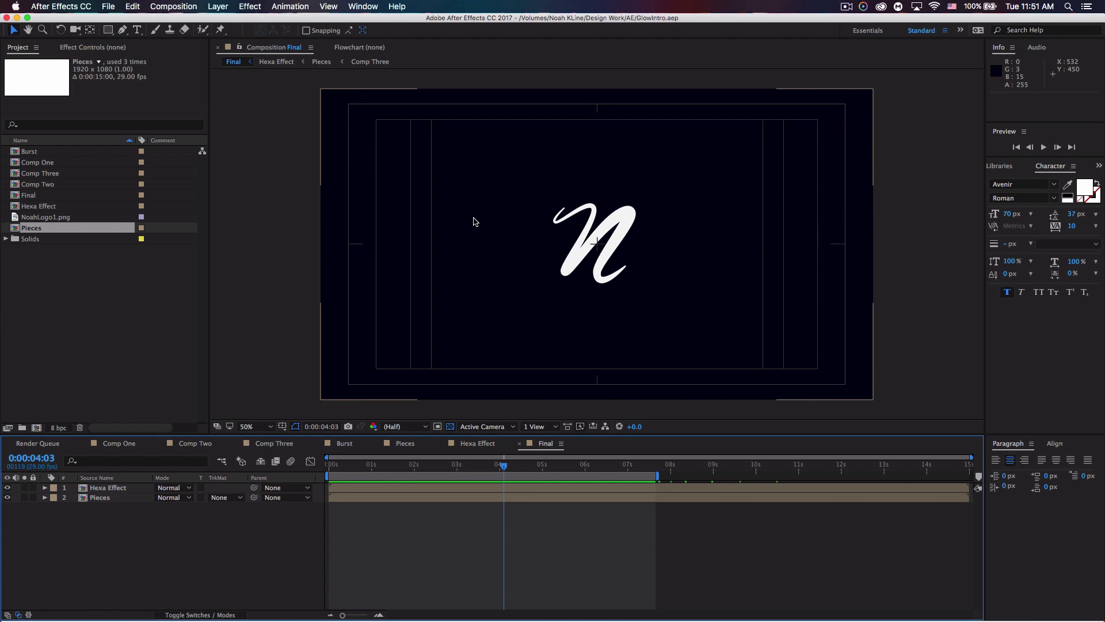
Step: Create a new project and add a 1920 x 1080 composition at 29 fps with a duration of 15 seconds
click(108, 7)
mouse_move(131, 21)
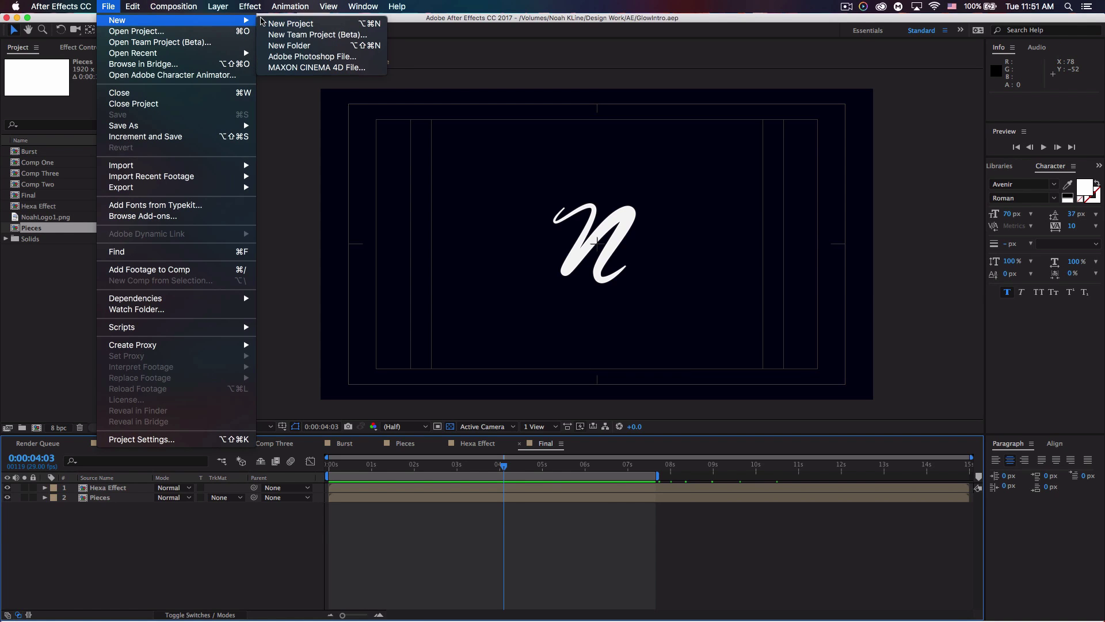
click(283, 24)
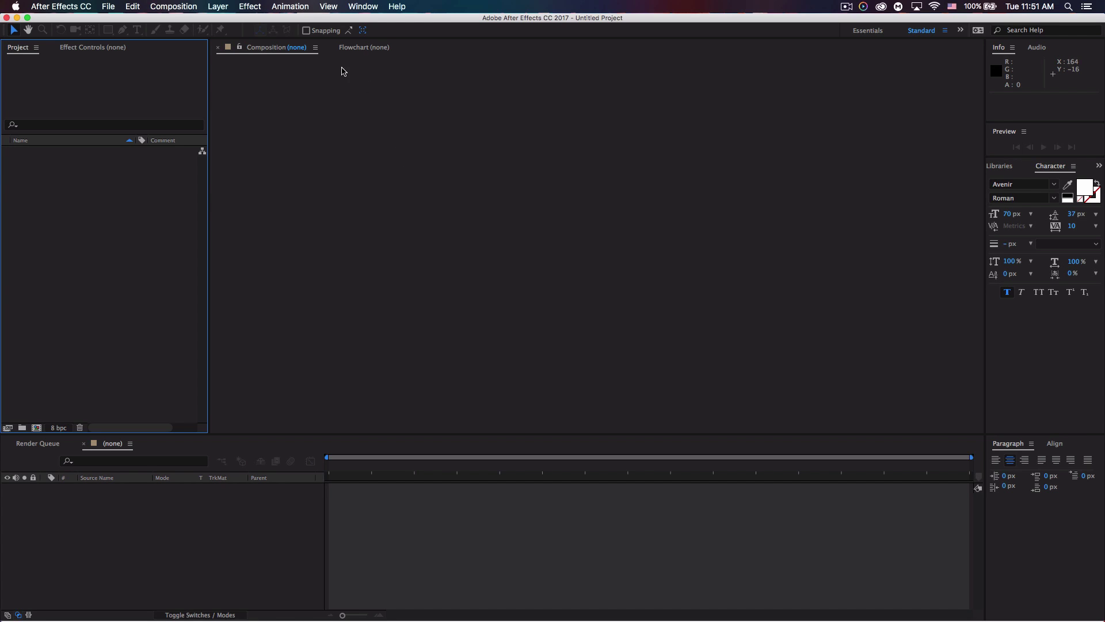
click(173, 6)
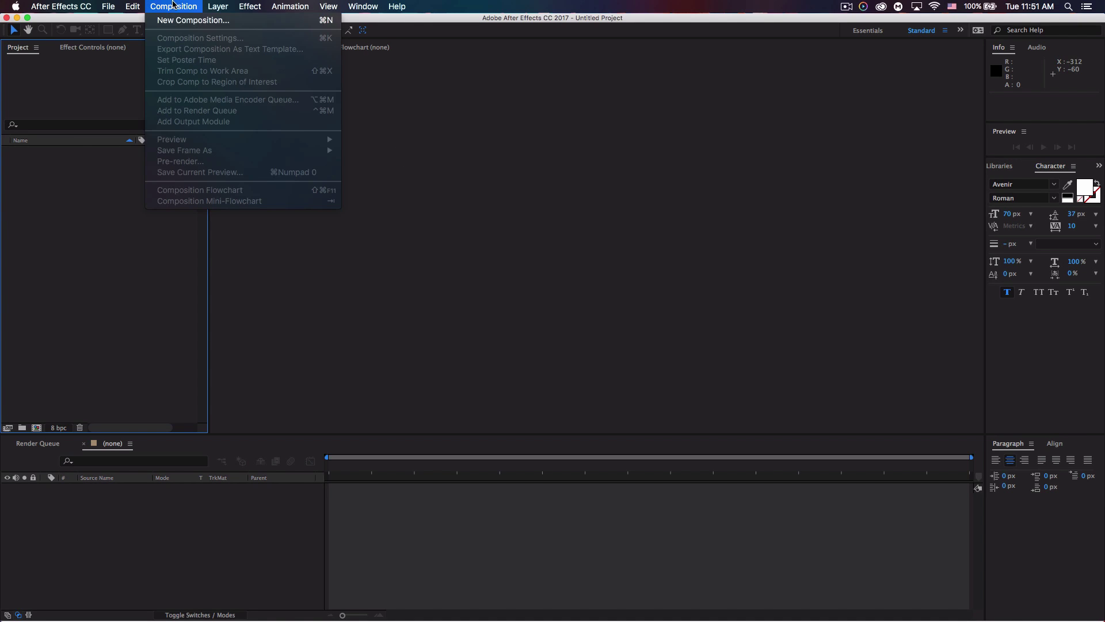
click(197, 21)
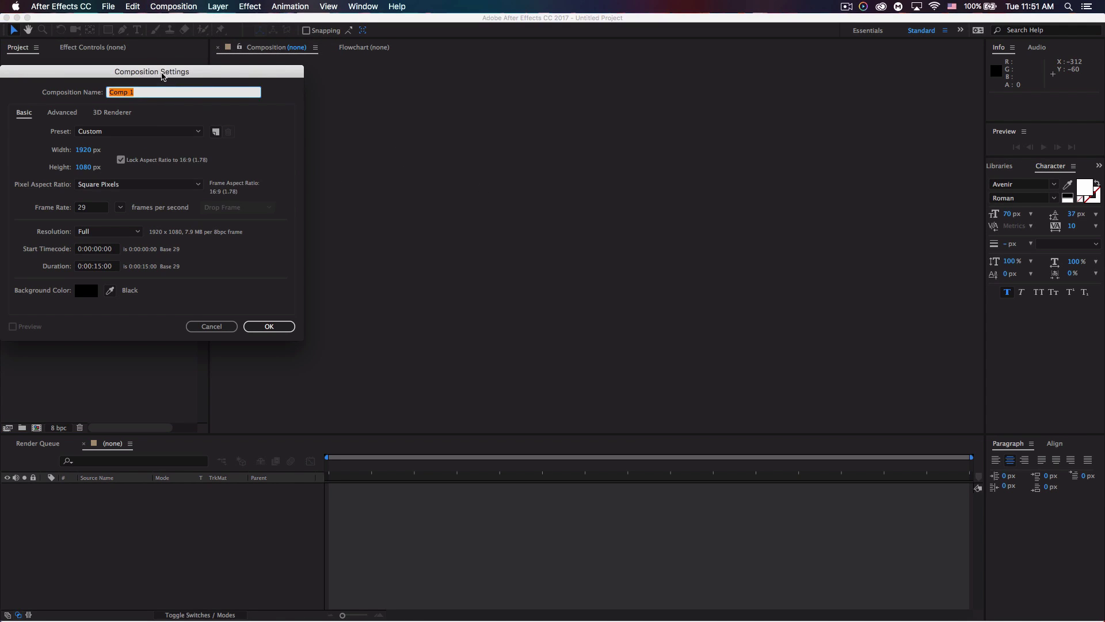
drag(162, 76, 310, 108)
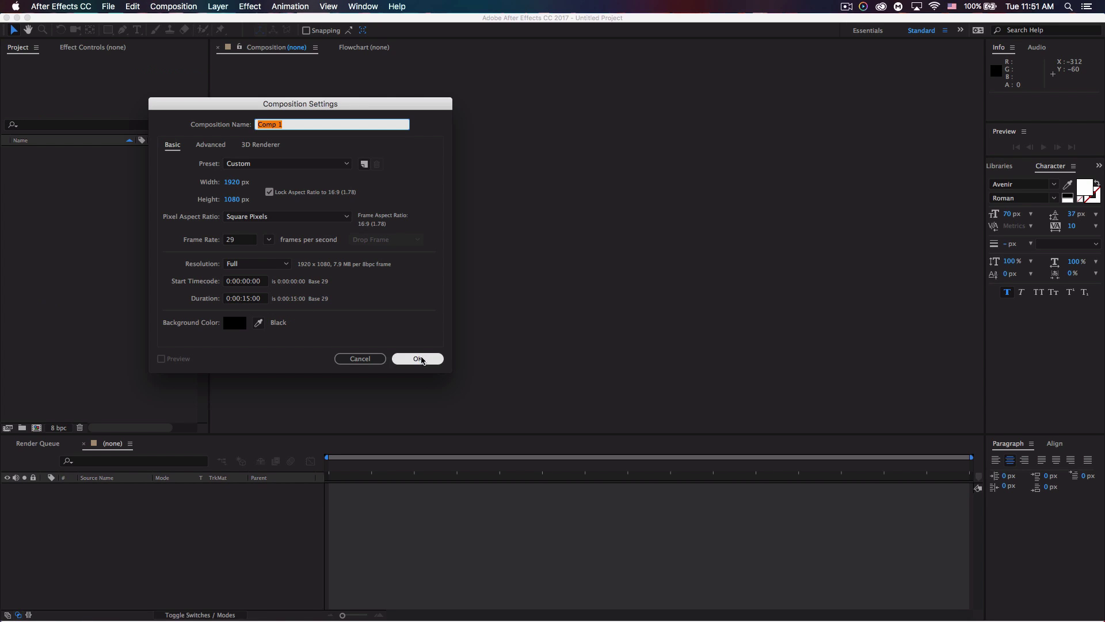
click(418, 358)
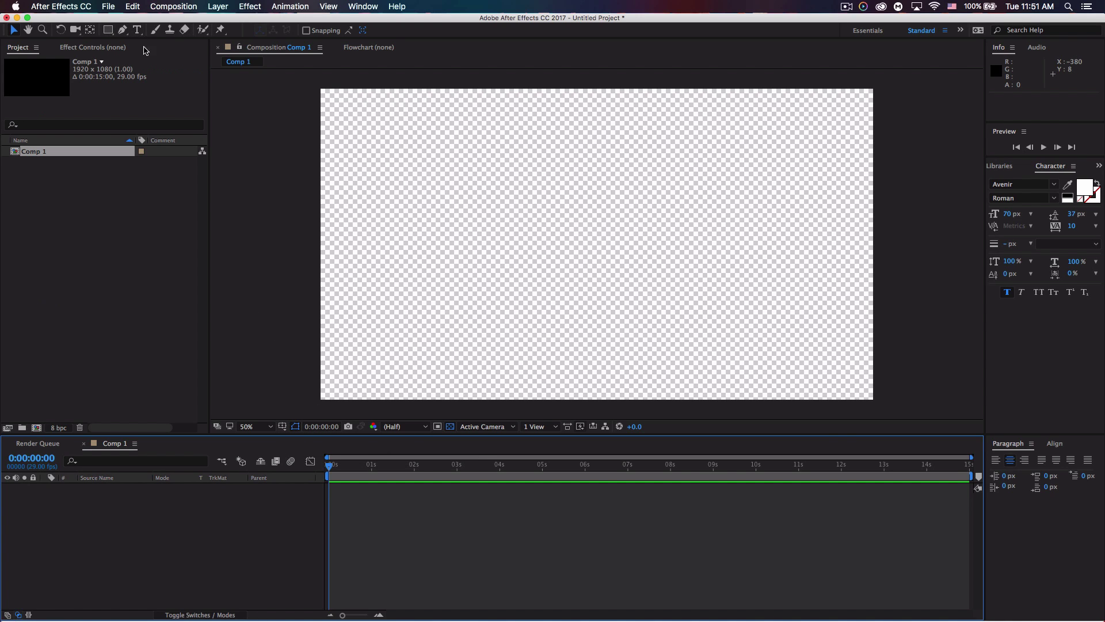
Step: Show the Title/Action Safe guides and draw a circle with a radius of about 398 px outward from the composition's centre
click(105, 31)
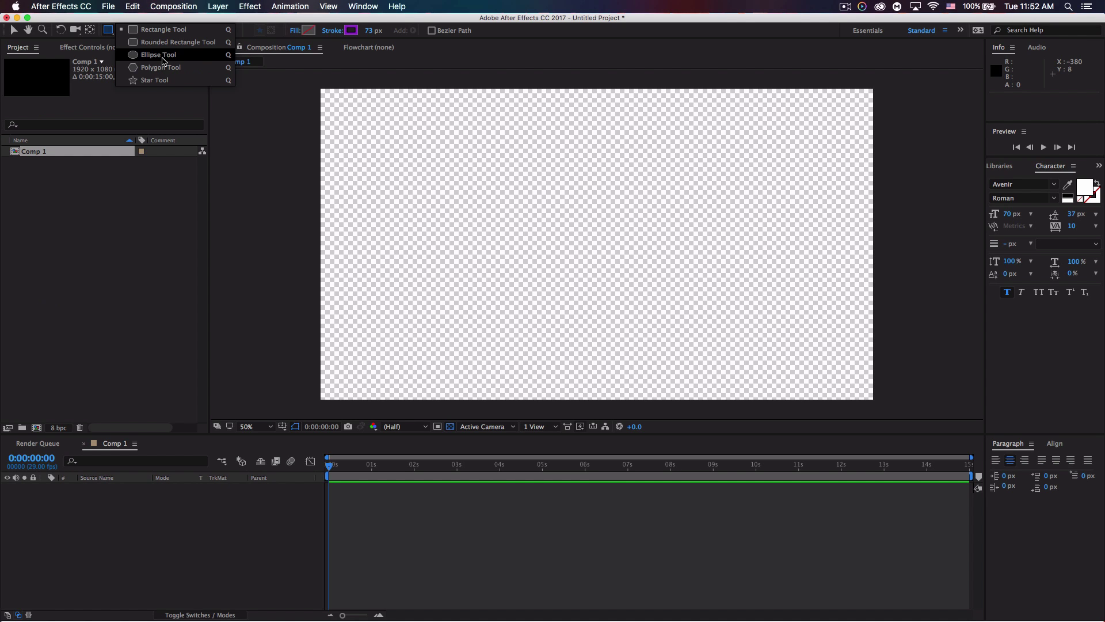
click(163, 56)
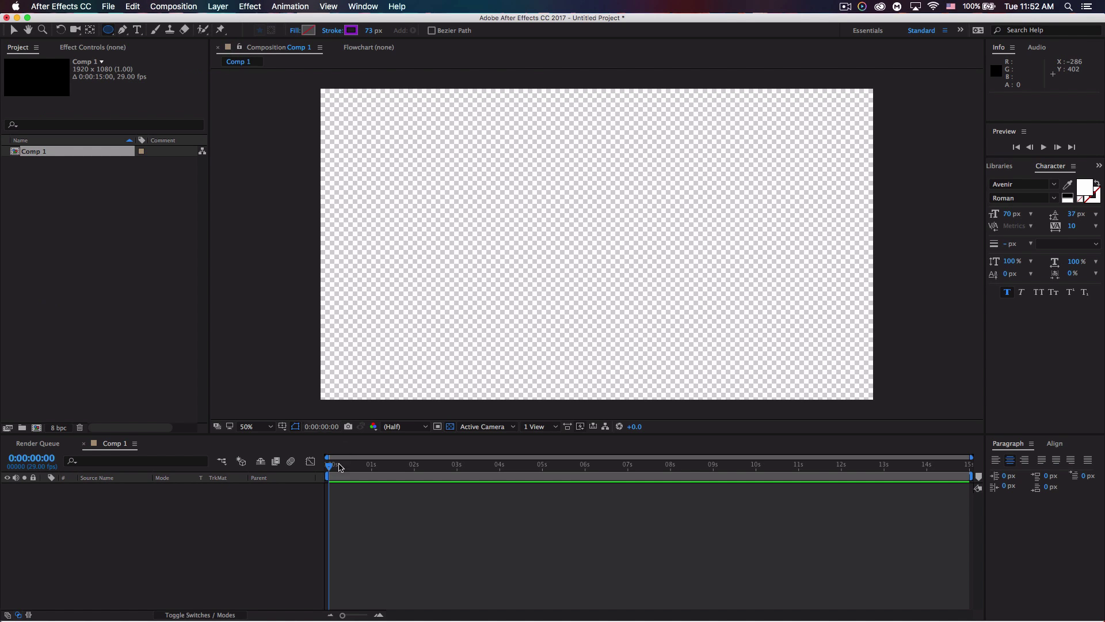
click(283, 427)
click(286, 438)
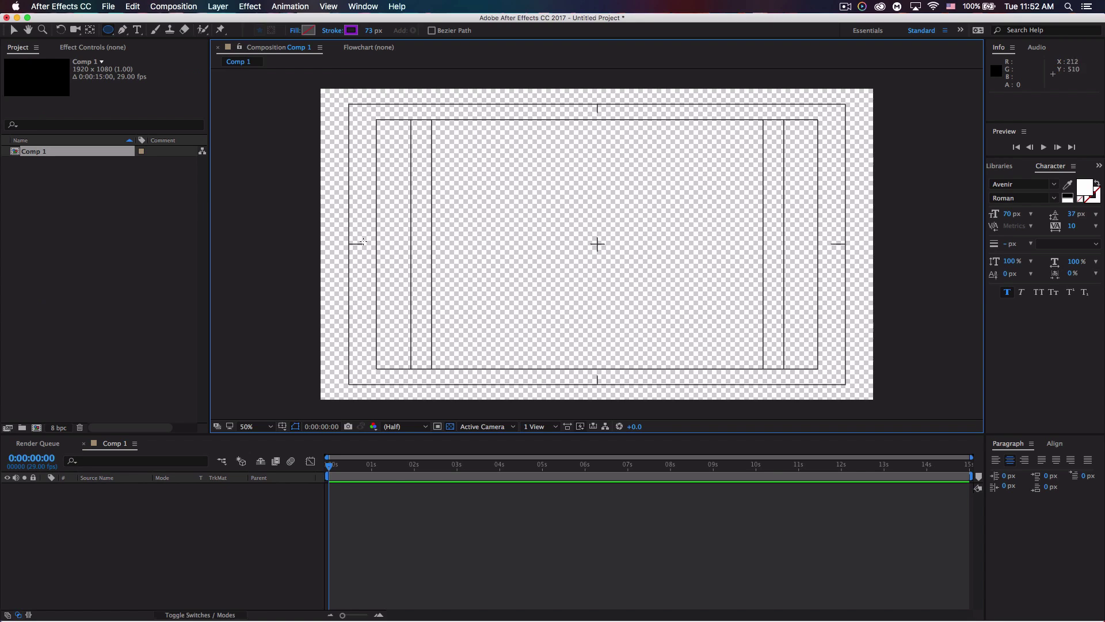
click(286, 426)
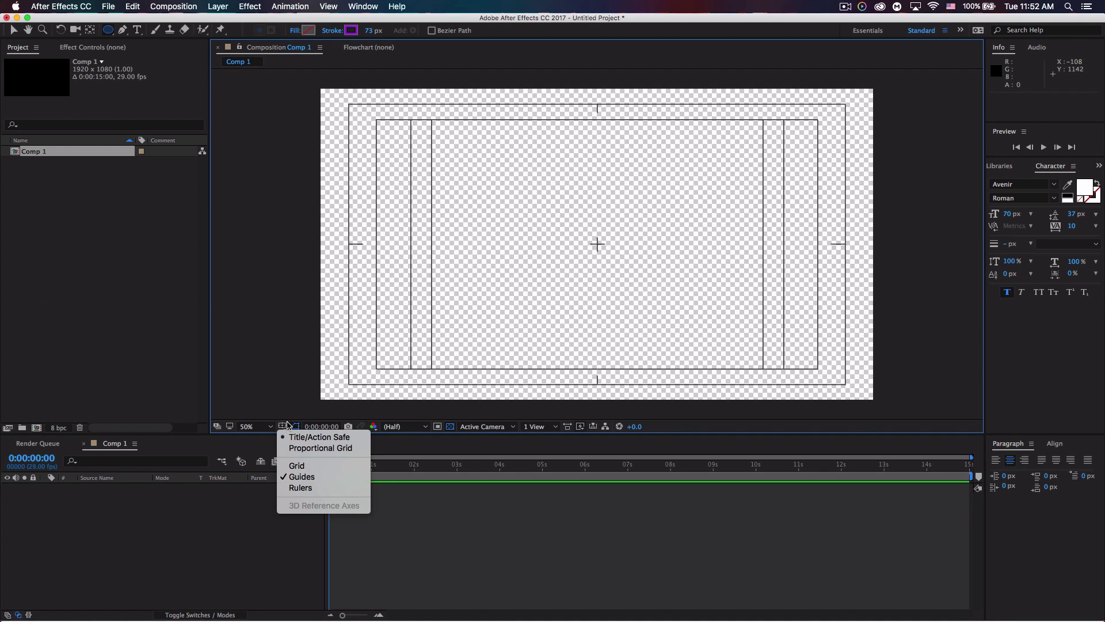
click(288, 426)
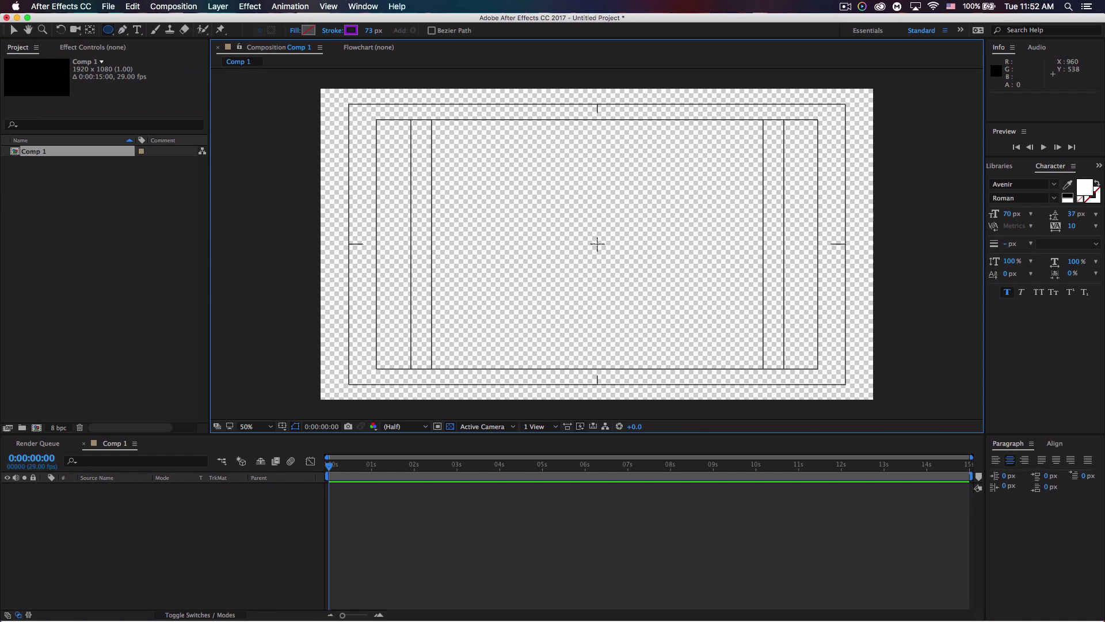
drag(597, 244, 711, 304)
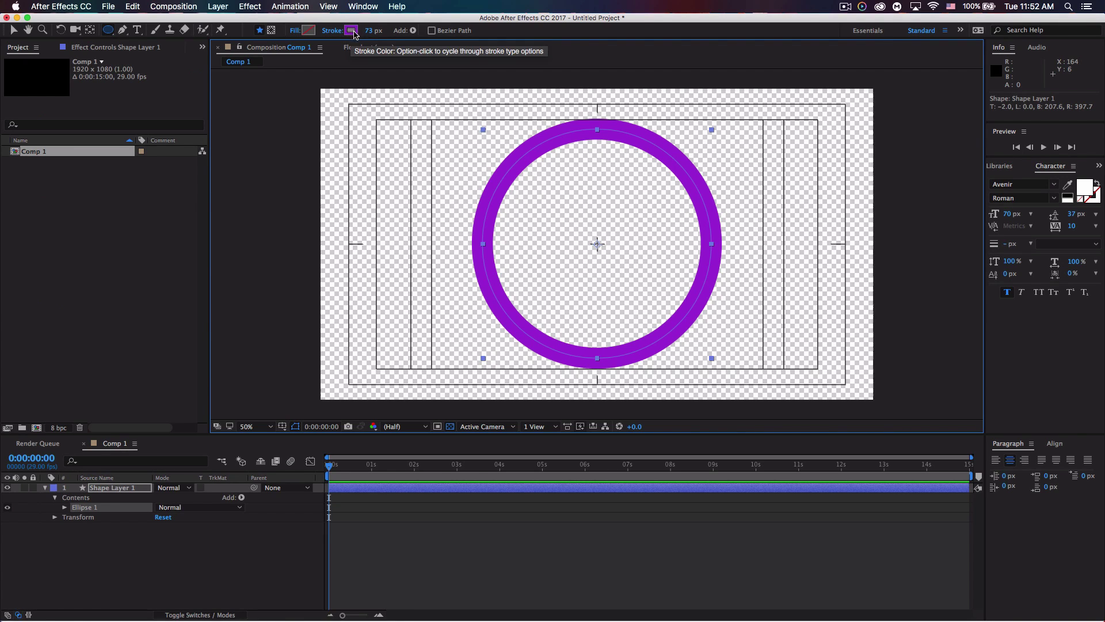
Step: Set the circle's stroke width to 70 px and confirm its fill as None
click(370, 31)
text(70)
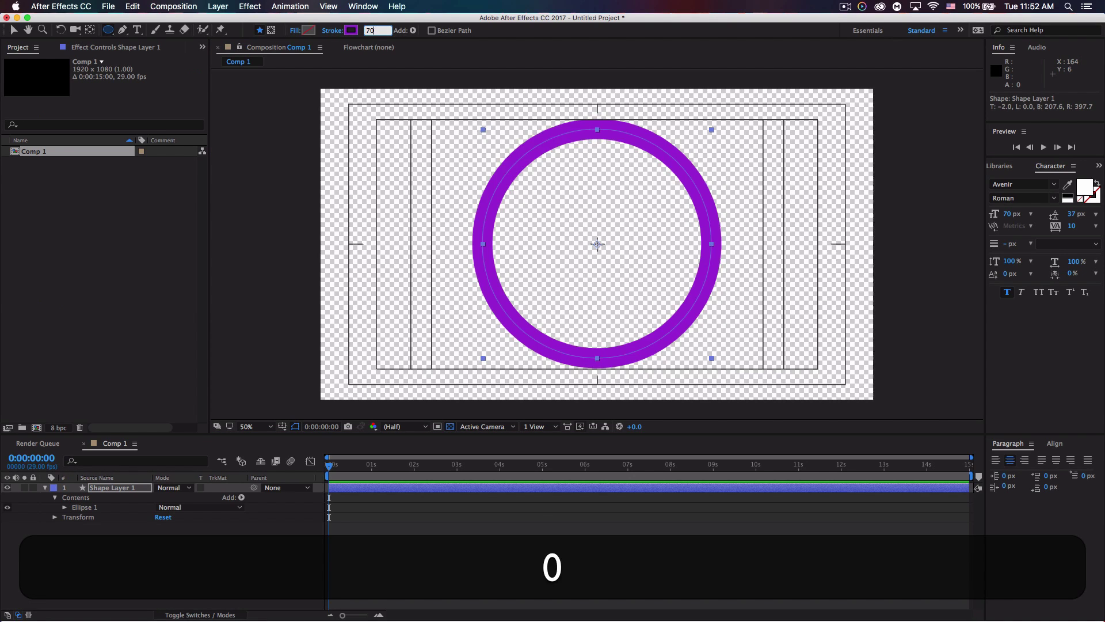
key(Return)
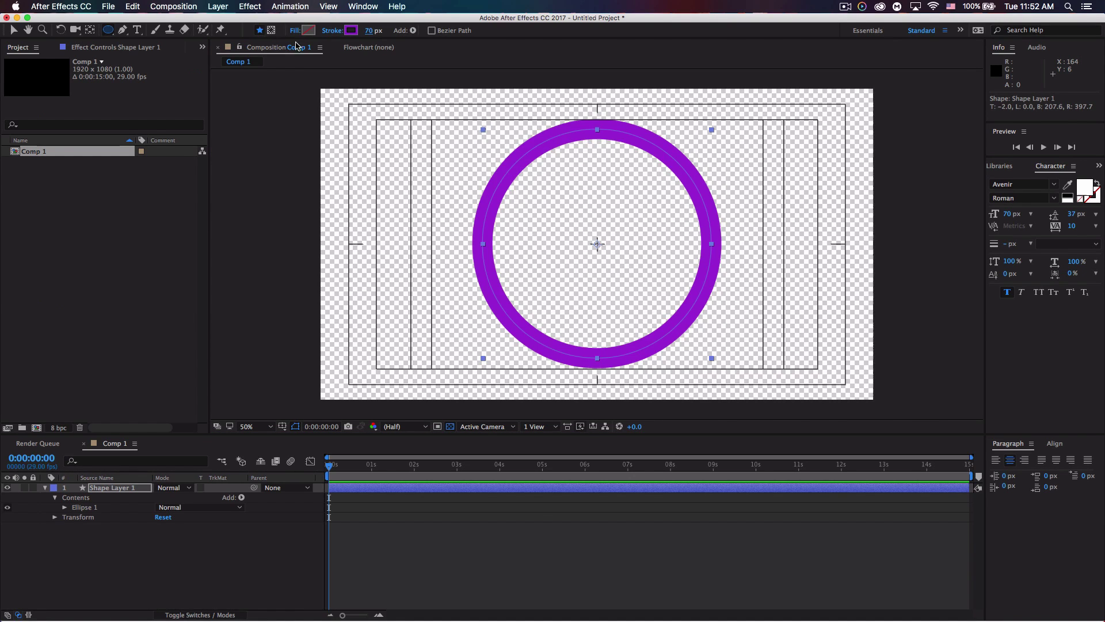
click(295, 31)
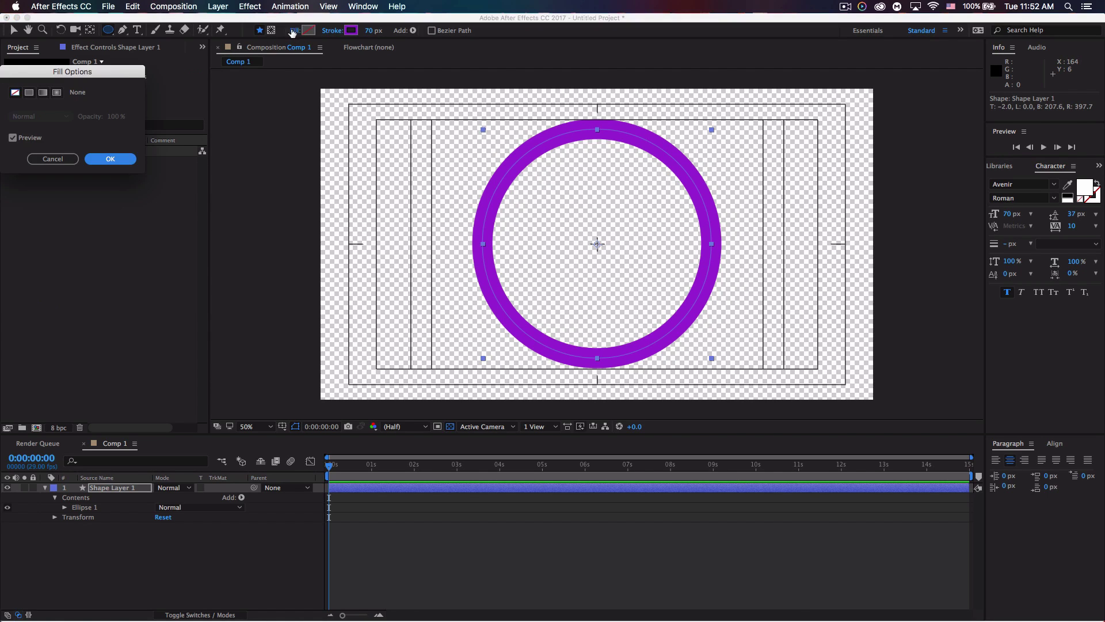
click(108, 159)
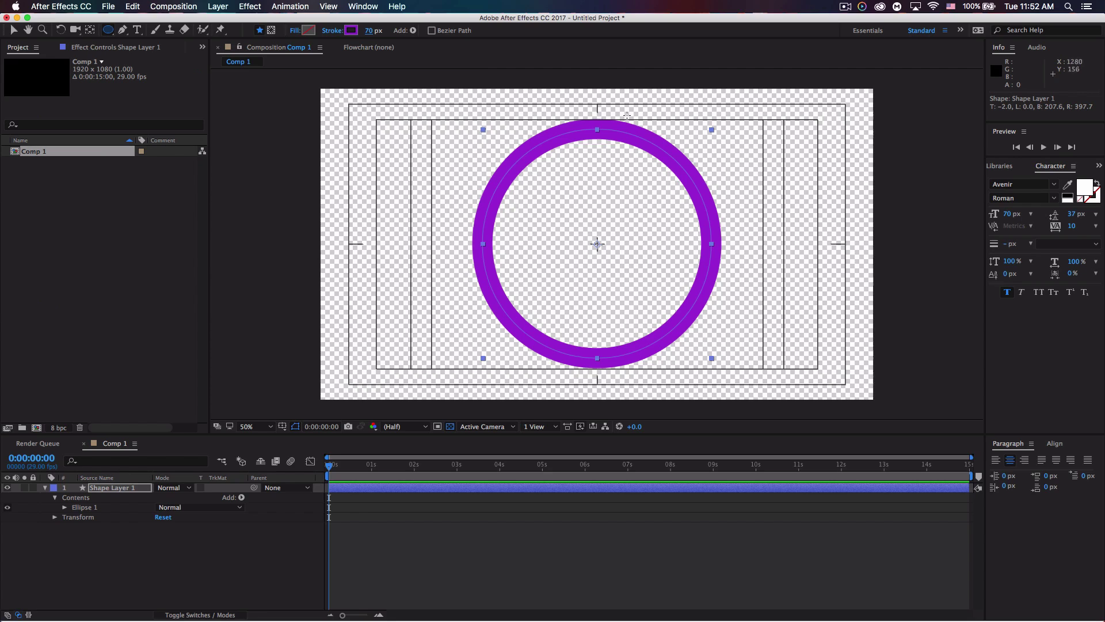
Step: Scale the circle down proportionally around its centre and accept the purple stroke colour 9727D0
key(v)
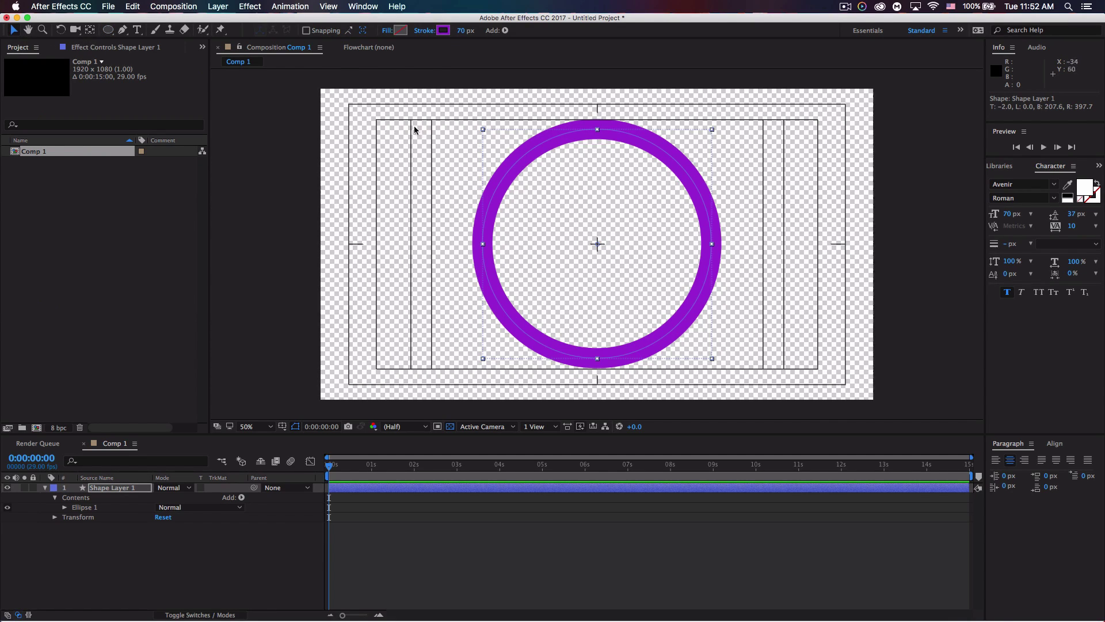
drag(712, 130, 693, 149)
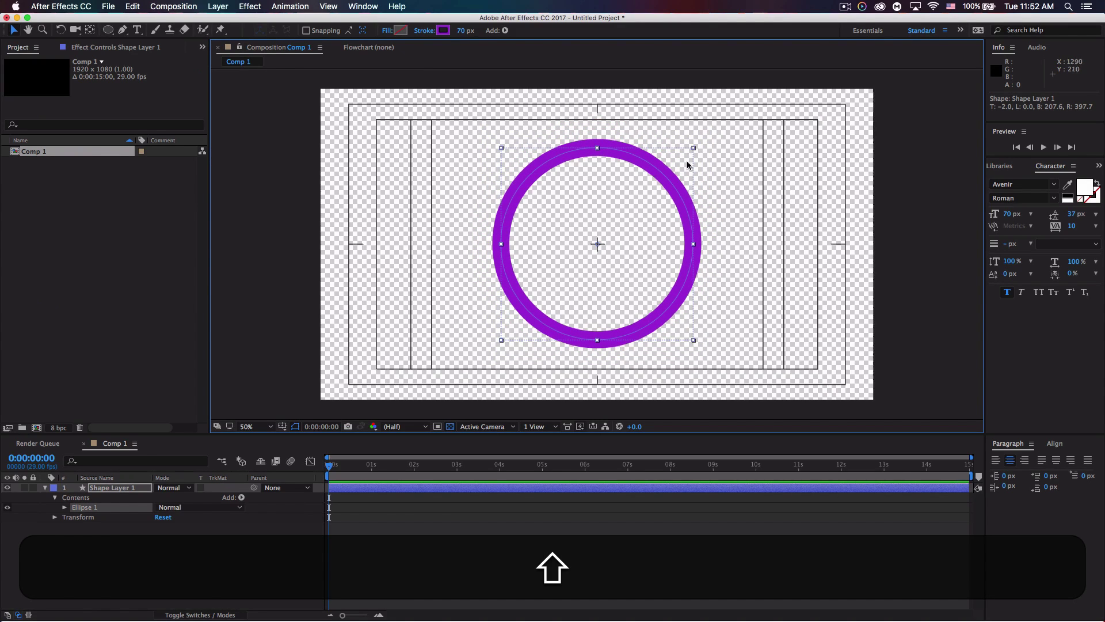
click(439, 32)
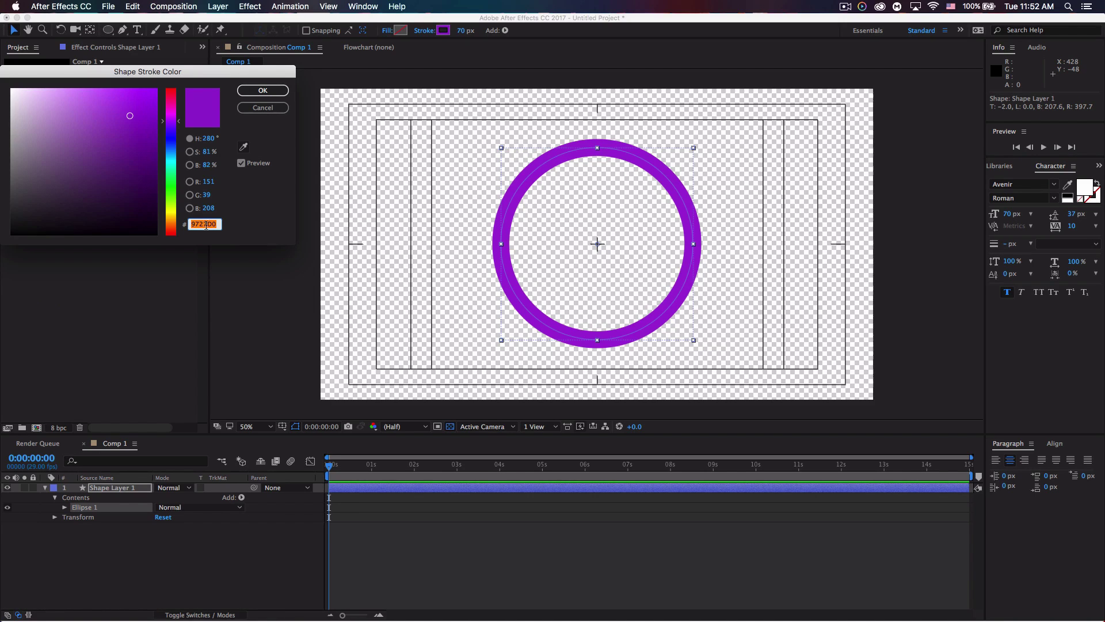
click(263, 91)
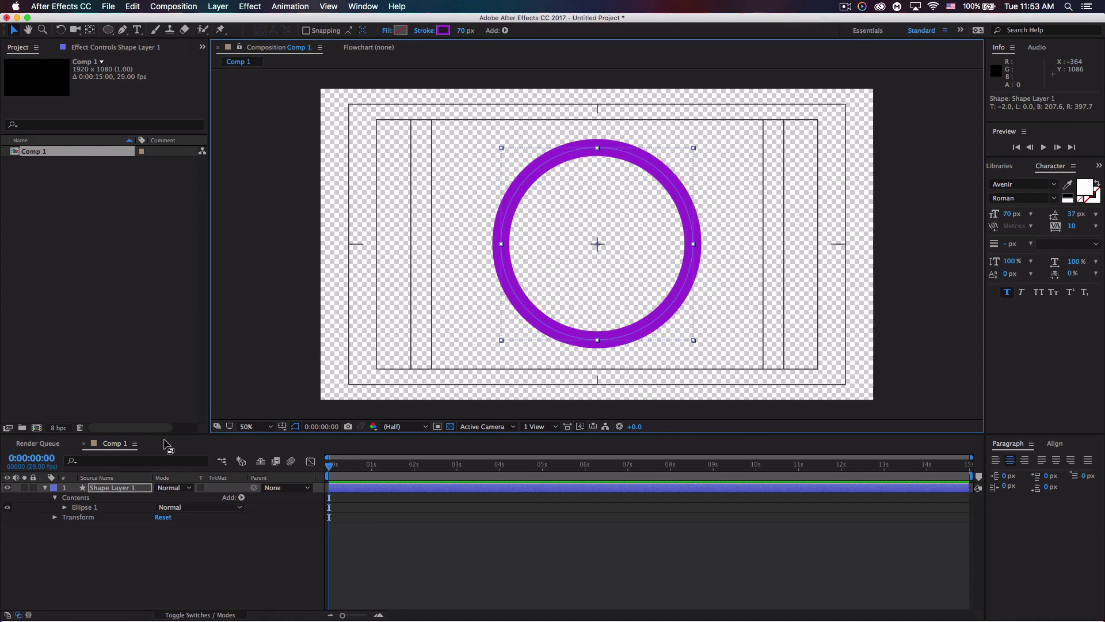
Step: Add Trim Paths to the circle's shape layer
click(112, 489)
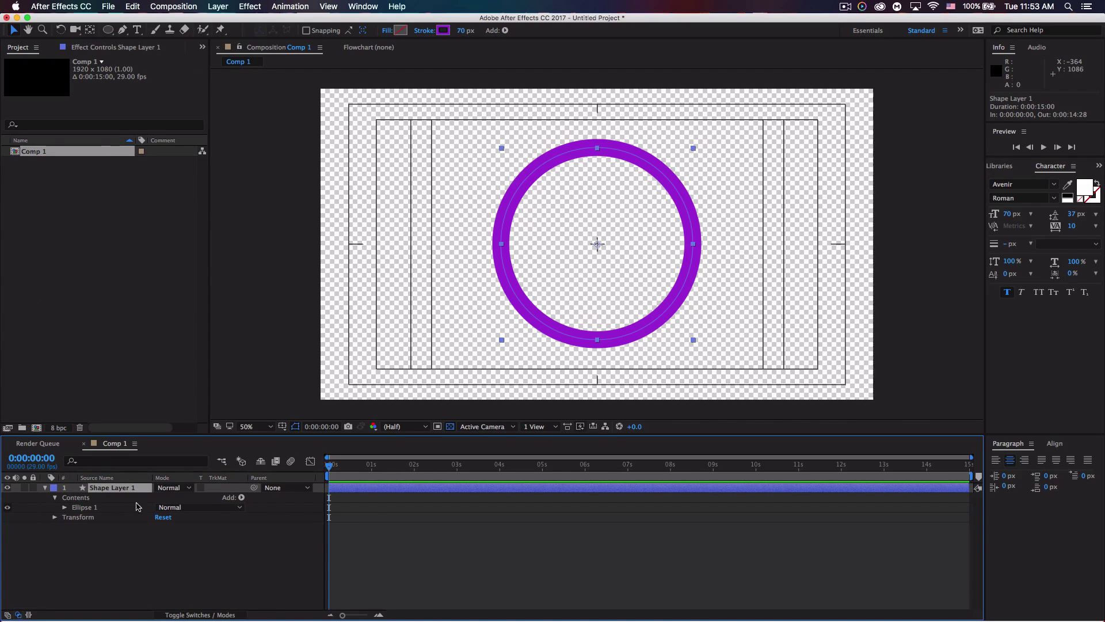
click(242, 498)
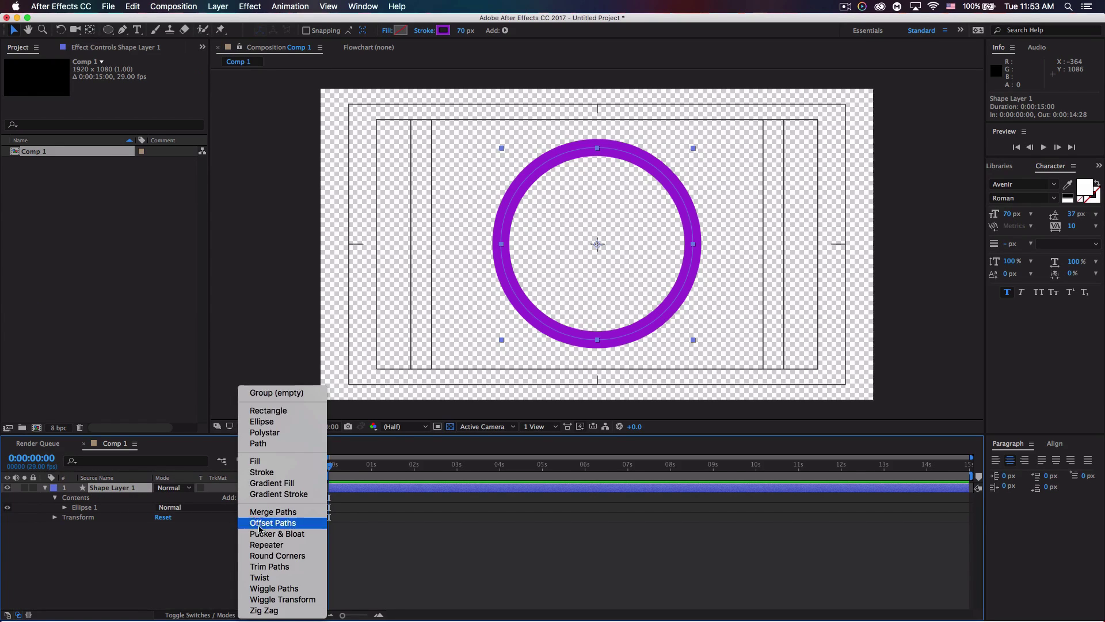
click(266, 567)
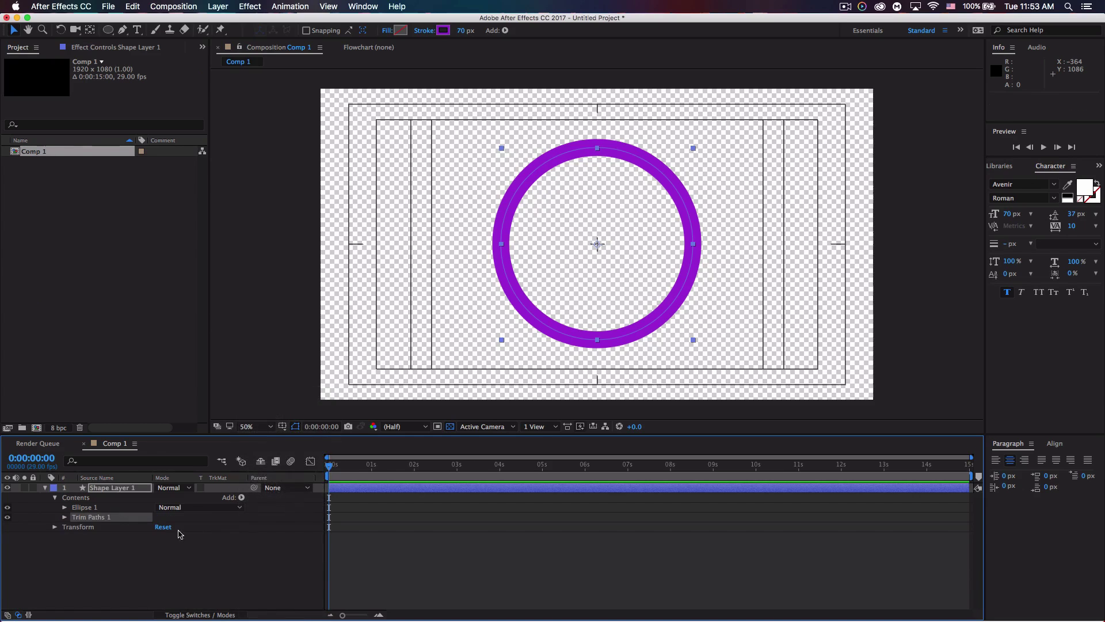
Step: Set the line cap of the ellipse's stroke to Round Cap
click(64, 508)
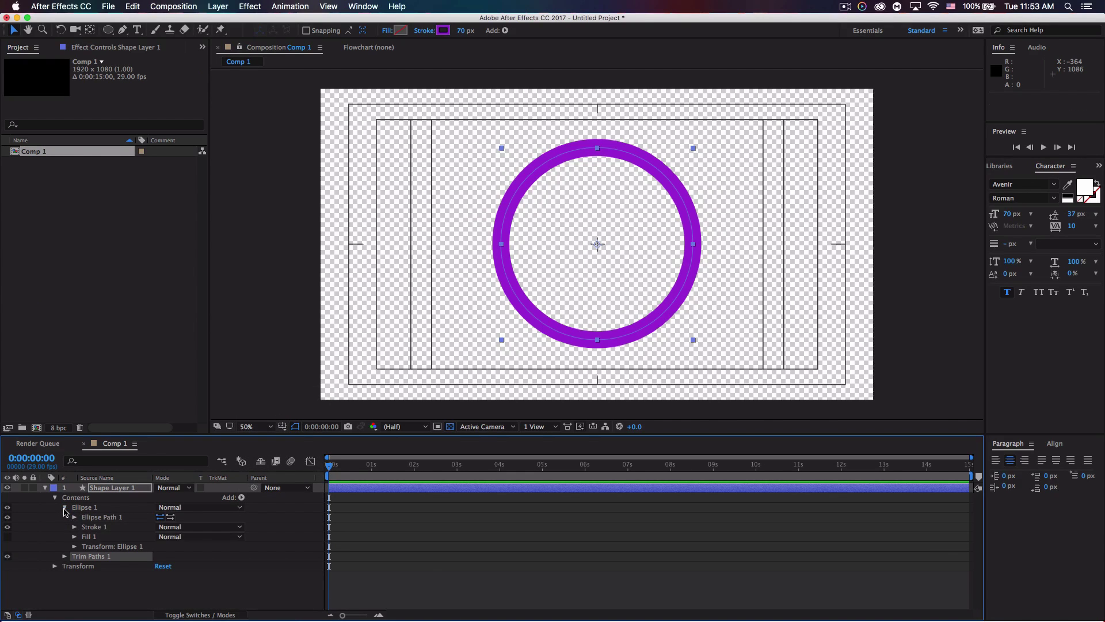
click(74, 527)
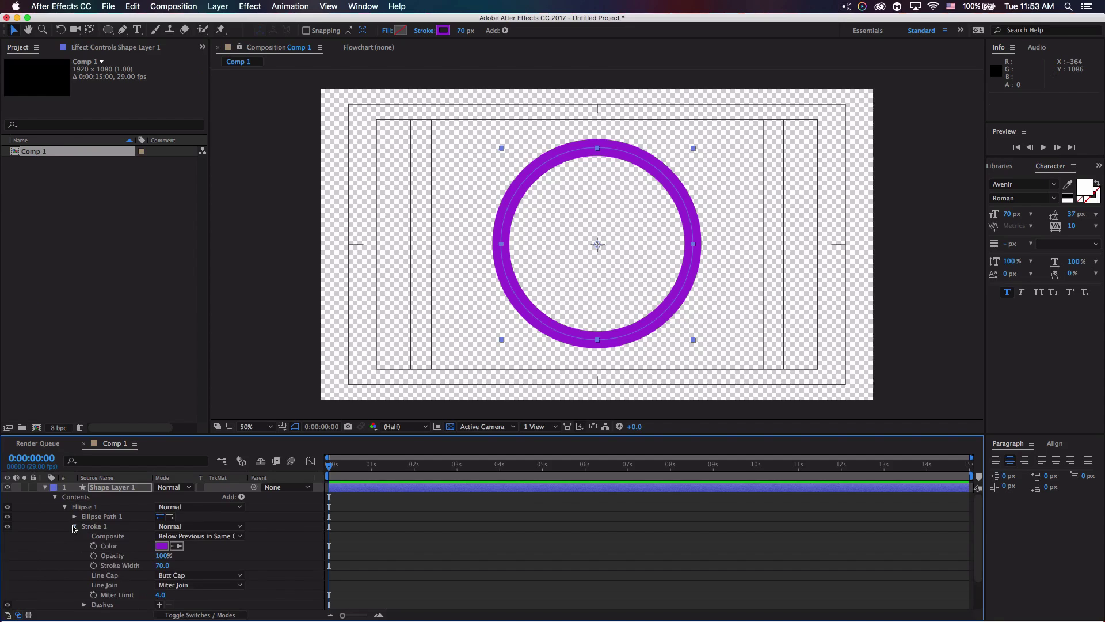
click(177, 575)
click(189, 599)
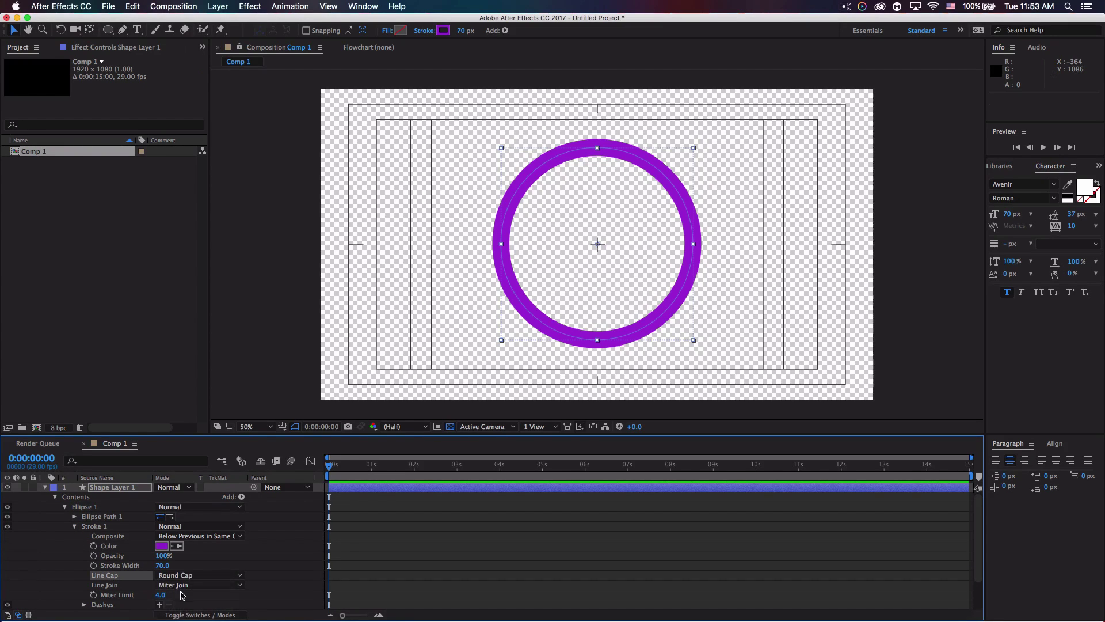
click(74, 527)
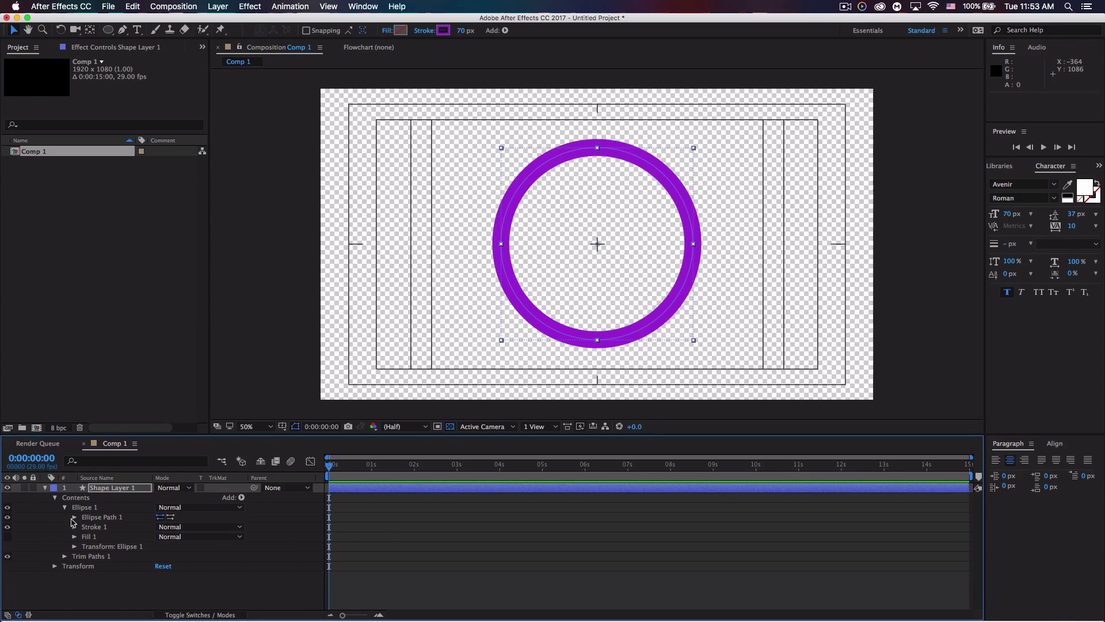
click(65, 508)
Step: Set the Trim Paths End value to 0% and keyframe it at 0:00:00:00
click(64, 517)
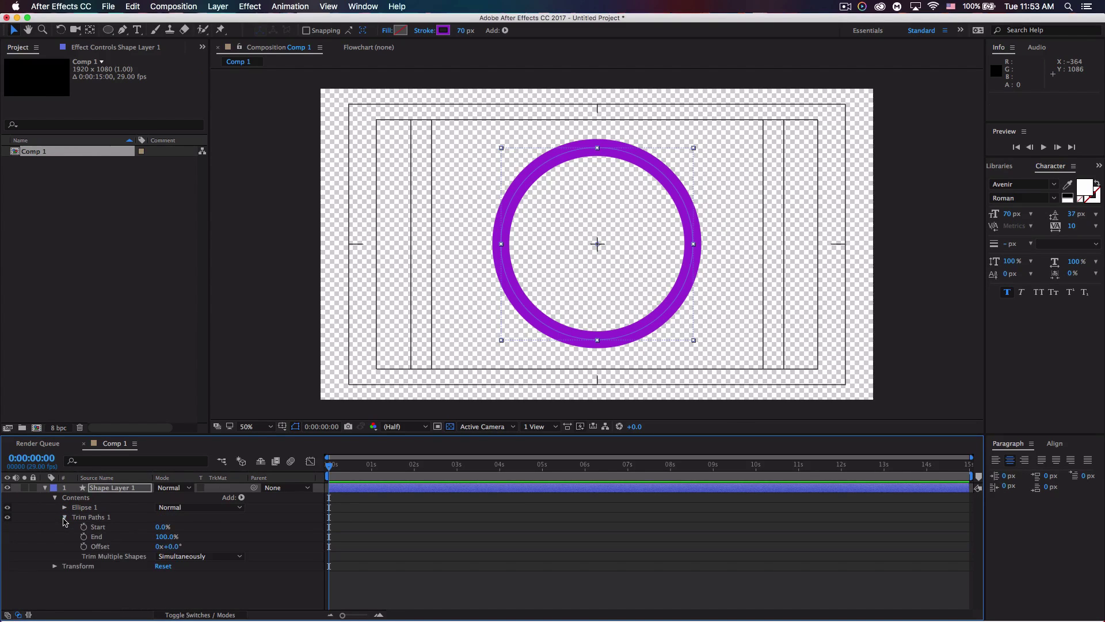
drag(165, 542, 147, 537)
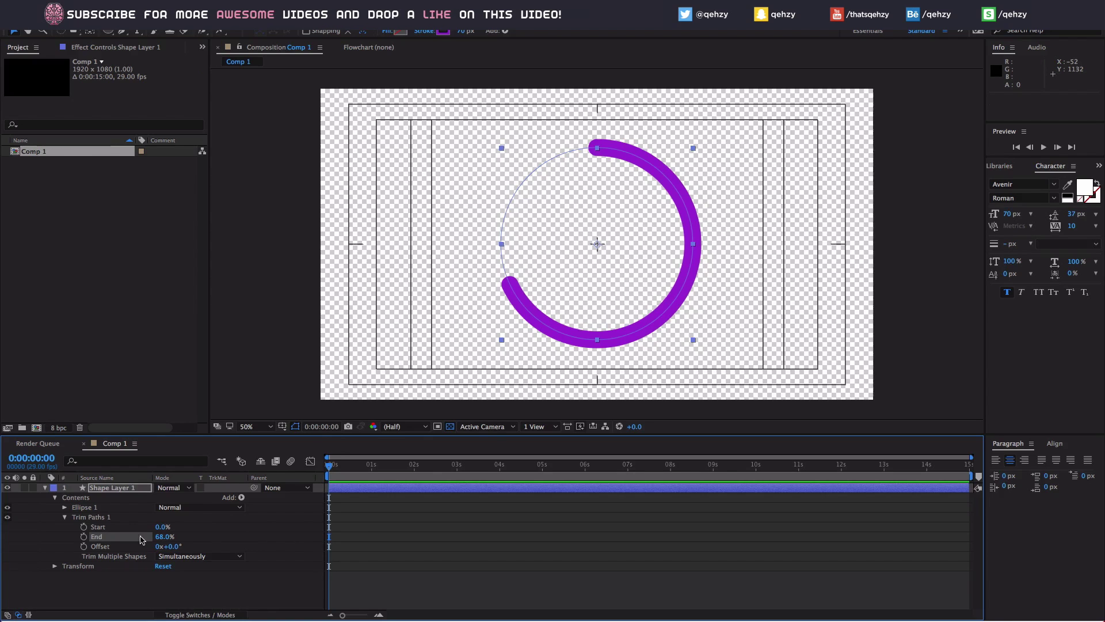
drag(163, 536, 84, 536)
click(83, 537)
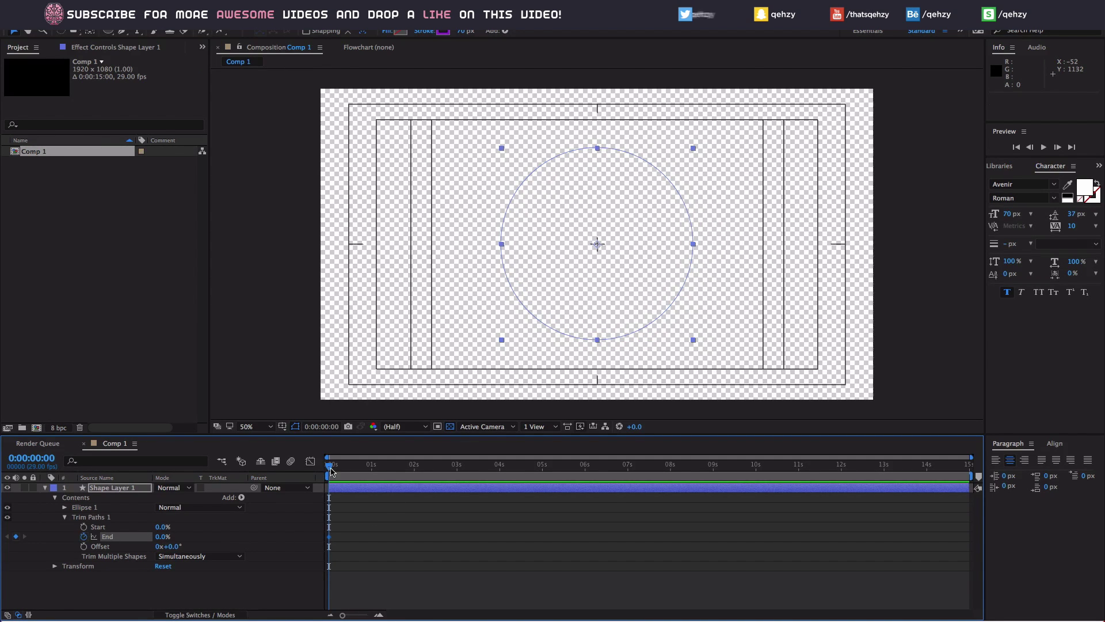
Step: Go to 0:00:00:16 and shorten the work area so it ends at about 4 seconds
drag(330, 466, 354, 470)
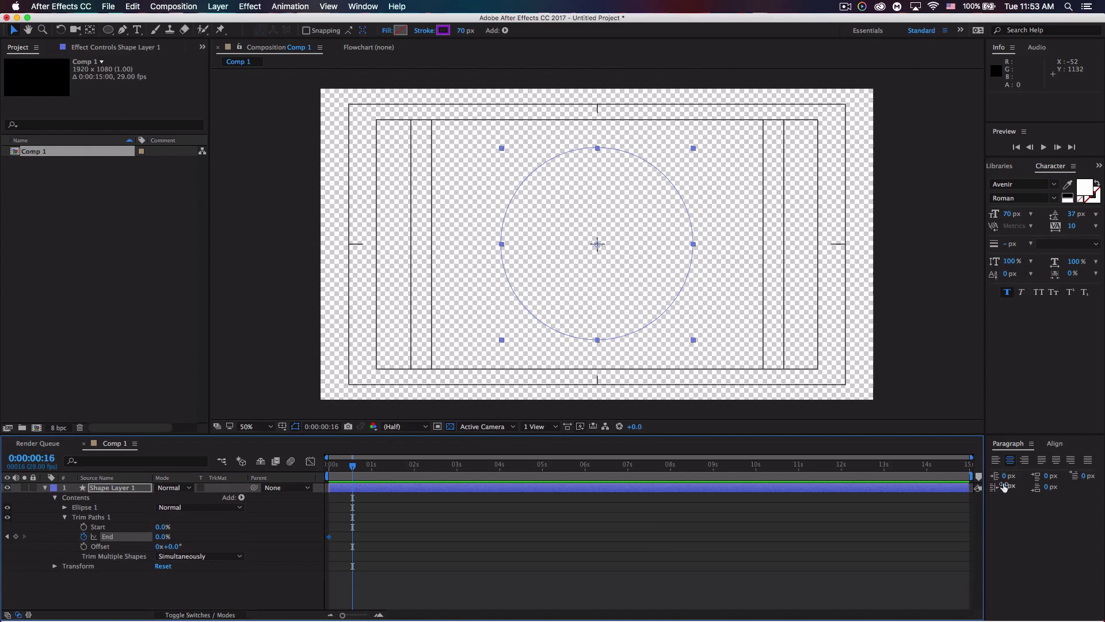
drag(972, 476, 502, 478)
drag(346, 614, 359, 617)
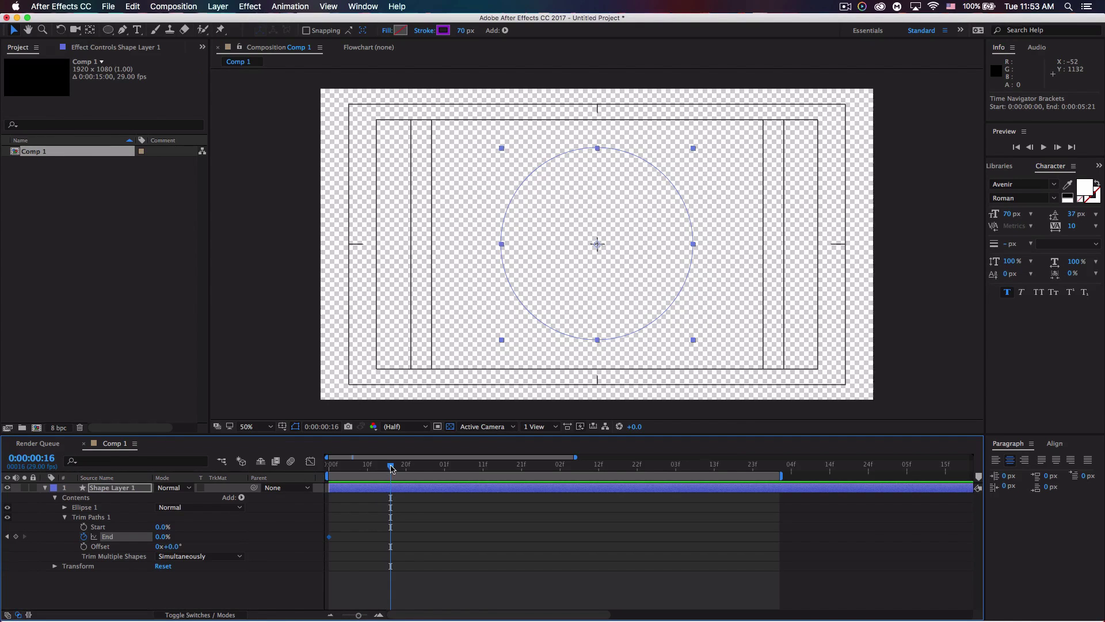
Step: Add a Trim Paths End keyframe at 0:00:00:16 and raise its value to 69%
drag(389, 466, 390, 466)
click(15, 536)
drag(158, 538, 188, 536)
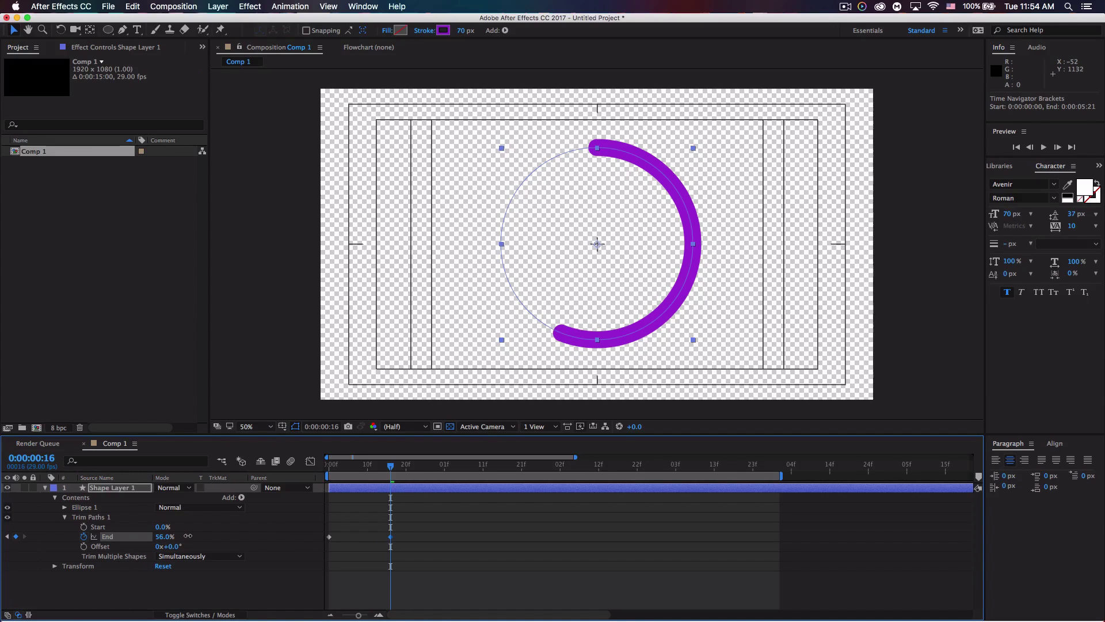
drag(192, 536, 195, 536)
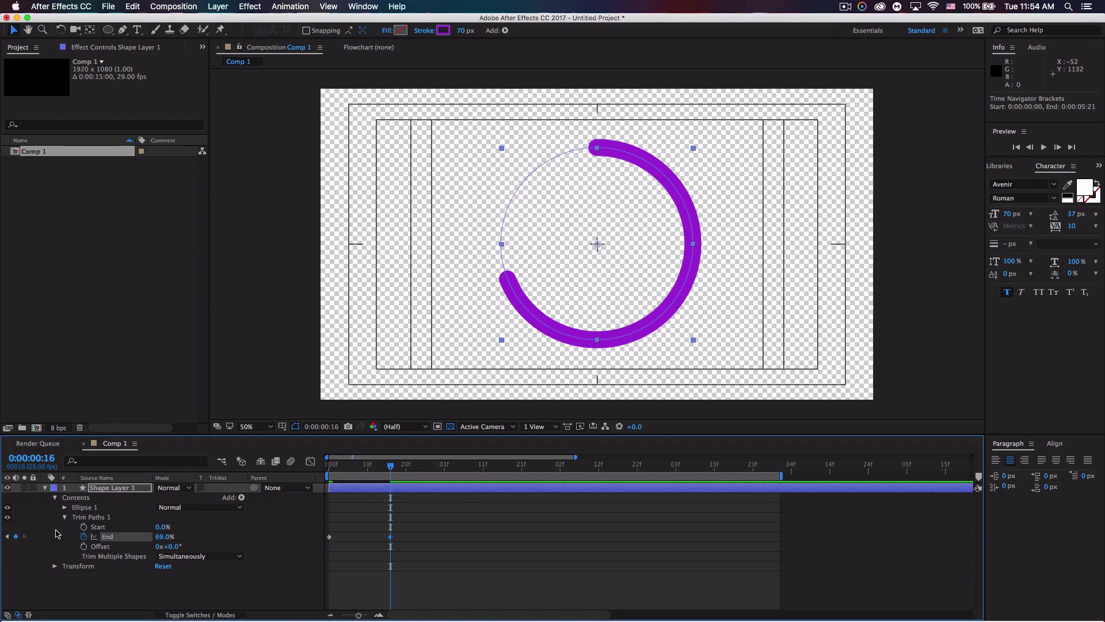
Step: Keyframe the Trim Paths Start value at 0% at 0:00:00:16 and 69% at 0:00:01:01, and preview the animation
click(84, 527)
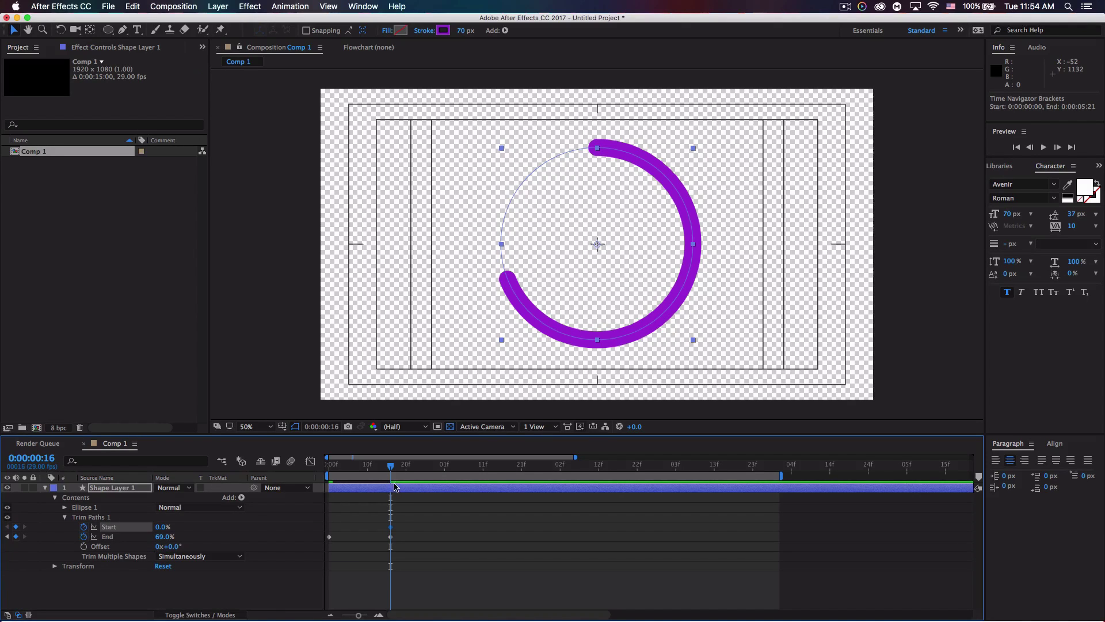
drag(394, 470, 448, 484)
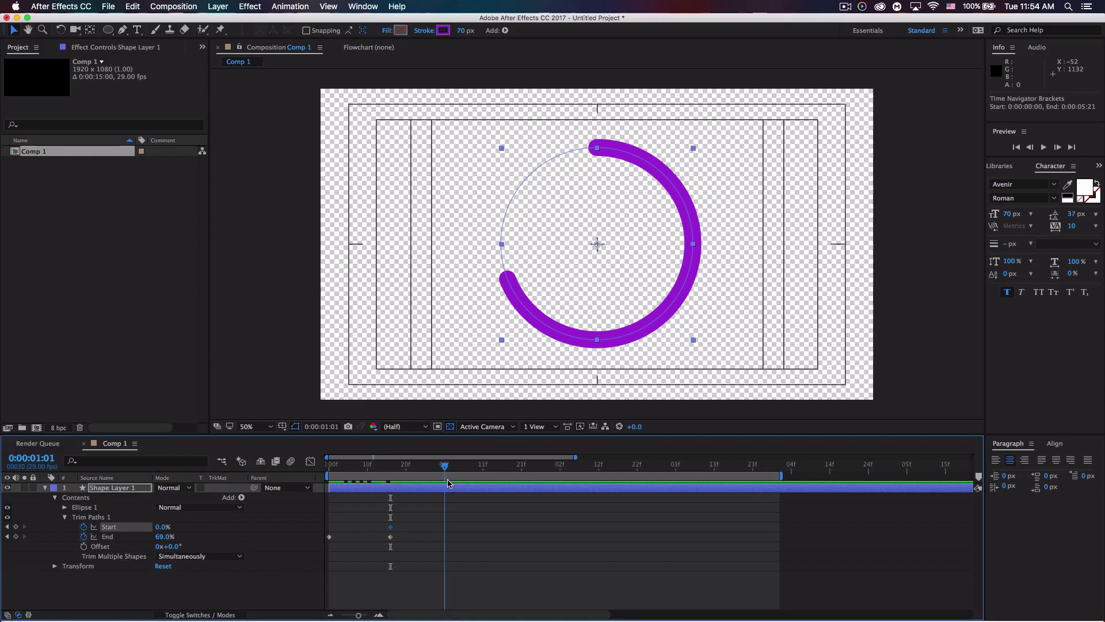
click(164, 527)
text(69)
key(Return)
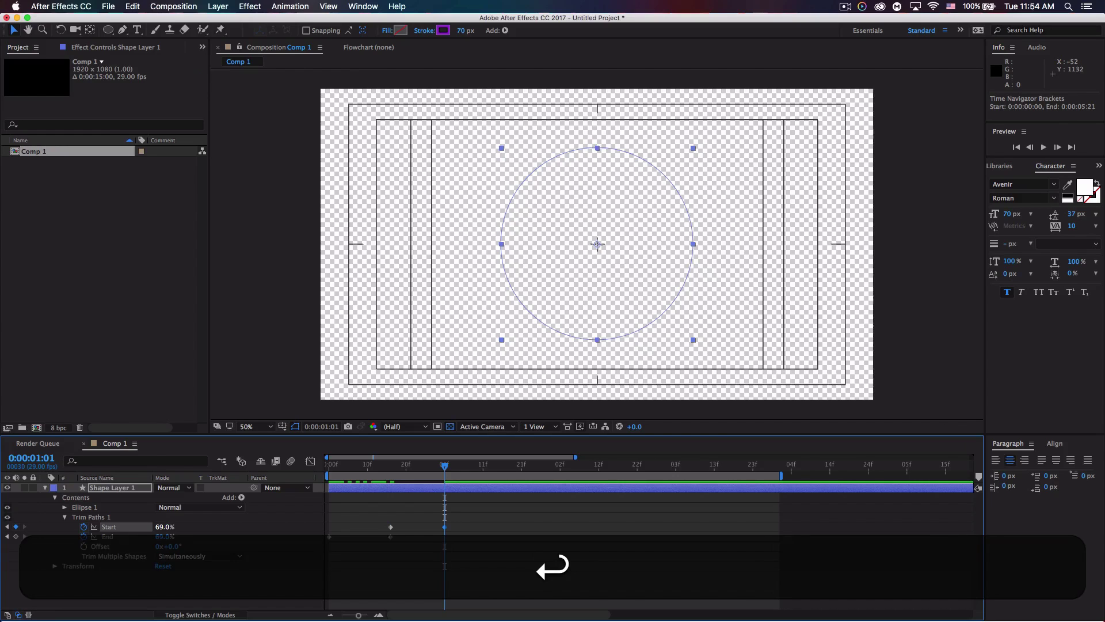
key(space)
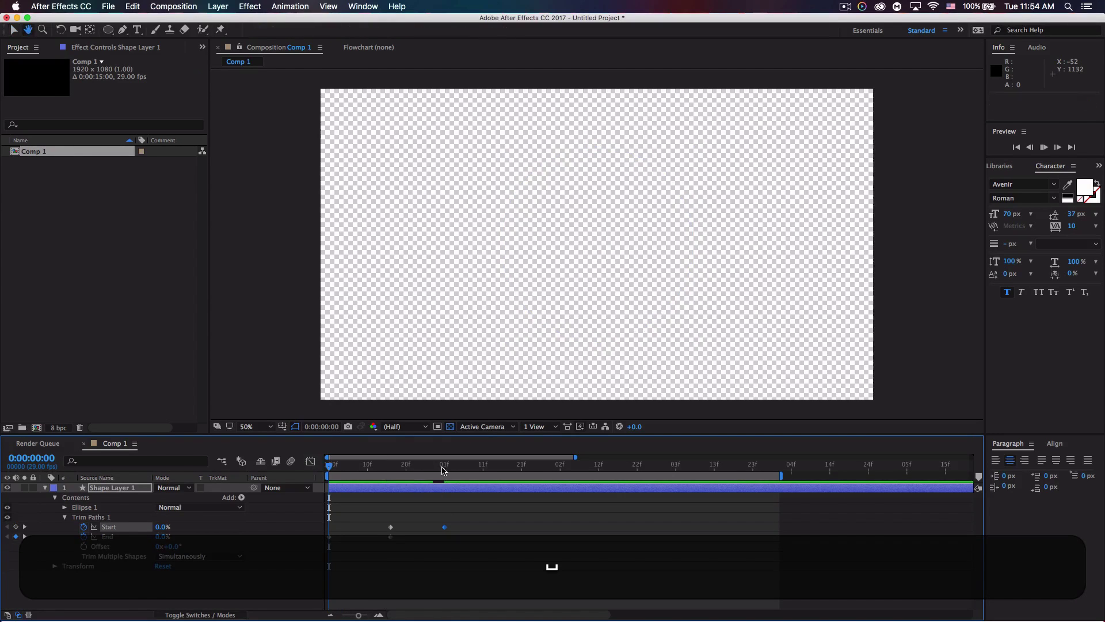
key(space)
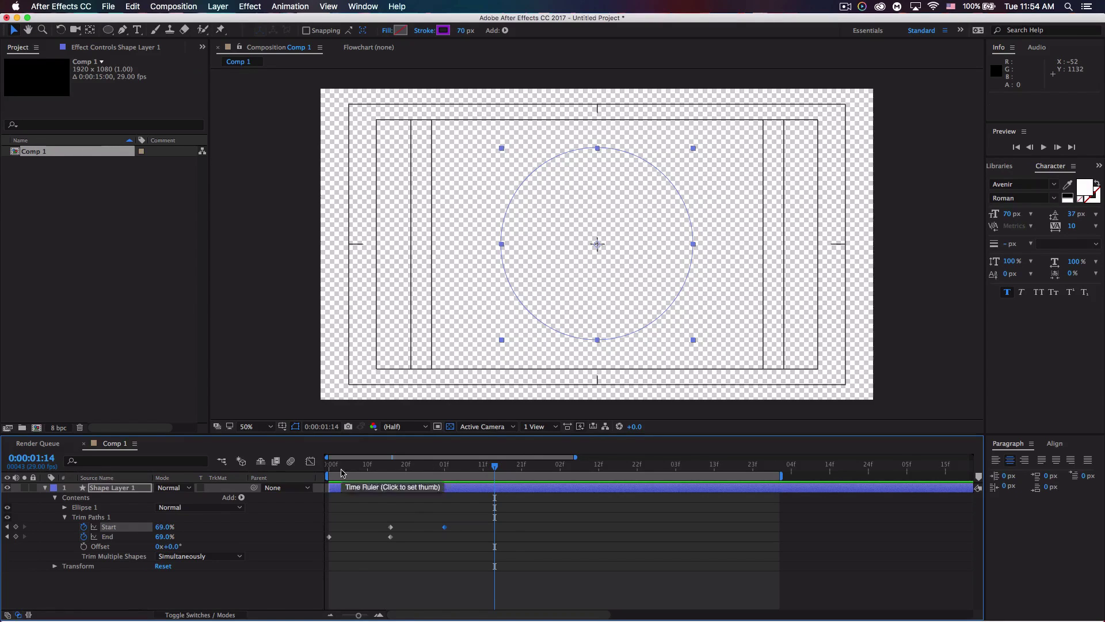
Step: Retime the Trim Paths keyframes so End finishes and Start begins at 0:00:01:01, with the last Start keyframe at 0:00:02:02
drag(461, 510, 393, 536)
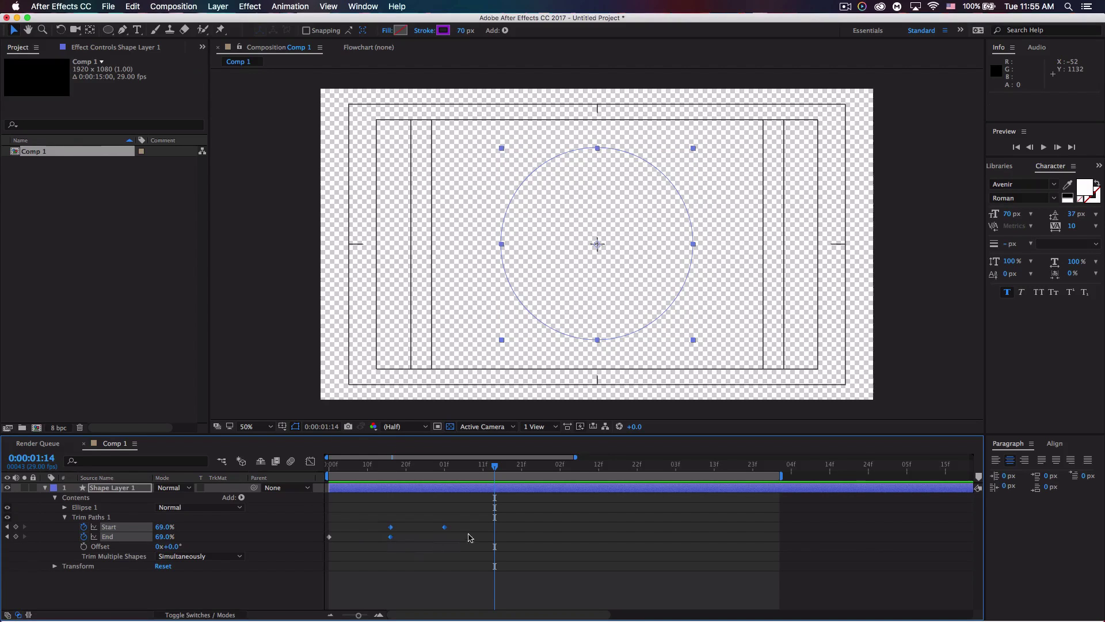
drag(391, 528, 448, 528)
click(444, 467)
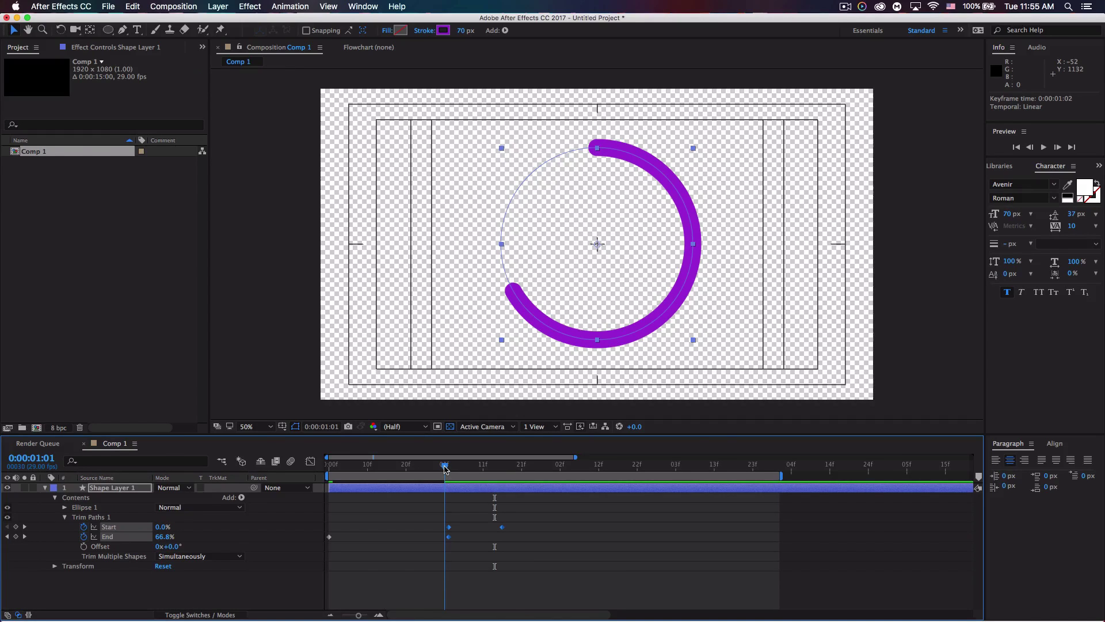
drag(448, 538, 564, 528)
click(505, 520)
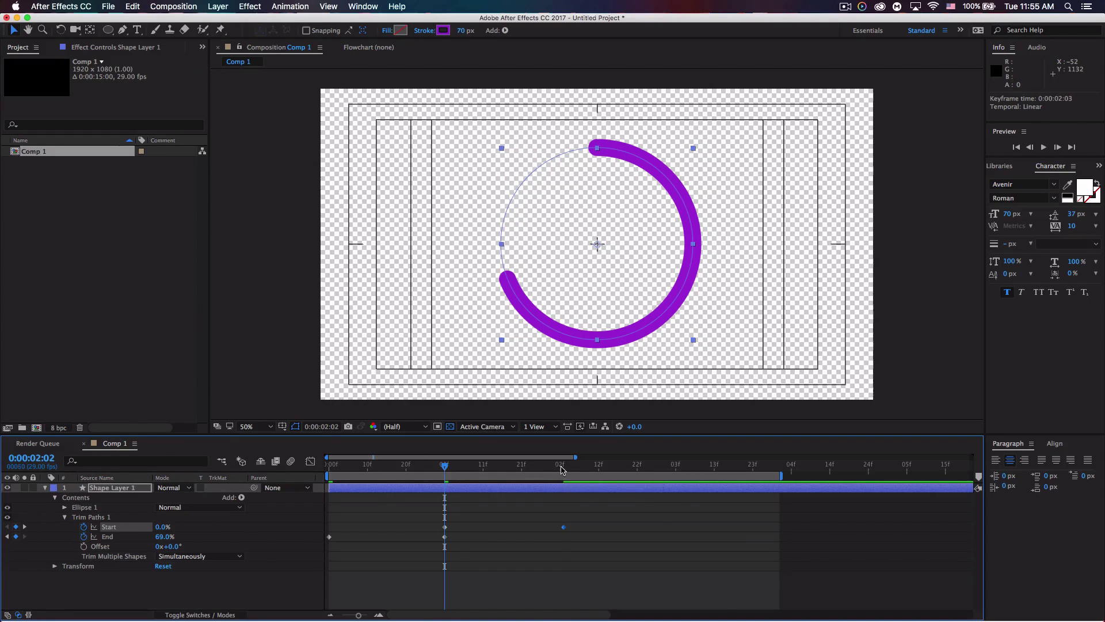
click(562, 468)
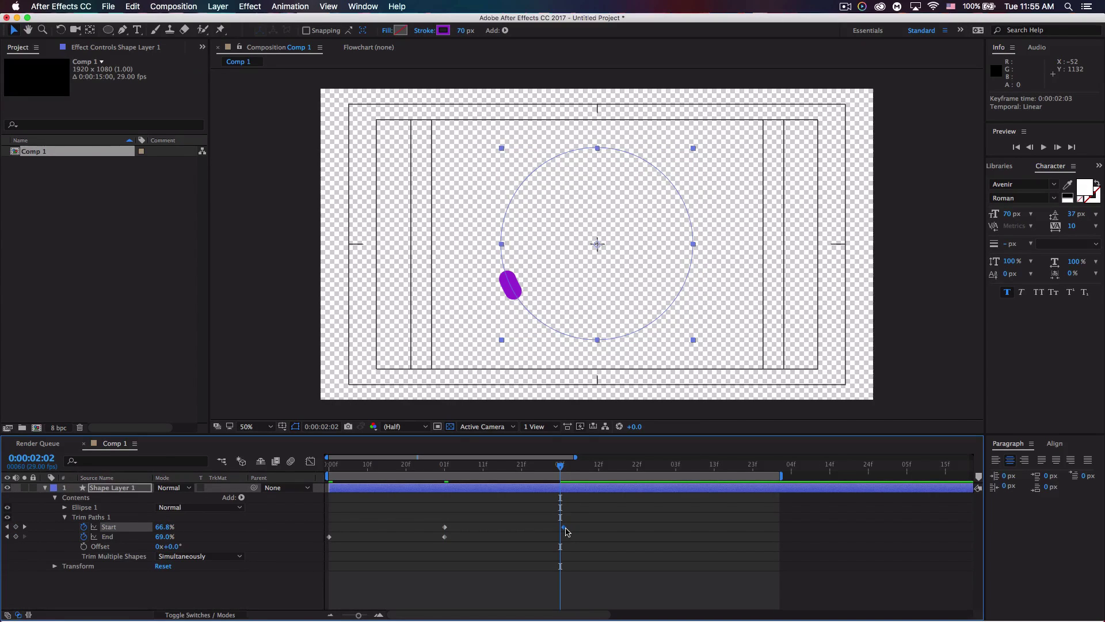
drag(562, 528, 559, 528)
Step: Preview the retimed stroke animation from 0:00:00:00
drag(343, 474, 317, 475)
key(space)
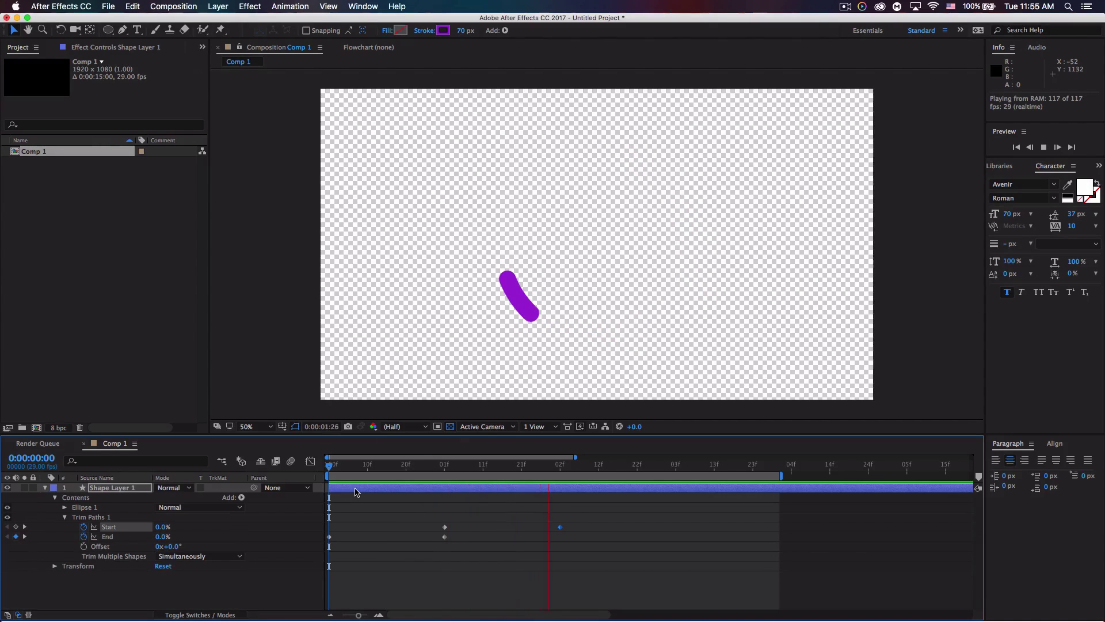
key(space)
Step: Apply Easy Ease to both Trim Paths End keyframes
drag(464, 548, 328, 539)
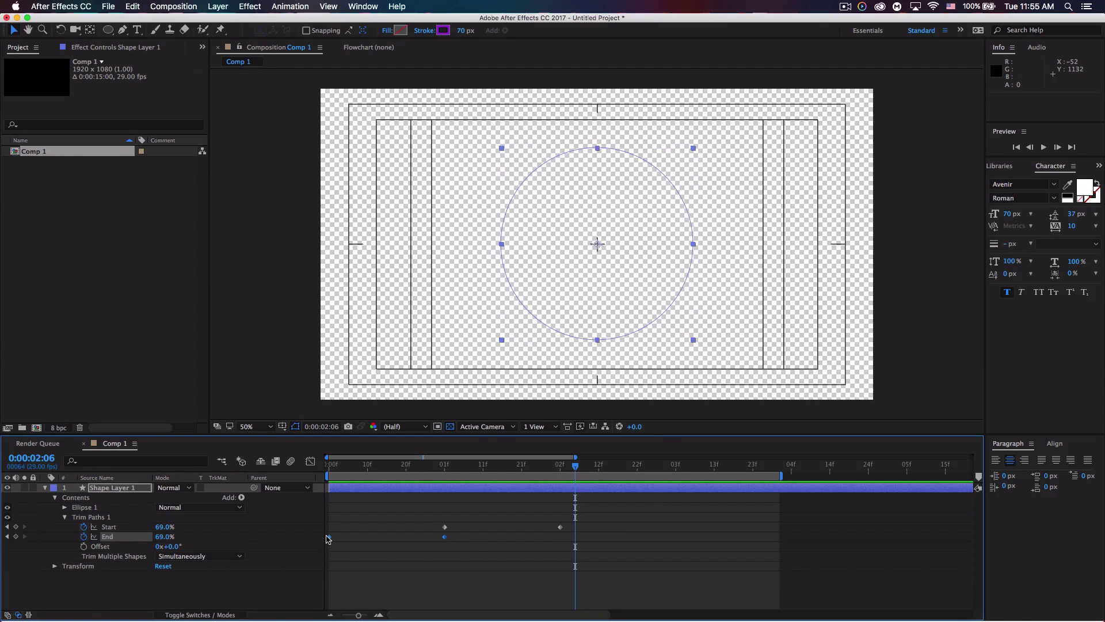
right_click(445, 538)
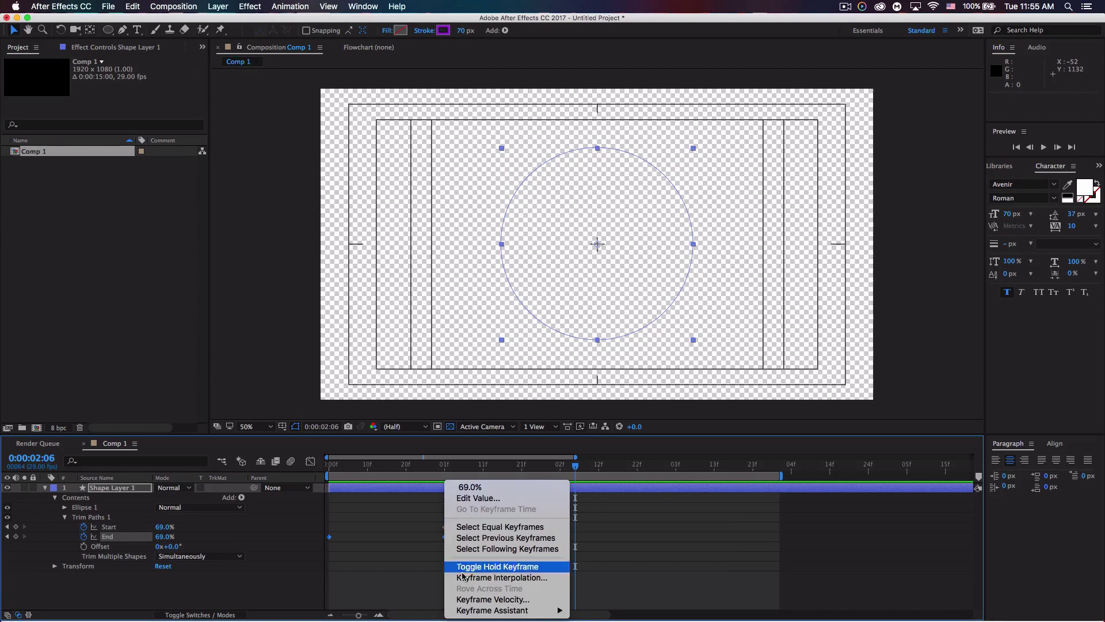
mouse_move(526, 614)
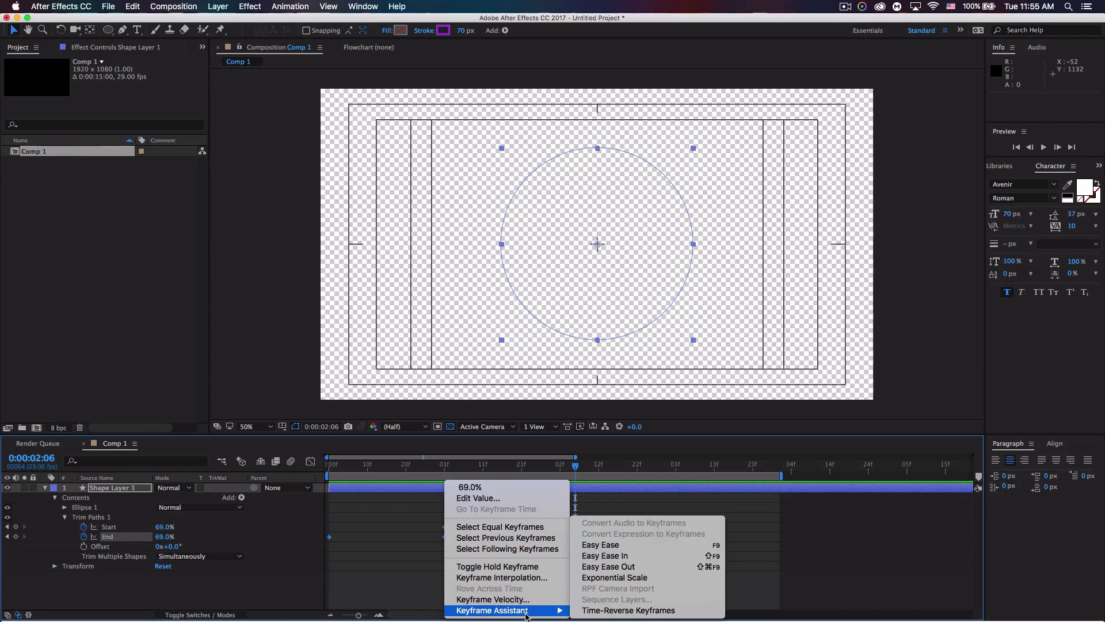
click(611, 549)
Step: Apply Easy Ease to both Trim Paths Start keyframes
drag(566, 507, 431, 532)
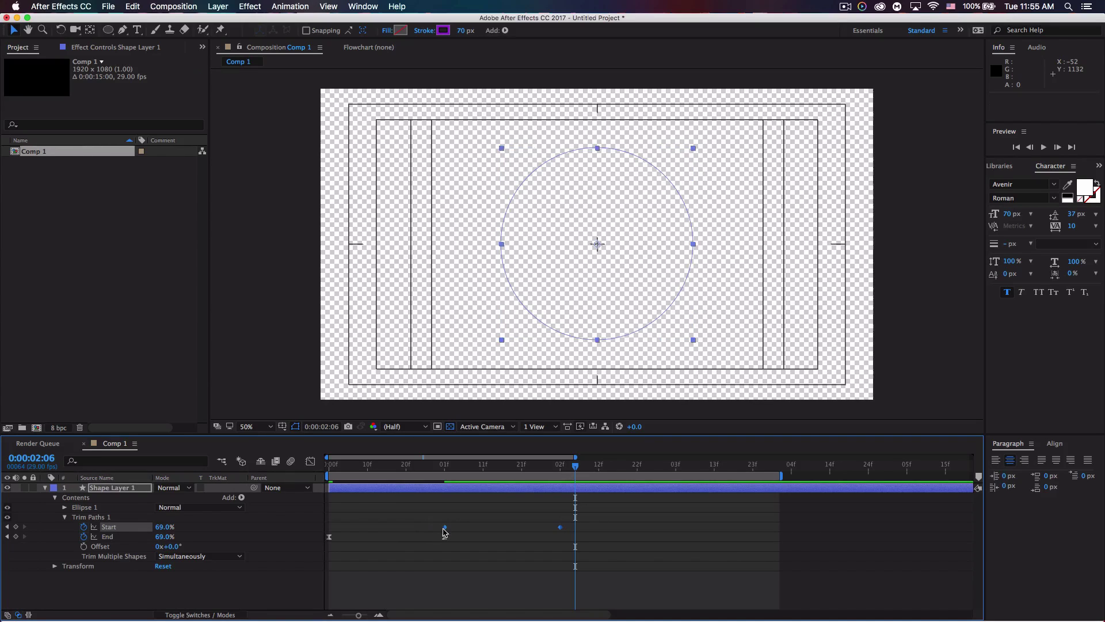
right_click(445, 527)
mouse_move(532, 609)
click(601, 545)
click(486, 548)
Step: In the Graph Editor, lengthen the incoming ease of the second End keyframe so its speed peaks early at about 151 %/sec
drag(471, 555, 323, 535)
click(310, 461)
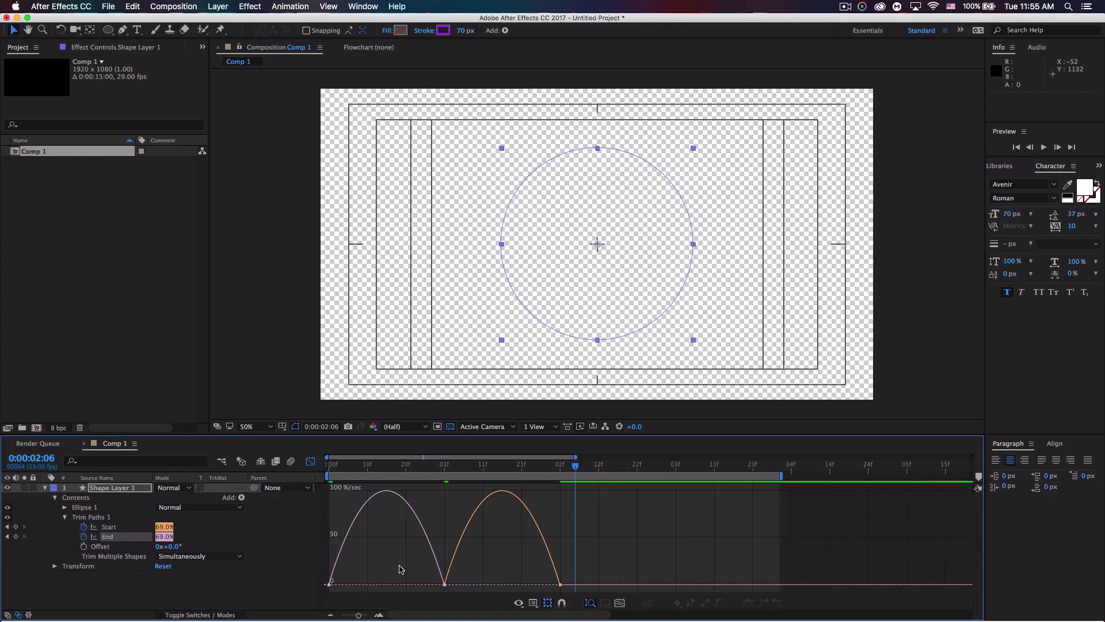
click(416, 521)
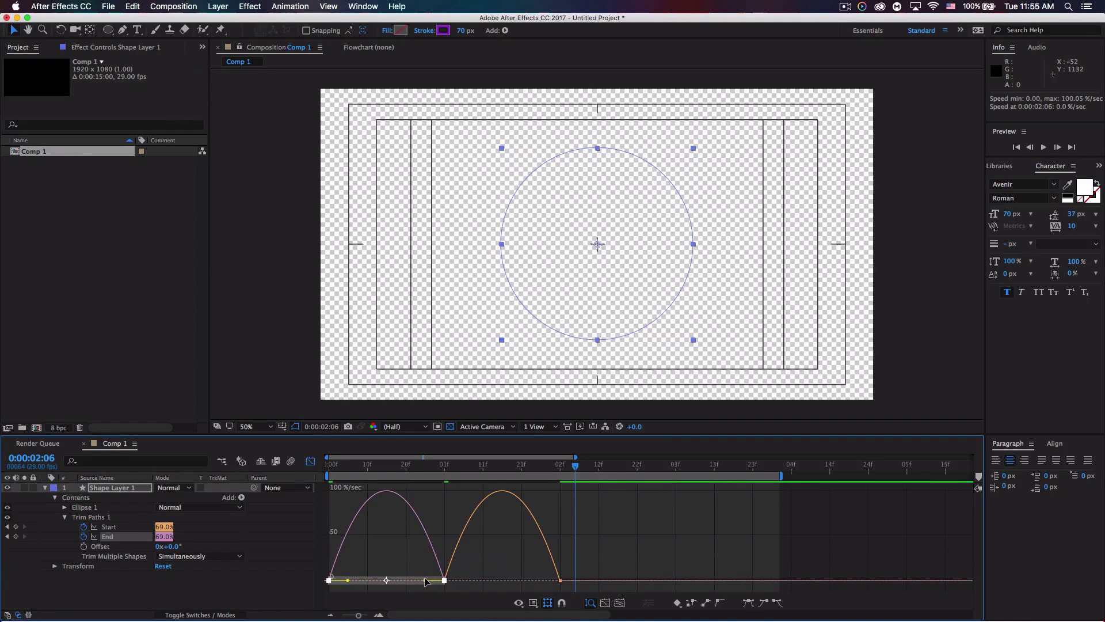
drag(424, 581, 406, 581)
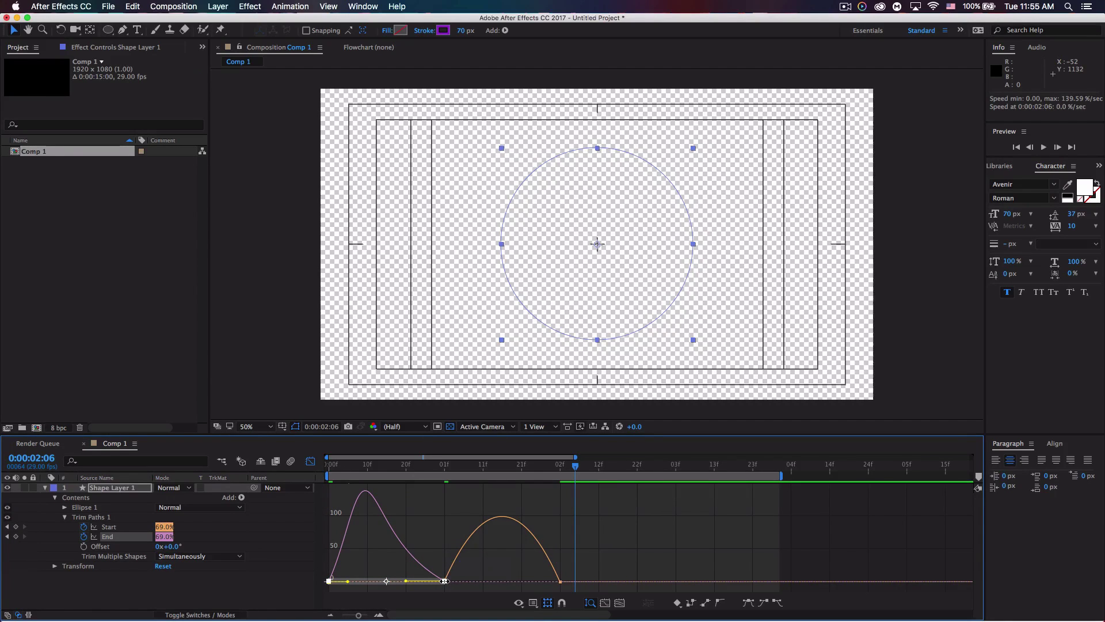
click(441, 563)
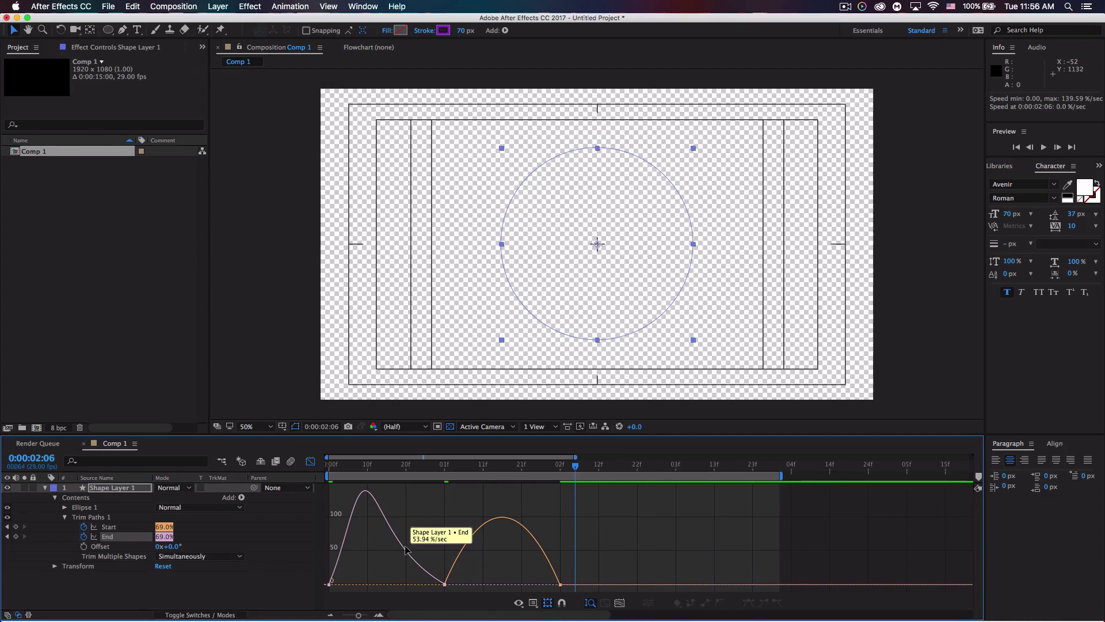
click(413, 582)
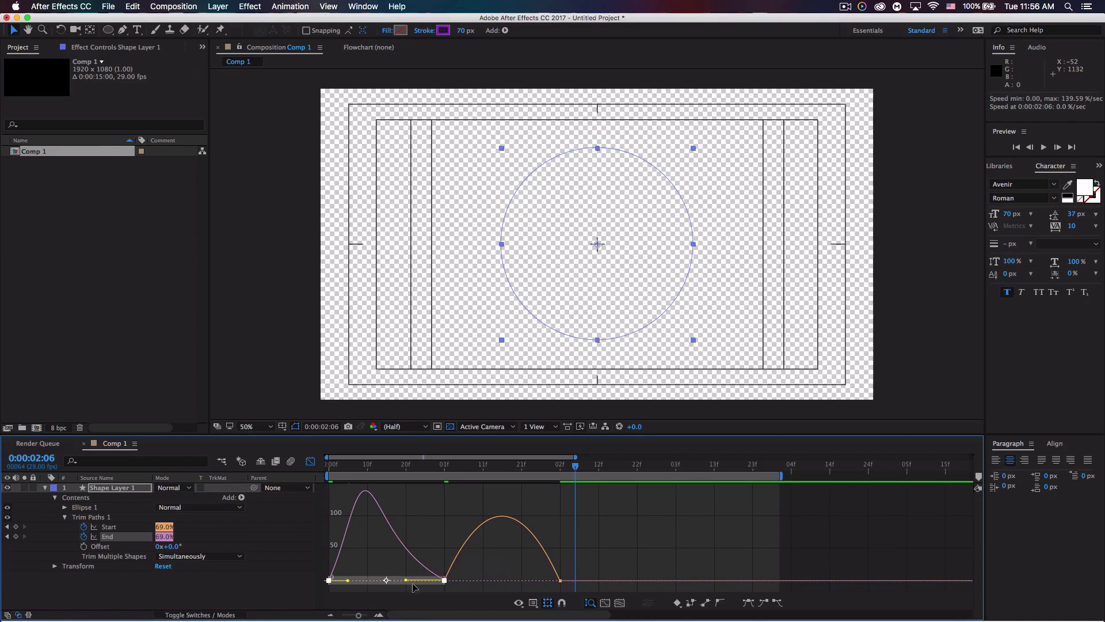
drag(405, 581, 403, 580)
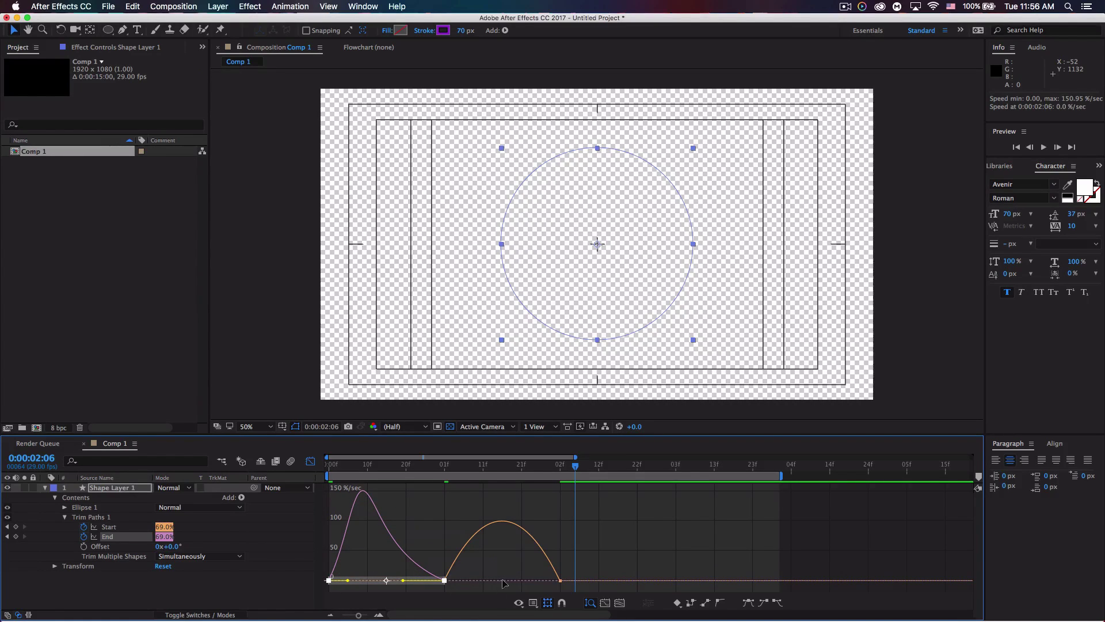
Step: Lengthen the outgoing ease of the first Start keyframe so its speed peaks late at about 137 %/sec, and preview the animation
click(501, 531)
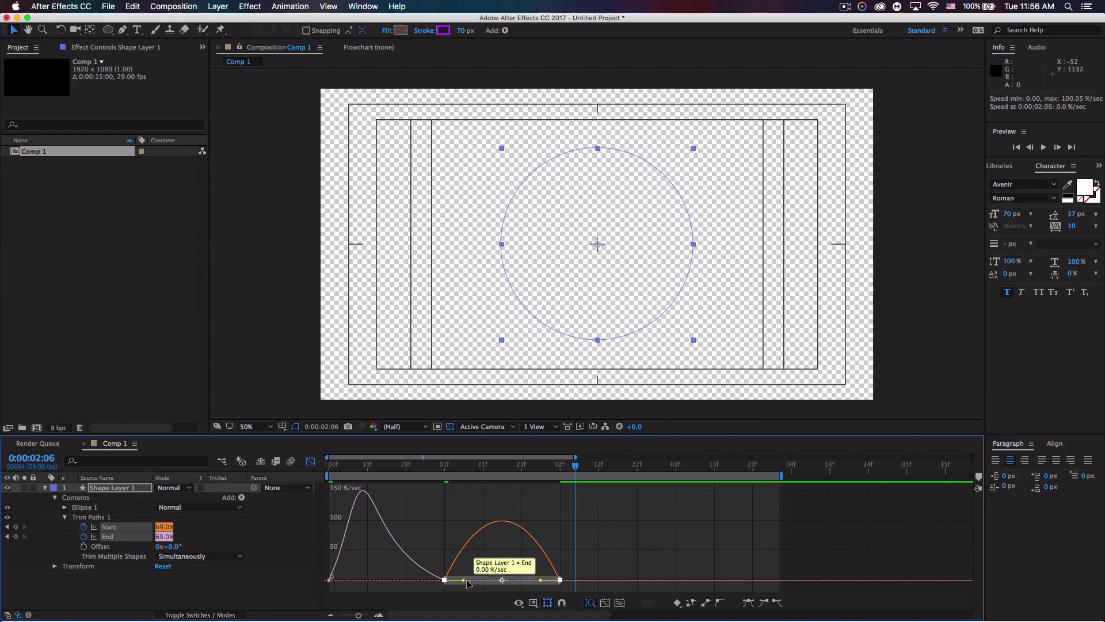
drag(468, 582, 486, 582)
drag(353, 473, 304, 470)
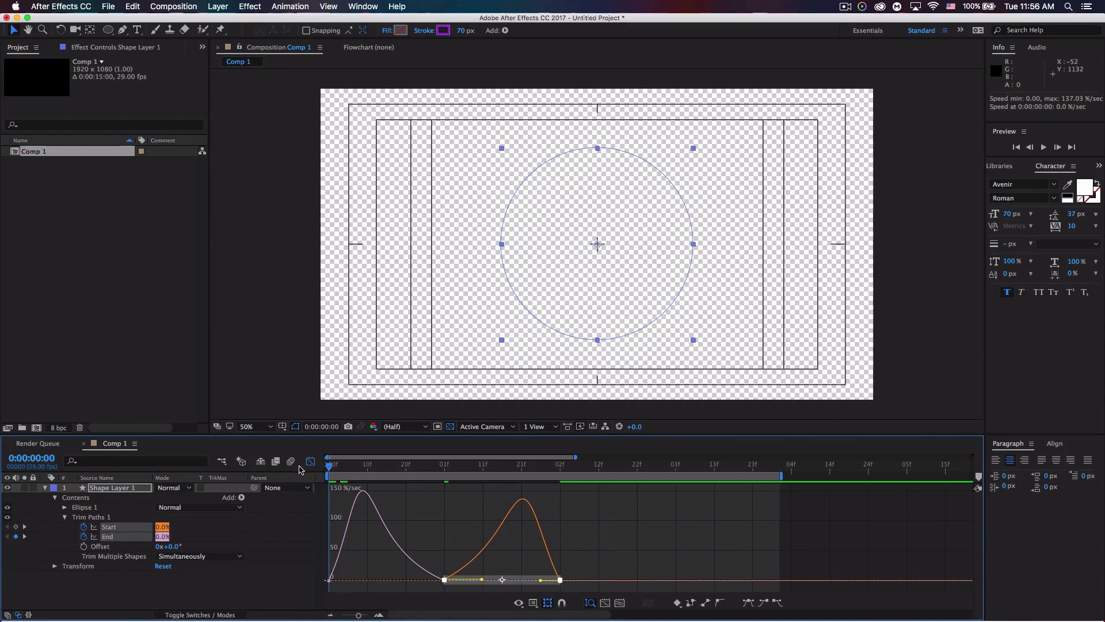
key(space)
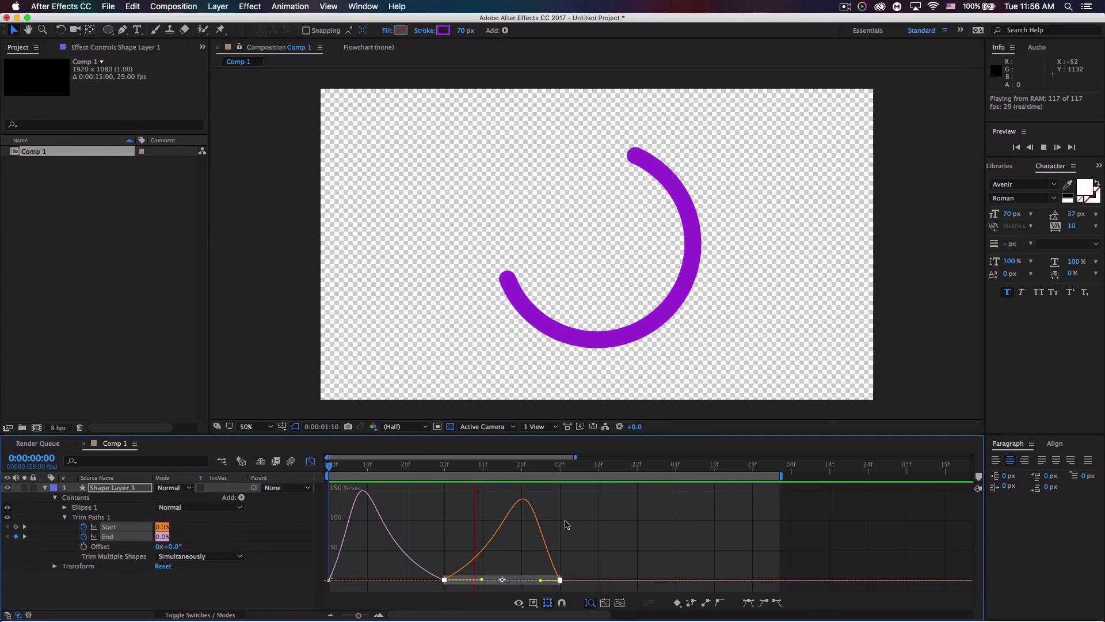
key(space)
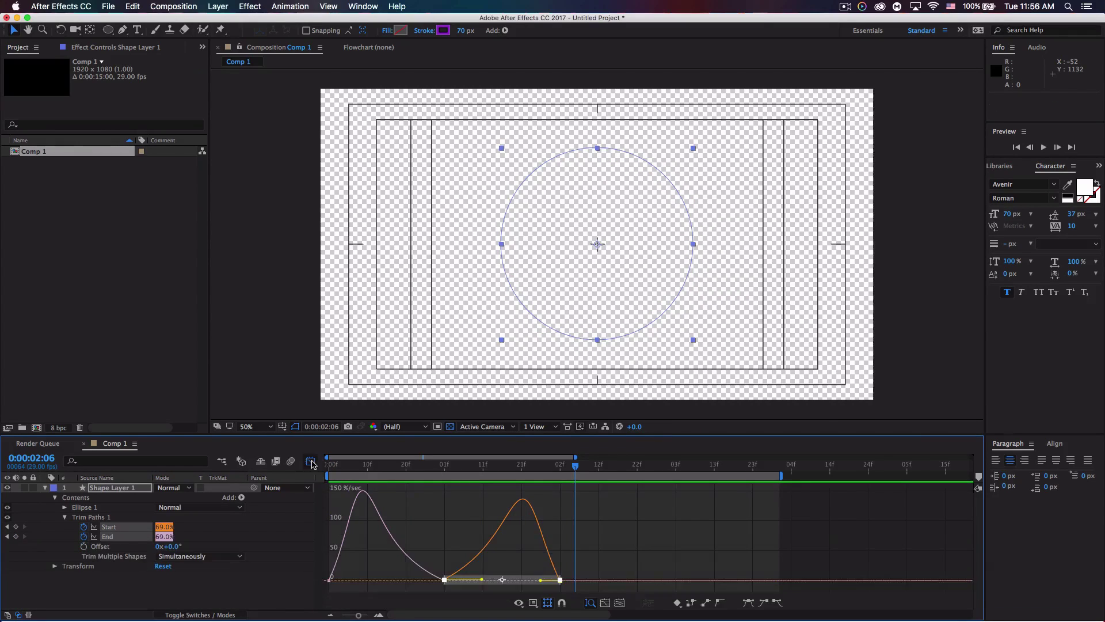
Step: Close the Graph Editor and keyframe the shape layer's Rotation at 0° at both 0:00:02:02 and 0:00:00:00
click(312, 462)
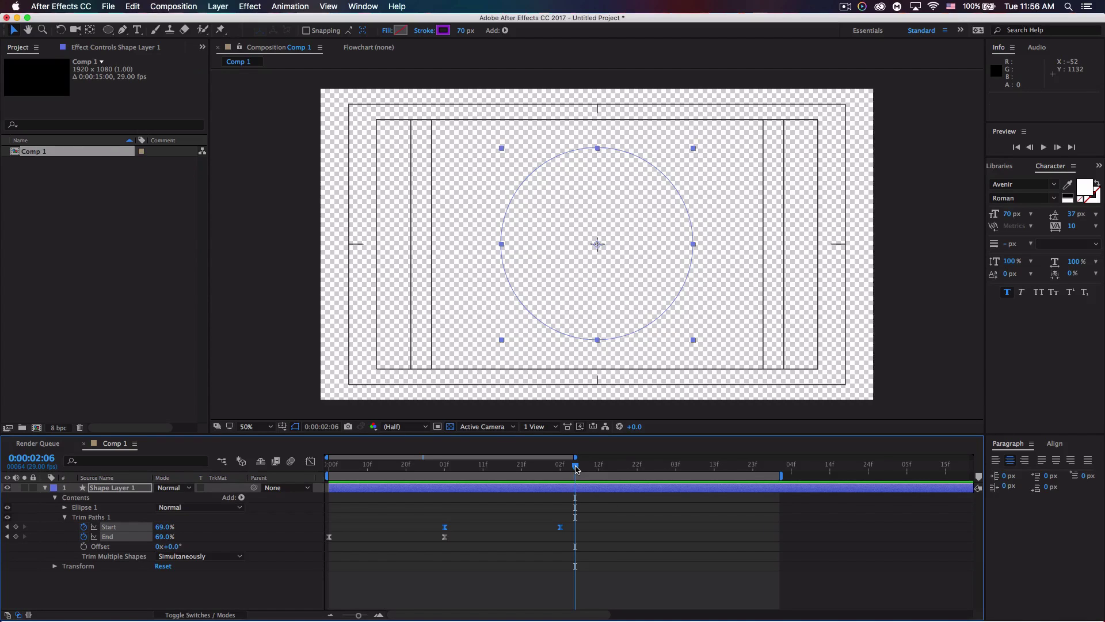
drag(576, 469, 560, 469)
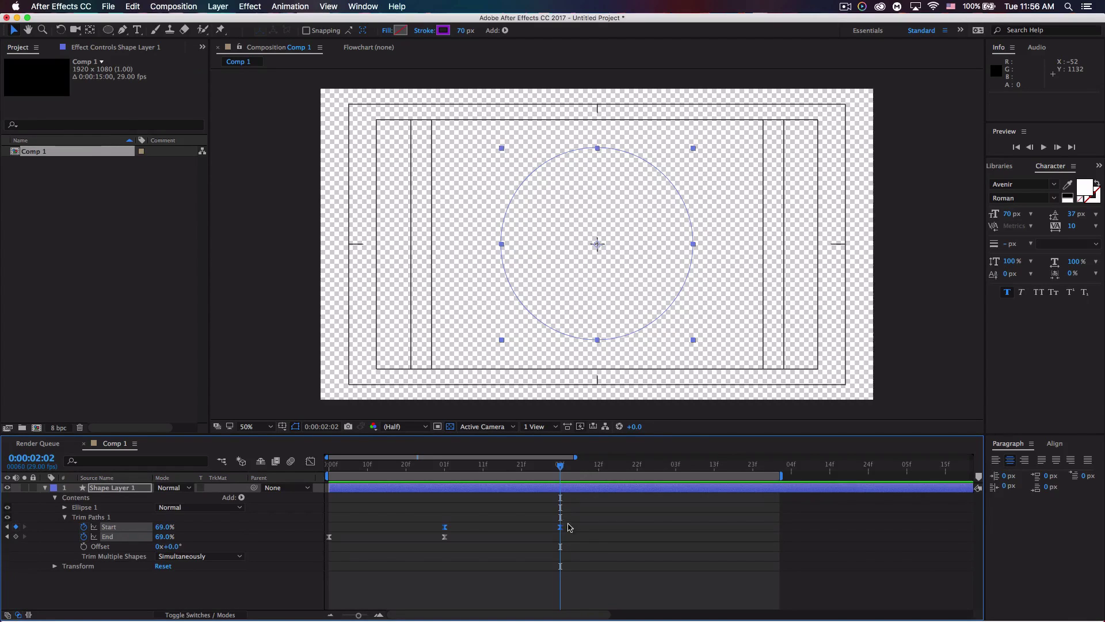
click(64, 517)
click(55, 498)
click(55, 507)
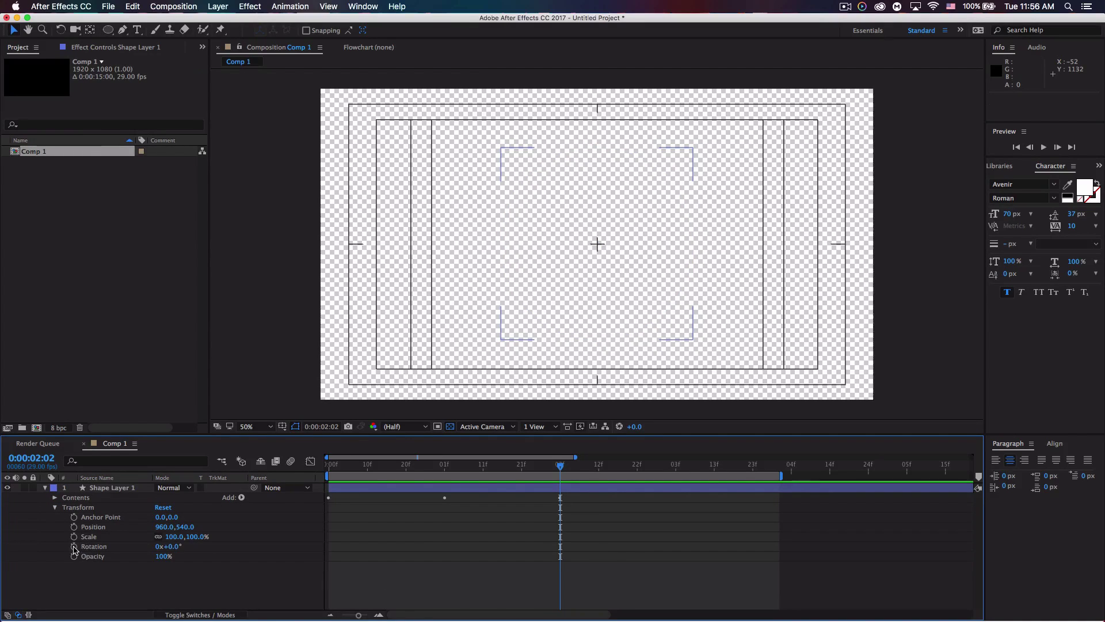
click(75, 547)
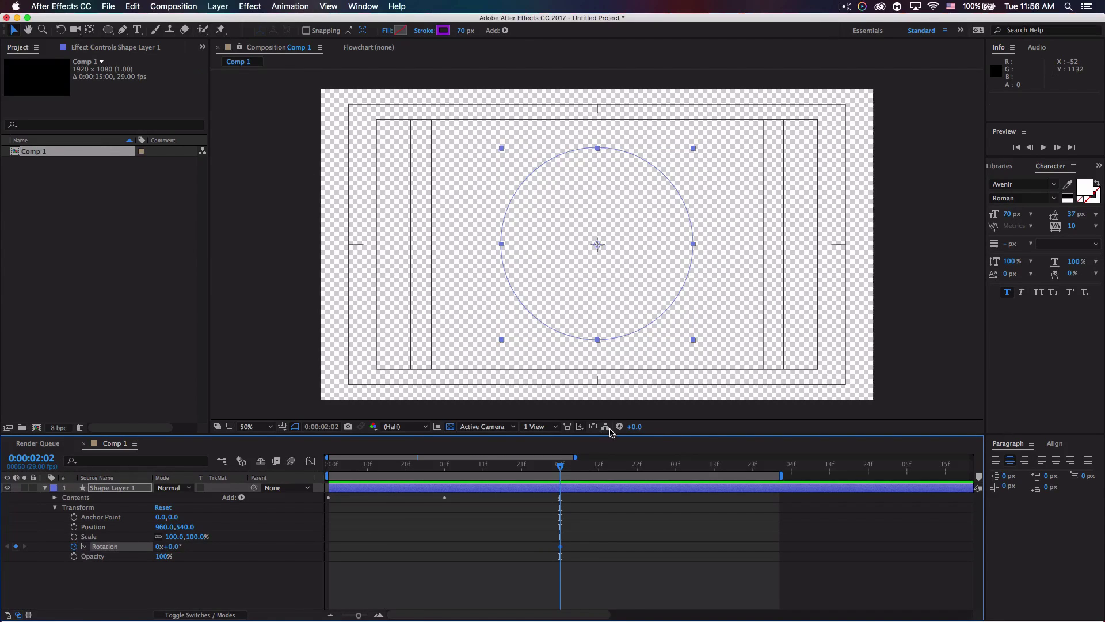
drag(561, 469, 286, 472)
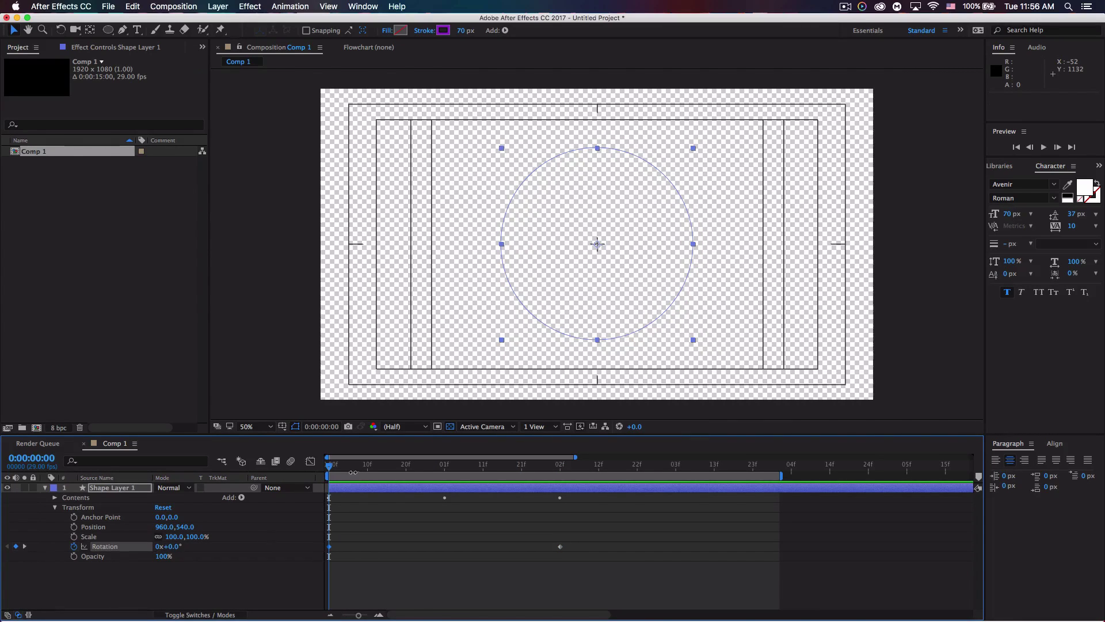
Step: Set the layer's Rotation to 124° at 0:00:02:02 and preview the spinning stroke from 0:00:00:00
mouse_move(329, 469)
mouse_down()
mouse_move(547, 475)
mouse_move(561, 490)
mouse_up()
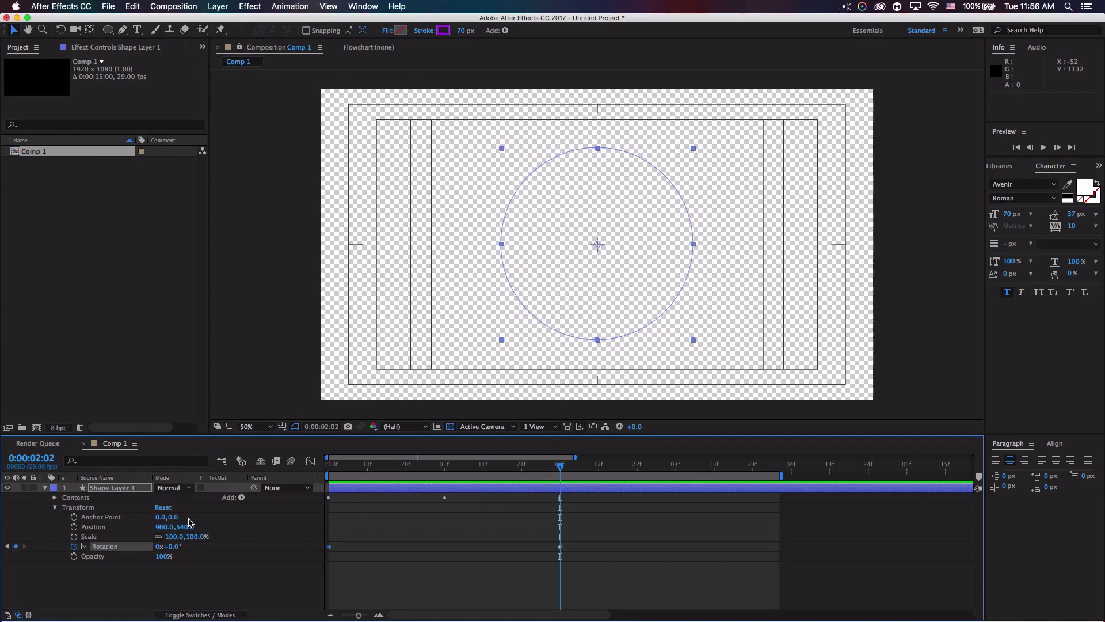
drag(176, 545, 243, 543)
drag(386, 467, 276, 469)
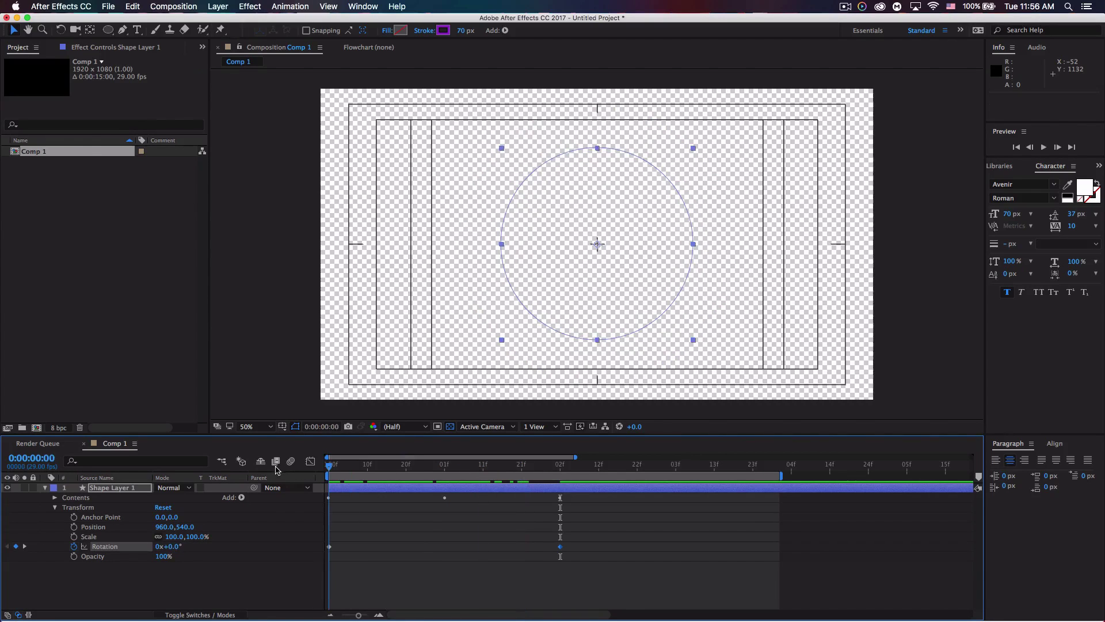
key(space)
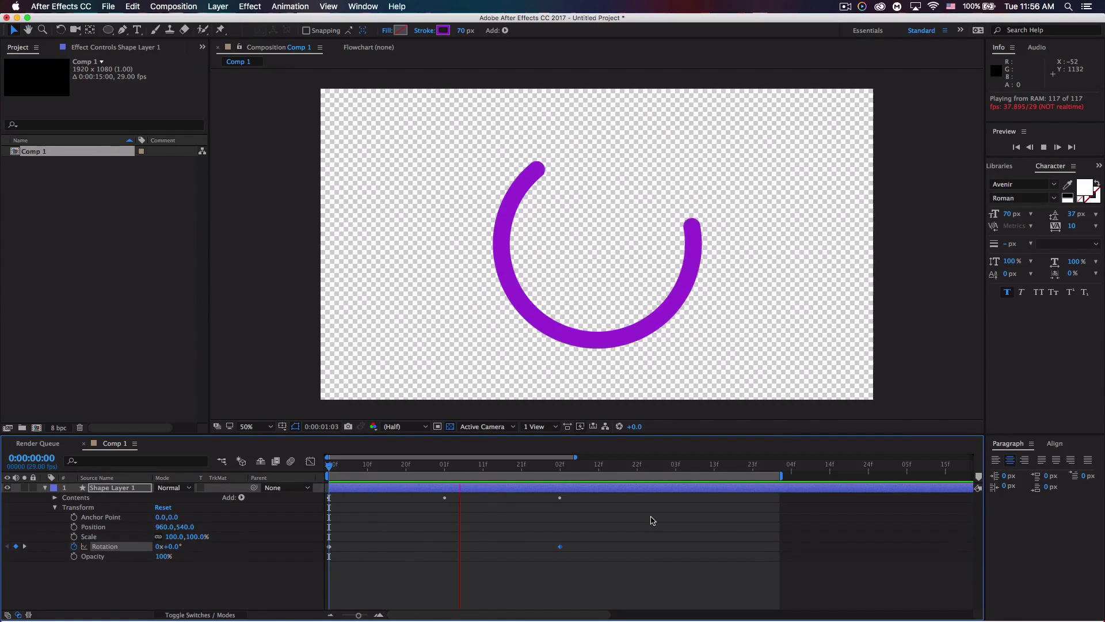
key(space)
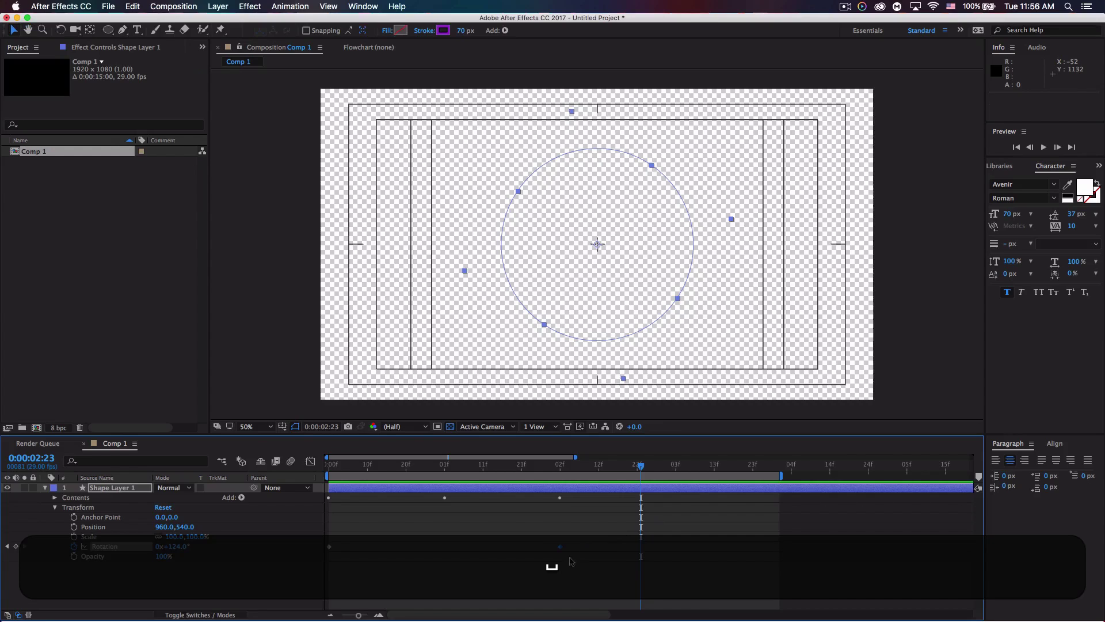
Step: Apply Easy Ease to both Rotation keyframes of the shape layer
drag(587, 563, 330, 544)
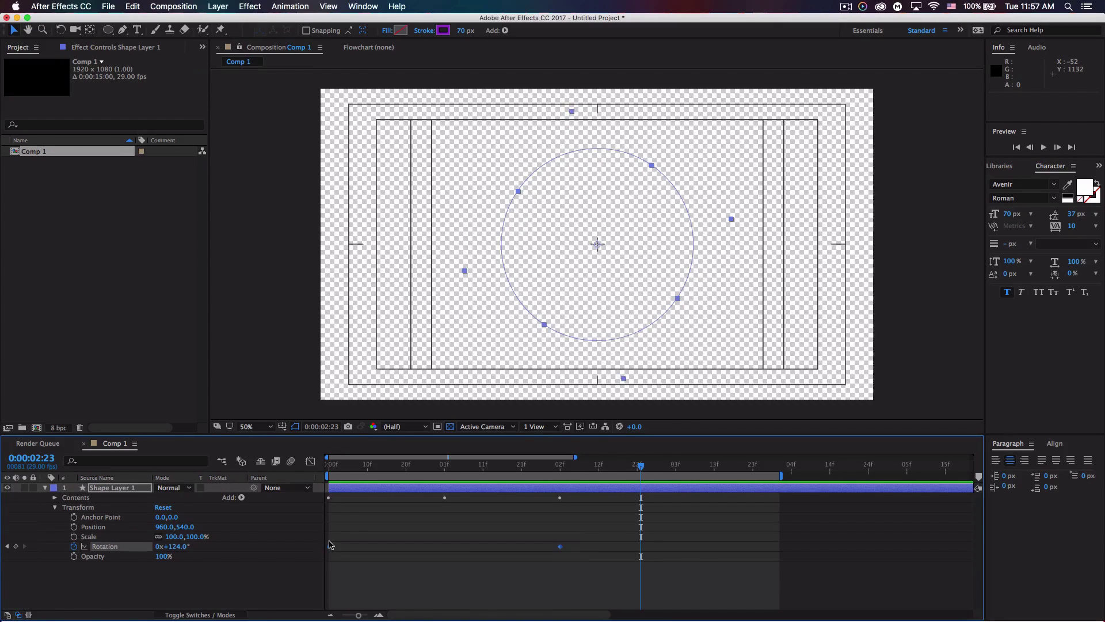
right_click(329, 547)
mouse_move(403, 600)
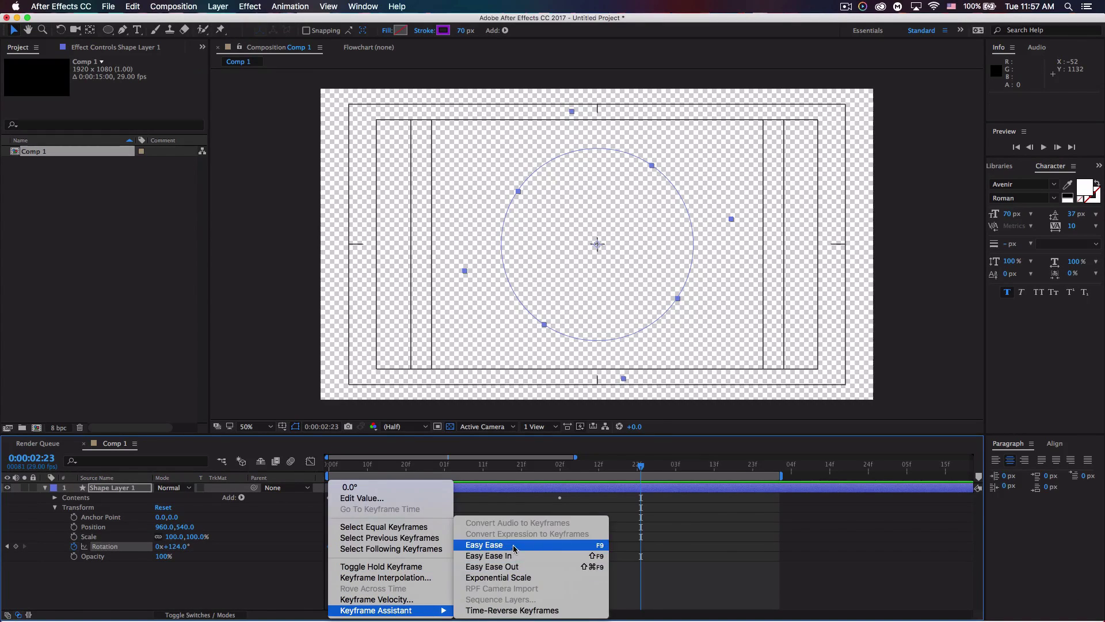
click(506, 547)
Step: In the Graph Editor, lengthen the second Rotation keyframe's incoming ease so the speed peaks at about 99 °/sec, and preview the animation
click(310, 461)
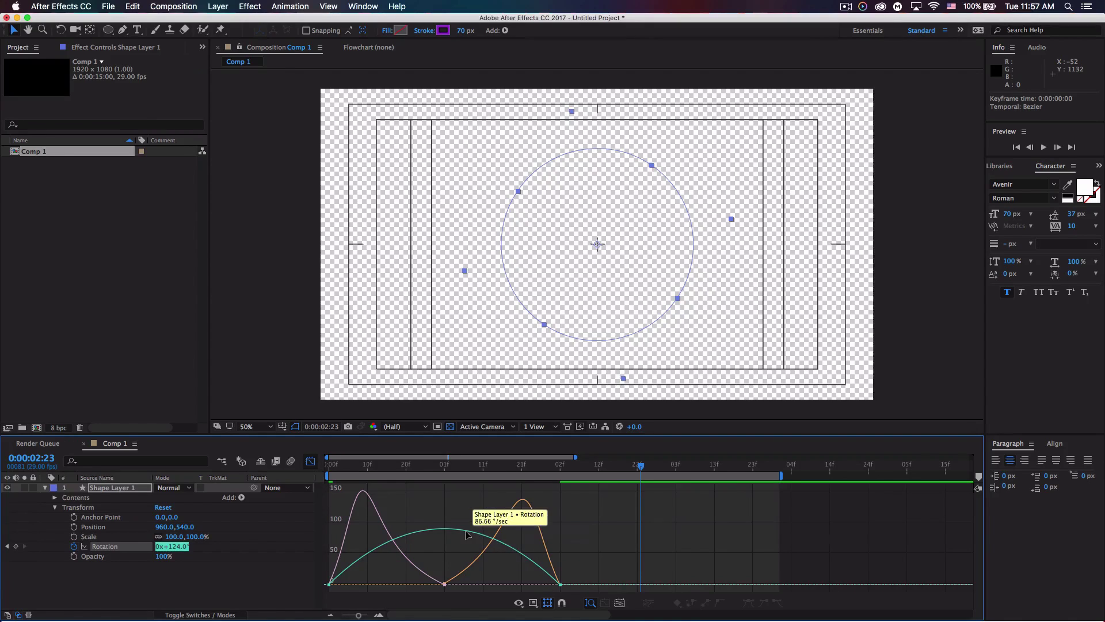
drag(518, 579, 507, 579)
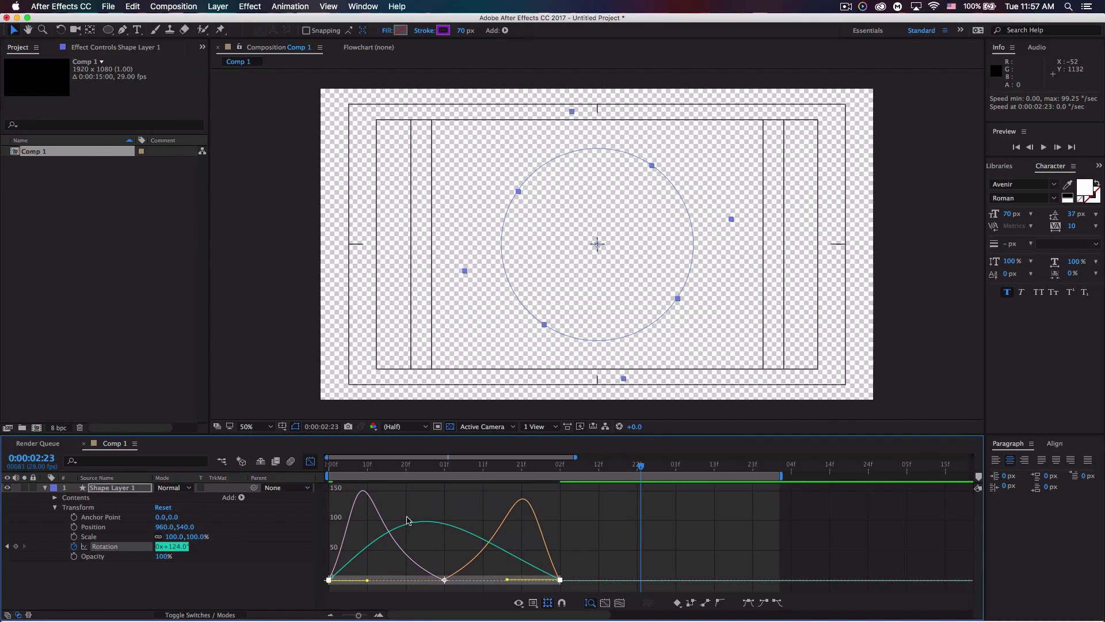
click(310, 462)
key(space)
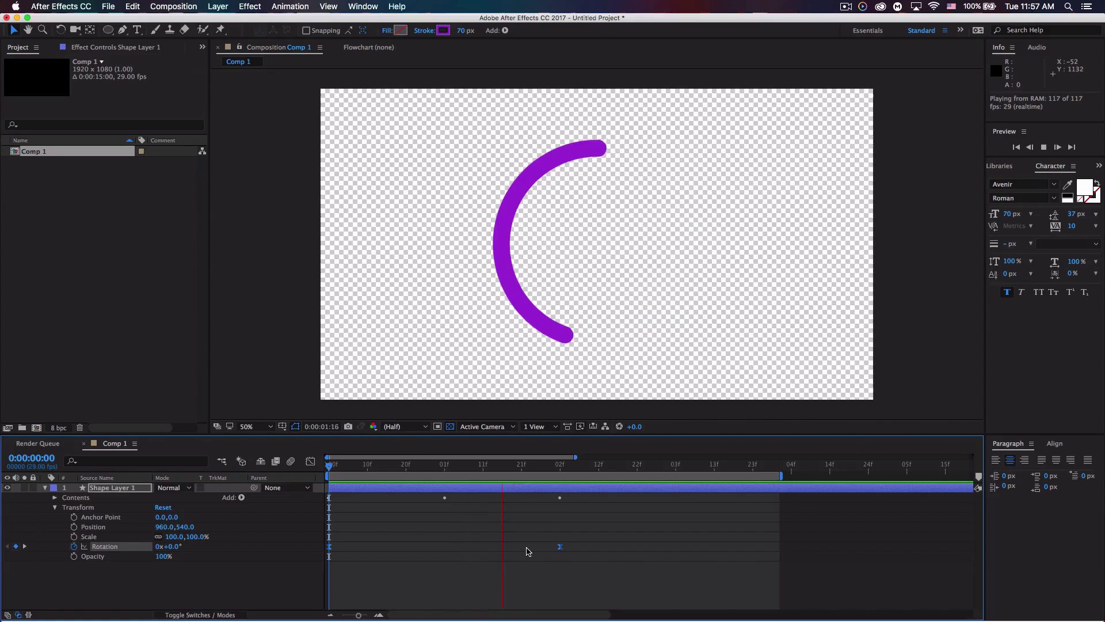
key(space)
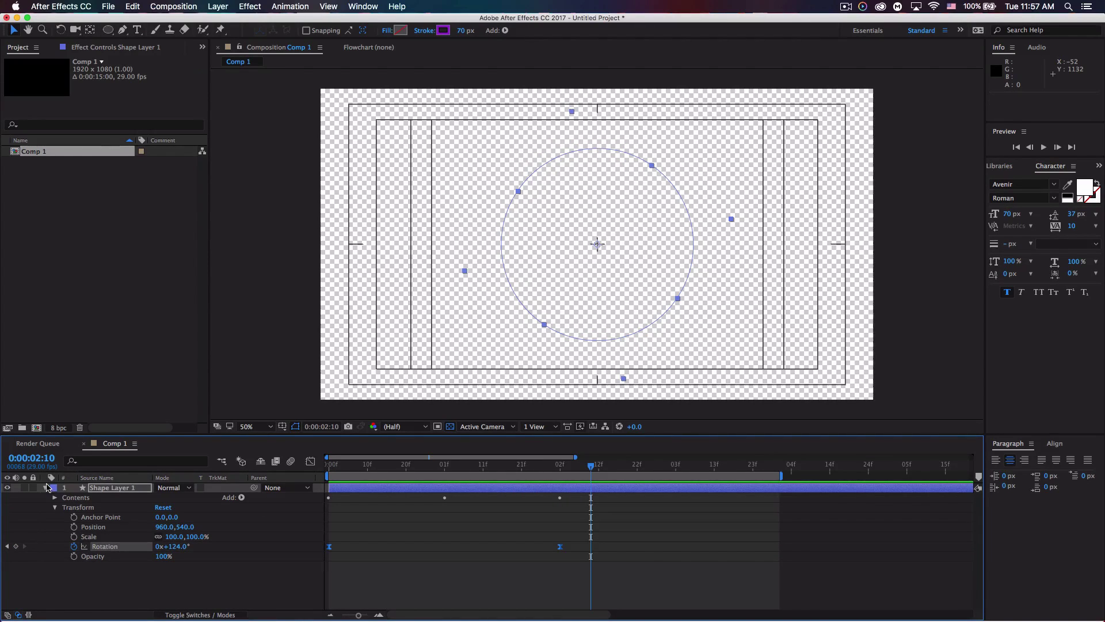
Step: Collapse the shape layer, search the effects for "glo", and apply the Stylize Glow effect to the layer
click(45, 488)
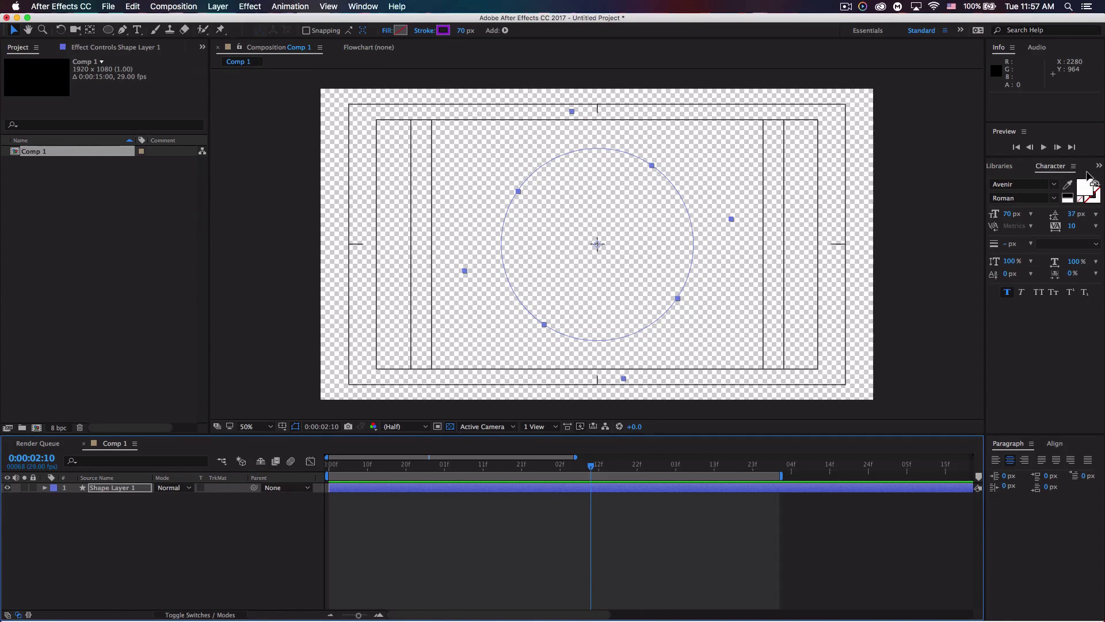
click(249, 5)
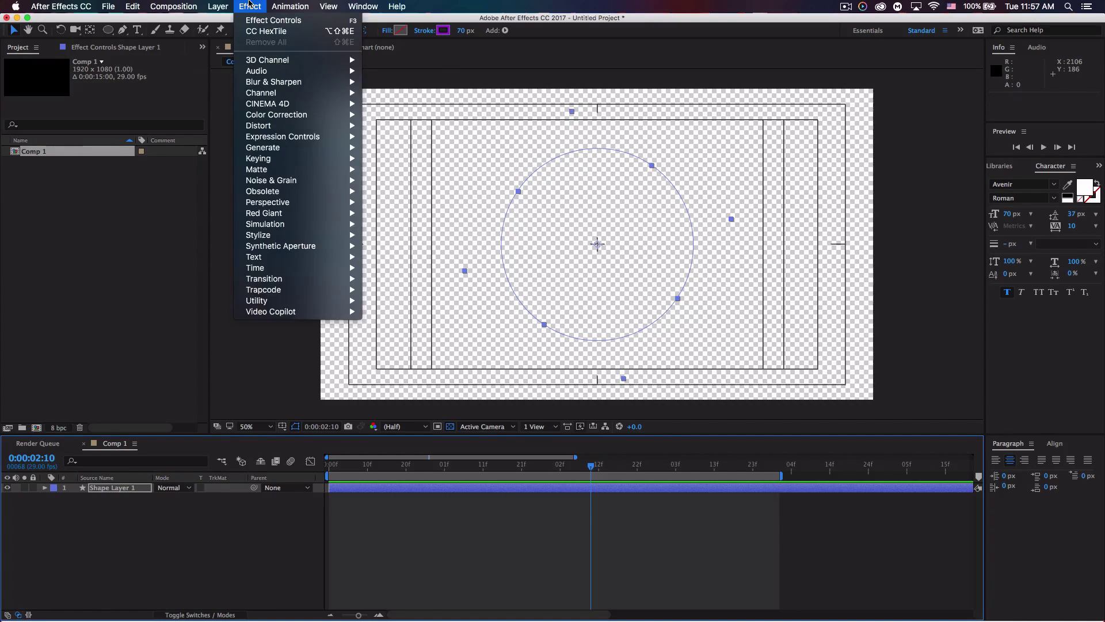
key(Escape)
click(1098, 167)
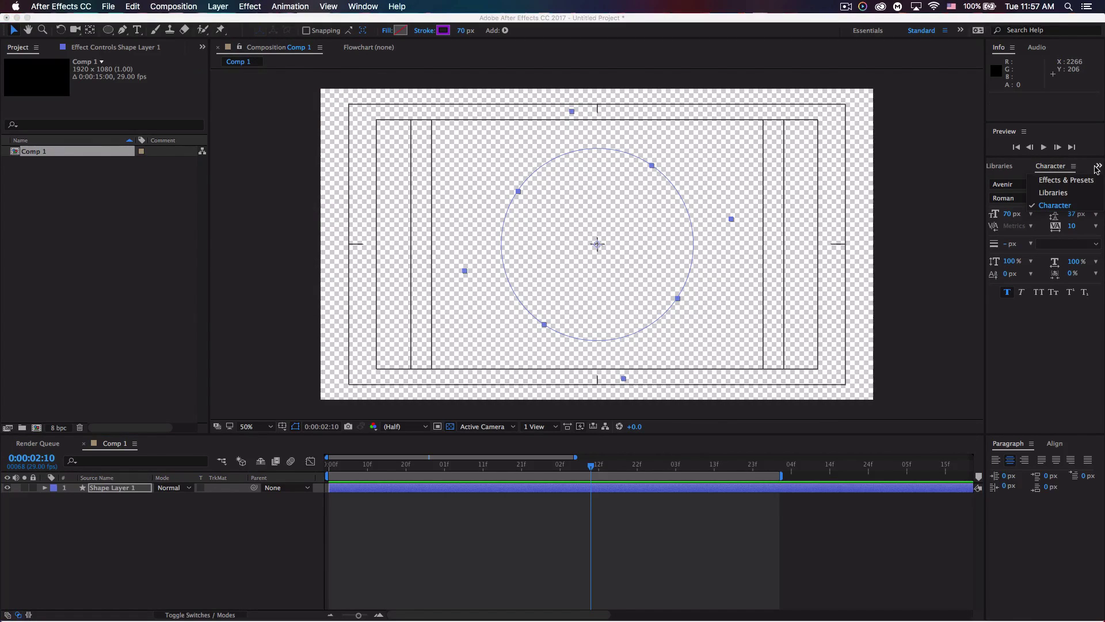
click(1085, 180)
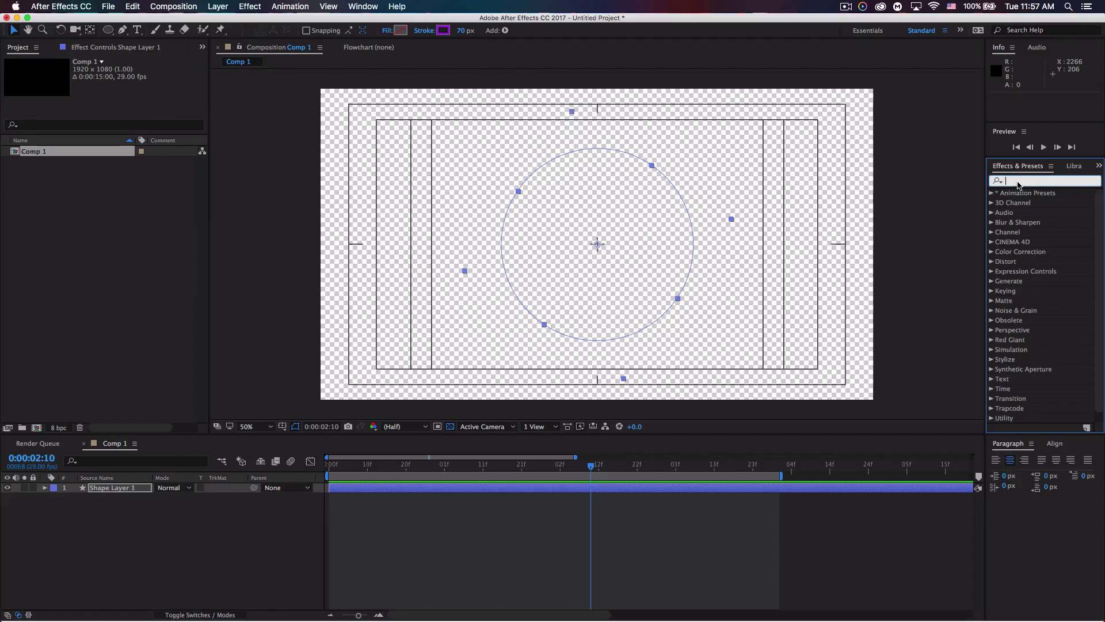
click(363, 6)
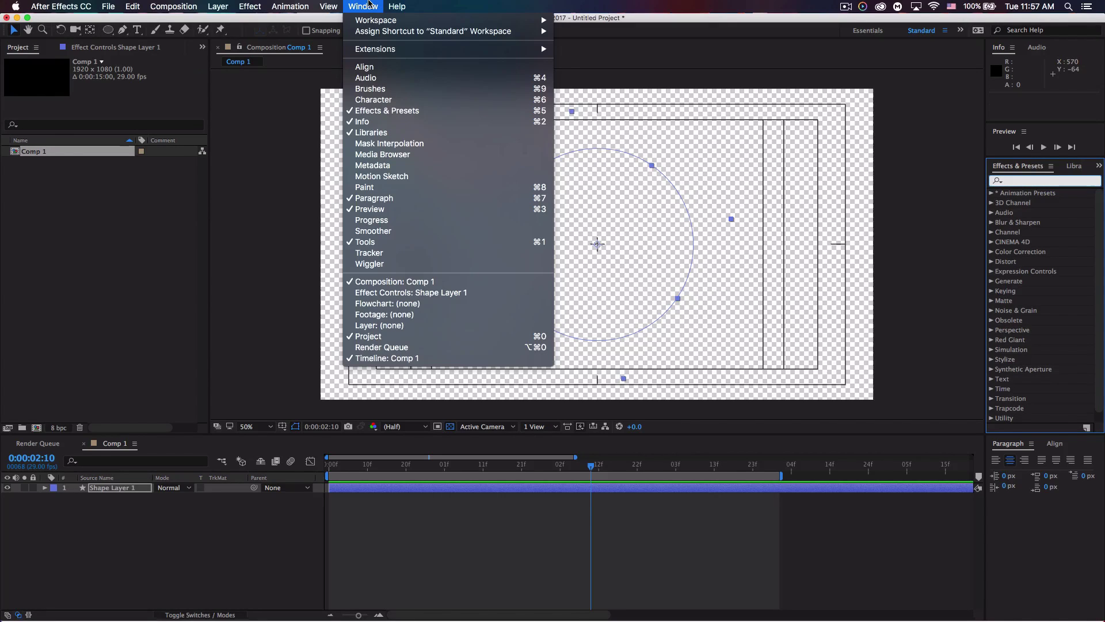
click(387, 111)
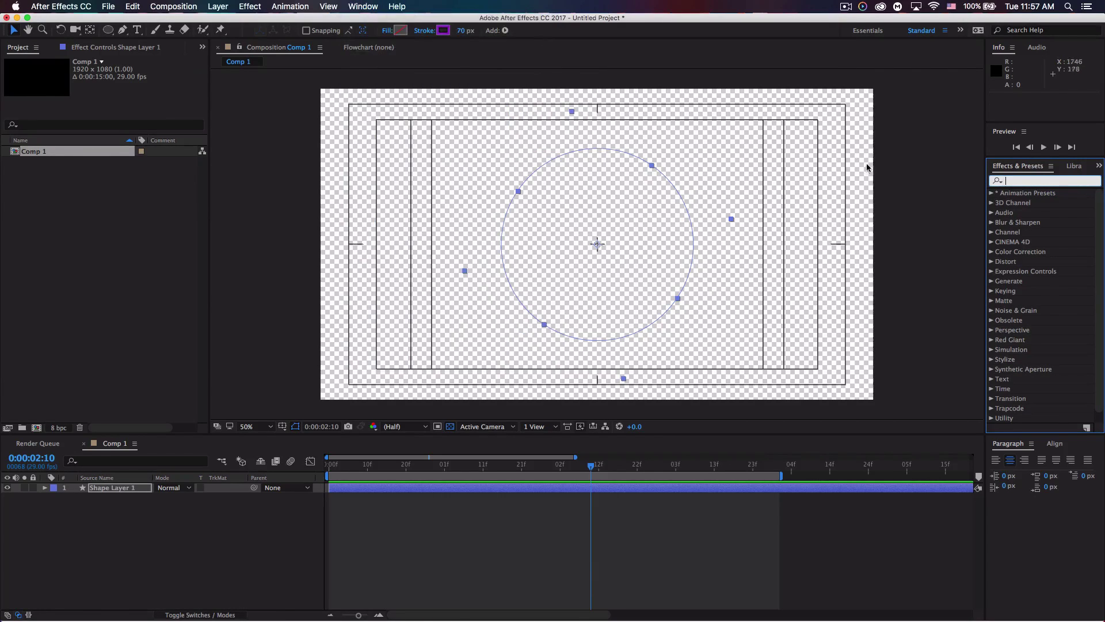
text(glo)
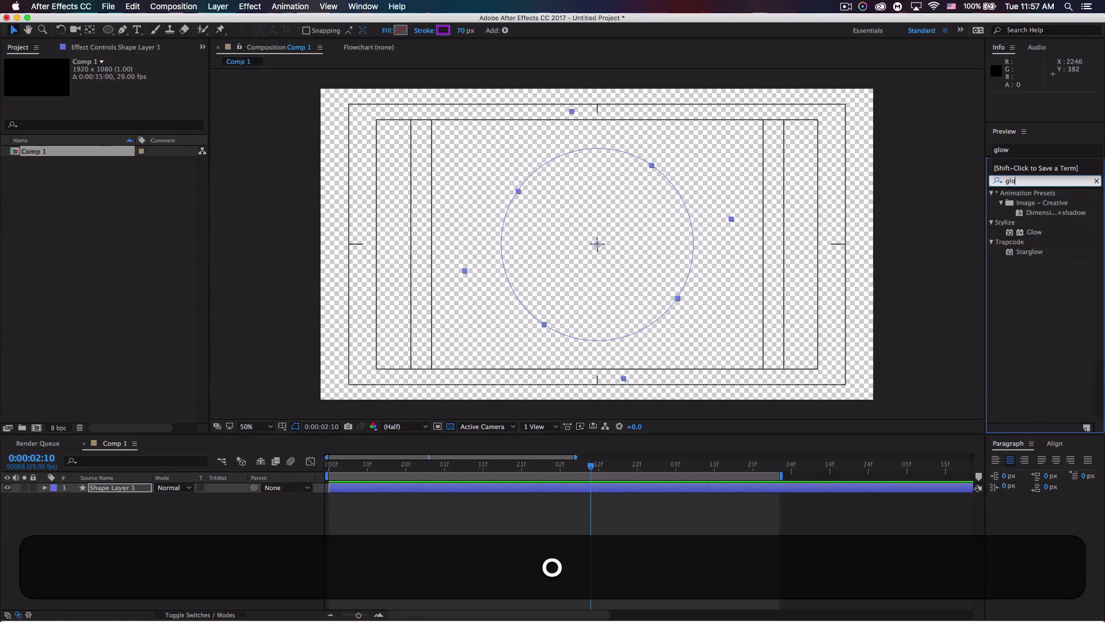
drag(1035, 232, 353, 493)
Step: At 0:00:00:20, set the Glow Radius to 23 and the Glow Threshold to 63.5%, and preview the glowing stroke
mouse_move(423, 464)
mouse_down()
mouse_move(394, 468)
mouse_move(407, 467)
mouse_up()
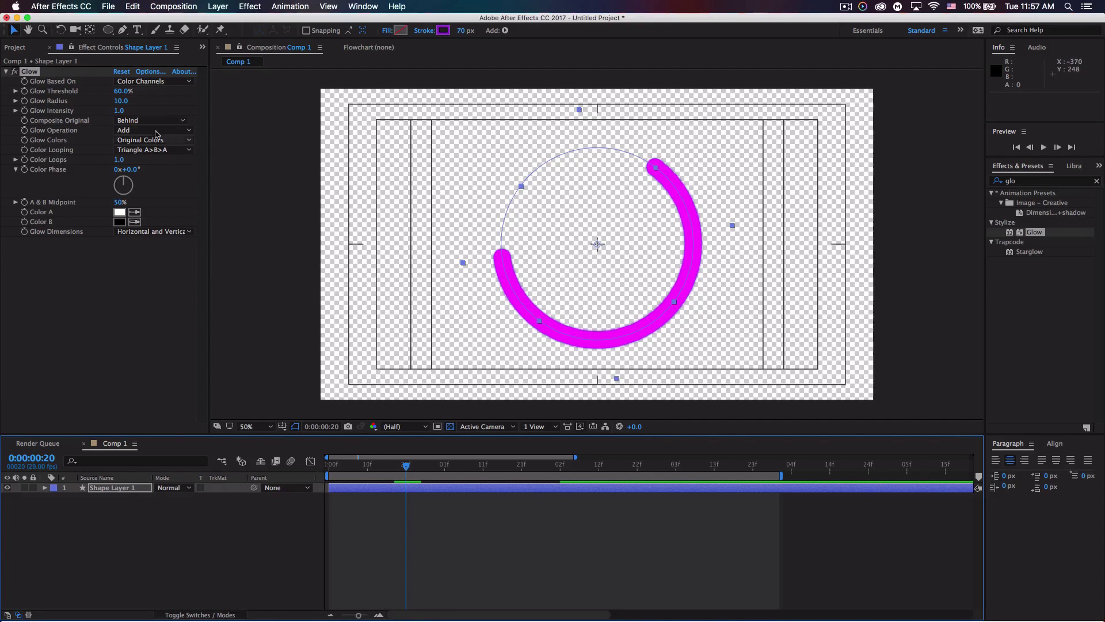
drag(121, 105, 129, 102)
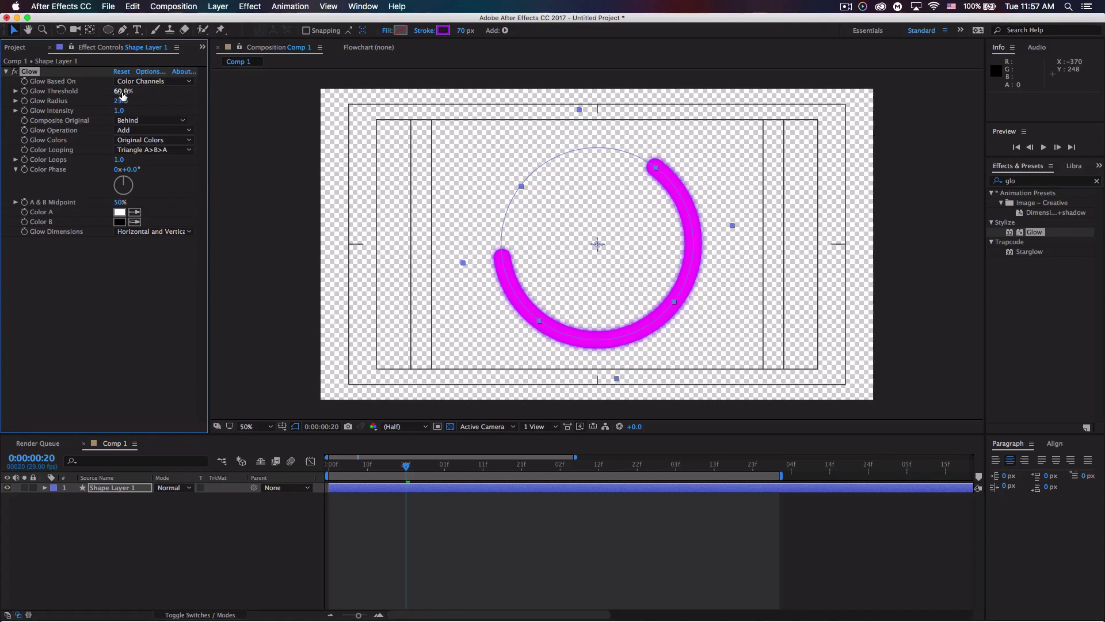
mouse_move(121, 91)
mouse_down()
mouse_move(151, 86)
mouse_move(47, 97)
mouse_move(124, 89)
mouse_up()
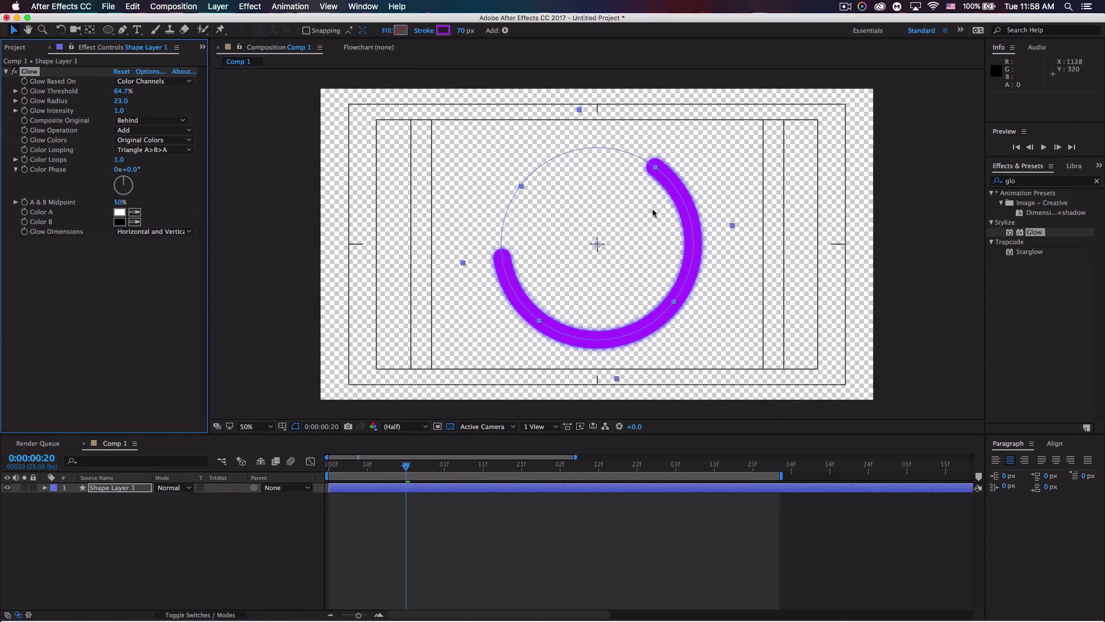
drag(118, 90, 119, 90)
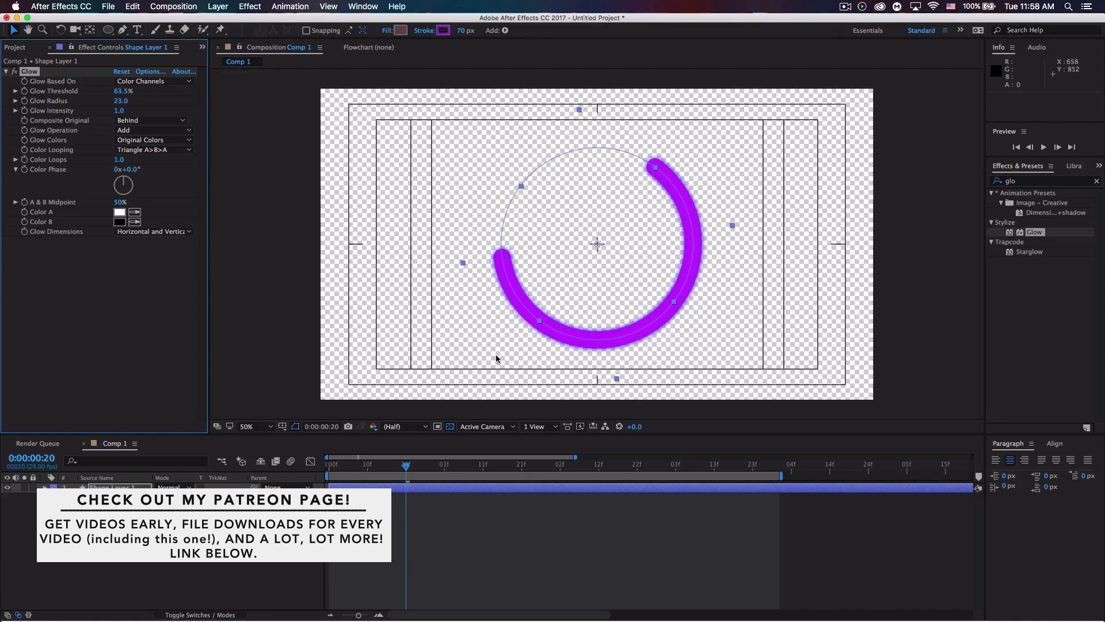
key(space)
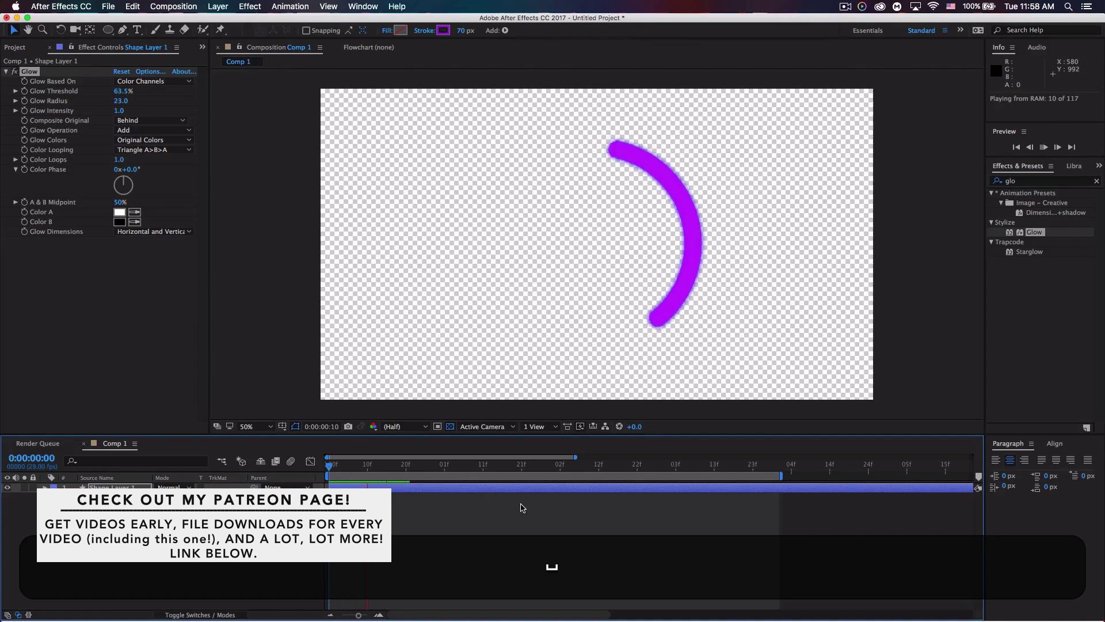
key(space)
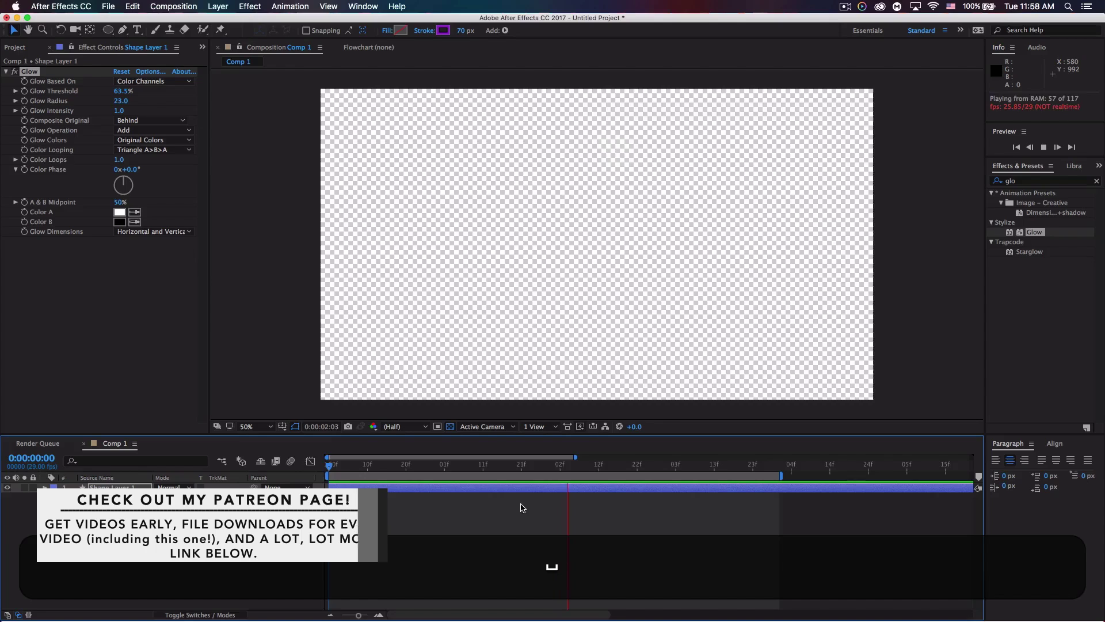
Step: Try a Glow Intensity of 25 at 0:00:00:06
drag(361, 465, 353, 466)
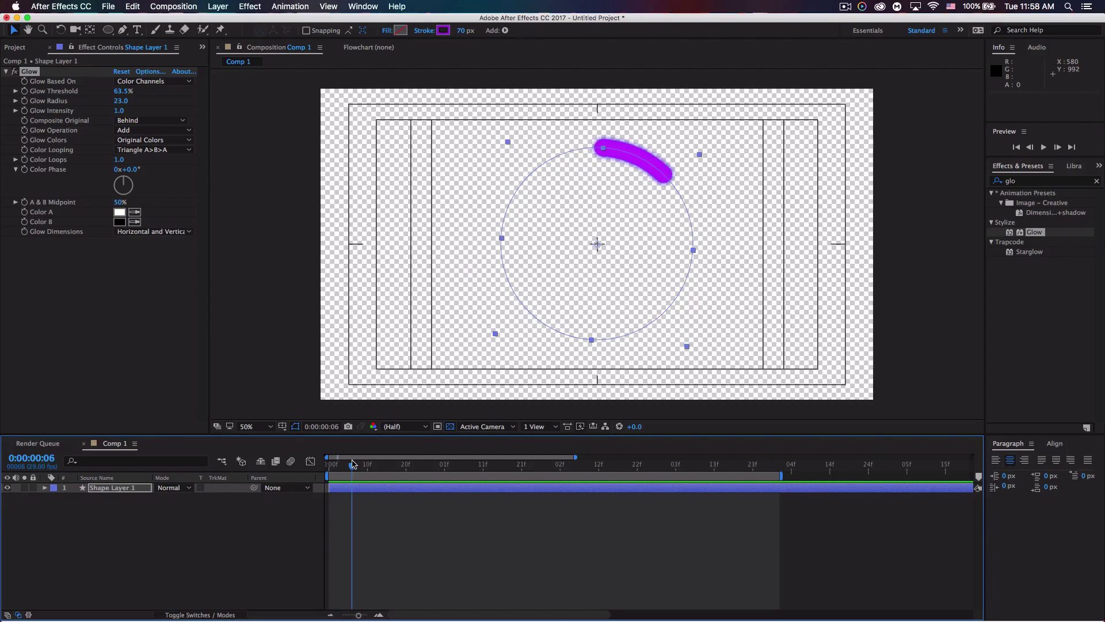
click(118, 110)
text(25)
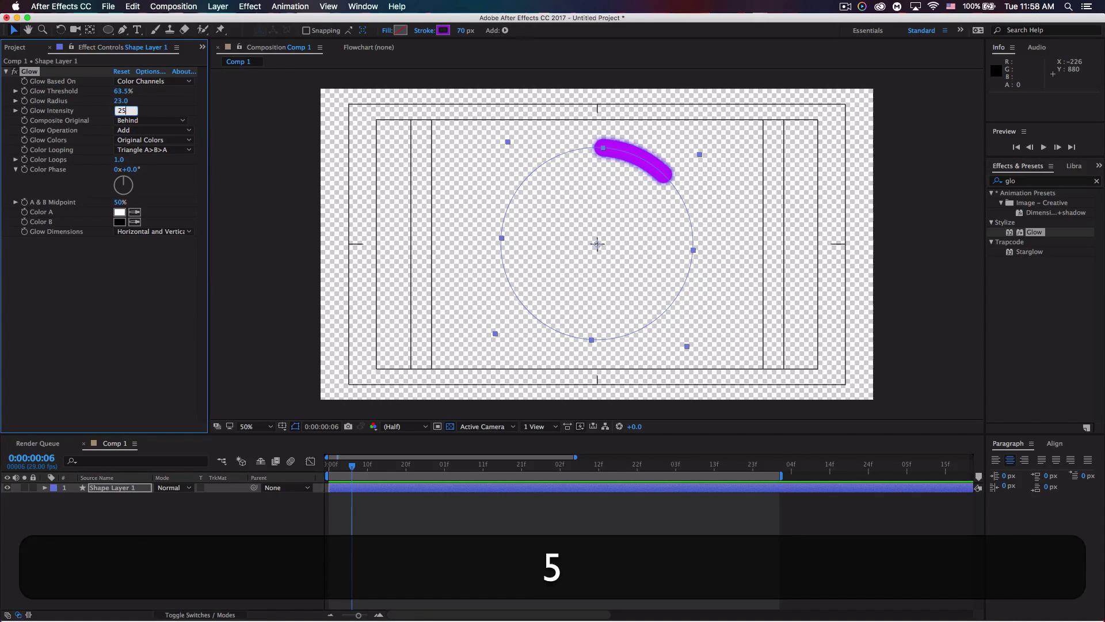
key(Return)
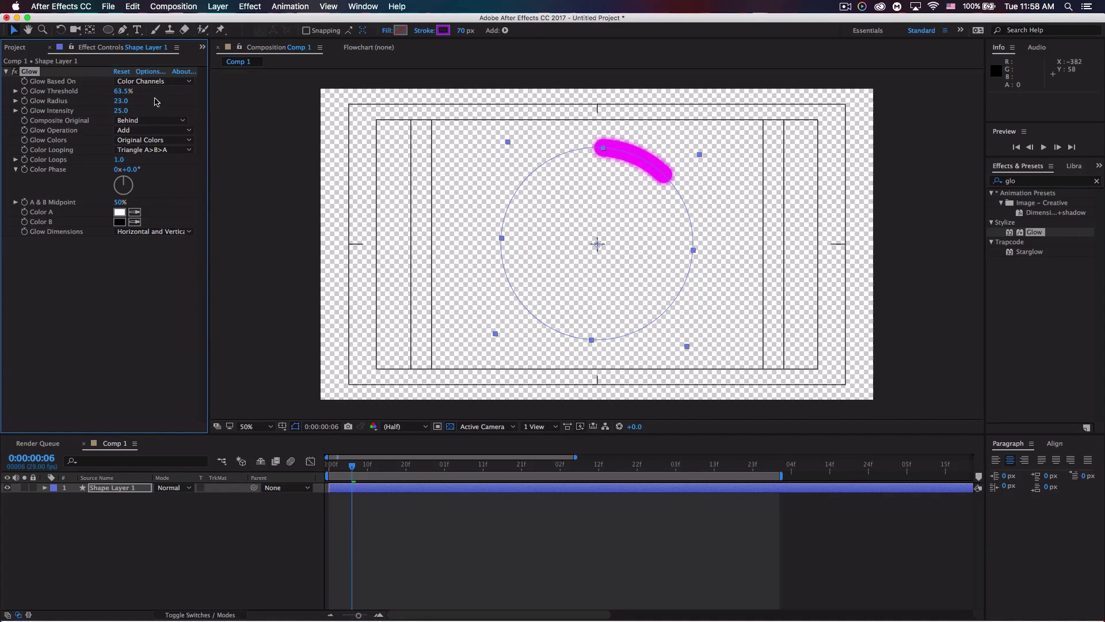
Step: Set the Glow Intensity to 0.5, deselect the layer, and check the glow at 0:00:00:22
click(120, 111)
text(.5)
key(Return)
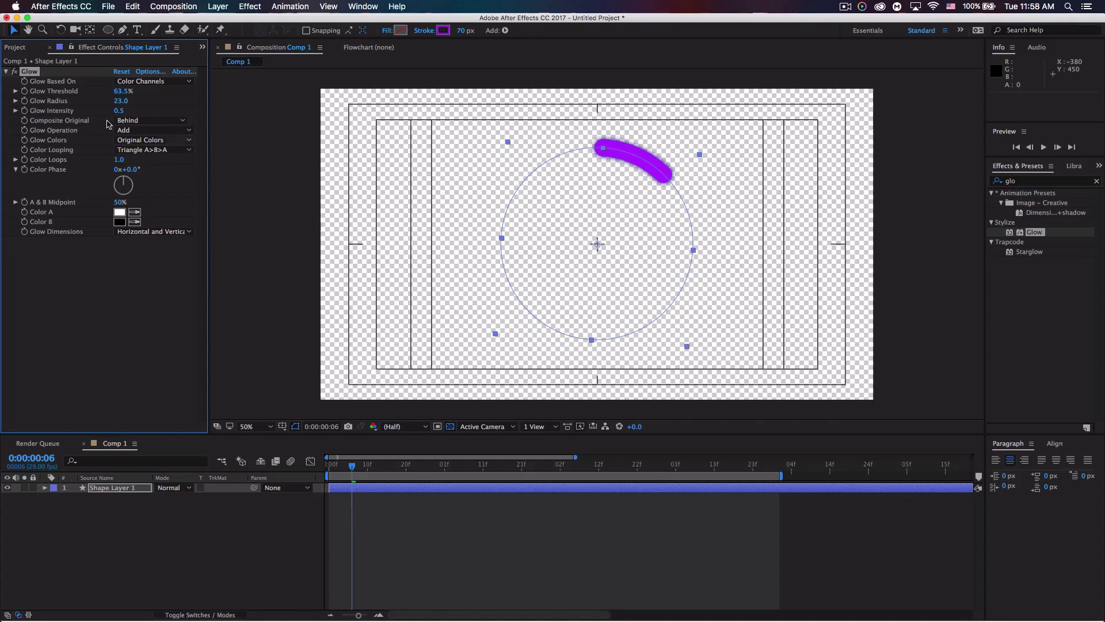
click(272, 239)
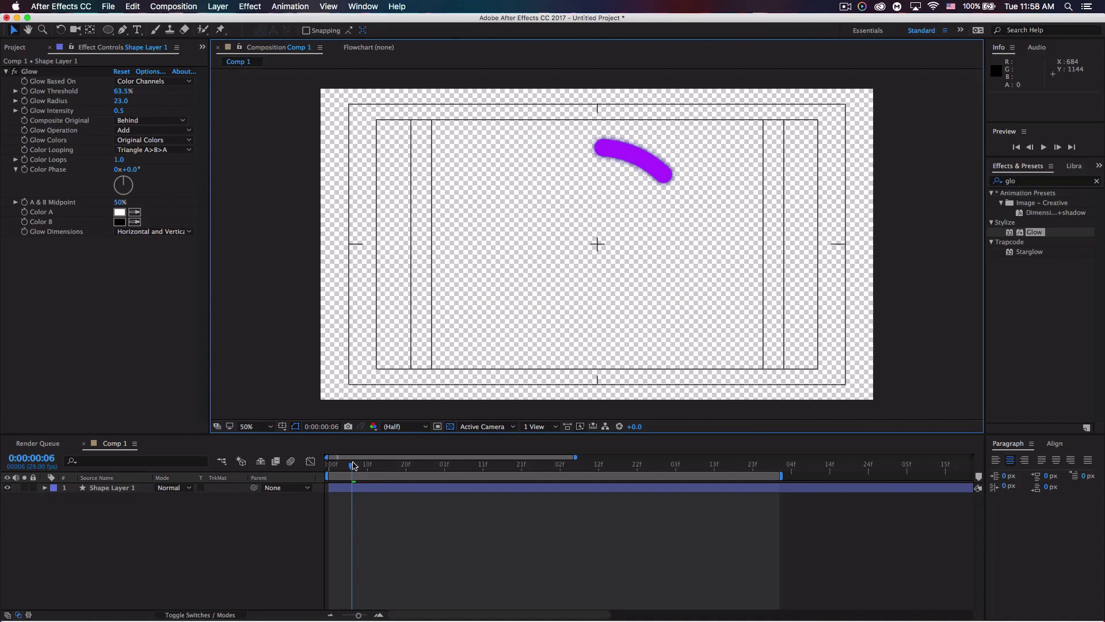
drag(353, 469, 412, 465)
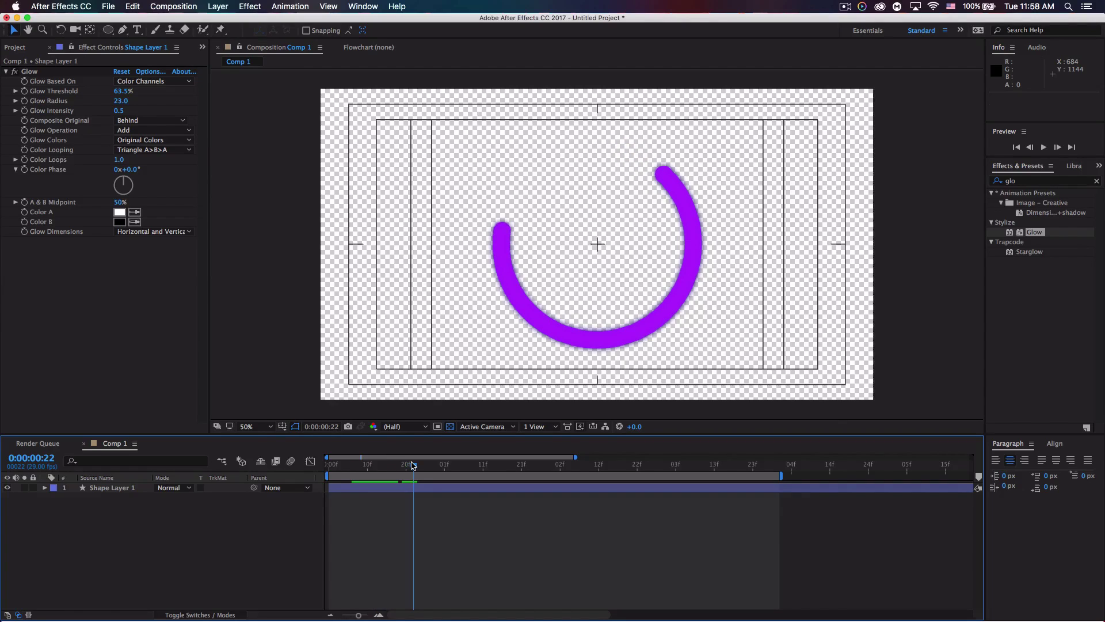
Step: Duplicate the glowing stroke layer by copying and pasting it, and expand the properties of the copy
click(128, 489)
key(super+c)
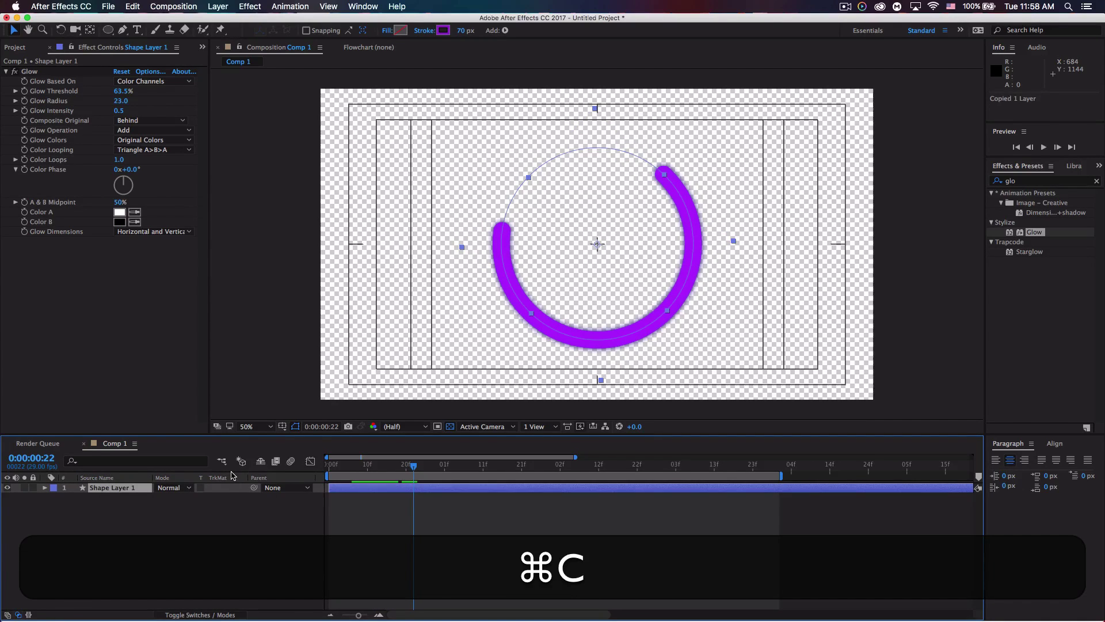
key(super+v)
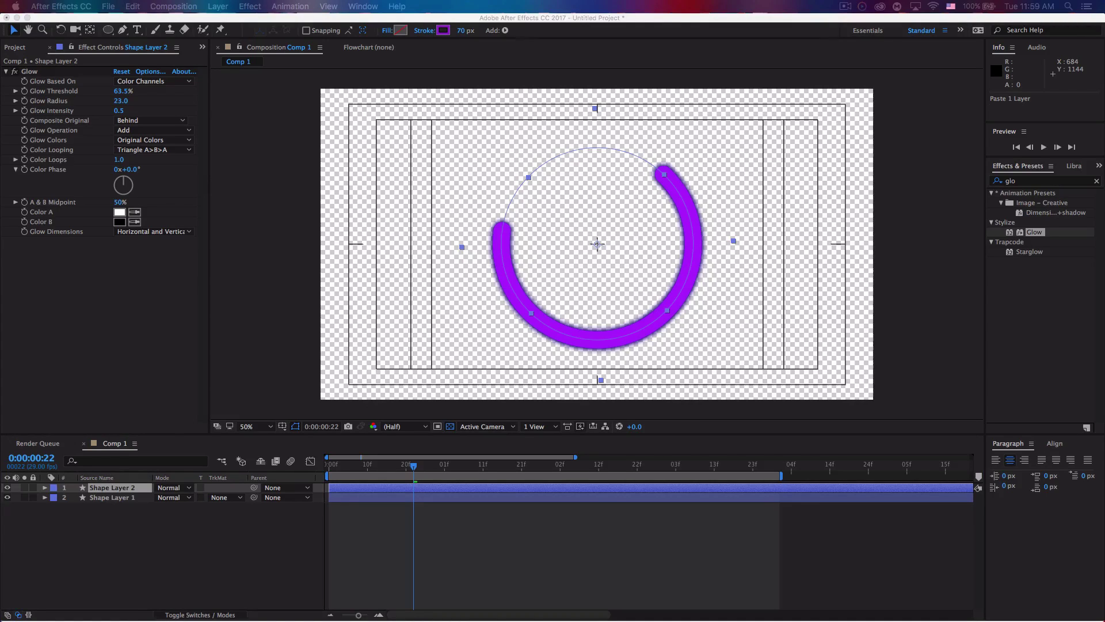
key(super+c)
click(62, 487)
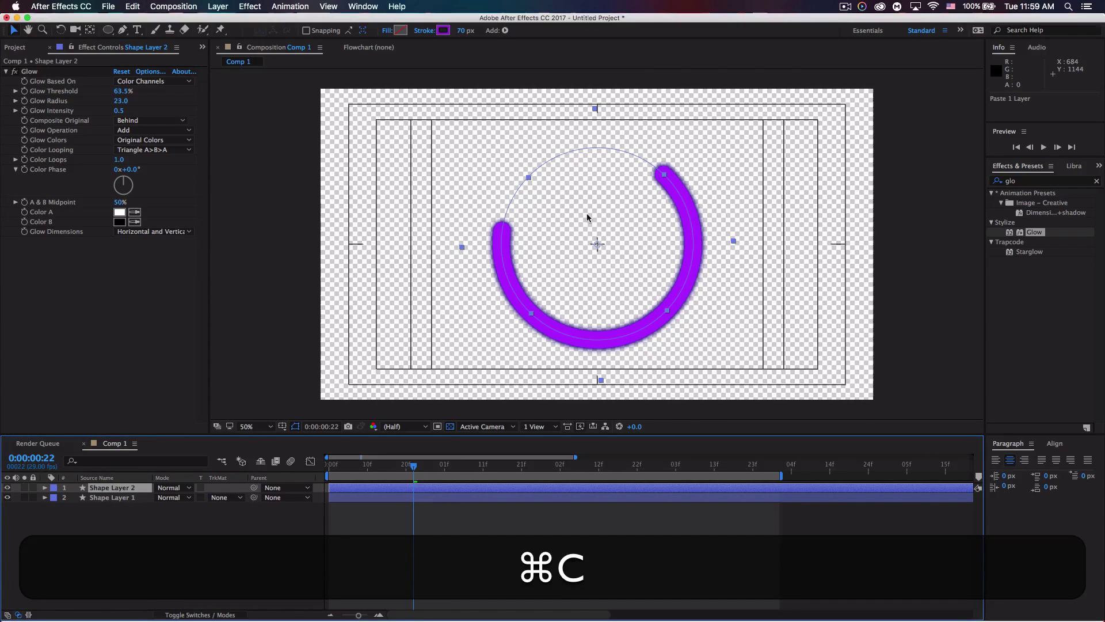
click(44, 488)
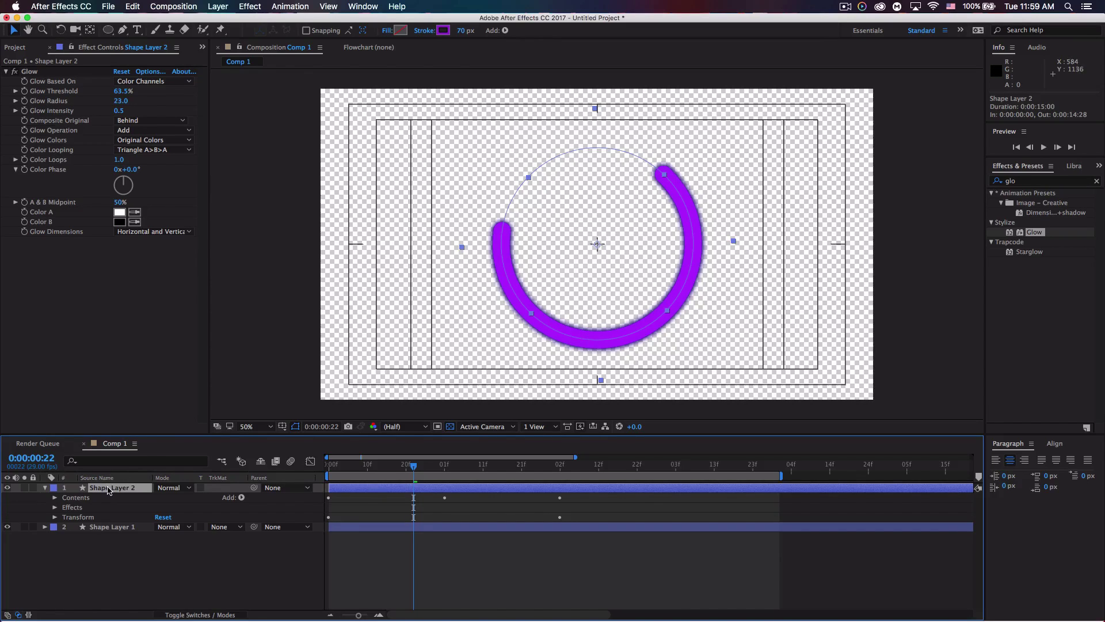
Step: At 0:00:00:20, scale the duplicate layer proportionally down to 59% around its centre to form a smaller inner ring
mouse_move(346, 465)
mouse_down()
mouse_move(327, 468)
mouse_move(406, 468)
mouse_up()
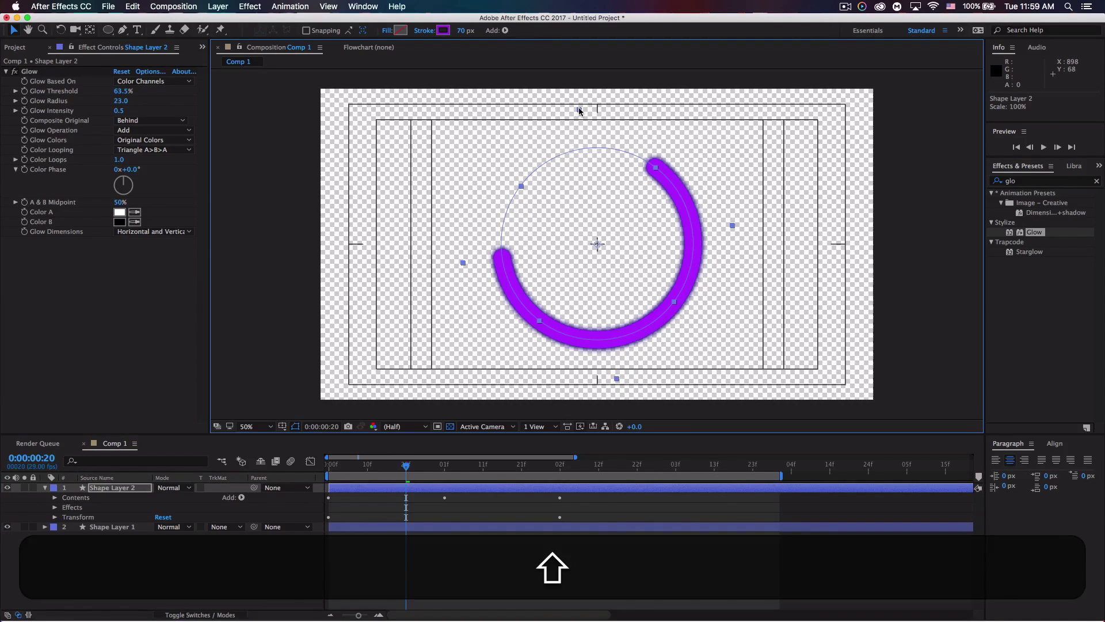
drag(578, 107, 597, 154)
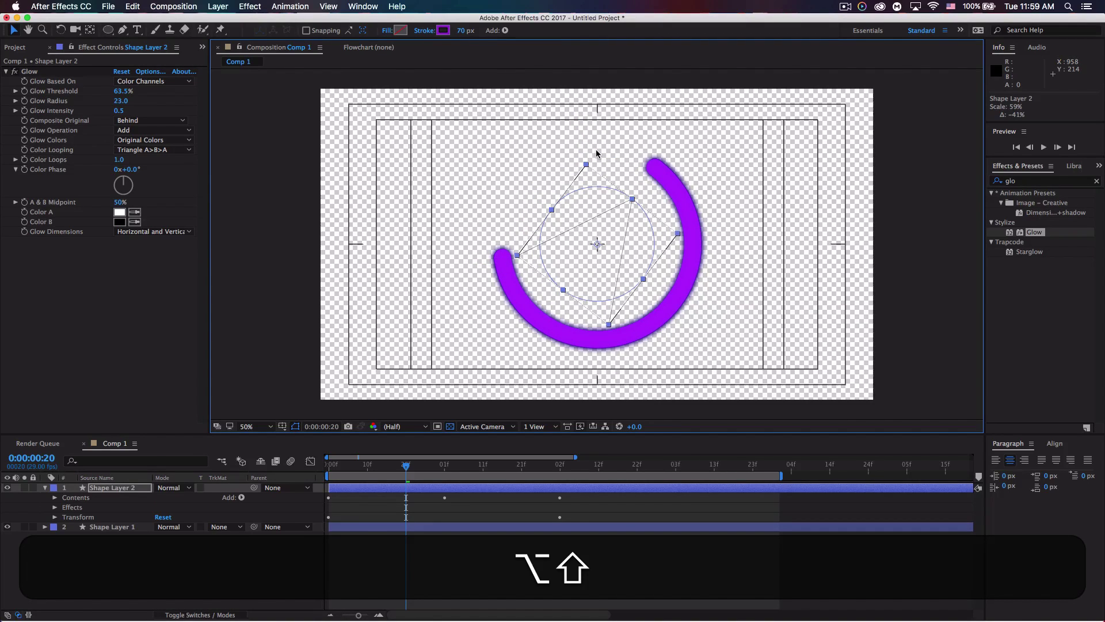
drag(597, 150, 597, 150)
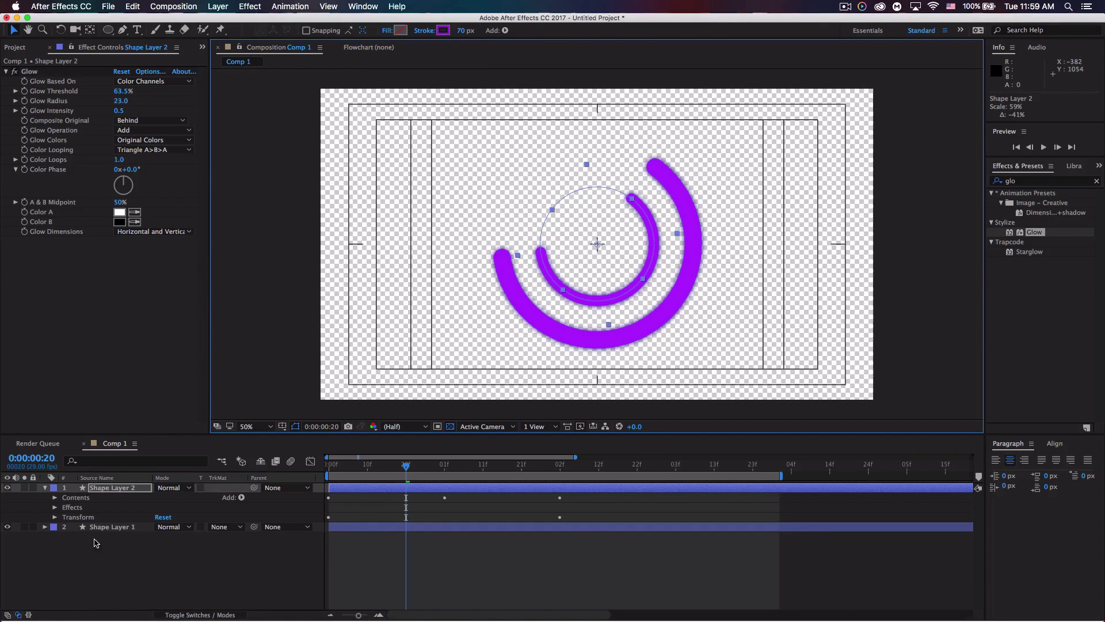
Step: Change the inner ring's stroke color to cyan 27B6D0
click(443, 30)
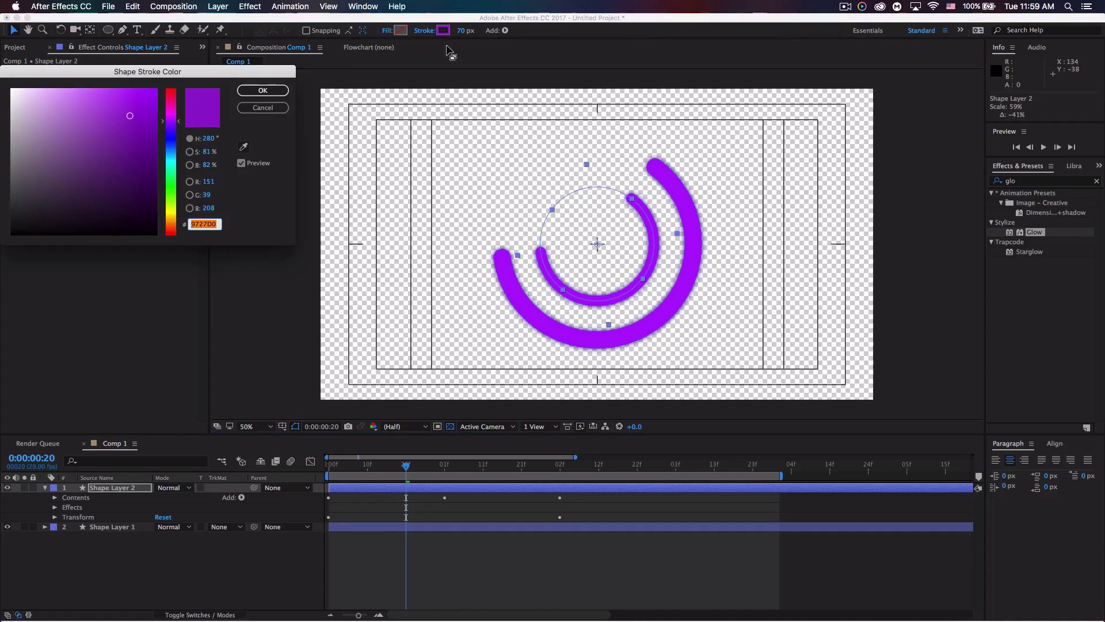
key(super+v)
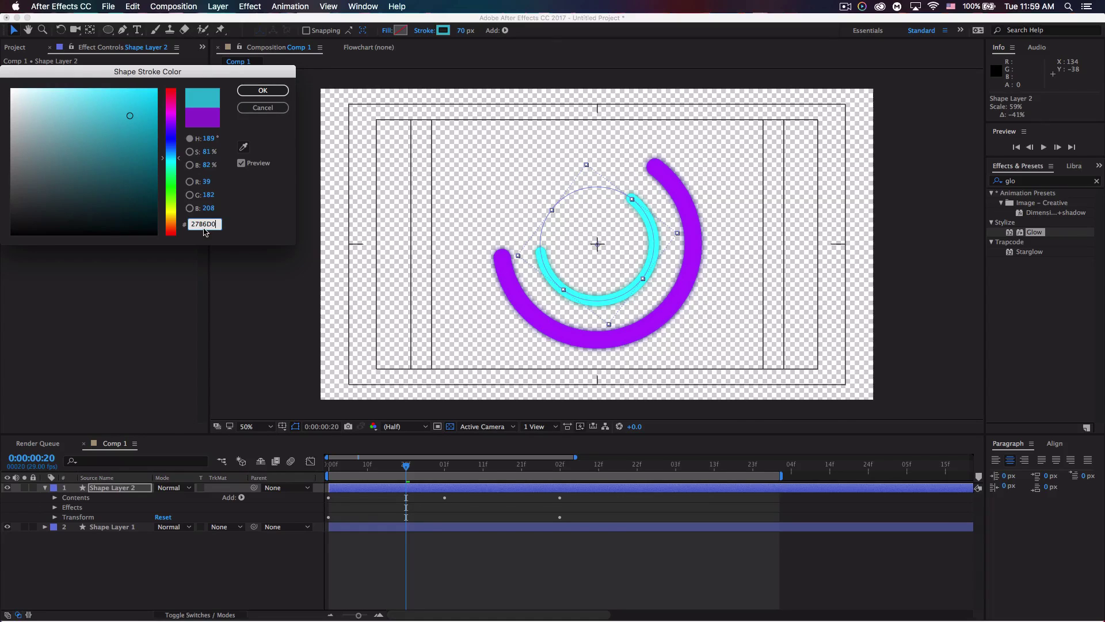
click(263, 91)
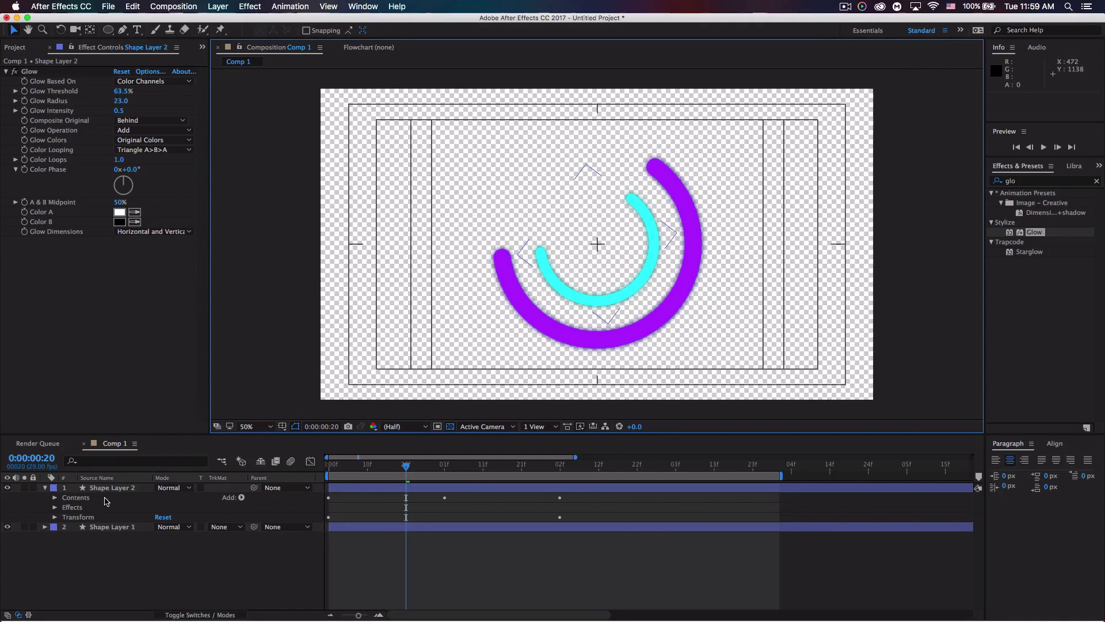
Step: Expand the inner ring's Trim Paths properties at 0:00:00:00 and undo the last keyframe movement
click(55, 517)
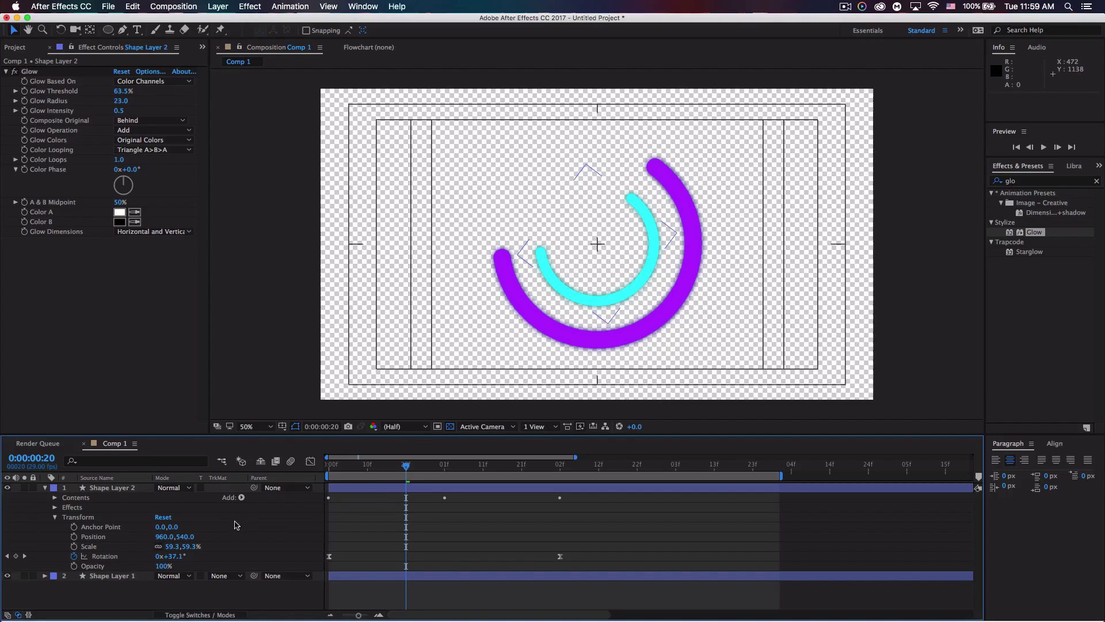
drag(406, 466, 316, 463)
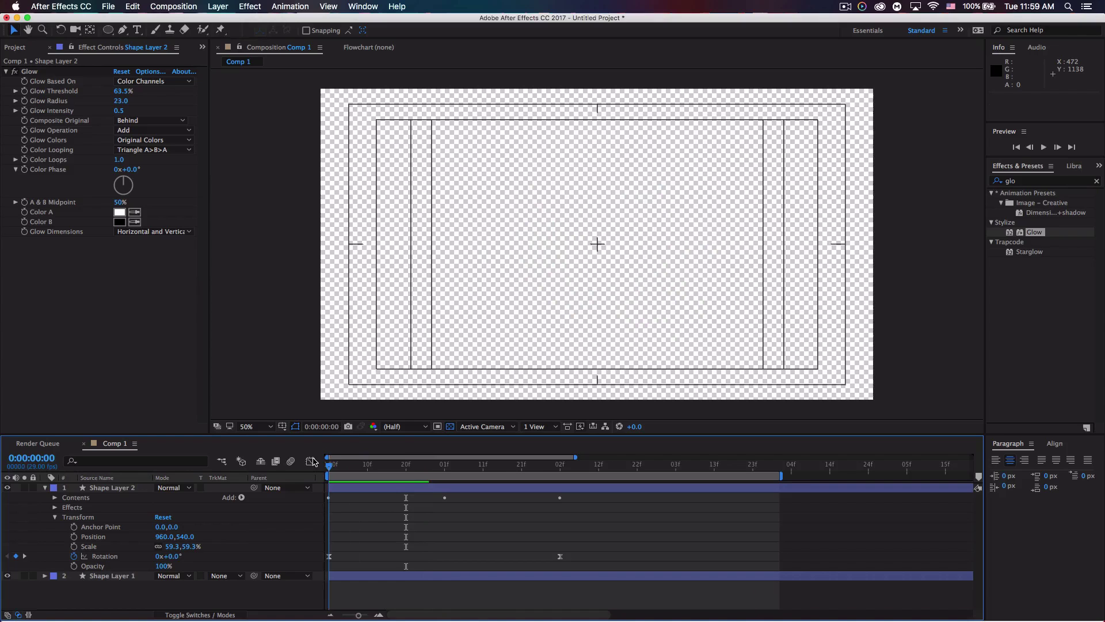
click(54, 516)
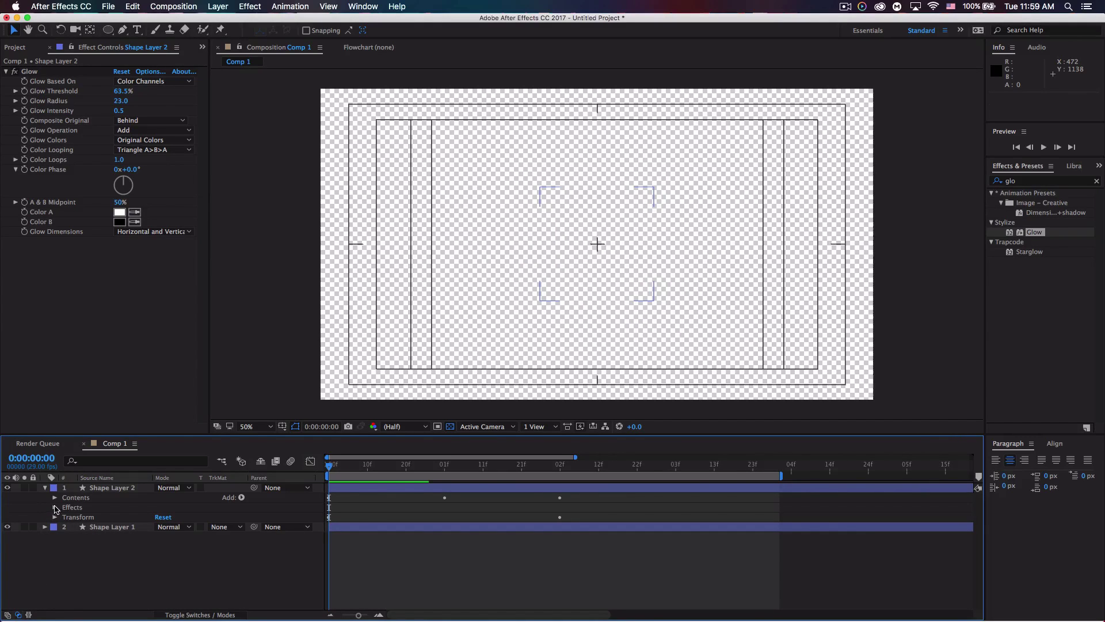
click(55, 498)
click(64, 517)
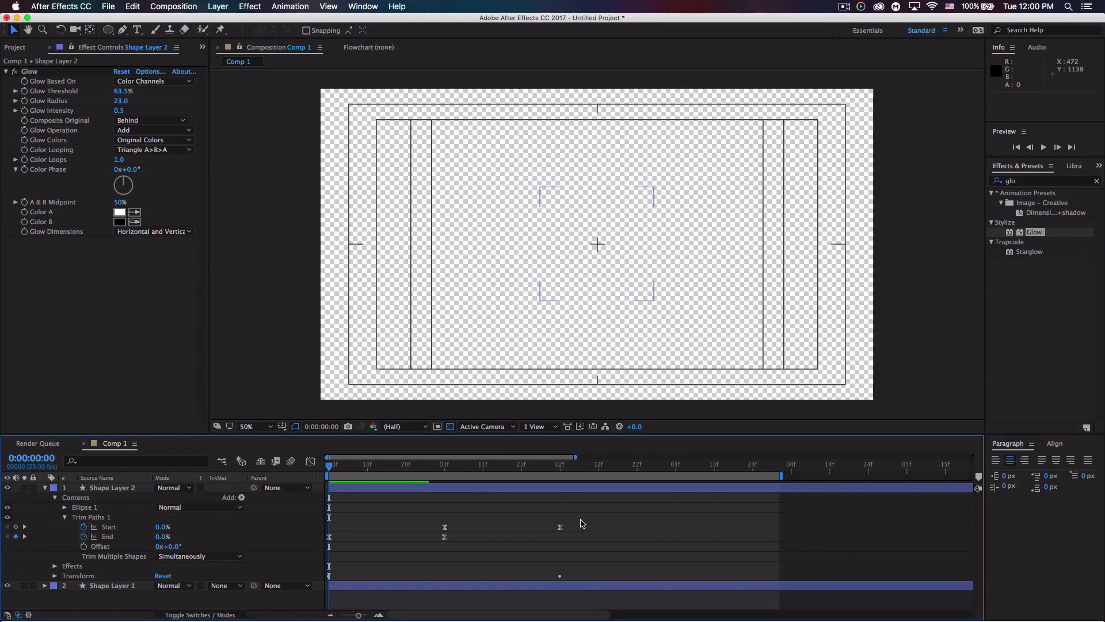
key(super+z)
Step: Reverse the inner ring's trim by moving the first End keyframe to 0:00:02:02 and the last Start keyframe to 0:00:00:00, and preview it
click(364, 470)
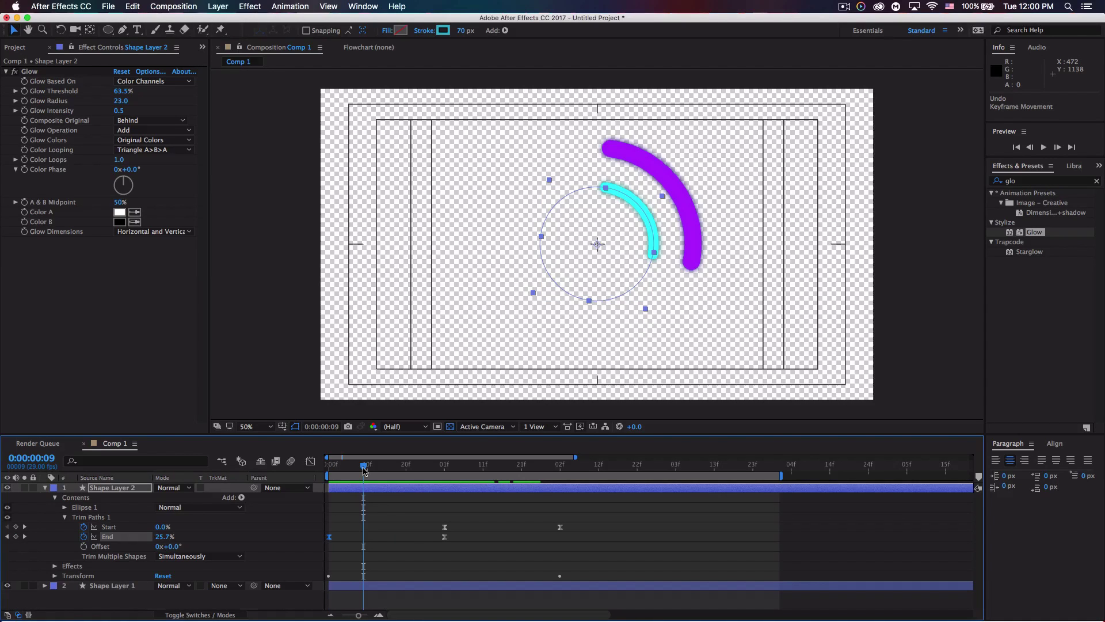
drag(363, 470, 340, 469)
drag(332, 544, 564, 549)
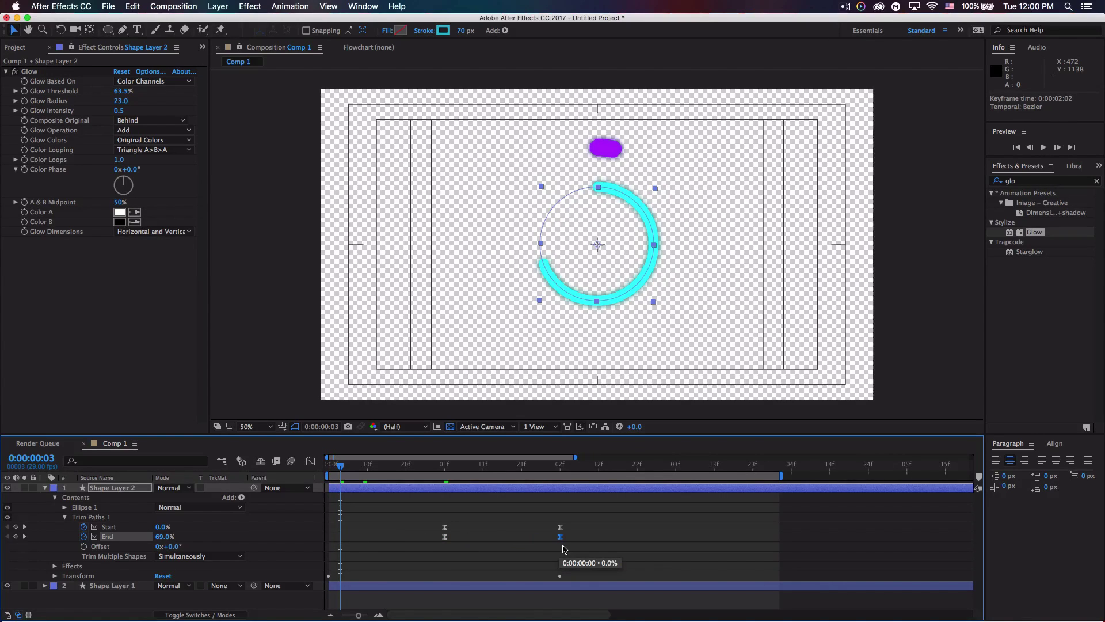
click(560, 527)
drag(558, 529, 327, 536)
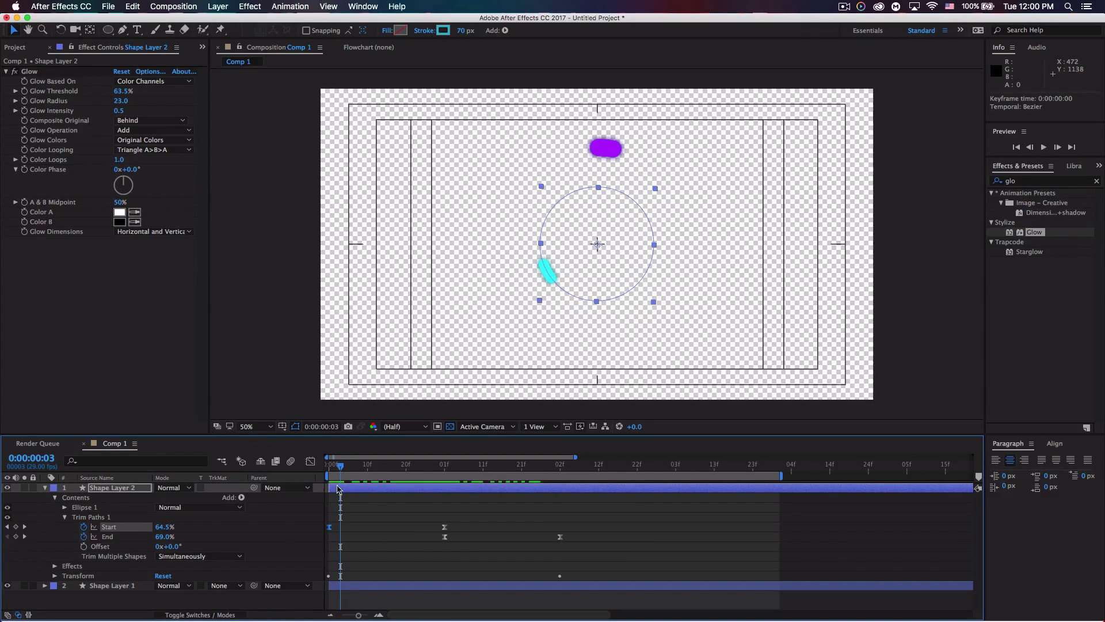
drag(341, 468, 310, 472)
key(space)
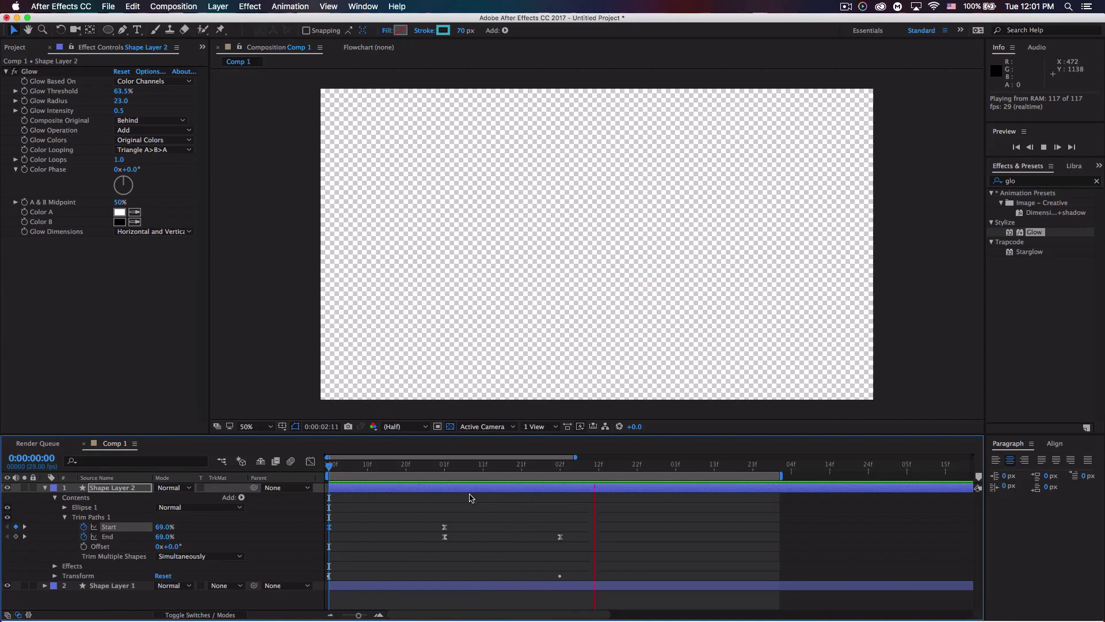
key(space)
Step: At 0:00:01:01, set the inner ring's Trim Paths End to 35%
drag(328, 465, 443, 453)
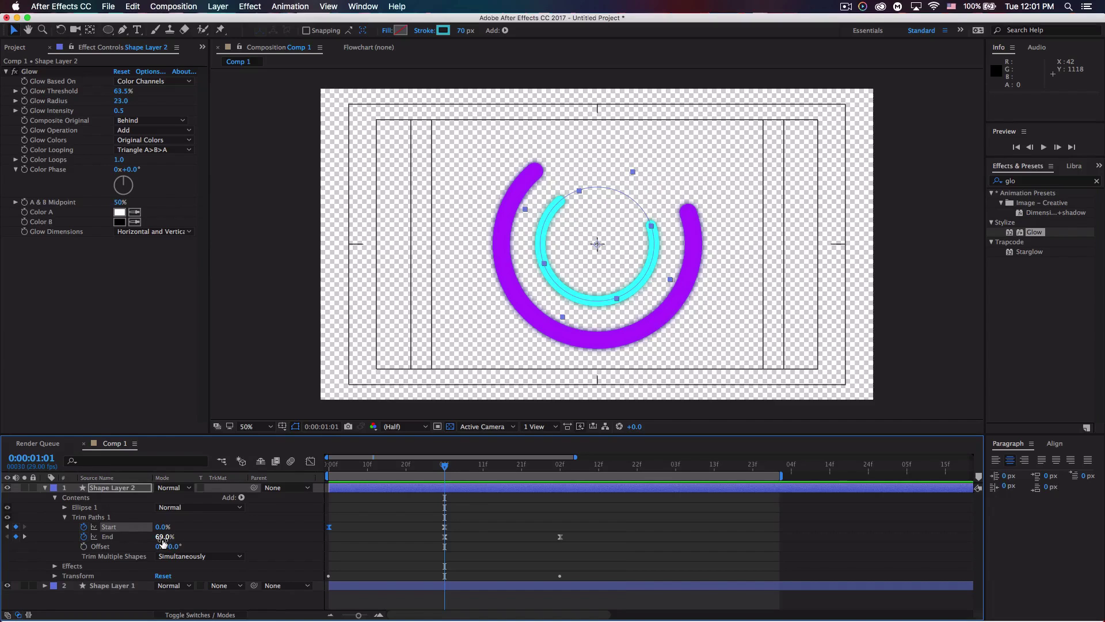
mouse_move(166, 538)
mouse_down()
mouse_move(182, 536)
mouse_move(153, 538)
mouse_up()
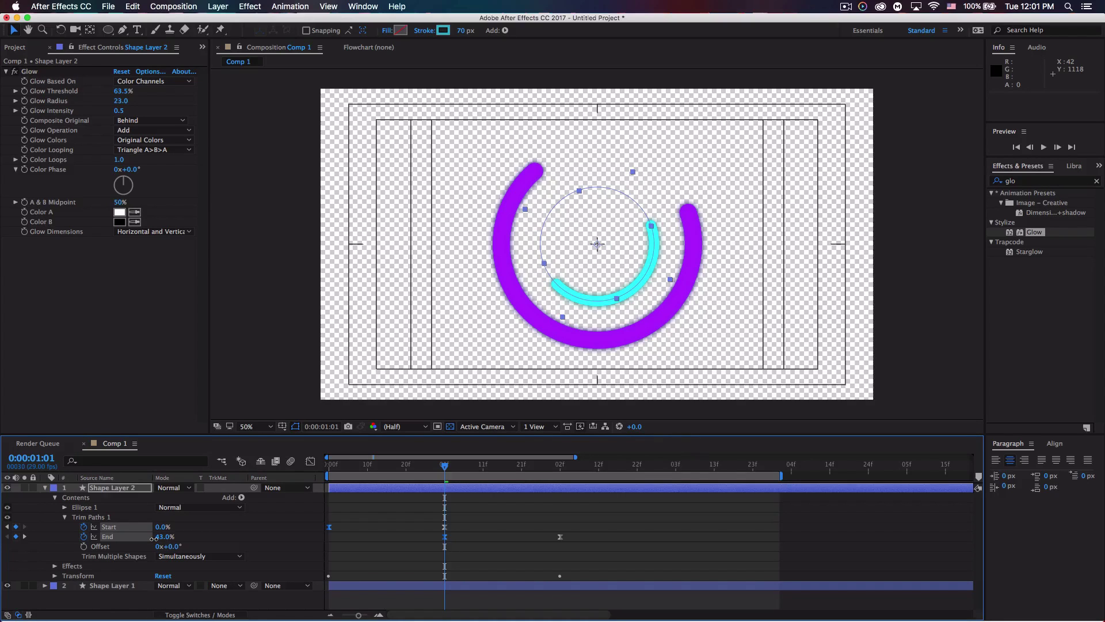
click(164, 536)
text(35)
key(Return)
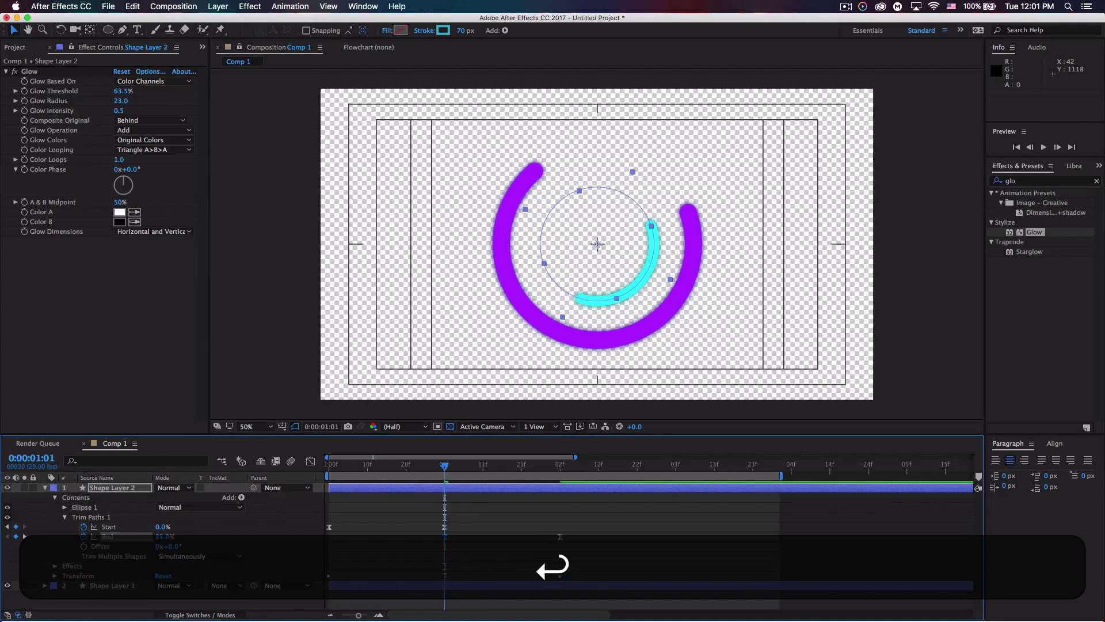
Step: At 0:00:00:00, set the inner ring's Trim Paths Start to 35% and preview the animation
drag(445, 467, 311, 476)
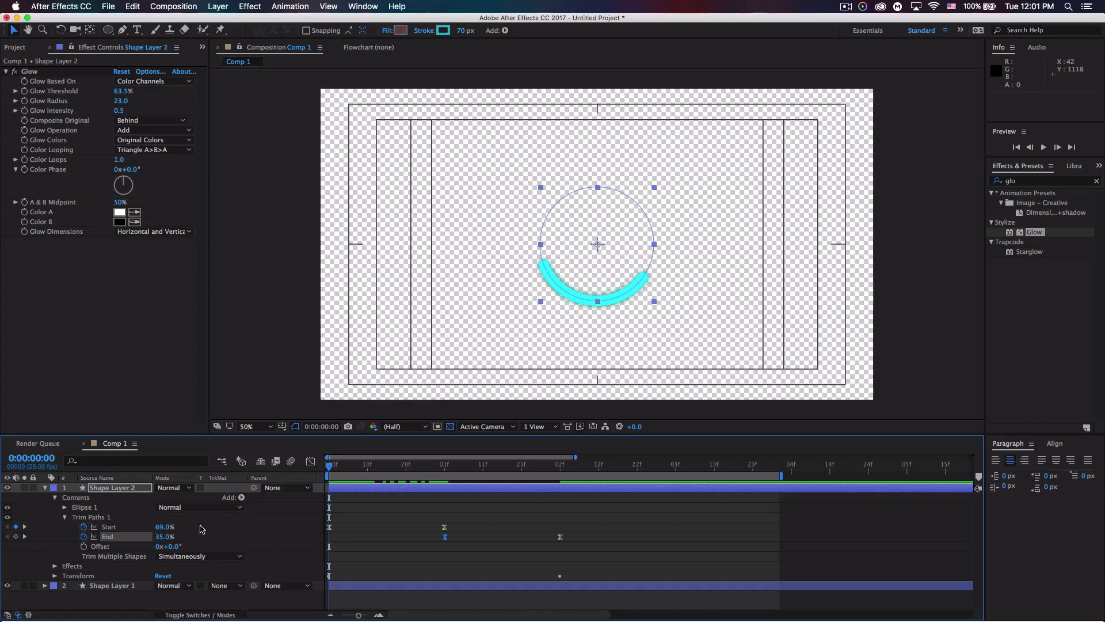
click(164, 527)
text(355)
key(BackSpace)
key(Return)
click(559, 465)
key(space)
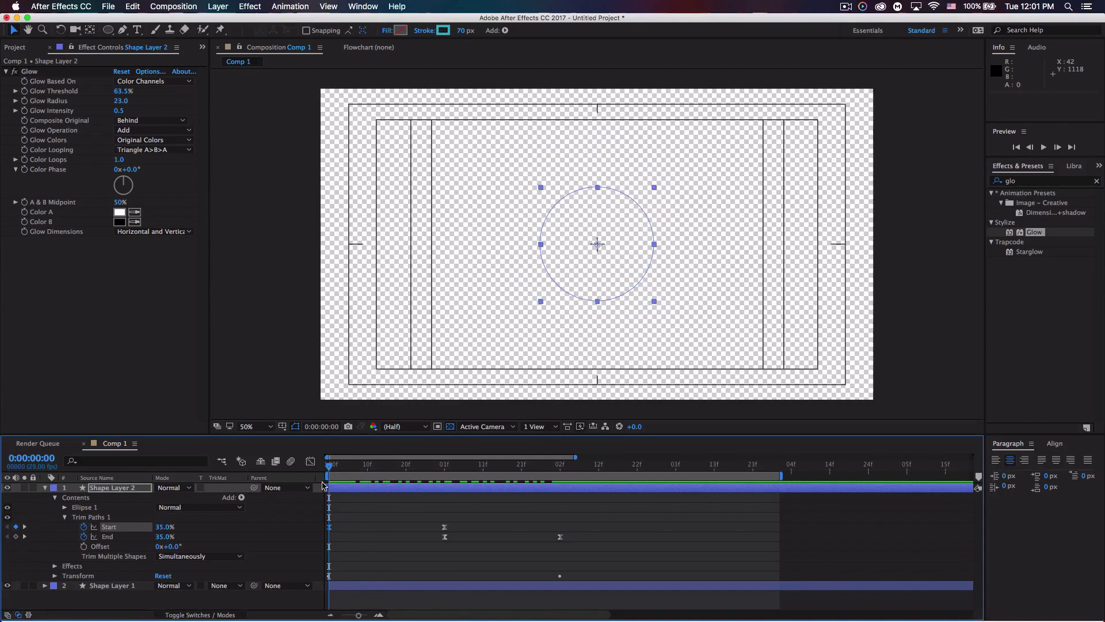
key(space)
Step: Collapse the inner ring's Trim Paths and expand its Transform properties
click(54, 498)
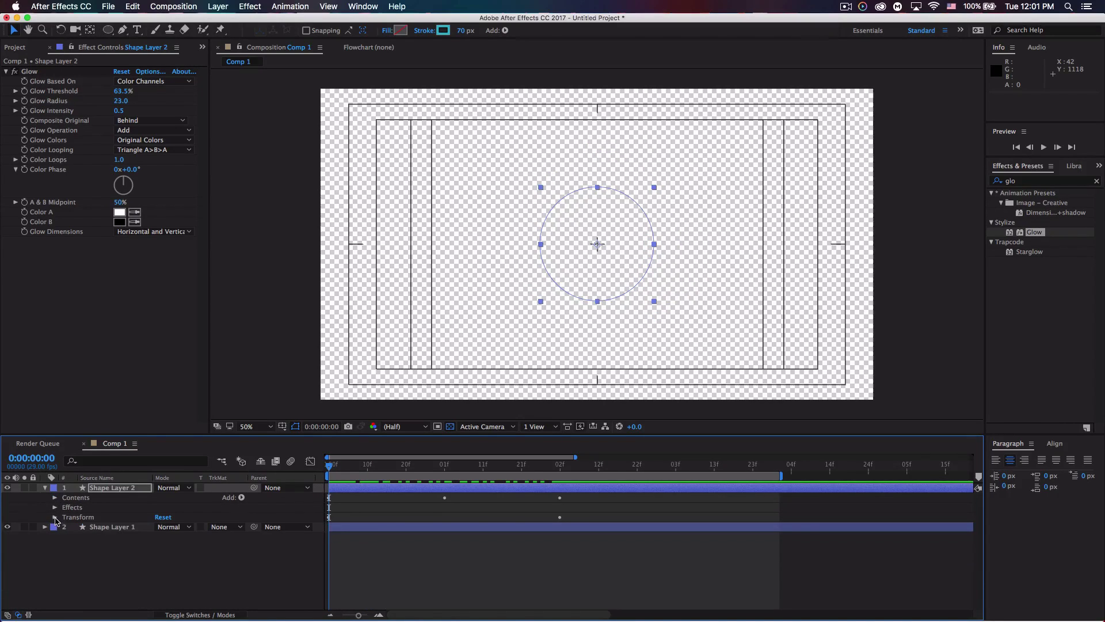
click(54, 497)
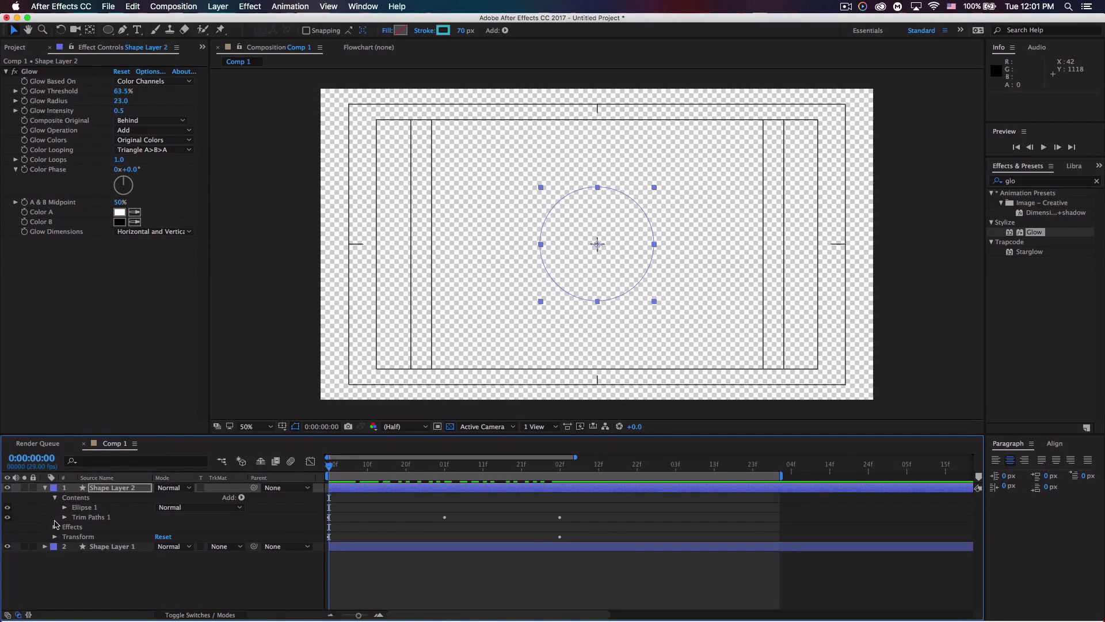
click(54, 537)
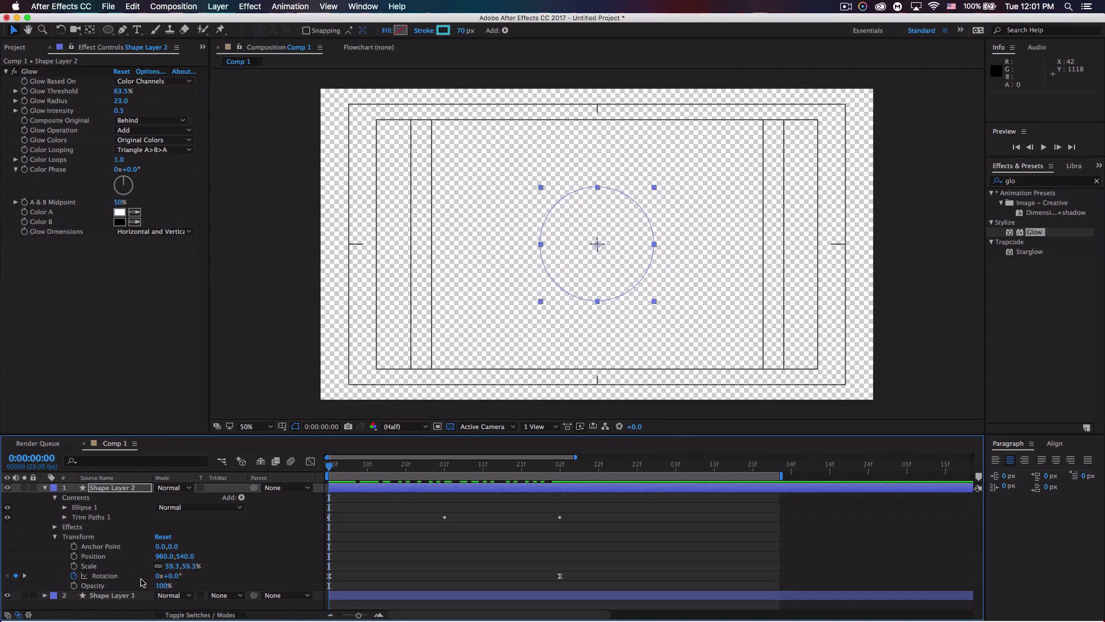
Step: Try a rotation of -124° for the inner ring at 0:00:02:02 and preview the animation from the start
key(space)
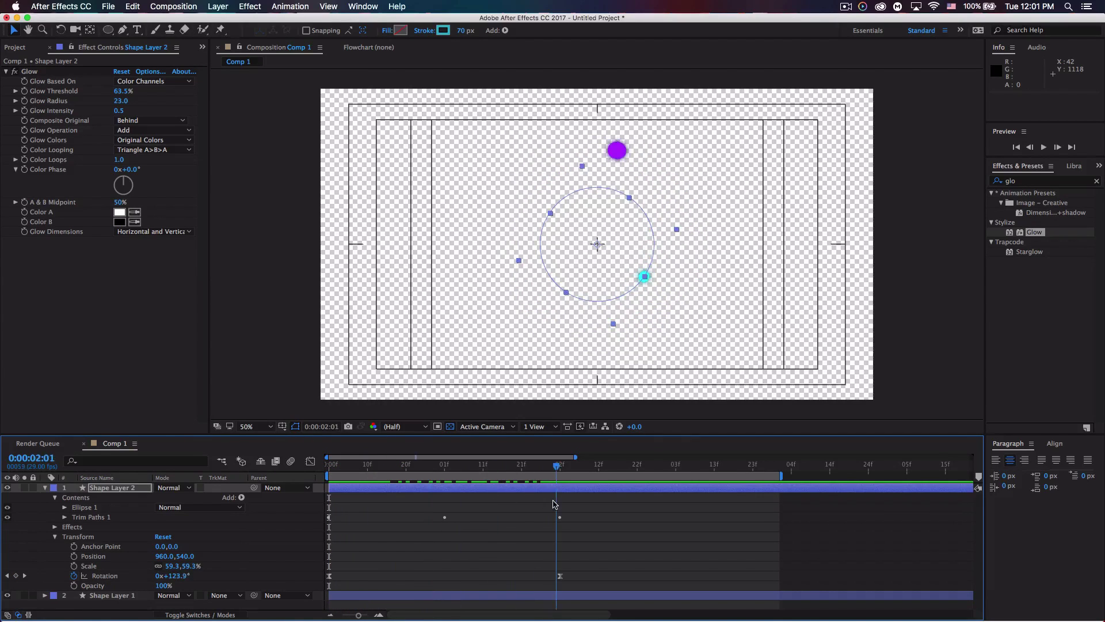
click(169, 577)
click(167, 575)
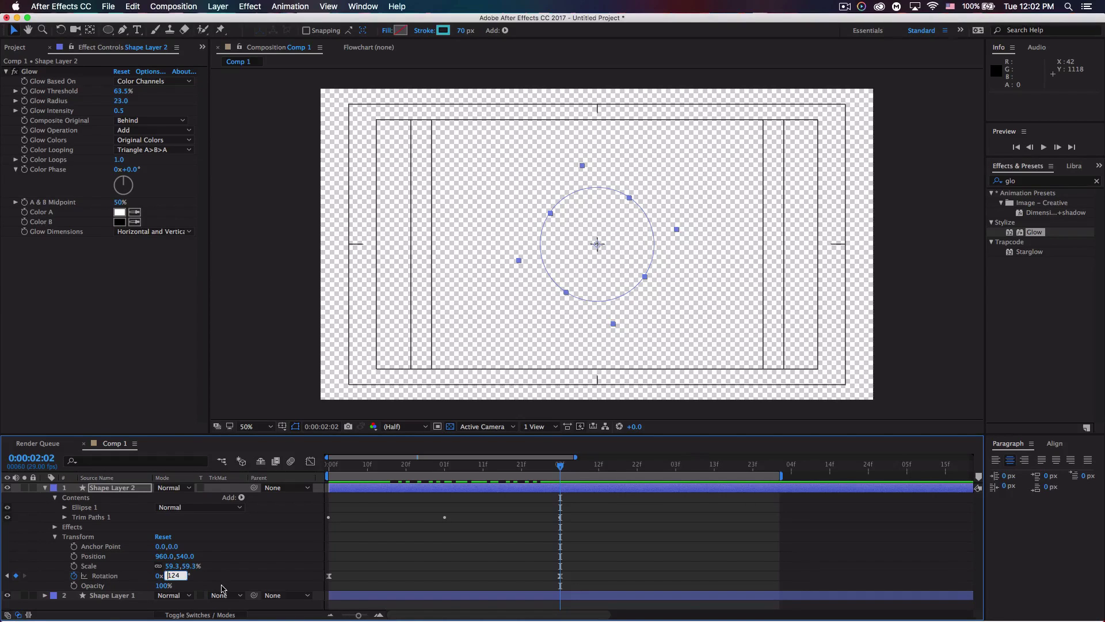
text(-)
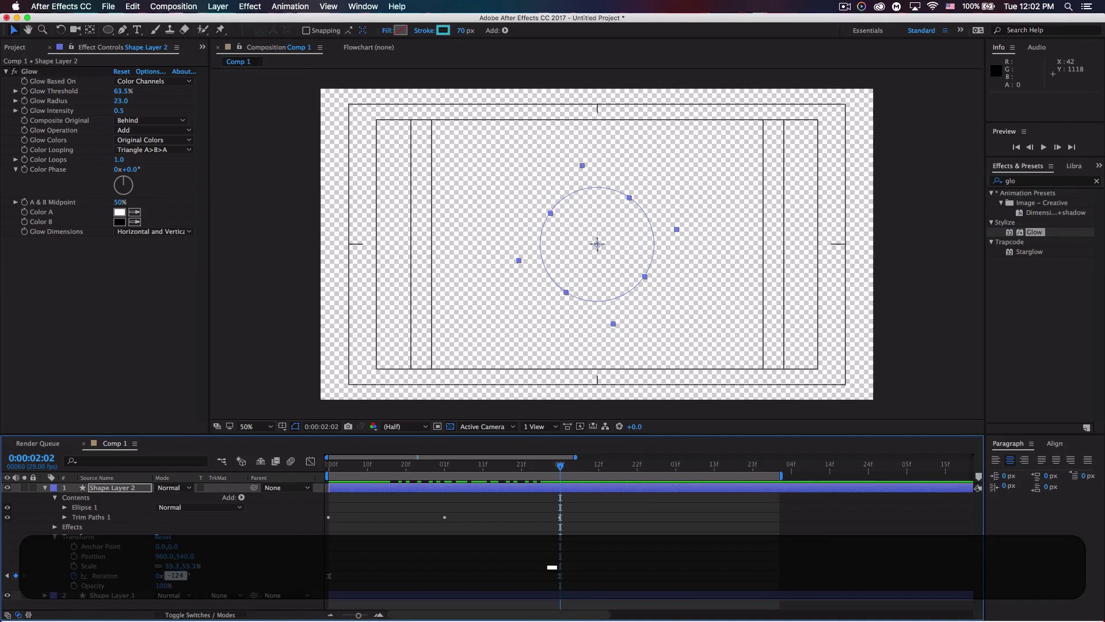
key(Return)
drag(521, 469, 329, 469)
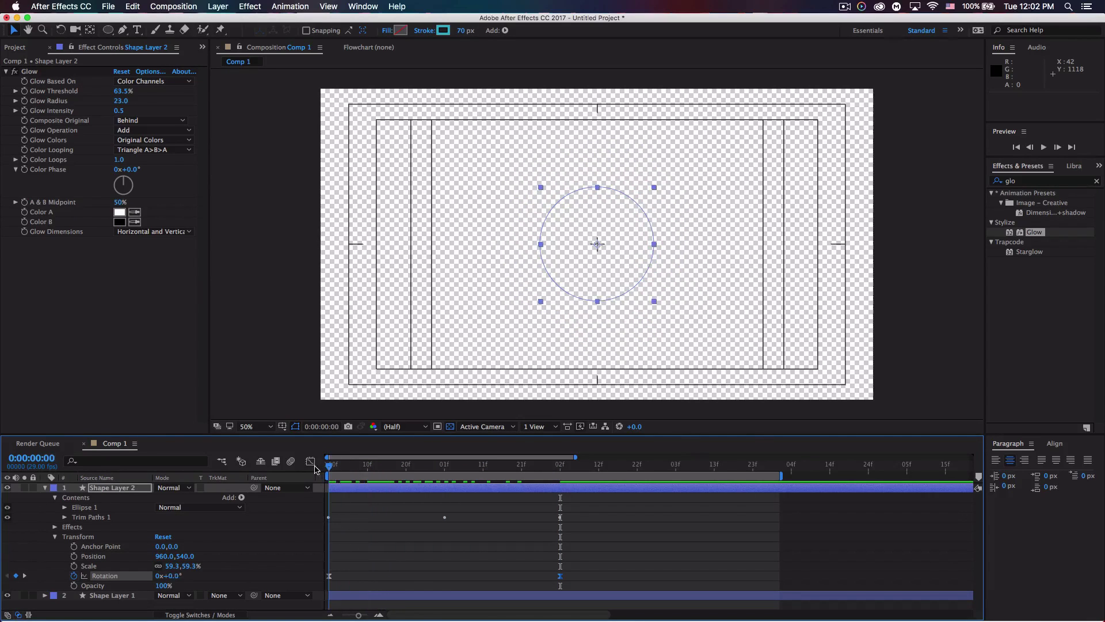
key(space)
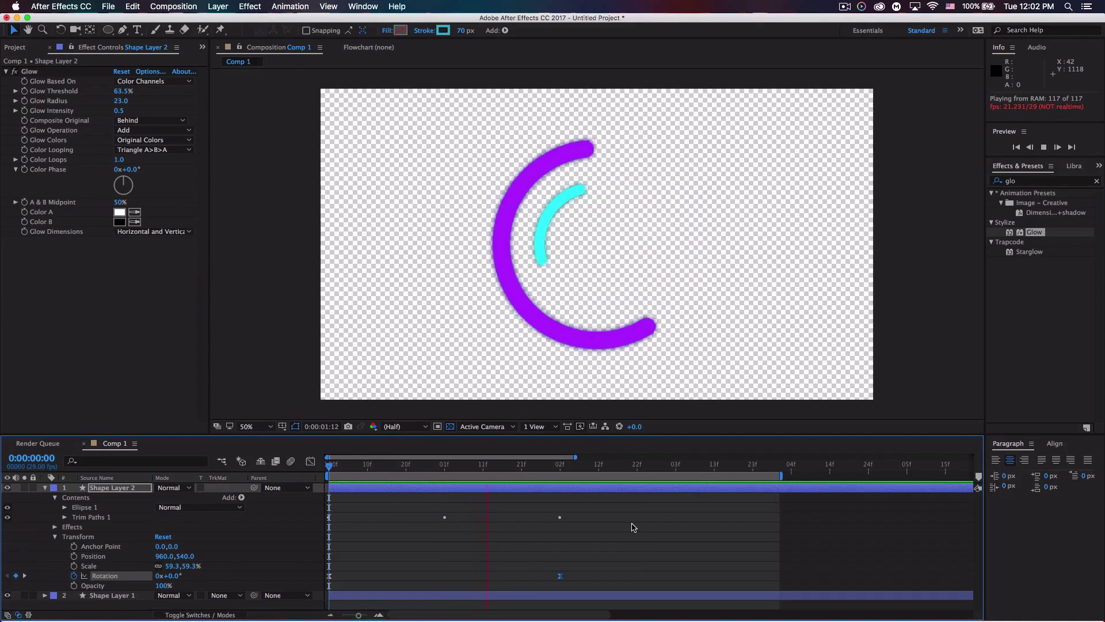
key(space)
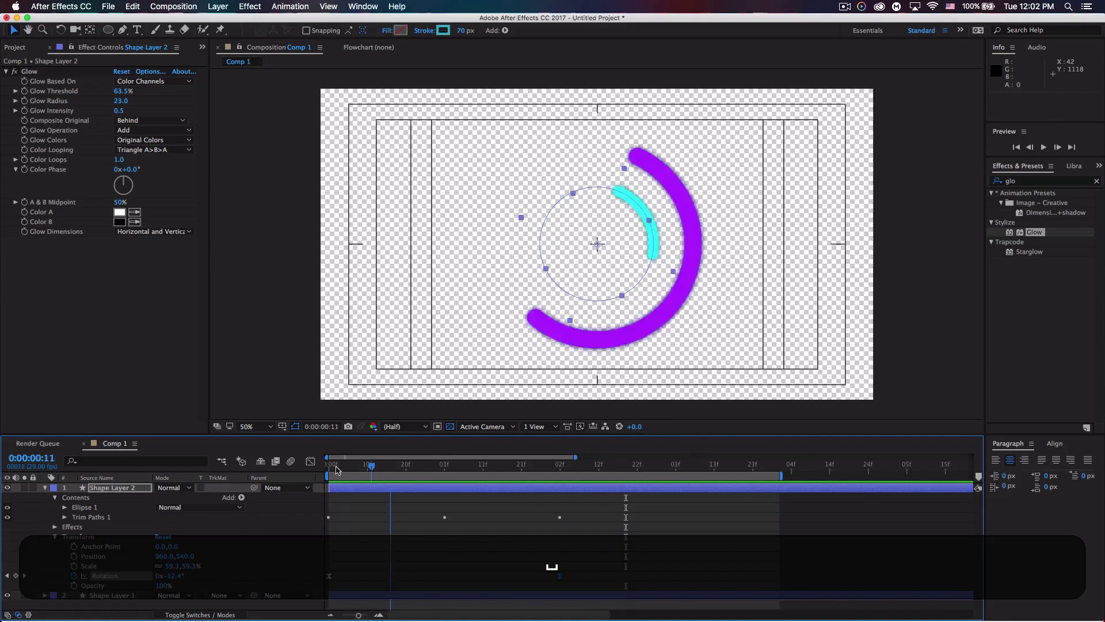
key(space)
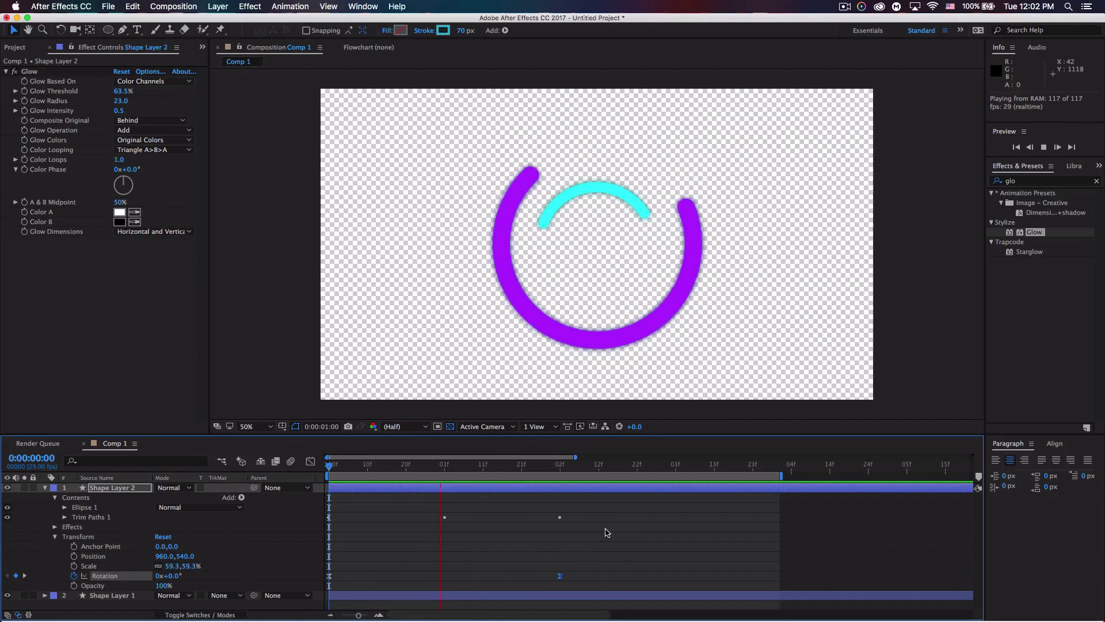
key(space)
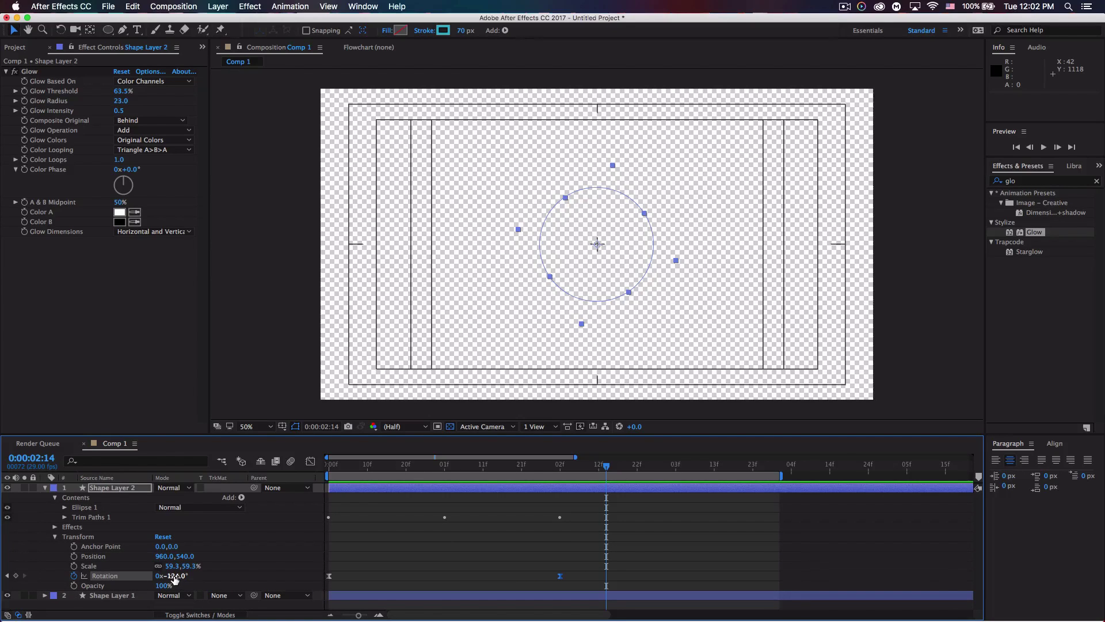
Step: Try an extra rotation keyframe of -247° for the inner ring at 0:00:02:14 and preview the animation
drag(171, 576, 101, 576)
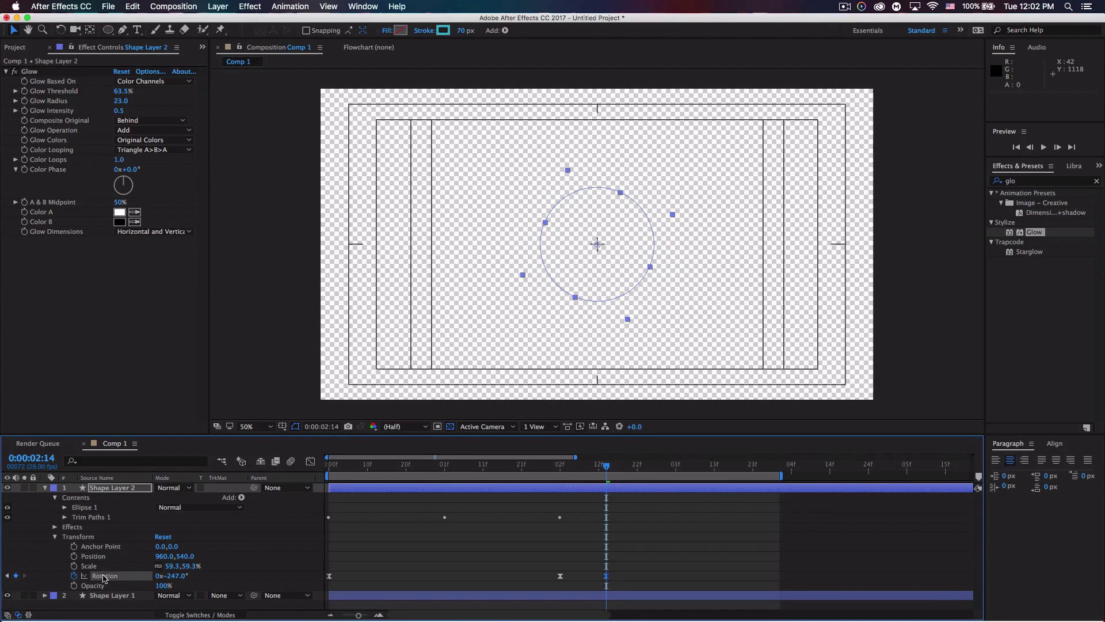
drag(337, 468, 329, 469)
key(space)
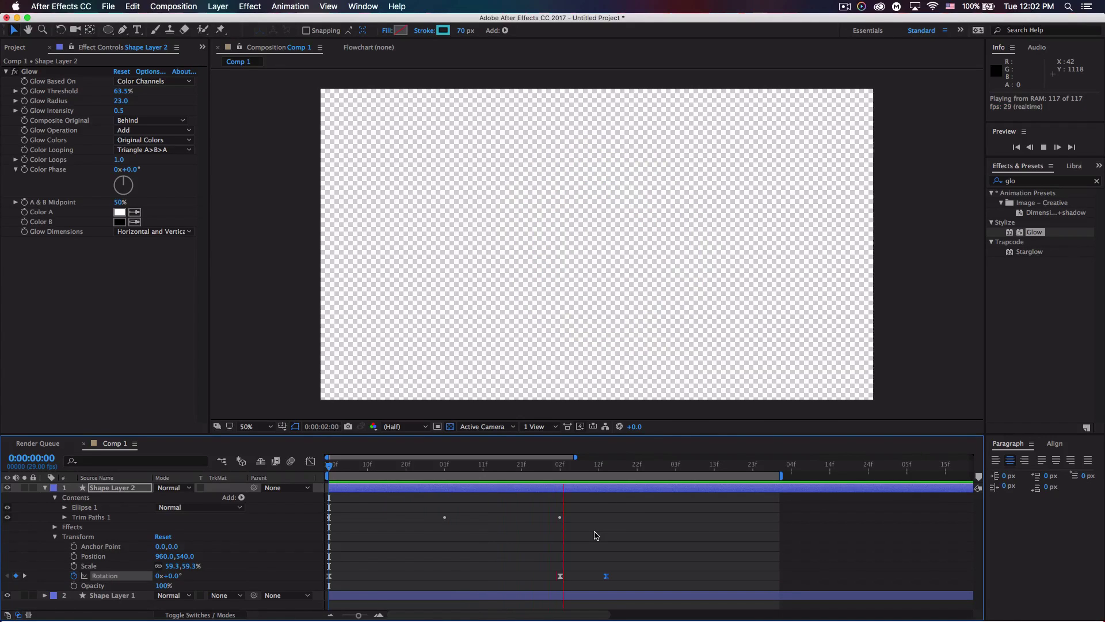
key(space)
Step: Try another rotation keyframe of -317° for the inner ring at 0:00:02:15 and preview the animation
drag(183, 569, 130, 578)
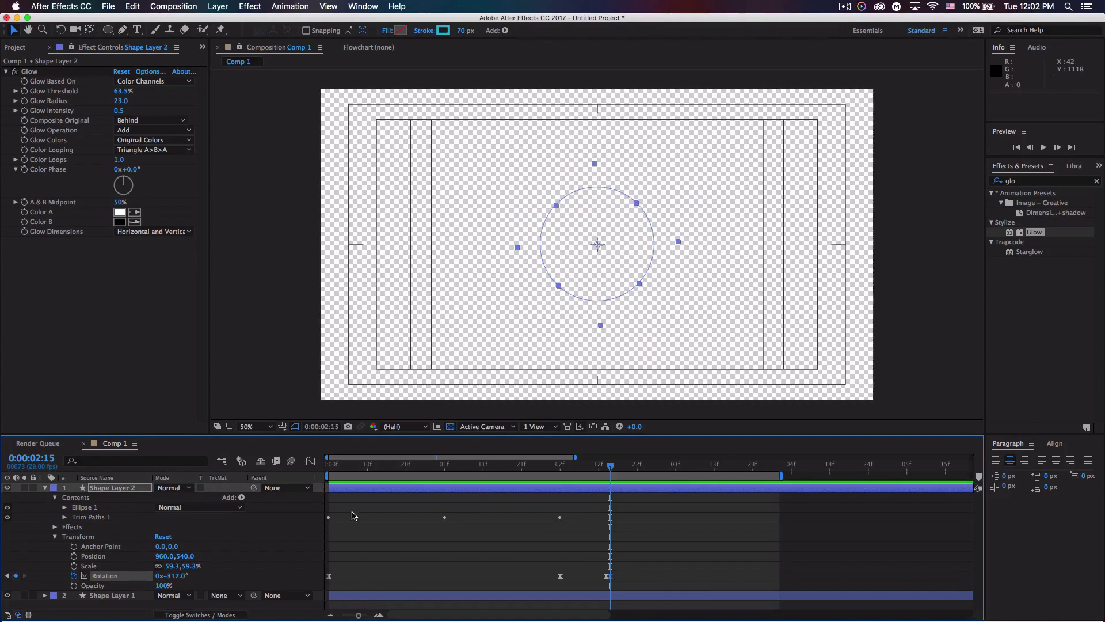
key(space)
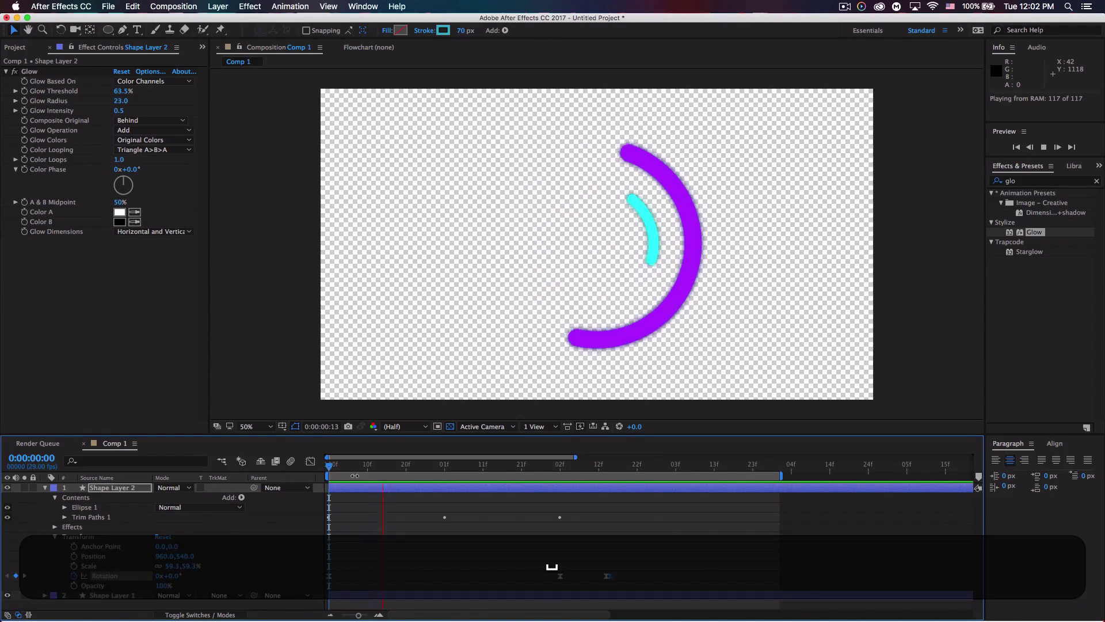
key(space)
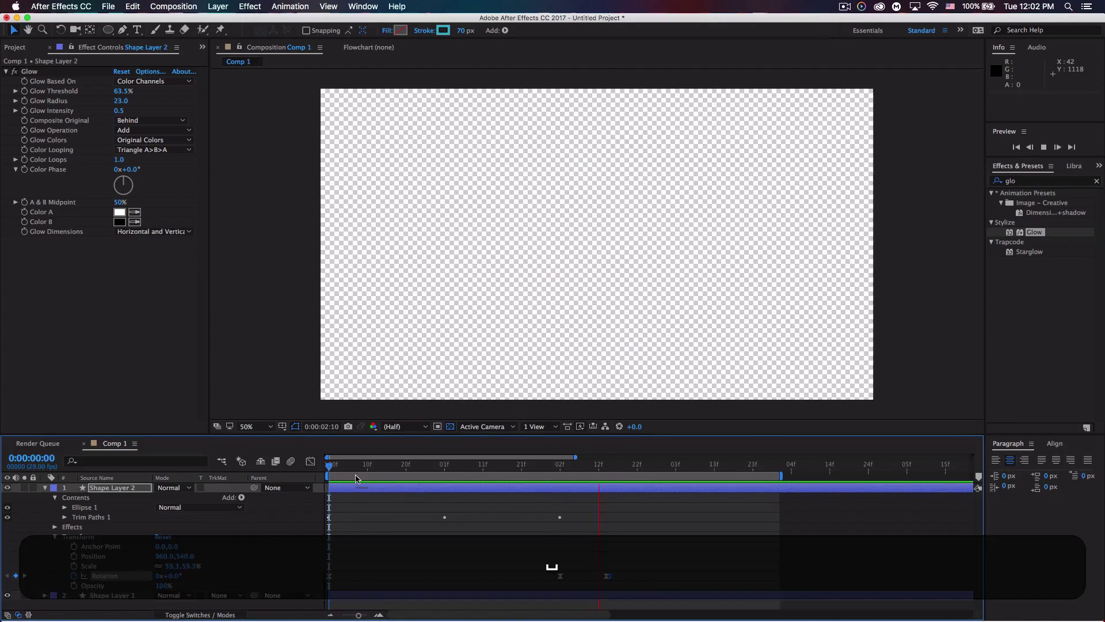
Step: Return to 0:00:02:02 and delete the inner ring's extra rotation keyframes beyond that time
drag(599, 465, 559, 475)
drag(642, 555, 590, 585)
key(BackSpace)
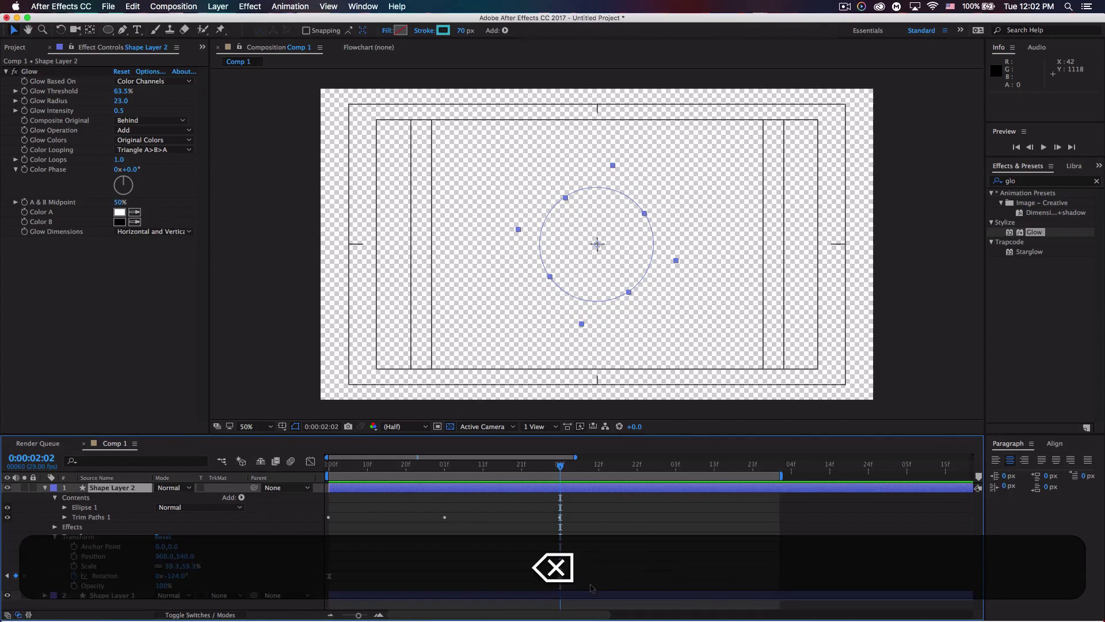
Step: At 0:00:02:02, set the inner ring's rotation to -237° and preview the animation from the start
drag(173, 576, 109, 576)
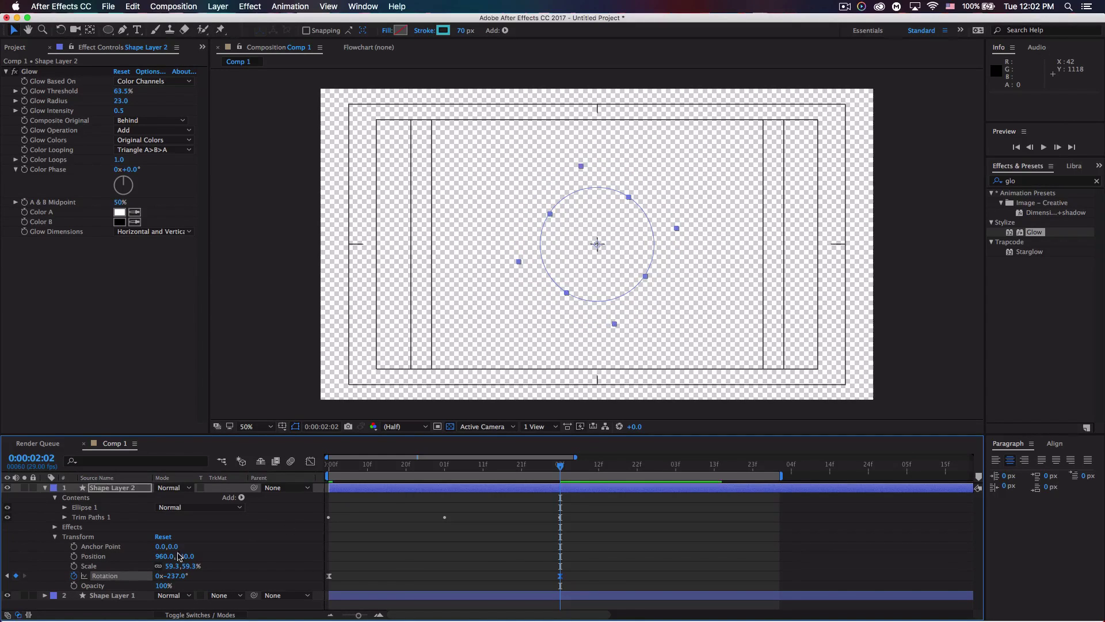
click(336, 464)
key(space)
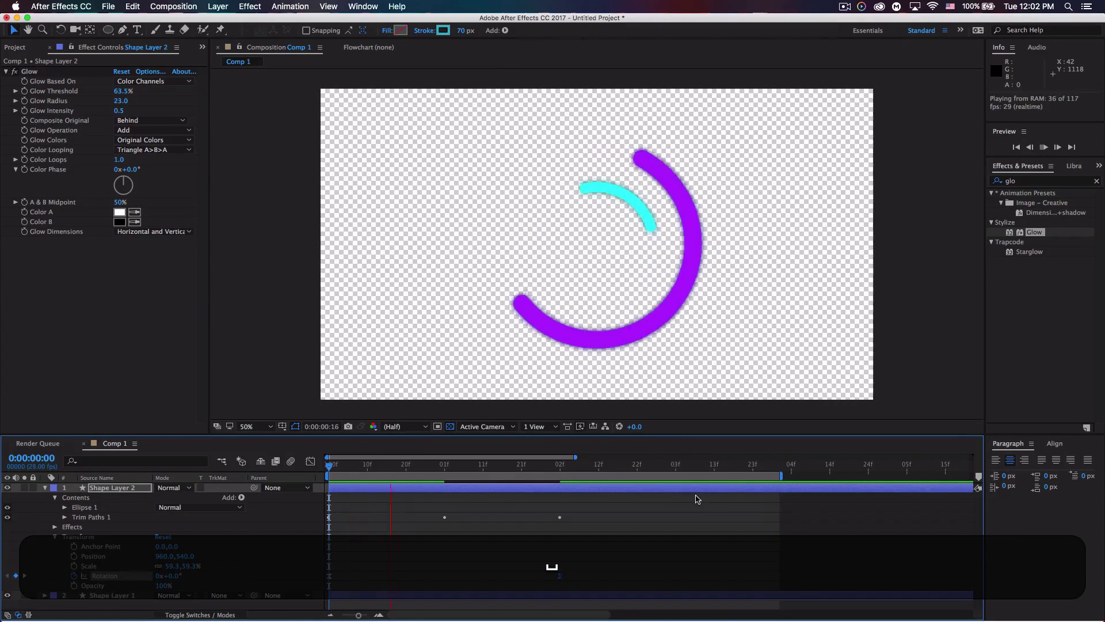
key(space)
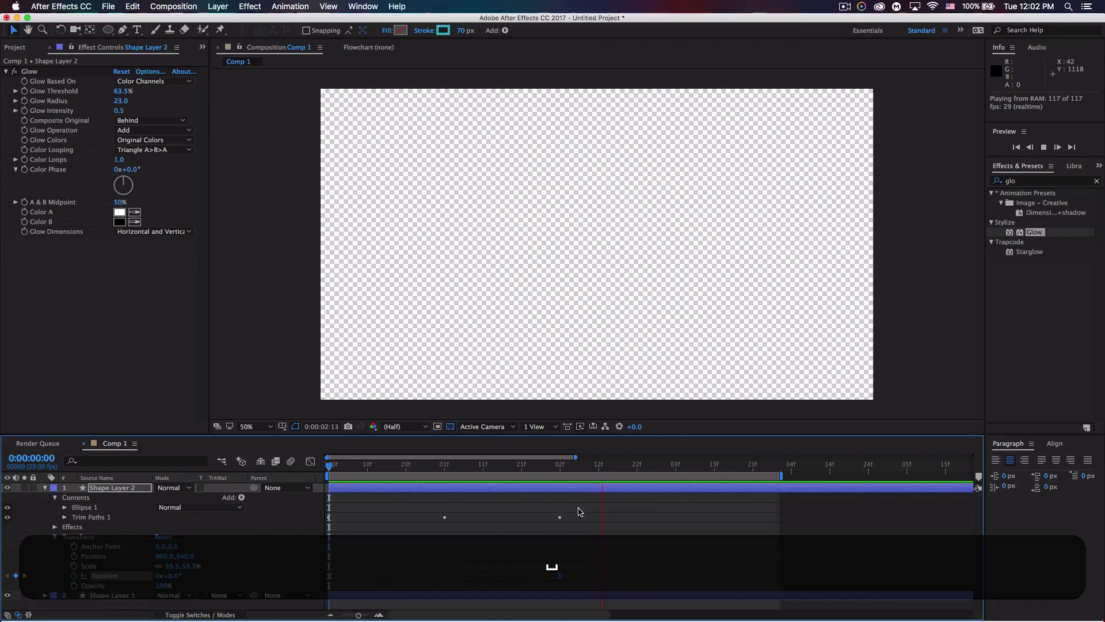
Step: At 0:00:02:13, add a rotation keyframe of -213° to the inner ring and preview the animation from the start
drag(177, 575, 203, 569)
click(331, 467)
key(space)
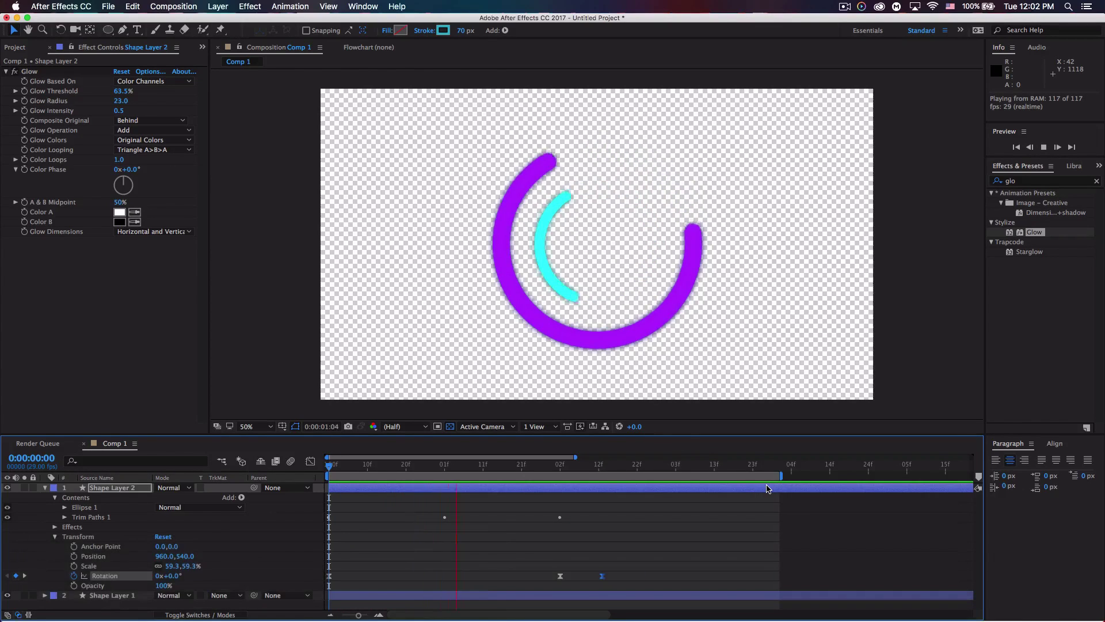
key(space)
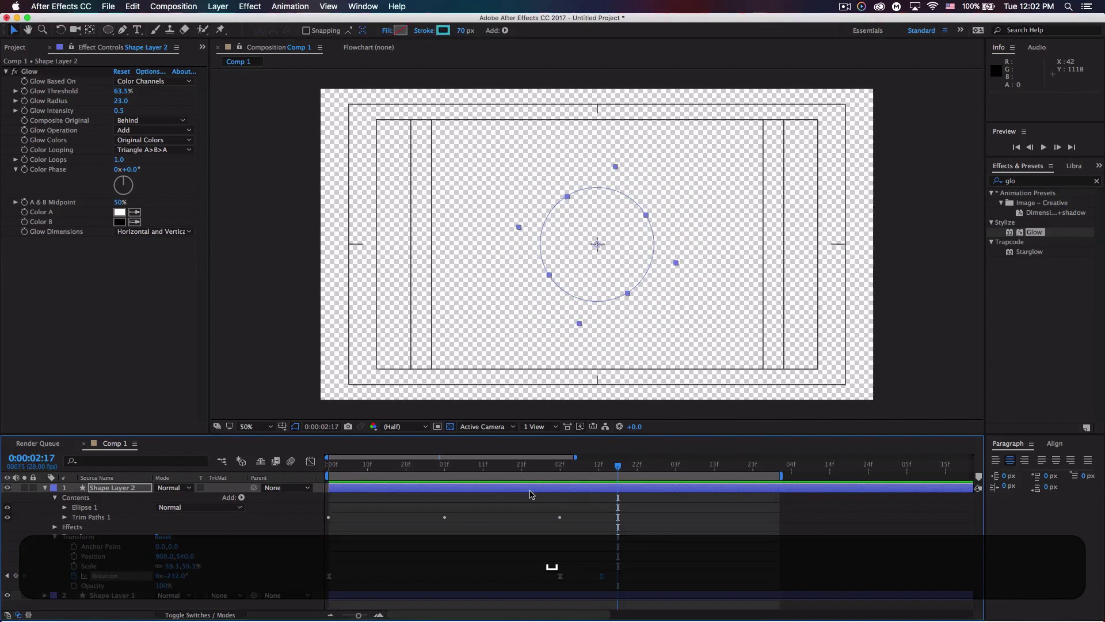
Step: At 0:00:00:25, duplicate the purple ring's layer and place the copy above the other layers
click(45, 487)
click(138, 490)
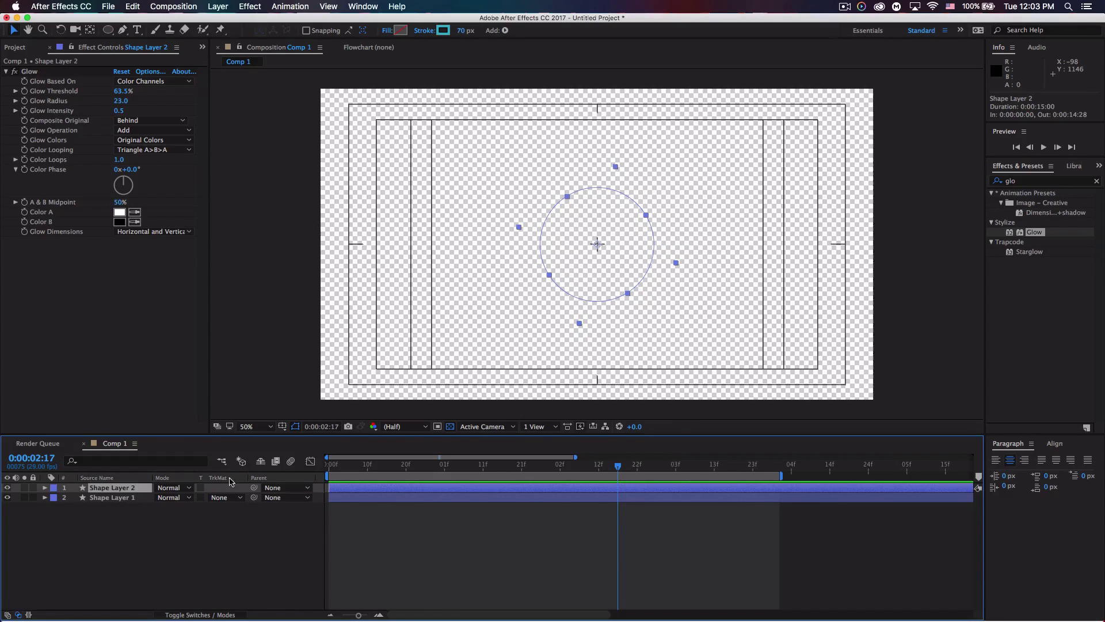
key(super)
mouse_move(403, 469)
mouse_down()
mouse_move(358, 467)
mouse_move(425, 467)
mouse_up()
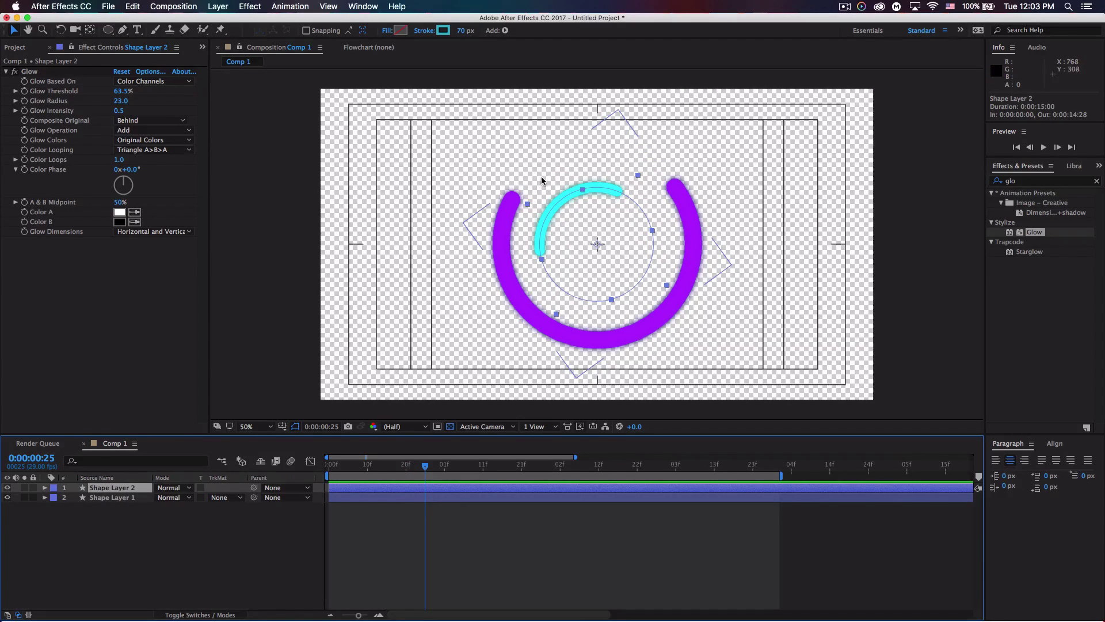
click(585, 286)
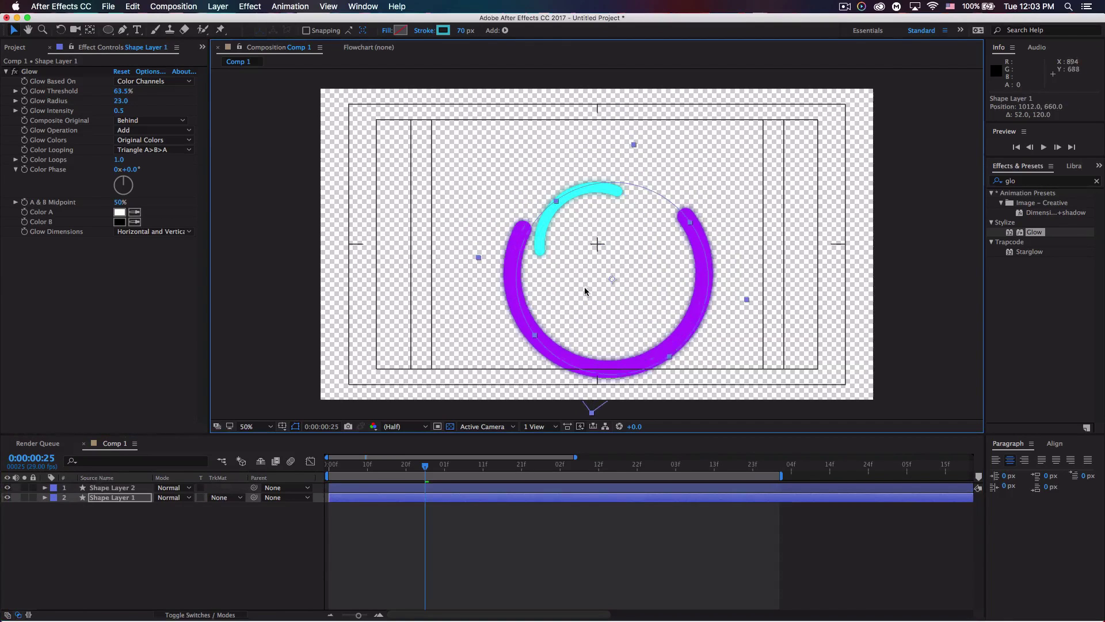
key(super+z)
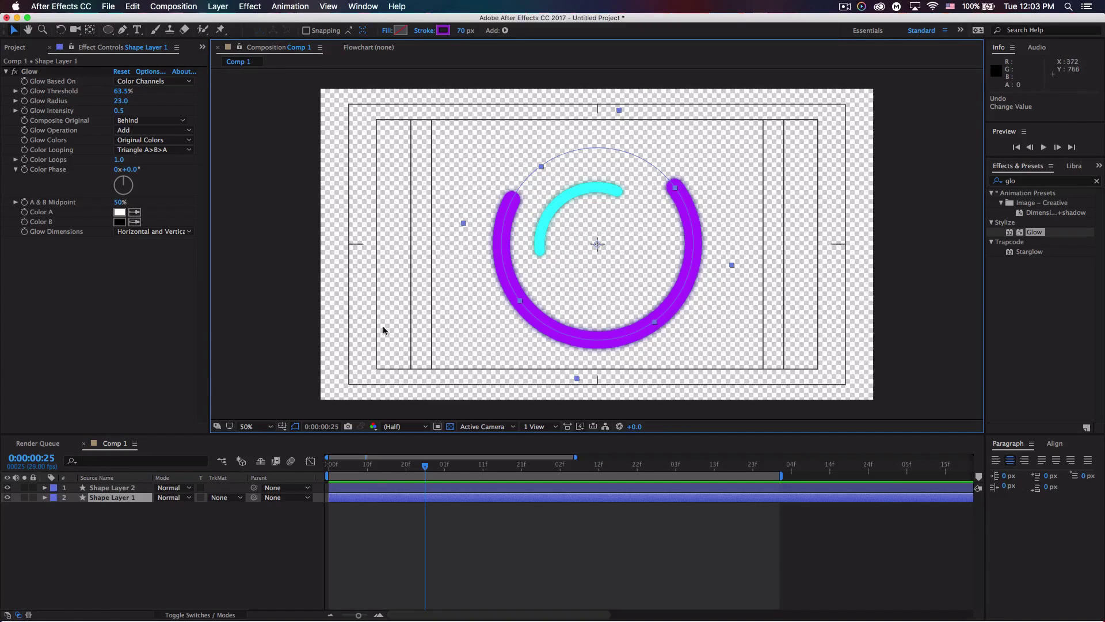
key(super+c)
key(super+v)
drag(147, 501, 140, 488)
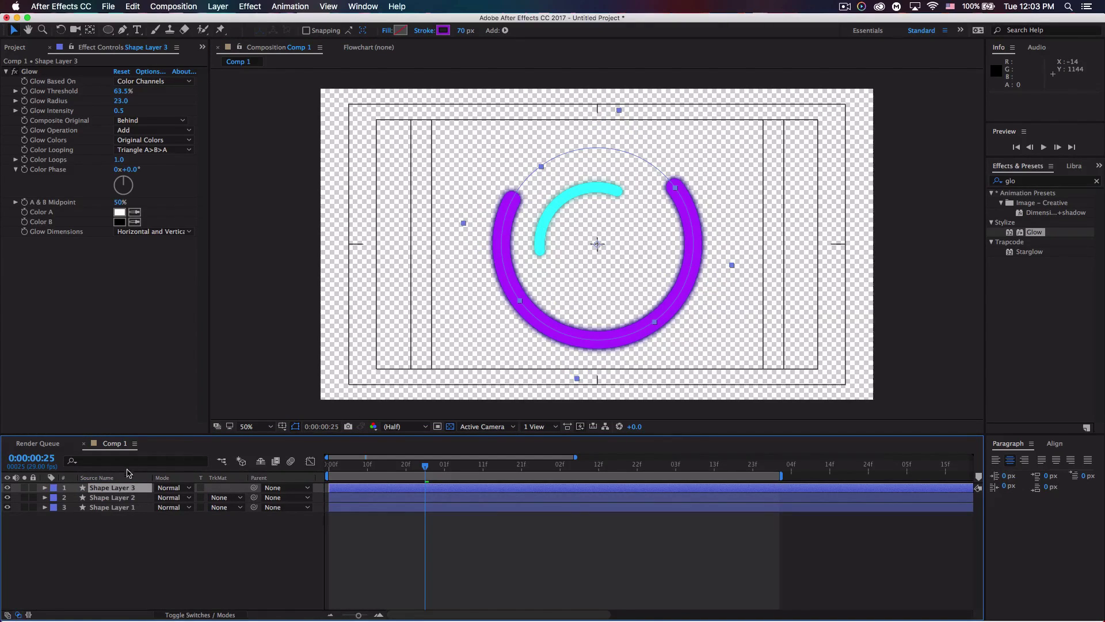
Step: Scale the duplicated ring down proportionally to about 20% and set its stroke color to #D027D0
drag(619, 110, 609, 217)
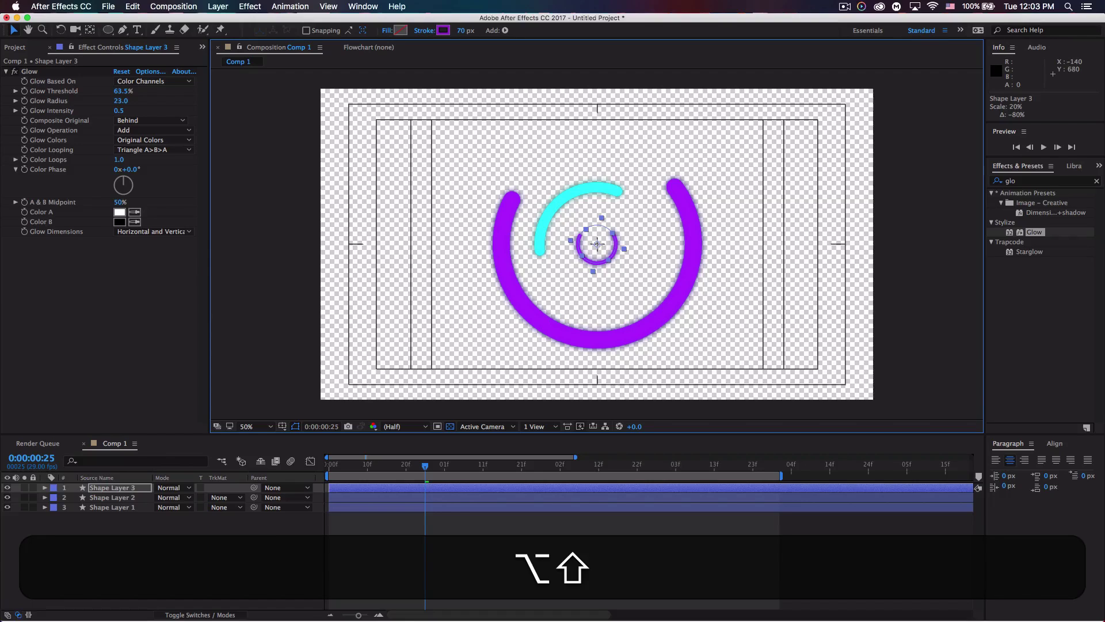
key(super+c)
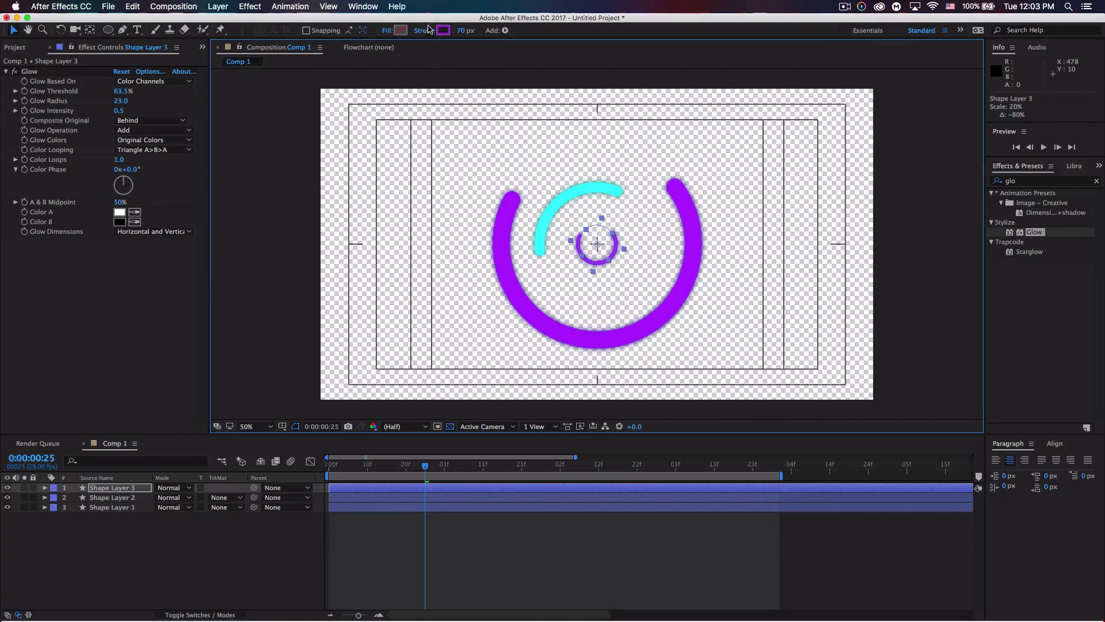
click(442, 30)
key(super+v)
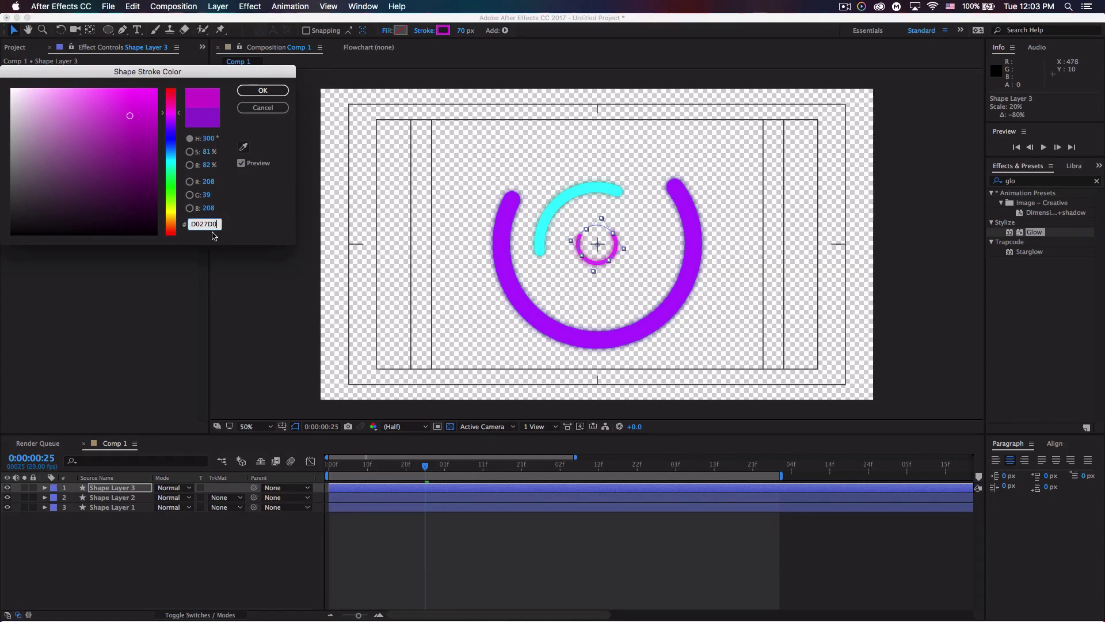
click(278, 92)
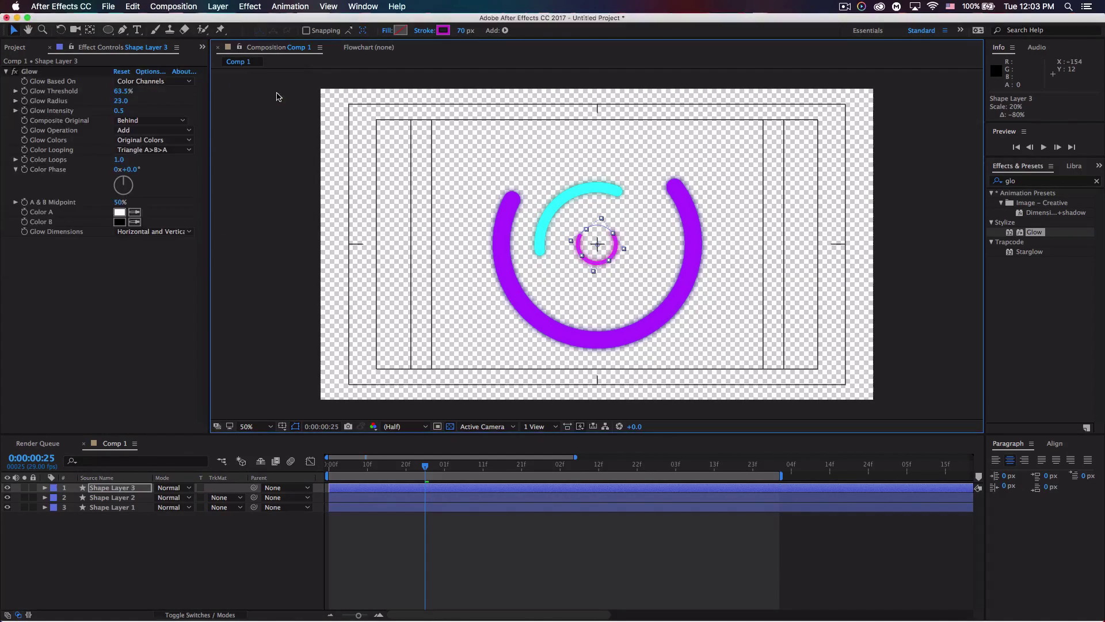
click(891, 311)
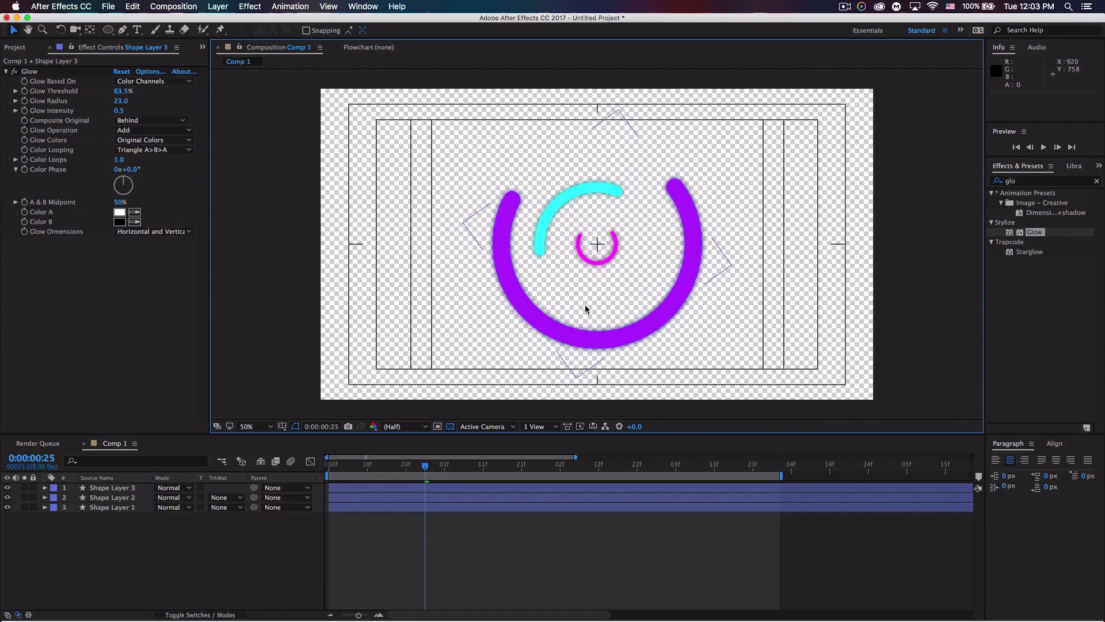
Step: Delete both Start keyframes from the small magenta ring's Trim Paths
click(45, 487)
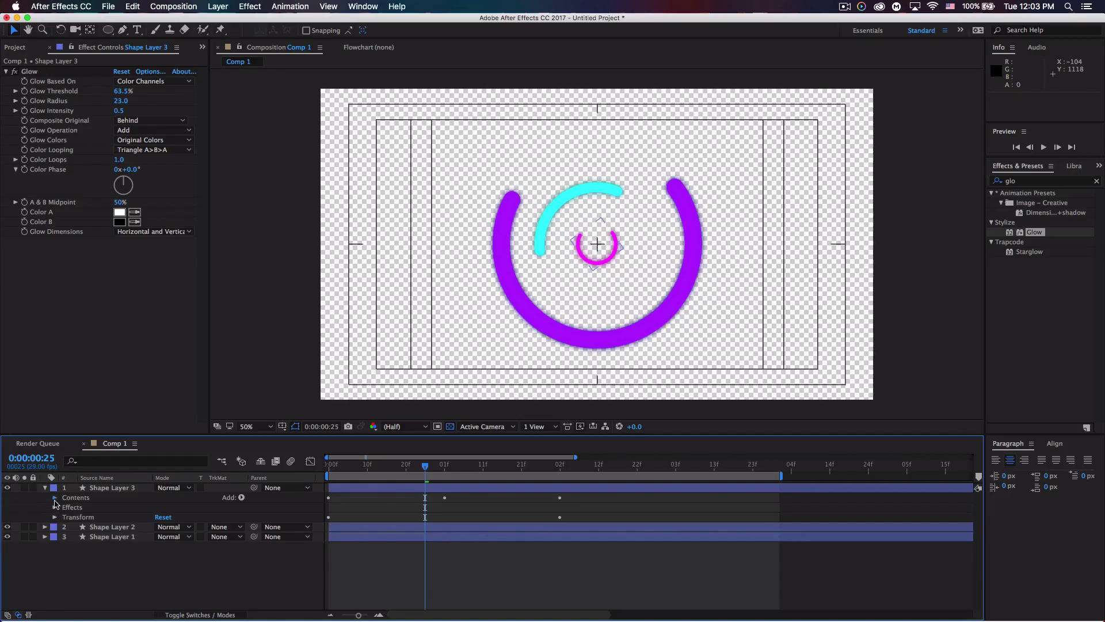
click(55, 498)
click(65, 517)
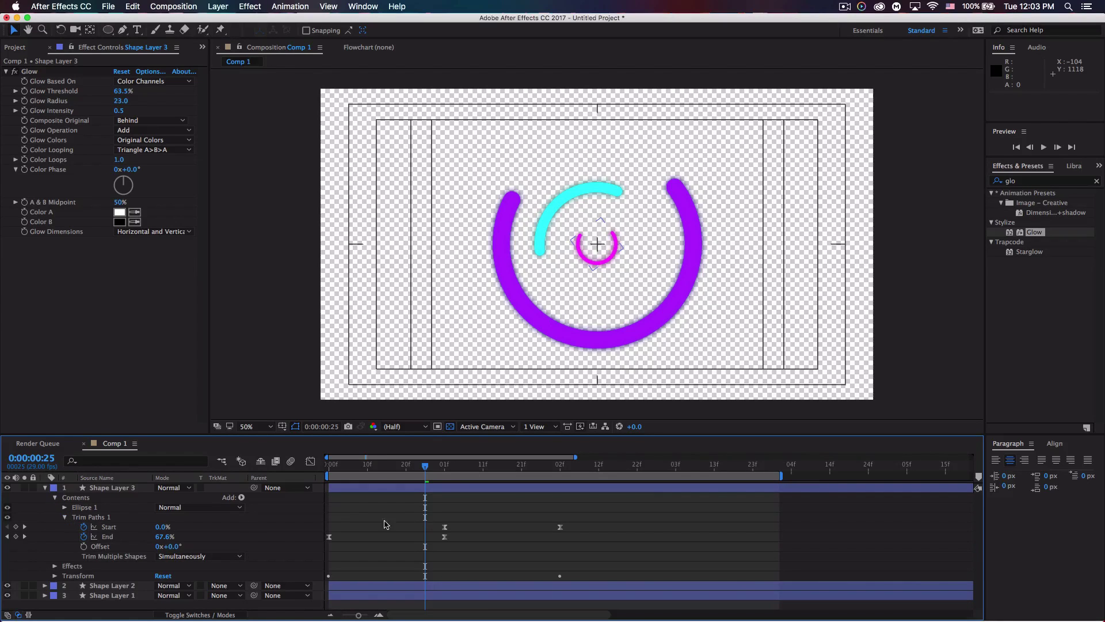
drag(425, 468, 443, 469)
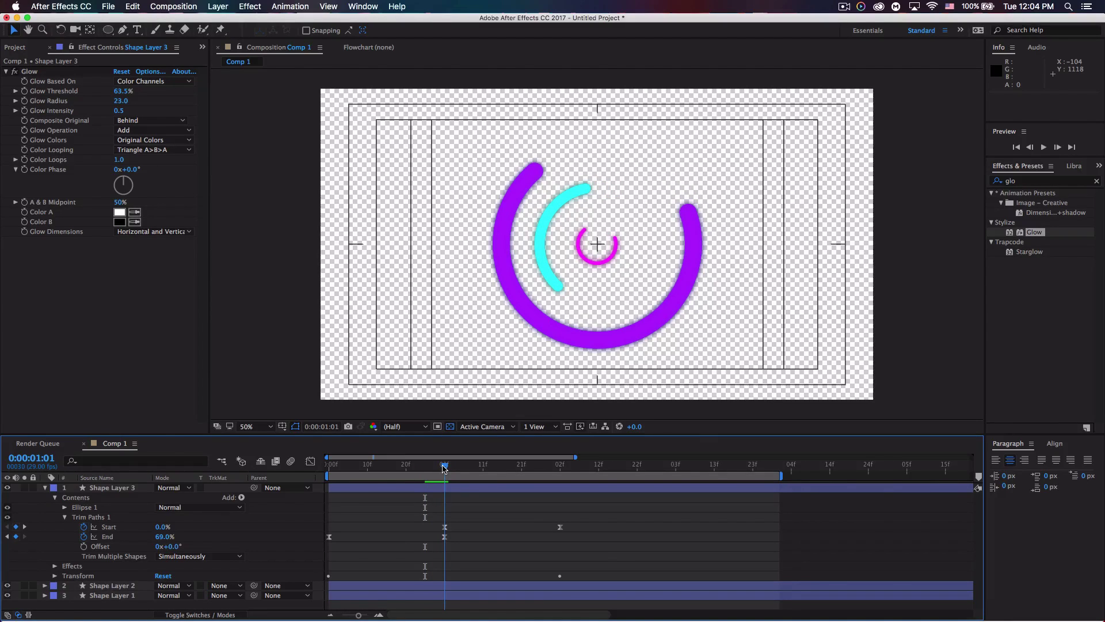
drag(579, 511, 439, 532)
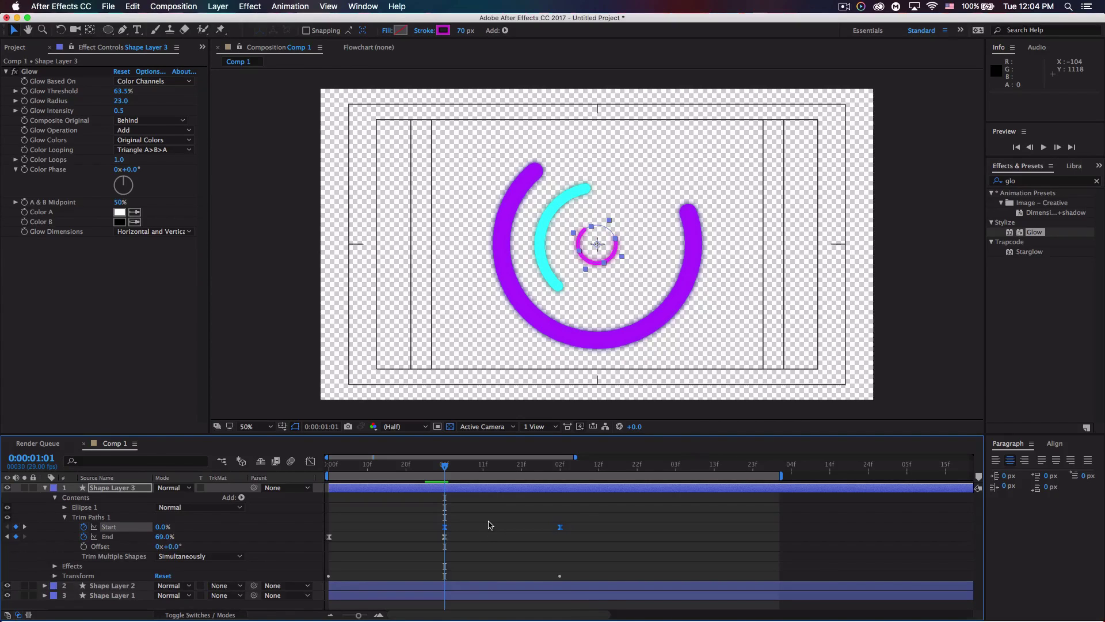
key(BackSpace)
Step: At 0:00:01:01, set the magenta ring's Trim Paths End to 100% and preview the animation from the start
mouse_move(444, 469)
mouse_down()
mouse_move(317, 481)
mouse_move(445, 485)
mouse_up()
drag(164, 537, 328, 471)
key(space)
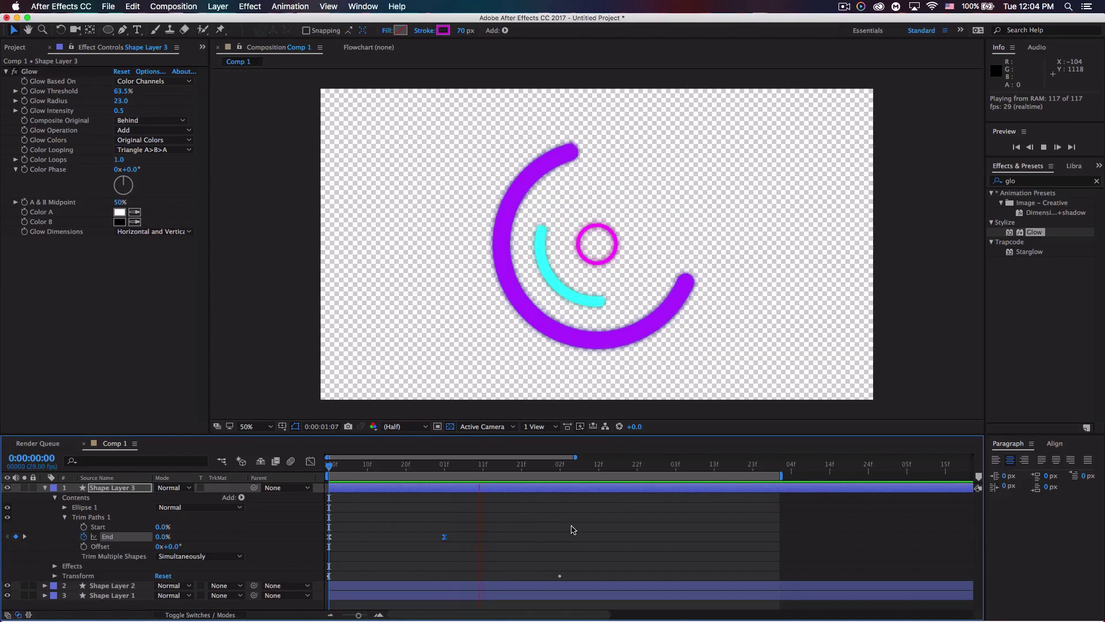
key(space)
Step: Start scale animation on the magenta ring at 0:00:02:02 and add another scale keyframe at 0:00:01:21
drag(555, 471, 560, 471)
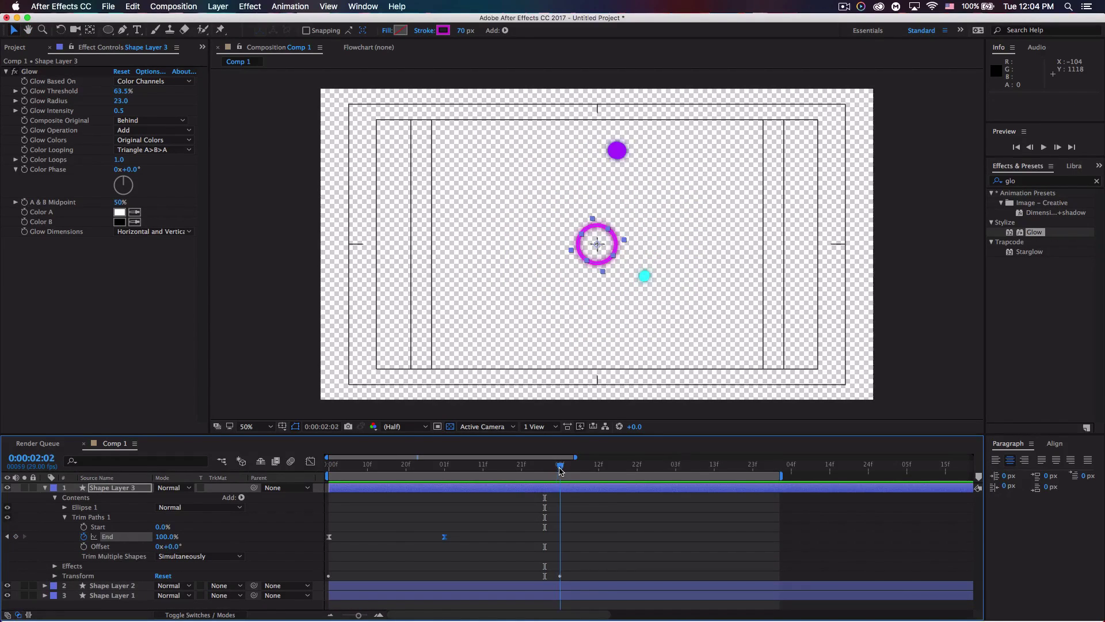
click(64, 518)
click(55, 498)
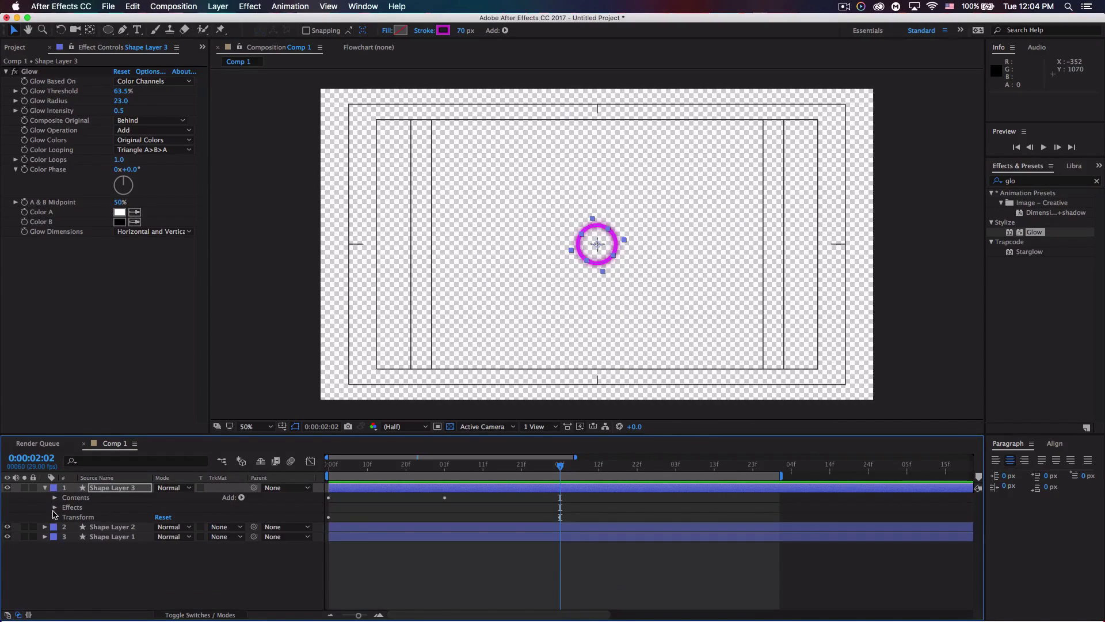
click(55, 517)
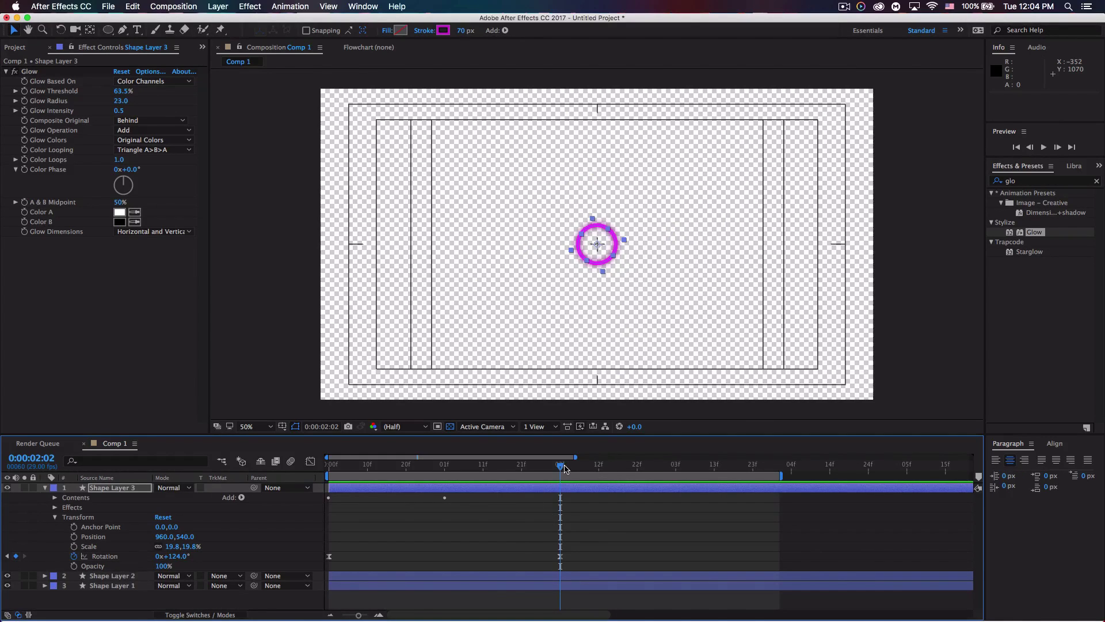
drag(563, 469, 560, 471)
click(74, 547)
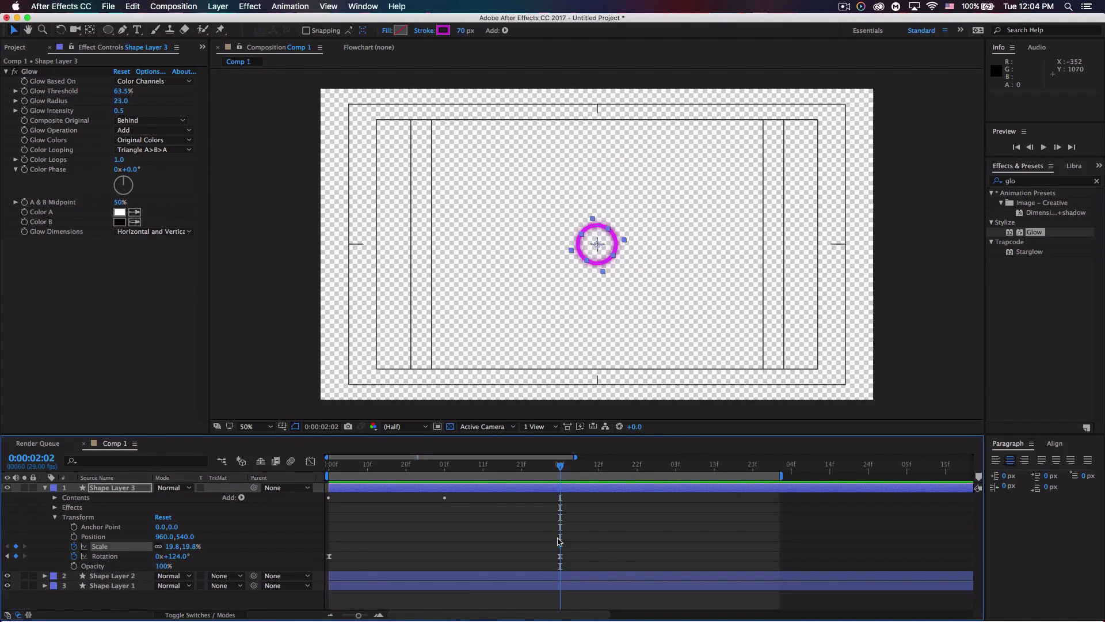
drag(560, 466, 523, 467)
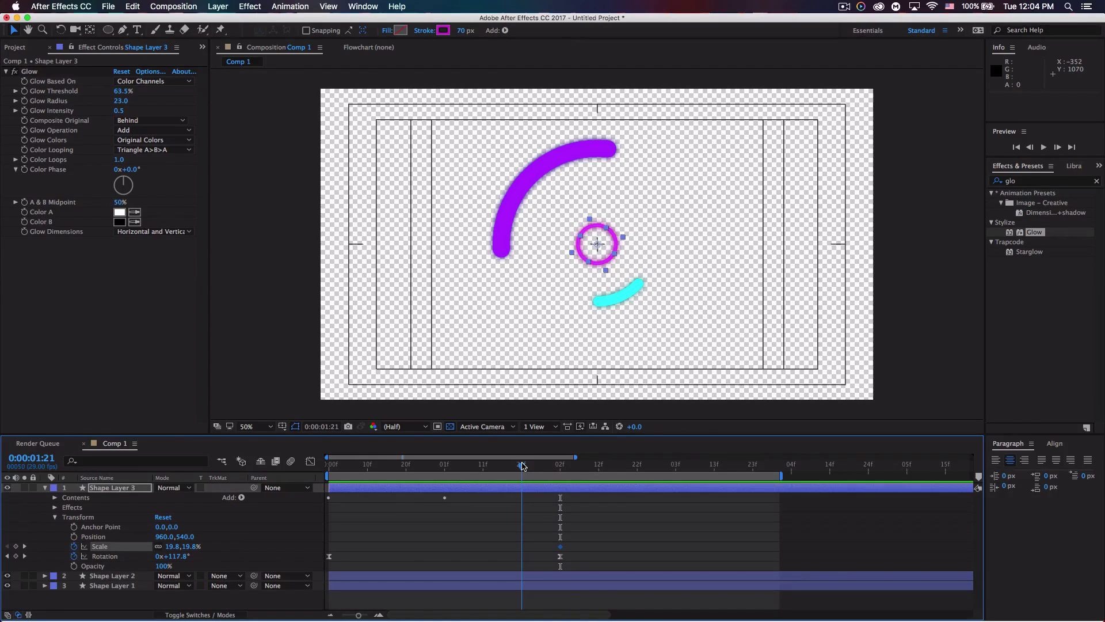
click(16, 547)
Step: At 0:00:02:02, set the magenta ring's scale to 0%
drag(522, 467, 561, 473)
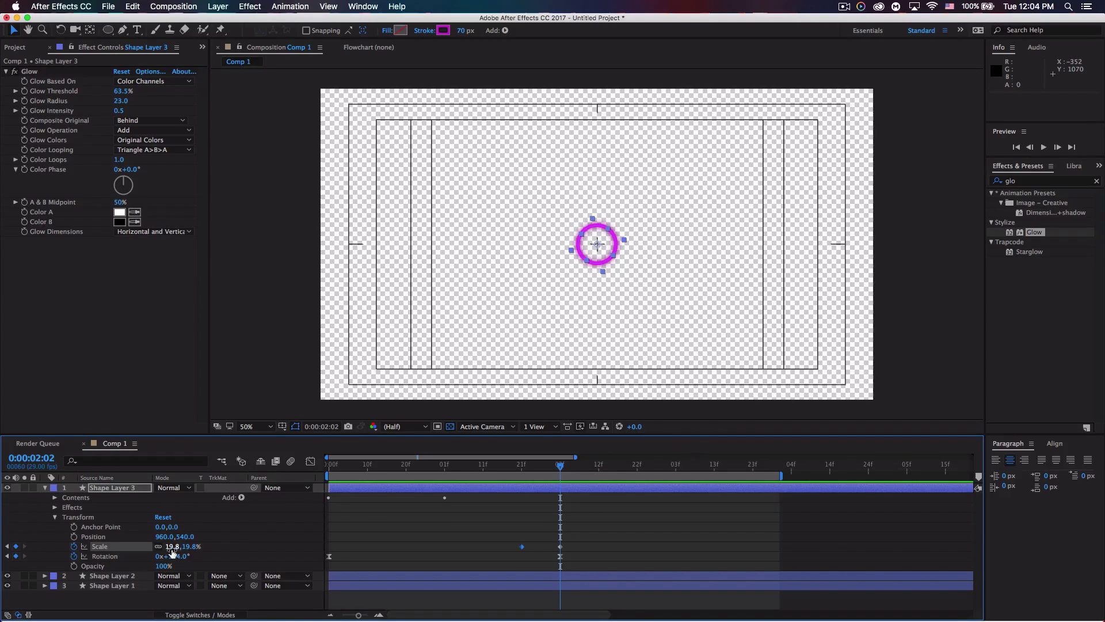
drag(173, 546, 173, 548)
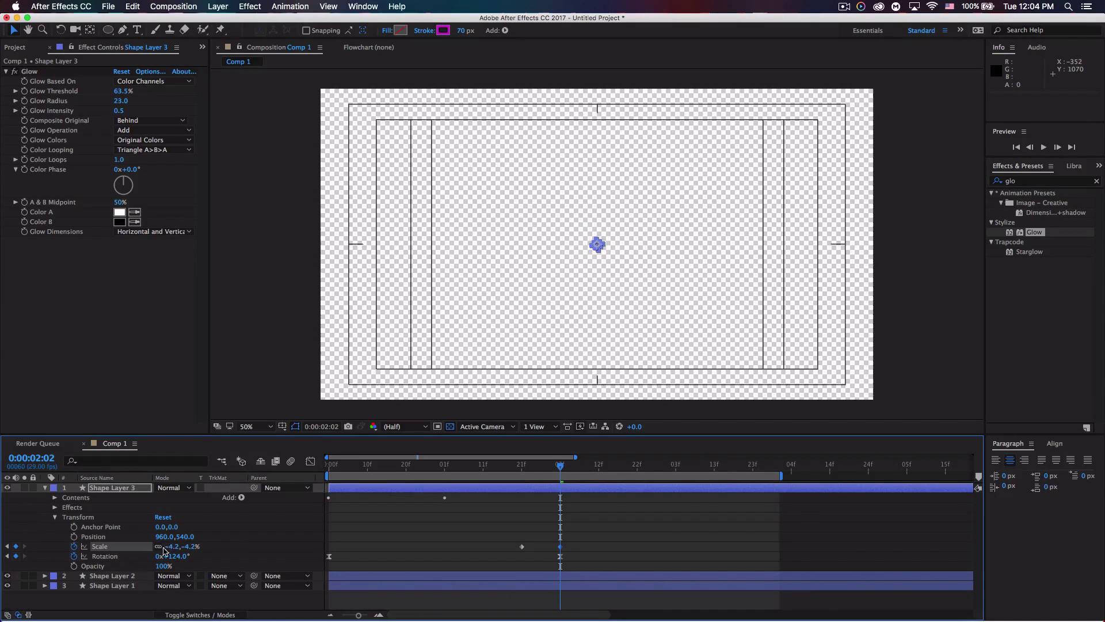
click(173, 548)
text(0)
key(Return)
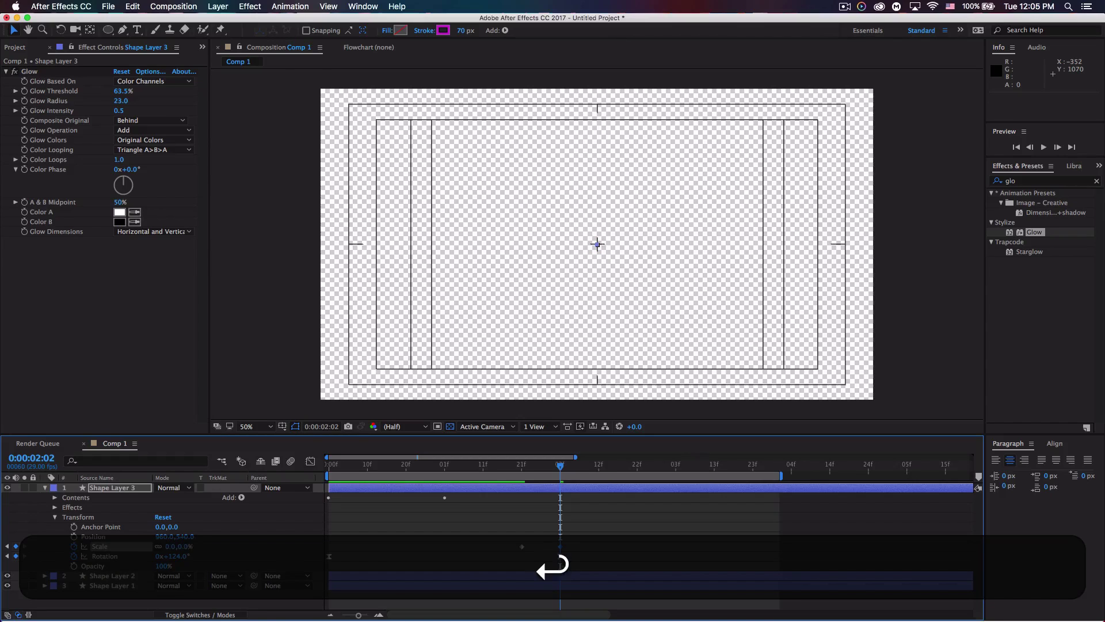
Step: Apply Easy Ease to both of the magenta ring's scale keyframes
click(593, 530)
click(583, 473)
drag(571, 530, 507, 551)
right_click(523, 545)
mouse_move(593, 610)
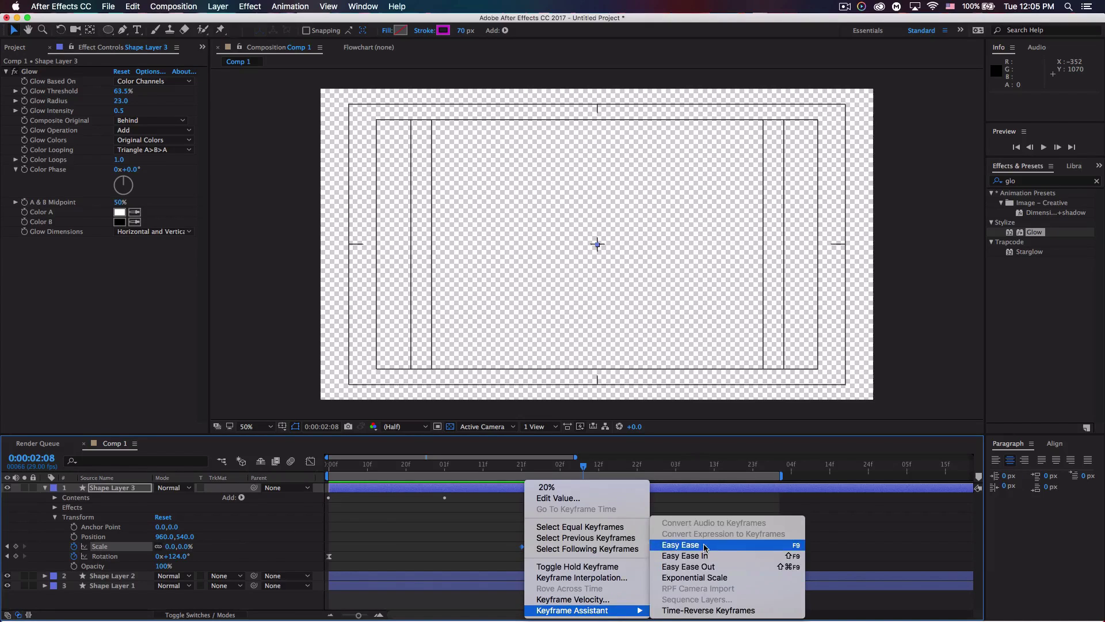
click(706, 546)
Step: Lengthen the ending ease on the magenta ring's scale speed curve and preview the animation from the start
click(310, 462)
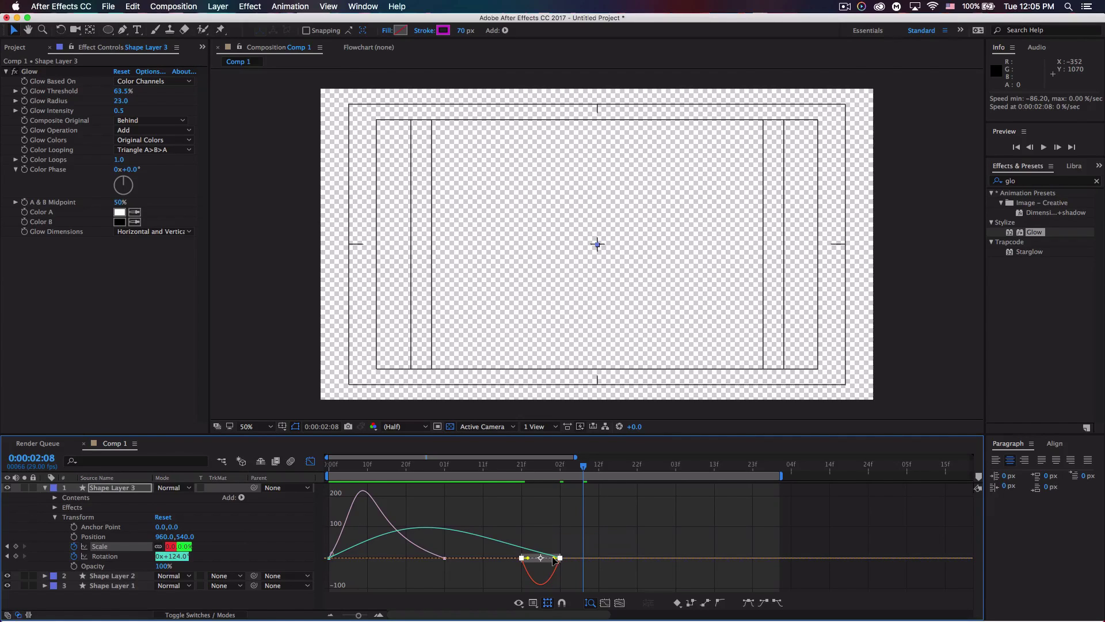
drag(554, 558, 550, 558)
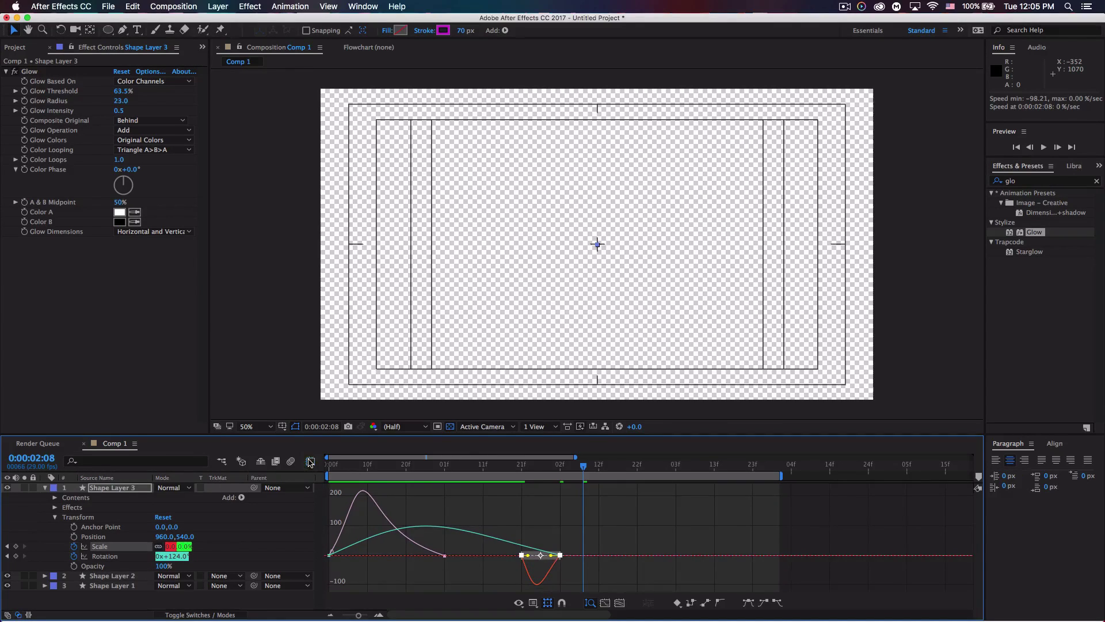
click(311, 462)
key(Home)
key(space)
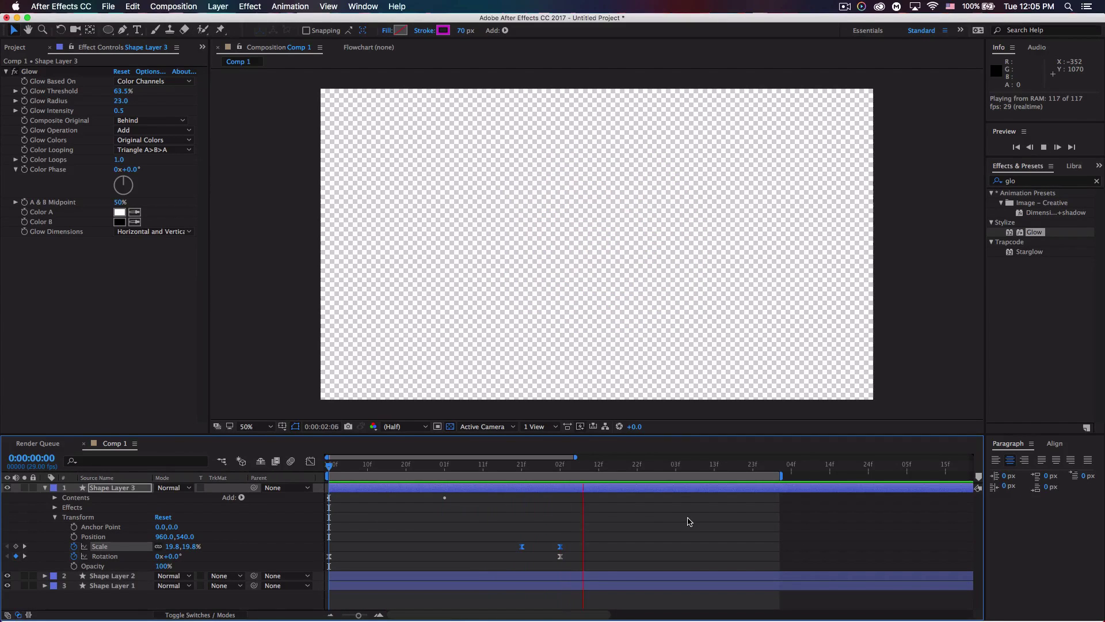
click(689, 519)
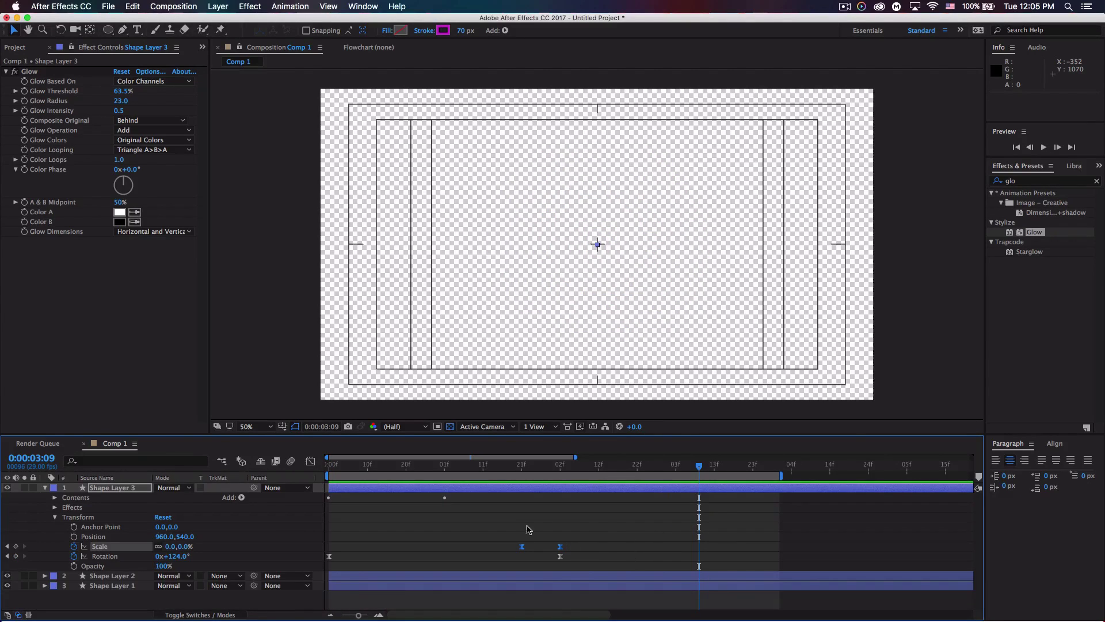
Step: Move the magenta ring's first scale keyframe to 0:00:01:14 and preview the animation from the start
drag(522, 546, 493, 551)
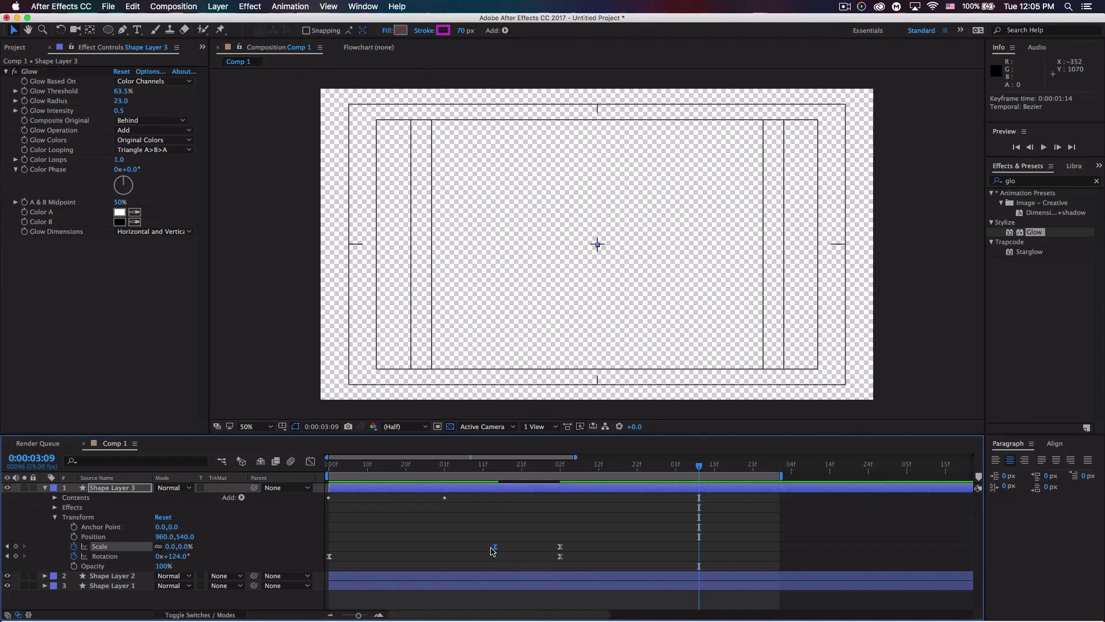
click(331, 467)
key(space)
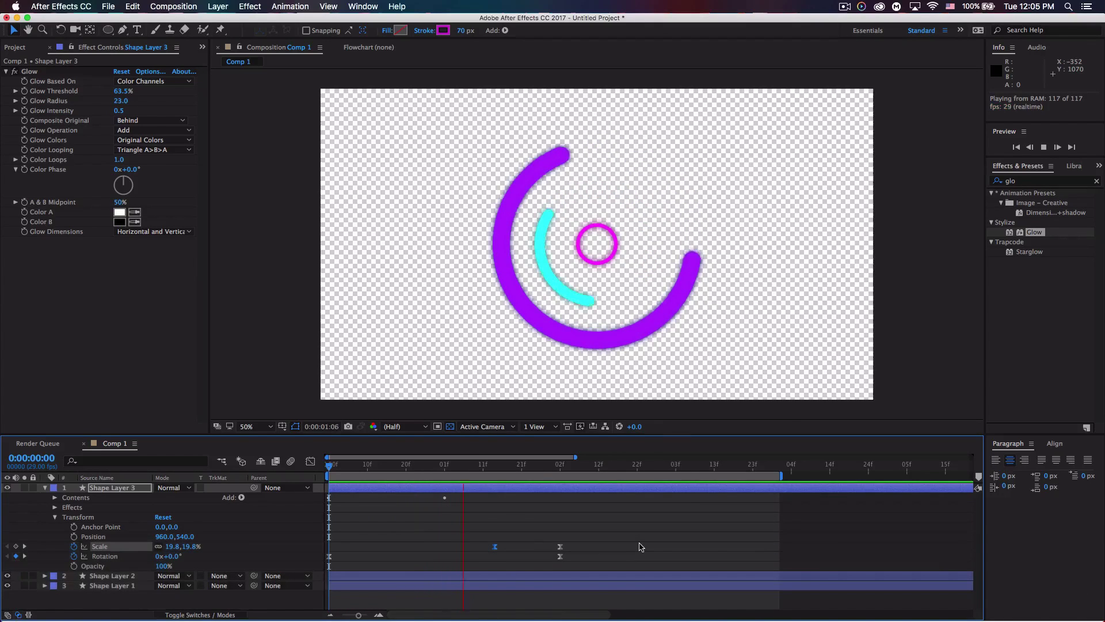
key(space)
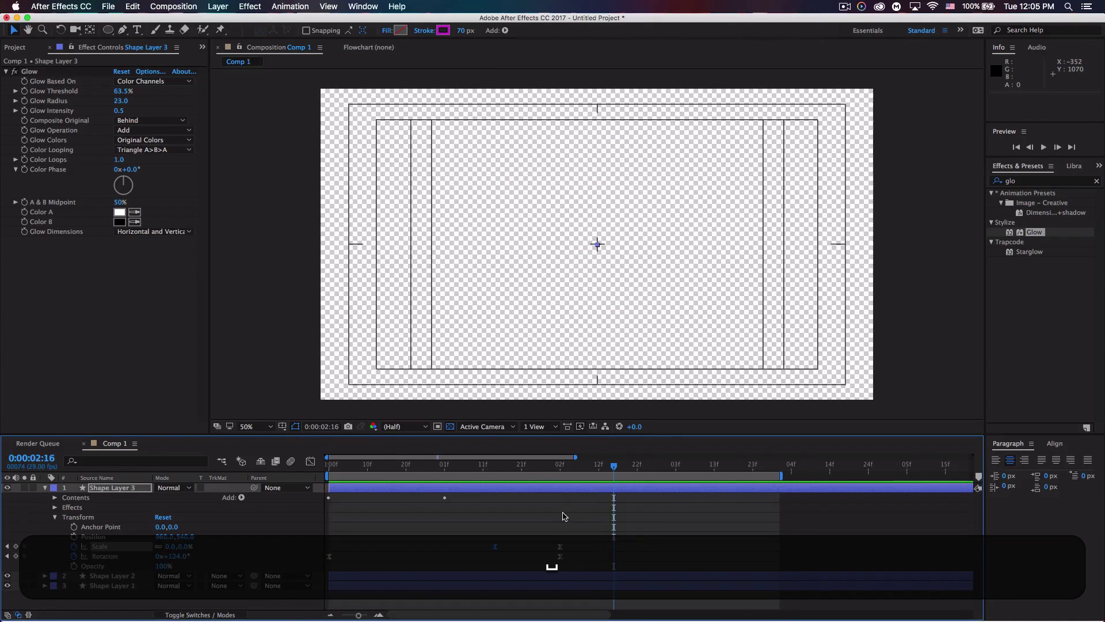
Step: Try the magenta ring's scale keyframes at 0:00:01:20 and 0:00:02:08, preview, and return them to 0:00:01:14 and 0:00:02:02
drag(579, 506, 531, 552)
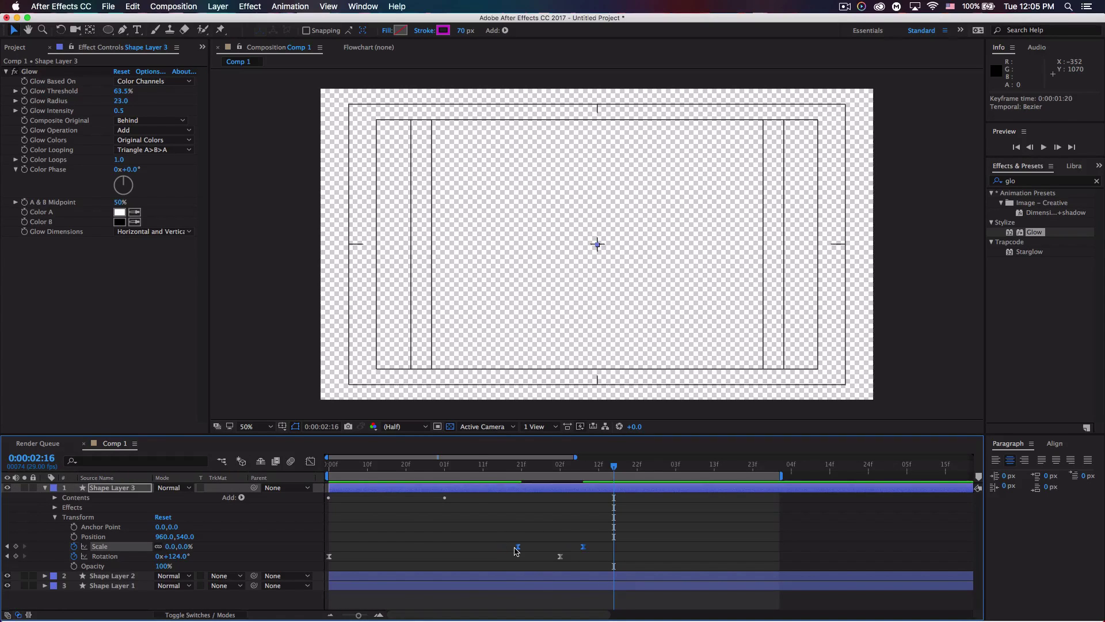
click(418, 466)
key(space)
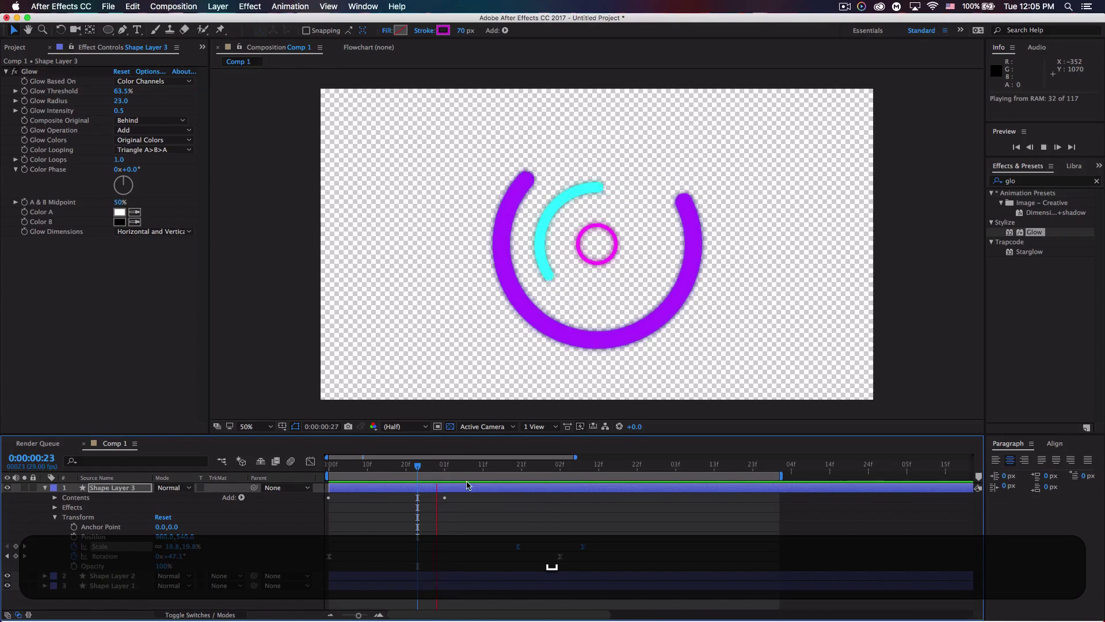
key(space)
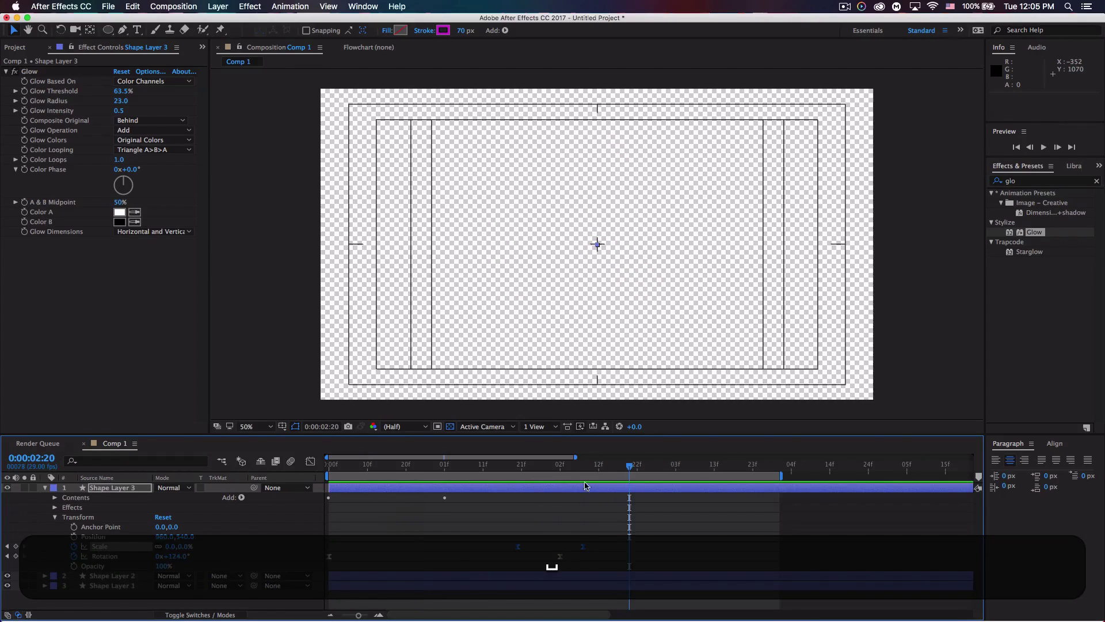
drag(582, 546, 562, 554)
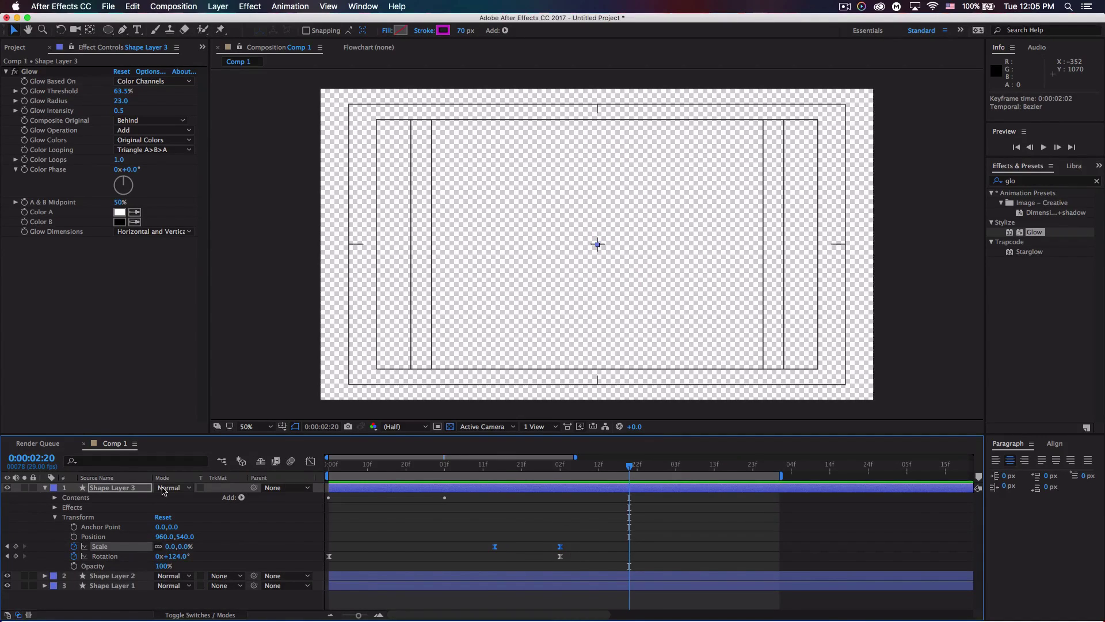
Step: Collapse the magenta ring's layer and preview the whole animation from the start
click(46, 488)
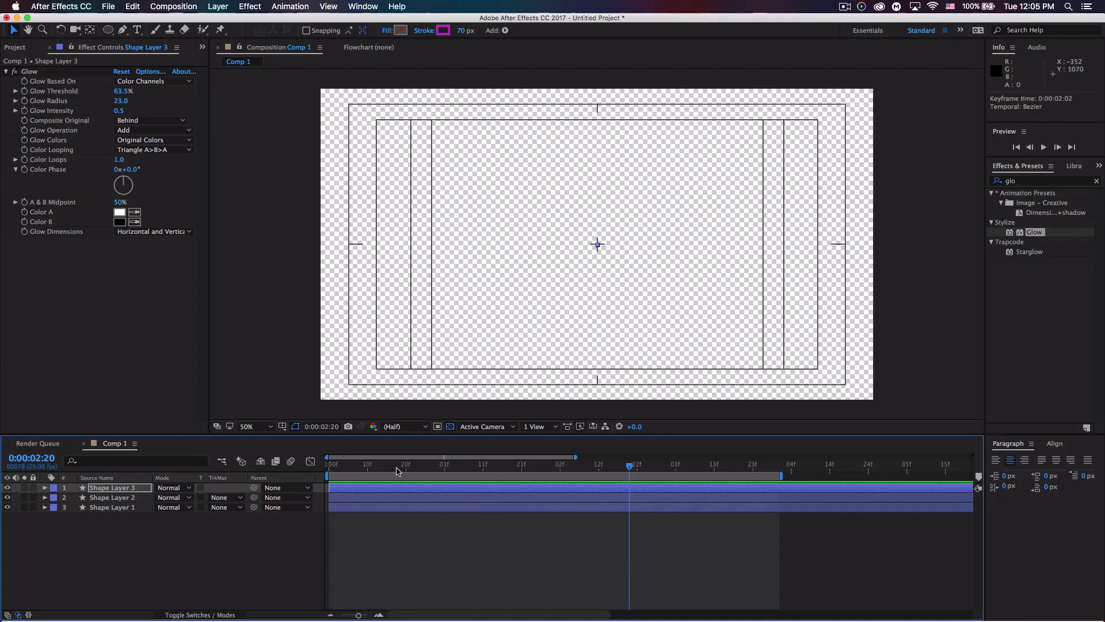
drag(355, 460, 316, 476)
key(space)
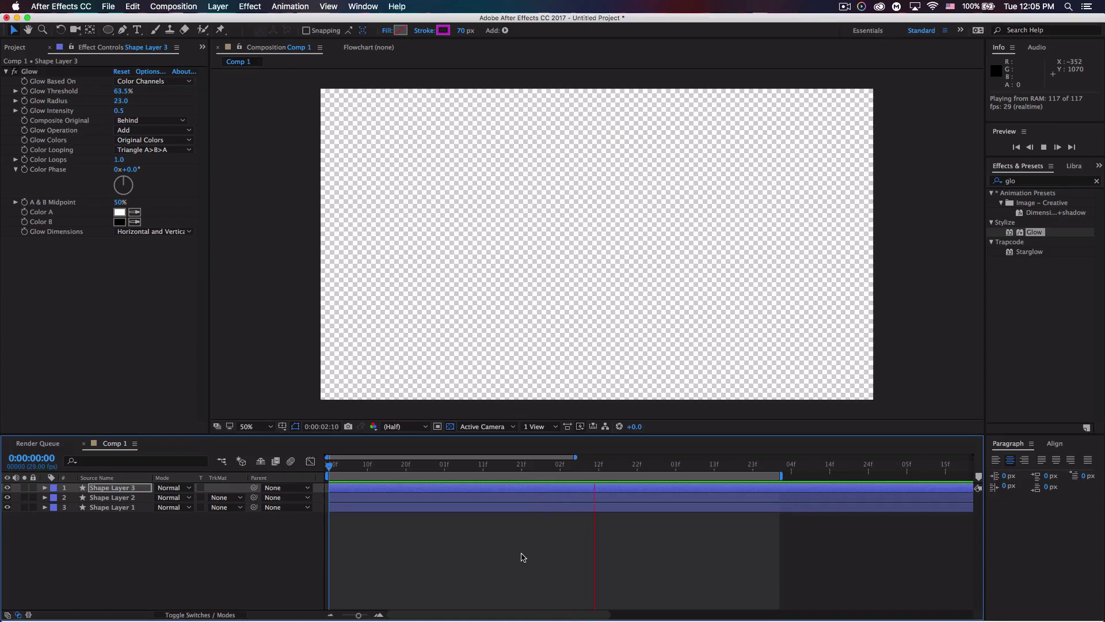
key(space)
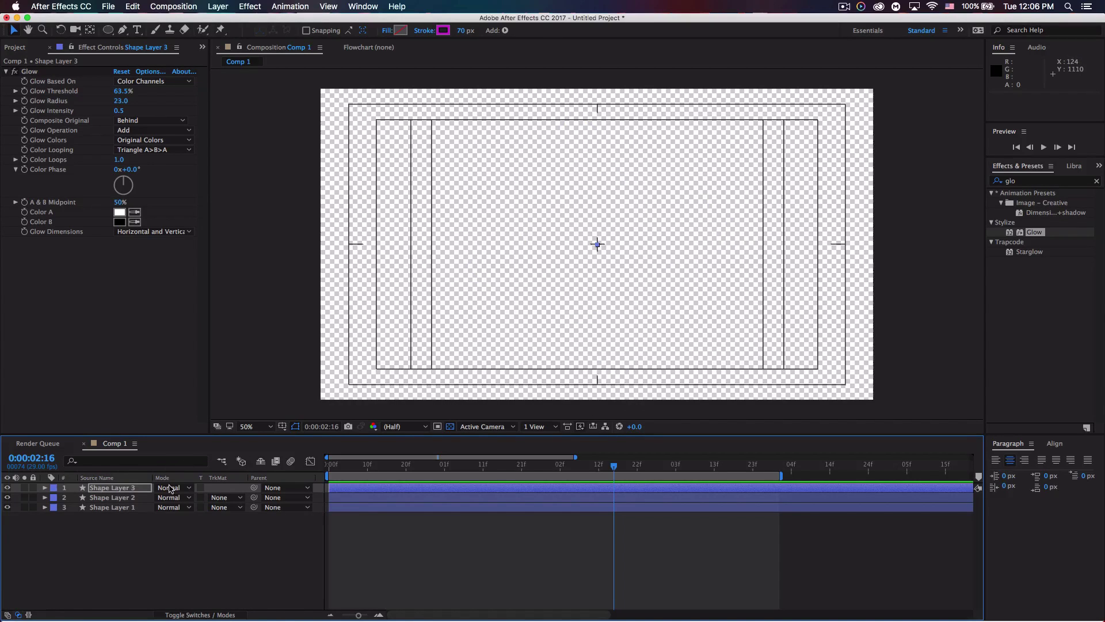
Step: With no layer selected, choose the Ellipse tool and set the stroke color to the copied cyan 27B6D0
click(194, 541)
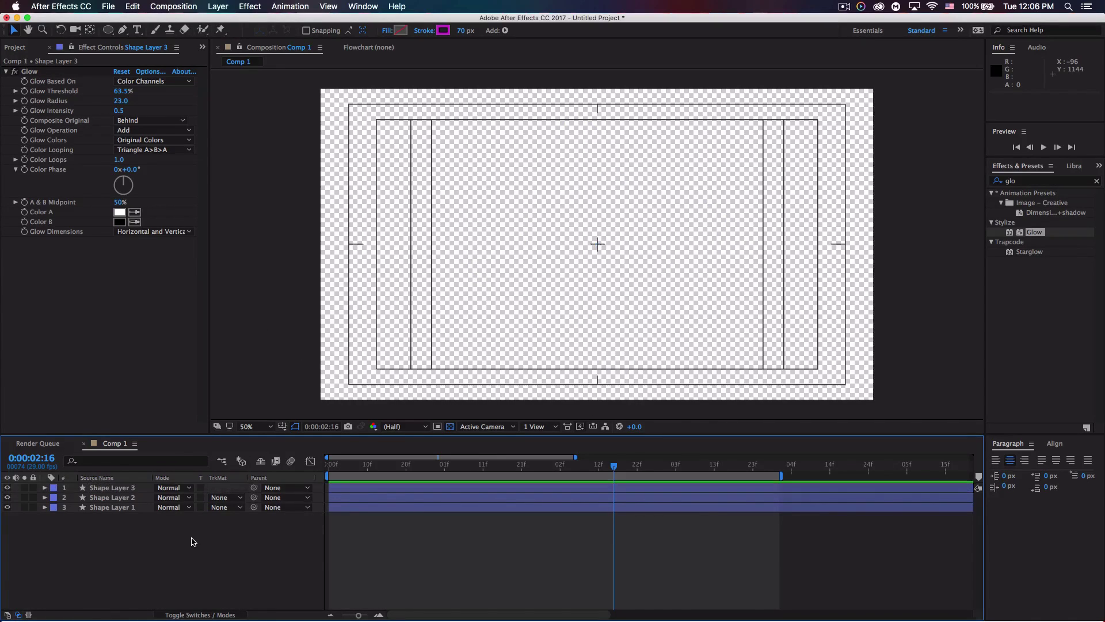
drag(108, 30, 154, 55)
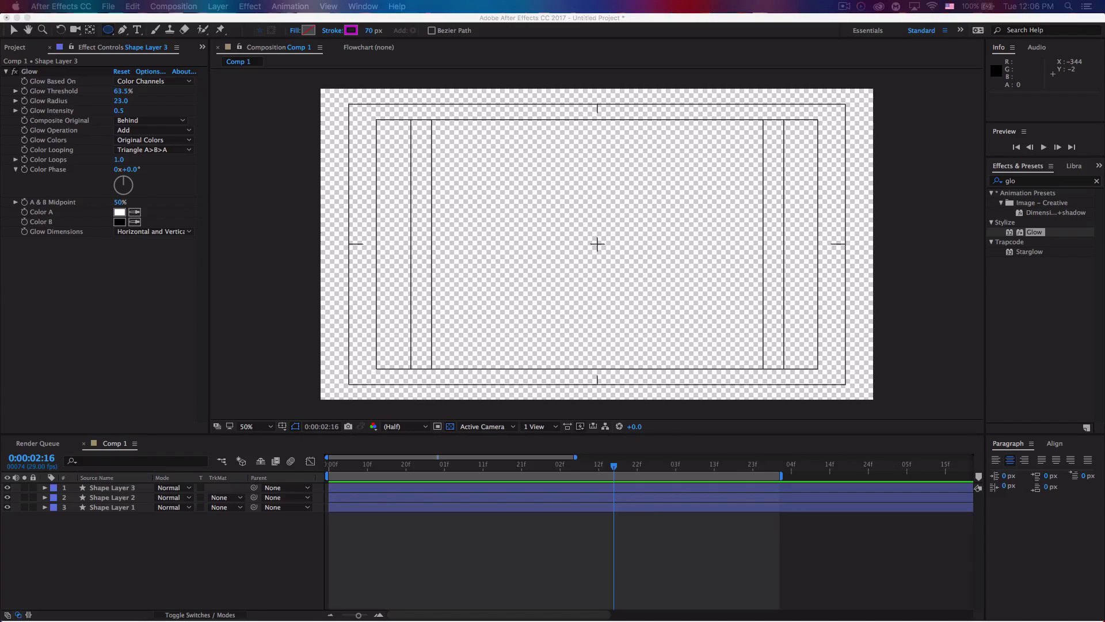
key(super+c)
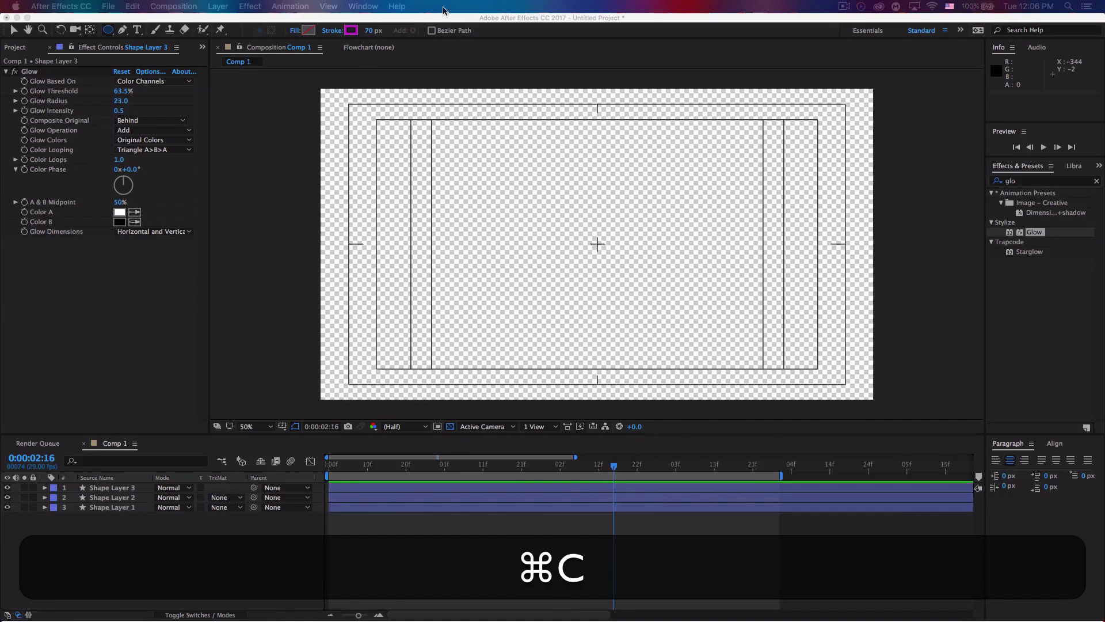
click(352, 31)
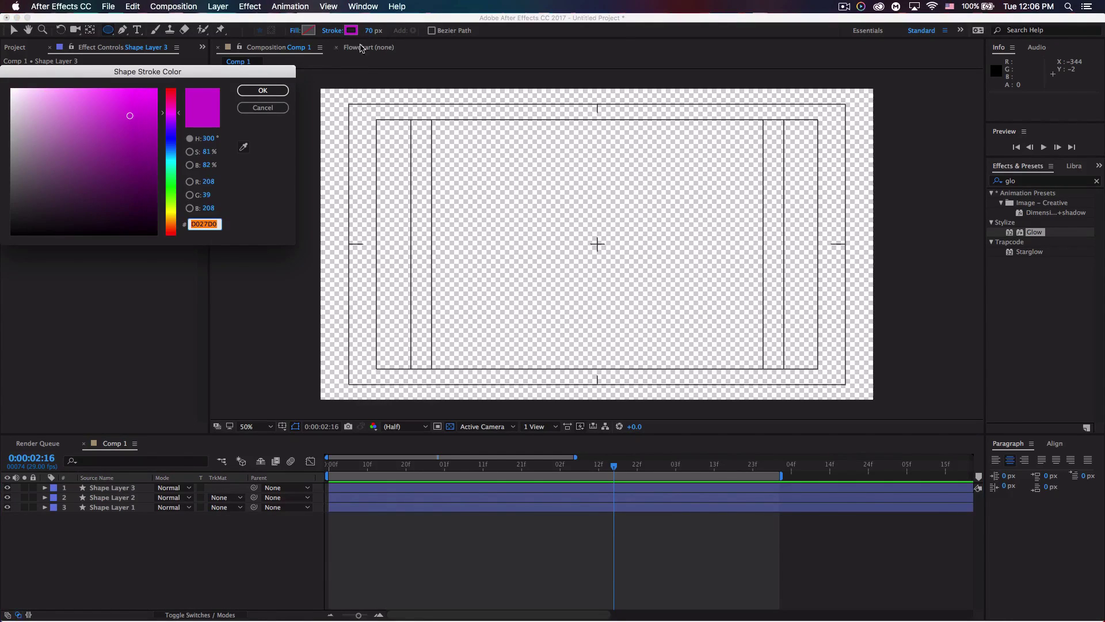
key(super+v)
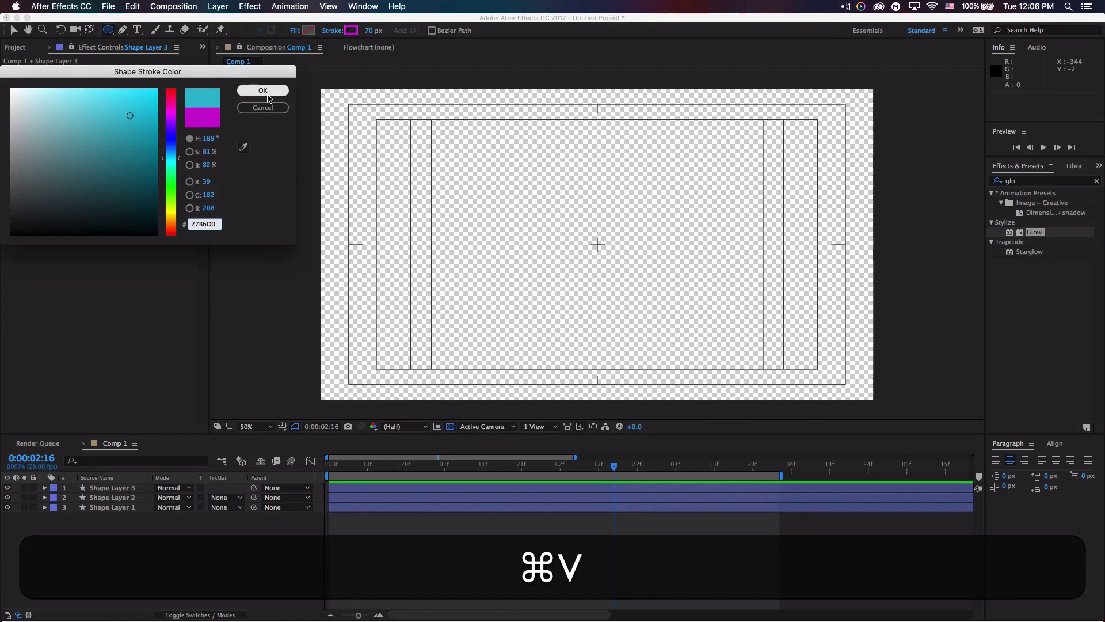
click(267, 92)
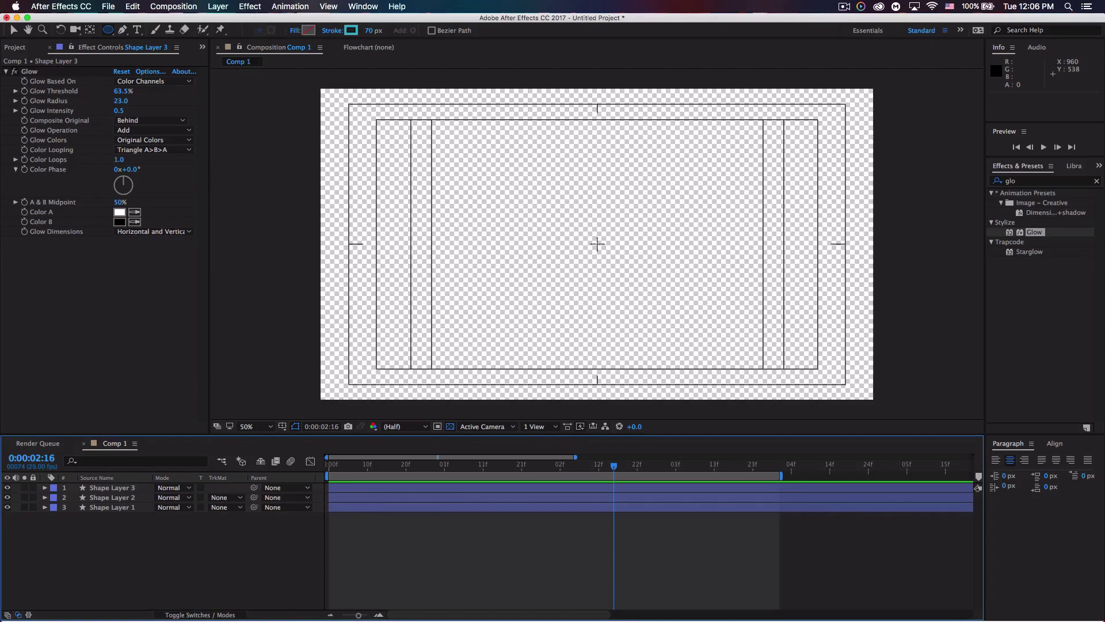
Step: Draw a large circle from the composition's center, nearly filling its height, and set its stroke width to 25 px
mouse_move(598, 244)
mouse_down()
mouse_move(635, 295)
mouse_move(676, 322)
mouse_move(747, 346)
mouse_move(760, 336)
mouse_move(740, 323)
mouse_up()
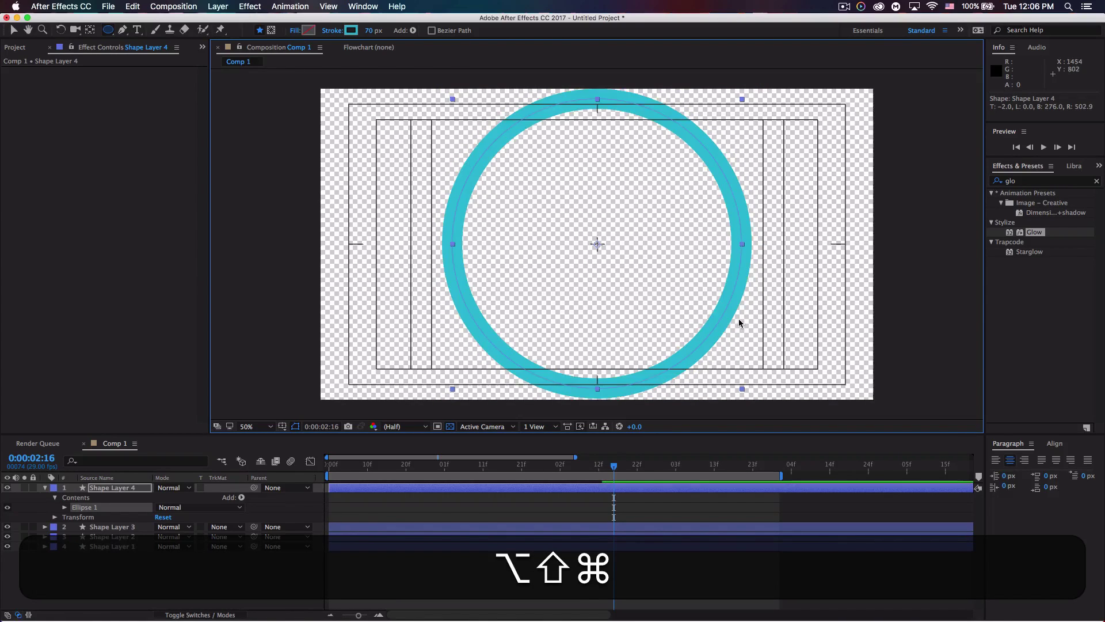
drag(376, 31, 348, 32)
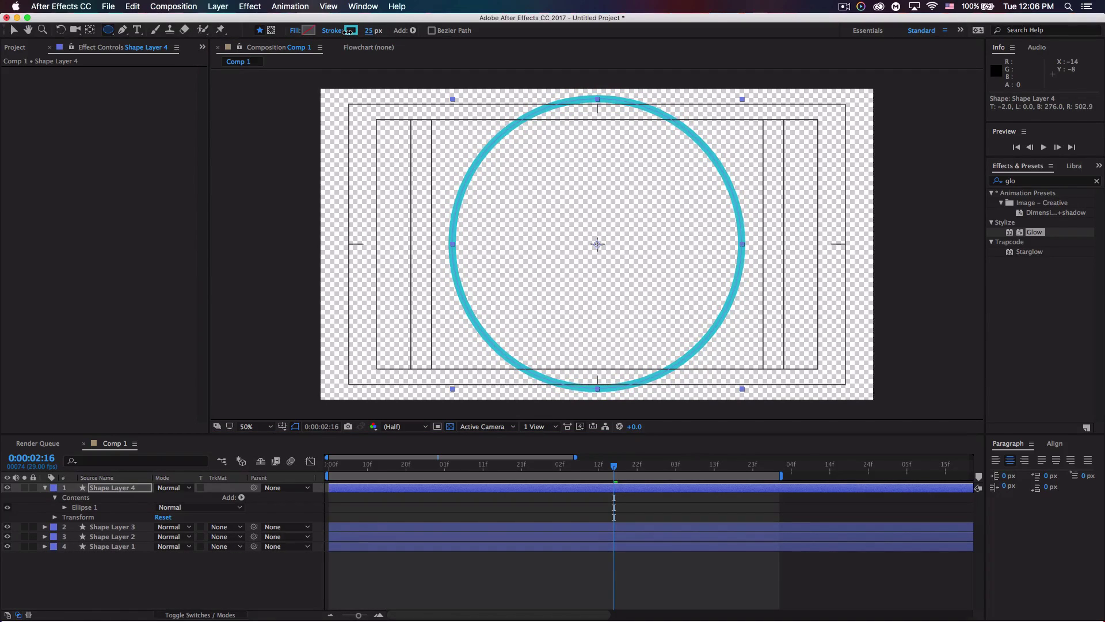
click(18, 28)
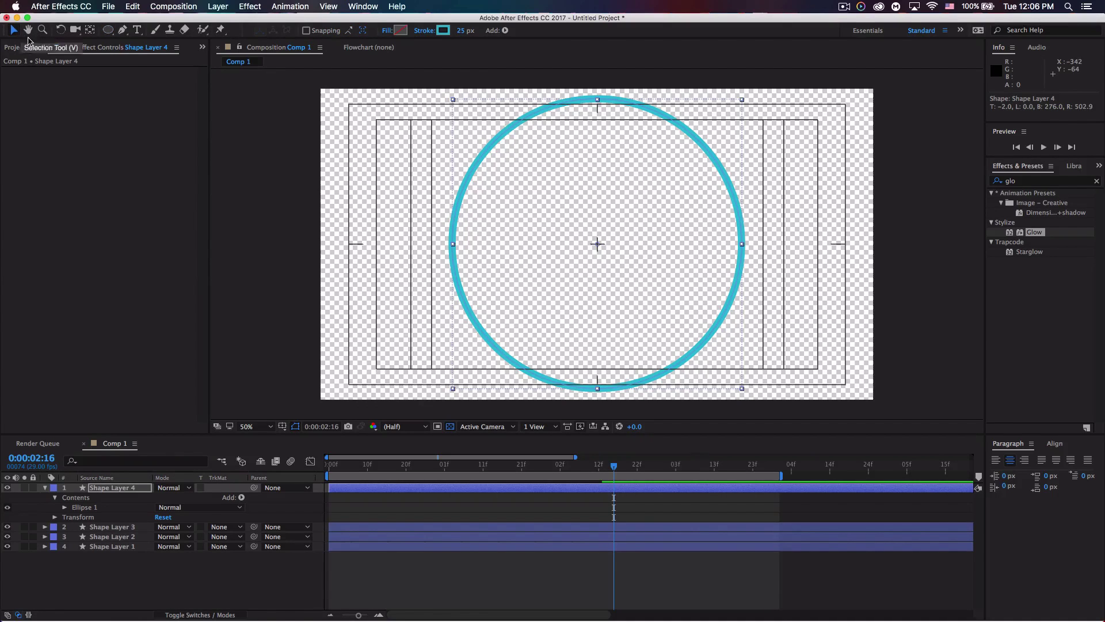
Step: Add Trim Paths to the new large cyan ring's shape layer and reveal its properties
click(108, 491)
click(243, 498)
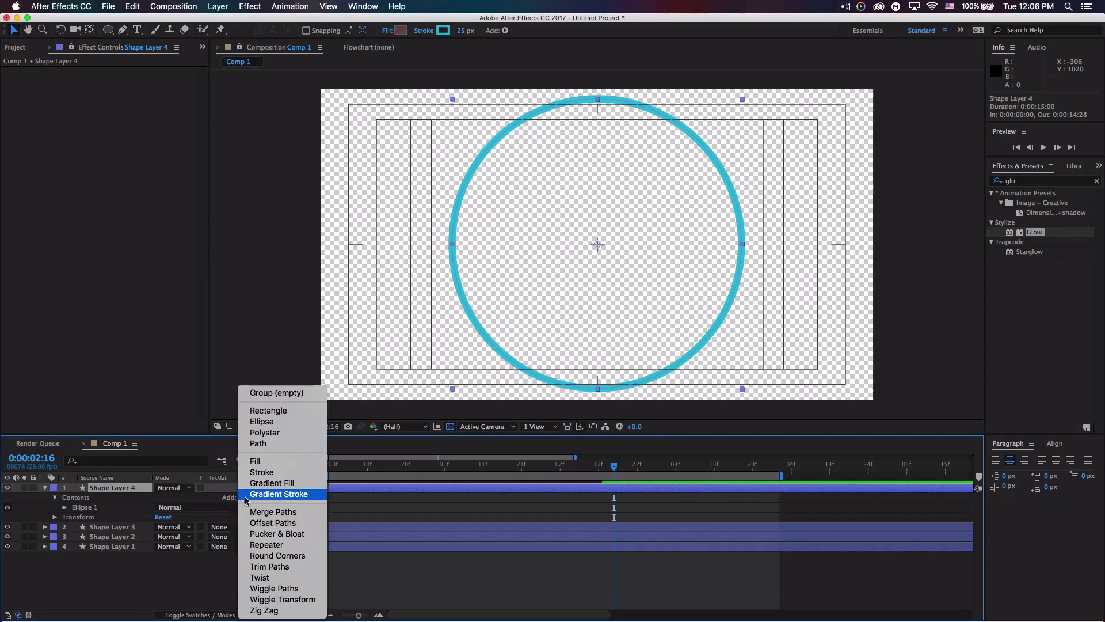
click(269, 566)
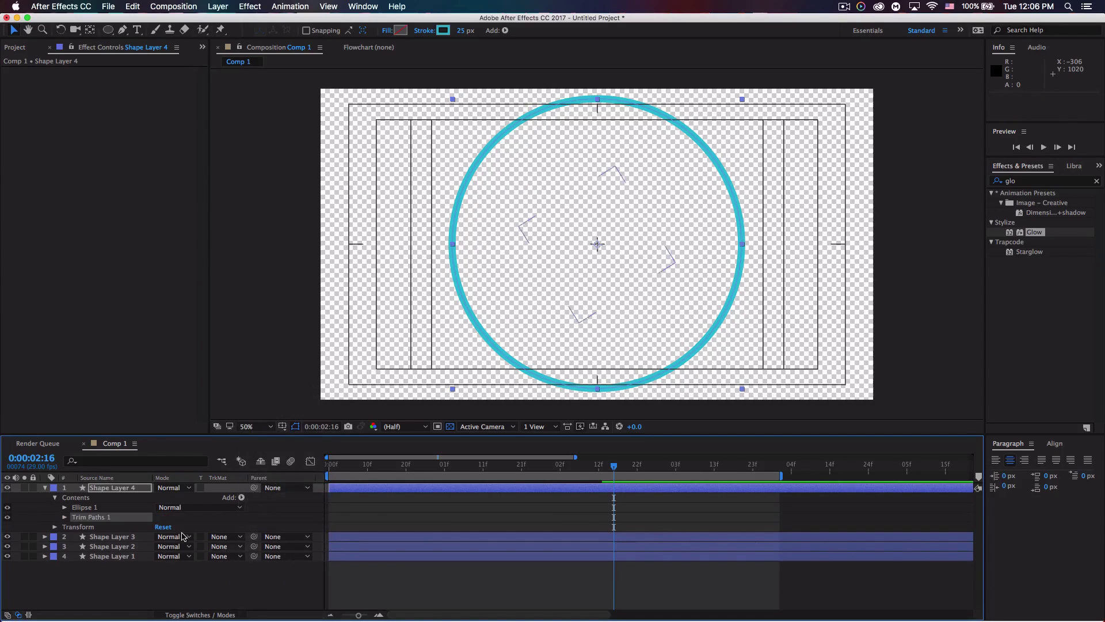
click(64, 517)
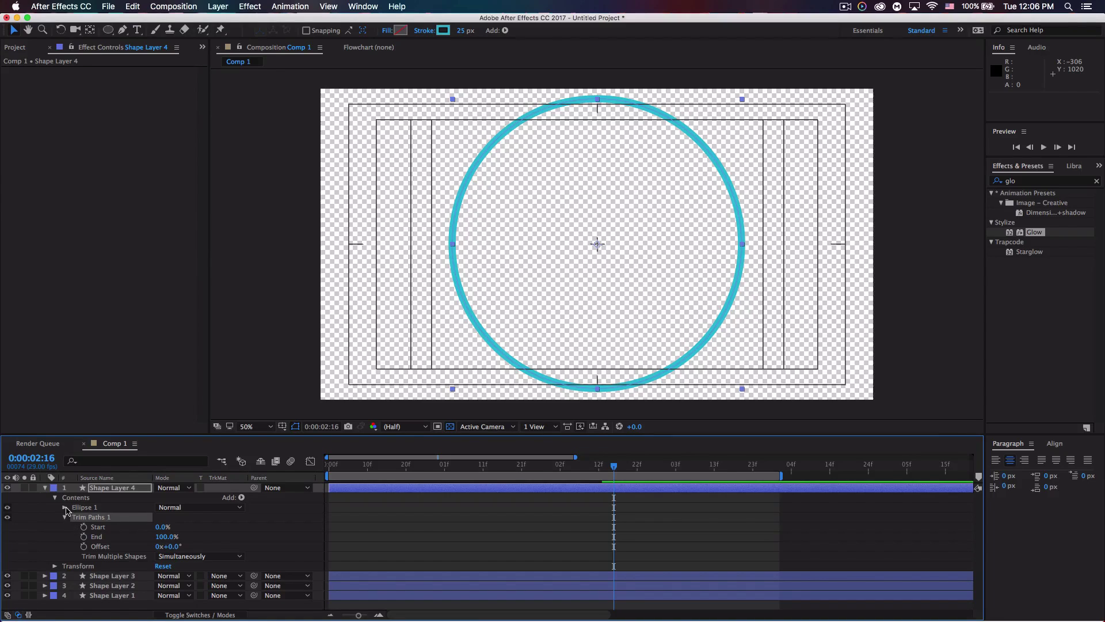
Step: Set the line cap of the large cyan ring's stroke to Round Cap
click(64, 507)
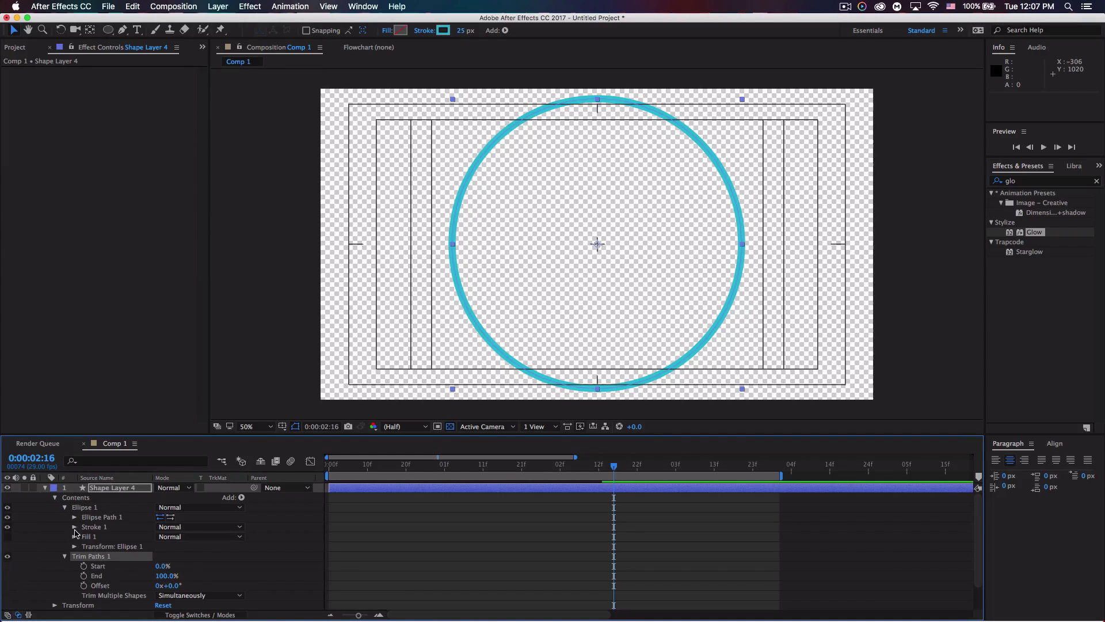
click(75, 526)
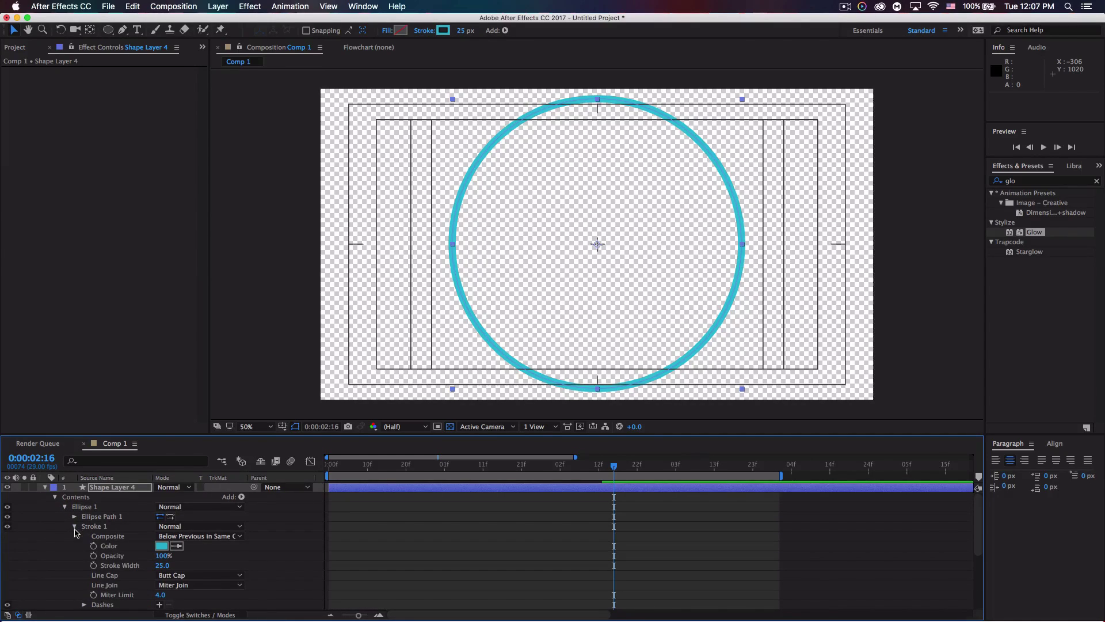
click(177, 575)
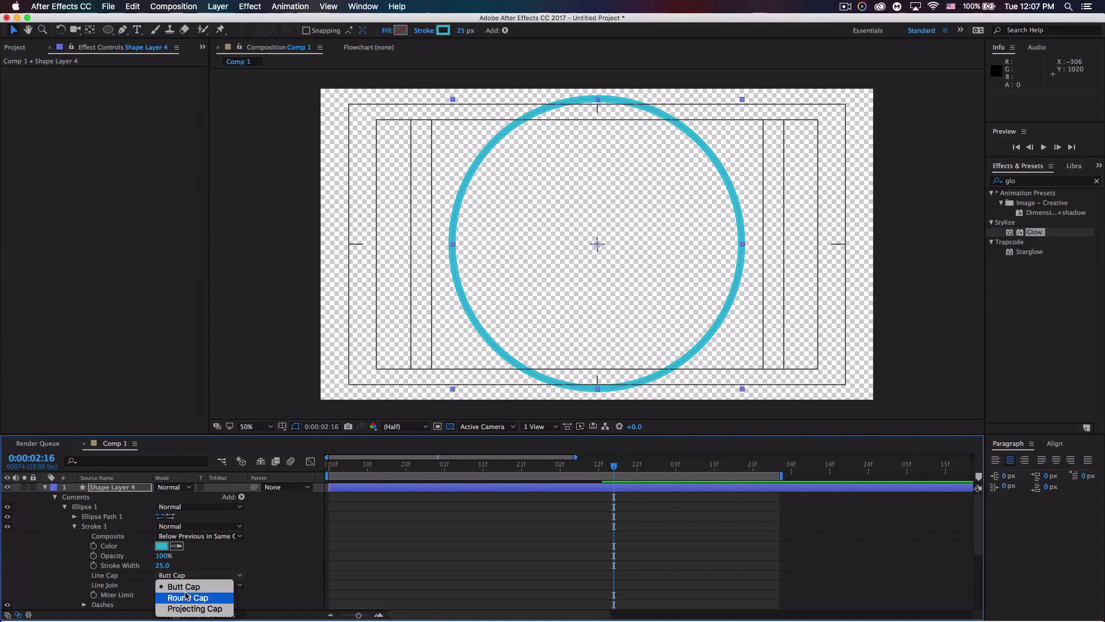
click(185, 593)
Step: Add dashes to the large cyan ring's stroke with Dash 124 and Offset 17
scroll(252, 580, down, 2)
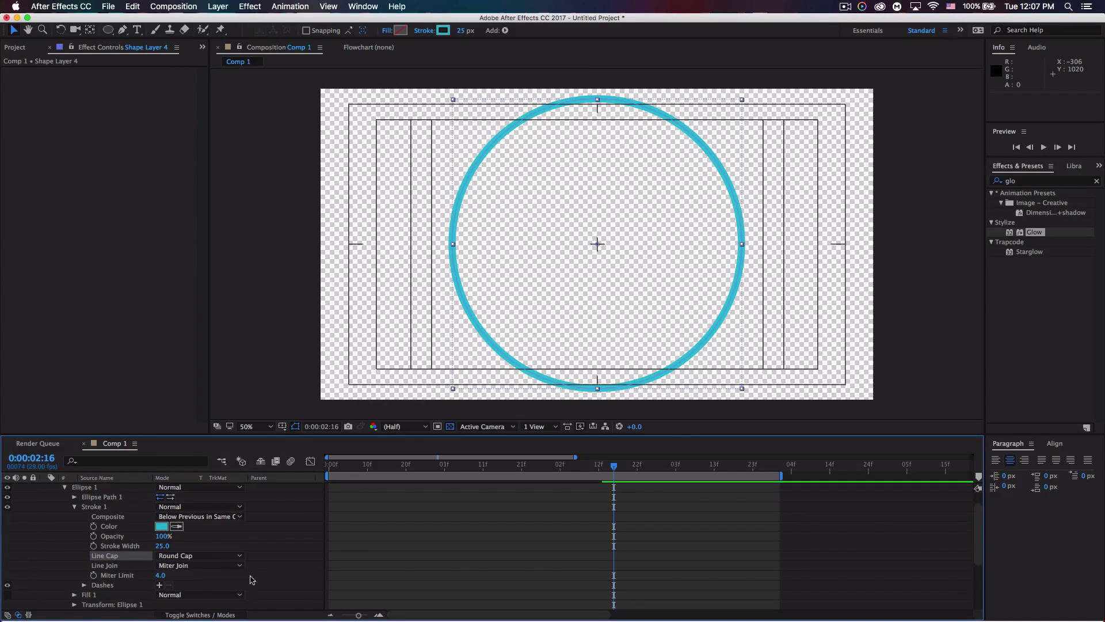
click(160, 585)
scroll(204, 571, down, 3)
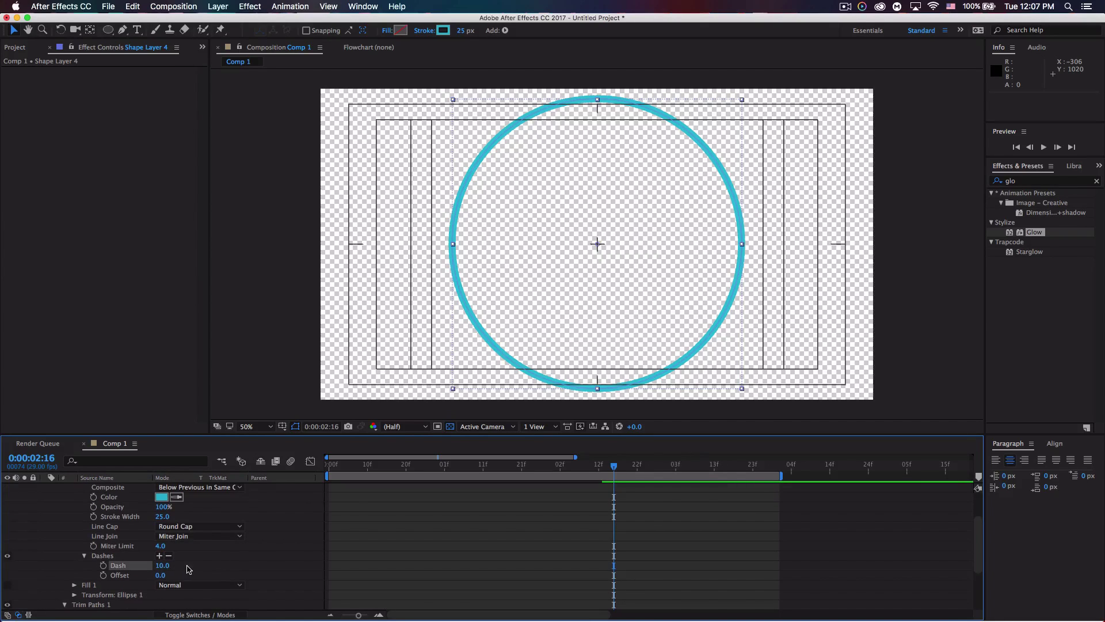
mouse_move(164, 576)
mouse_down()
mouse_move(238, 560)
mouse_move(227, 563)
mouse_up()
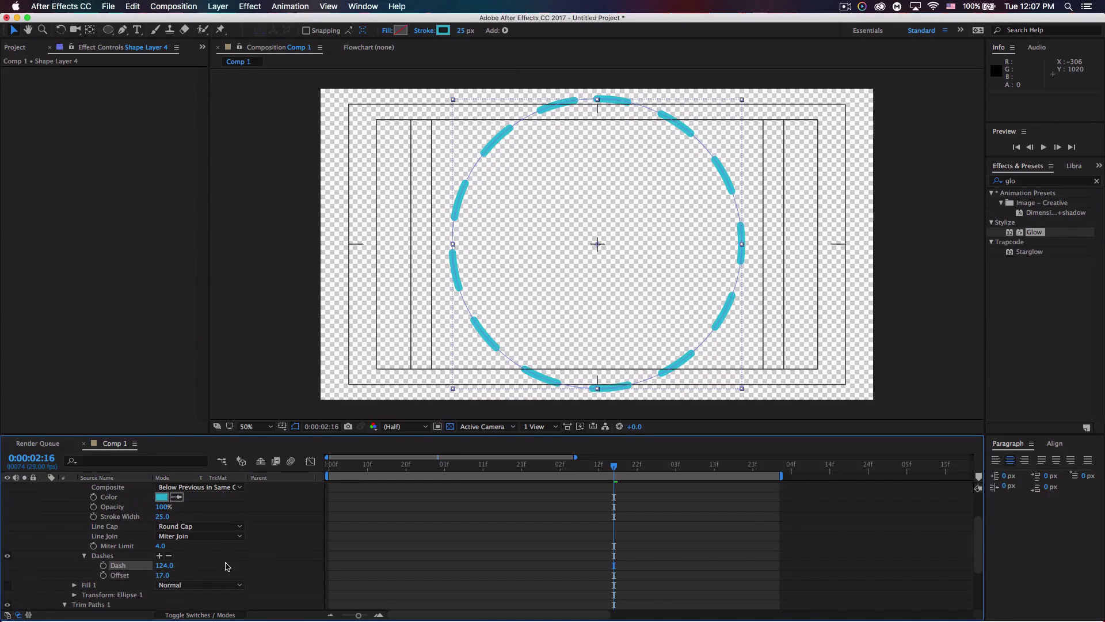
Step: Try another dash offset on the cyan ring and undo it, then set its Dash value to 114
mouse_move(162, 575)
mouse_down()
mouse_move(250, 576)
mouse_move(171, 580)
mouse_up()
key(super+z)
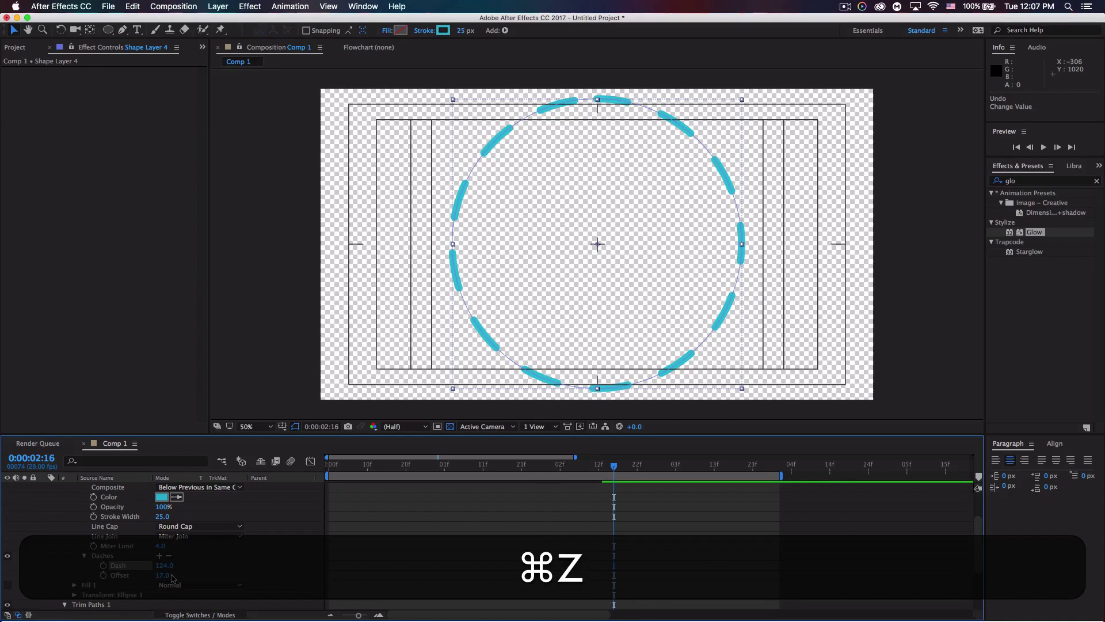
click(165, 565)
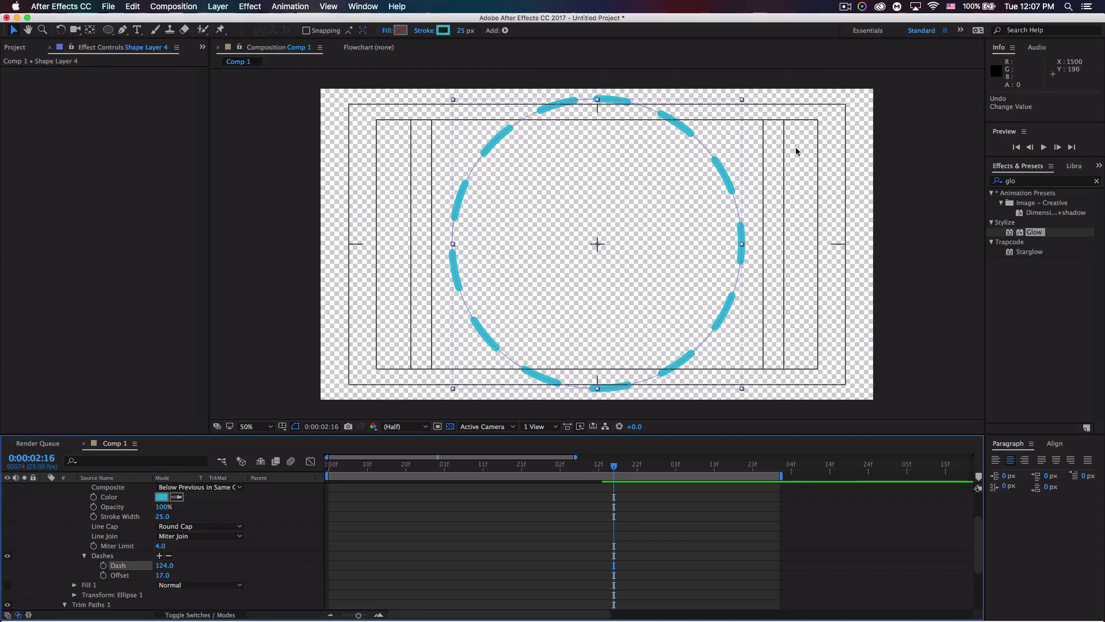
click(927, 180)
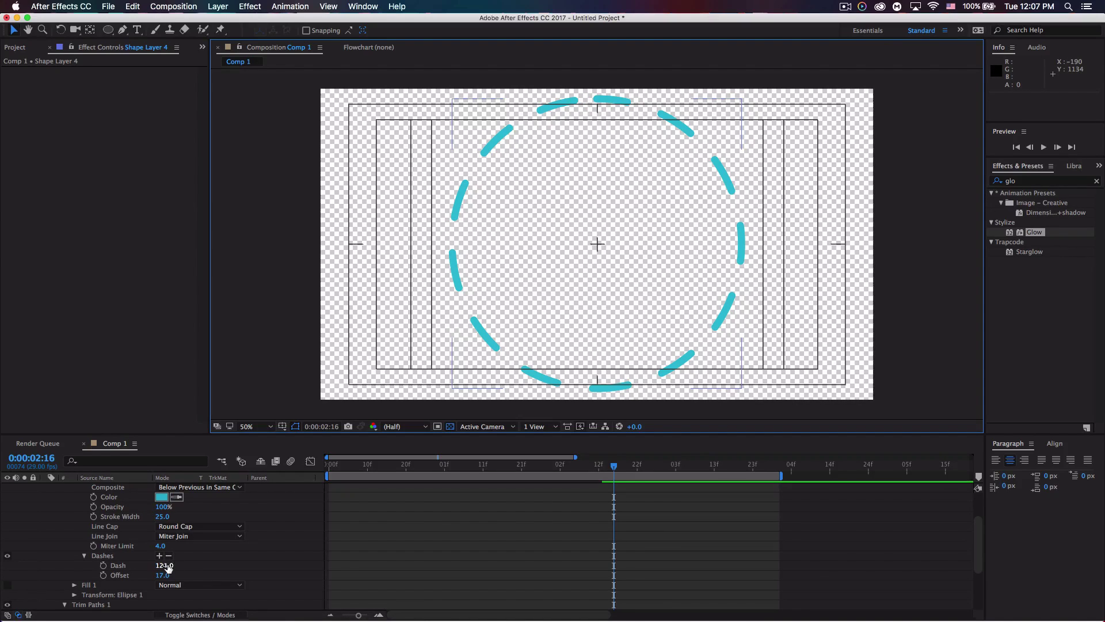
drag(168, 568, 162, 566)
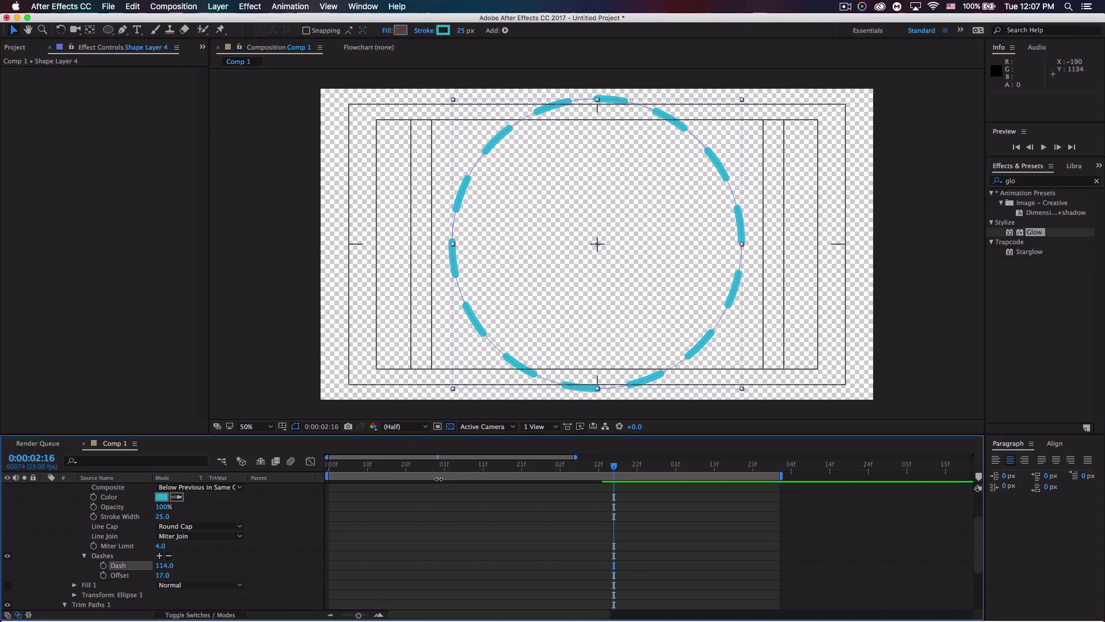
click(907, 324)
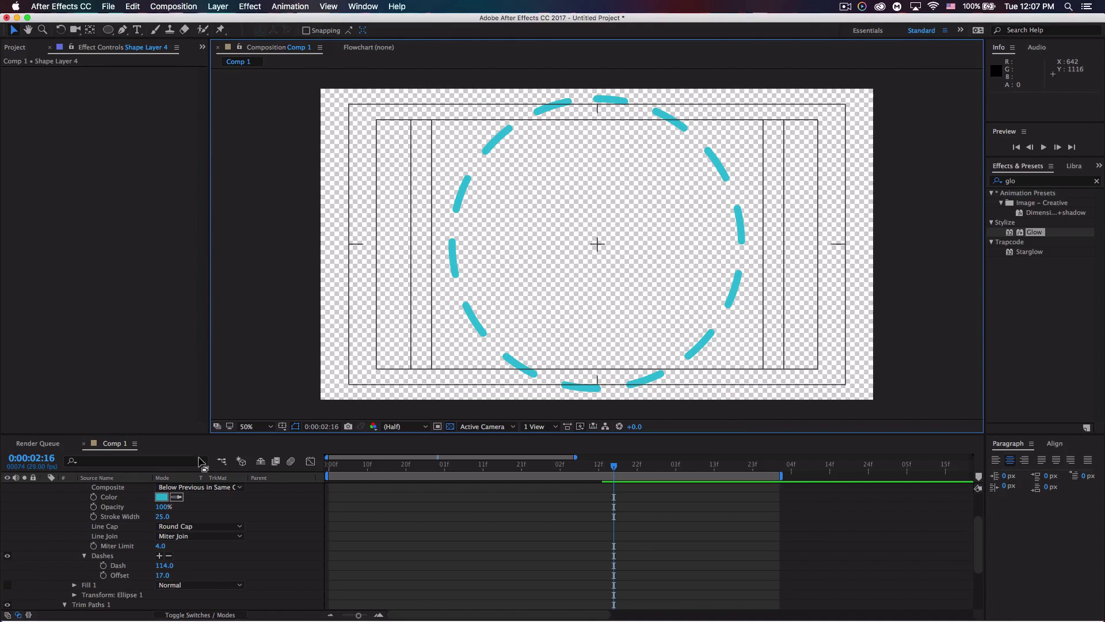
Step: Copy the Glow effect from Shape Layer 1 and paste it onto the dashed cyan ring's layer, Shape Layer 4
scroll(69, 494, up, 2)
click(102, 488)
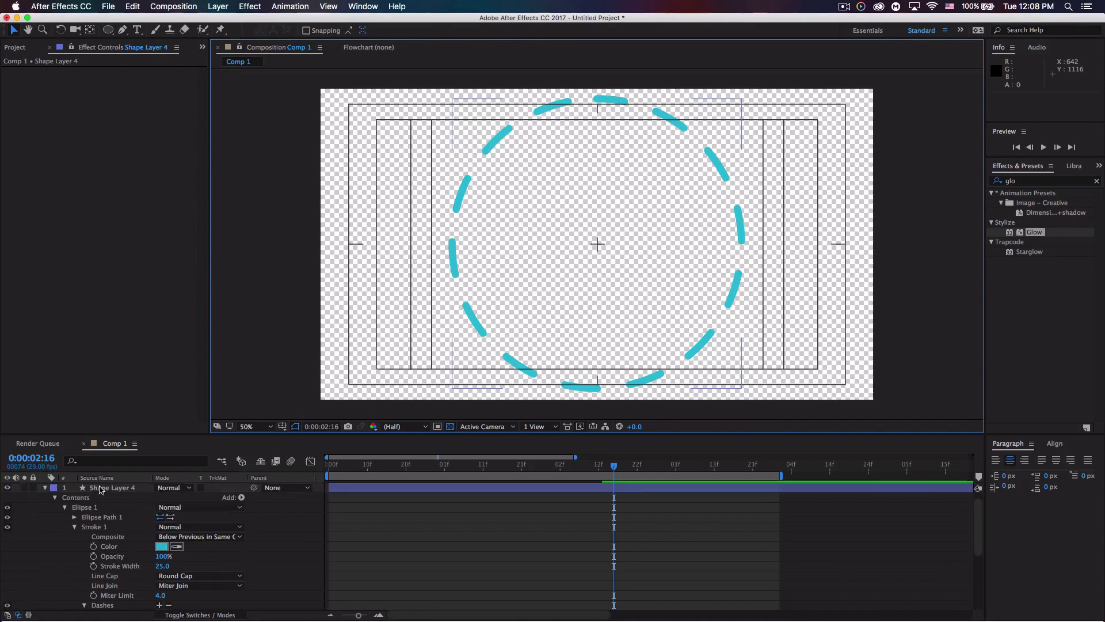
click(46, 488)
click(45, 517)
click(45, 518)
click(115, 518)
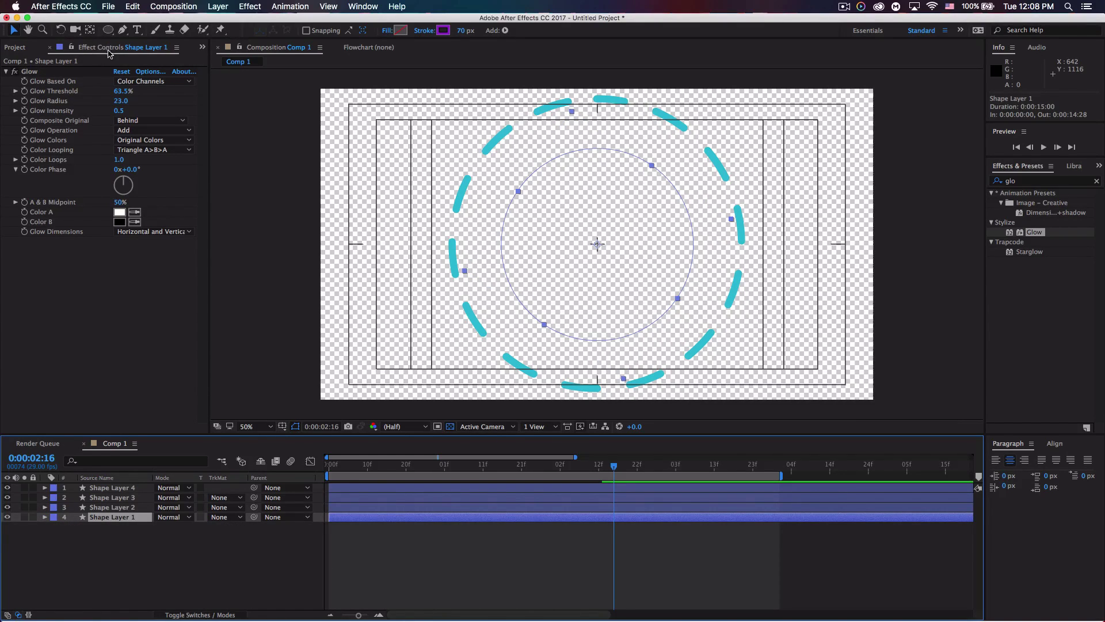
click(32, 73)
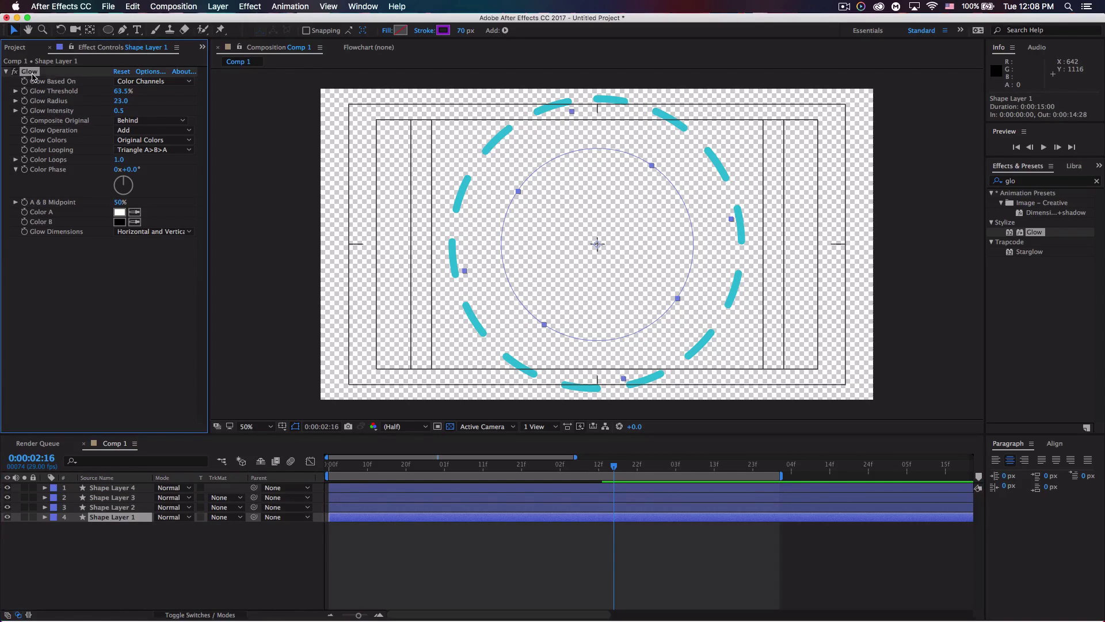
key(super)
key(super+c)
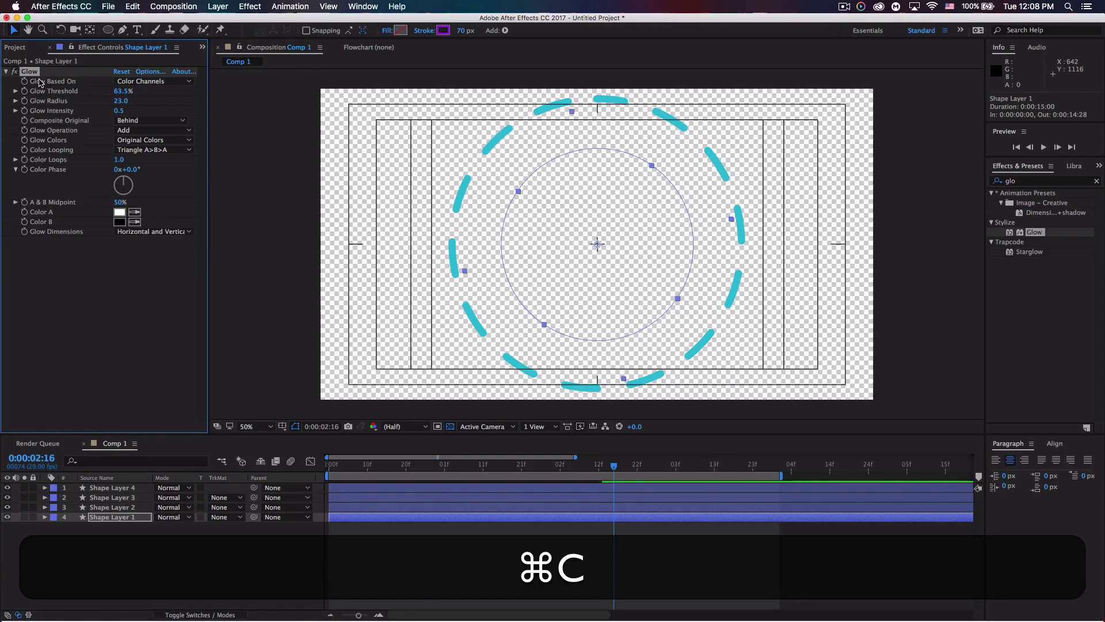
click(114, 488)
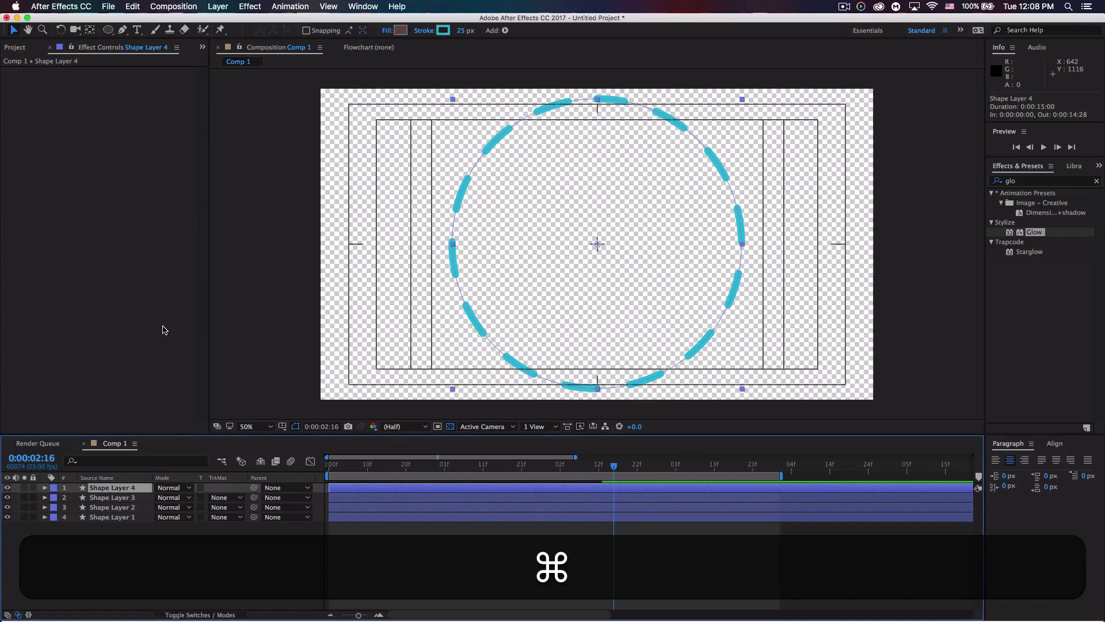
key(super+v)
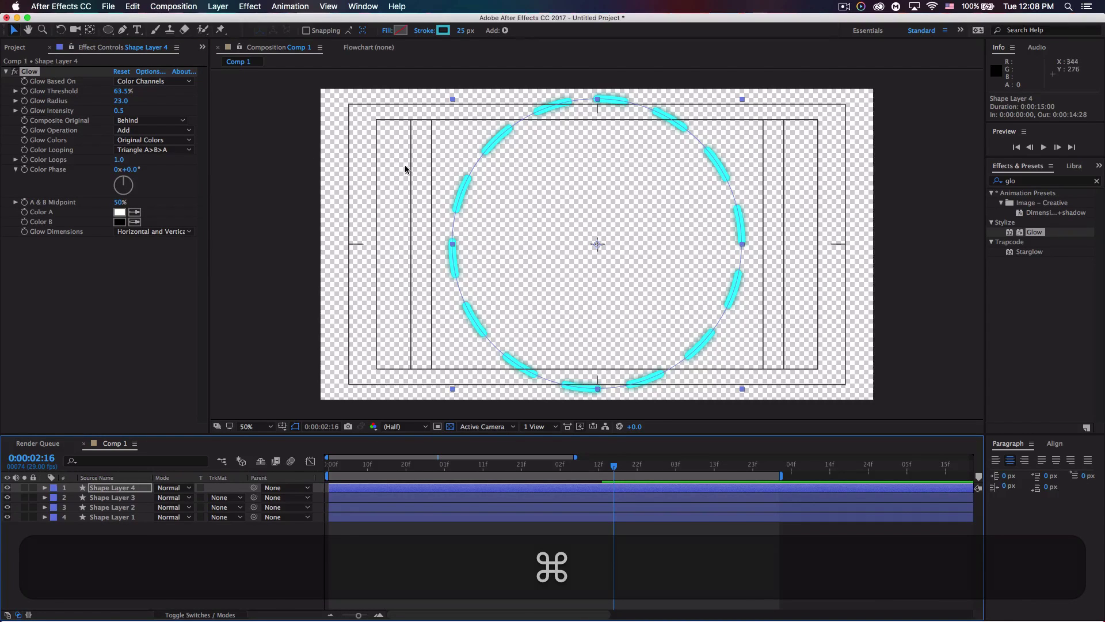
click(213, 304)
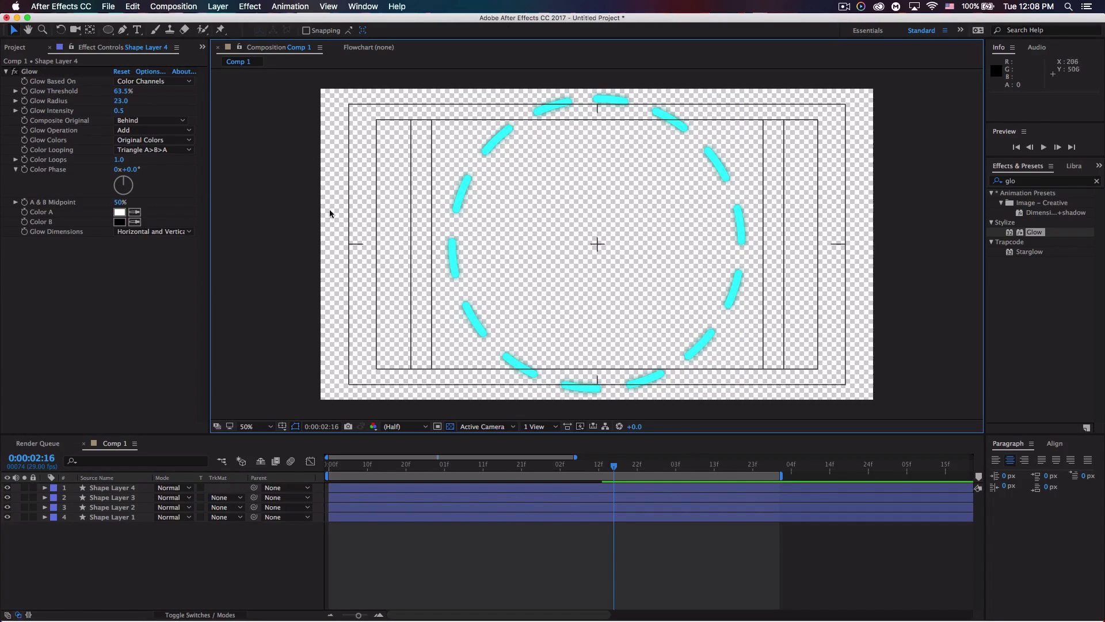
Step: Keyframe Shape Layer 4's Trim Paths End at 0% at 0:00:00:00 and add a second End keyframe at 0:00:01:01
drag(474, 465, 320, 465)
click(79, 489)
click(45, 488)
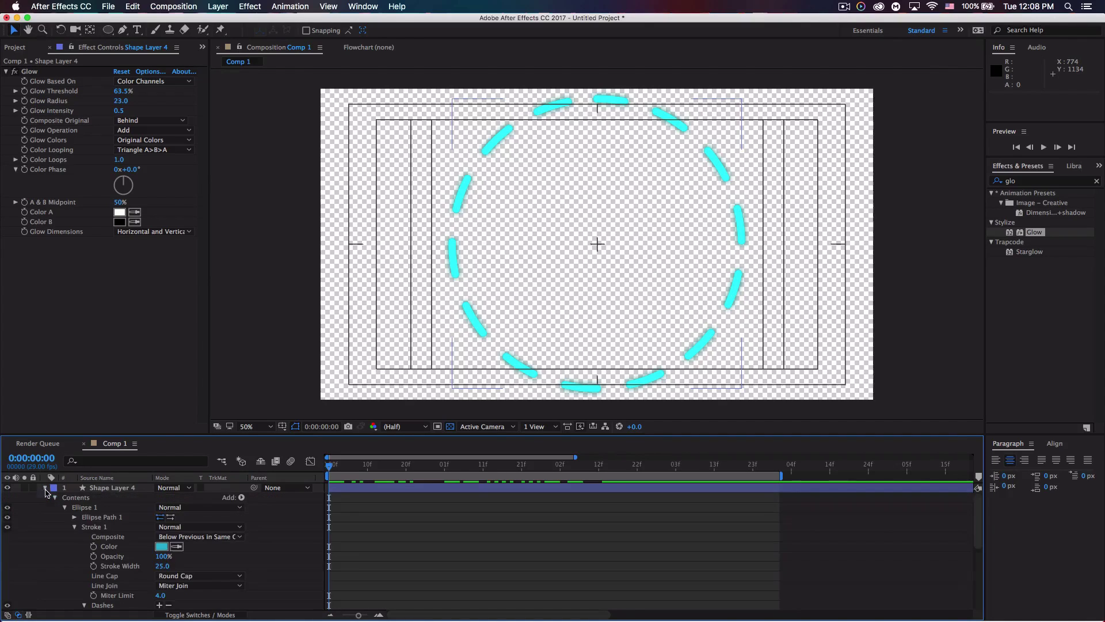
click(65, 508)
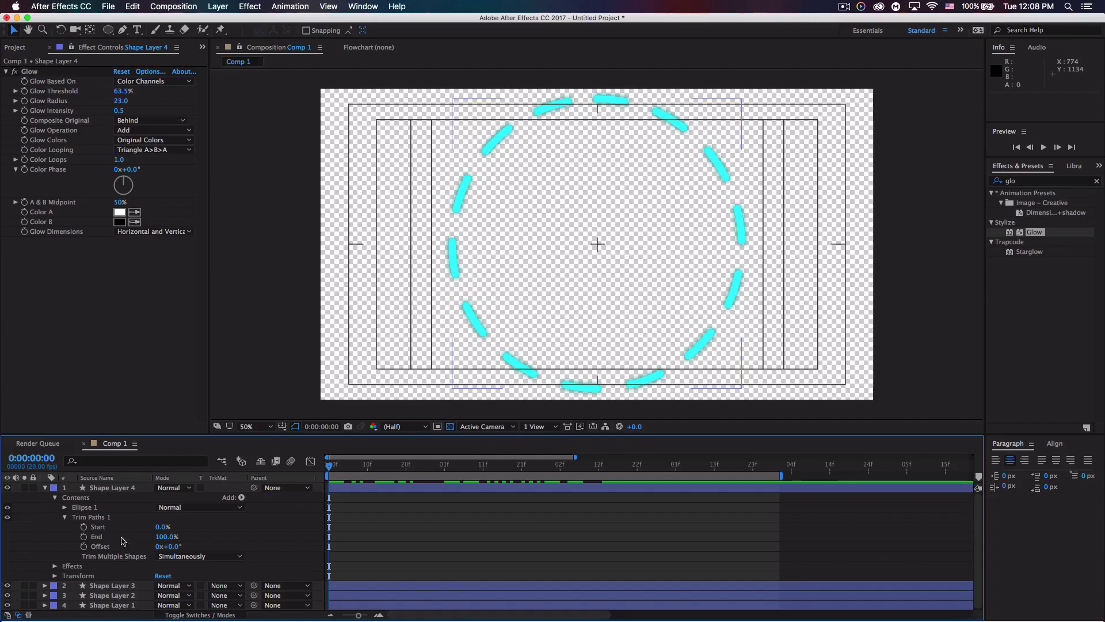
drag(163, 537, 62, 538)
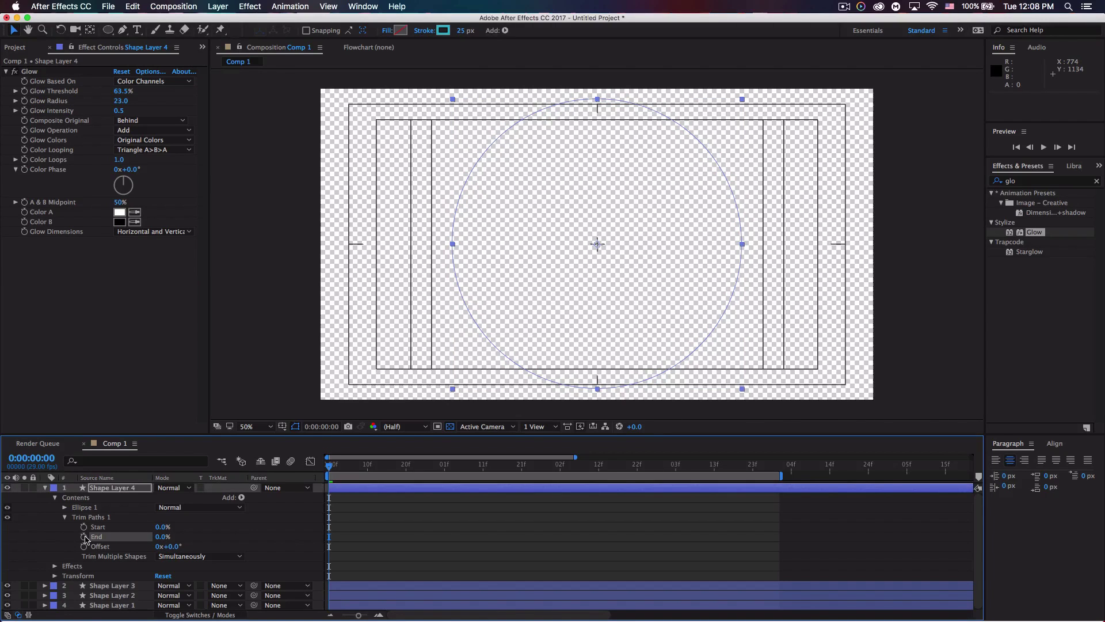
click(84, 537)
drag(330, 467, 445, 465)
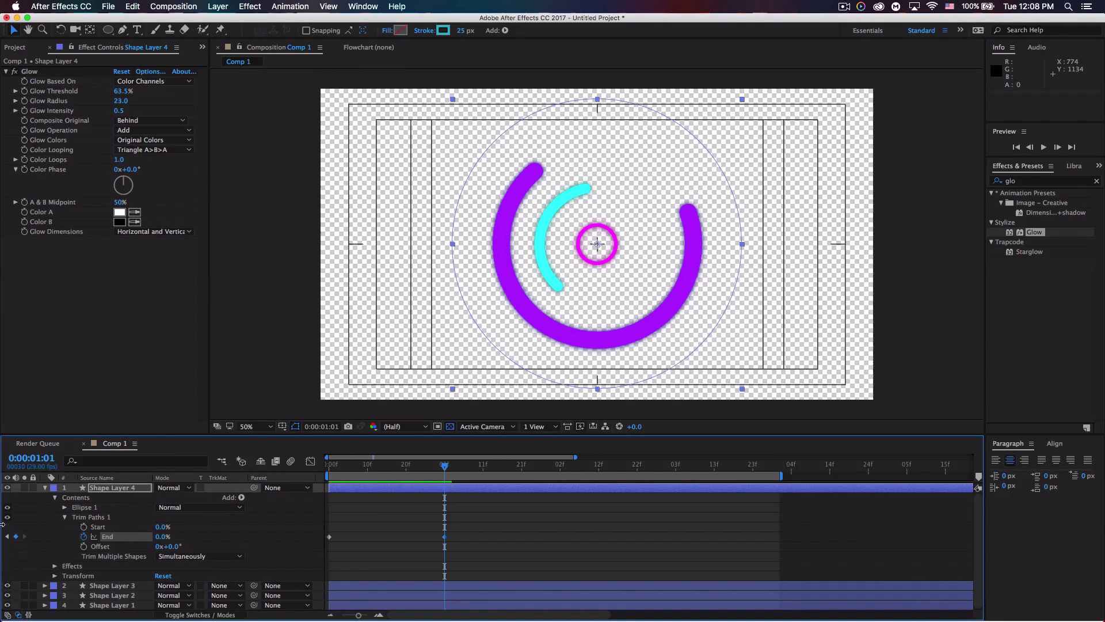
Step: Add keyframes to Shape Layer 4's Trim Paths Start at 0:00:01:01 and 0:00:02:02
click(83, 526)
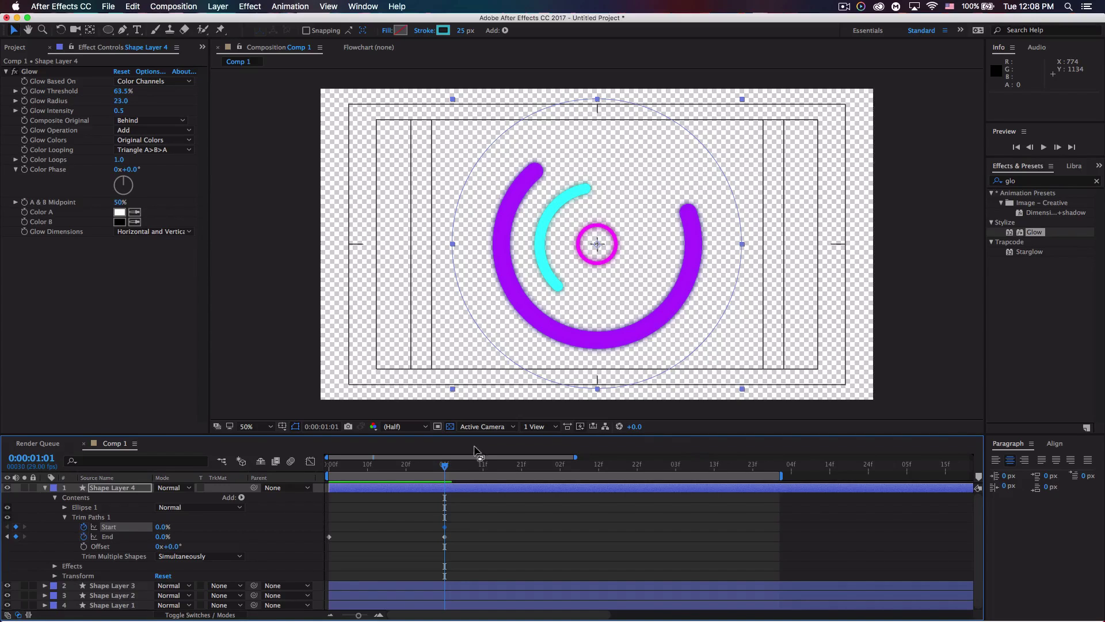
drag(448, 467, 560, 474)
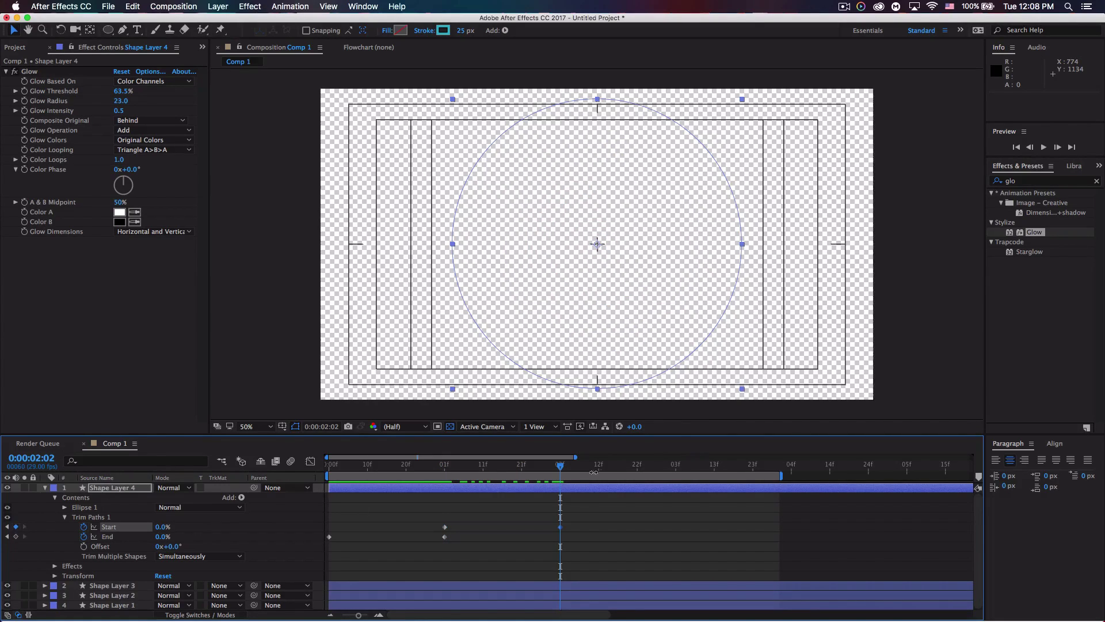
Step: Set the Trim Paths End of the dashed ring to 100% at 0:00:01:01
drag(562, 467, 445, 468)
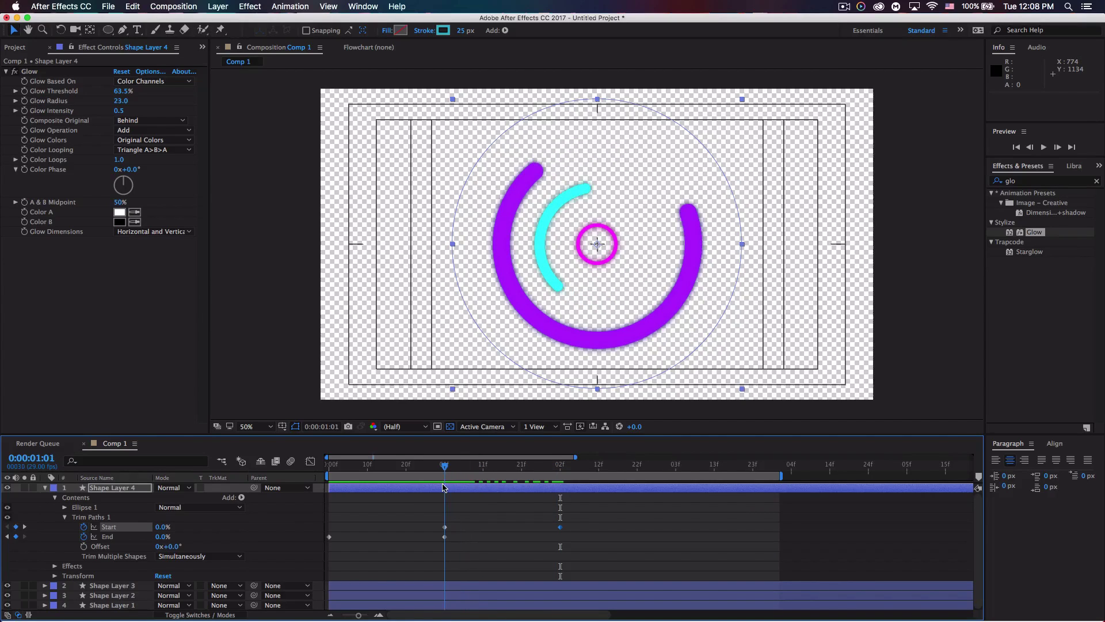
drag(161, 538, 164, 541)
click(164, 542)
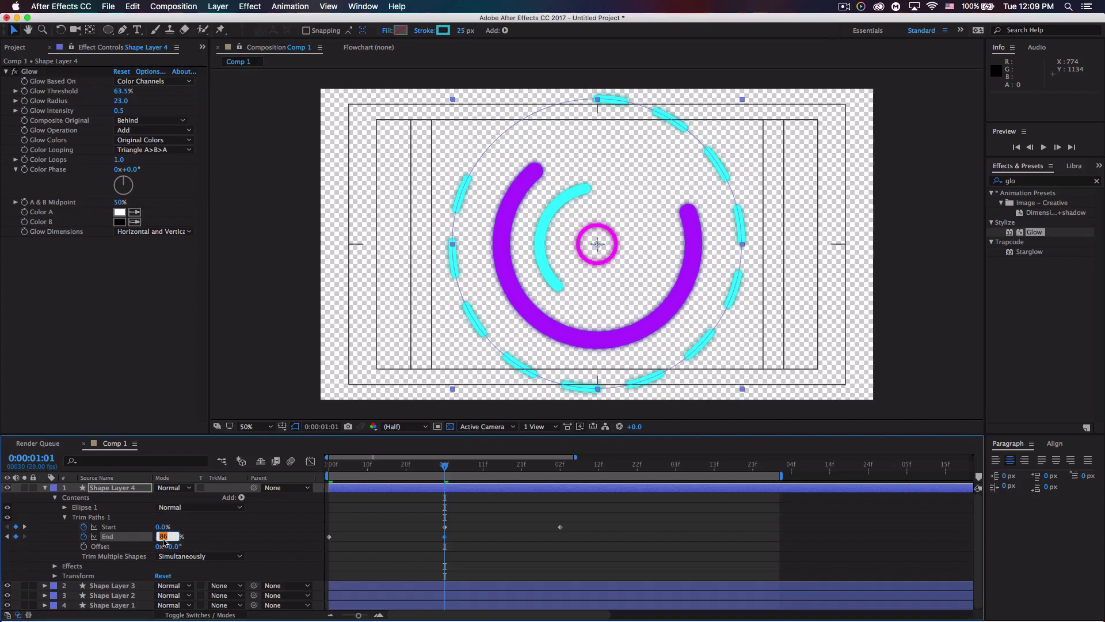
text(100)
key(Return)
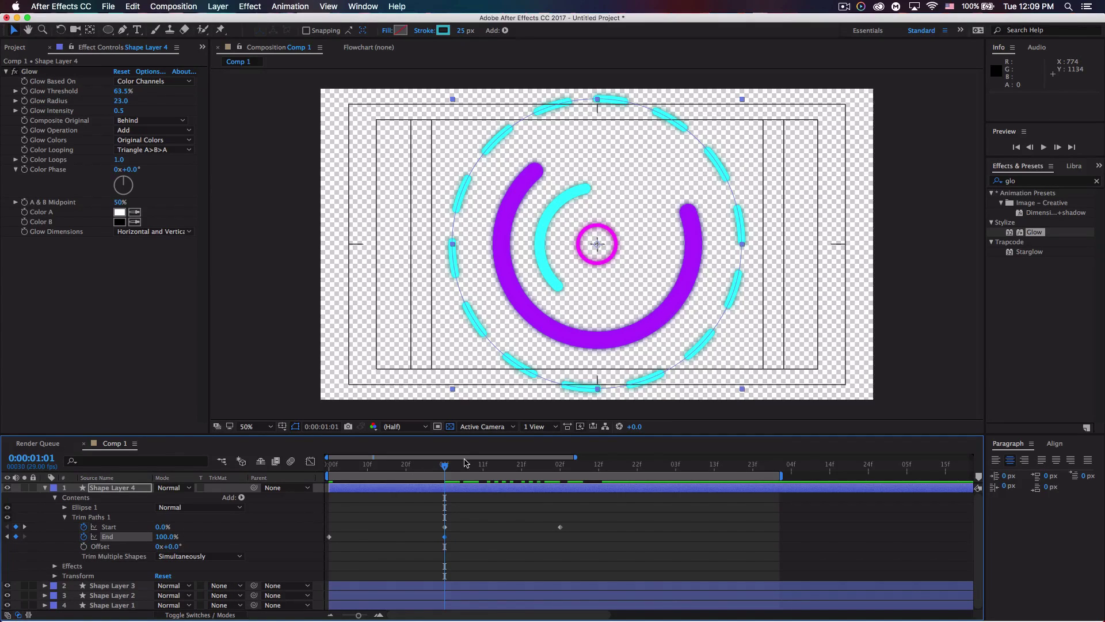
Step: Set the dashed ring's Trim Paths Start to 100% at 0:00:02:02 and preview the animation
drag(447, 467, 562, 477)
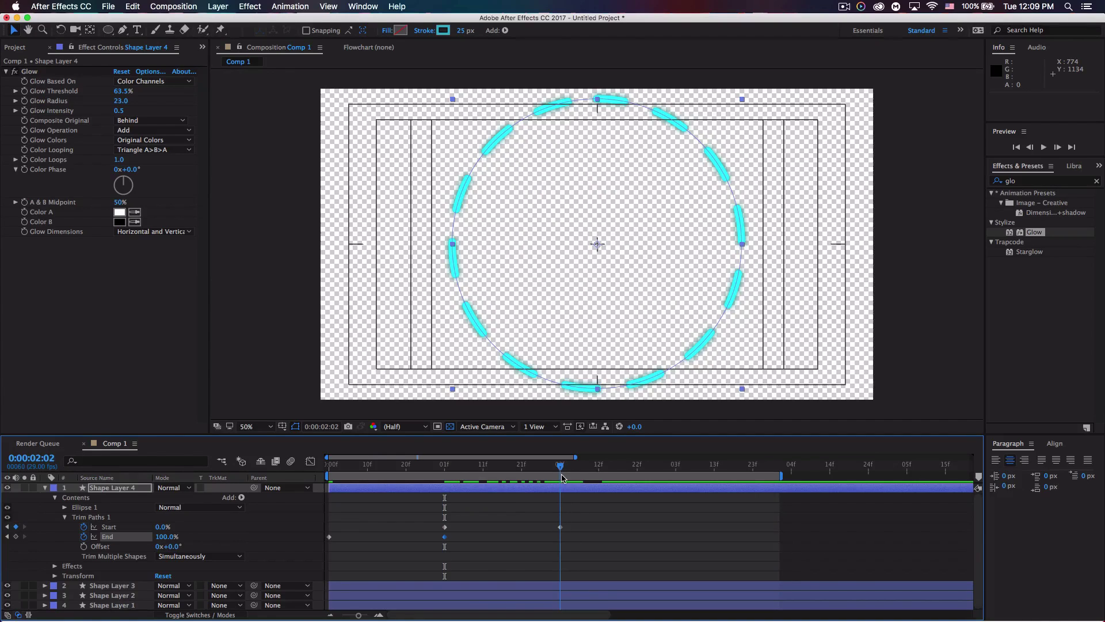
drag(164, 527, 285, 483)
key(space)
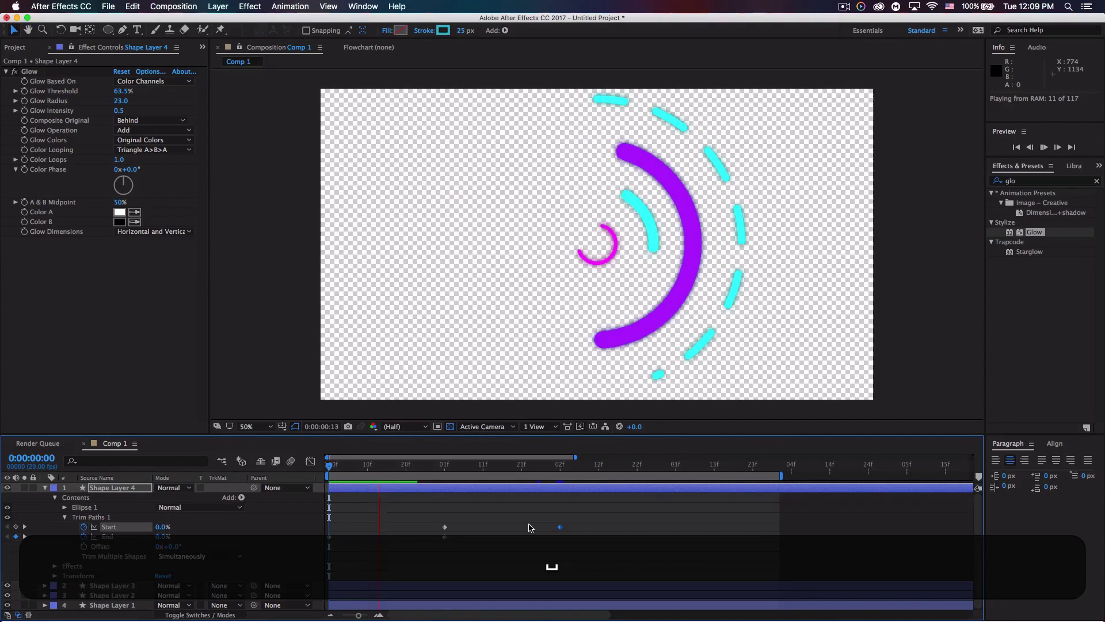
key(space)
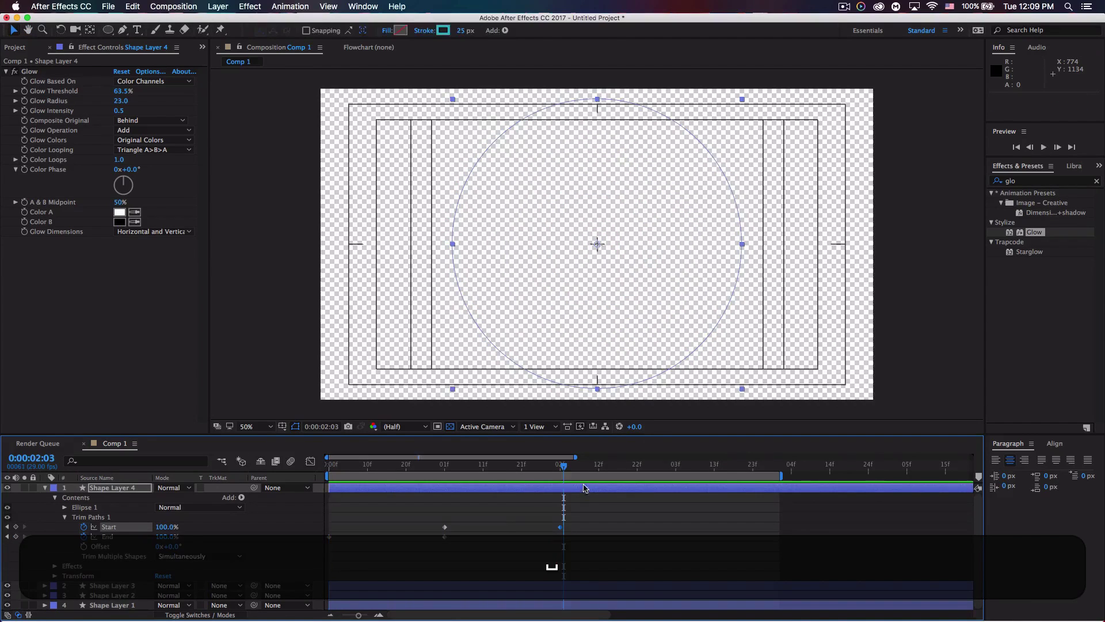
Step: Delete both Trim Paths Start keyframes from the dashed ring's layer
drag(565, 469, 387, 484)
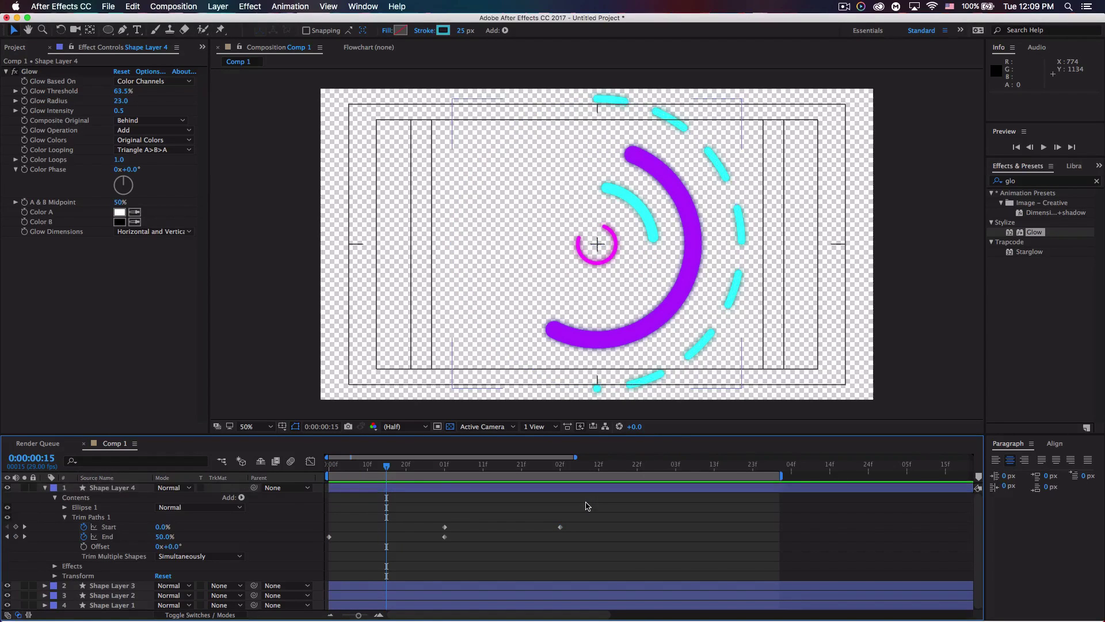
drag(477, 528, 434, 534)
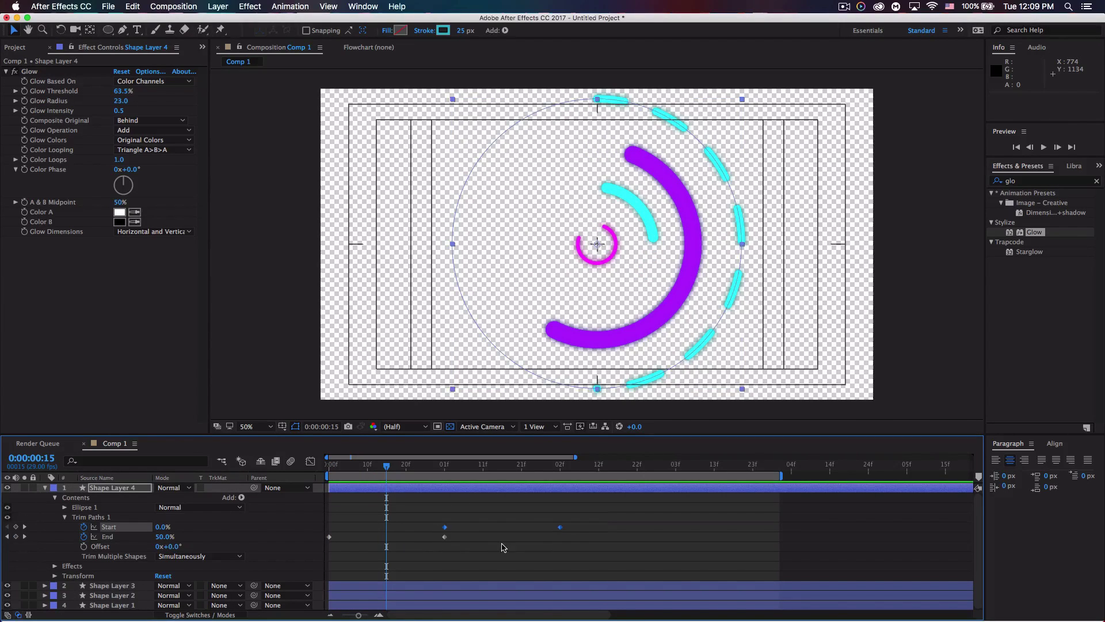
key(BackSpace)
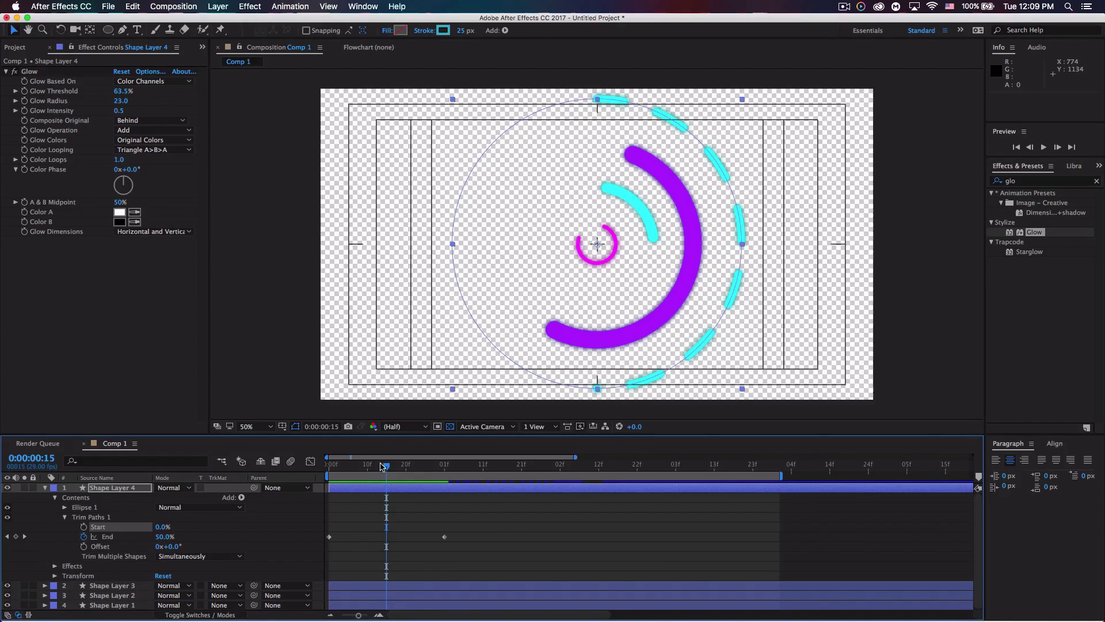
Step: Move the second Trim Paths End keyframe to 0:00:01:11 and preview the dashed ring drawing on
drag(386, 468, 327, 470)
key(space)
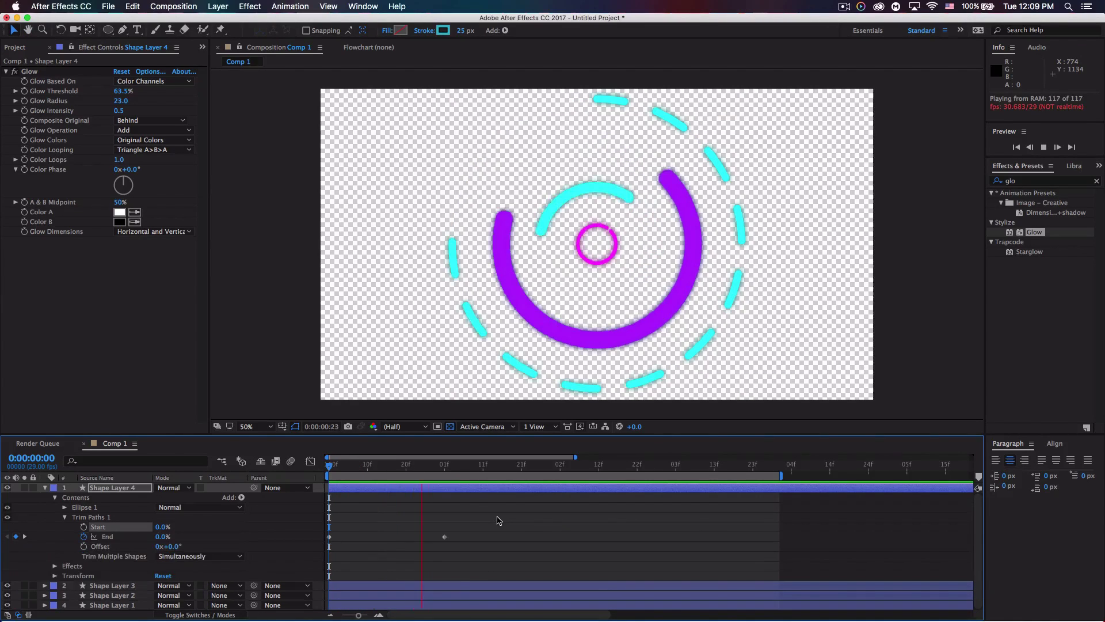
key(space)
drag(444, 537, 484, 538)
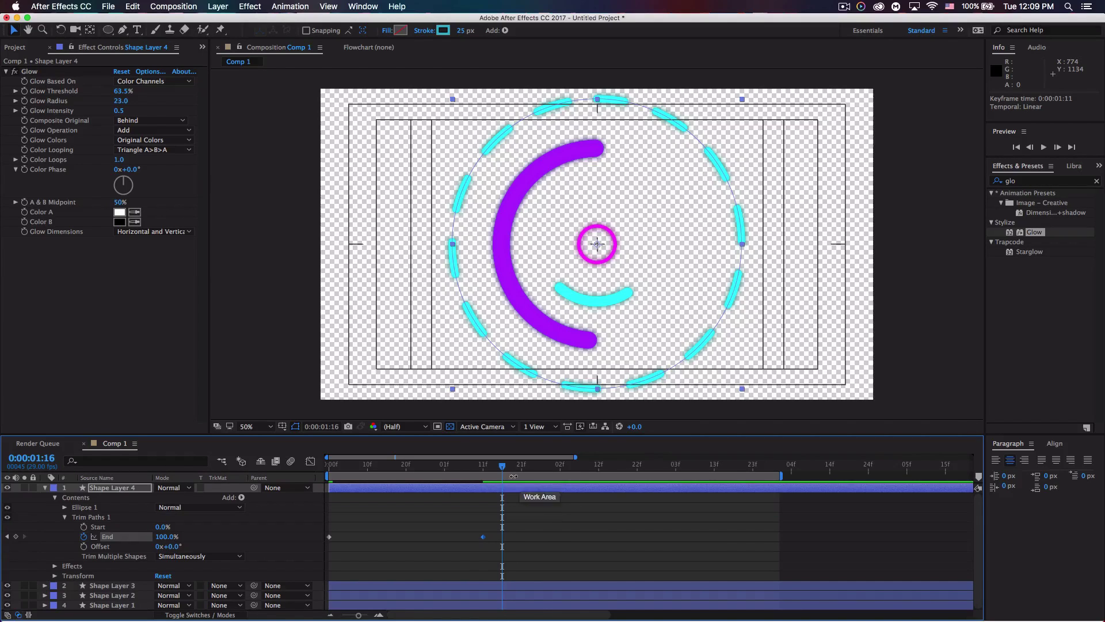
drag(502, 467, 309, 483)
key(space)
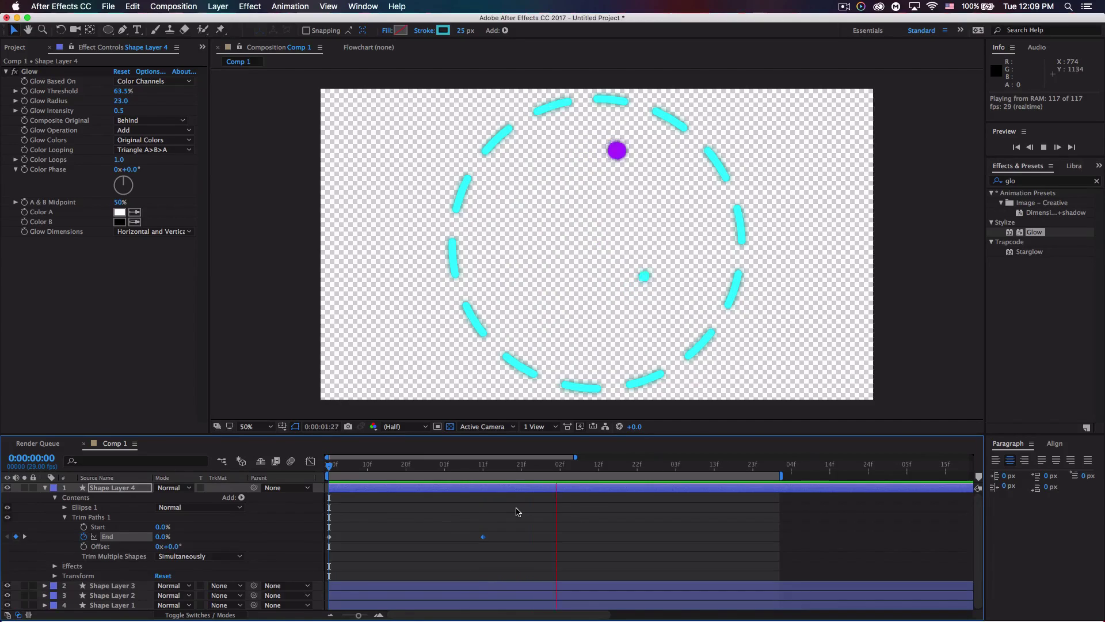
key(space)
Step: Apply Easy Ease to both Trim Paths End keyframes of the dashed ring
drag(577, 470, 333, 473)
drag(500, 554, 339, 524)
right_click(484, 539)
mouse_move(576, 611)
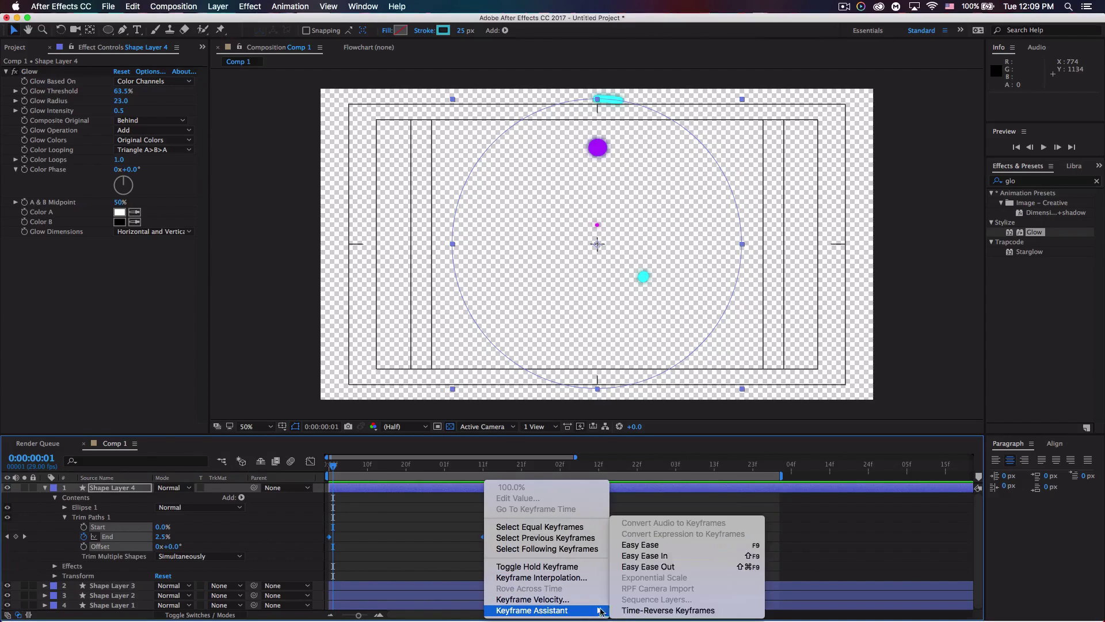
click(648, 550)
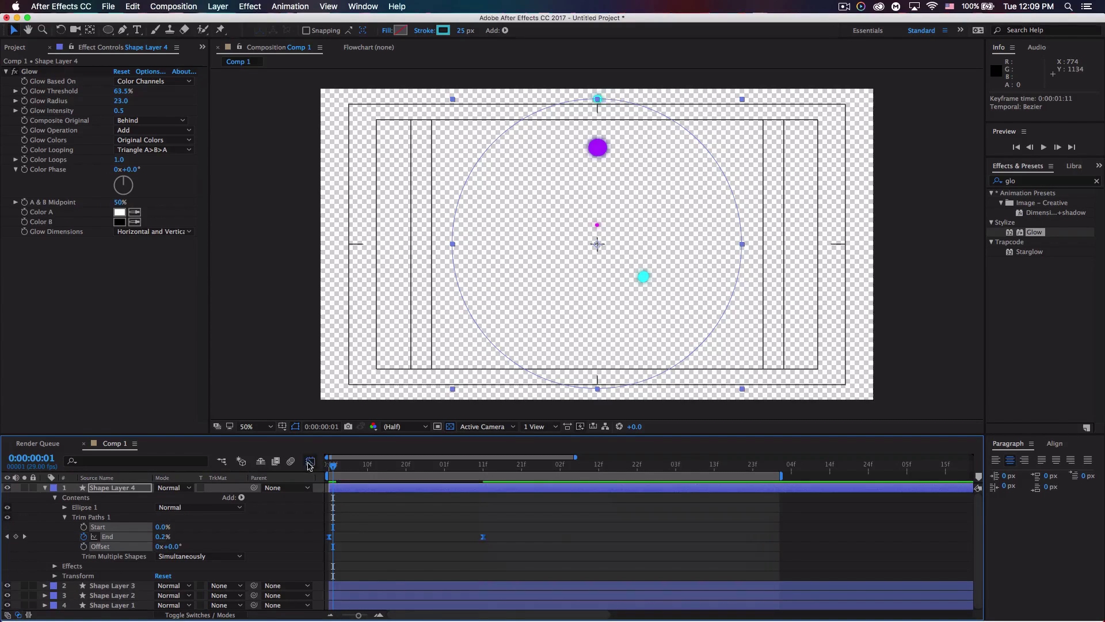
Step: Adjust the End keyframes' speed curve in the Graph Editor by lengthening the last keyframe's ease, and preview the animation
click(310, 461)
click(480, 577)
drag(457, 581, 424, 583)
click(311, 461)
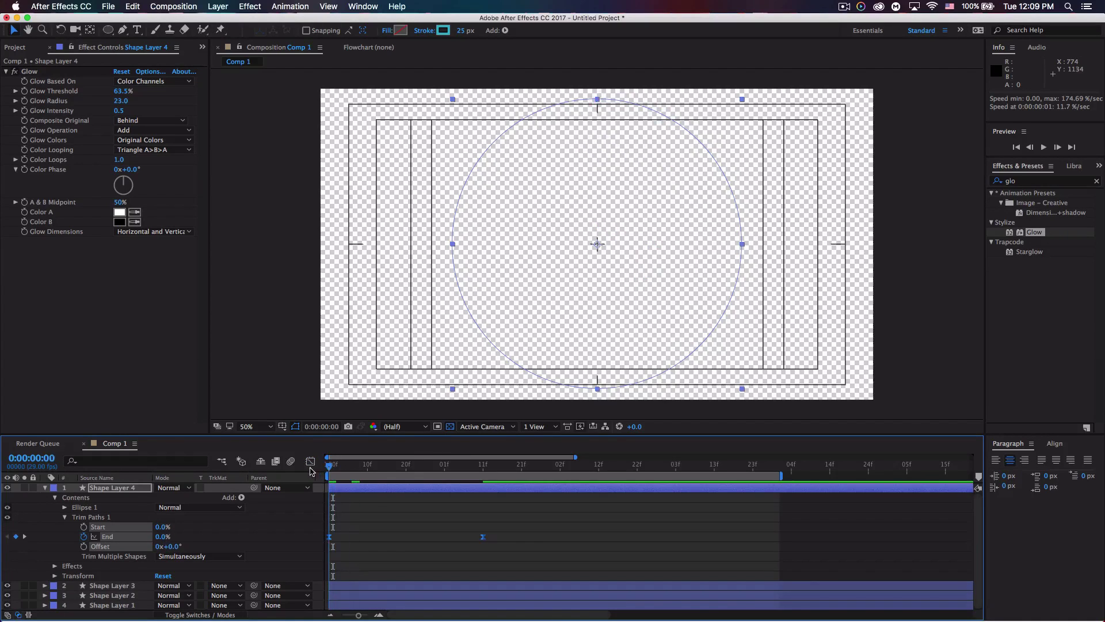
key(space)
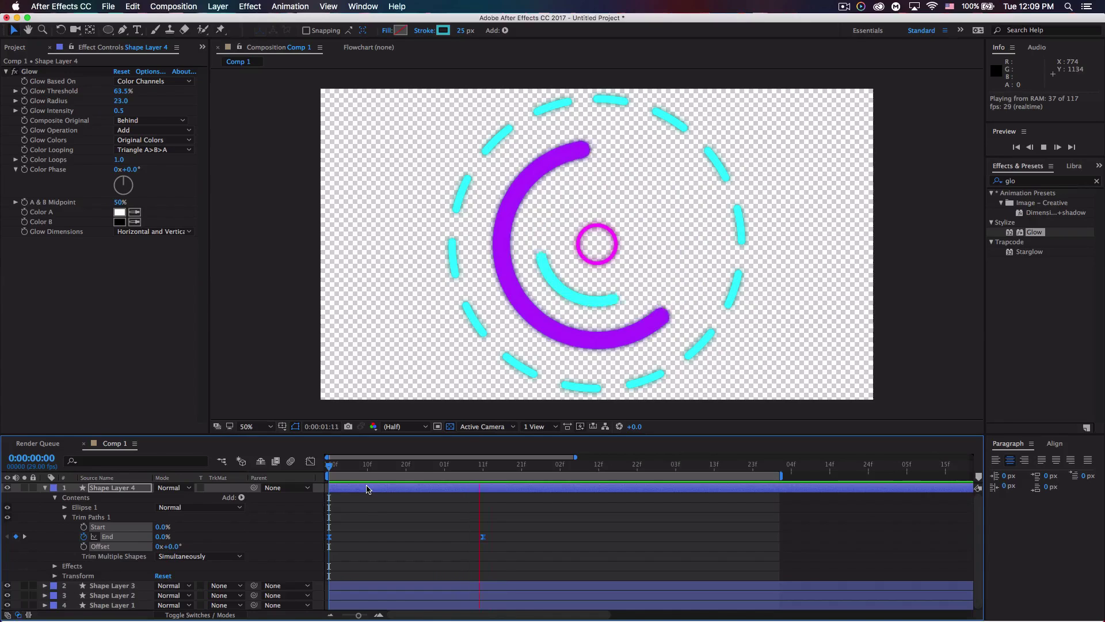
key(space)
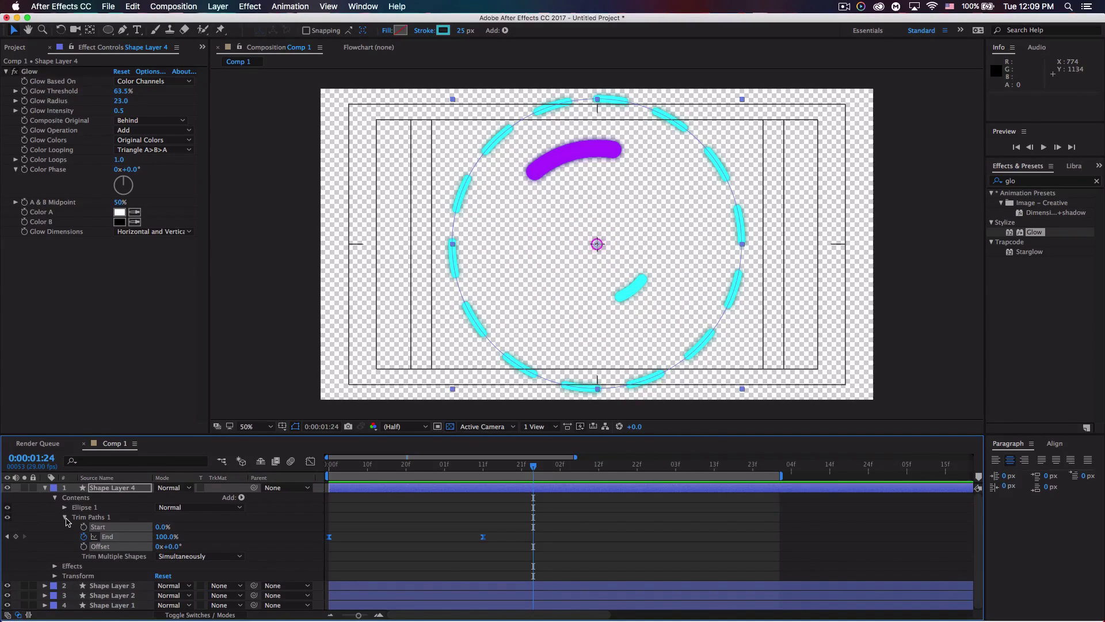
Step: Add Scale and Rotation keyframes to Shape Layer 4's Transform properties at 0:00:02:02
click(65, 517)
click(55, 498)
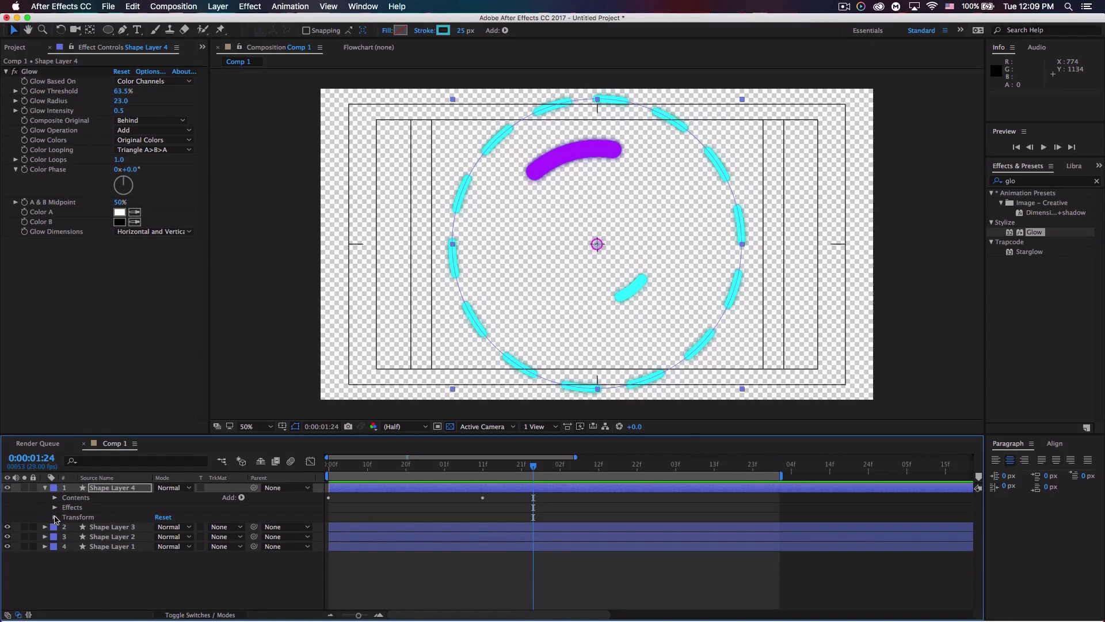
click(55, 517)
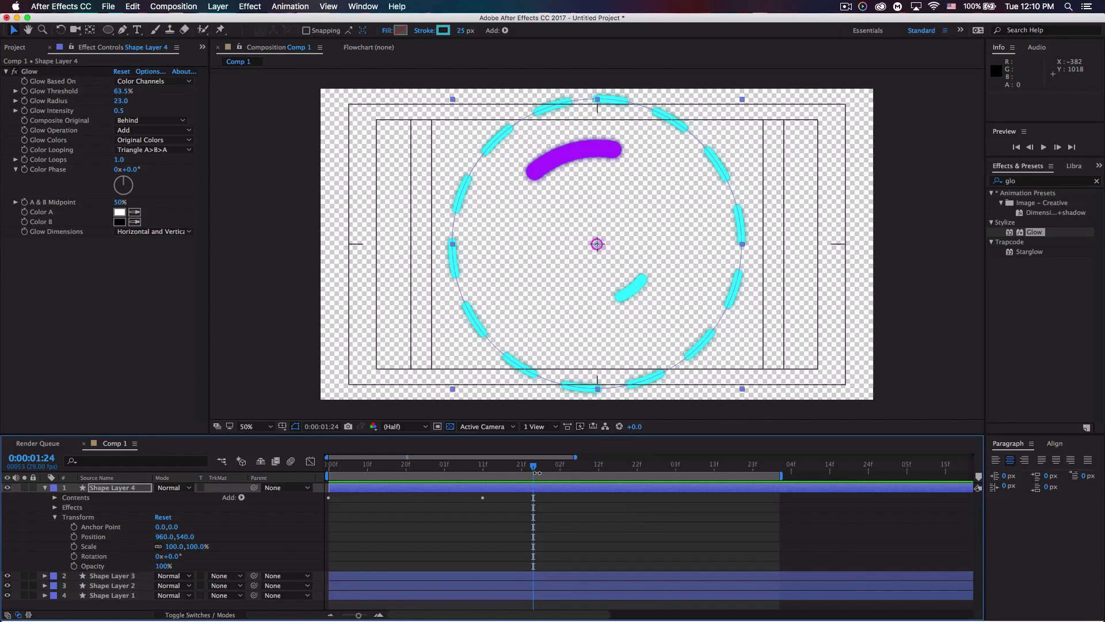
drag(534, 469, 562, 473)
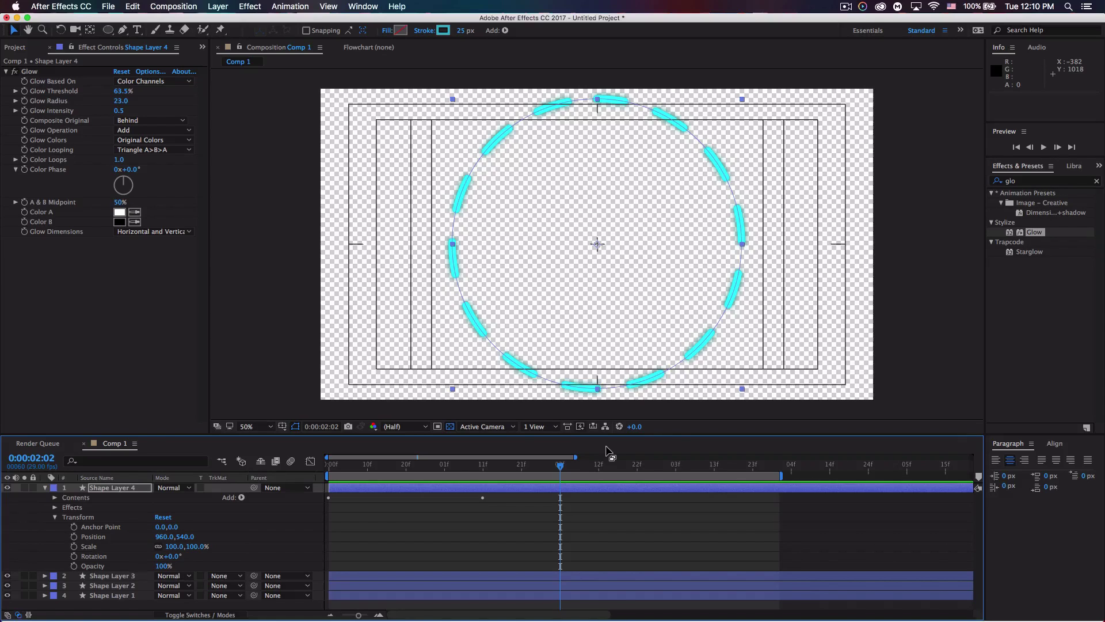
click(74, 547)
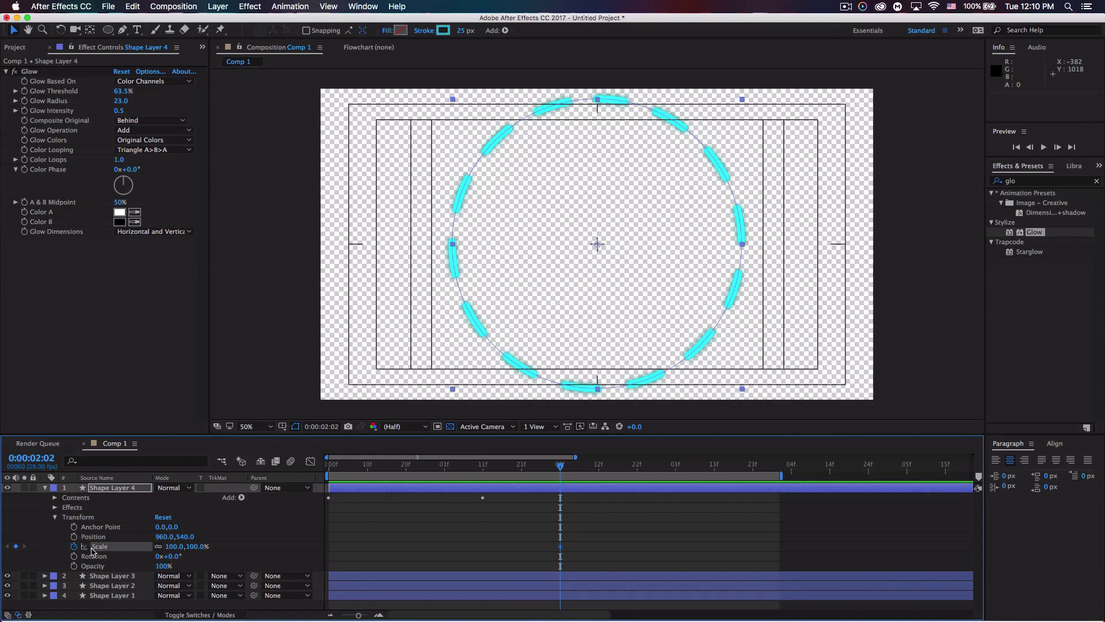
click(74, 556)
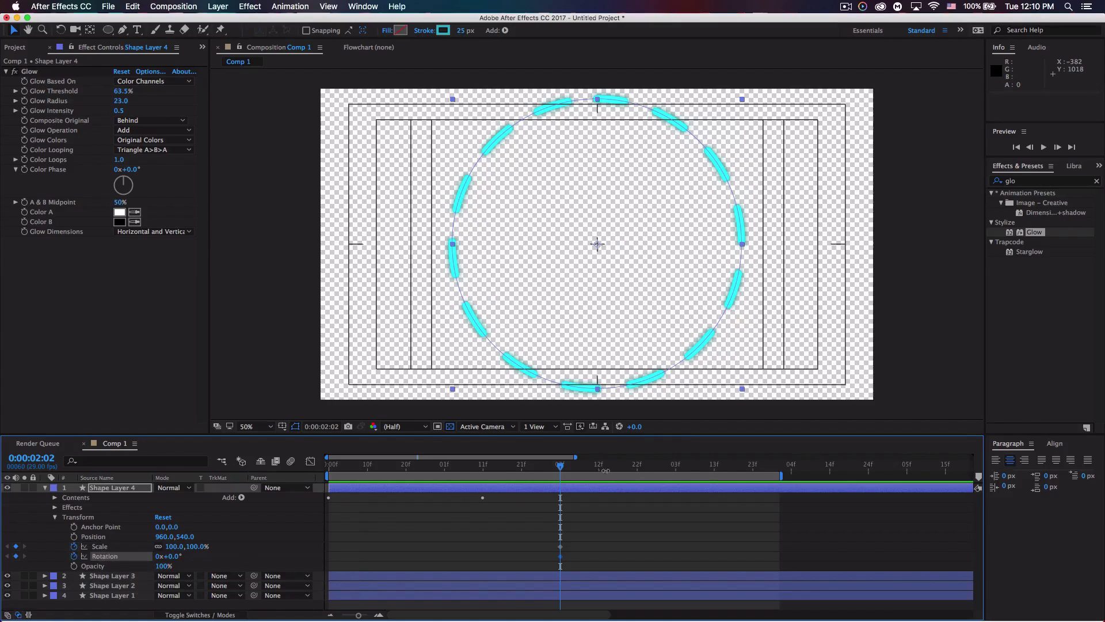
Step: Keyframe the dashed ring's Rotation at 0° at 0:00:00:00 and 143° at 0:00:02:02, and preview the spin
drag(562, 468, 305, 495)
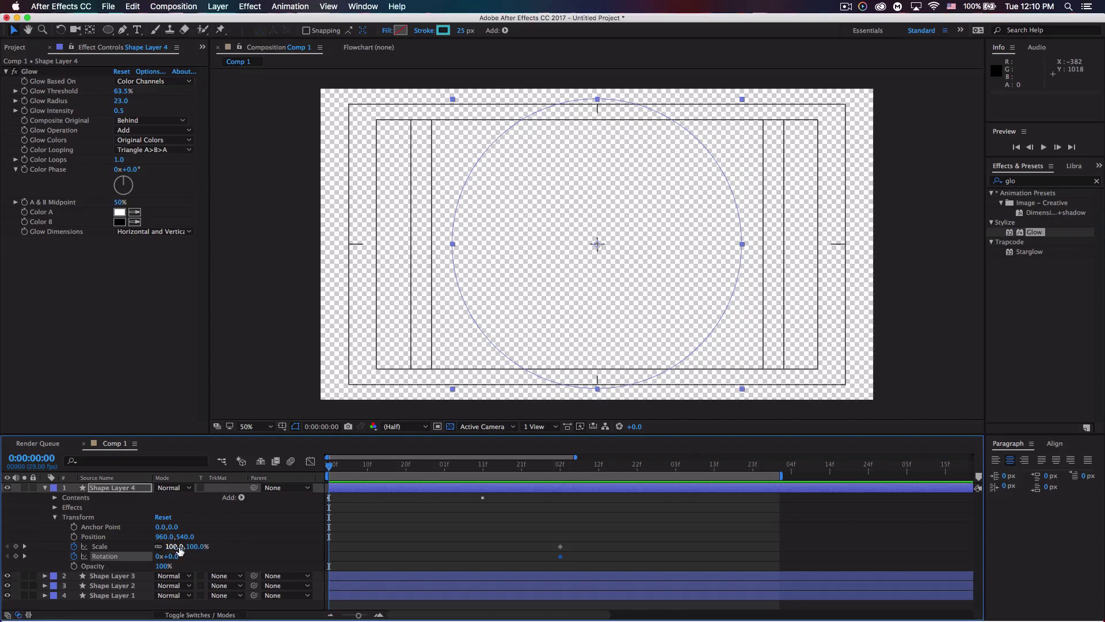
drag(328, 469, 562, 490)
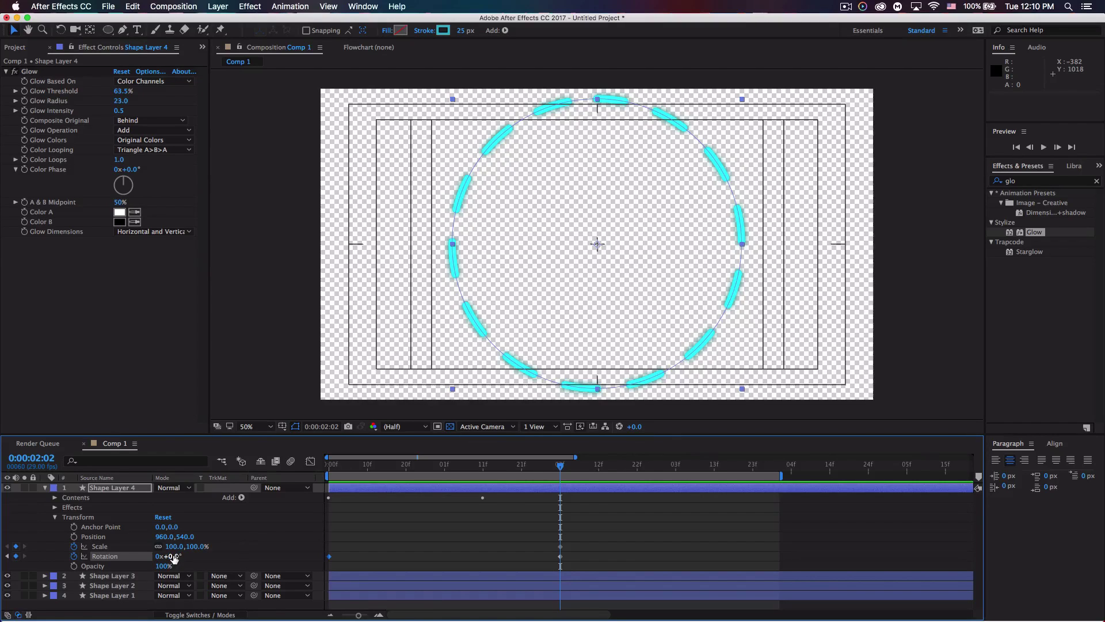
drag(179, 556, 256, 558)
key(space)
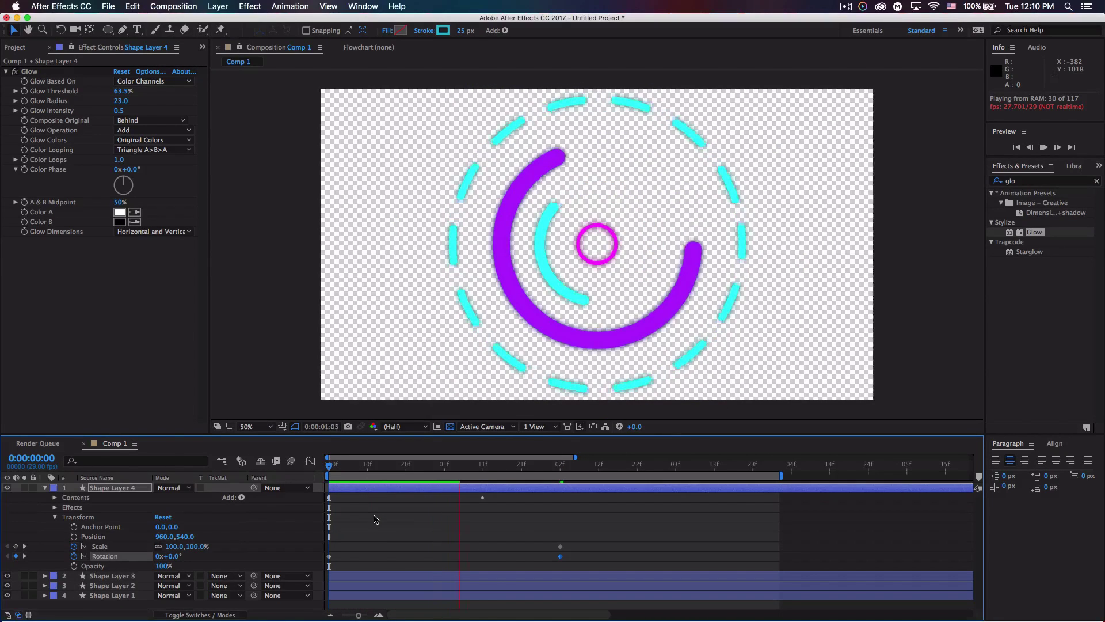
Step: Stop the preview and move the dashed ring's last Rotation keyframe to 0:00:02:13
click(547, 481)
mouse_move(547, 481)
mouse_down()
mouse_move(630, 481)
mouse_move(553, 489)
mouse_move(535, 496)
mouse_move(563, 497)
mouse_move(542, 502)
mouse_up()
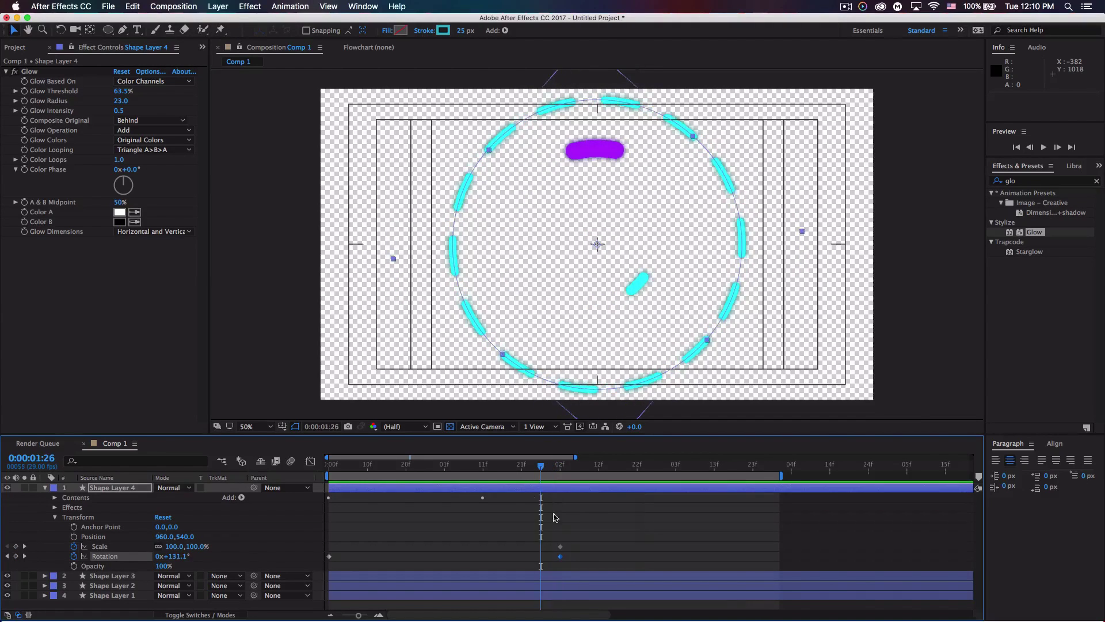
click(572, 556)
drag(561, 556, 601, 557)
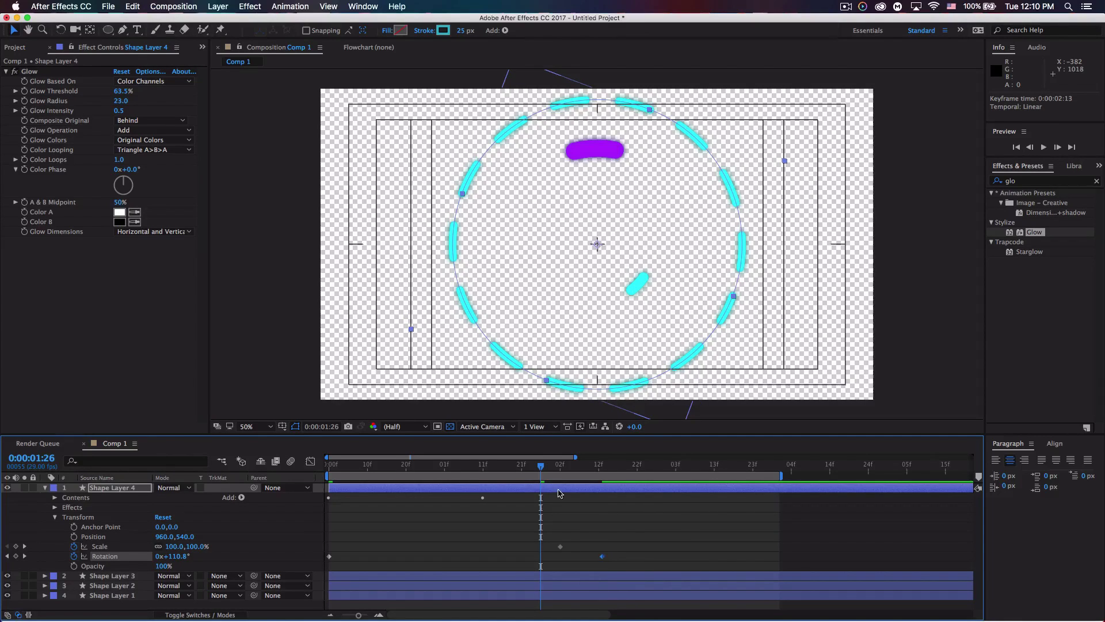
Step: Scale the dashed ring up to 268% at 0:00:02:13 so it grows past the frame edges
drag(541, 470, 604, 486)
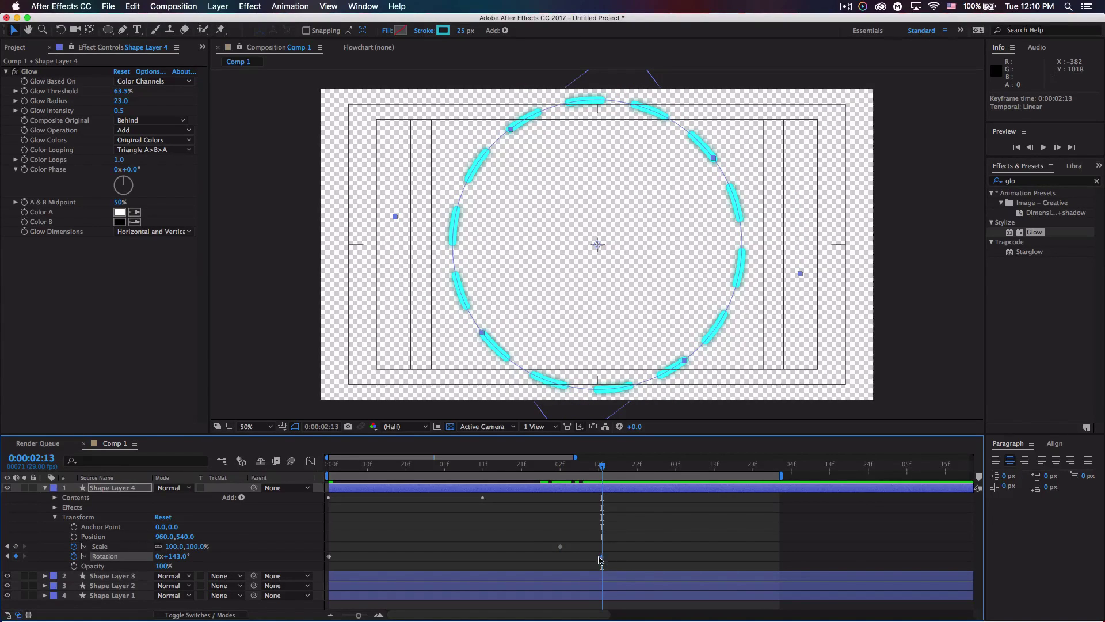
drag(176, 547, 267, 539)
click(632, 531)
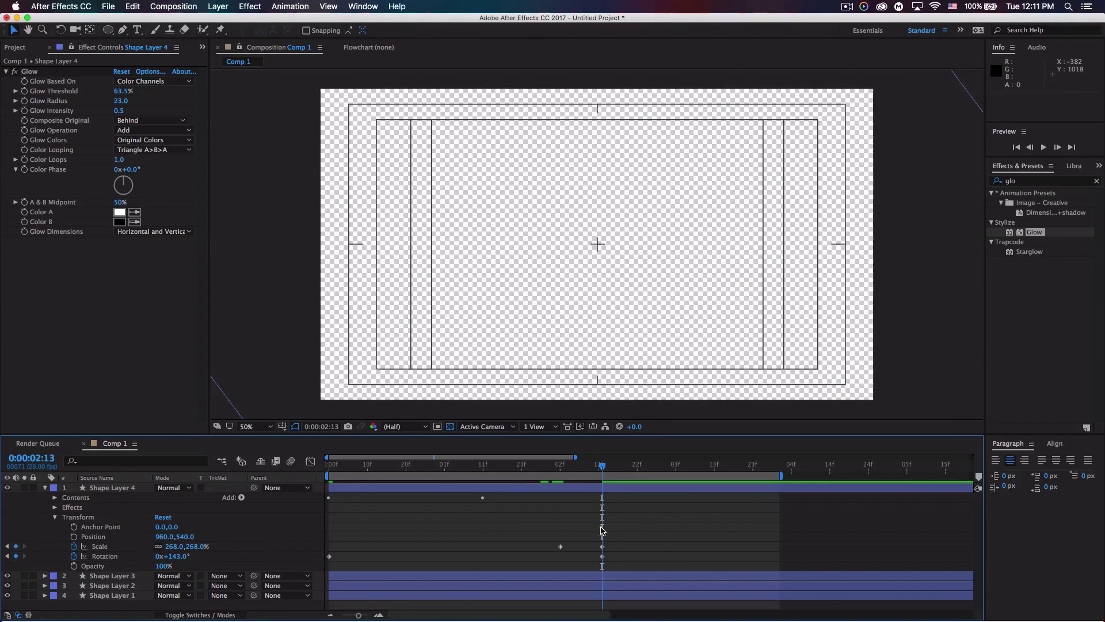
Step: Apply Easy Ease to the dashed ring's Rotation keyframes and its Scale keyframes
click(644, 467)
drag(533, 558, 326, 555)
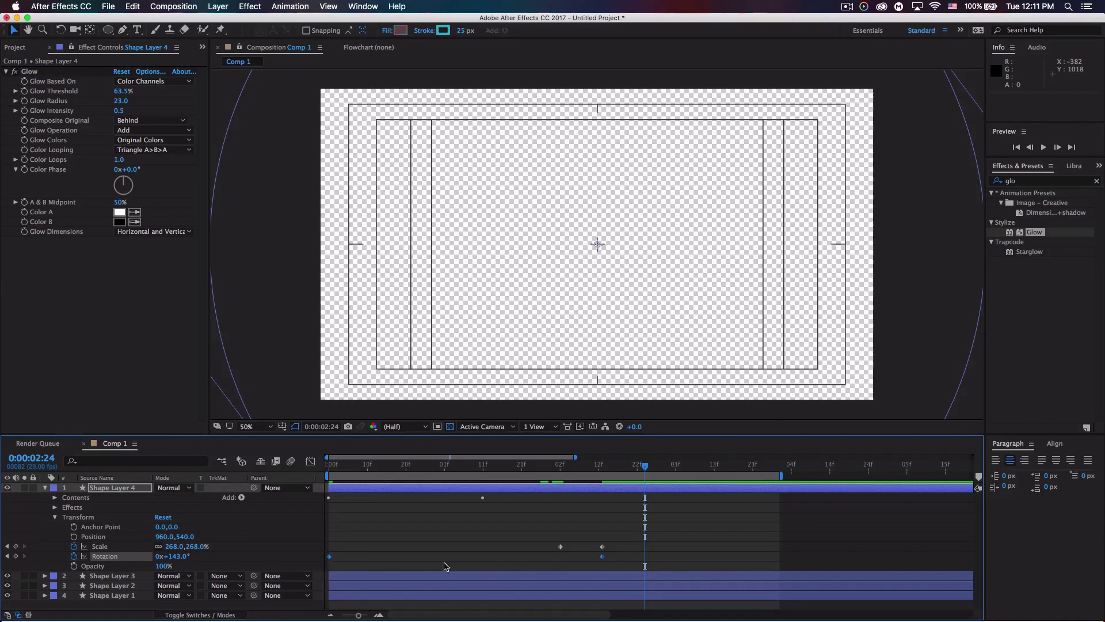
right_click(602, 557)
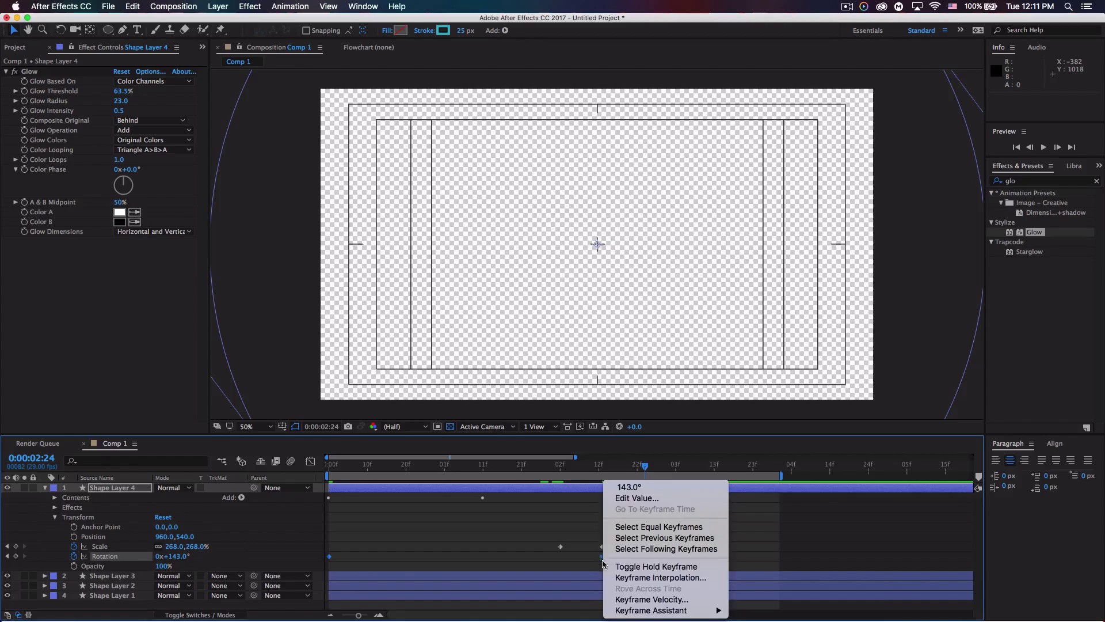
mouse_move(657, 610)
click(771, 545)
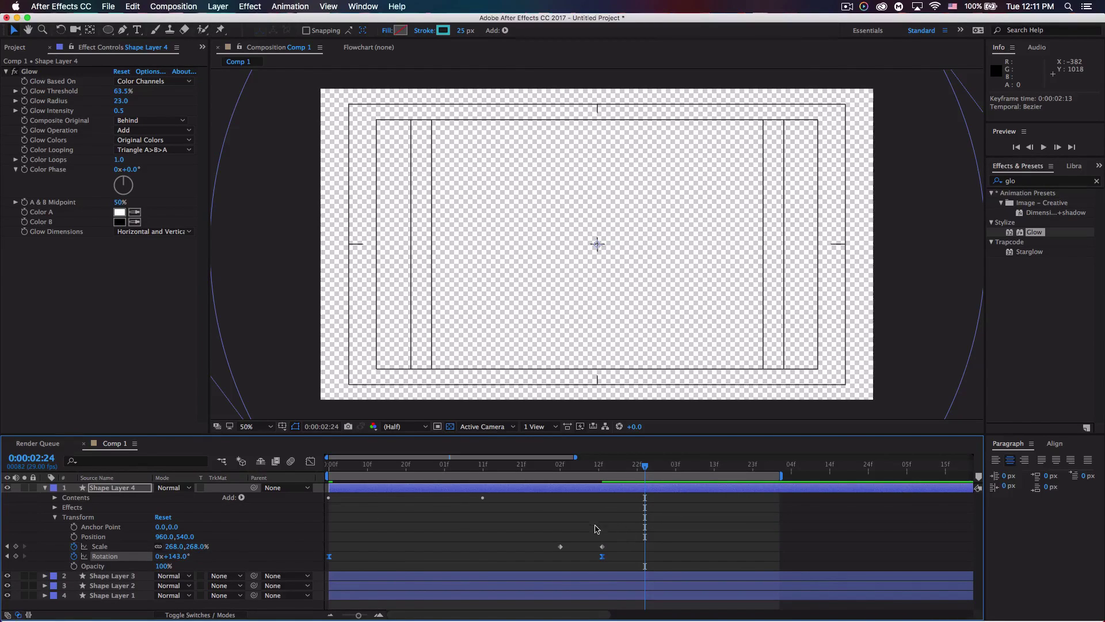
drag(622, 528, 551, 557)
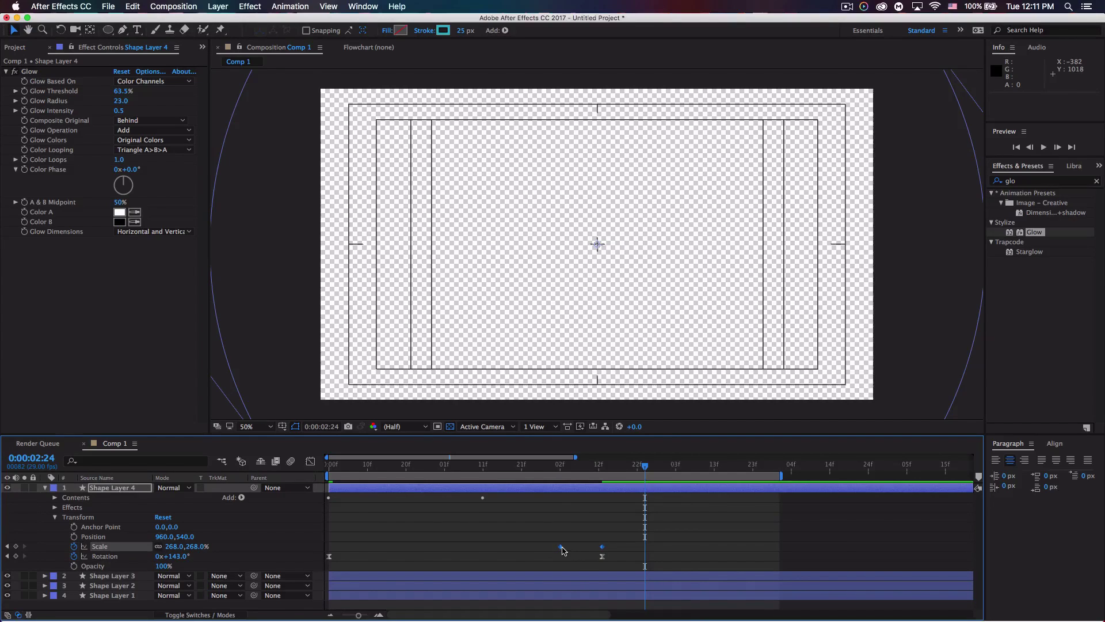
right_click(562, 547)
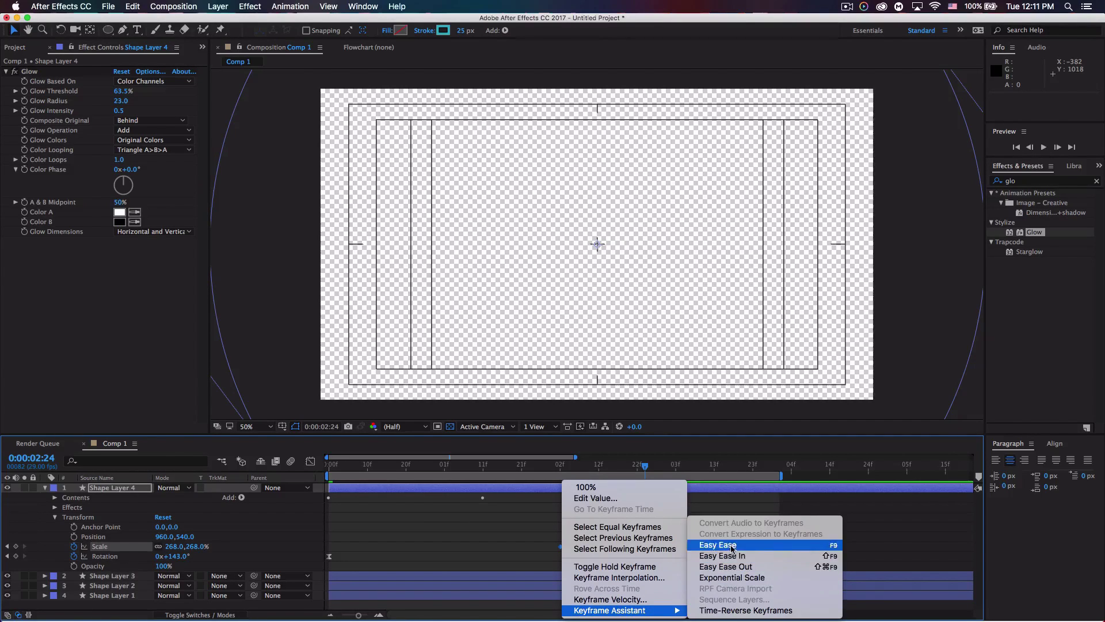
click(714, 547)
Step: In the speed graph, extend the incoming influence of the dashed ring's last Scale keyframe to about 58%
click(310, 461)
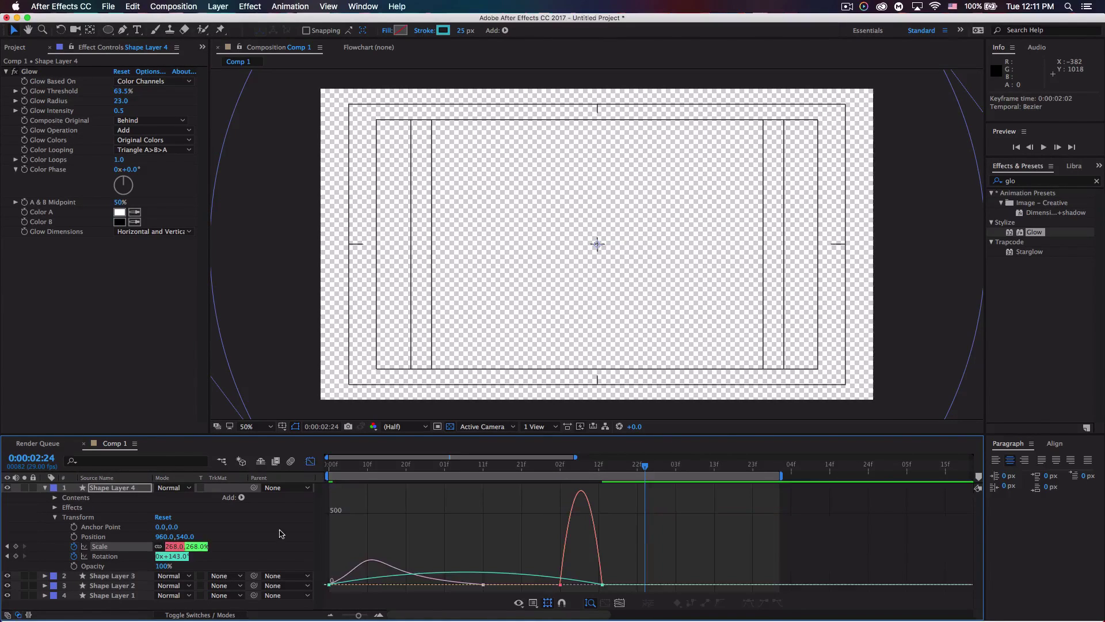
click(594, 525)
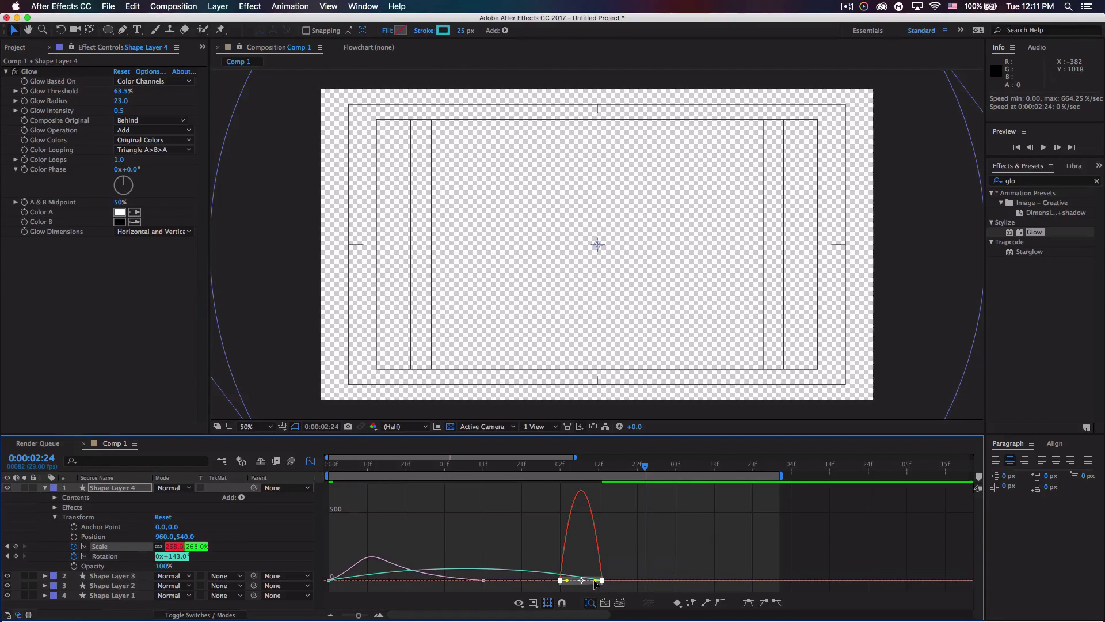
drag(595, 581, 591, 582)
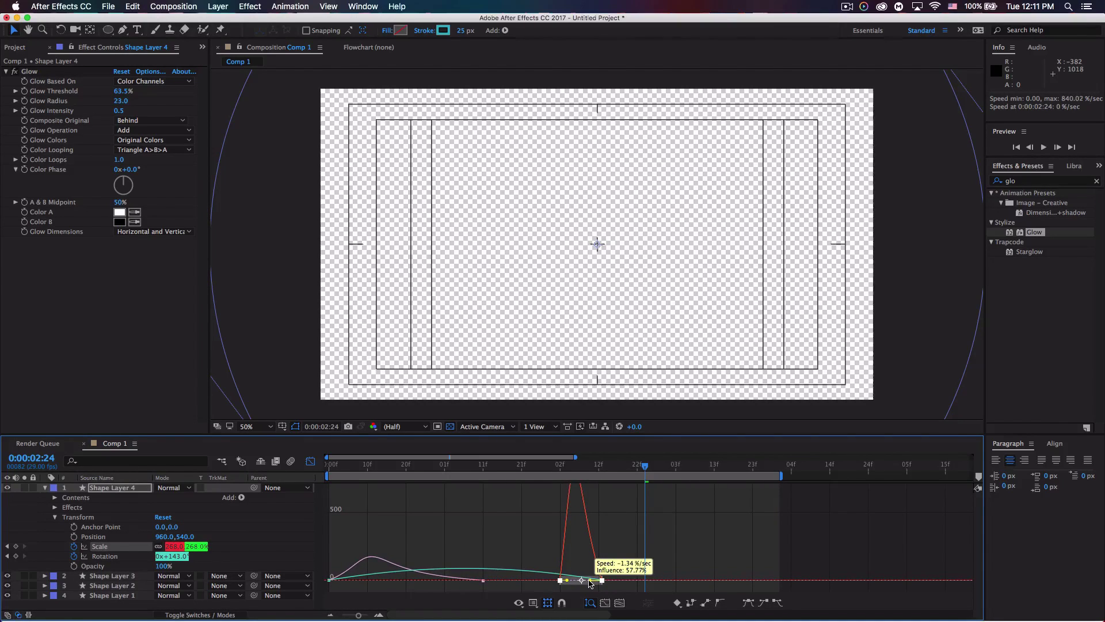
key(Home)
click(311, 461)
Step: Preview the ring animation from the start, collapse Shape Layer 4, and scrub through the dashed ring's scale-out
key(space)
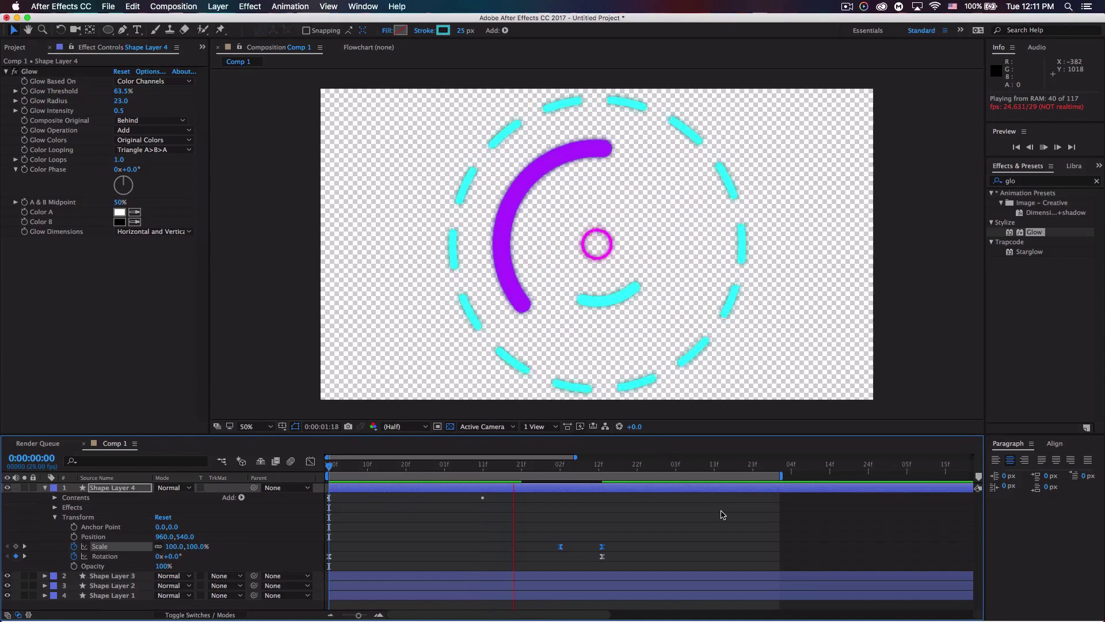
key(space)
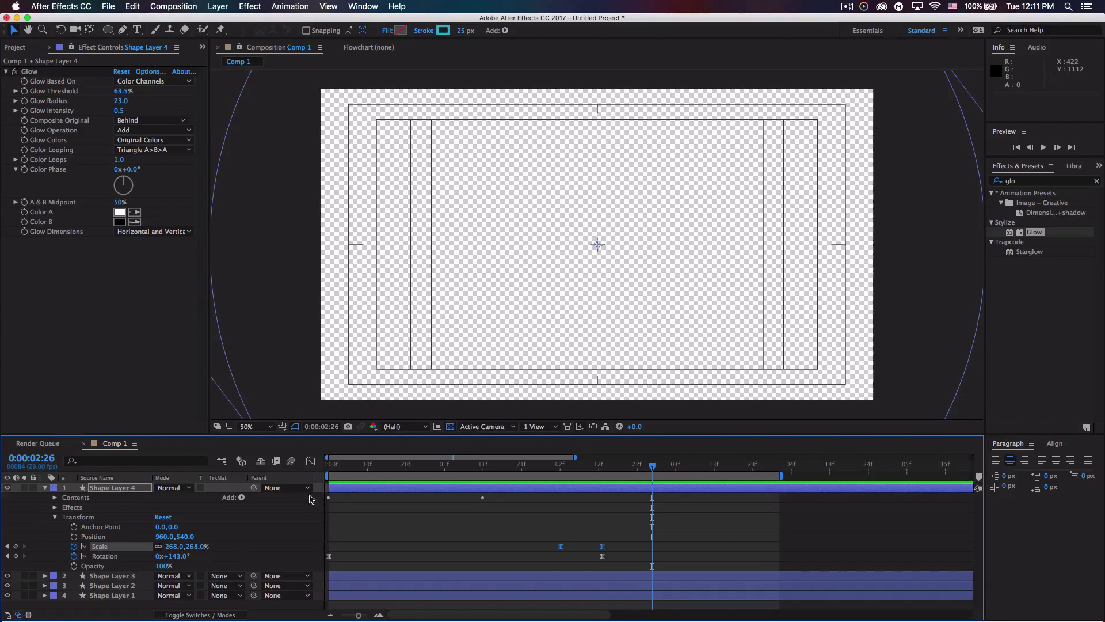
click(45, 488)
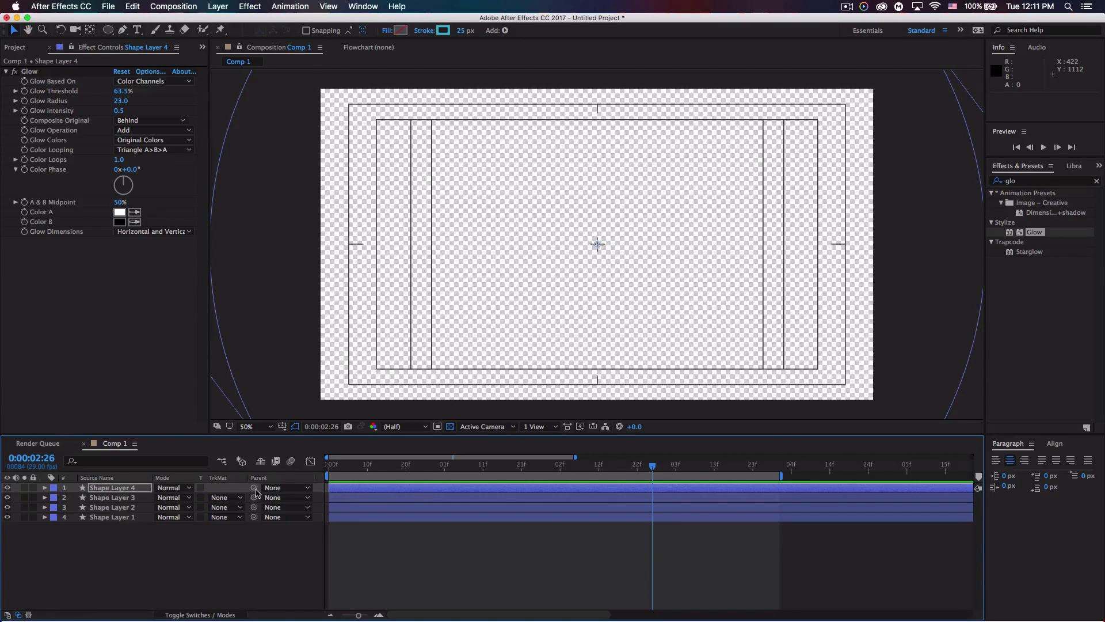
drag(455, 471, 565, 483)
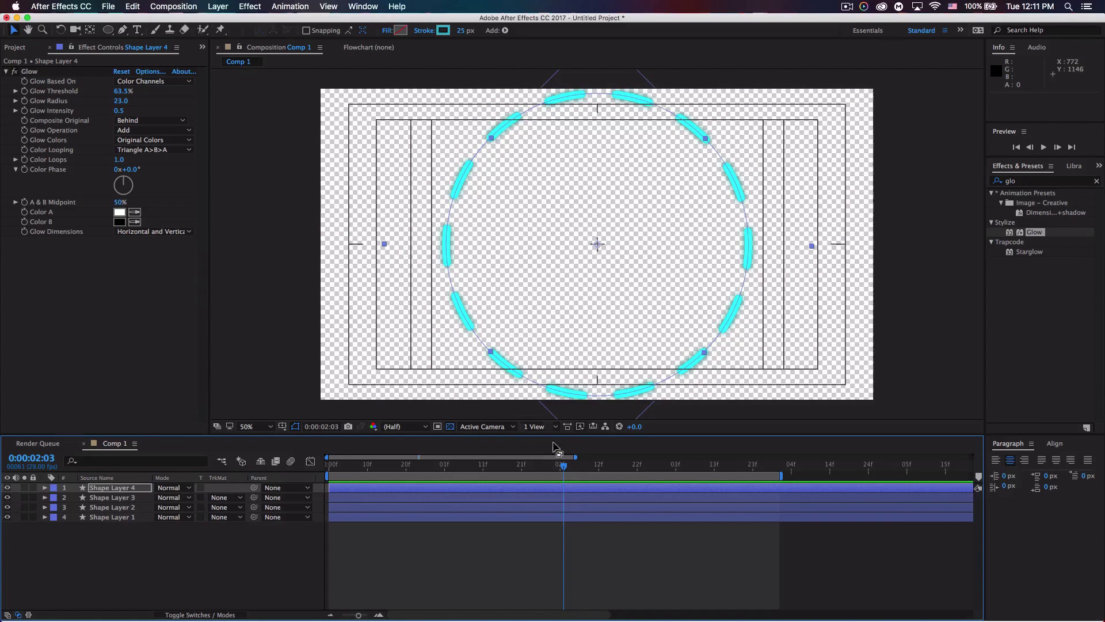
drag(564, 470, 599, 470)
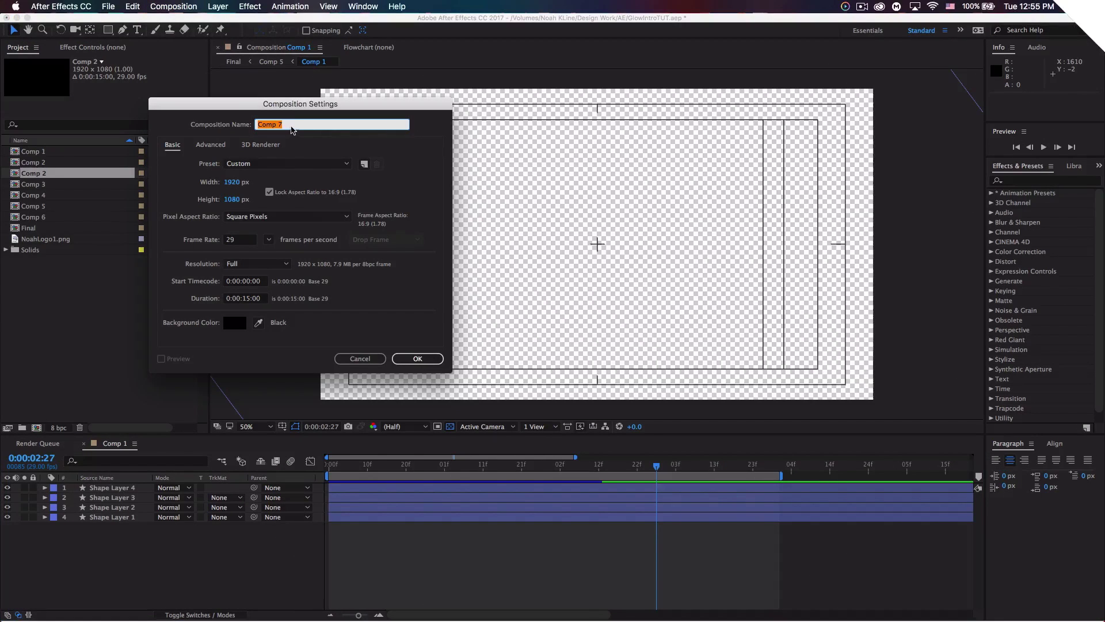
Step: Name the new 1920 x 1080 composition Comp 2 and create it
click(292, 124)
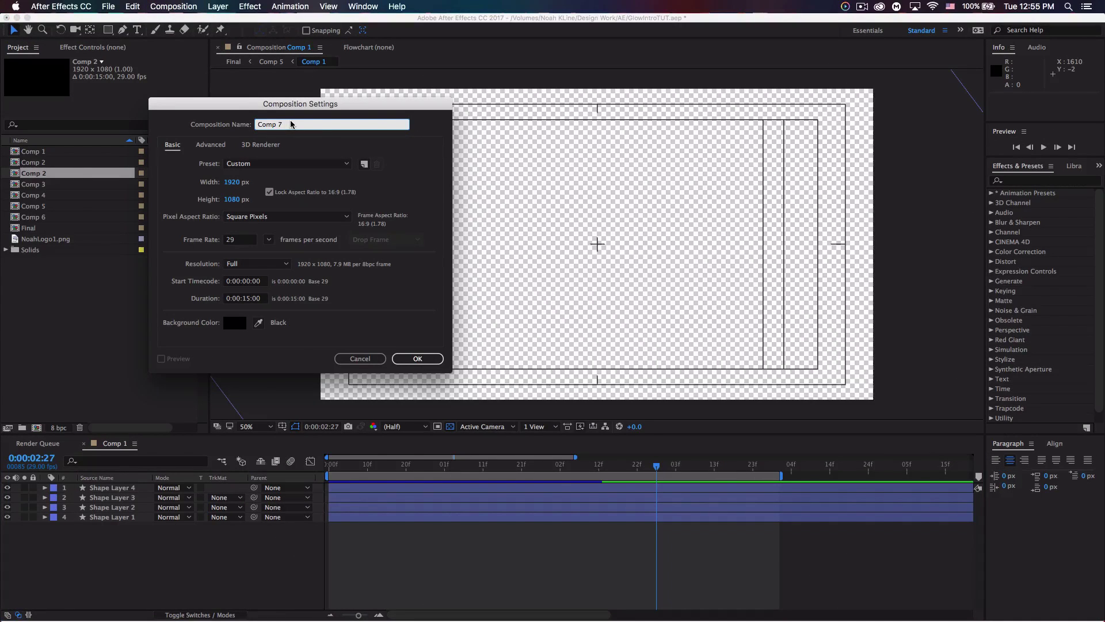
key(BackSpace)
text(2)
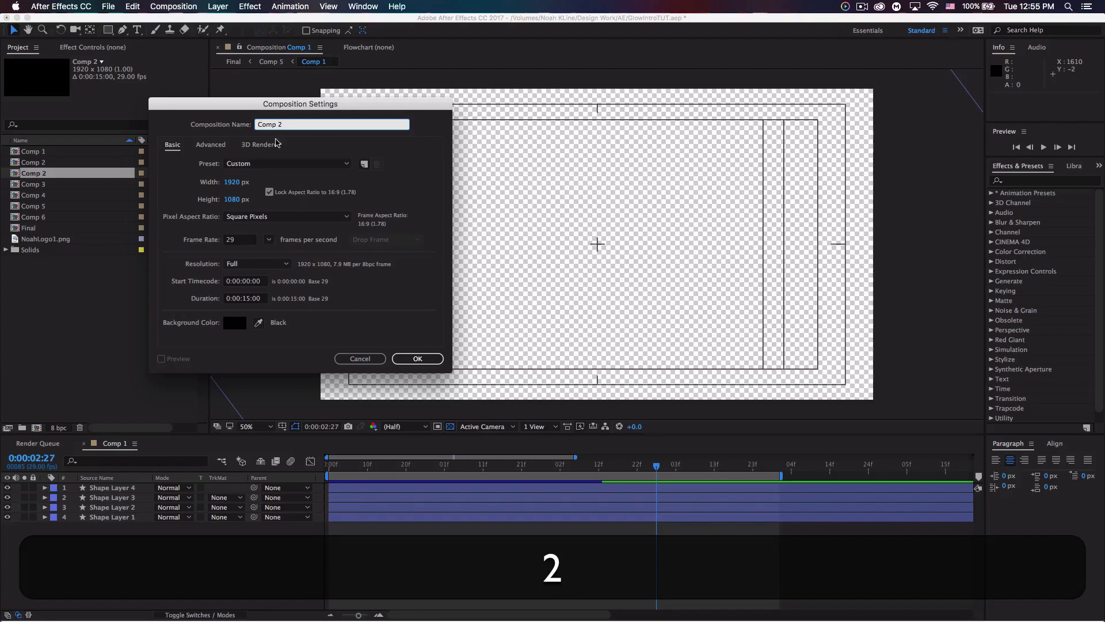
click(417, 359)
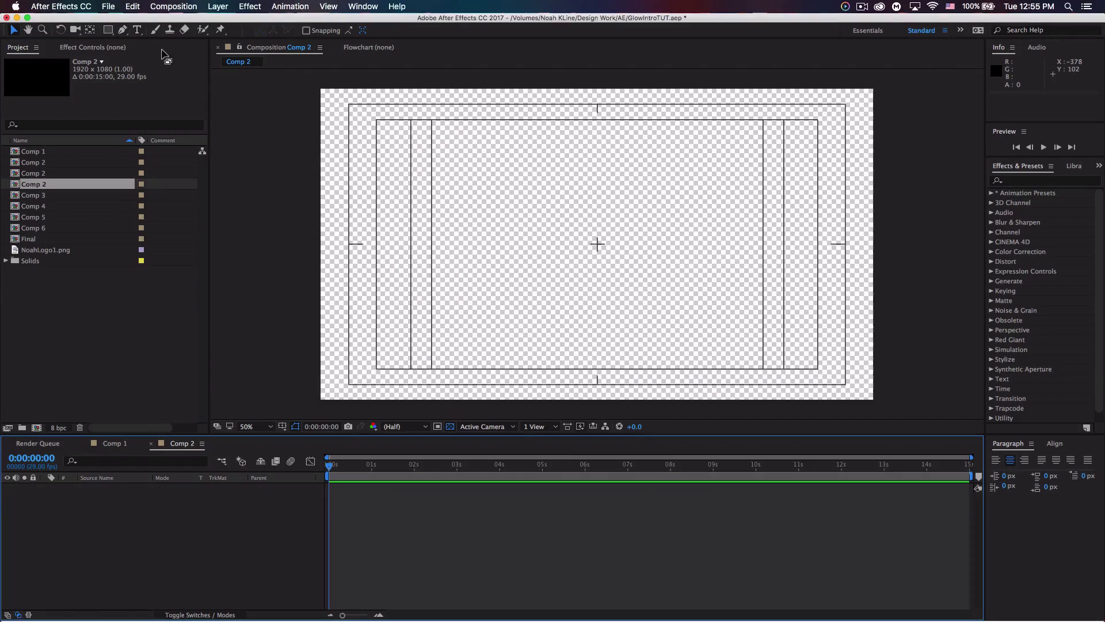
Step: Draw a circle from the centre of Comp 2 with a dark navy #000719 fill, large enough to cover the frame
drag(109, 33, 165, 58)
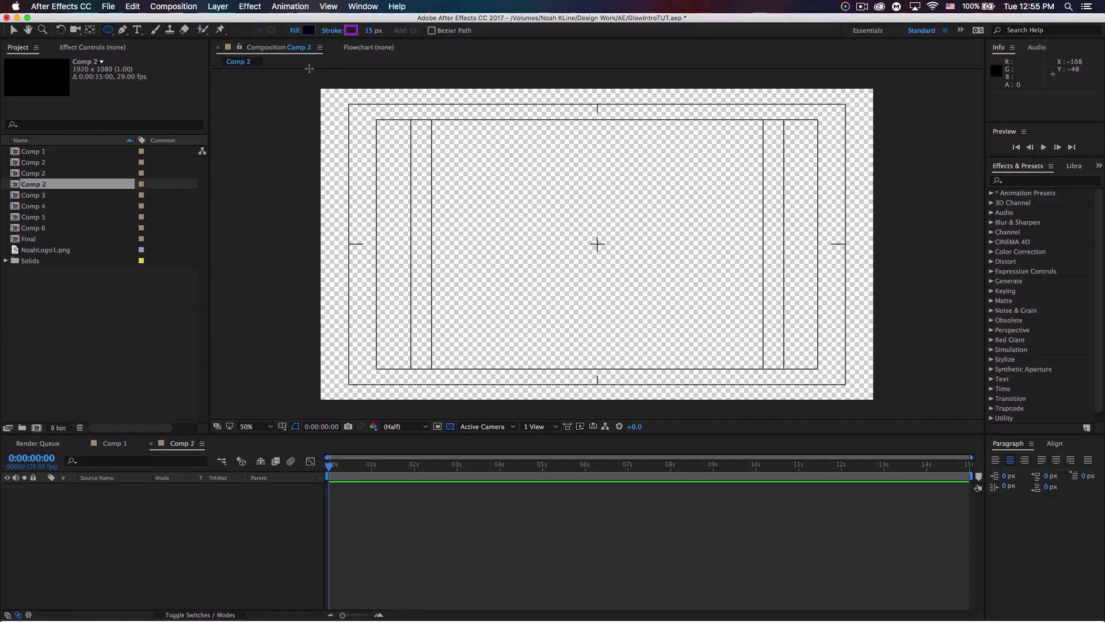
click(307, 30)
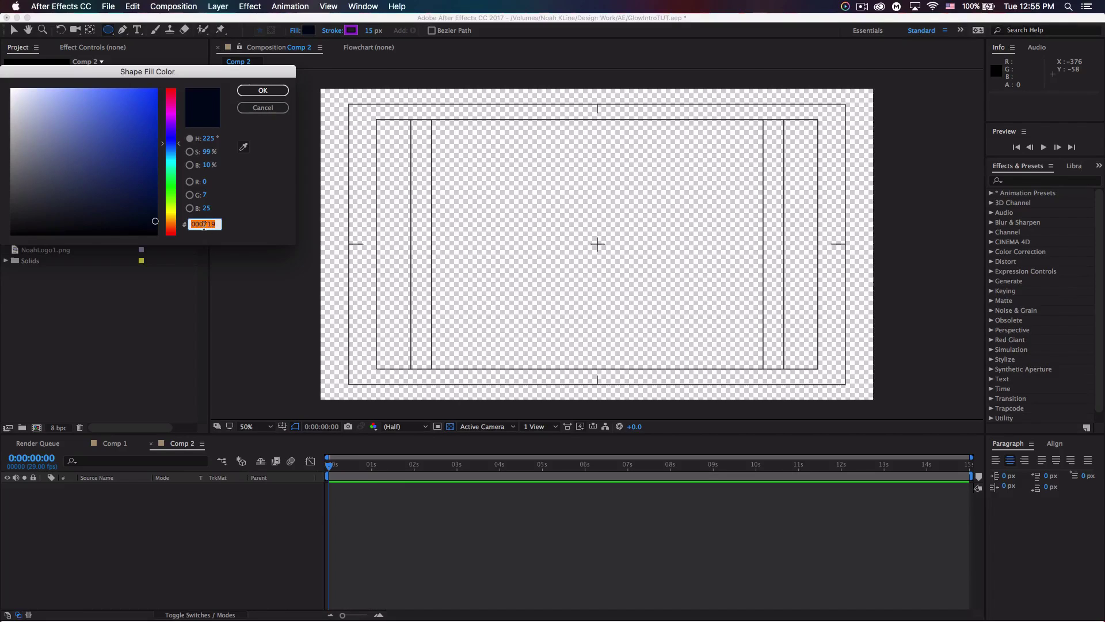
click(263, 90)
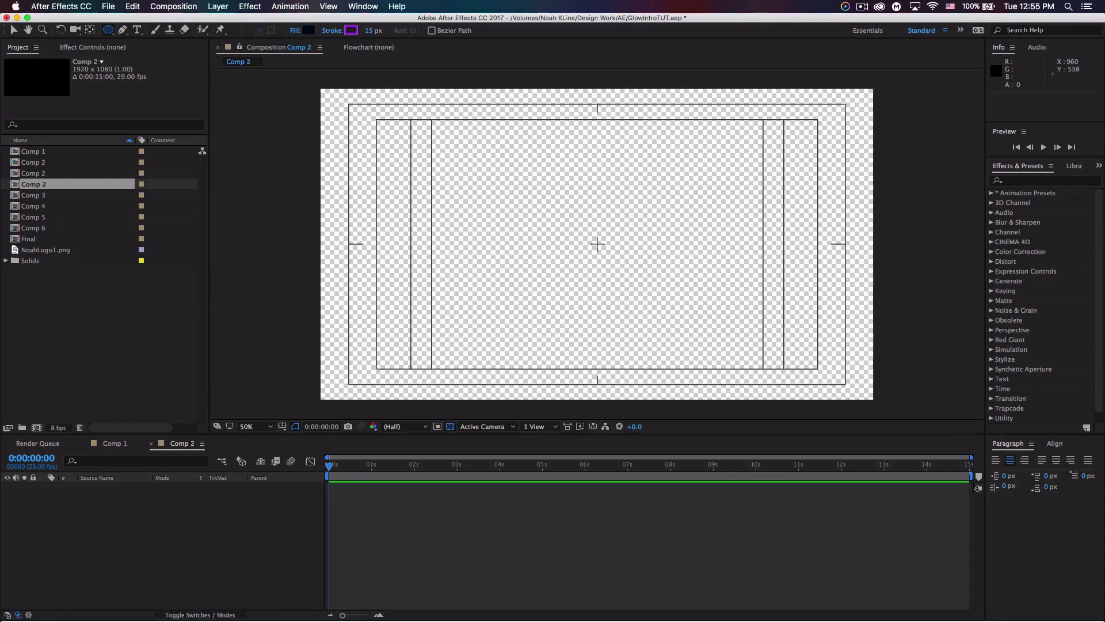
drag(598, 243, 1014, 448)
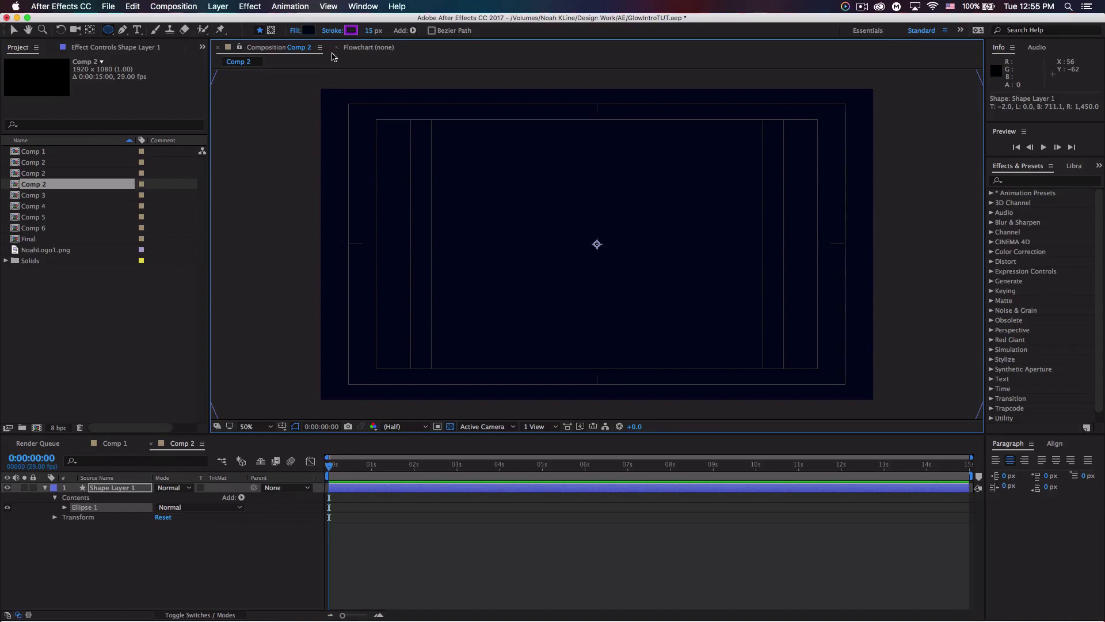
Step: Set the navy circle's stroke width to 0 px and return to the Selection tool
click(370, 30)
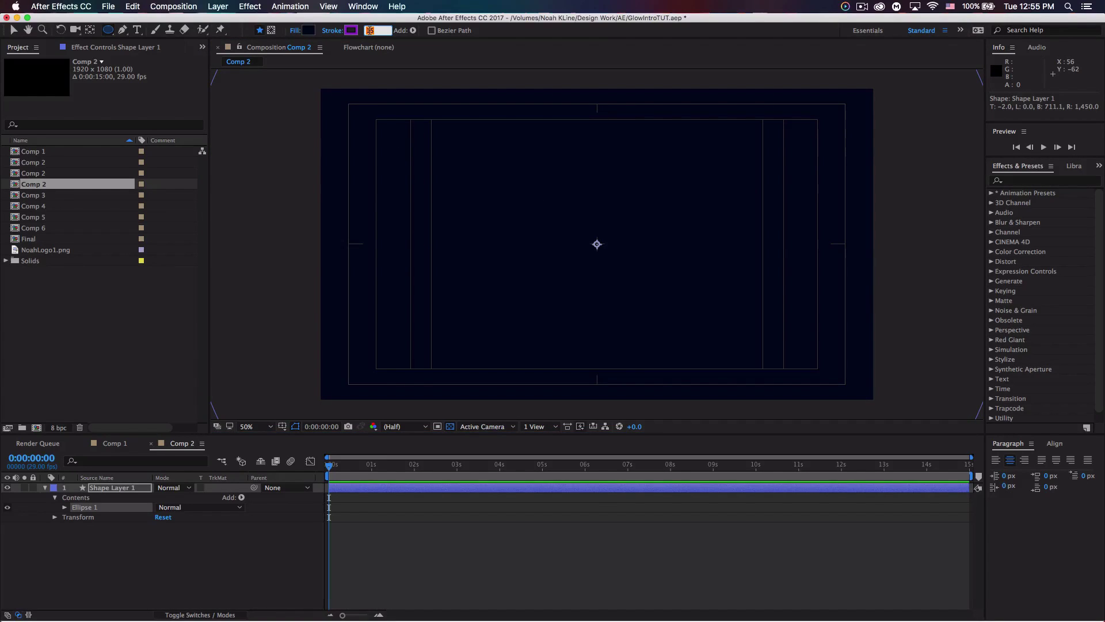
text(0)
key(Return)
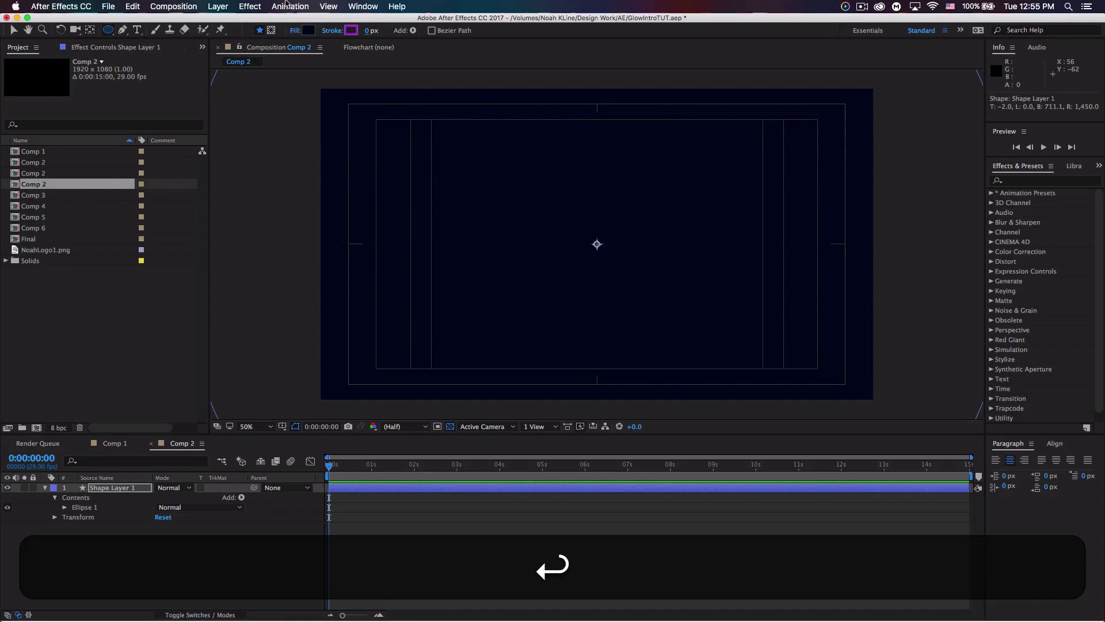
click(13, 29)
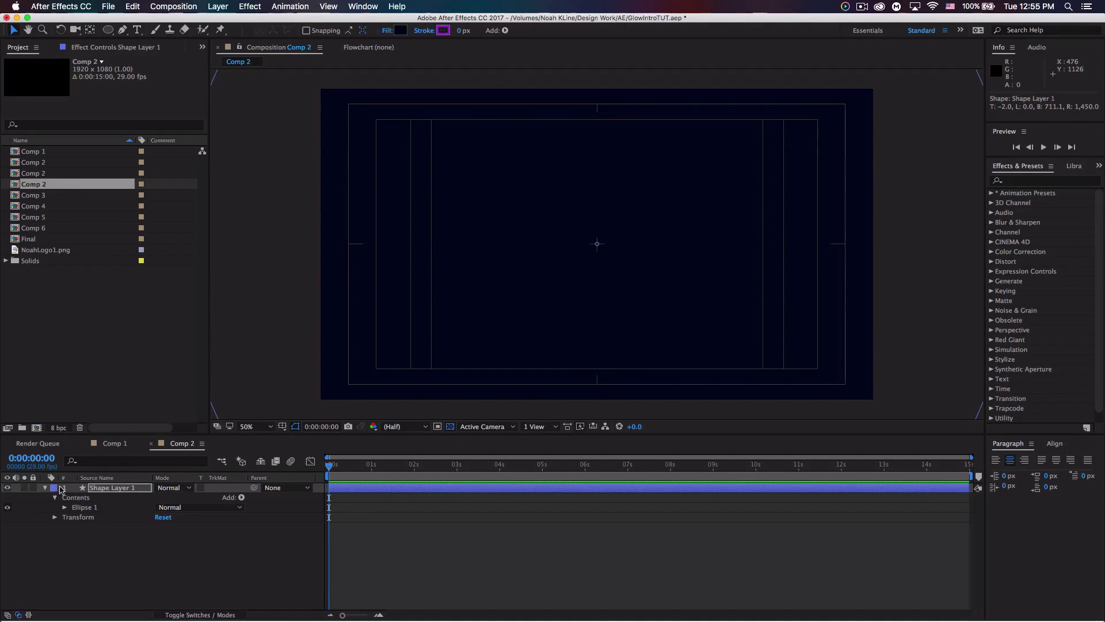
Step: Keyframe the navy circle's Scale at 100% at 0:00:01:00 and 0% at 0:00:00:00
click(55, 517)
click(55, 498)
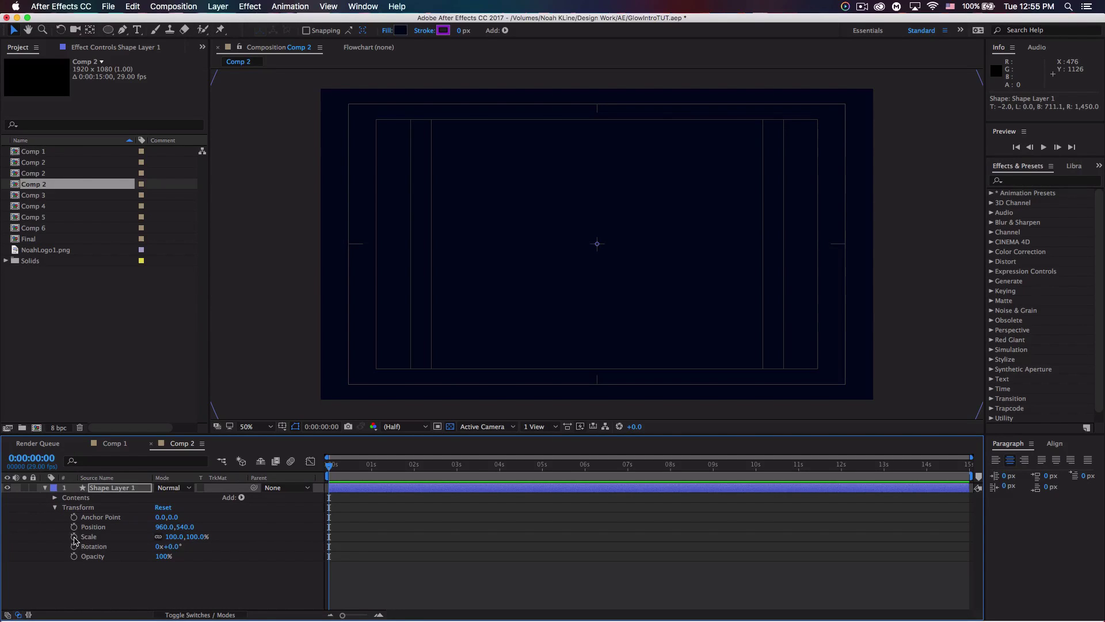
drag(330, 465, 373, 466)
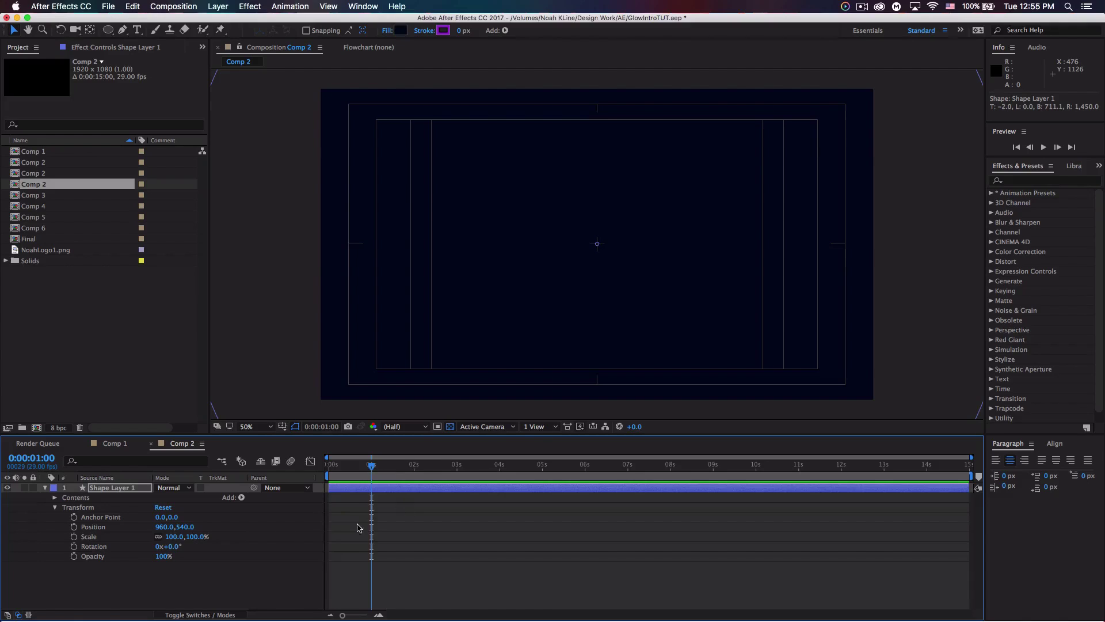
click(73, 536)
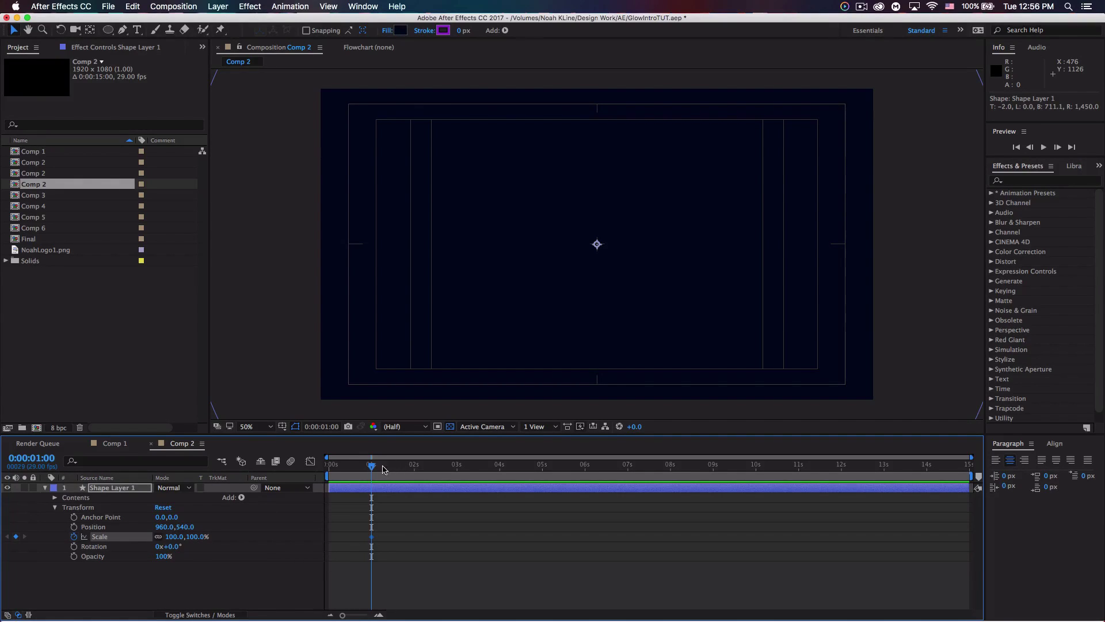
drag(370, 468, 325, 465)
click(171, 536)
text(0)
key(Return)
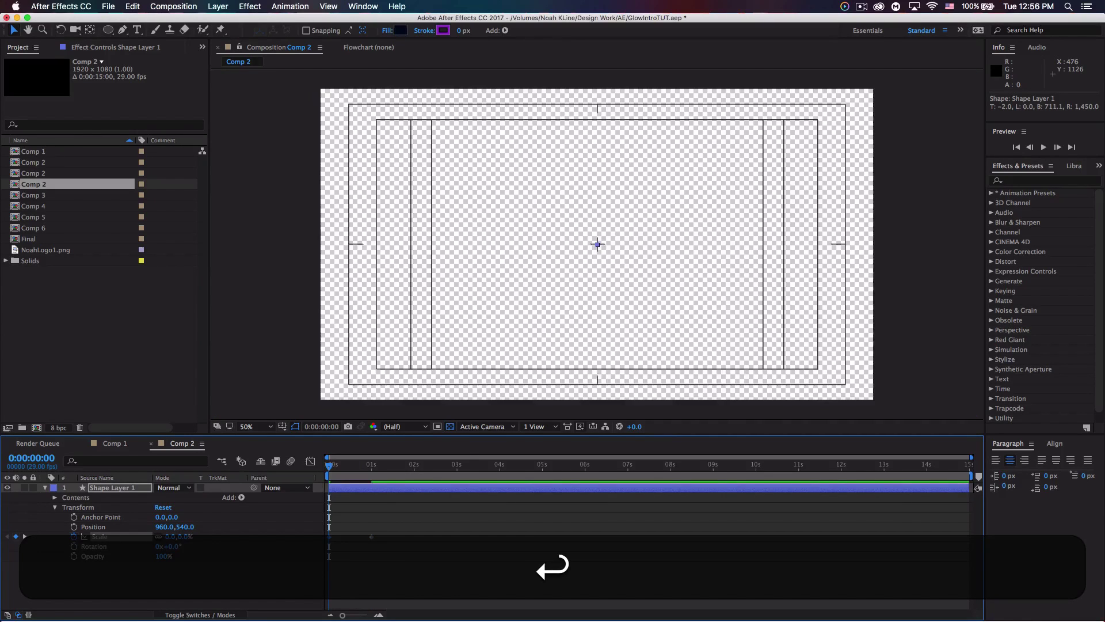
Step: Apply Easy Ease to both of the navy circle's Scale keyframes
drag(384, 521, 326, 540)
right_click(371, 539)
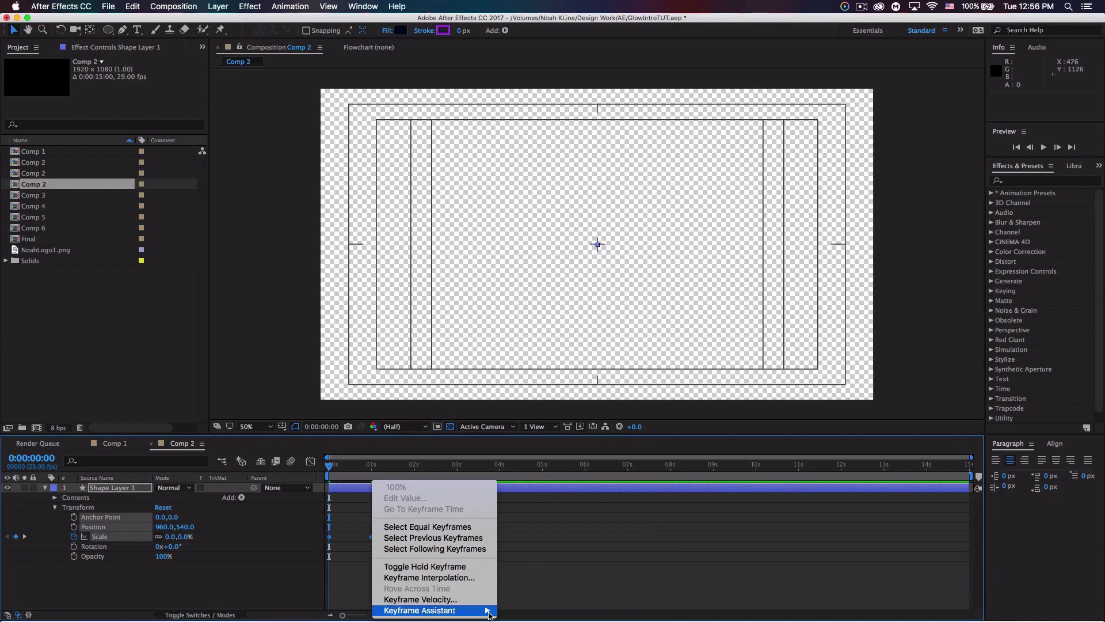
mouse_move(493, 614)
click(528, 545)
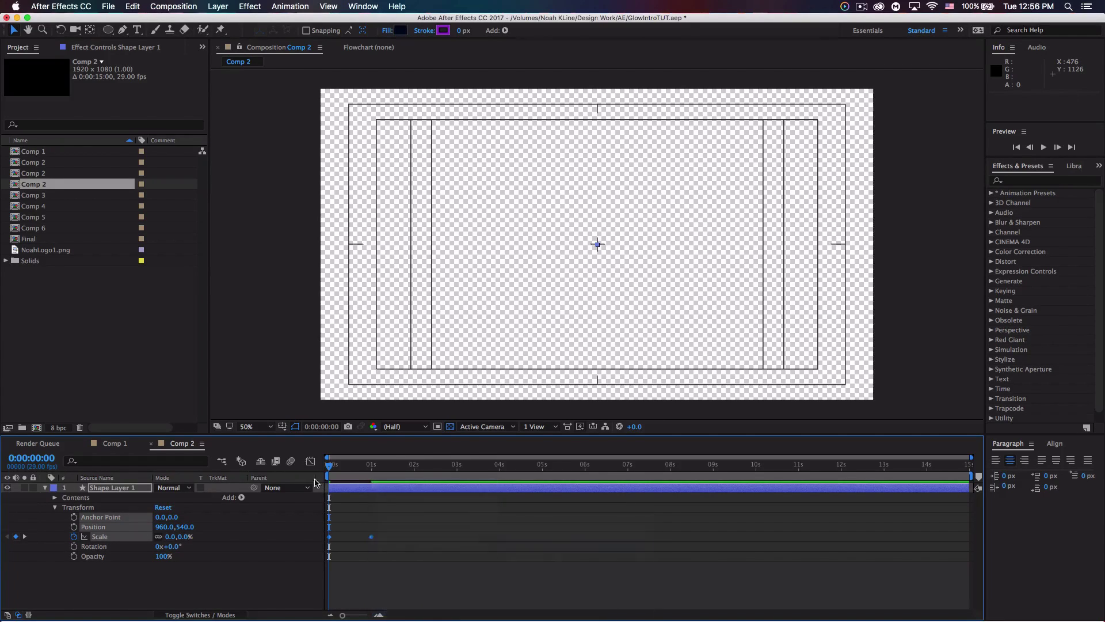
Step: Lengthen the incoming ease of the navy circle's last Scale keyframe in the speed graph and preview the fill-in
click(310, 461)
click(371, 583)
drag(365, 583, 357, 585)
click(310, 461)
key(space)
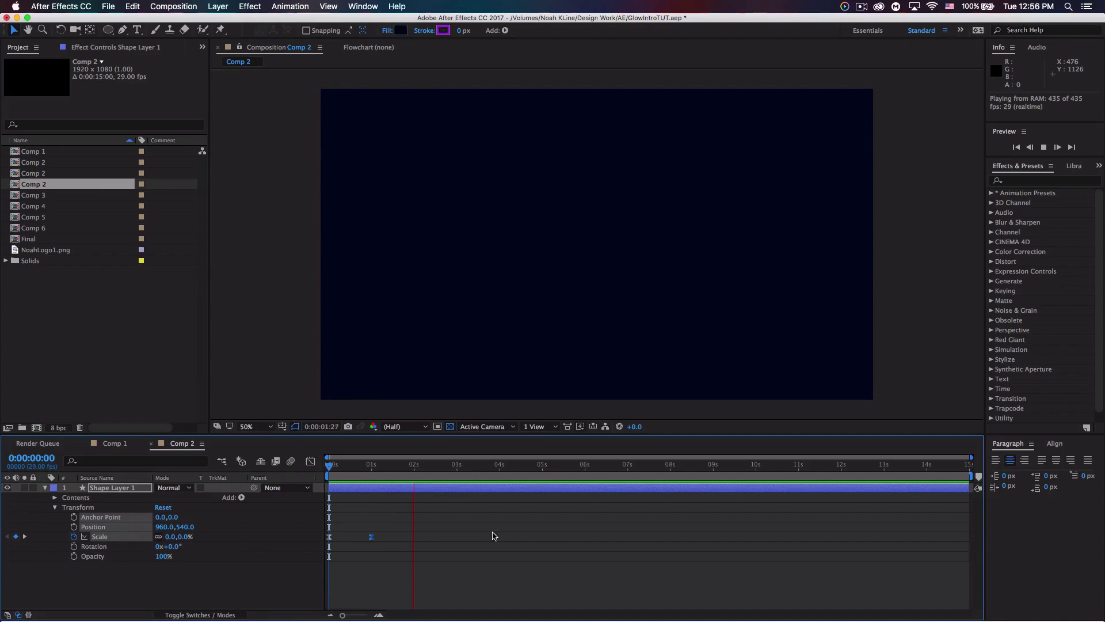
key(space)
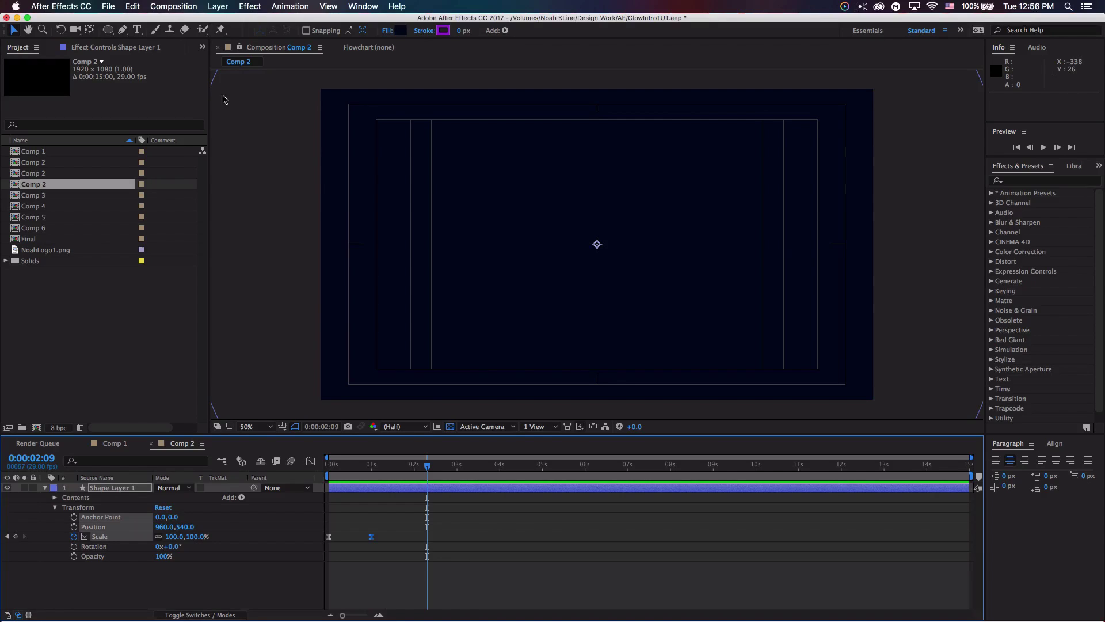
Step: Create another new composition and name it Comp 3
click(172, 7)
click(178, 18)
click(300, 124)
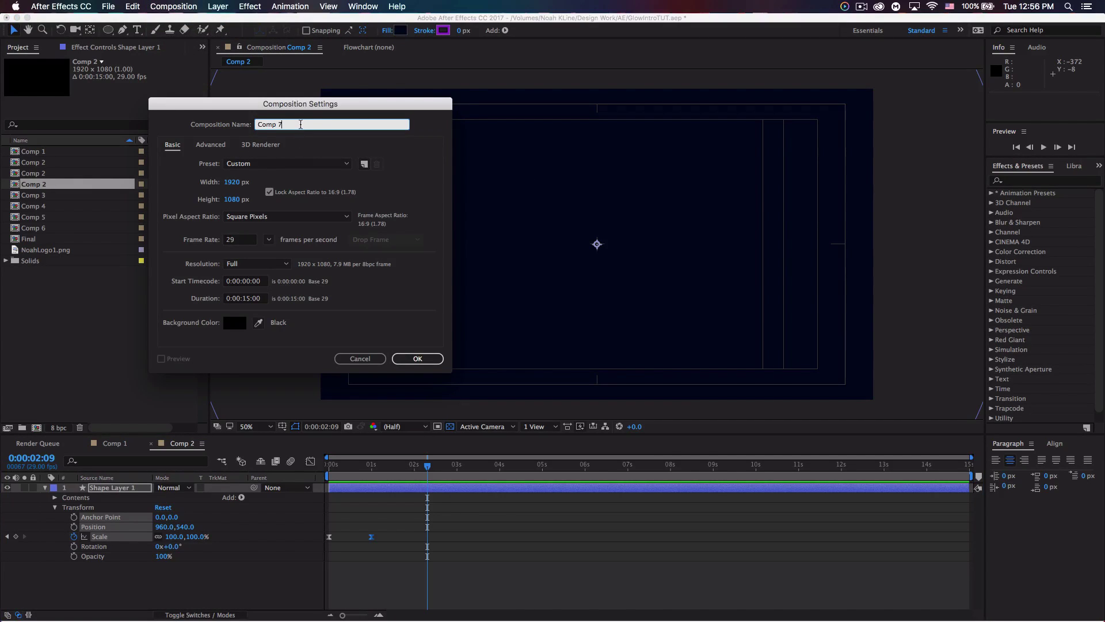
key(BackSpace)
text(3)
click(424, 359)
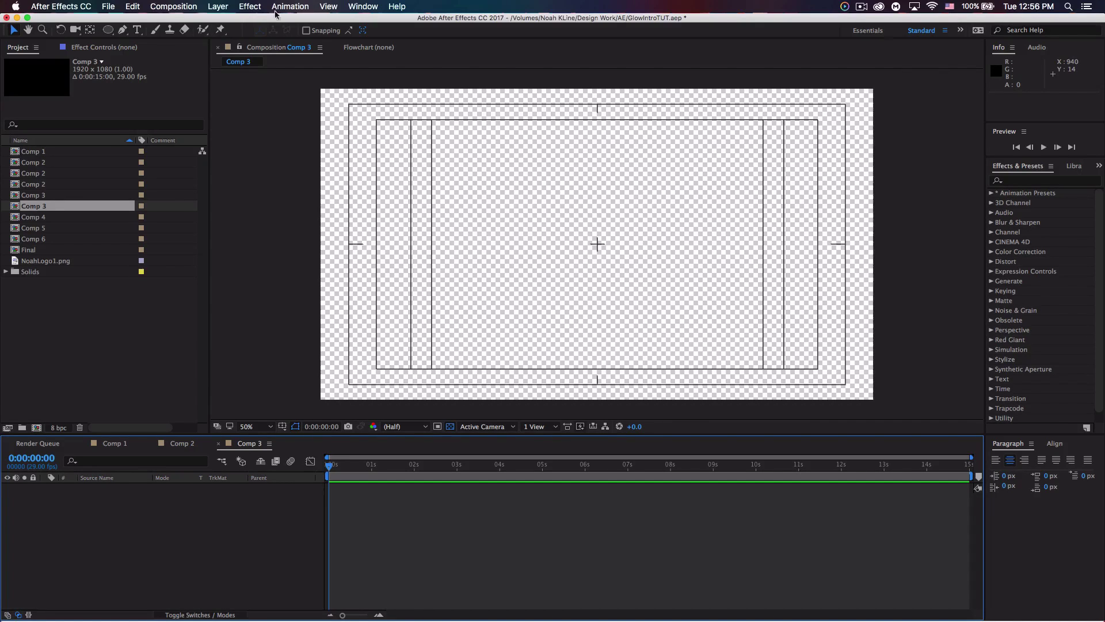
Step: Create a white paragraph text layer across the frame in Comp 3 containing the channel name as the title
click(137, 30)
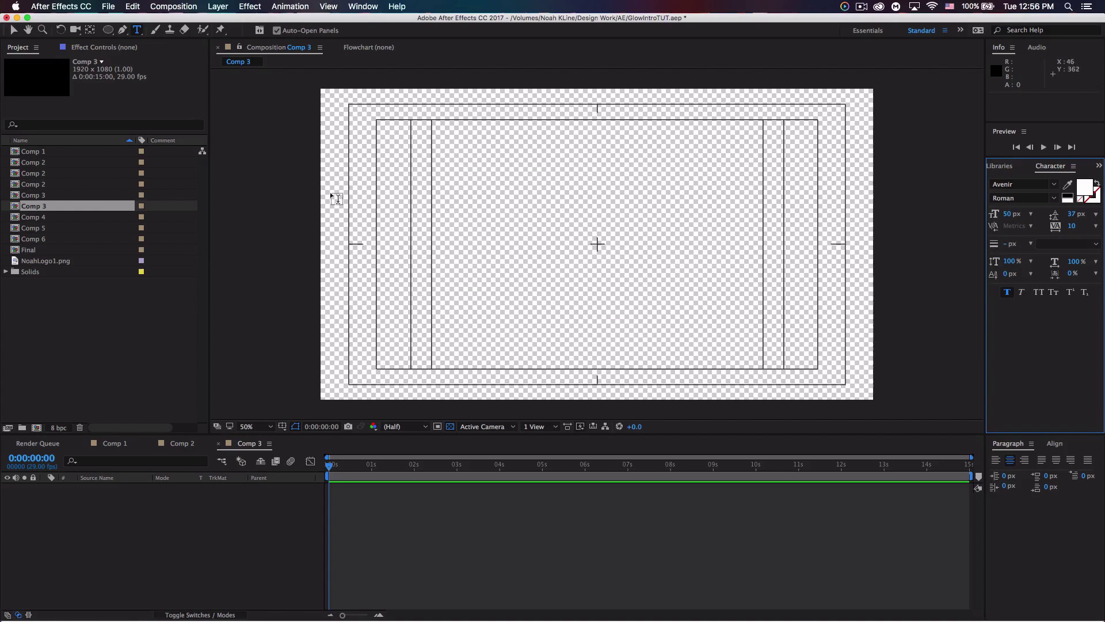
drag(327, 189, 880, 393)
text(N)
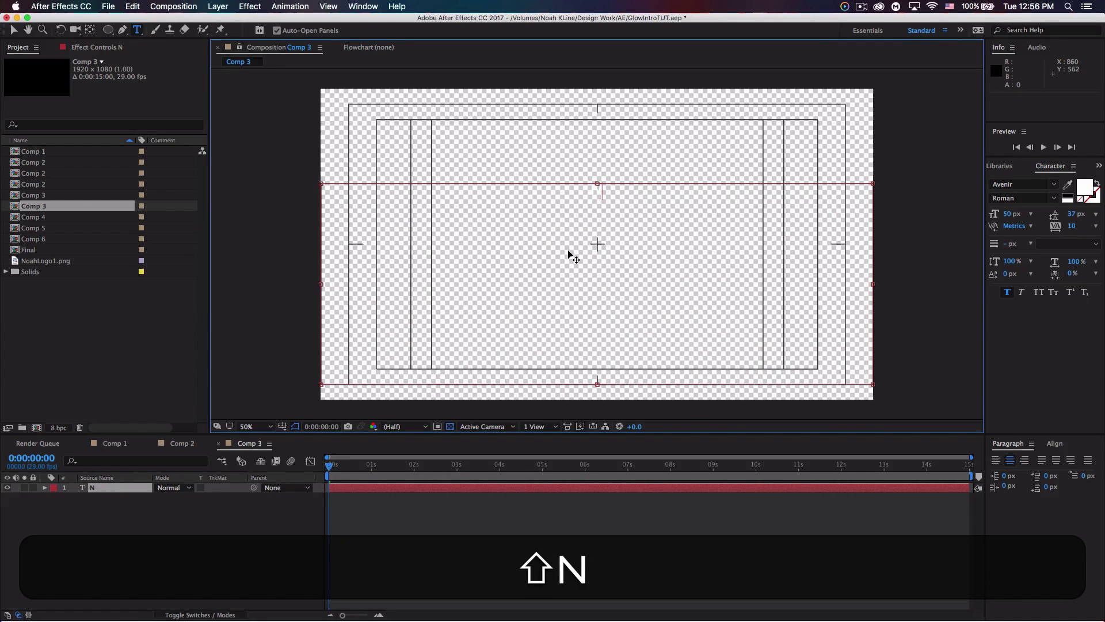
text(oahQ)
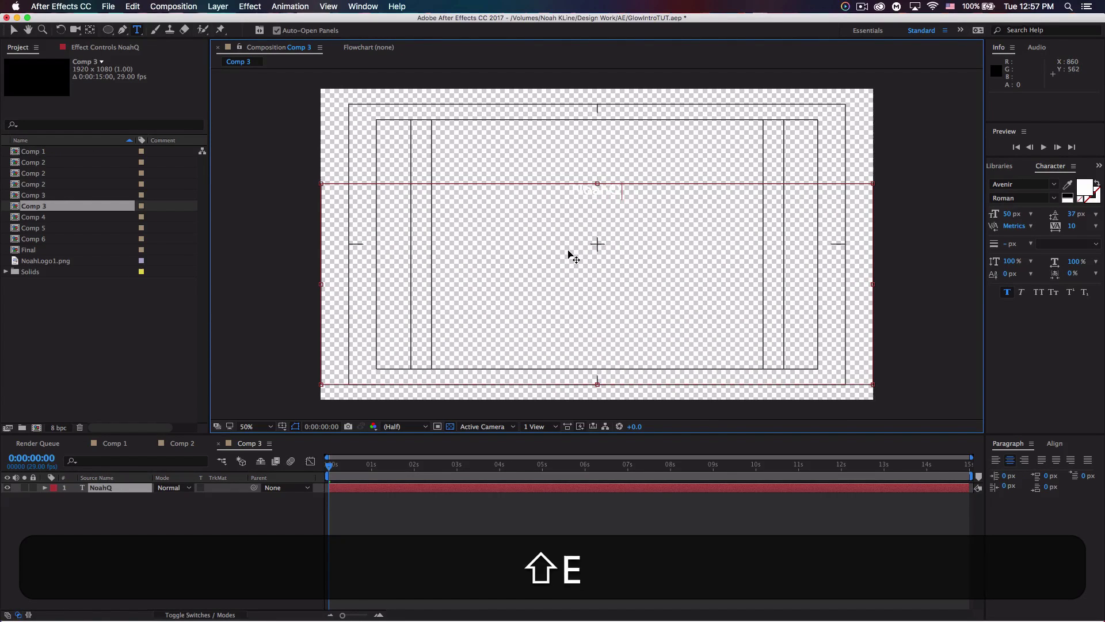
text(ehzy)
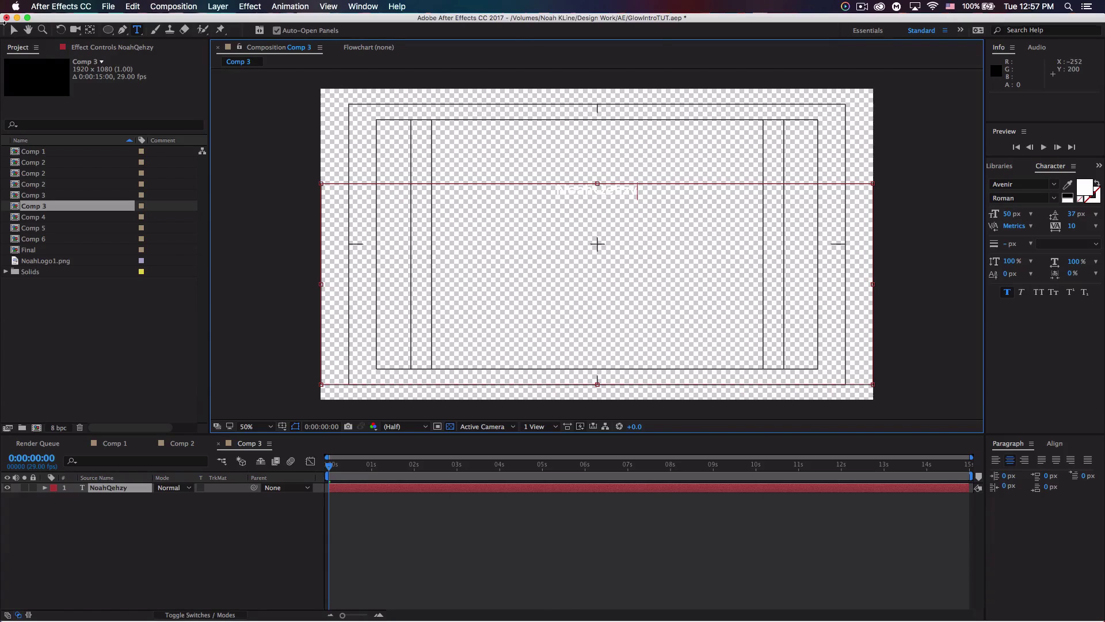
Step: Move the title text straight down so it sits just below the centre of the frame
click(13, 31)
drag(597, 186, 608, 291)
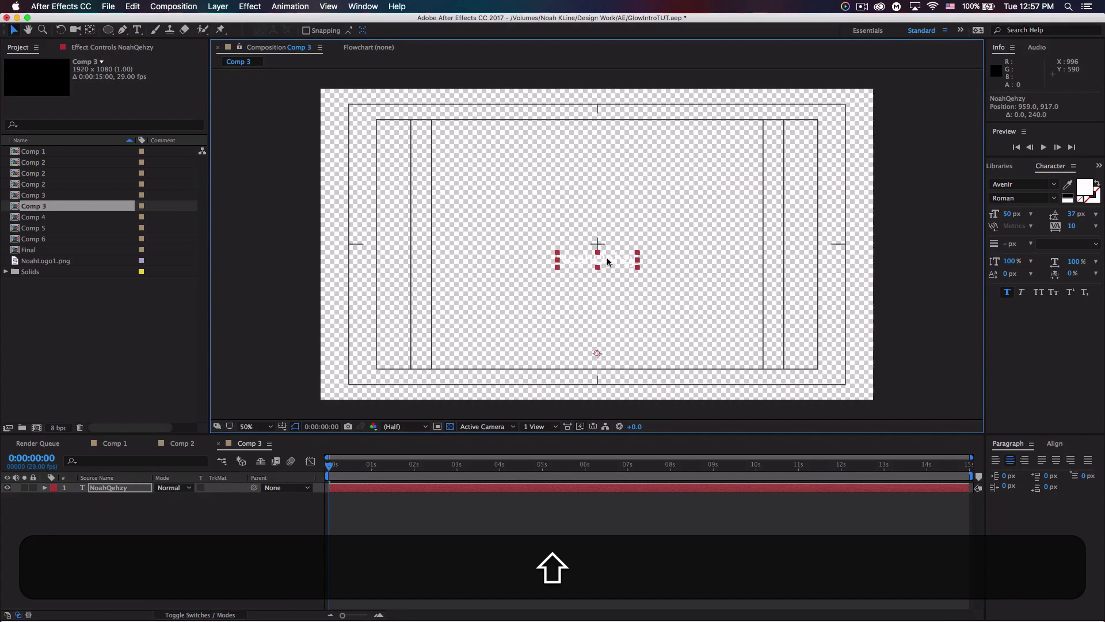
click(212, 526)
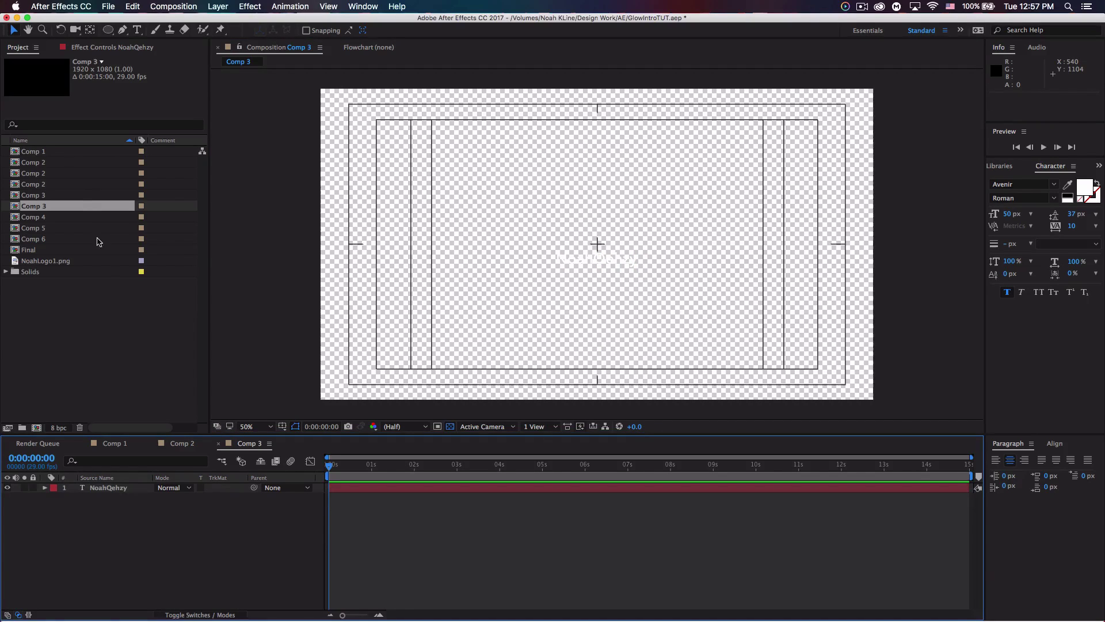
Step: Add a comp-sized black solid with colour 000000 and place it beneath the title text layer as a background
click(123, 29)
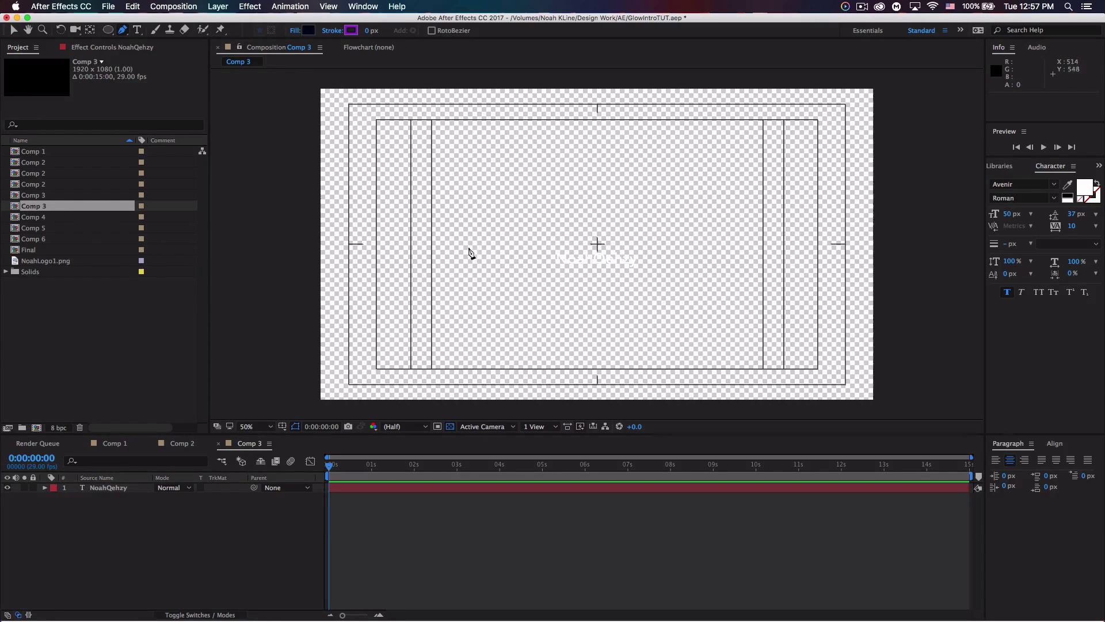
click(218, 6)
mouse_move(224, 19)
click(380, 31)
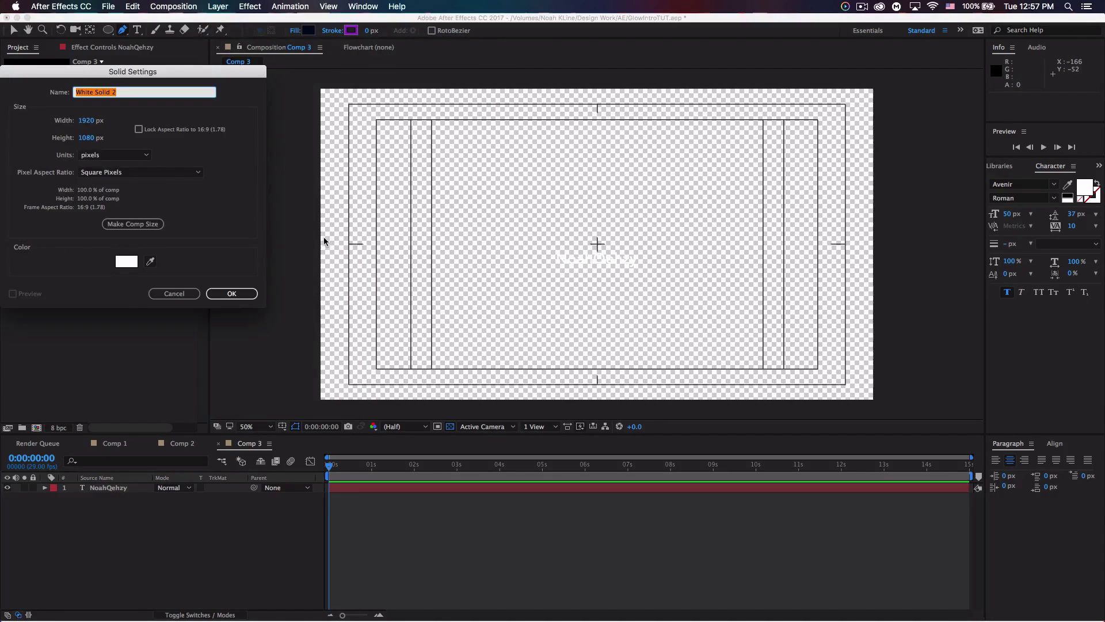
click(127, 261)
text(000000)
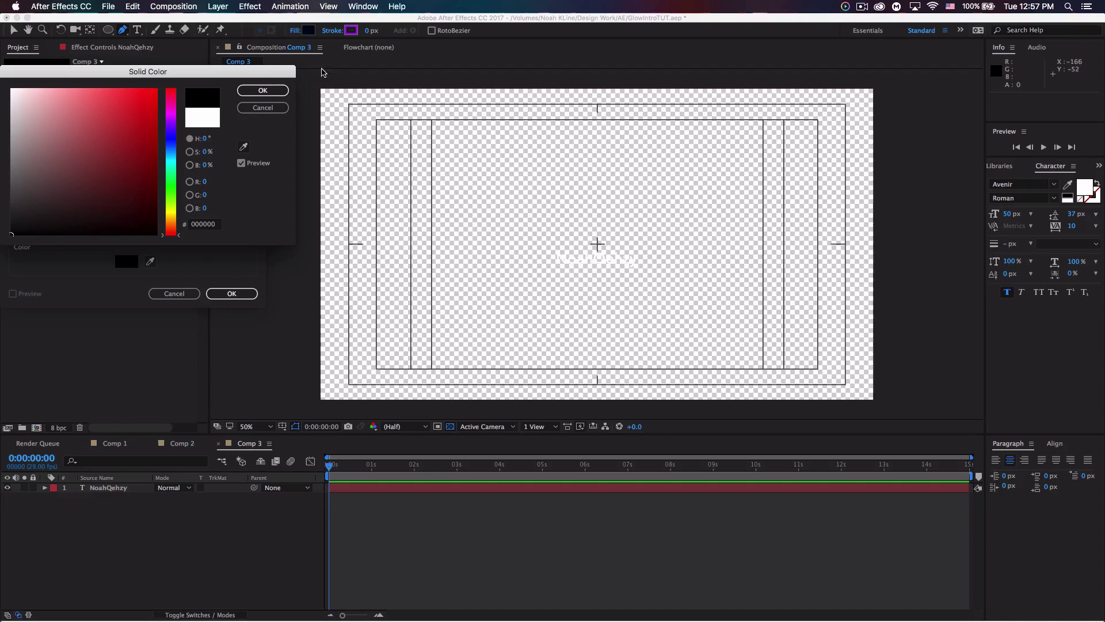
click(278, 90)
click(232, 294)
drag(111, 488, 114, 506)
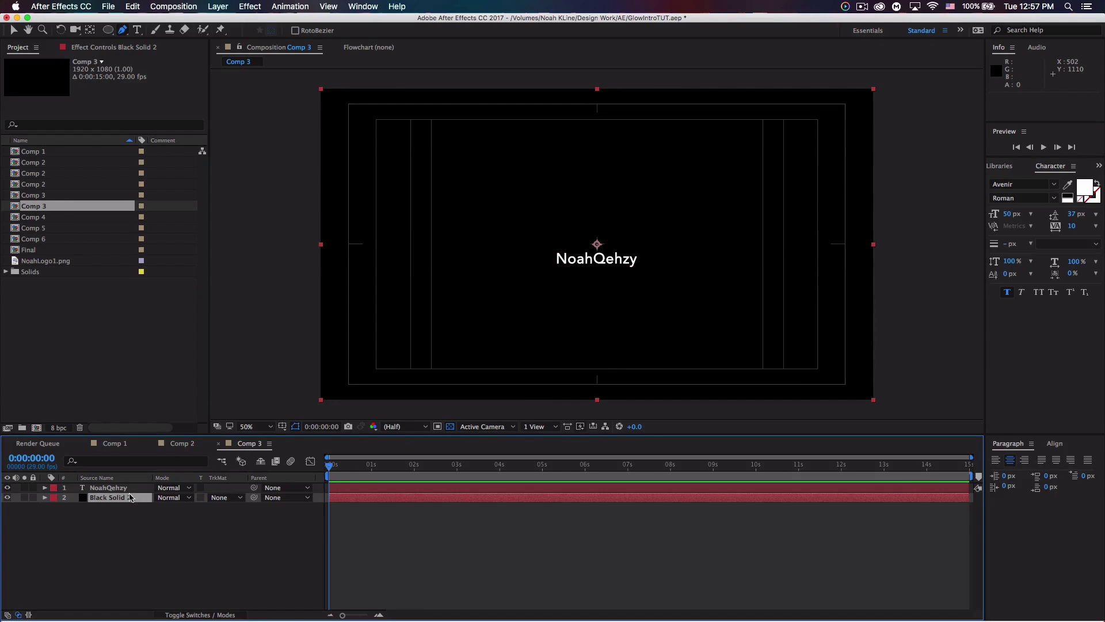
click(164, 512)
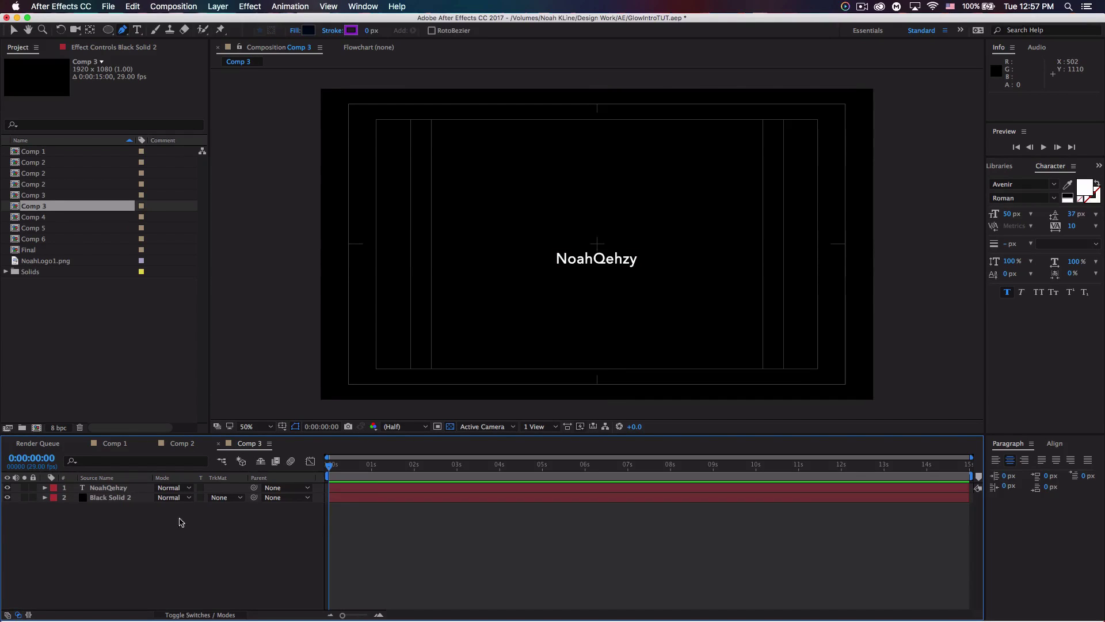
Step: Draw a straight horizontal Pen line from left of the title to beyond the frame's right edge, with an 82 px purple stroke
click(497, 259)
key(shift)
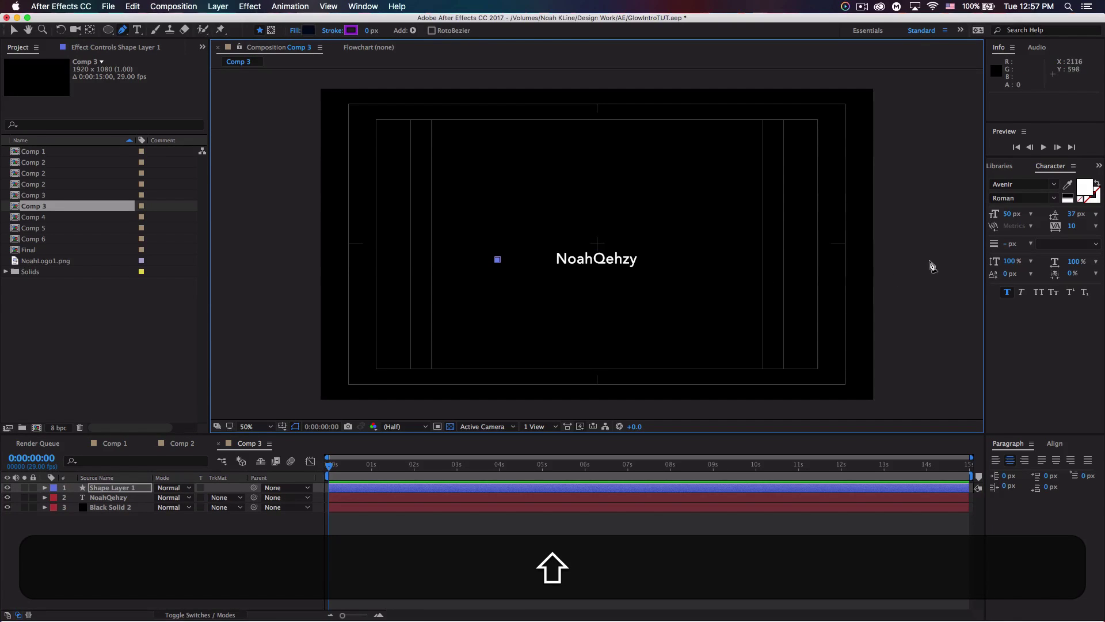
shift+click(979, 262)
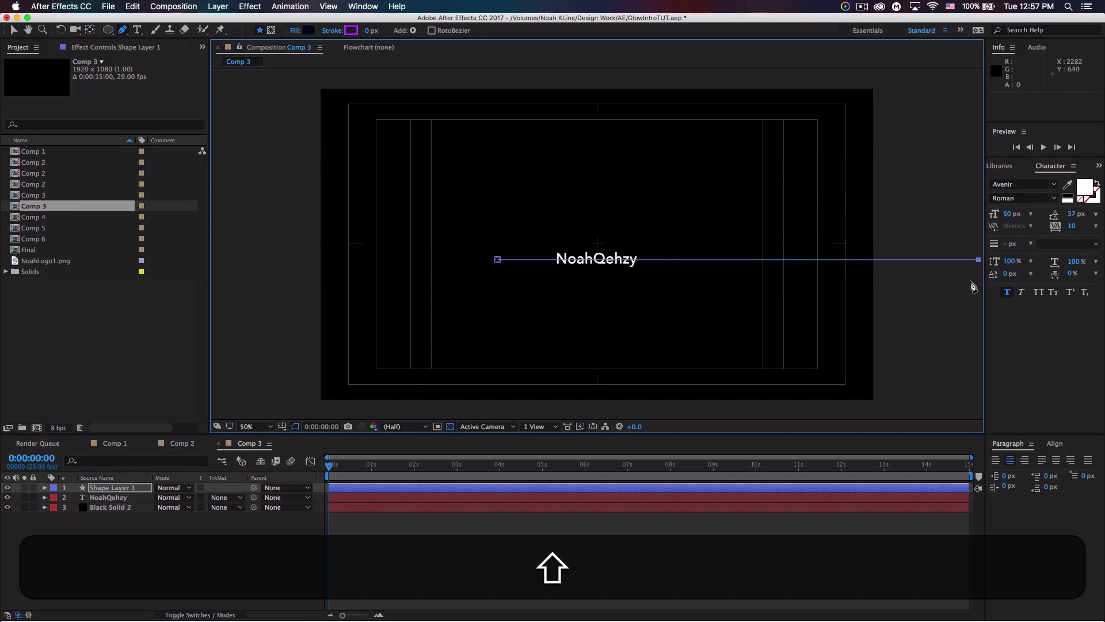
drag(369, 30, 416, 31)
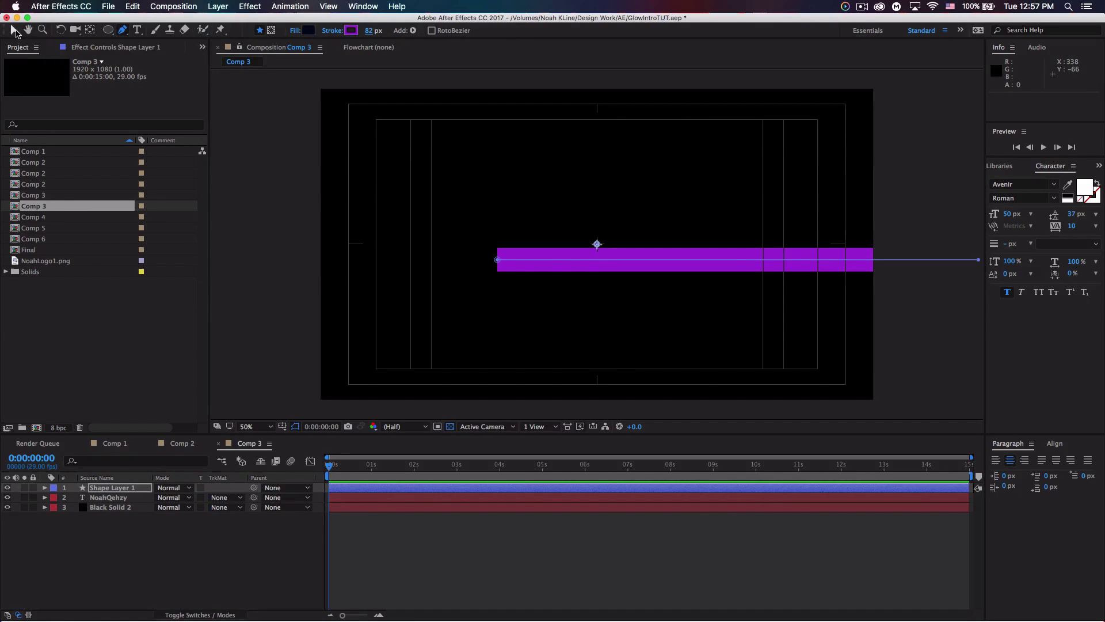
click(13, 29)
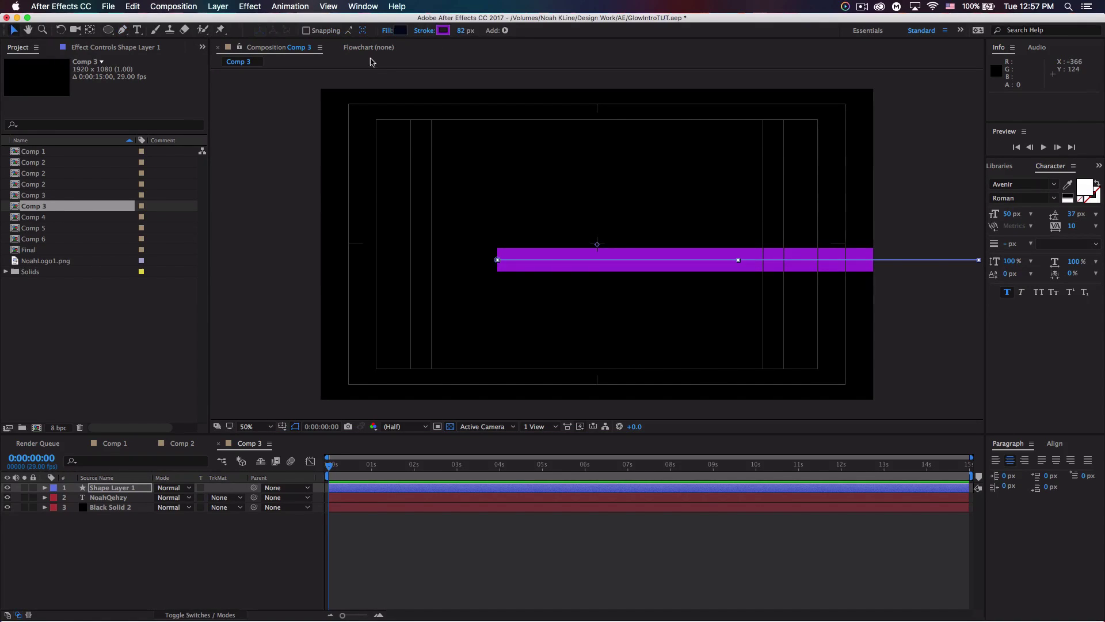
Step: Add Trim Paths to the contents of the purple line's shape layer
click(136, 490)
click(44, 490)
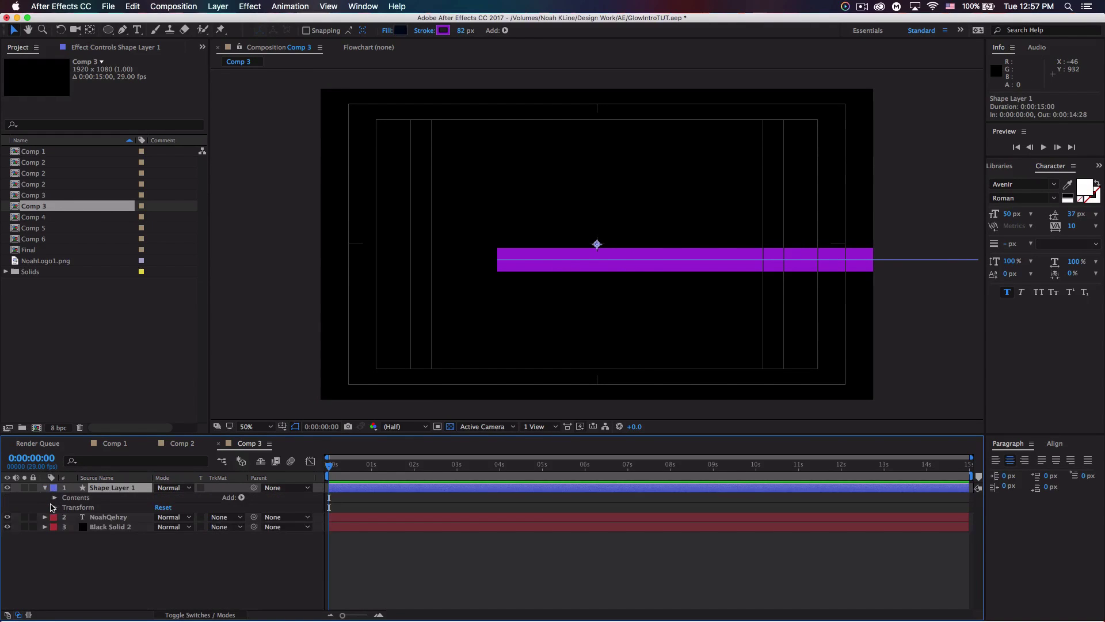
click(55, 498)
click(241, 497)
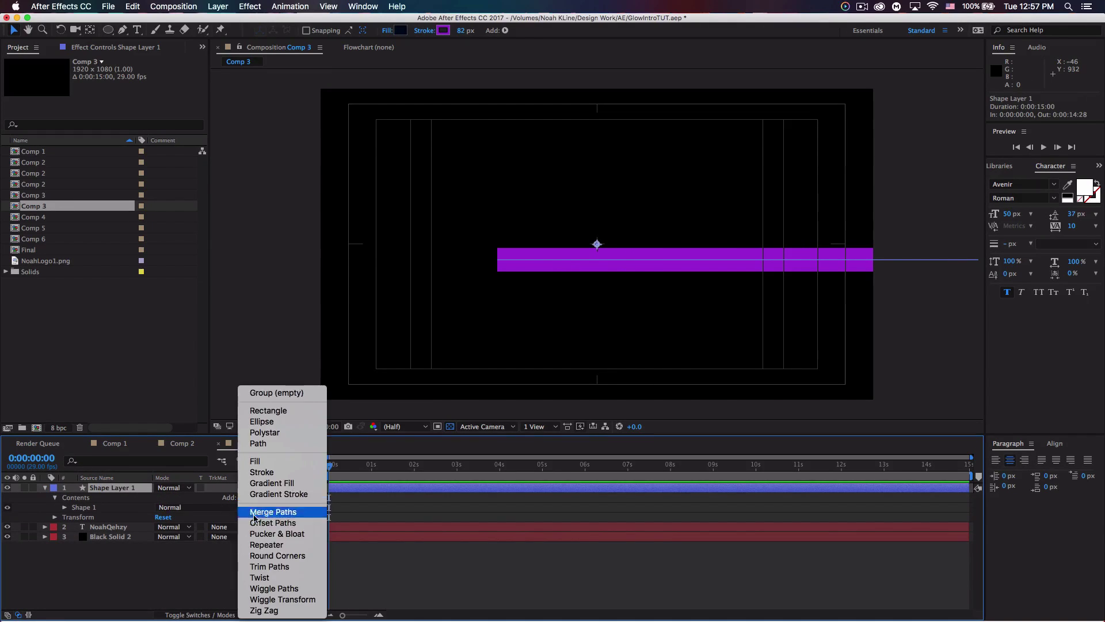
click(280, 566)
Step: Set the Line Cap of the purple line's stroke to Round Cap and collapse the shape's properties
click(65, 507)
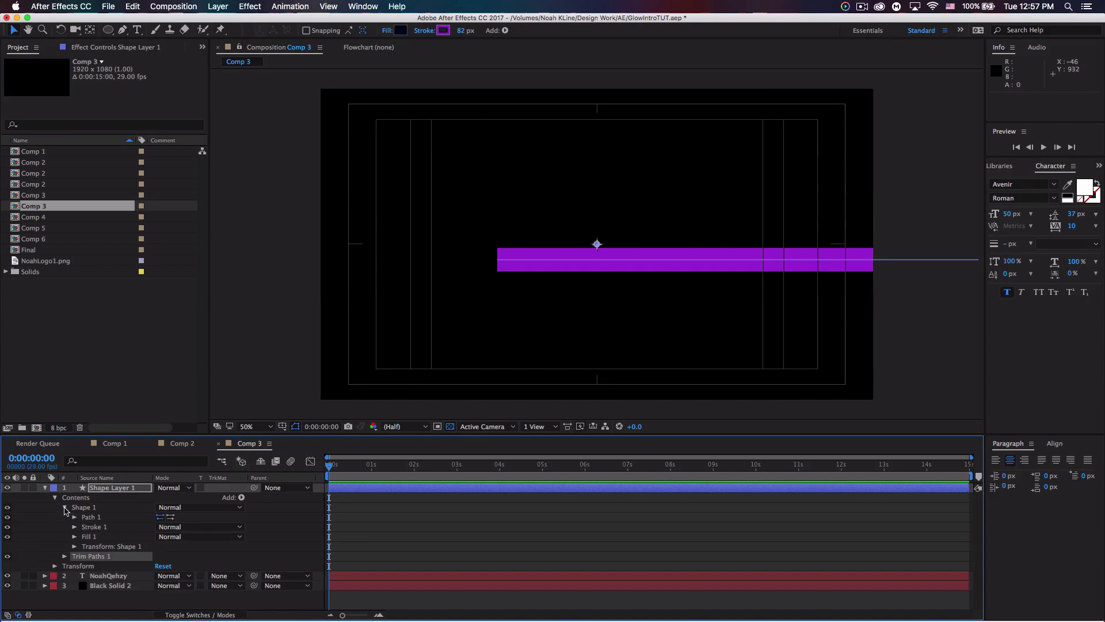
click(75, 527)
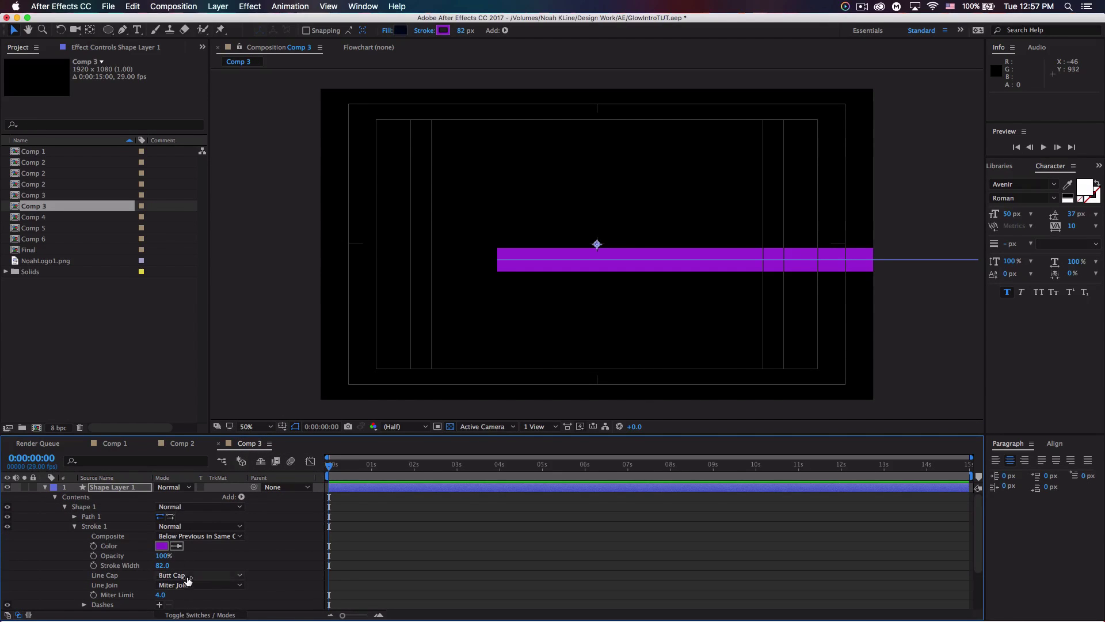
click(187, 575)
click(193, 599)
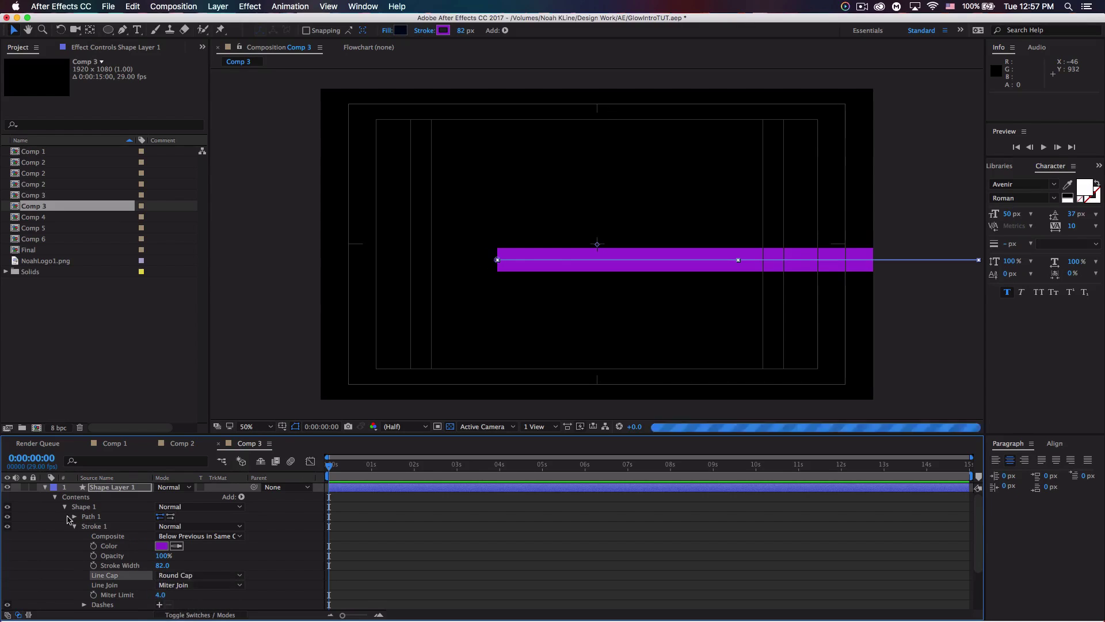
click(76, 527)
click(64, 508)
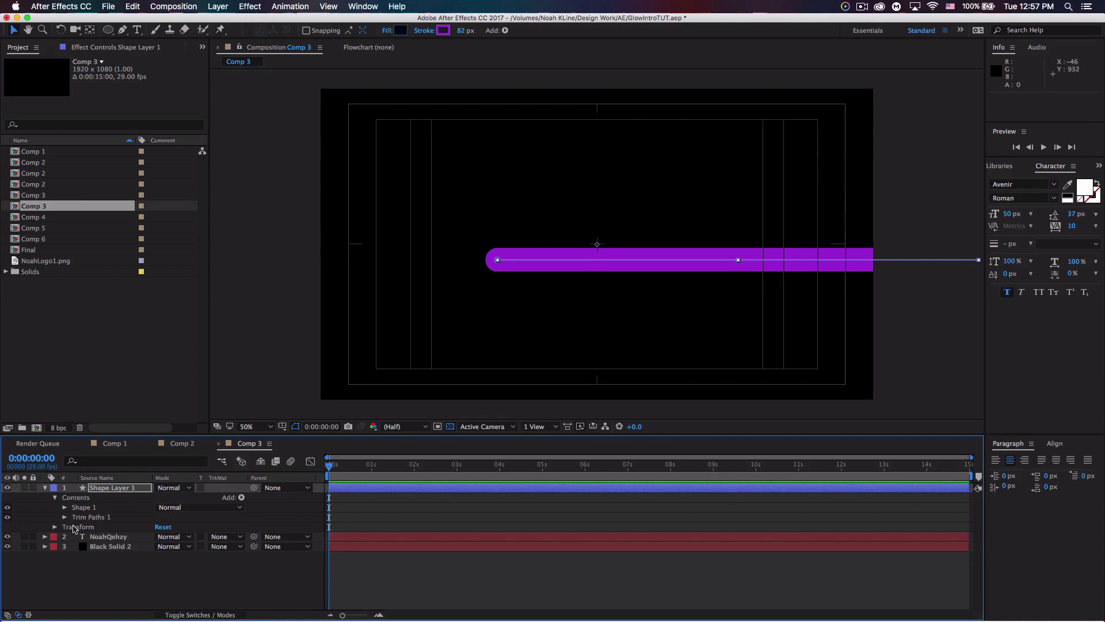
Step: Set the End value of Shape Layer 1's Trim Paths to 0.1%
click(65, 518)
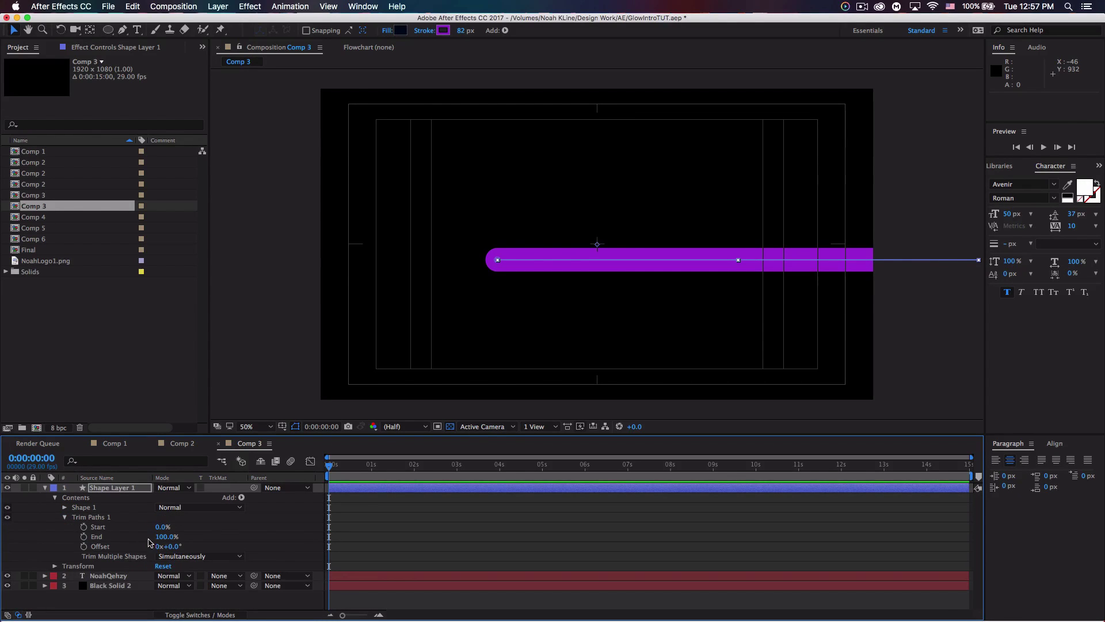
drag(164, 537, 114, 536)
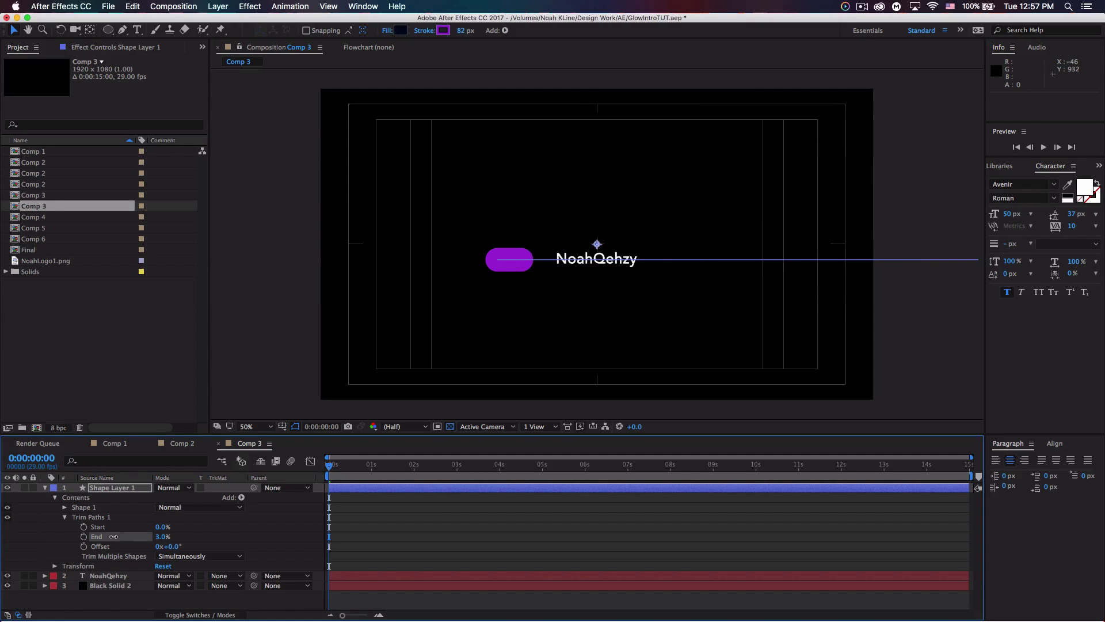
click(161, 536)
text(0.1)
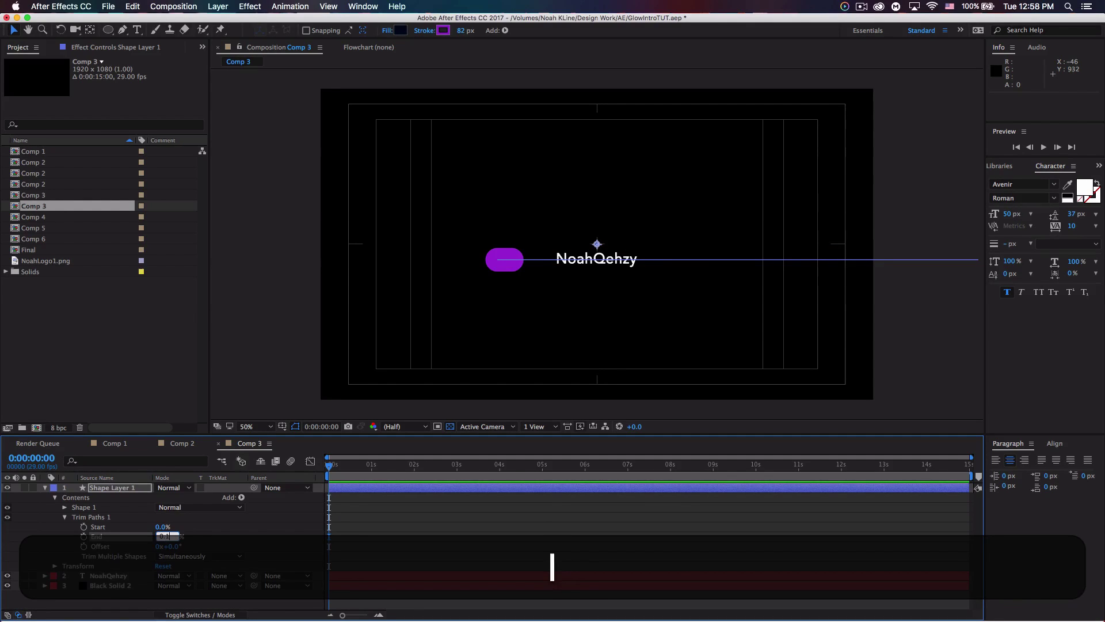
key(Return)
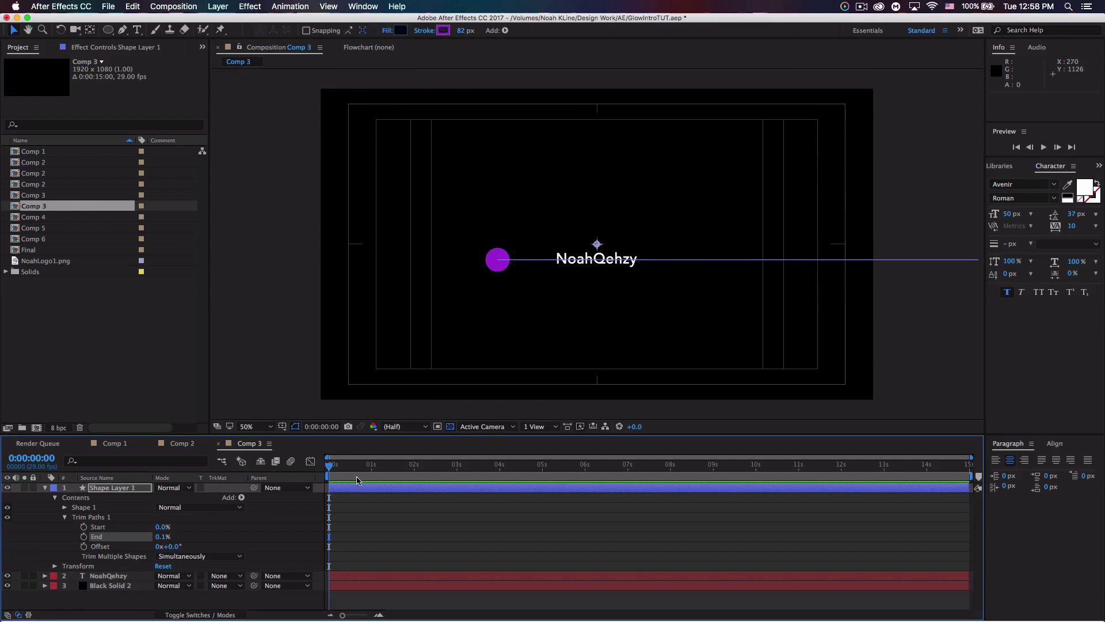
Step: Keyframe Shape Layer 1's Scale at 100% on 0:00:00:28 and 0% on 0:00:00:00
drag(330, 465, 371, 467)
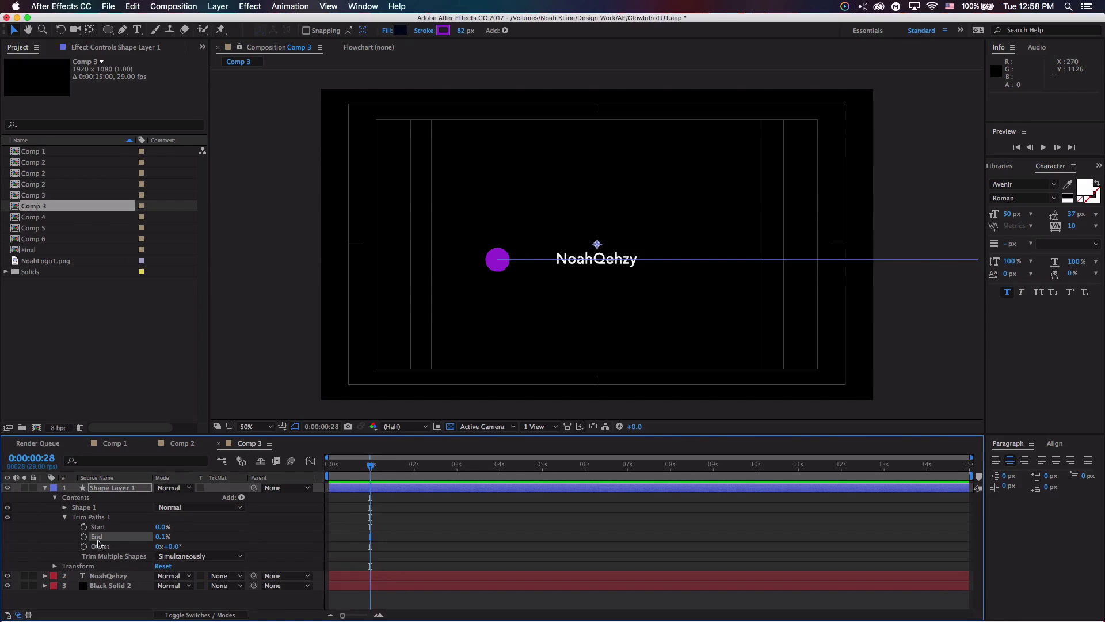
click(55, 565)
scroll(92, 559, down, 2)
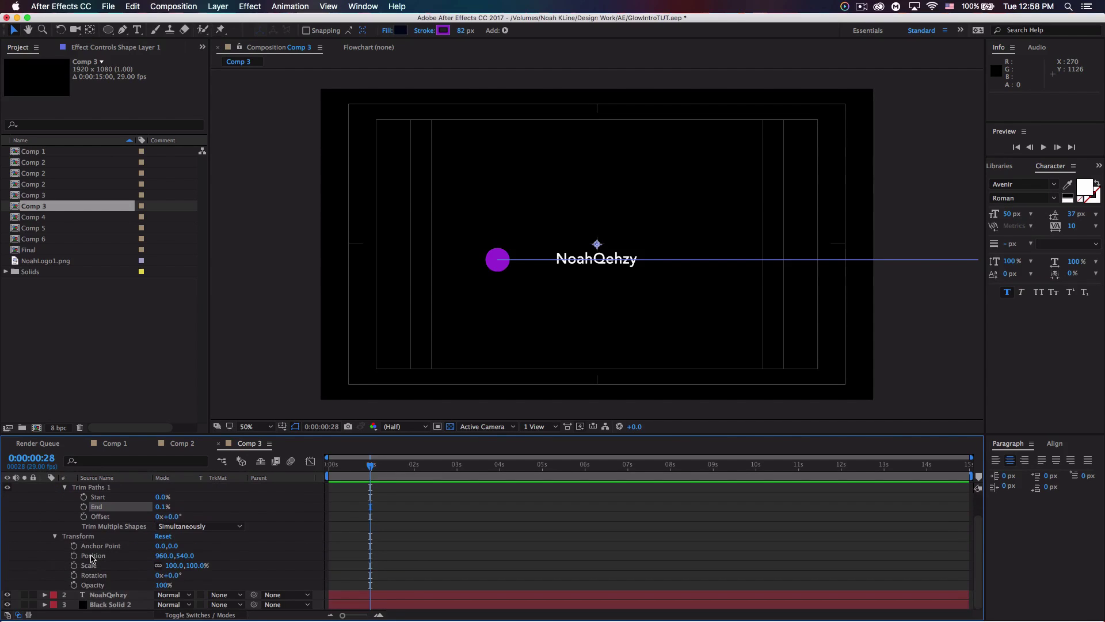
click(74, 565)
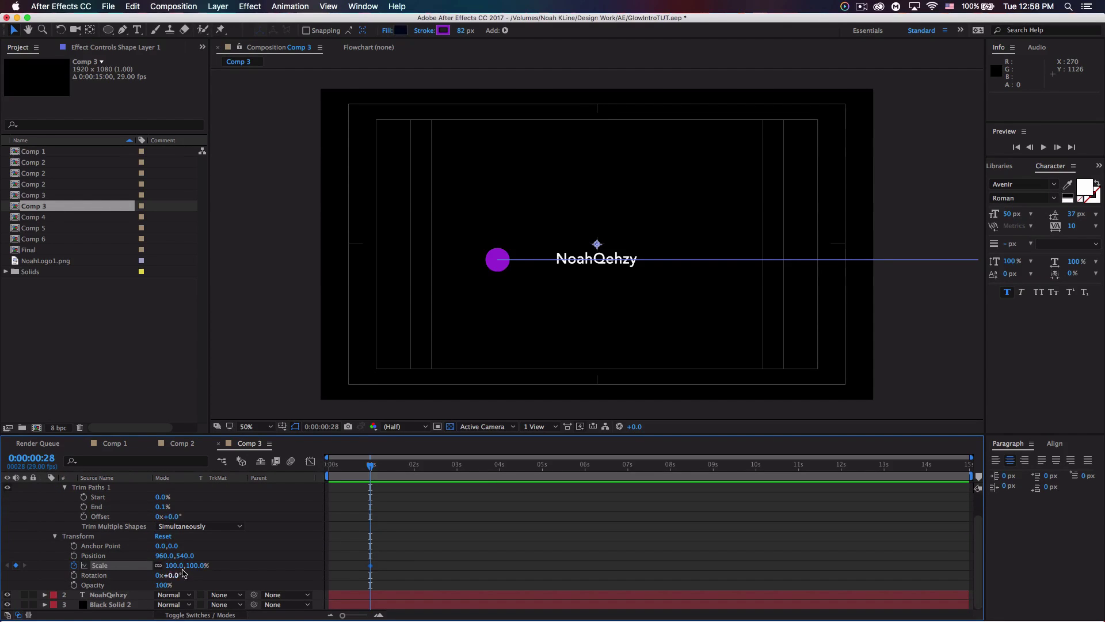
drag(371, 468, 329, 467)
click(171, 566)
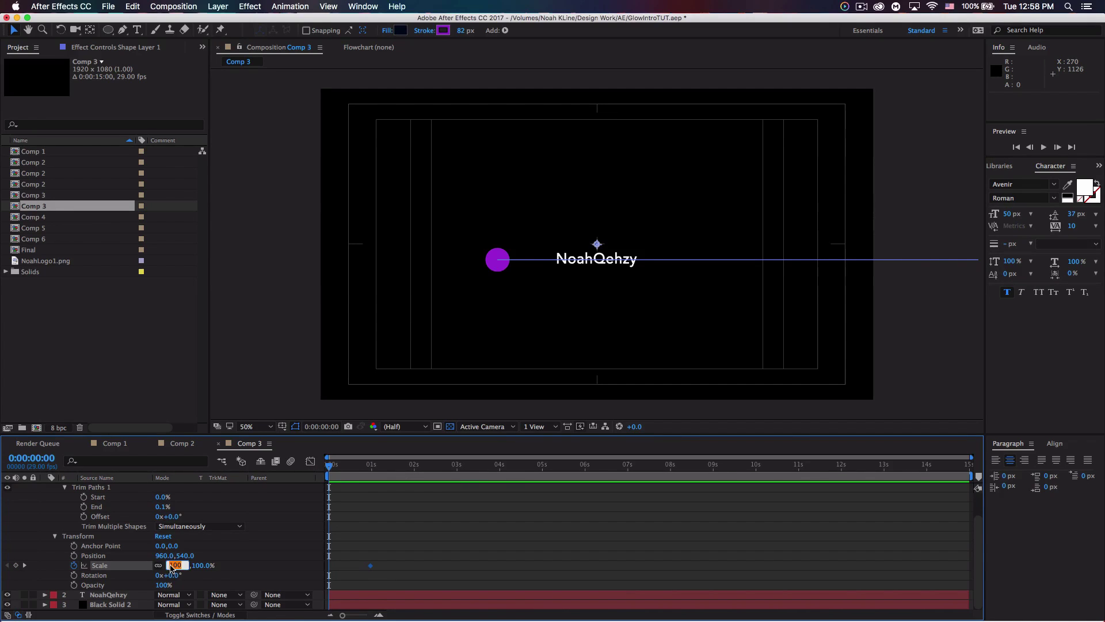
text(0)
key(Return)
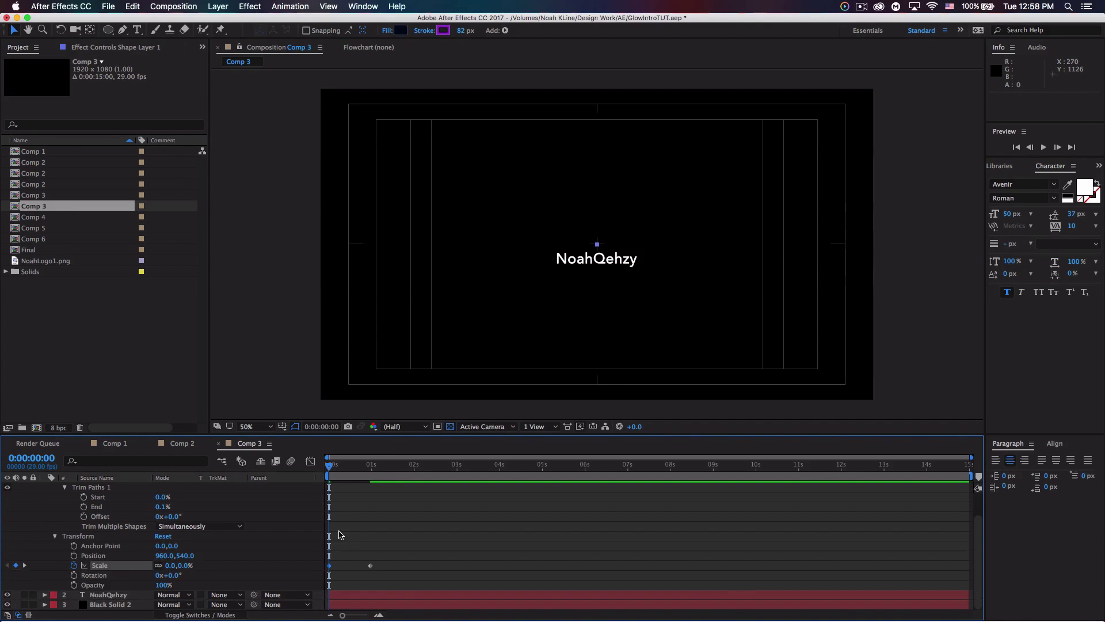
Step: Move Shape Layer 1's anchor point to the centre of the purple circle at 0:00:00:28 and check its growth
drag(327, 470, 370, 467)
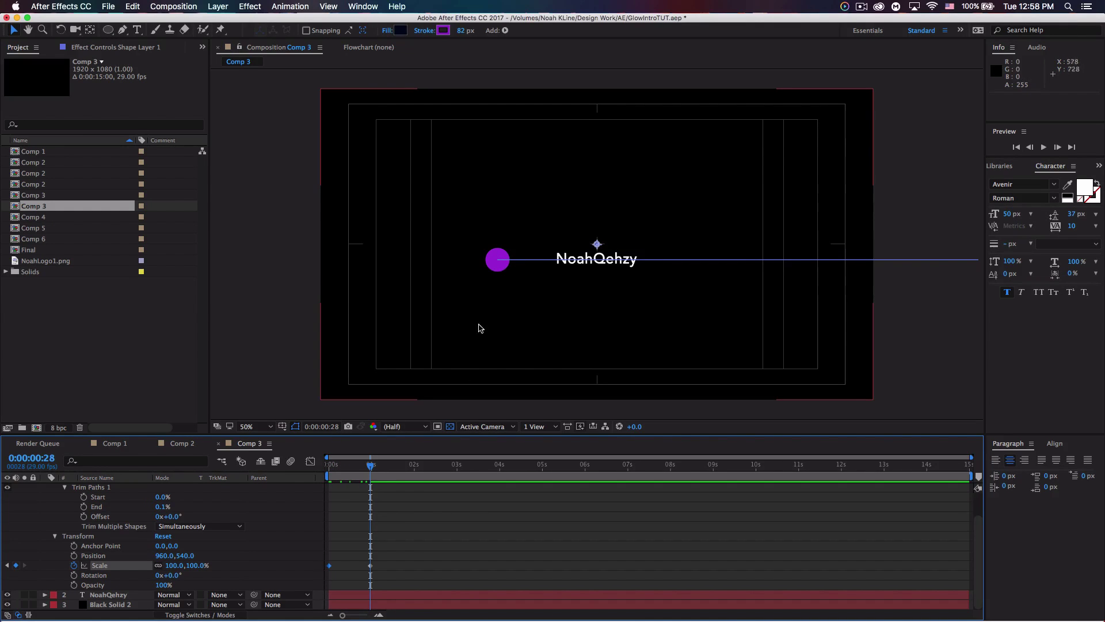
mouse_move(371, 470)
mouse_down()
mouse_move(331, 474)
mouse_move(373, 479)
mouse_up()
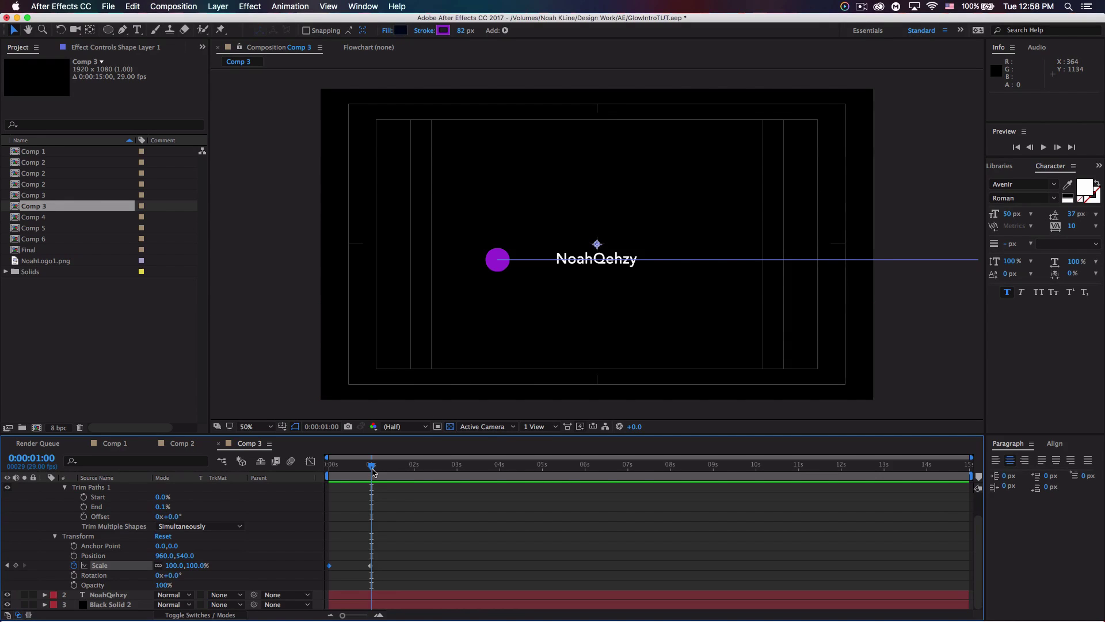
drag(373, 472, 371, 472)
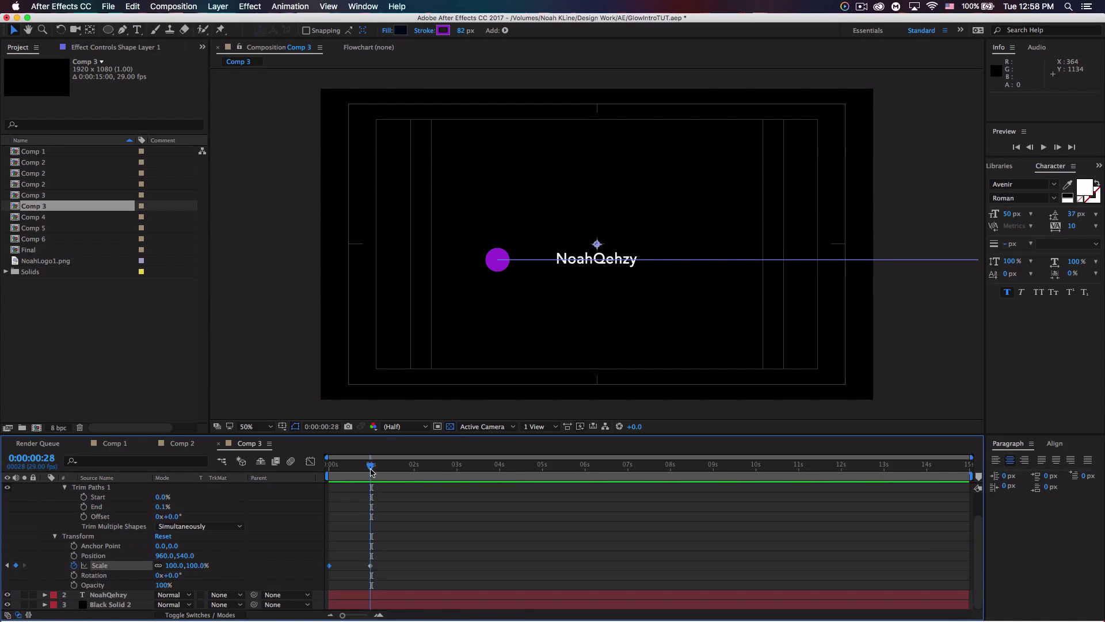
click(91, 30)
drag(596, 251, 500, 260)
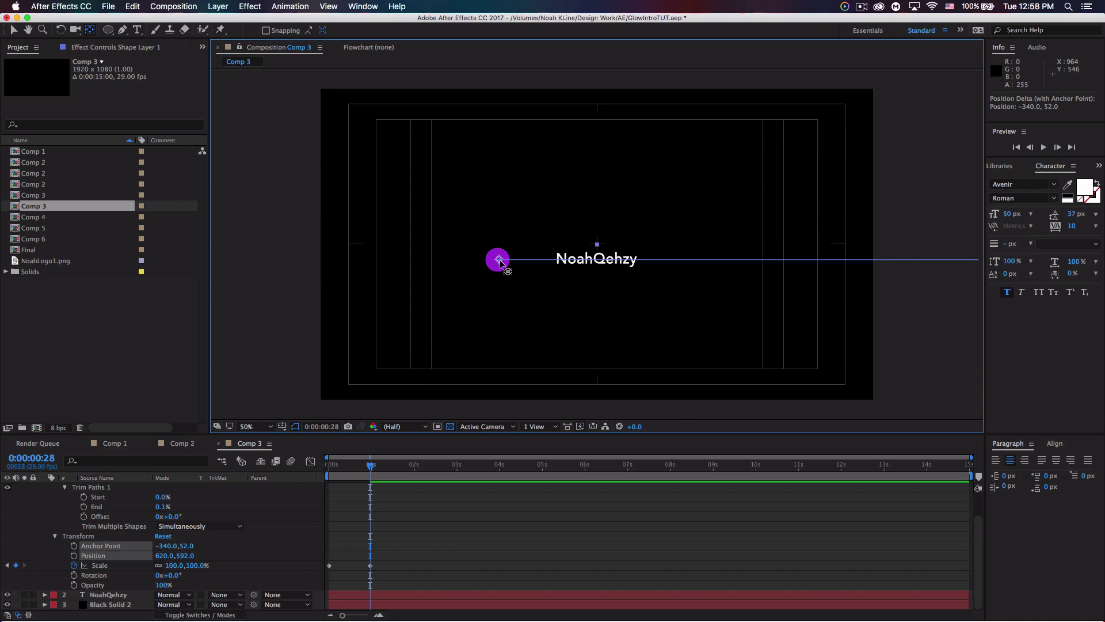
scroll(511, 254, up, 6)
drag(313, 259, 901, 165)
drag(373, 280, 358, 284)
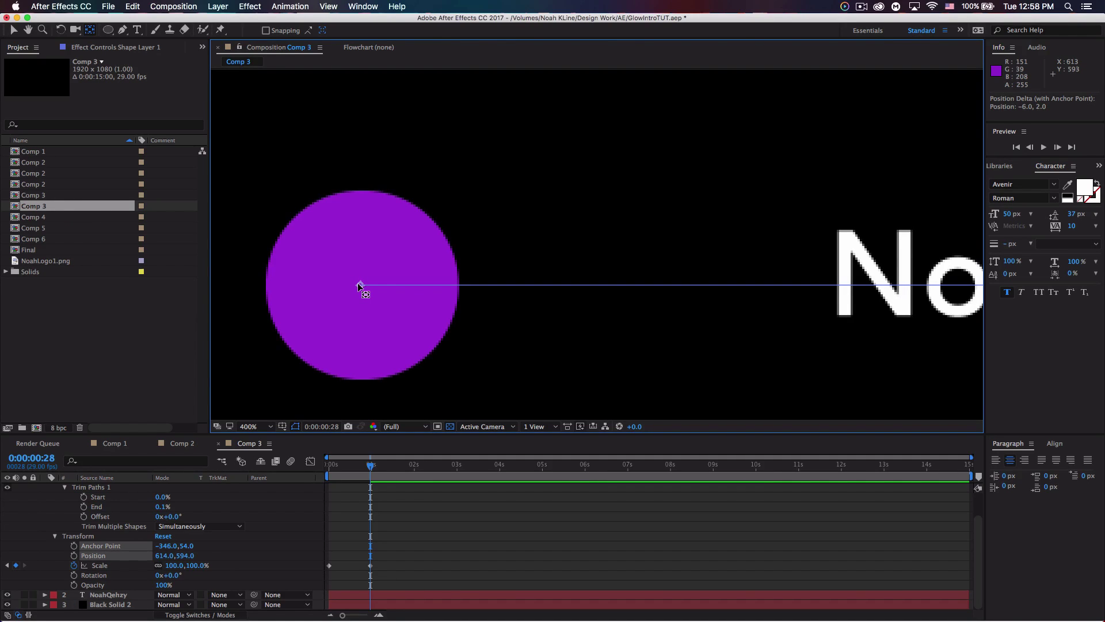
drag(364, 286, 363, 286)
mouse_move(353, 468)
mouse_down()
mouse_move(335, 470)
mouse_move(348, 475)
mouse_up()
Step: Keyframe the Trim Paths End at 0.1% on 0:00:01:06 and 100% on 0:00:02:14
key(comma)
key(comma)
key(comma)
key(comma)
key(comma)
key(comma)
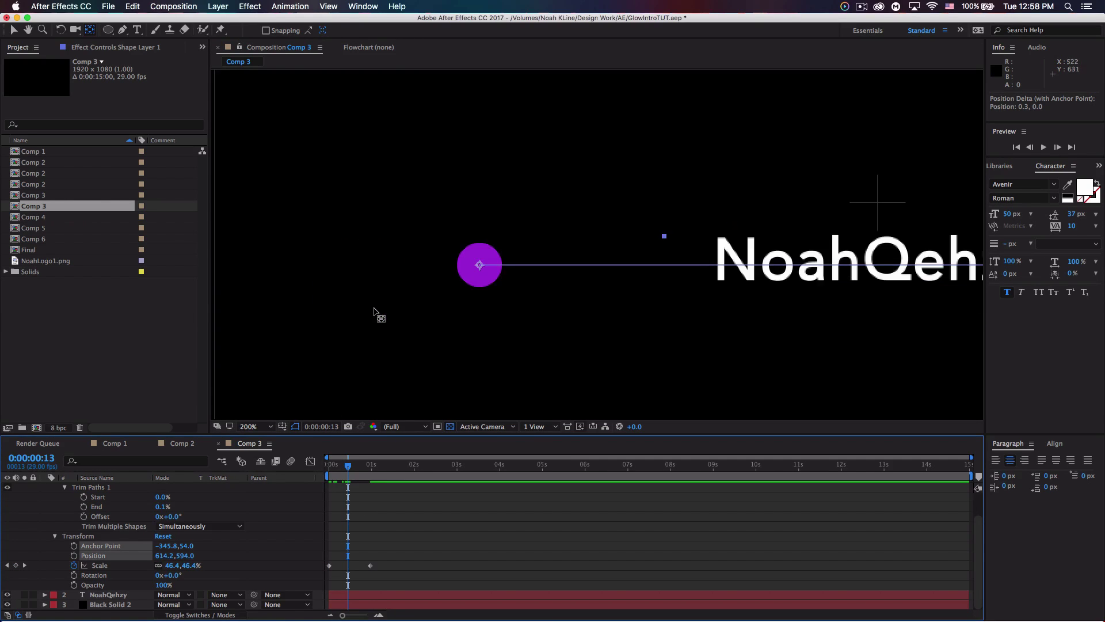
drag(346, 467, 379, 467)
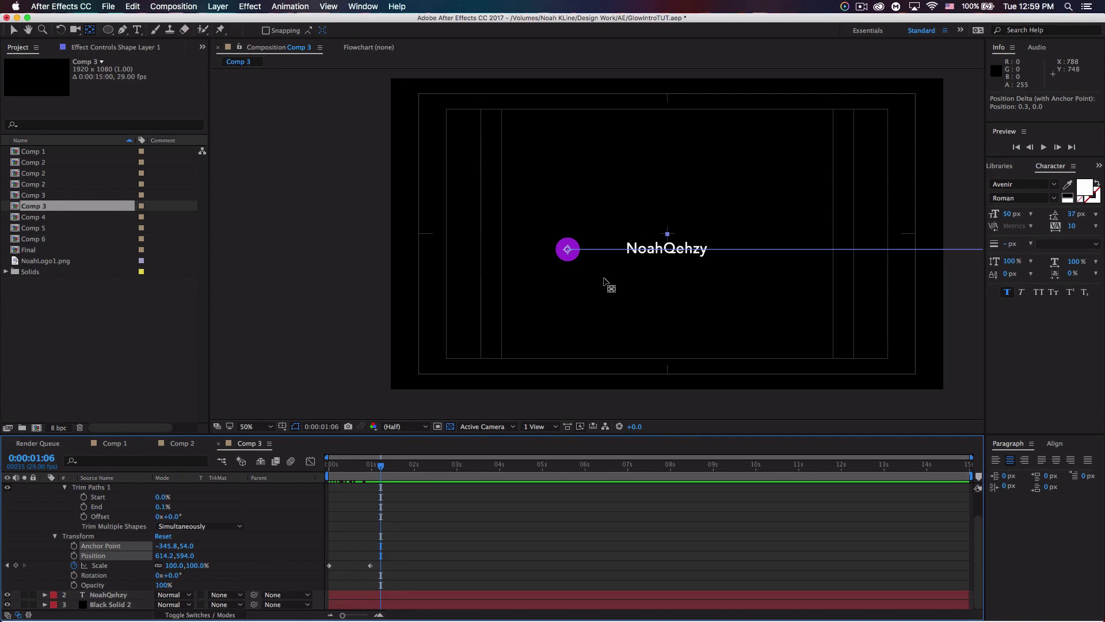
click(56, 537)
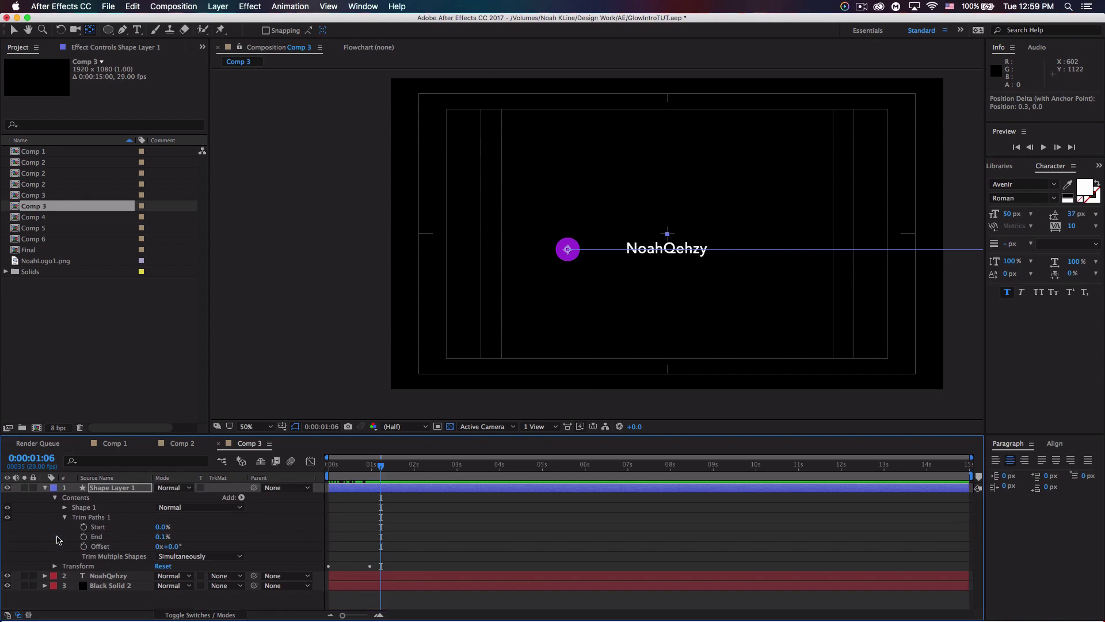
click(84, 537)
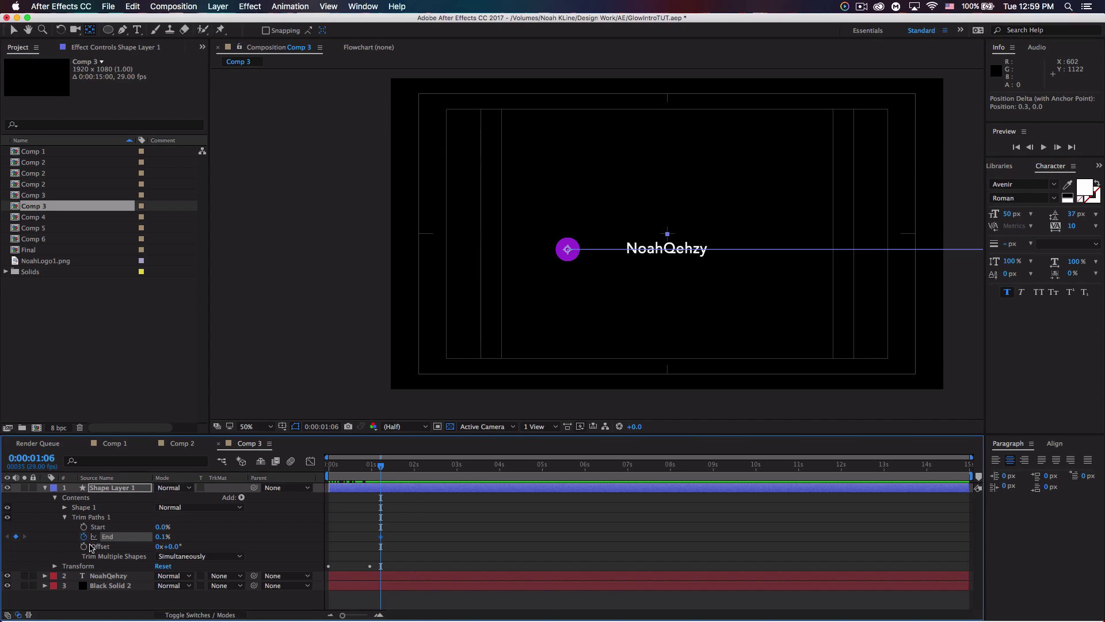
drag(382, 469, 436, 467)
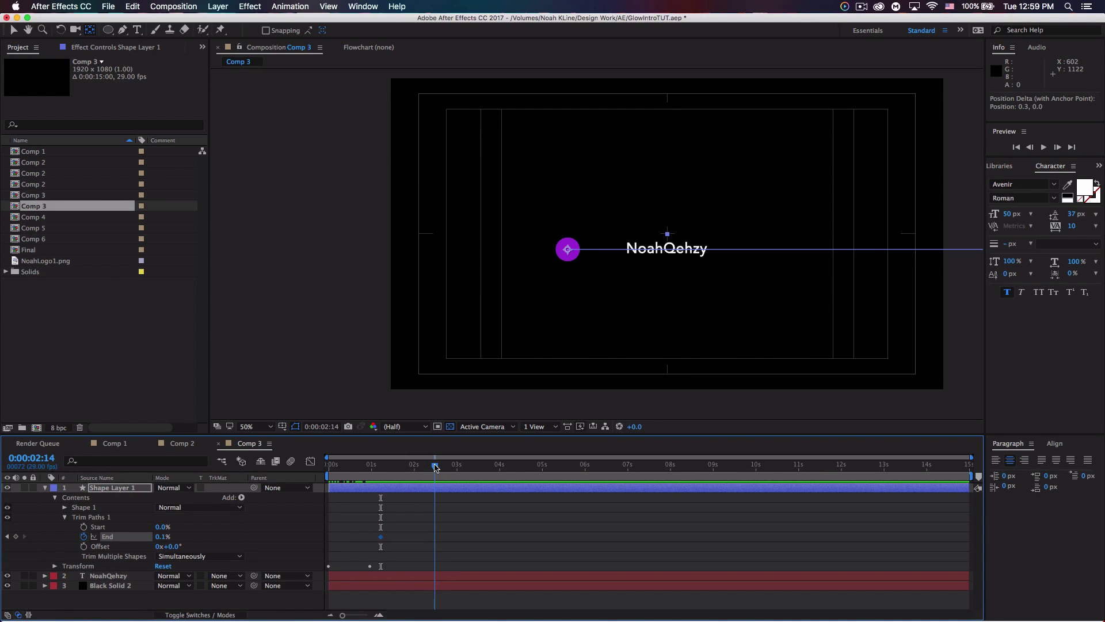
drag(163, 536, 230, 530)
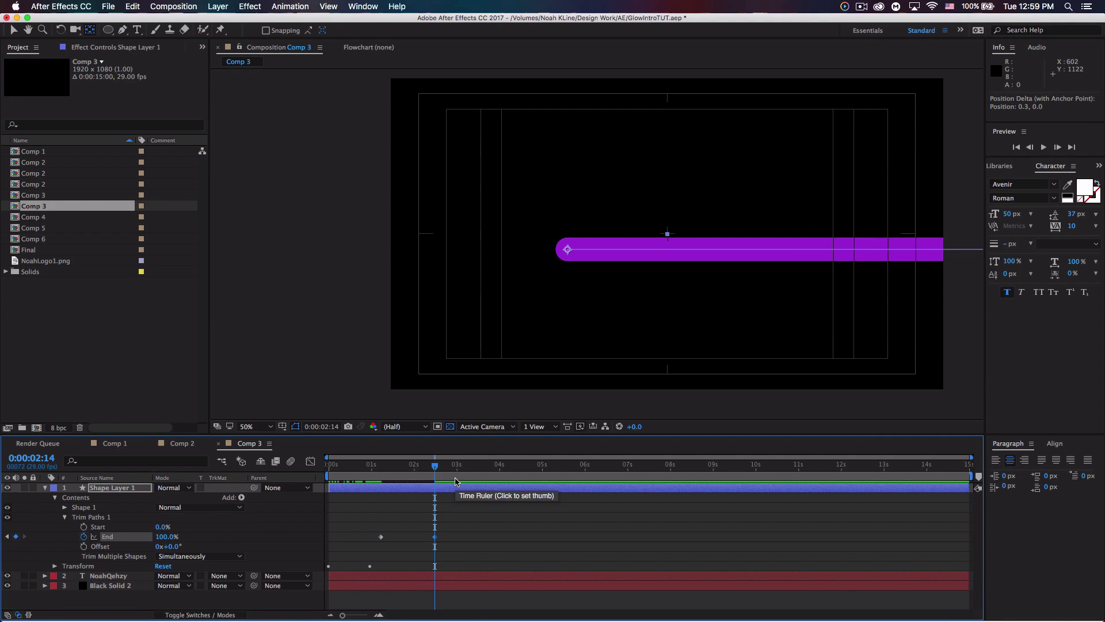
Step: Keyframe the Trim Paths Start at 0% on 0:00:02:04 and 100% on 0:00:03:08, and preview the animation from the beginning
drag(439, 470, 420, 466)
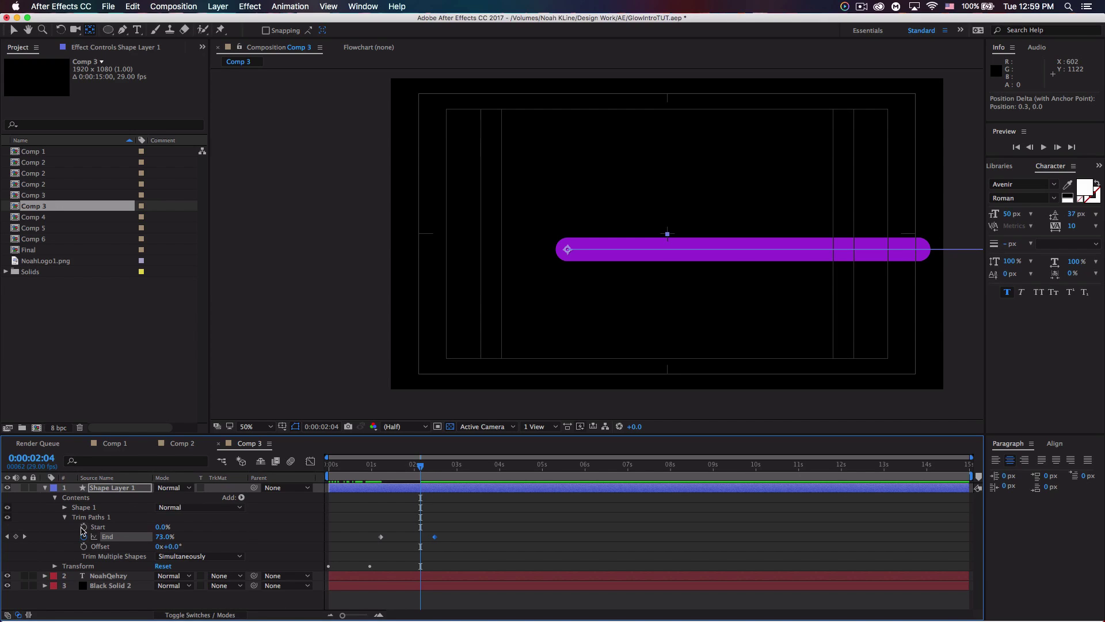
click(83, 527)
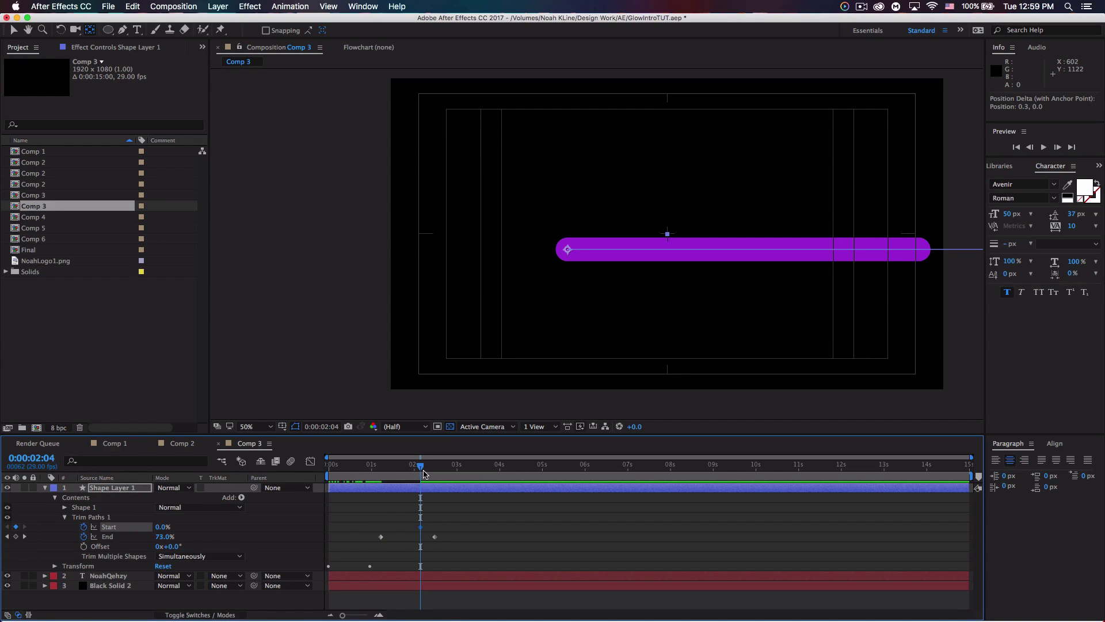
drag(423, 470, 469, 471)
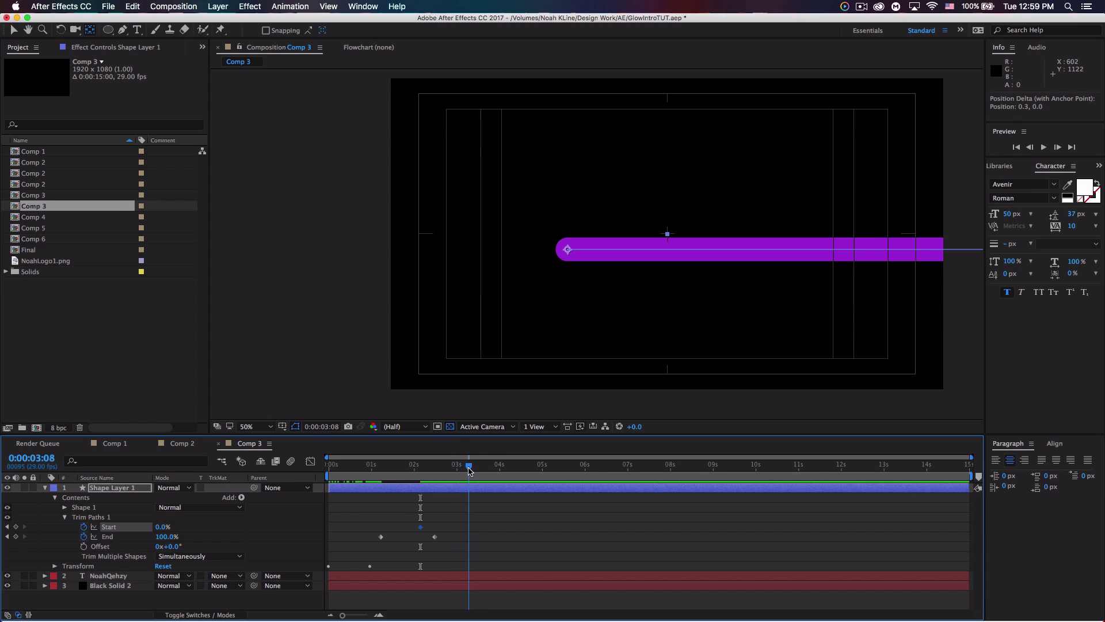
drag(160, 528, 235, 524)
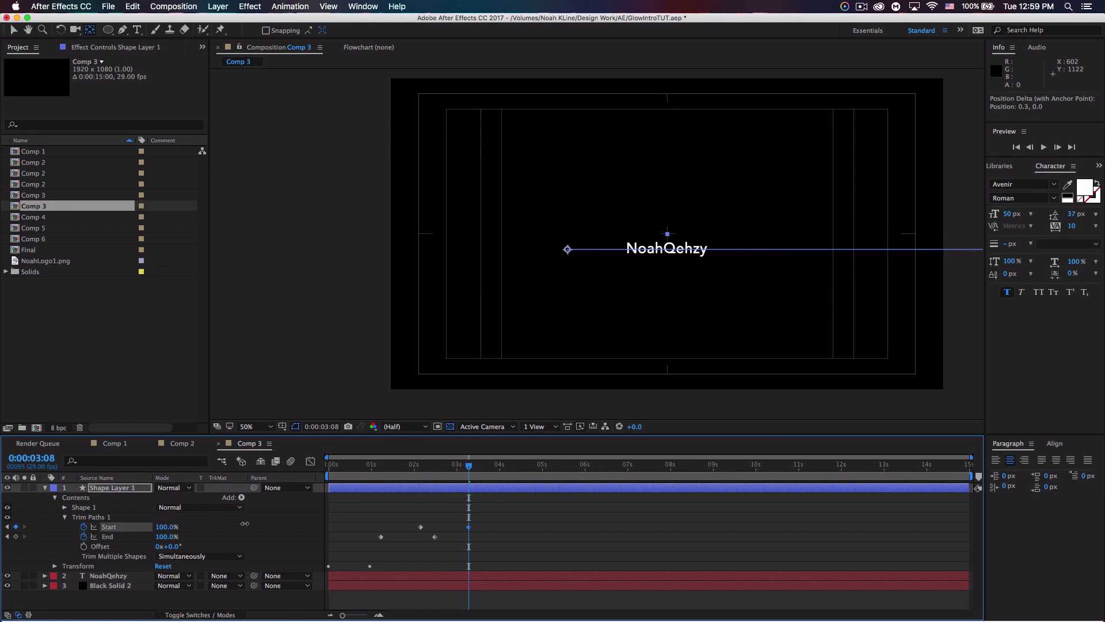
drag(469, 471, 319, 475)
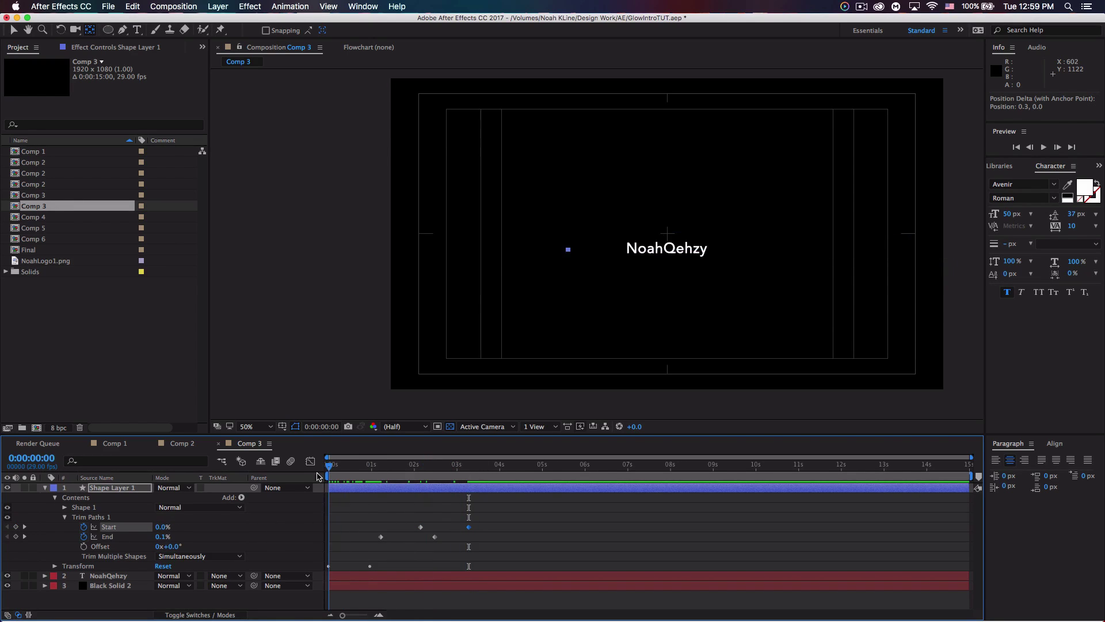
key(space)
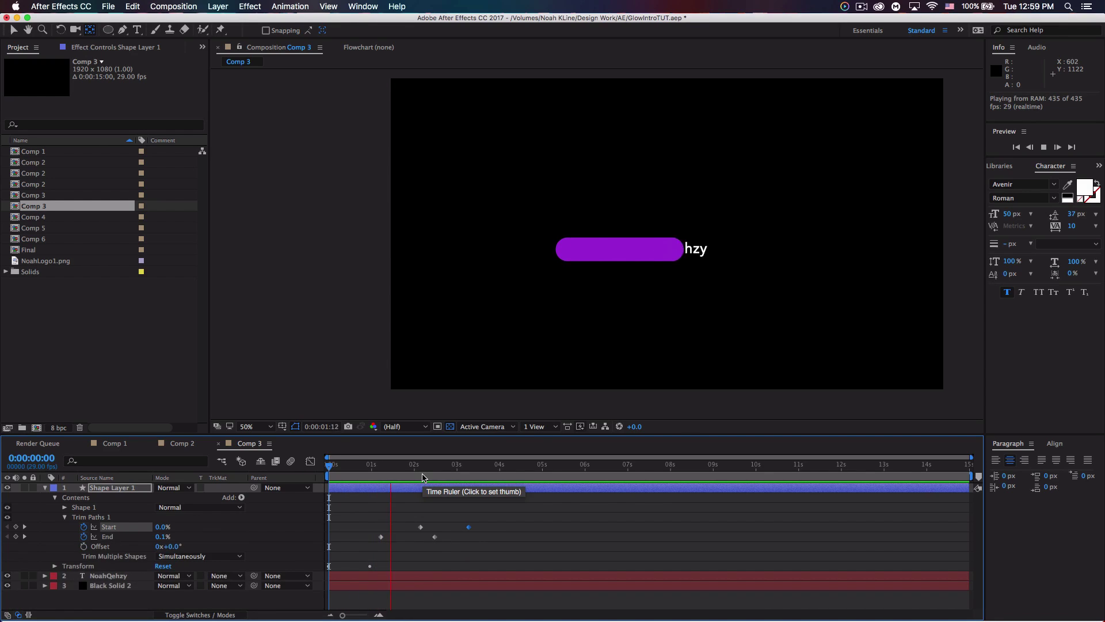
key(space)
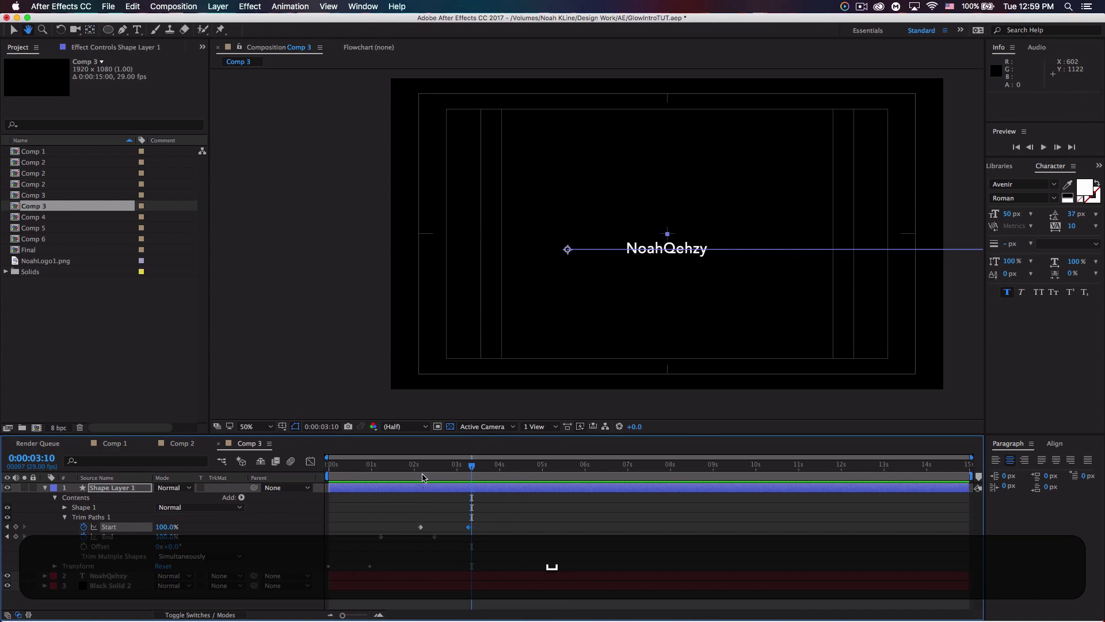
Step: Apply Easy Ease to both Scale keyframes of Shape Layer 1
click(55, 566)
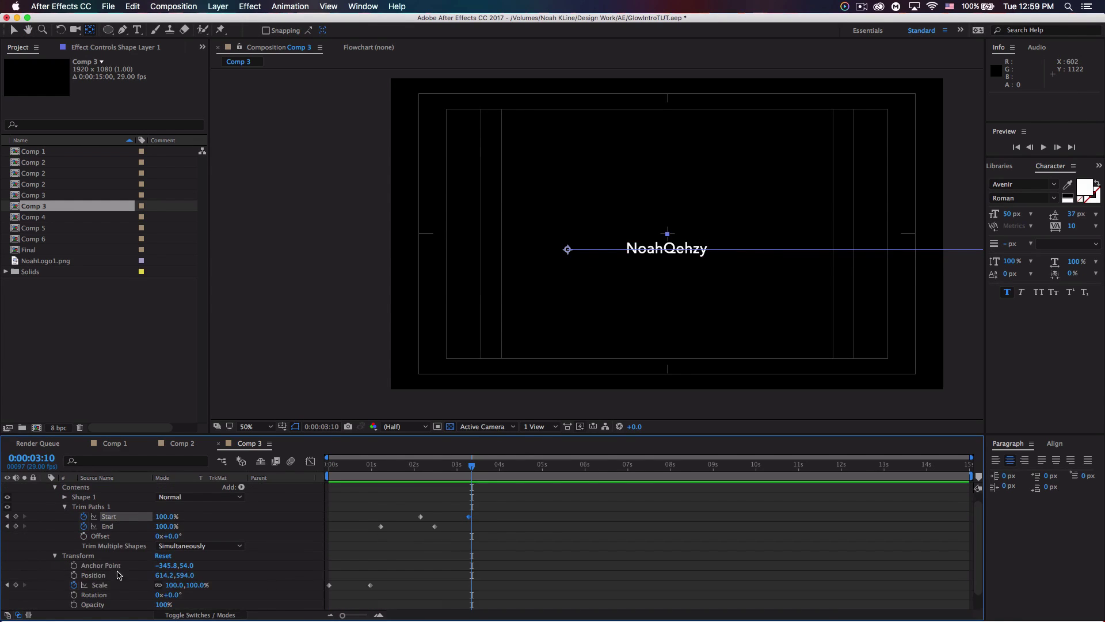
drag(394, 599, 326, 573)
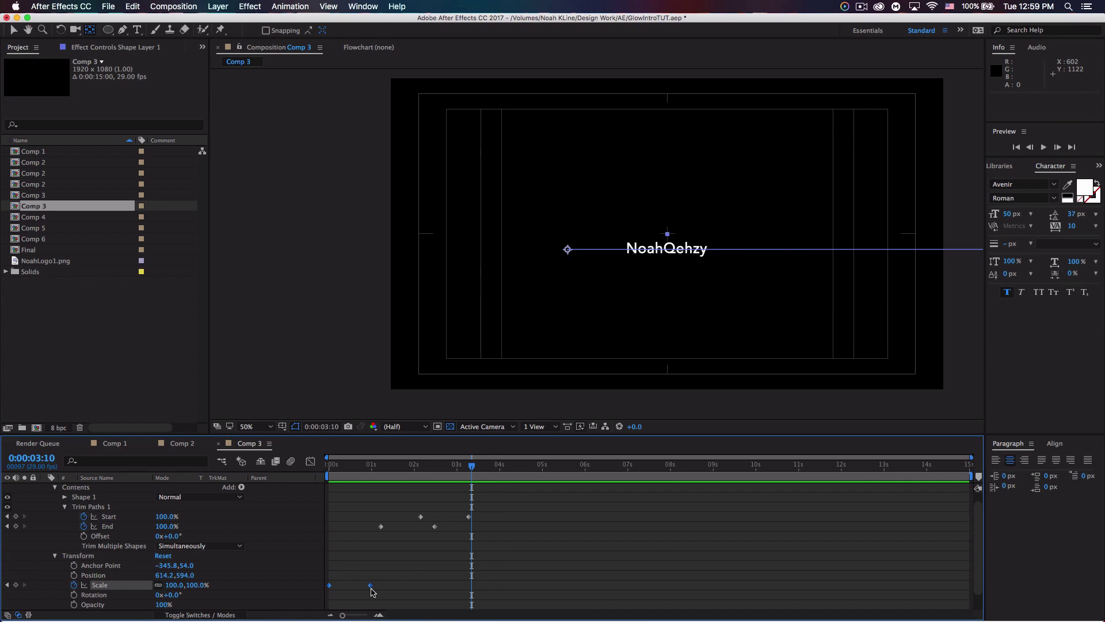
right_click(370, 585)
mouse_move(423, 610)
click(521, 544)
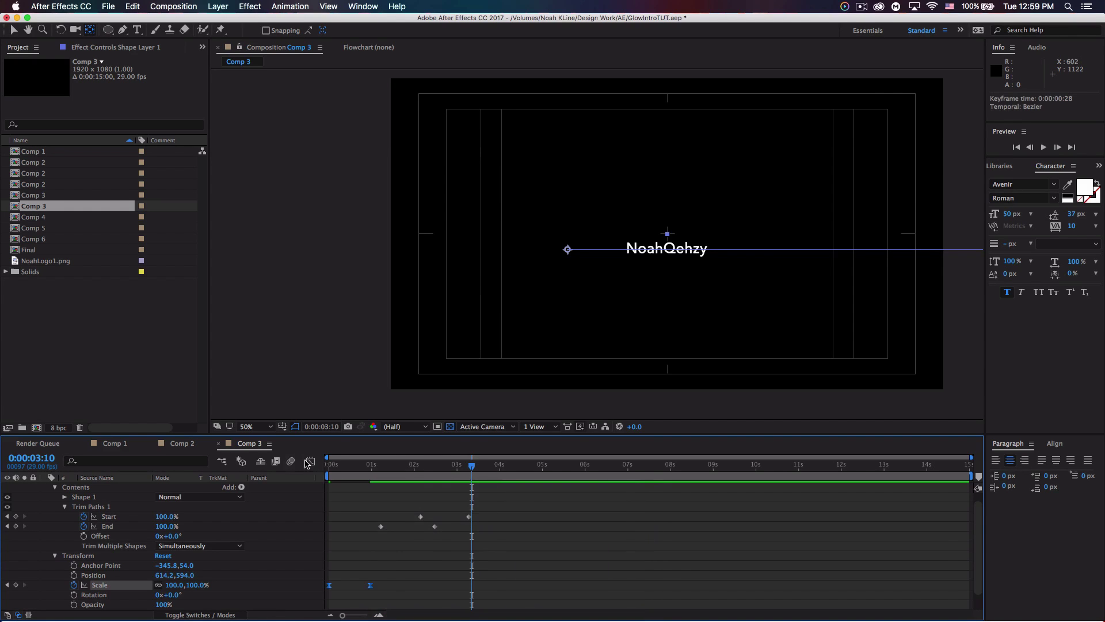
Step: Lengthen the second Scale keyframe's incoming ease in the speed graph so the speed peaks early, and preview the animation
click(310, 464)
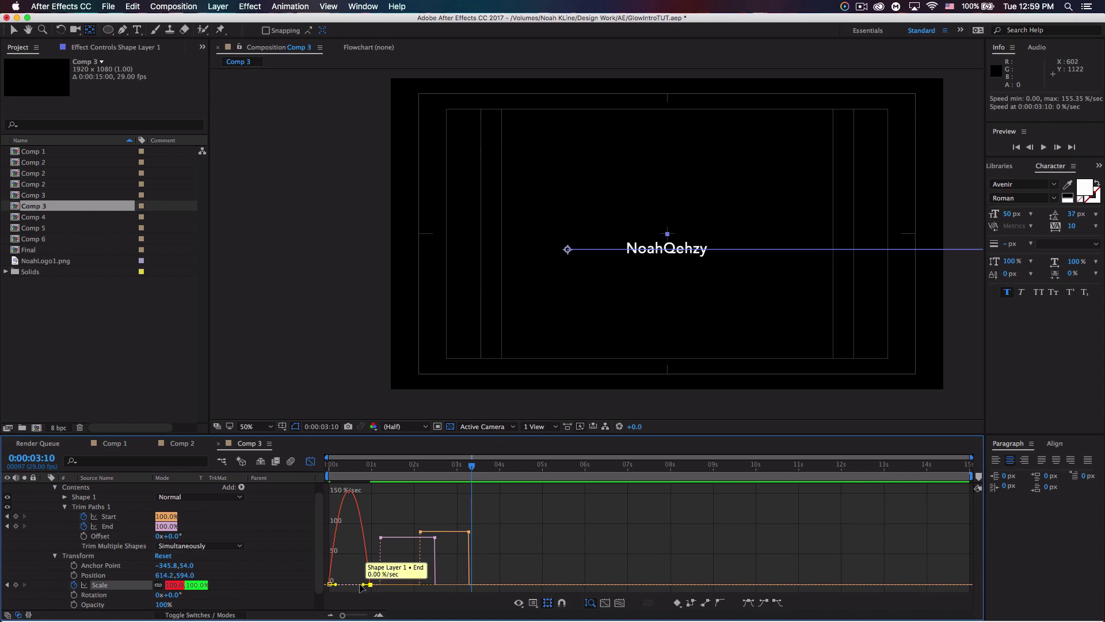
drag(360, 585, 351, 586)
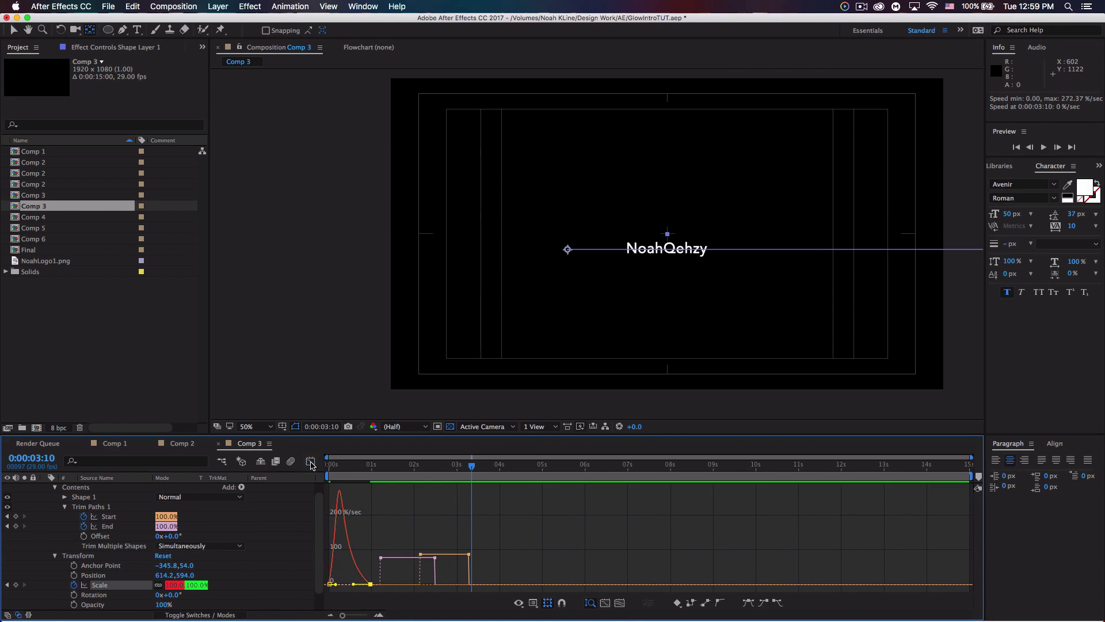
click(310, 462)
drag(352, 468, 291, 467)
key(space)
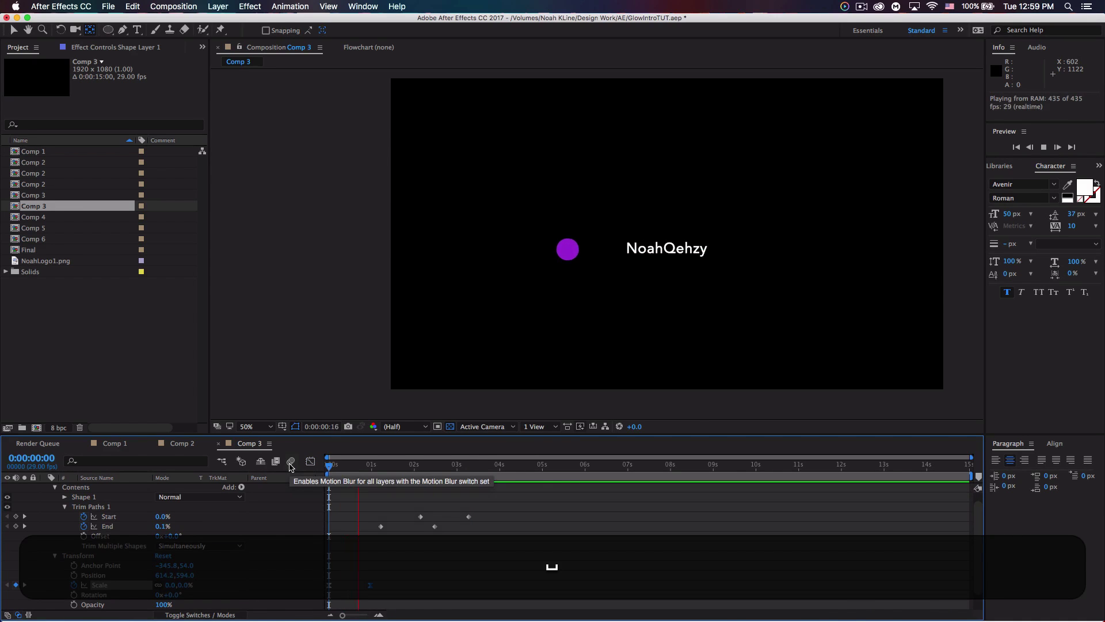
key(space)
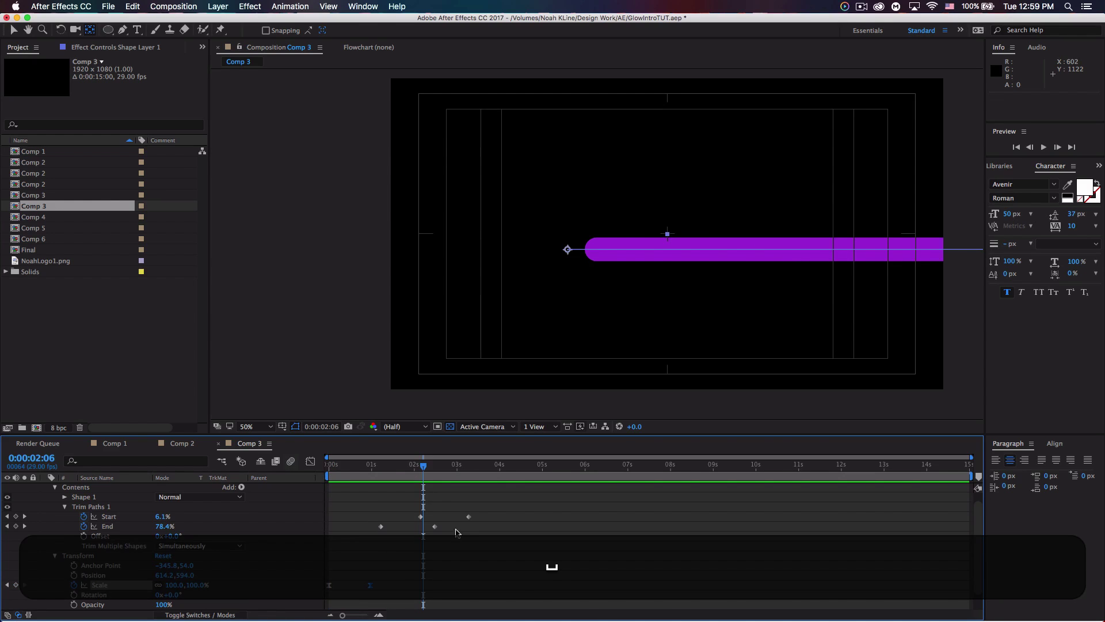
drag(487, 507, 406, 478)
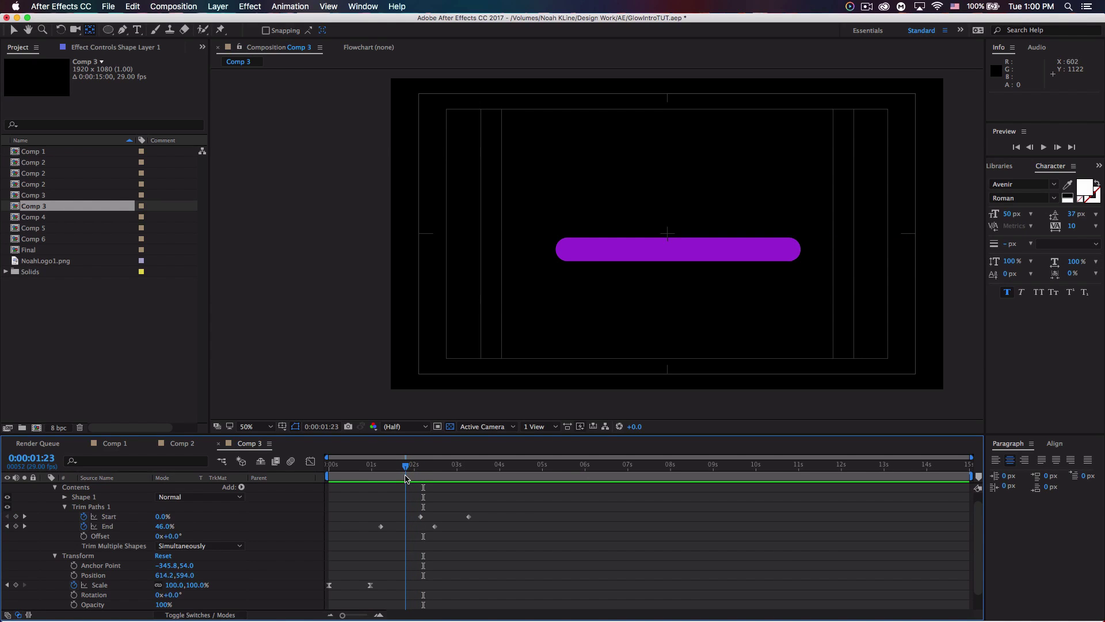
Step: Shift both Trim Paths Start keyframes earlier so the first sits at 0:00:01:22, and apply Easy Ease to the End and Start keyframes
drag(485, 493, 407, 520)
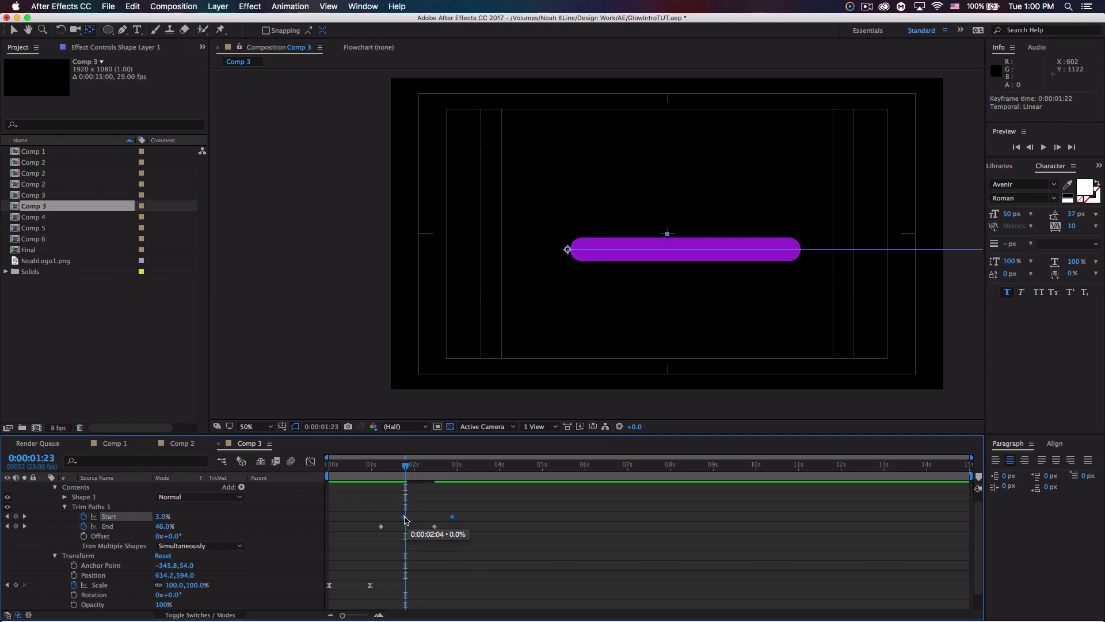
click(511, 547)
drag(459, 538, 365, 525)
right_click(435, 526)
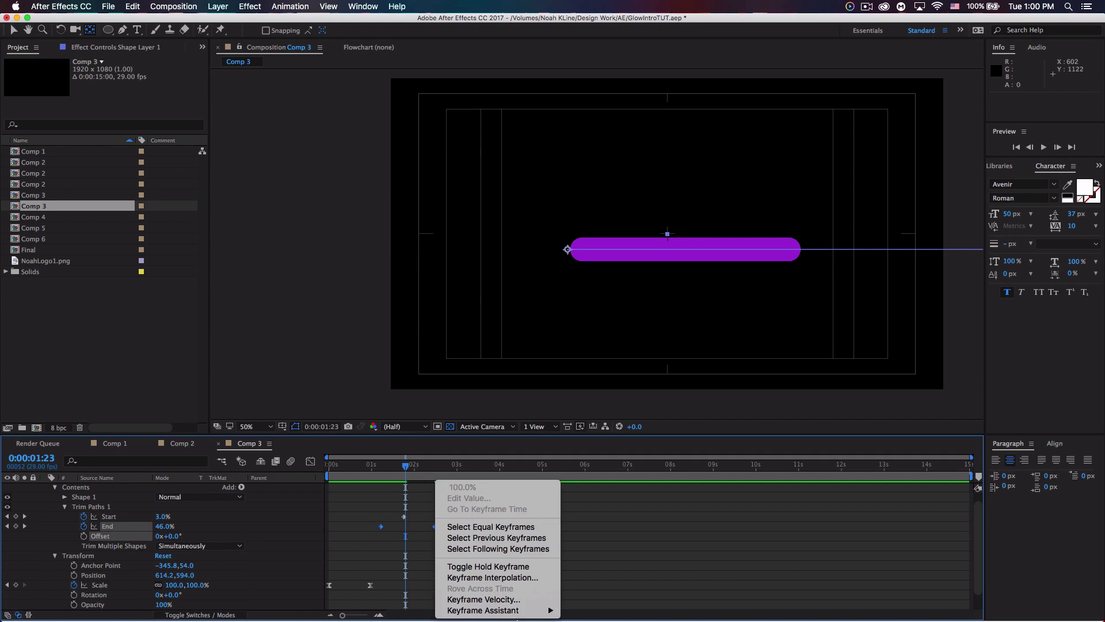
mouse_move(517, 610)
click(581, 545)
drag(490, 504, 387, 520)
right_click(454, 521)
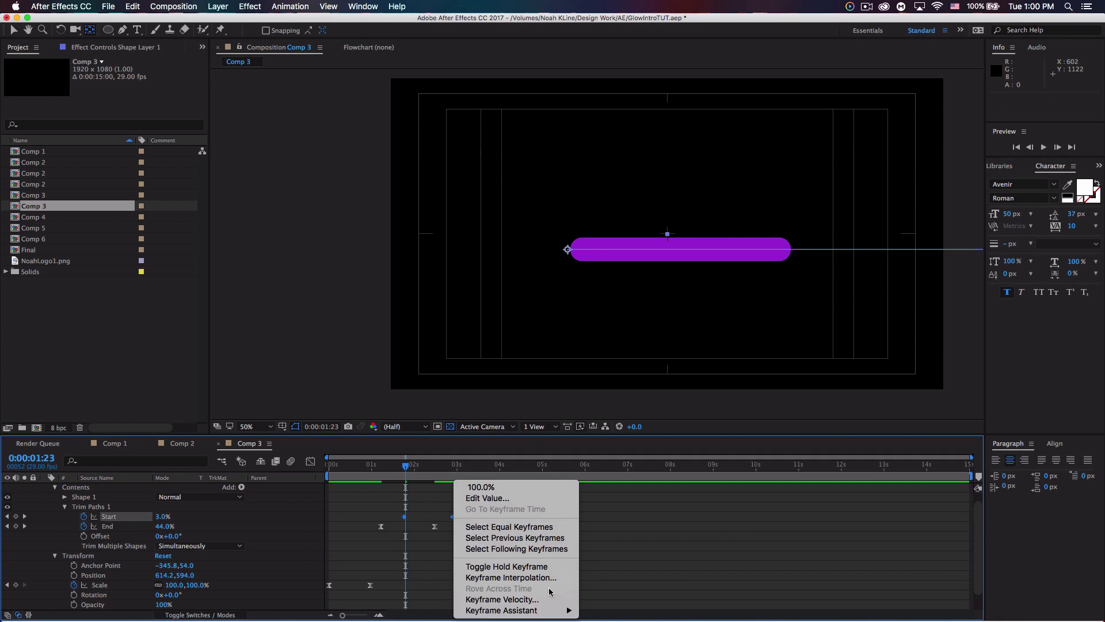
mouse_move(516, 610)
click(609, 545)
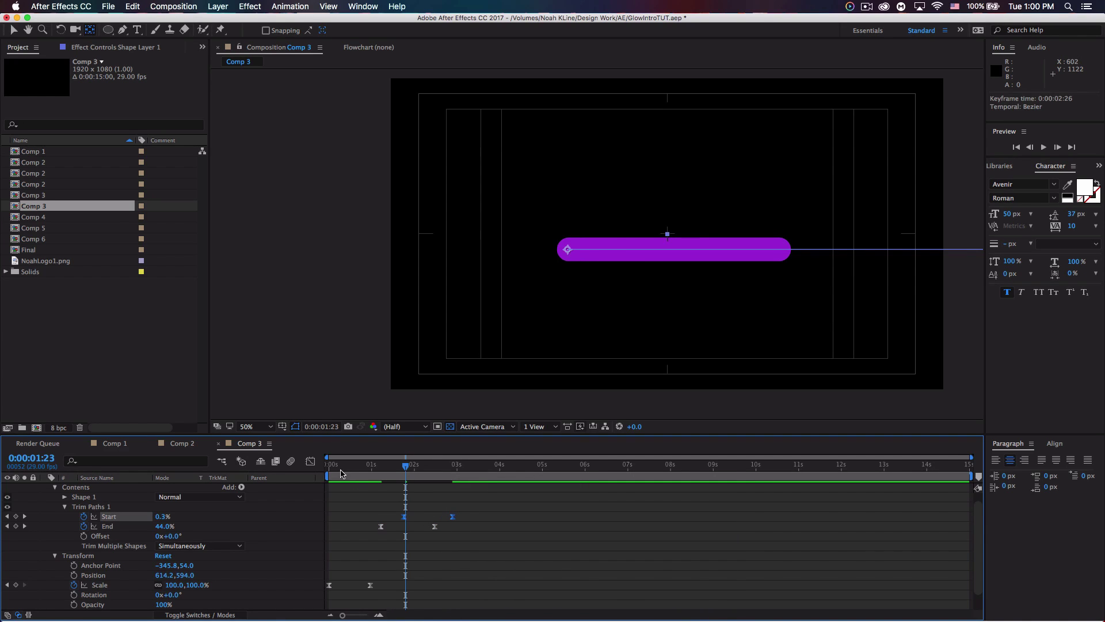
Step: Lengthen the incoming ease of the last Start and End keyframes in the speed graph, using about 73% influence for End, and preview the animation
mouse_move(374, 468)
mouse_down()
mouse_move(355, 467)
mouse_move(364, 468)
mouse_up()
click(310, 461)
click(433, 552)
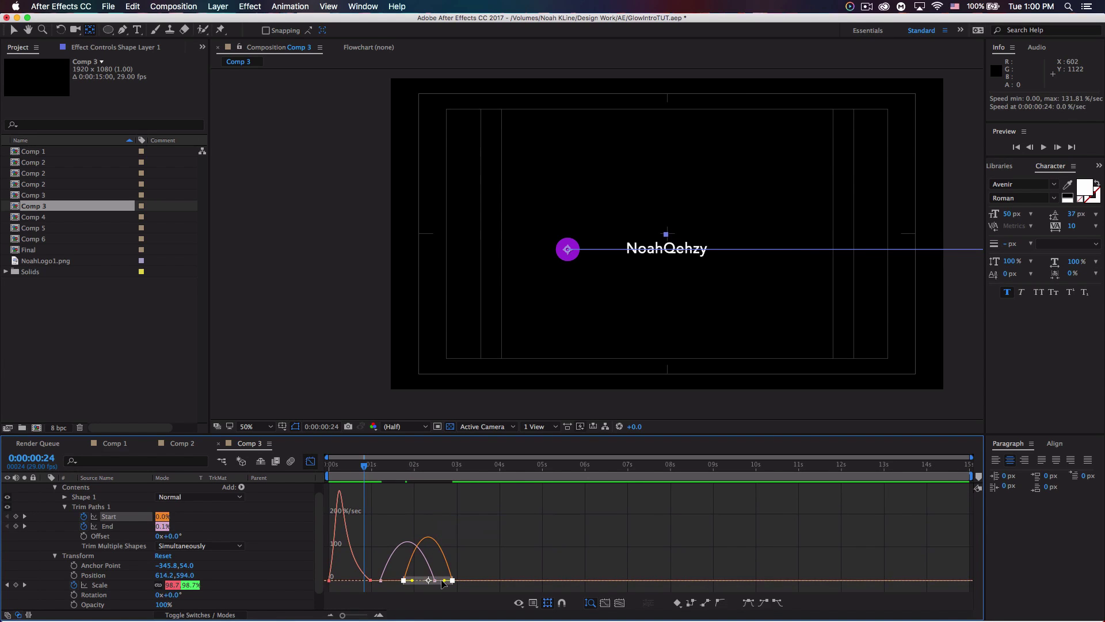
drag(443, 580, 432, 581)
click(402, 543)
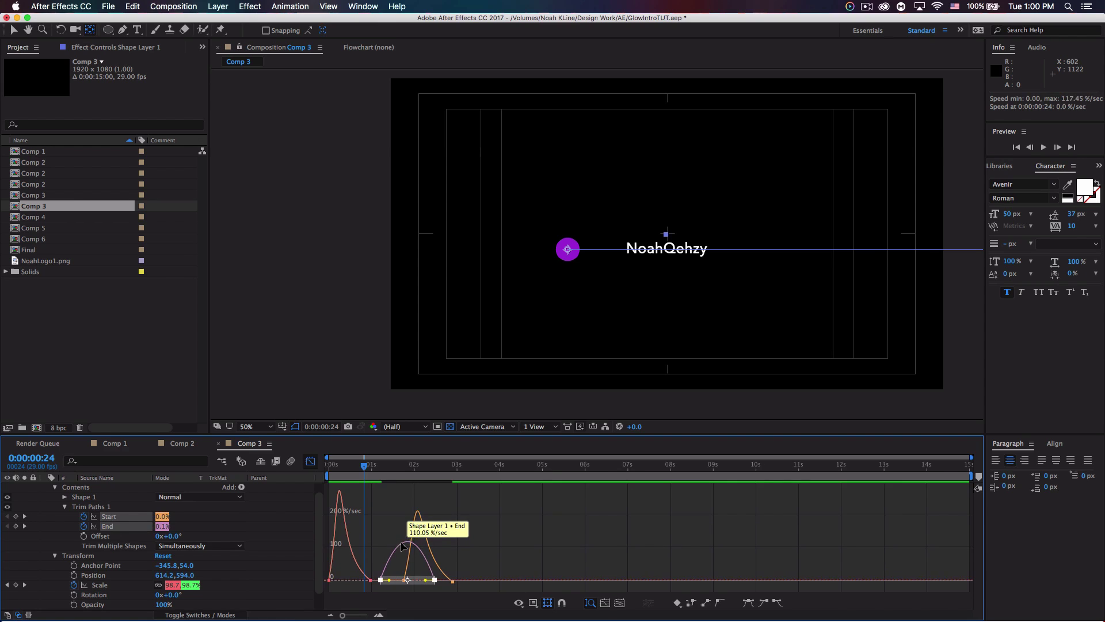
drag(423, 581, 414, 582)
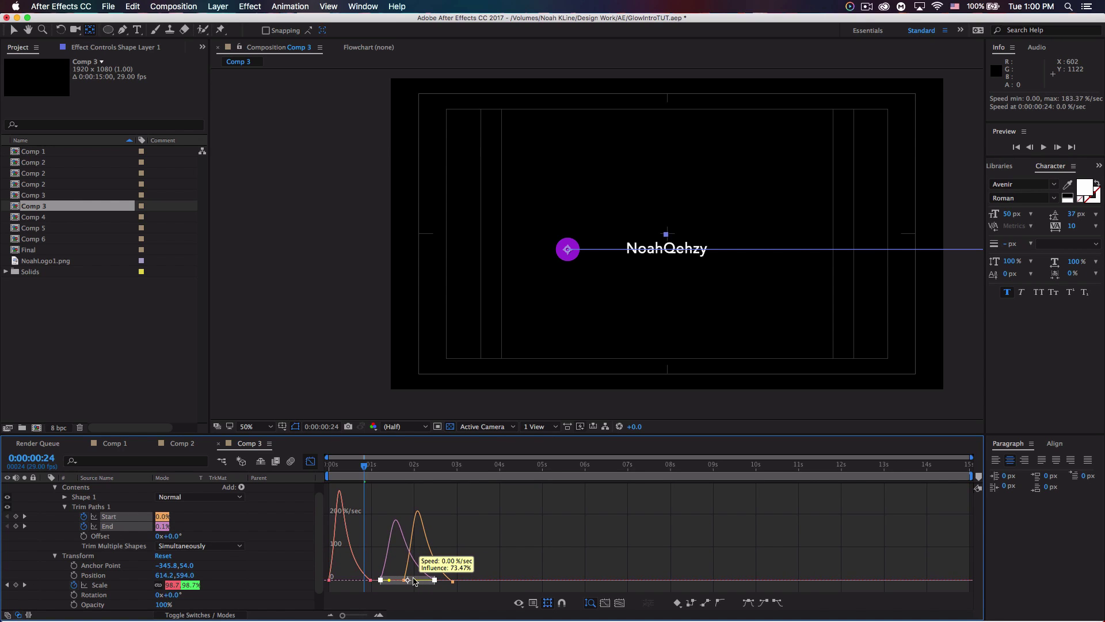
key(space)
click(311, 461)
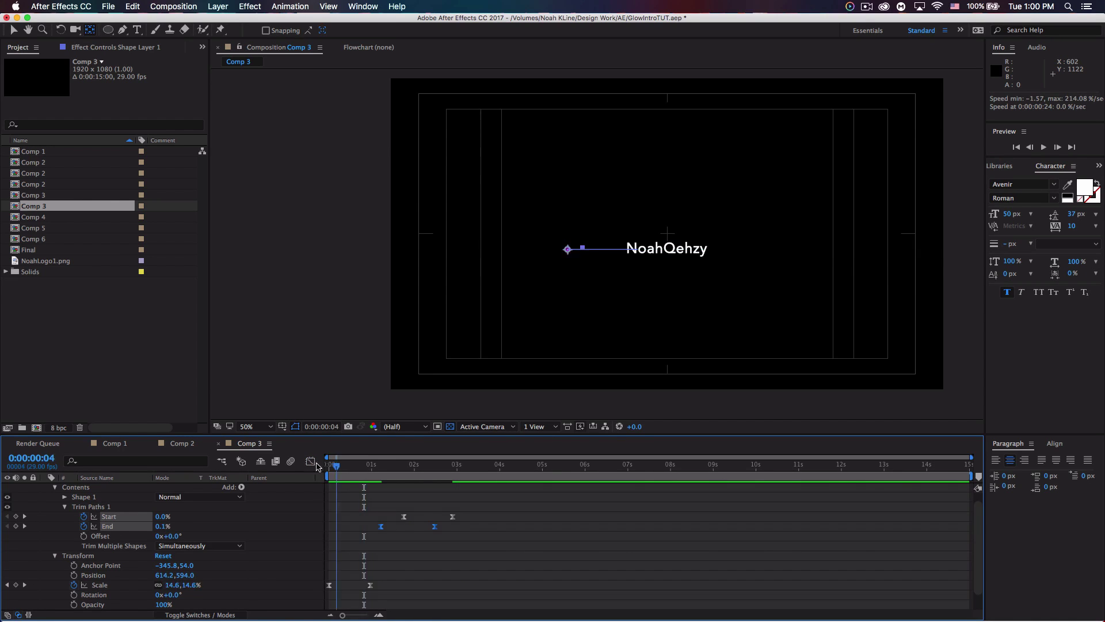
key(Home)
key(space)
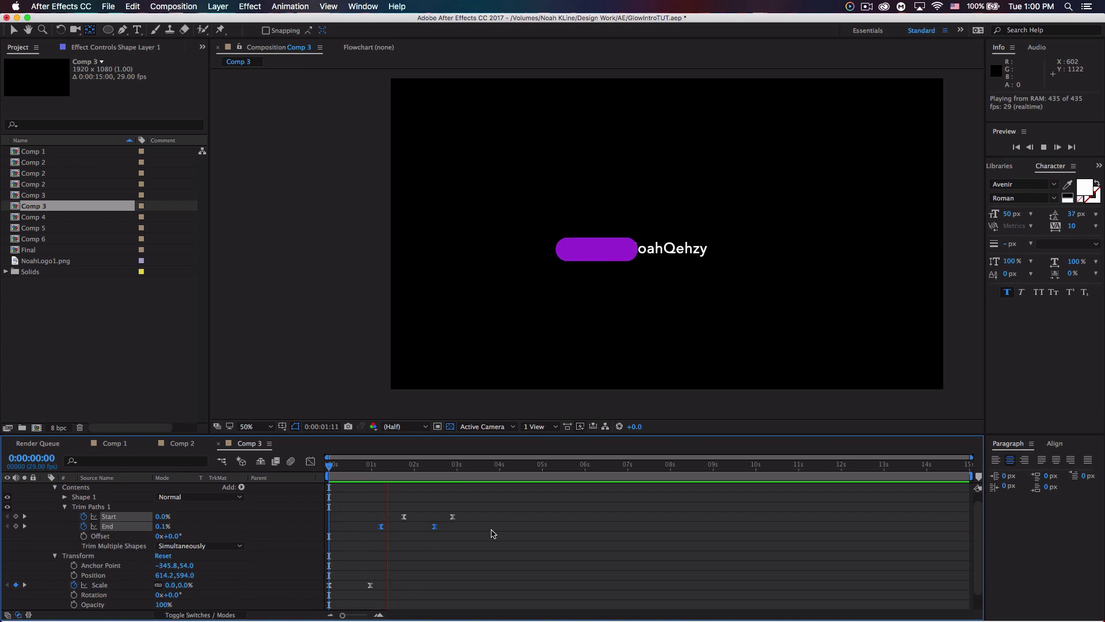
key(space)
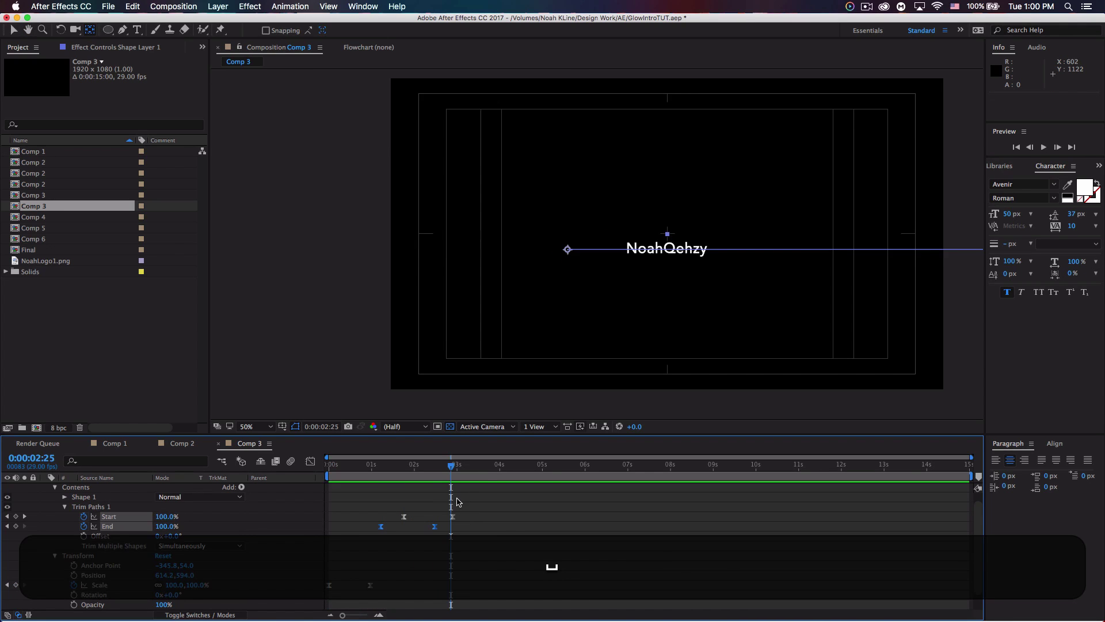
Step: Move both Trim Paths Start keyframes earlier so the first sits at 0:00:01:13, and preview the animation from the beginning
drag(469, 509, 390, 522)
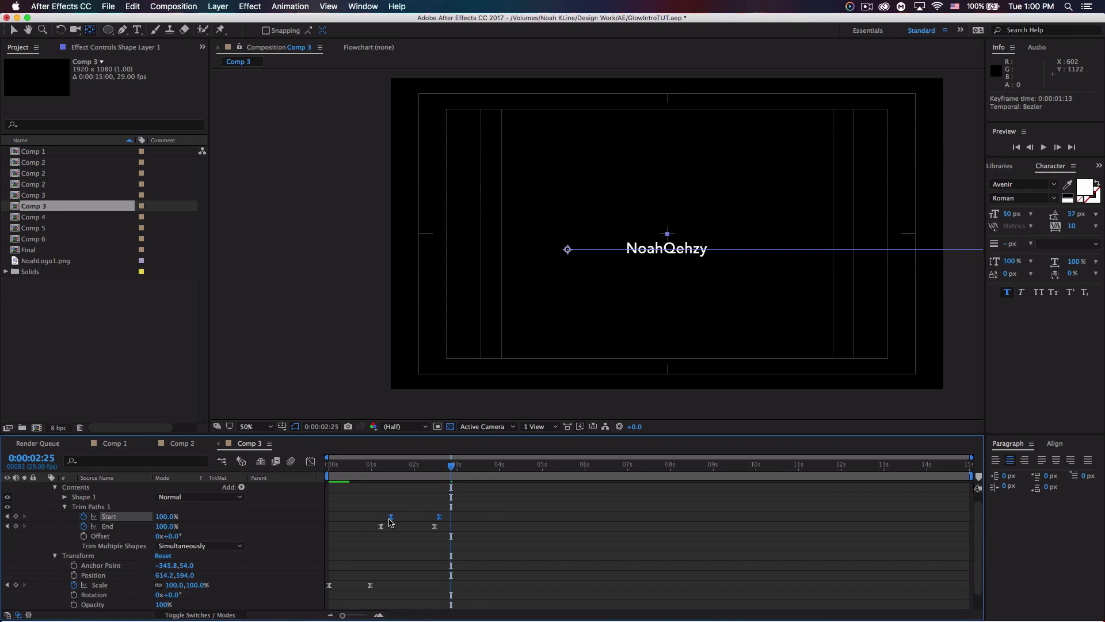
key(Home)
key(space)
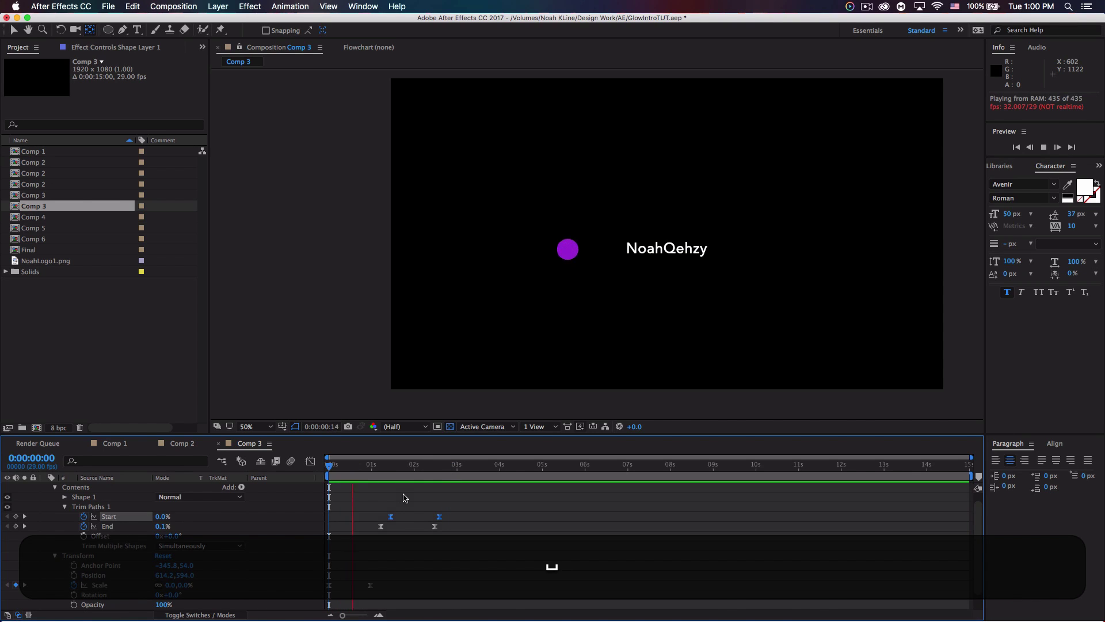
key(space)
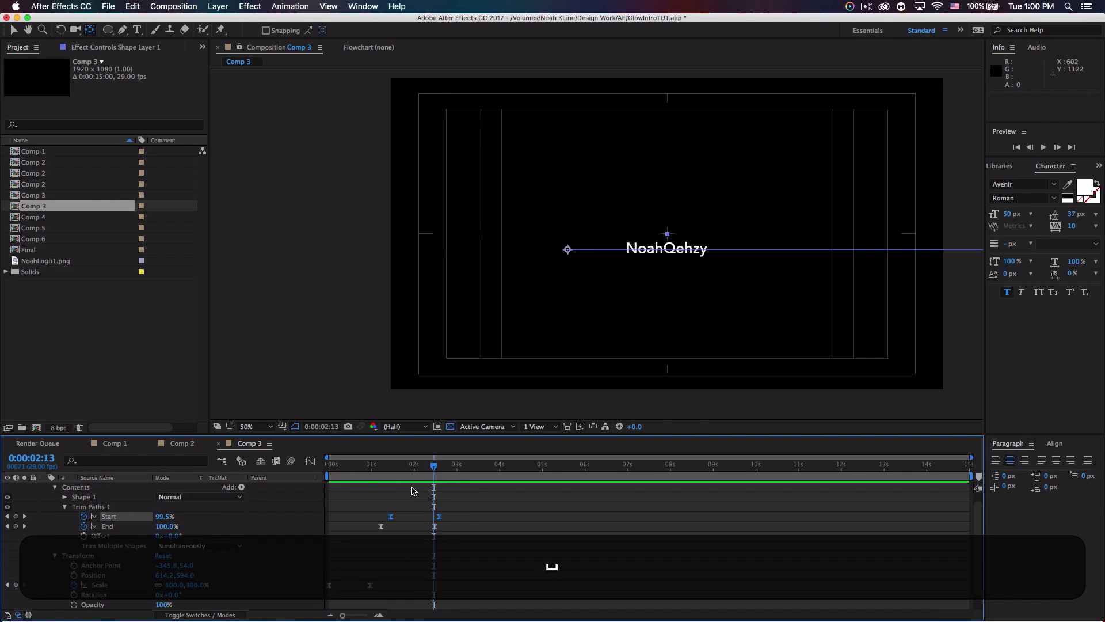
Step: Collapse Shape Layer 1 and make two copies of it in Comp 3
drag(438, 470, 395, 471)
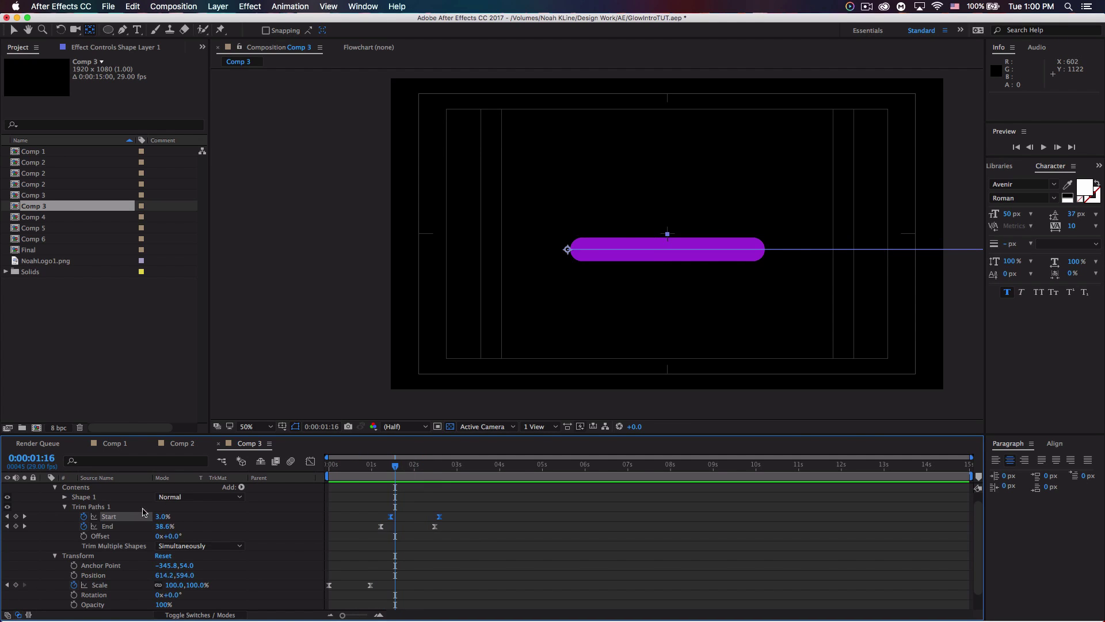
scroll(84, 512, up, 1)
click(45, 487)
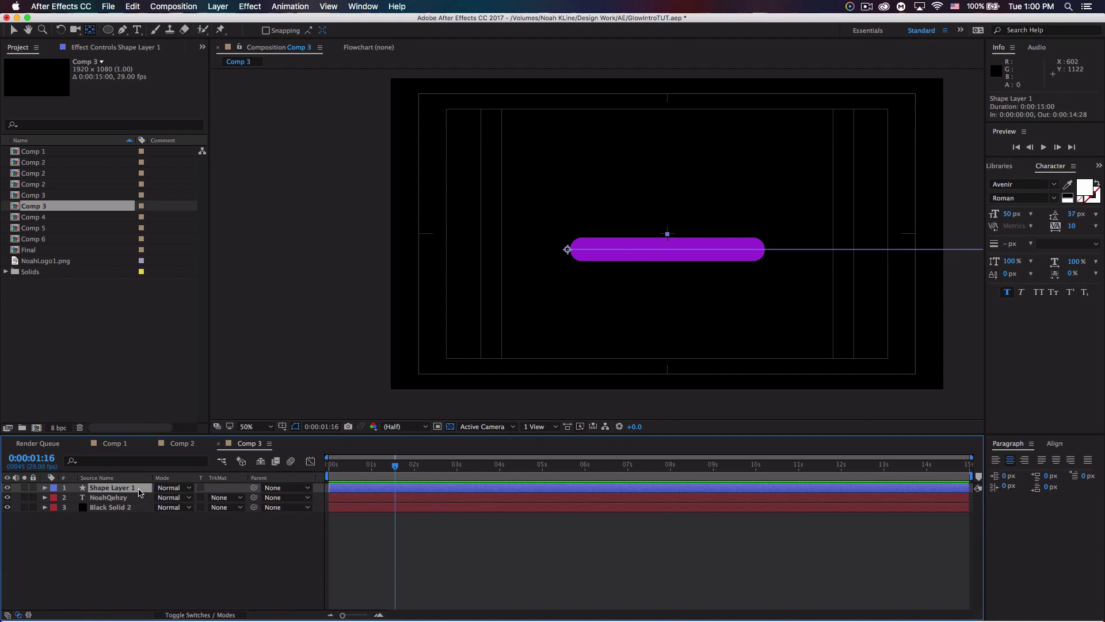
key(super+c)
key(super+v)
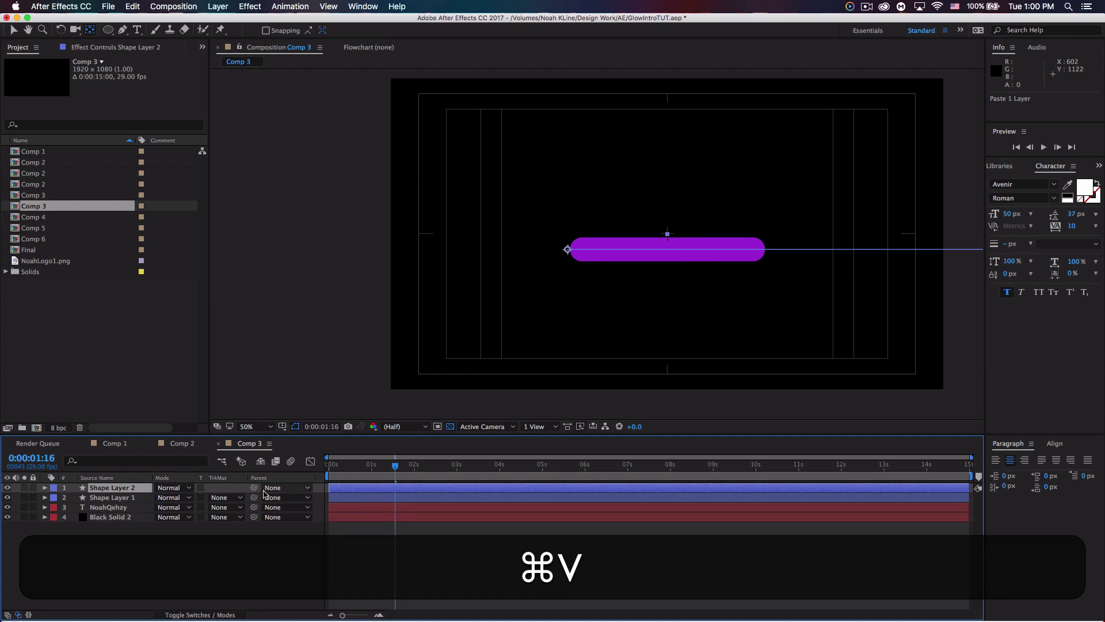
key(super+v)
Step: Change the stroke colour of Shape Layer 2 to cyan by pasting a copied colour code
click(142, 498)
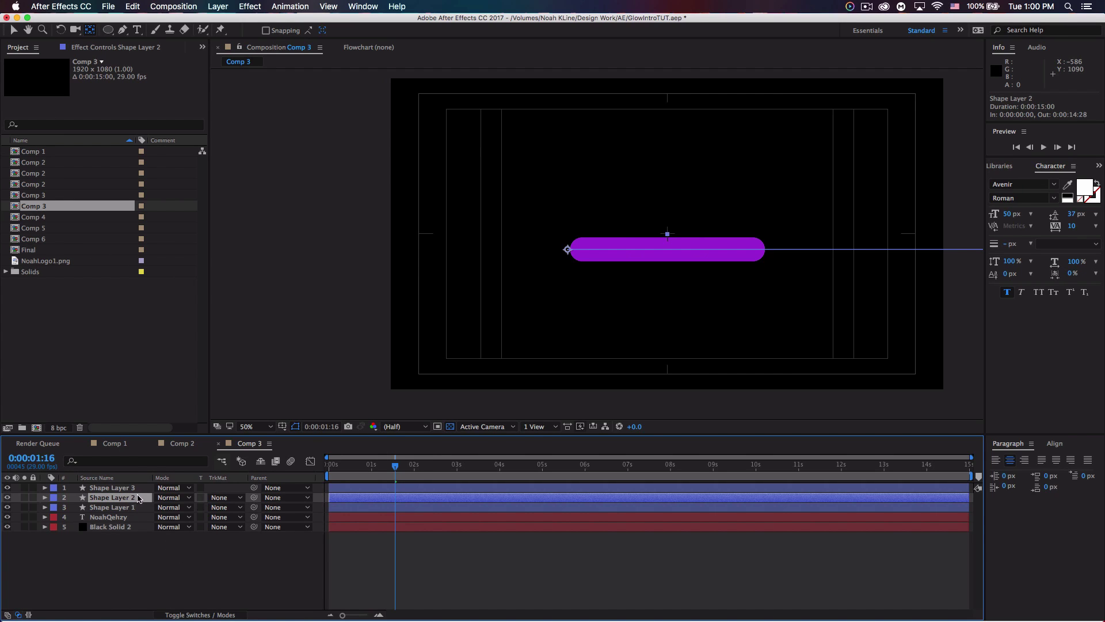
click(144, 508)
click(145, 490)
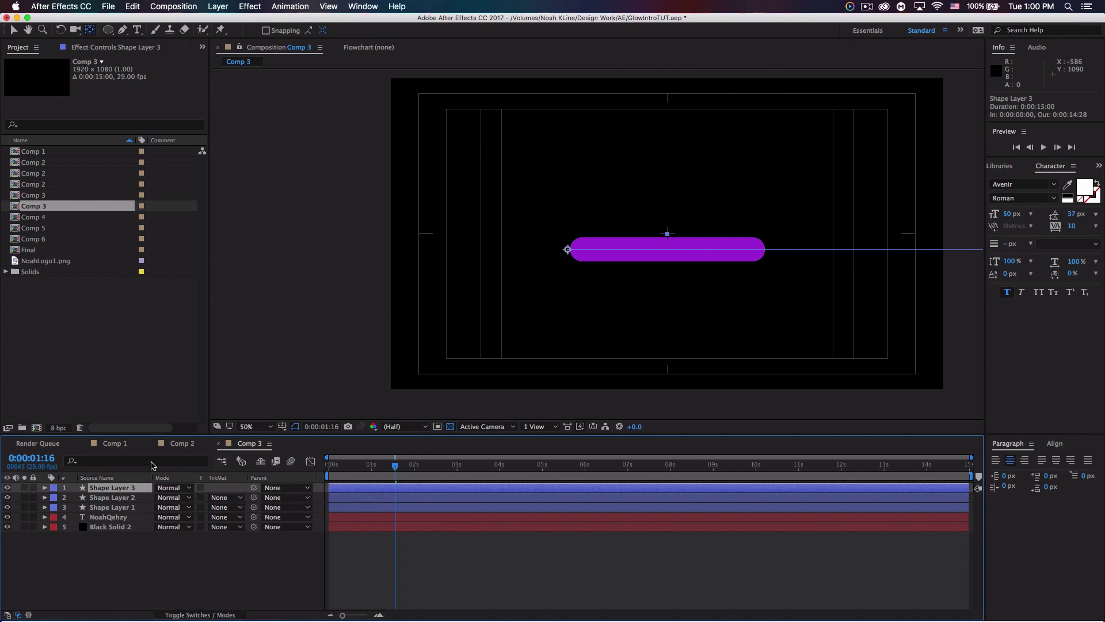
click(122, 30)
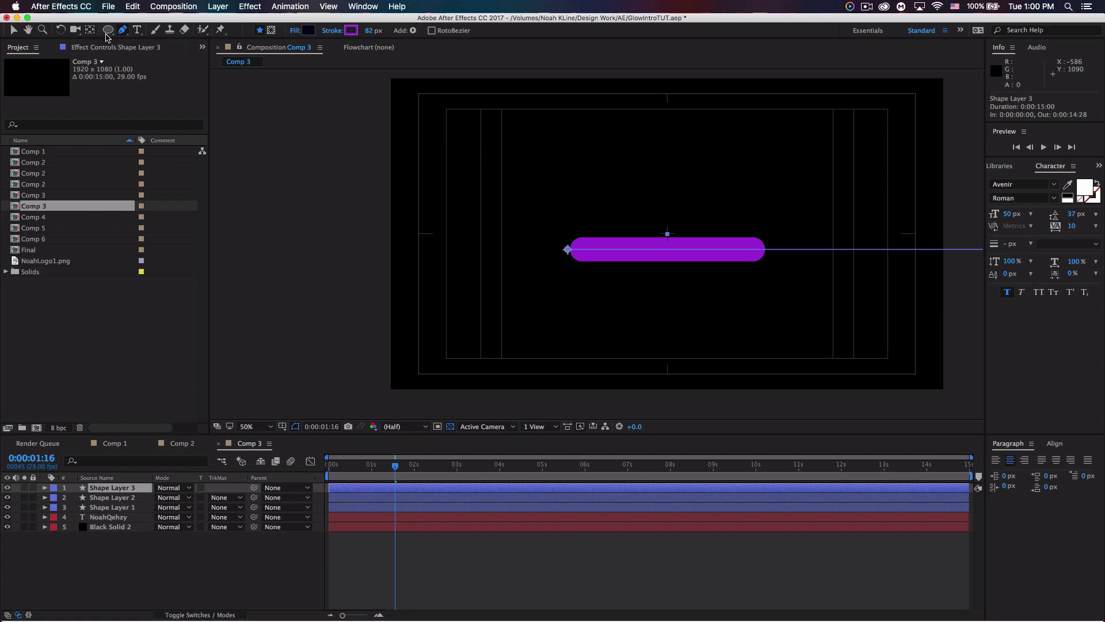
click(141, 499)
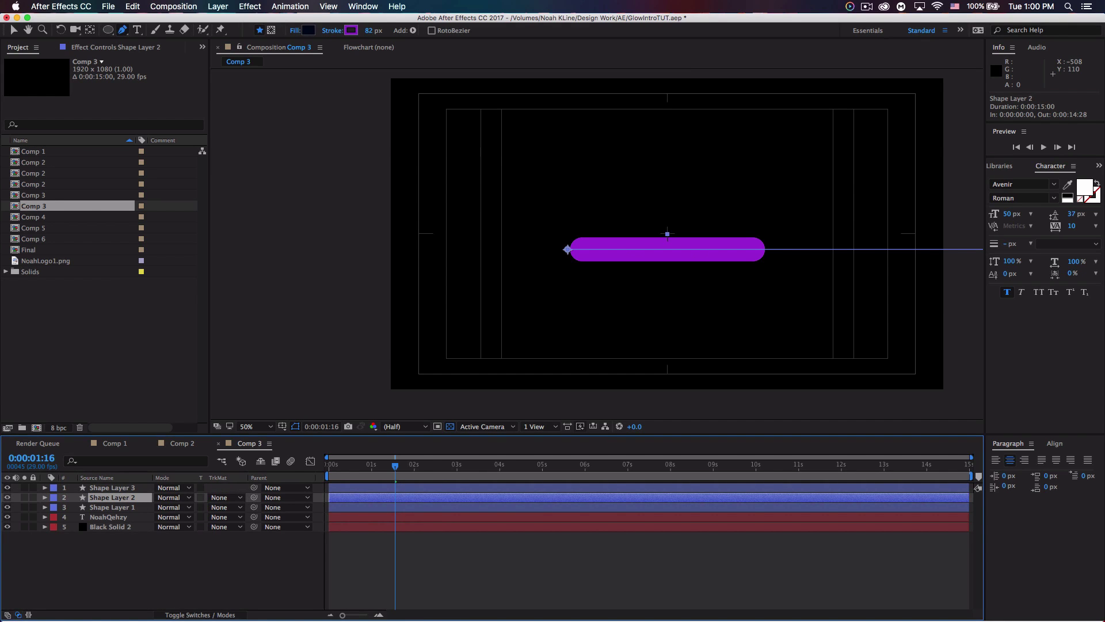
key(super+c)
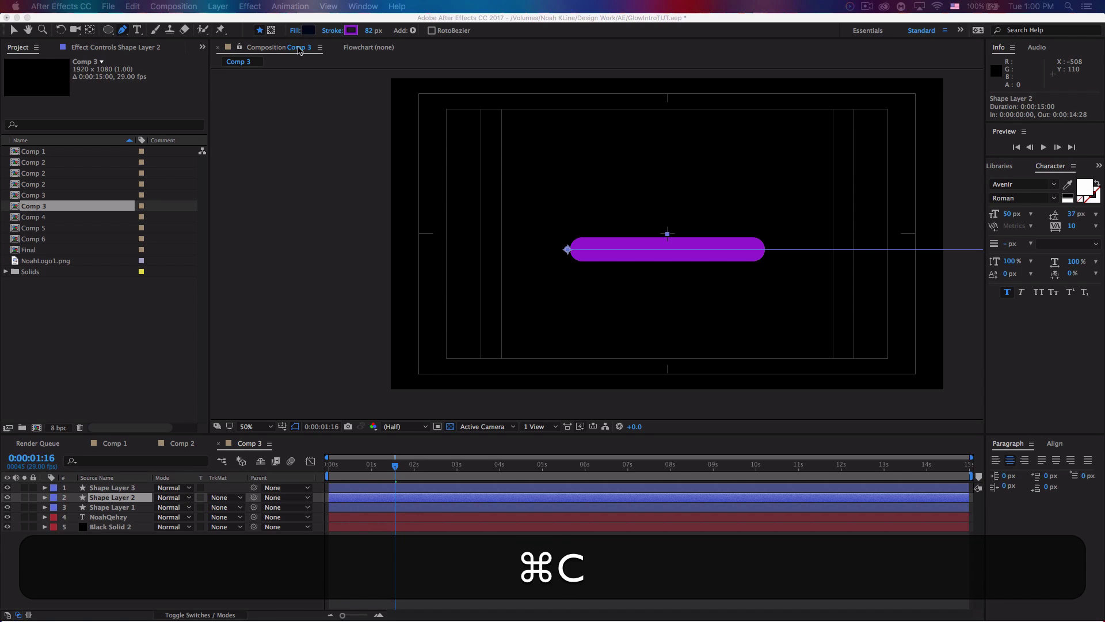
click(351, 30)
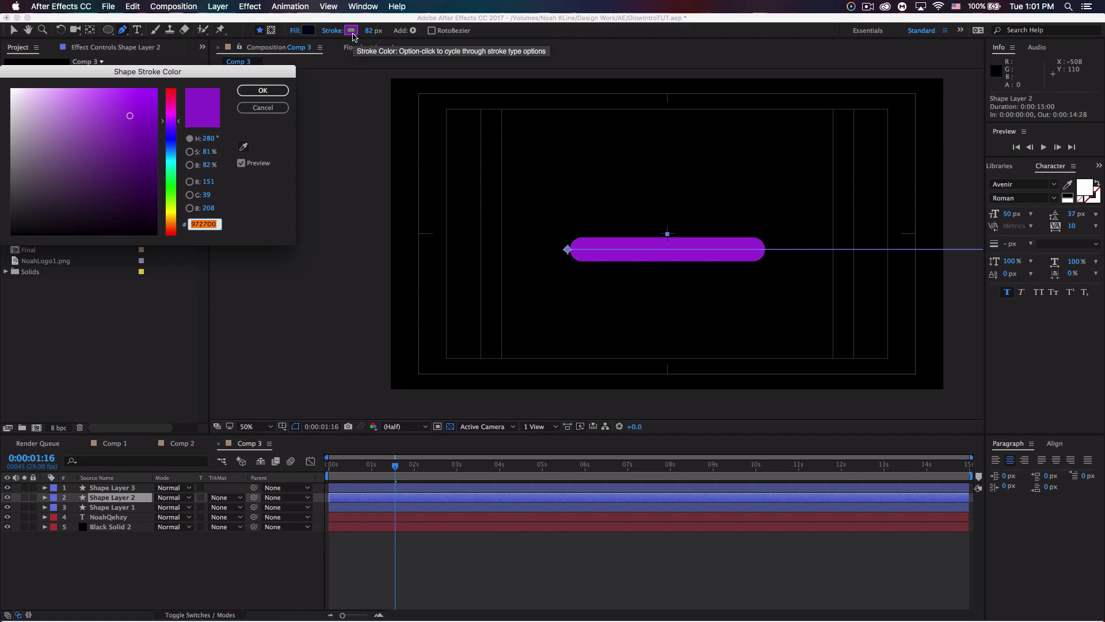
key(super+v)
click(270, 91)
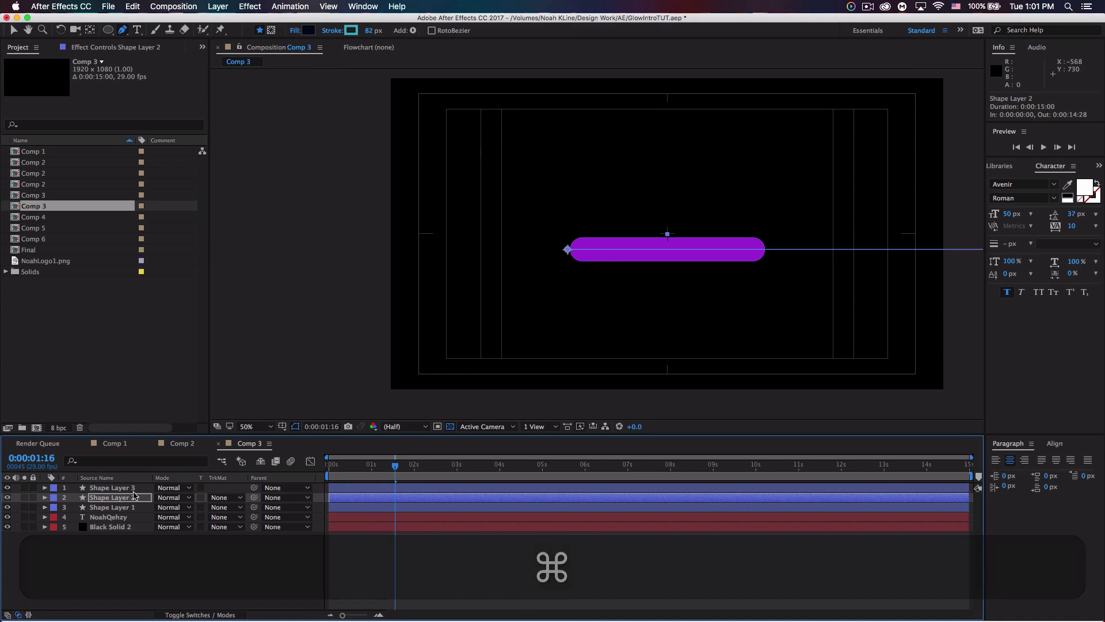
Step: Change the stroke colour of Shape Layer 3 to magenta by pasting a copied colour code
click(140, 489)
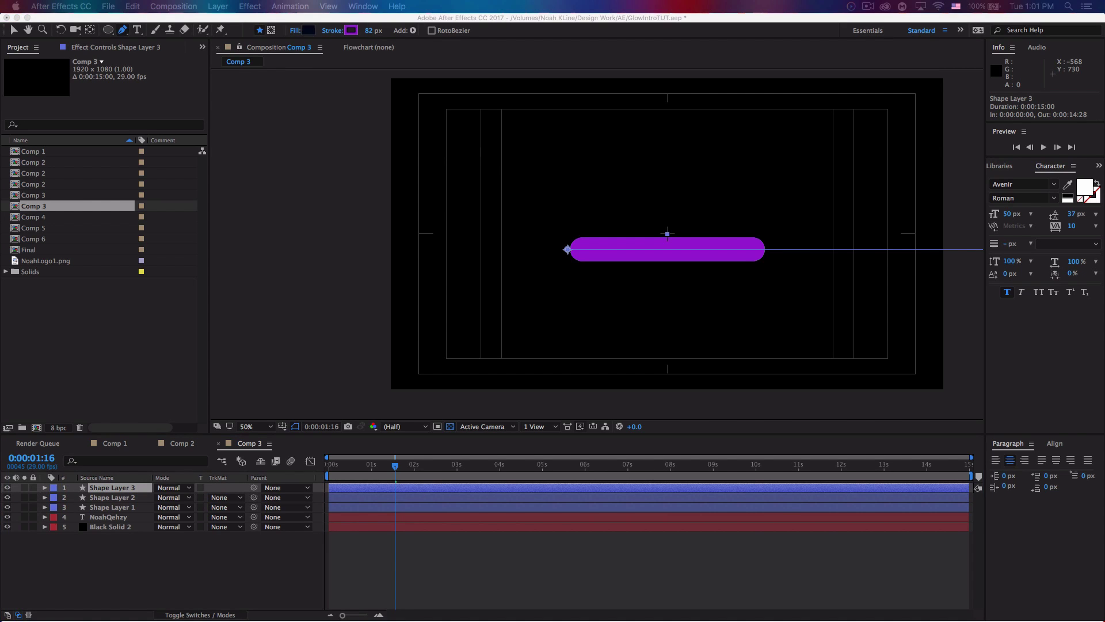
key(super+c)
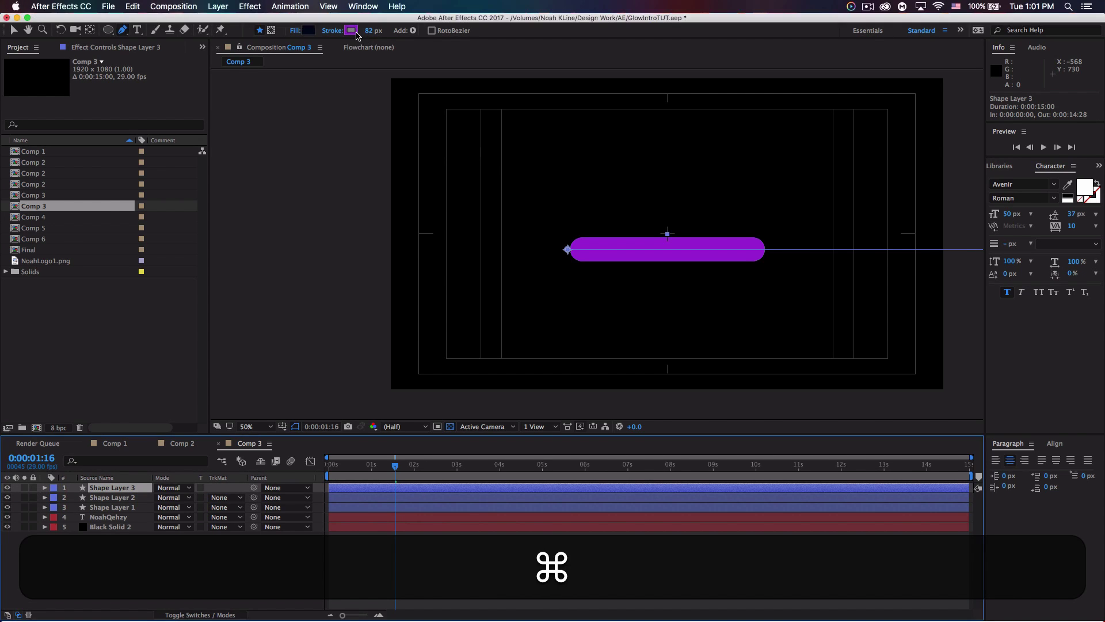
click(352, 31)
key(super+v)
click(281, 91)
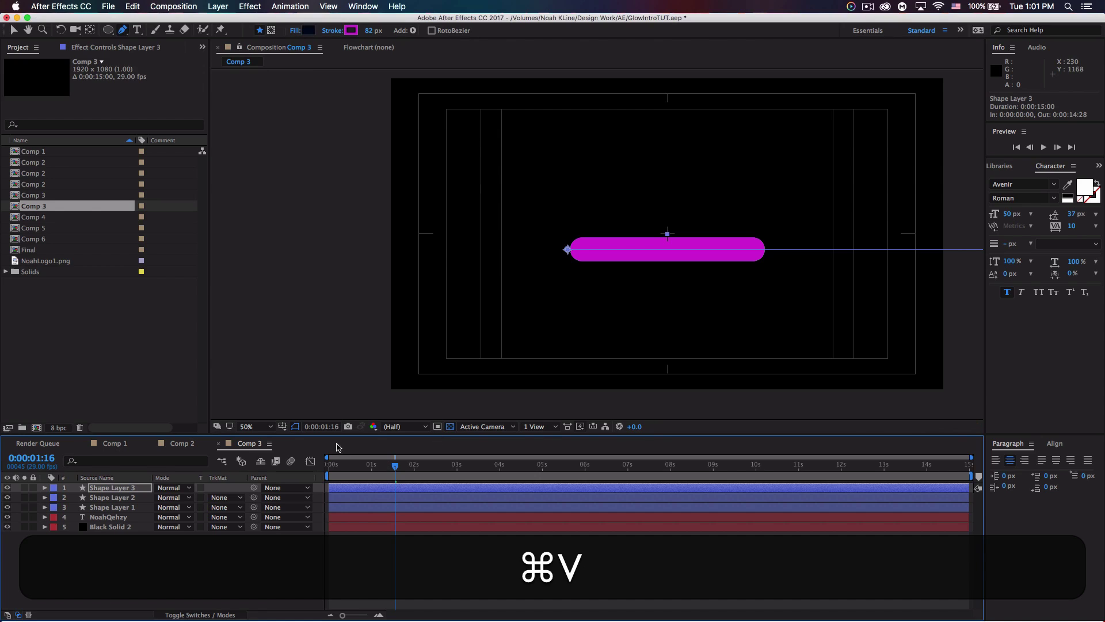
Step: Stagger the copies a few frames apart, with Shape Layer 3 starting at 0:00:00:07, and preview the animation from the beginning
mouse_move(343, 498)
mouse_down()
mouse_move(355, 490)
mouse_move(329, 473)
mouse_up()
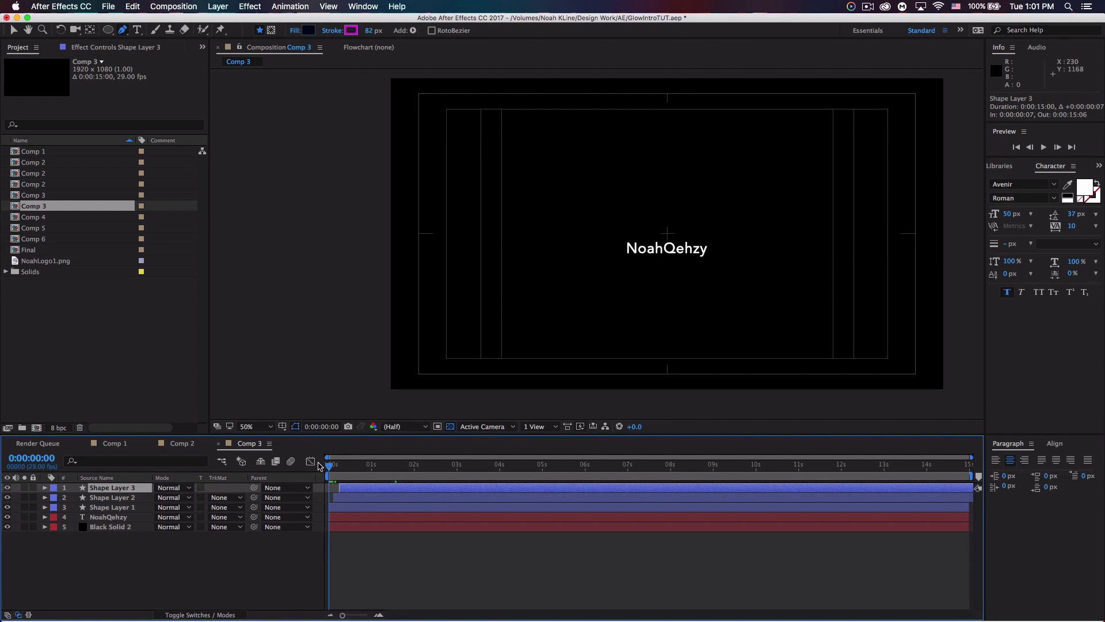
key(space)
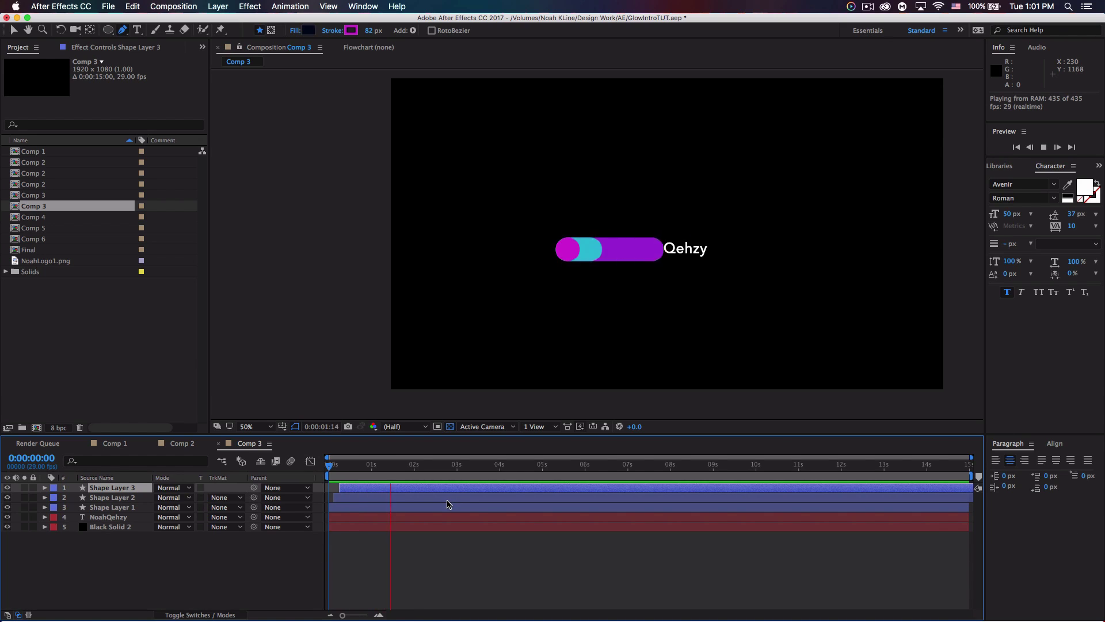
key(space)
mouse_move(443, 469)
mouse_down()
mouse_move(316, 466)
mouse_move(426, 463)
mouse_up()
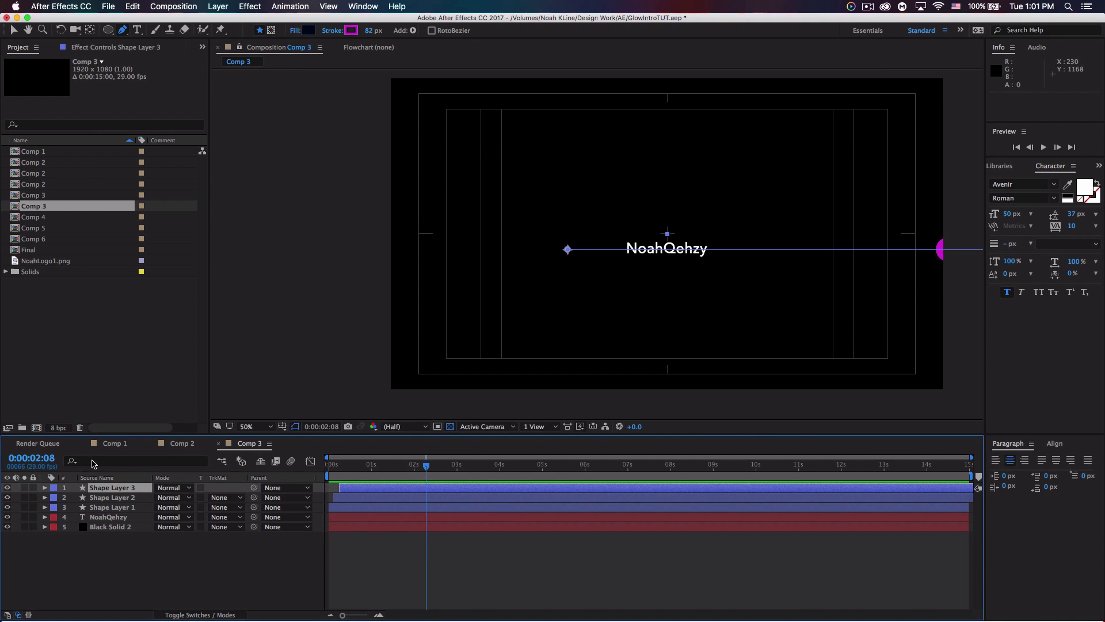
Step: Copy the Glow effect from Shape Layer 3 in Comp 1
click(123, 445)
click(116, 498)
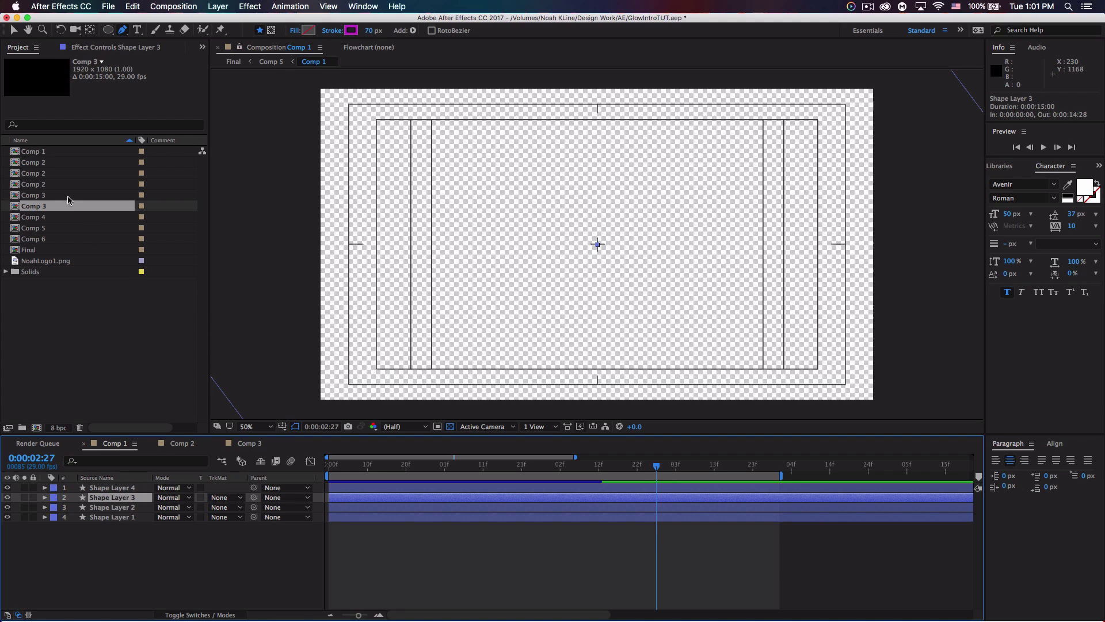
click(91, 48)
click(30, 72)
key(super+c)
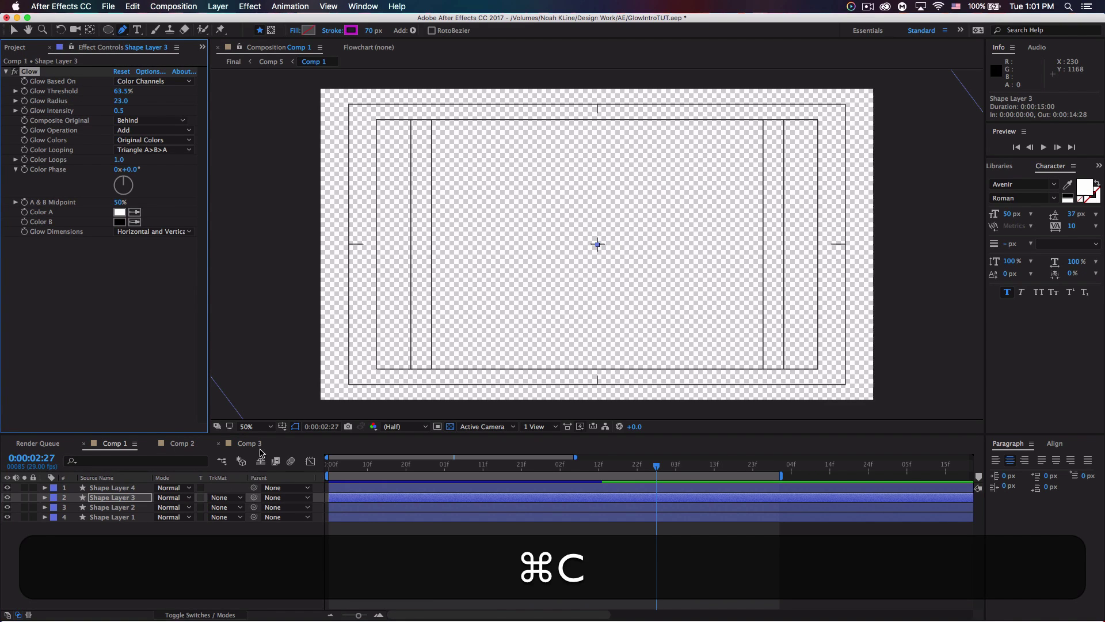
Step: Paste the copied Glow effect onto Shape Layer 3, Shape Layer 2 and Shape Layer 1 in Comp 3
click(253, 445)
key(super+v)
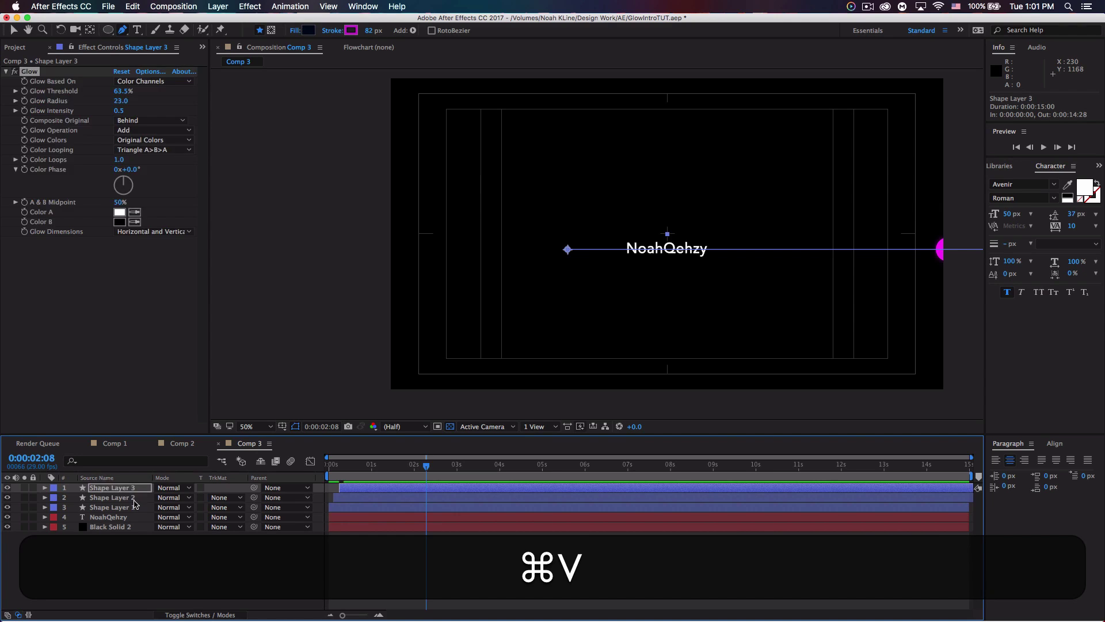
click(133, 500)
key(super+v)
click(131, 508)
key(super+v)
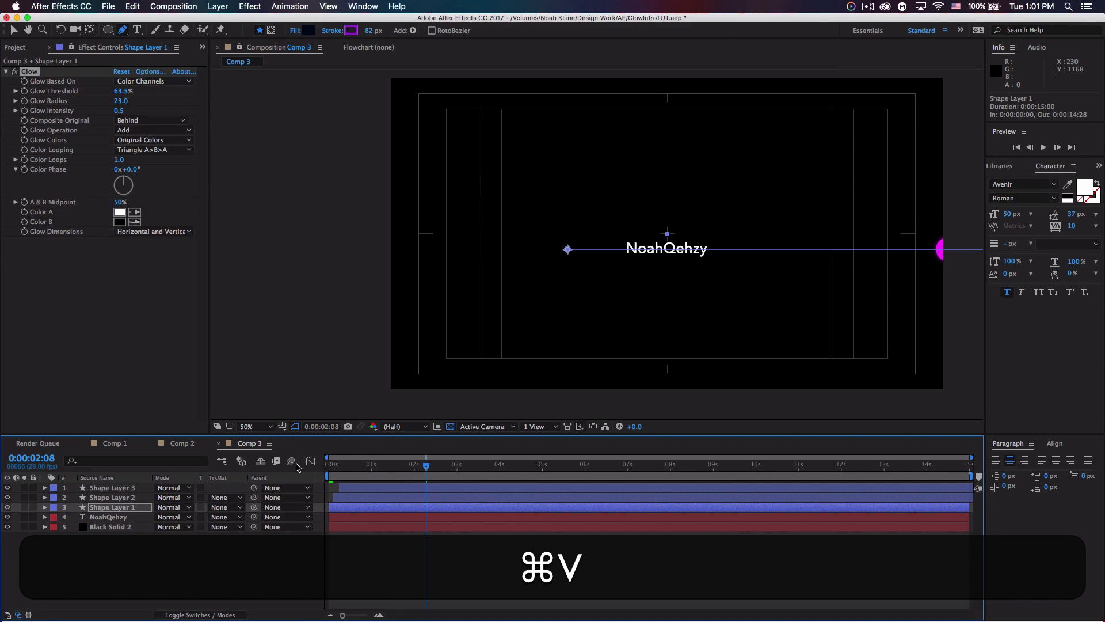
Step: Add a 100% Opacity keyframe to the NoahQehzy text layer at 0:00:01:16, where the lines cover the text
drag(354, 464, 396, 465)
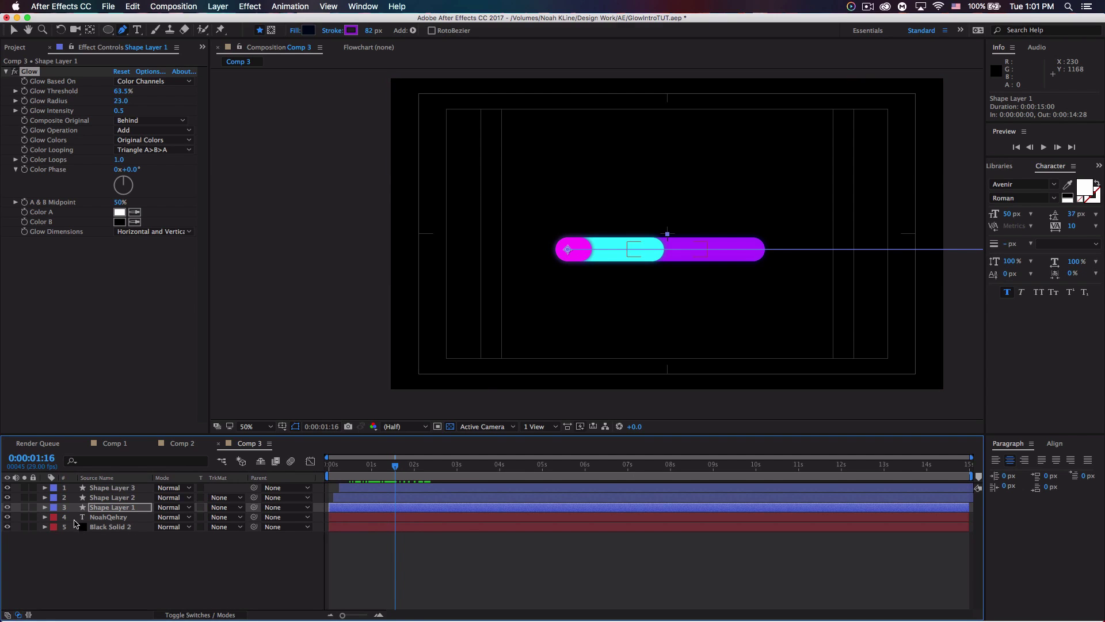
click(45, 517)
click(55, 537)
click(74, 586)
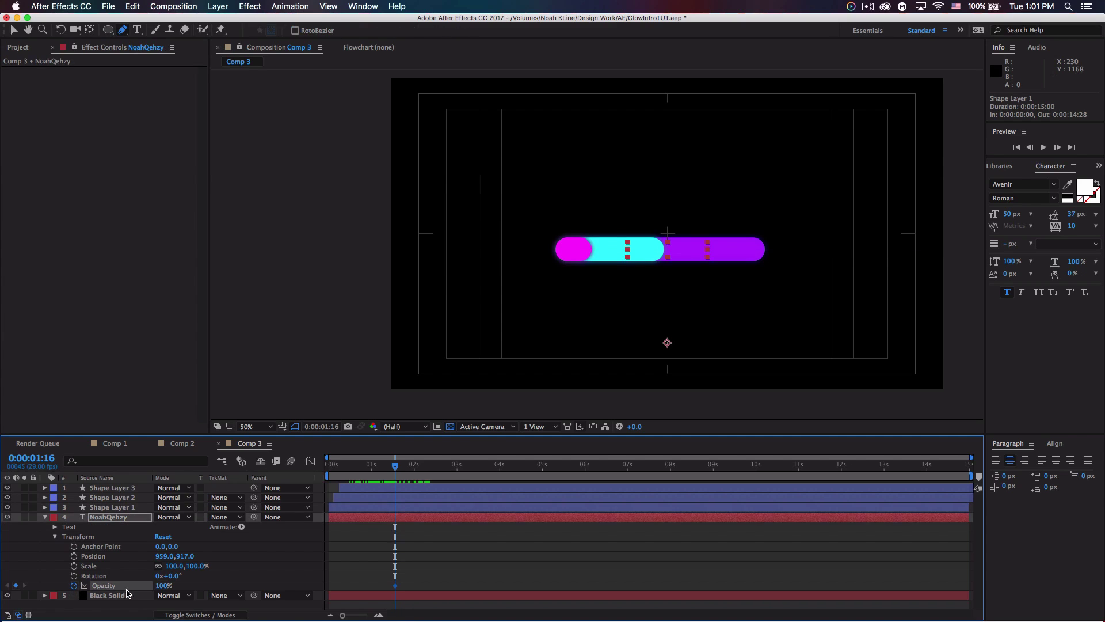
Step: Set the NoahQehzy text layer's Opacity to 0% at 0:00:01:16, make the text visible from 0:00:01:19, and preview the reveal
drag(162, 586, 49, 578)
drag(398, 467, 400, 466)
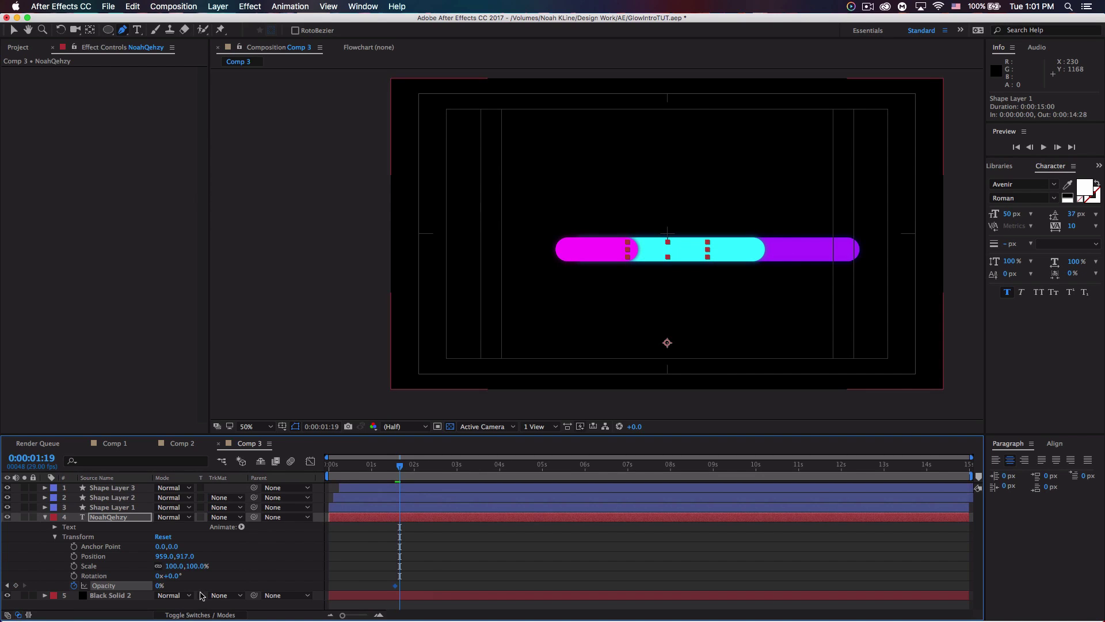
click(44, 517)
key(space)
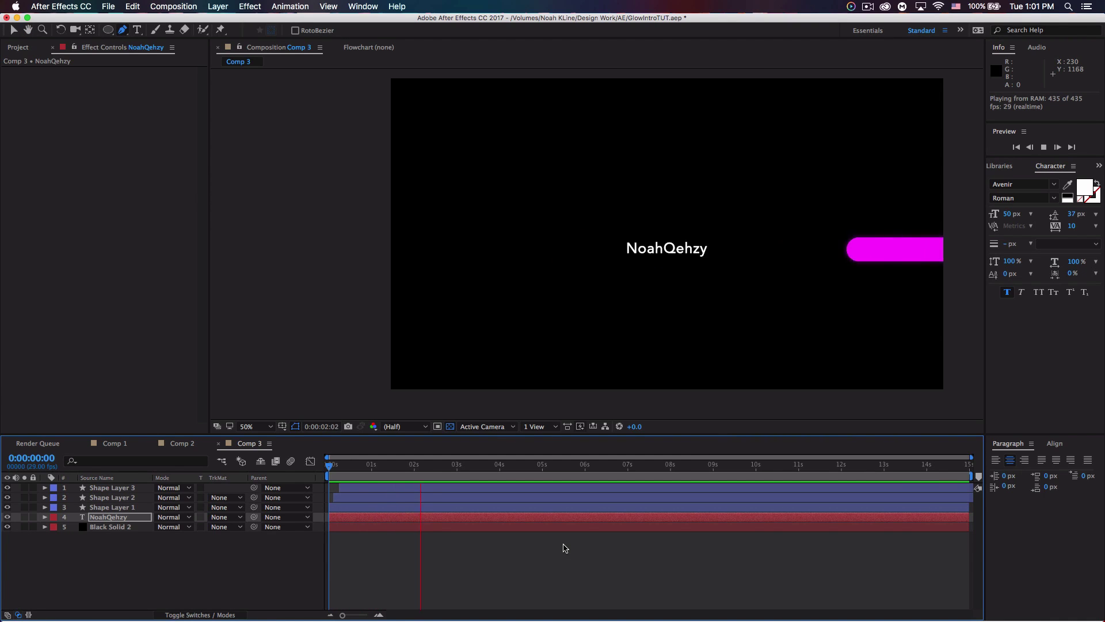
key(space)
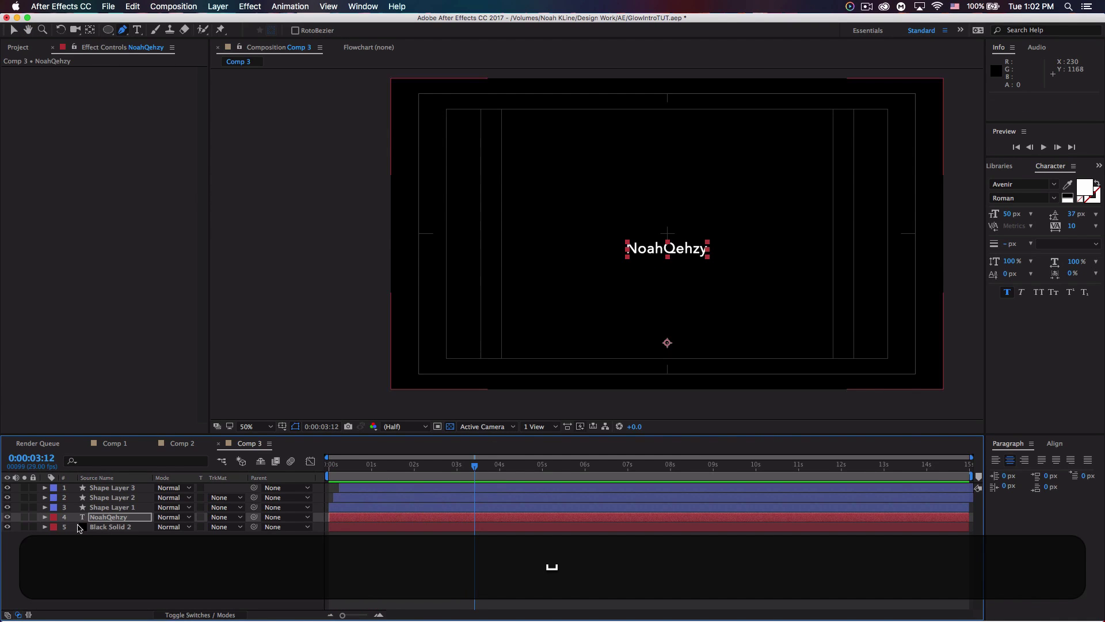
Step: Hide the Black Solid 2 layer in Comp 3 and create a new 1920 x 1080 composition named Comp 4
click(7, 527)
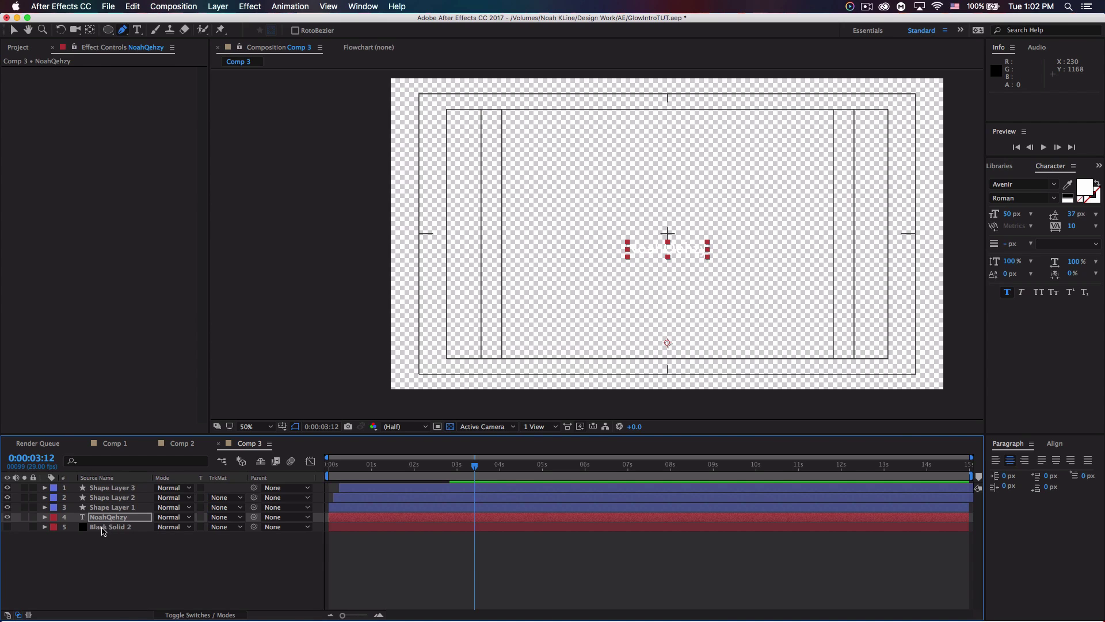
click(17, 34)
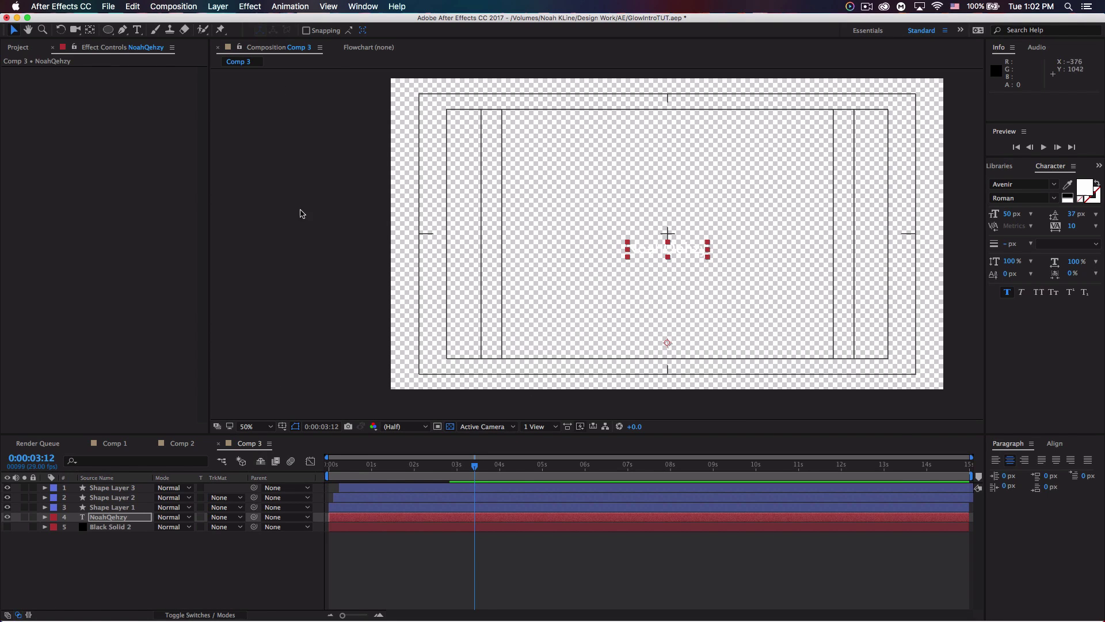
click(179, 6)
click(184, 17)
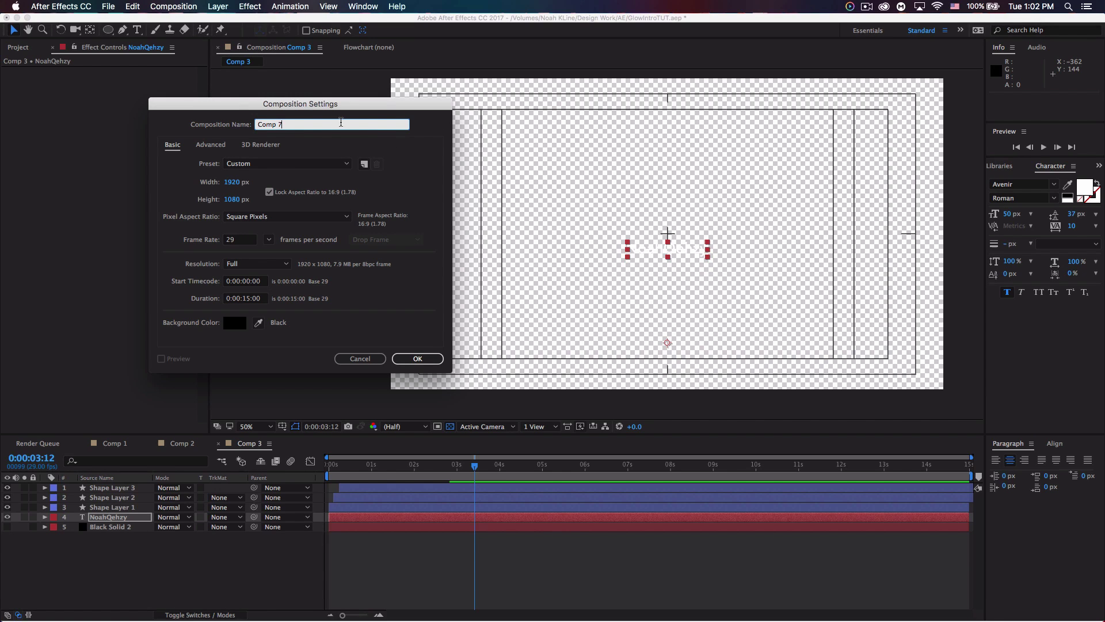
key(BackSpace)
text(4)
click(418, 358)
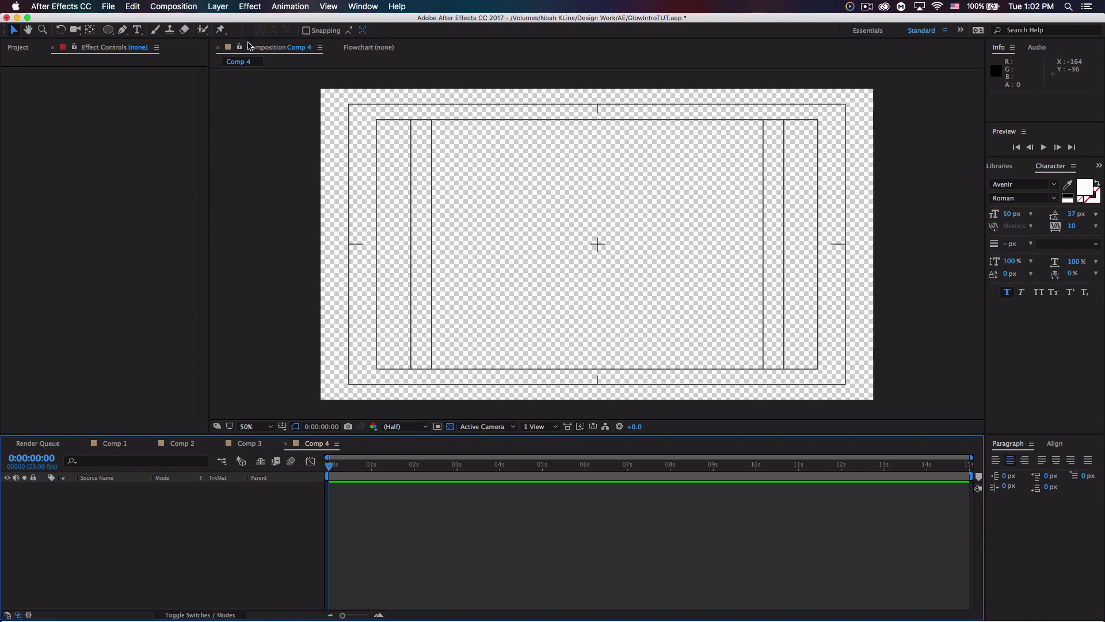
Step: Set up the Pen tool with a 15 px stroke in purple 9727D0
click(122, 29)
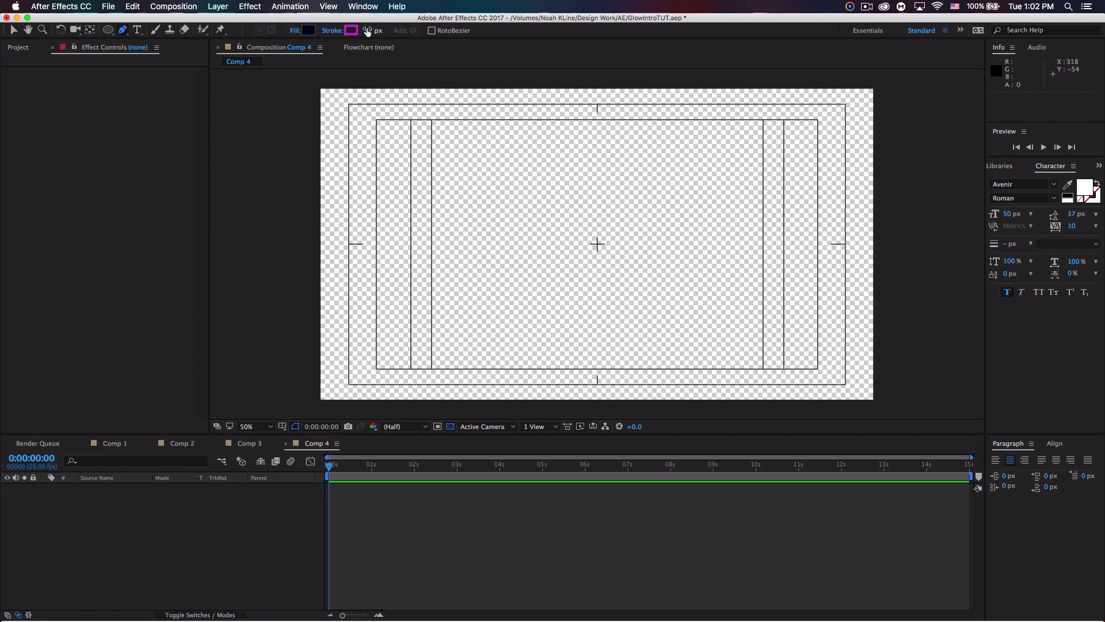
text(15)
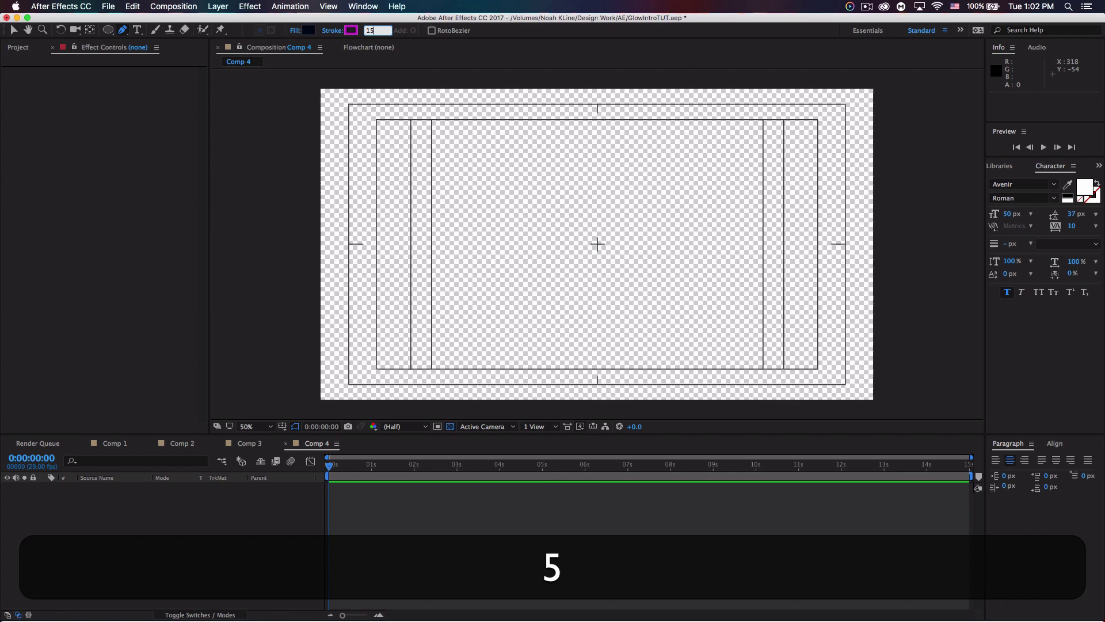
key(Return)
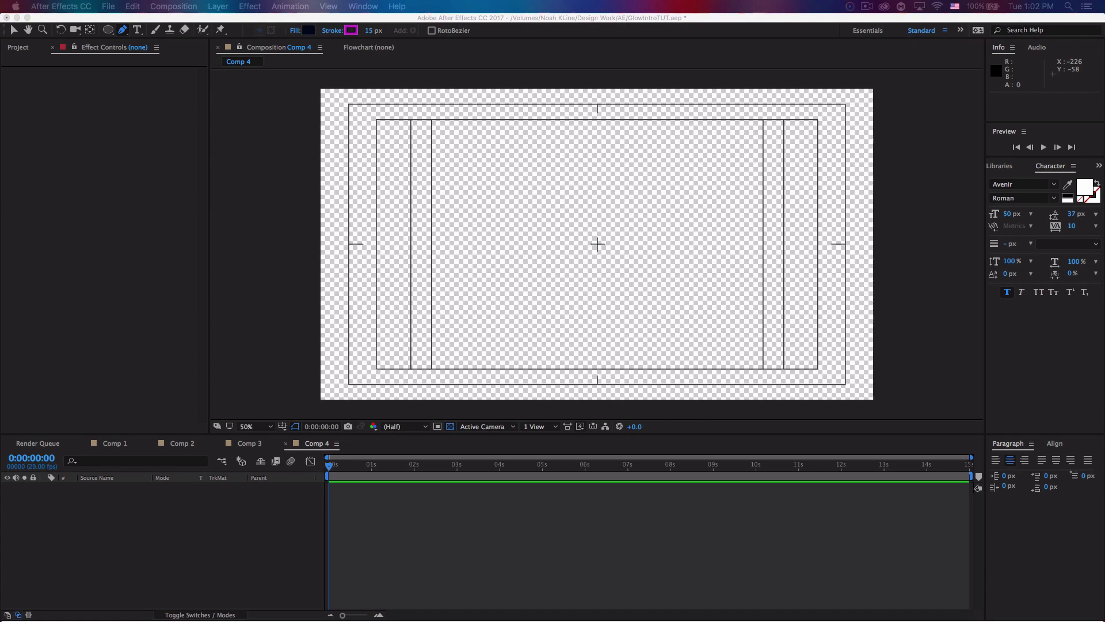
key(super+c)
click(352, 36)
click(352, 35)
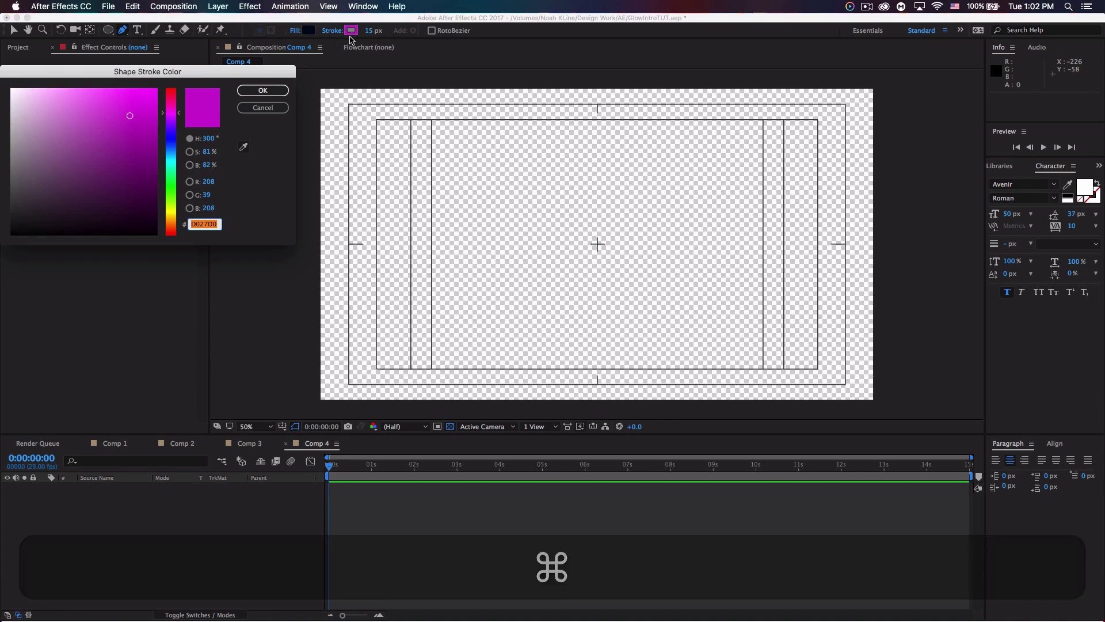
key(super+v)
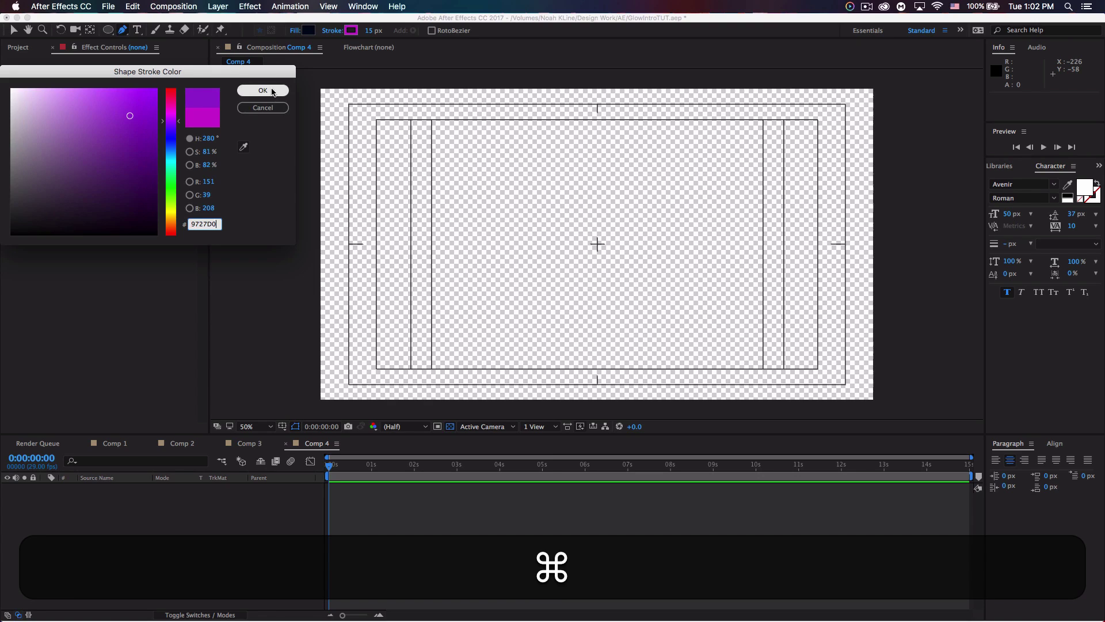
click(273, 92)
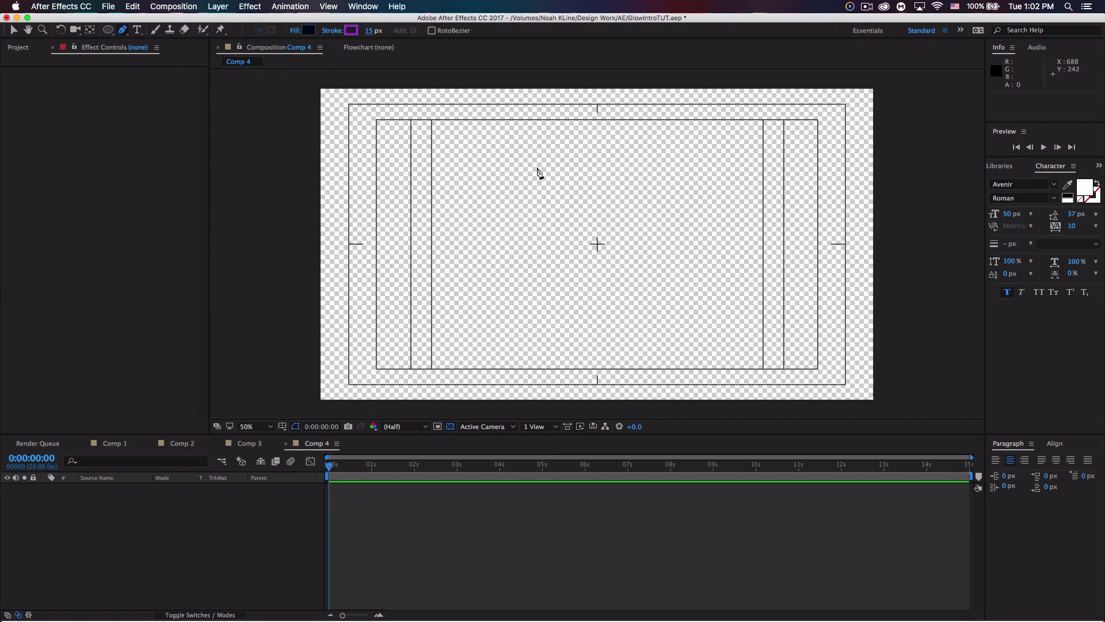
Step: Draw a straight vertical line from just above the composition centre up to the upper action-safe guide
click(597, 231)
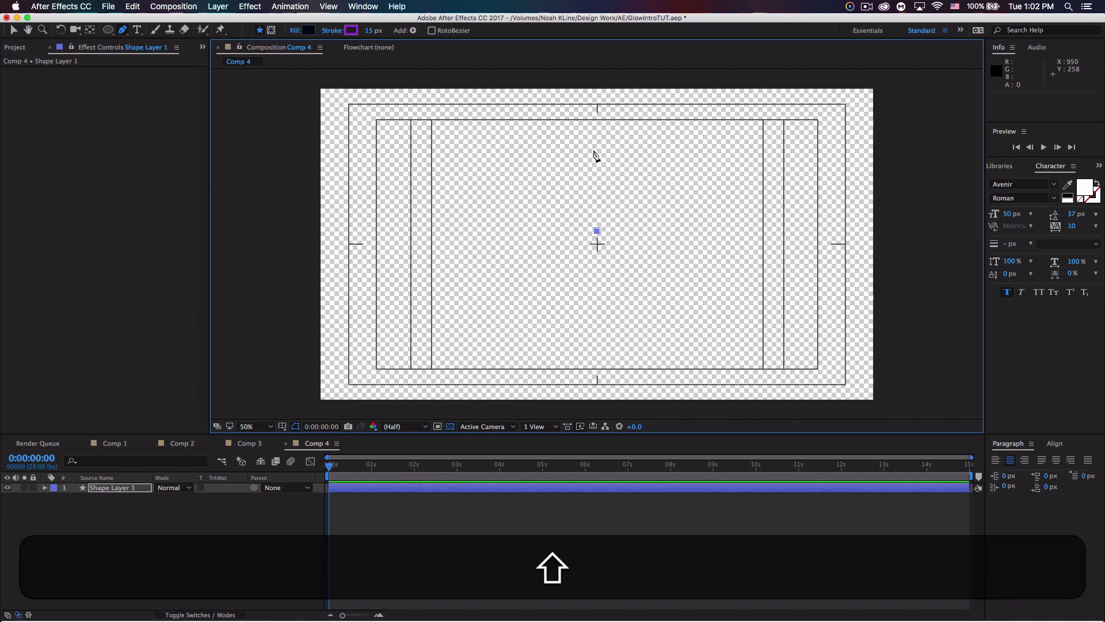
shift+click(597, 104)
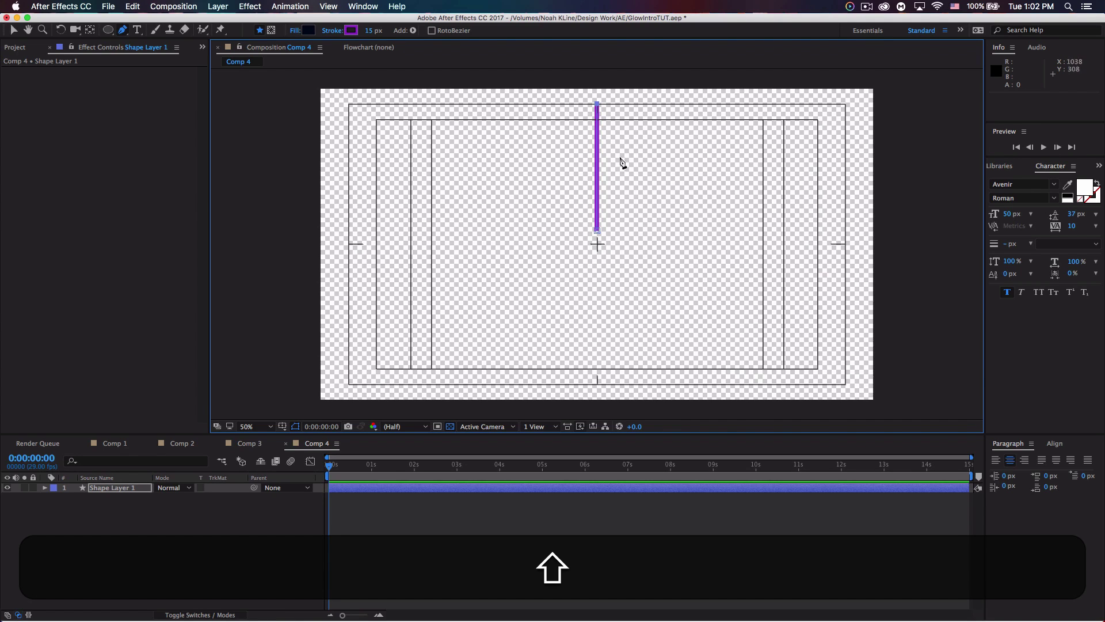
key(v)
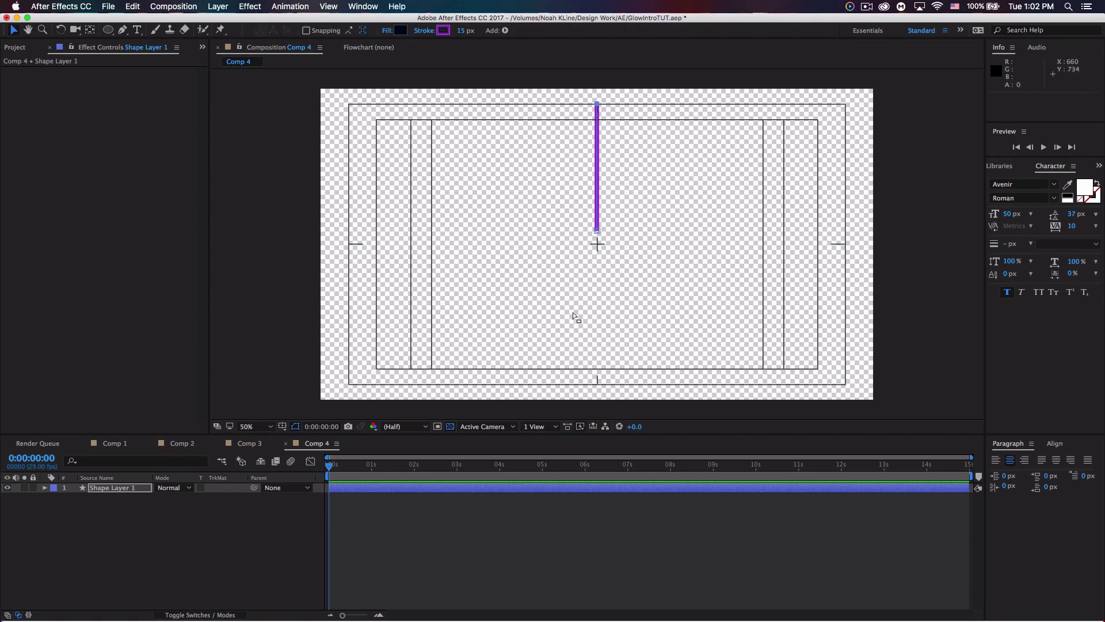
click(654, 264)
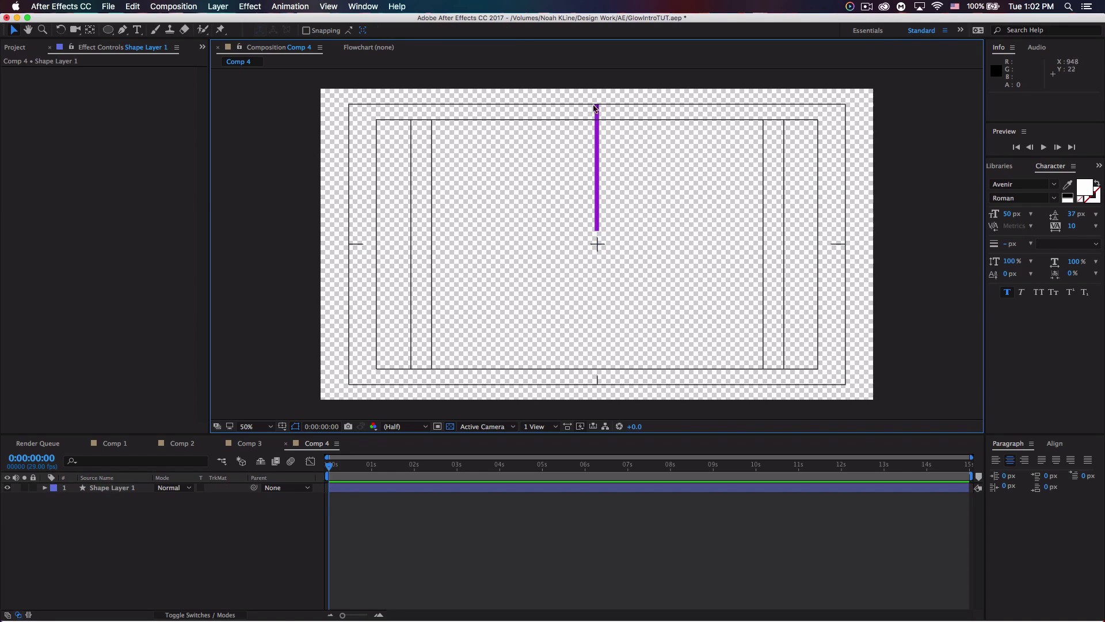
Step: Add Trim Paths to the purple line on Shape Layer 1
click(46, 488)
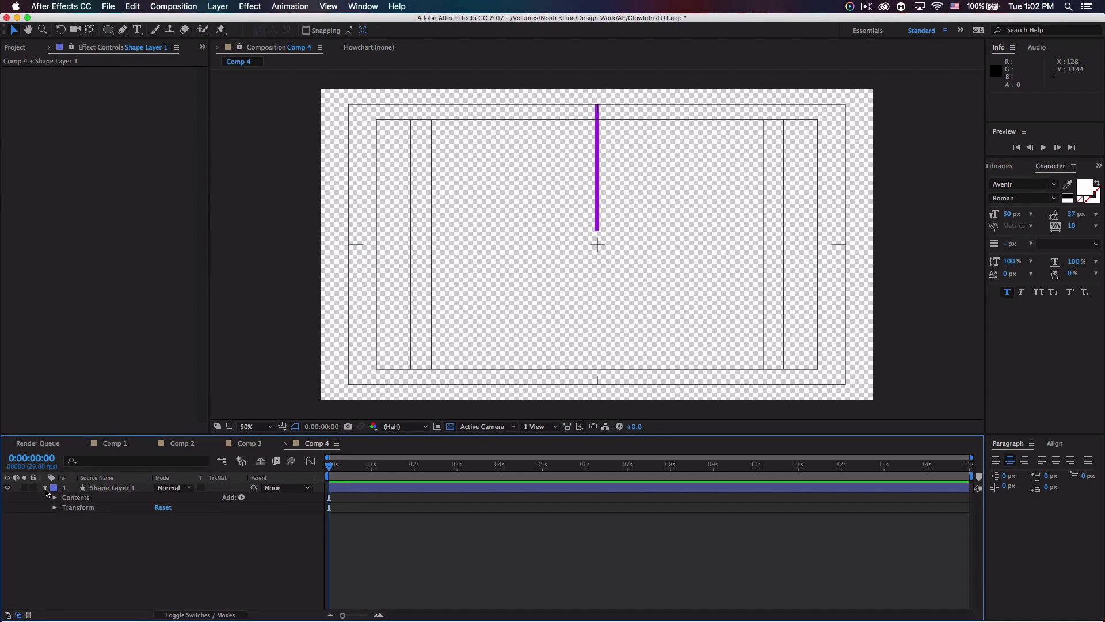
click(121, 490)
click(241, 498)
click(282, 567)
Step: Change the line cap of the purple stroke to Round Cap
click(65, 507)
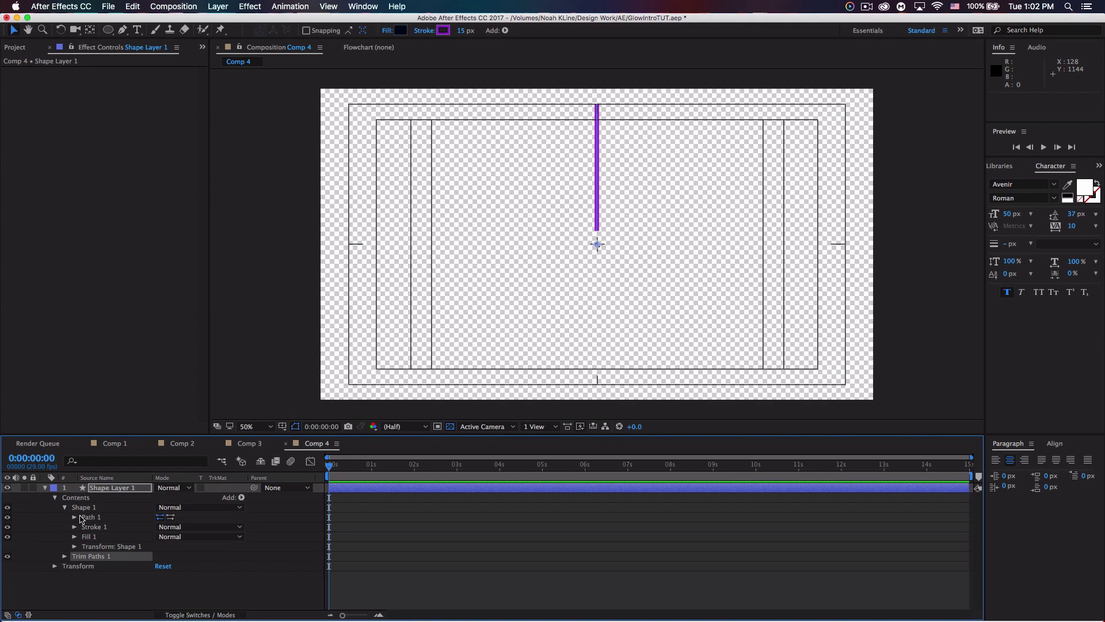
click(75, 527)
click(193, 575)
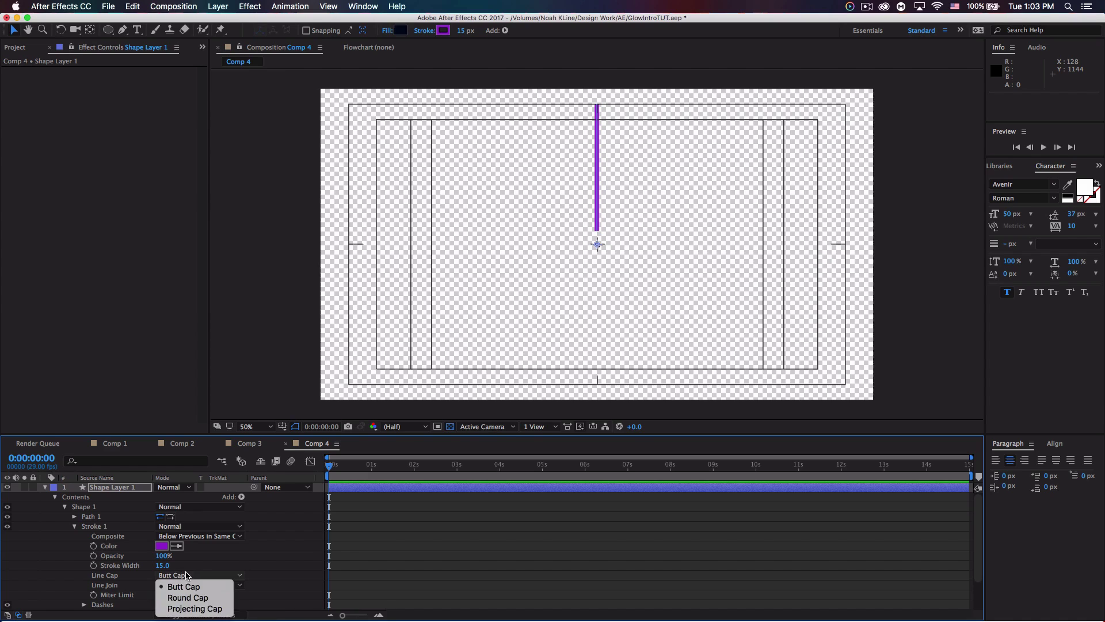
click(188, 598)
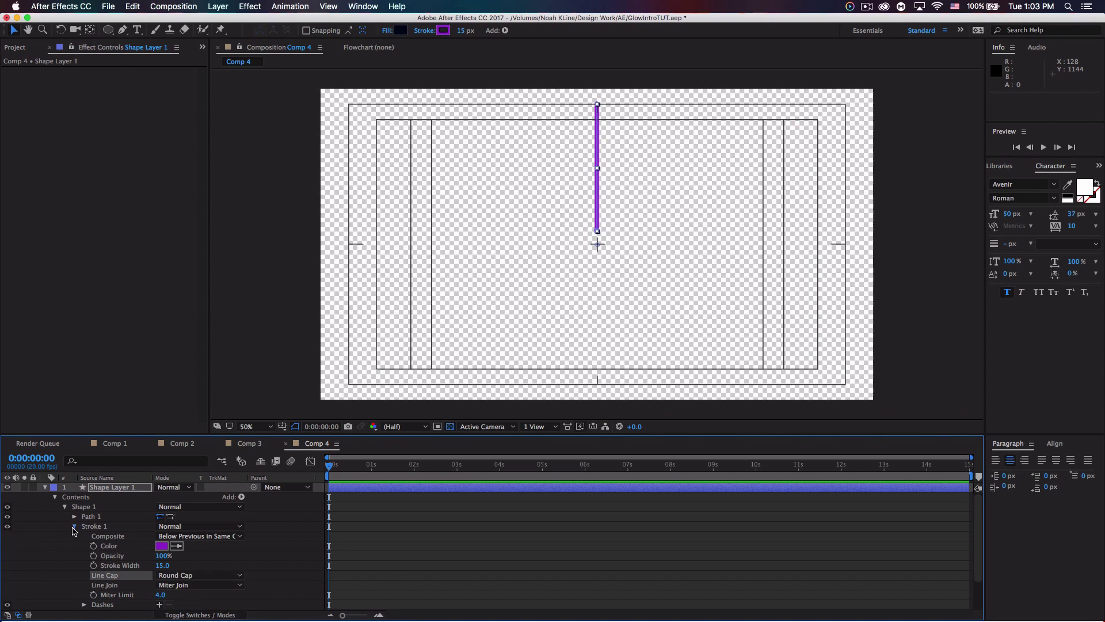
click(74, 526)
click(65, 508)
Step: Keyframe the Trim Paths End value from 0% at 0:00:00:00 to 100% at 0:00:01:00
click(65, 517)
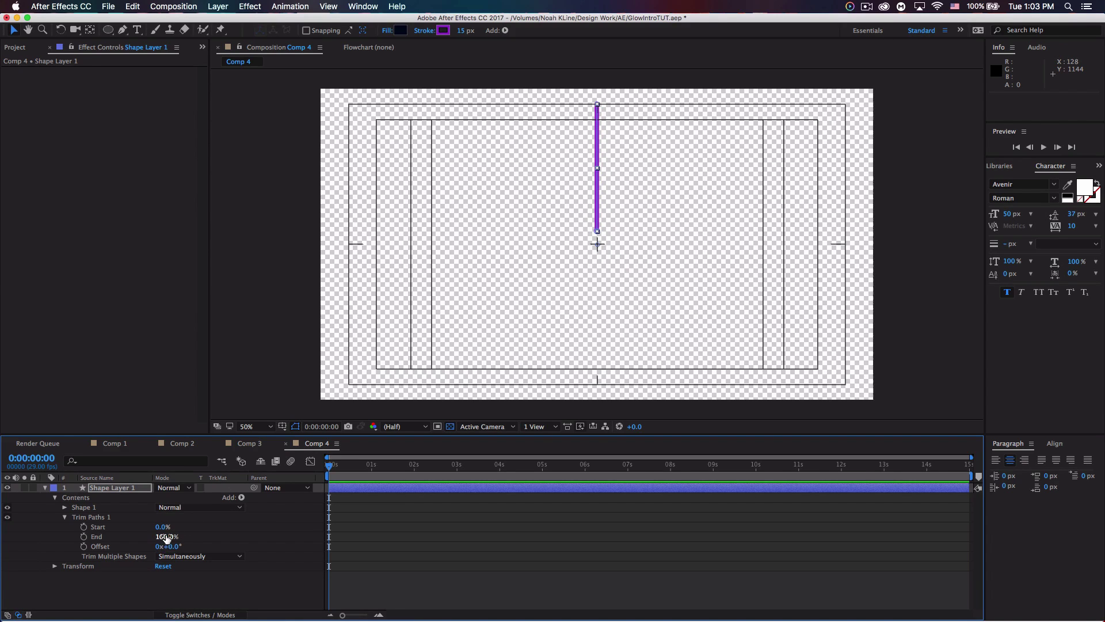
drag(165, 536, 97, 536)
click(83, 536)
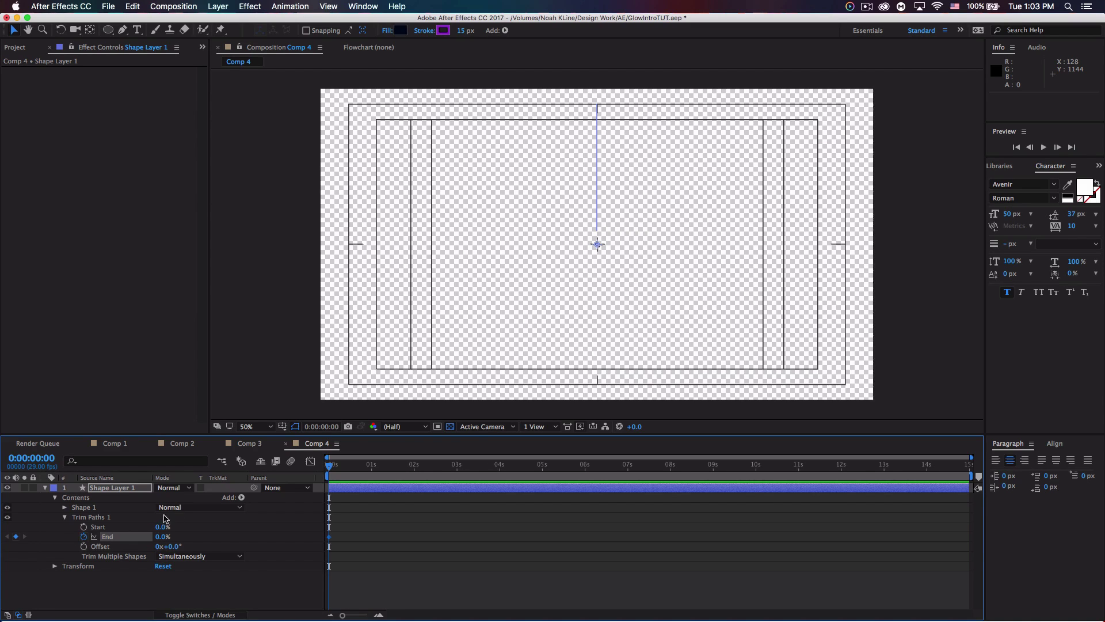
drag(331, 467, 372, 467)
click(163, 536)
text(100)
key(Return)
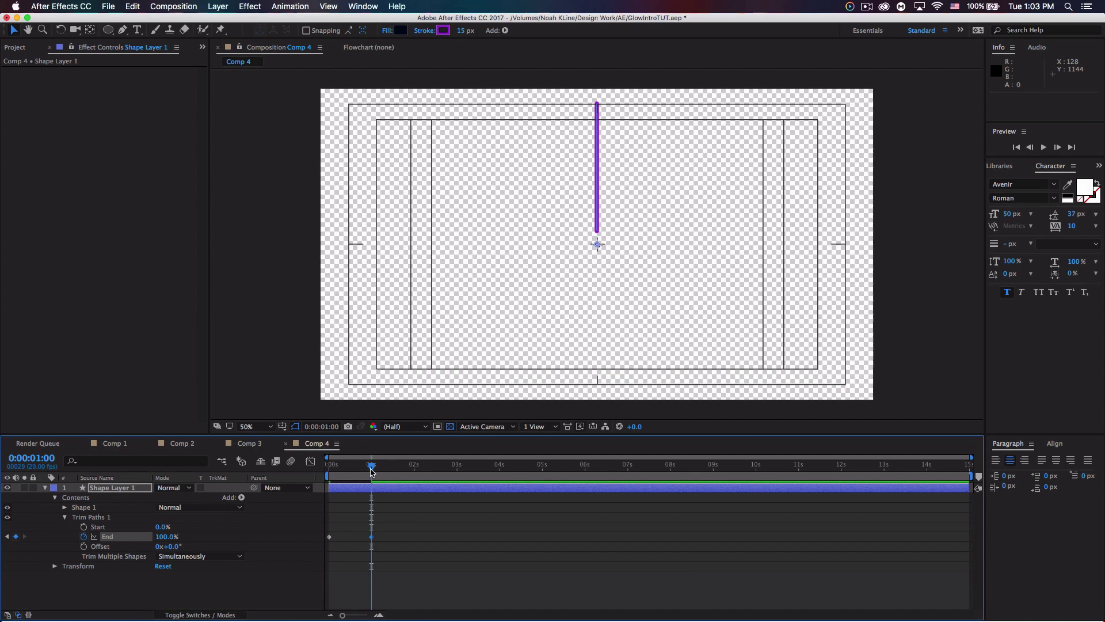
Step: Keyframe the Trim Paths Start value from 0% at 0:00:00:15 to 100% at 0:00:01:16, and preview the line's motion
drag(372, 471, 353, 470)
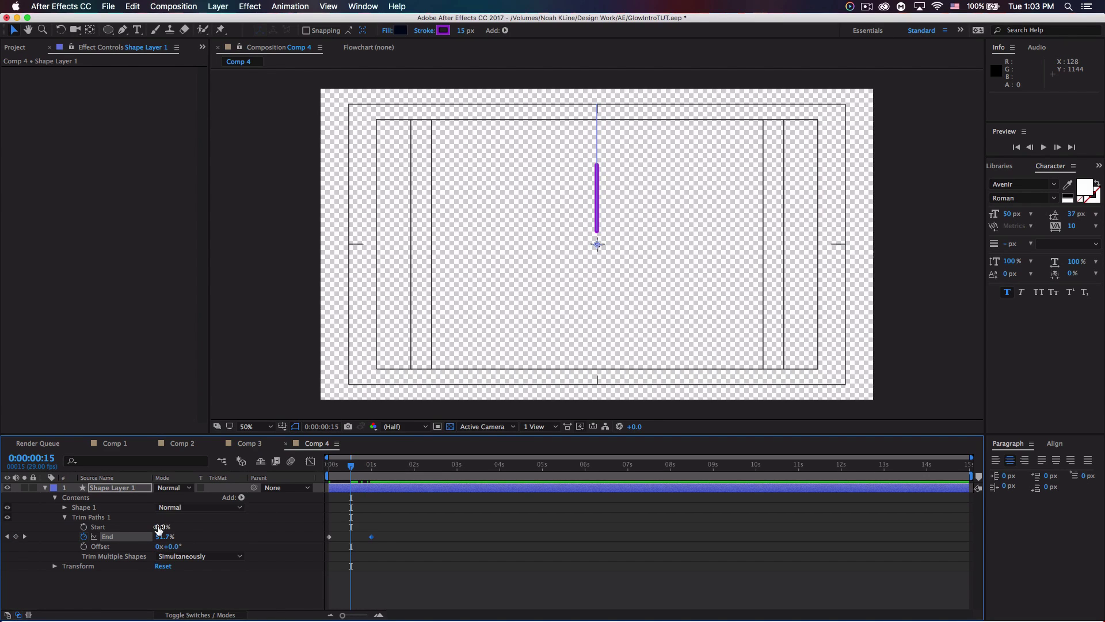
click(83, 526)
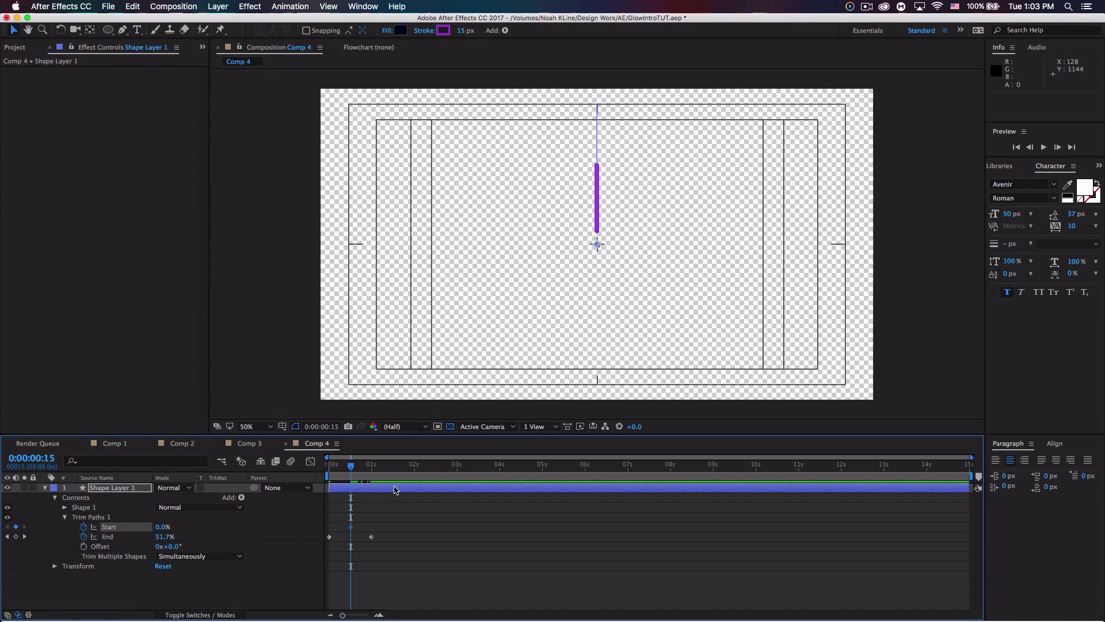
drag(353, 470, 395, 469)
drag(163, 527, 294, 523)
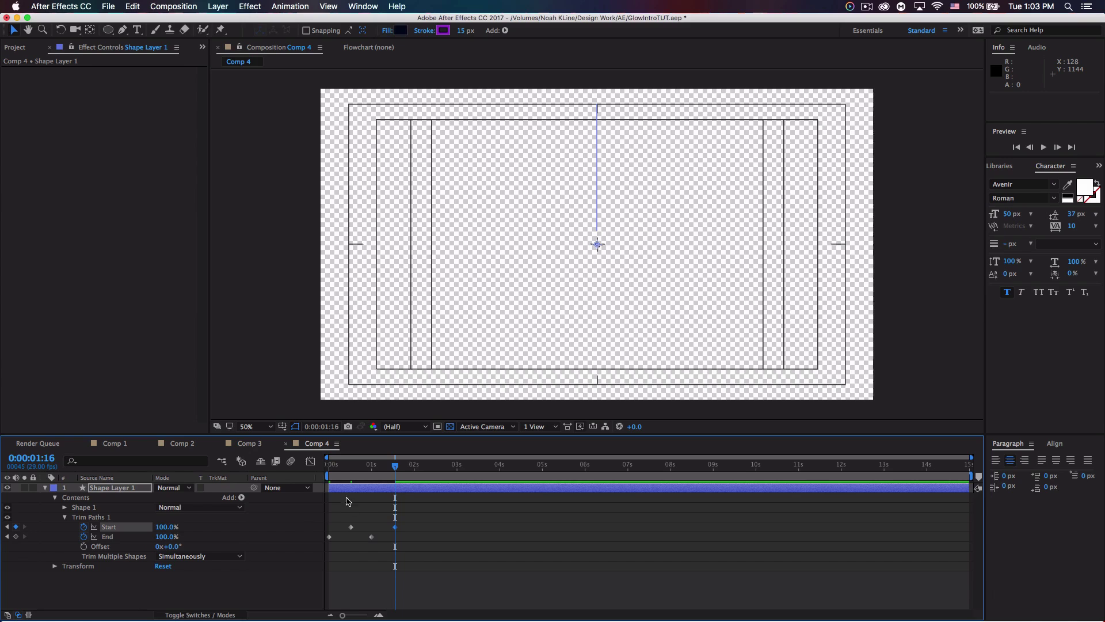
drag(341, 471, 312, 467)
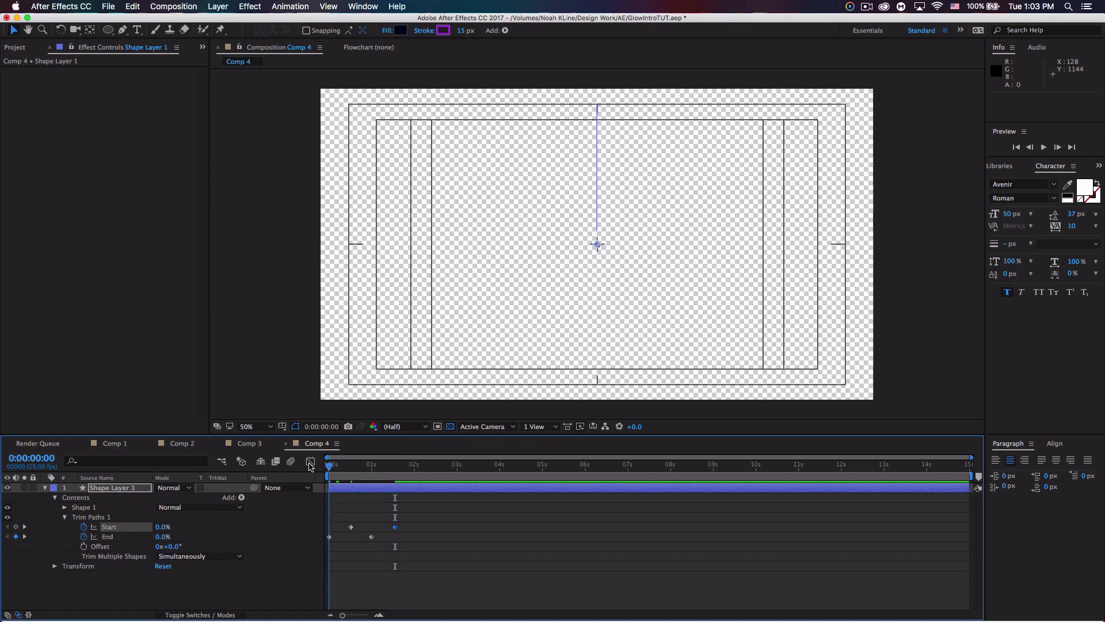
key(space)
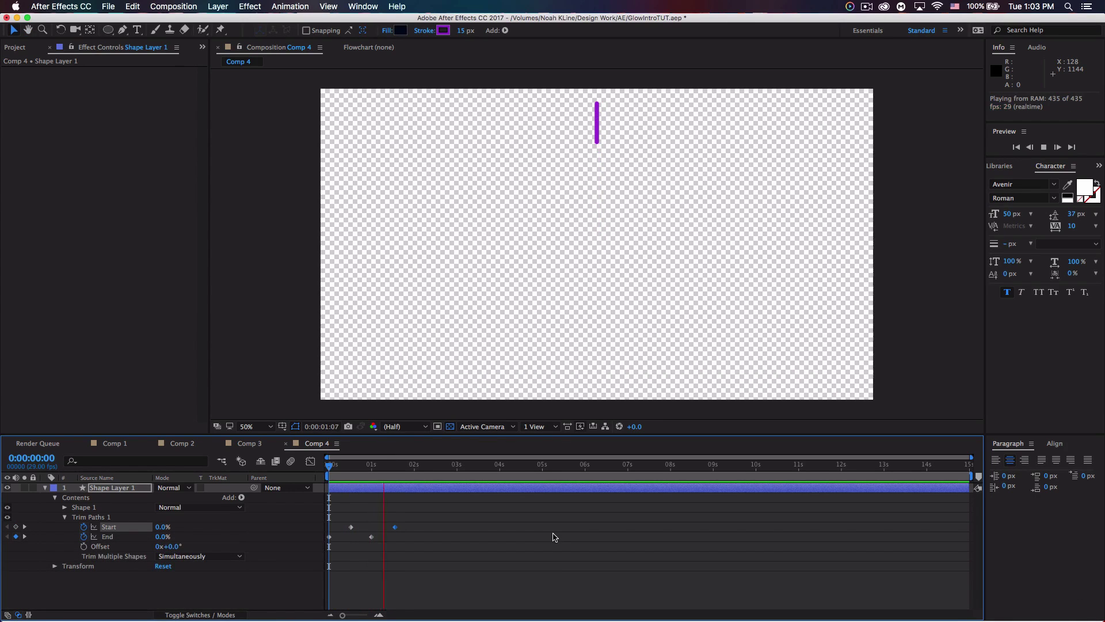
key(space)
mouse_move(407, 470)
mouse_down()
mouse_move(324, 470)
mouse_move(384, 472)
mouse_up()
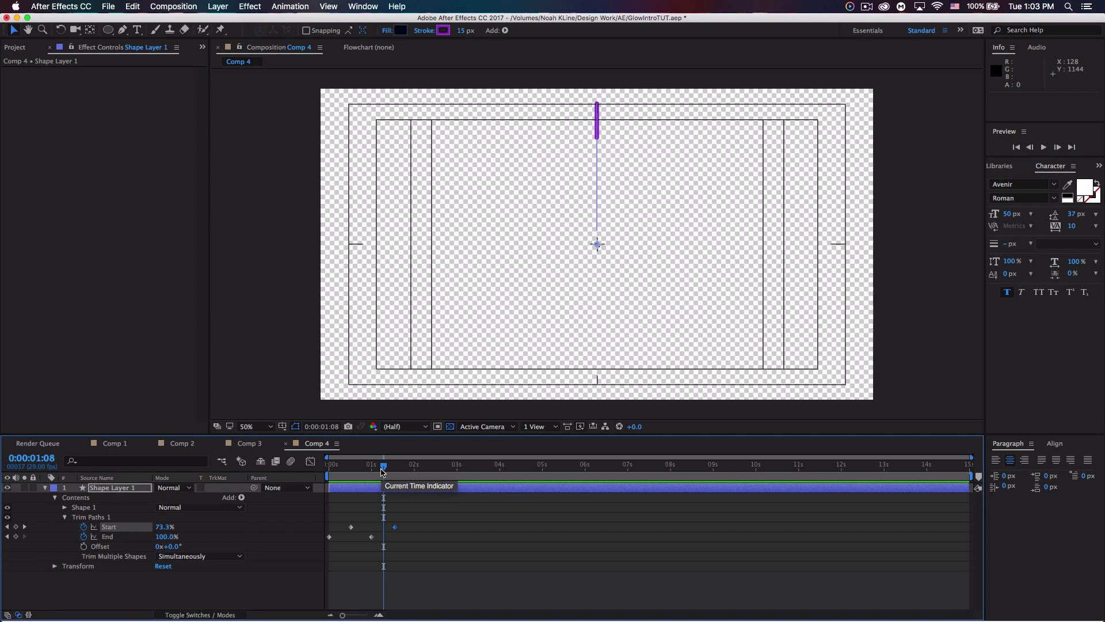
Step: Apply Easy Ease to the Trim Paths Start and End keyframes
drag(425, 511, 344, 537)
right_click(351, 527)
mouse_move(414, 610)
click(506, 545)
click(422, 566)
drag(379, 544, 326, 535)
right_click(370, 538)
mouse_move(457, 610)
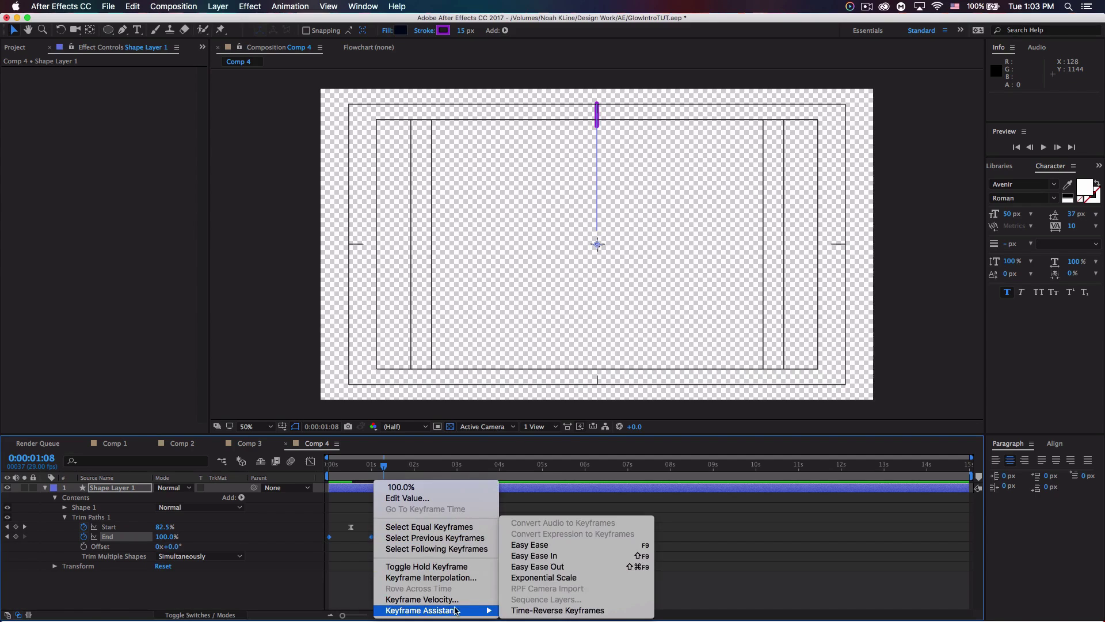
click(536, 545)
Step: Reshape the Start and End speed curves so both peak earlier and slow down gradually, and preview the result
click(310, 461)
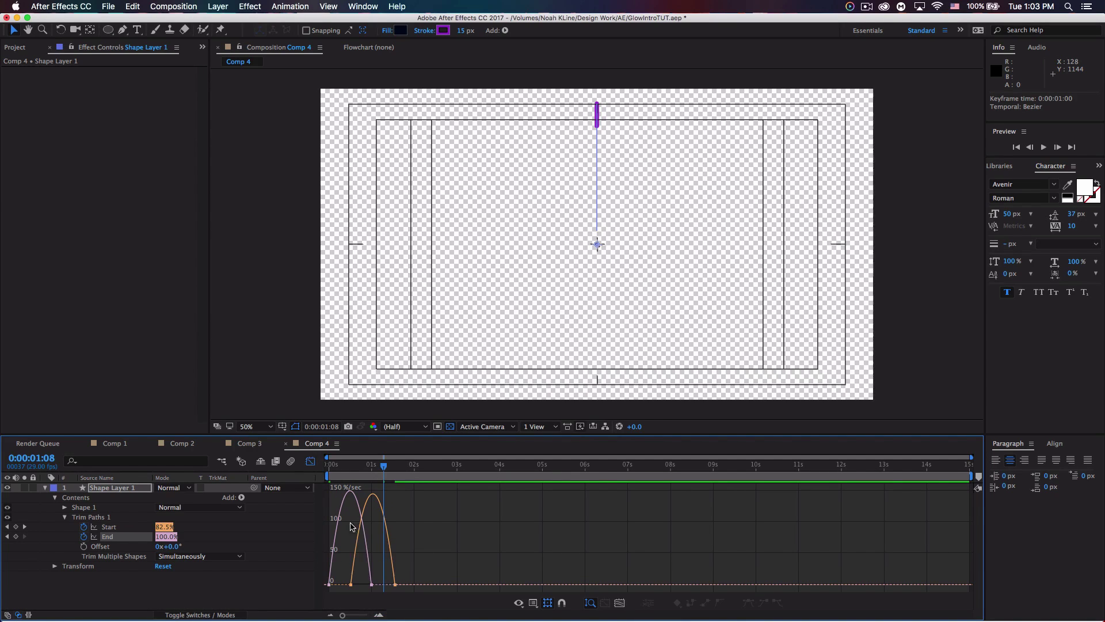
drag(360, 583, 384, 580)
click(403, 545)
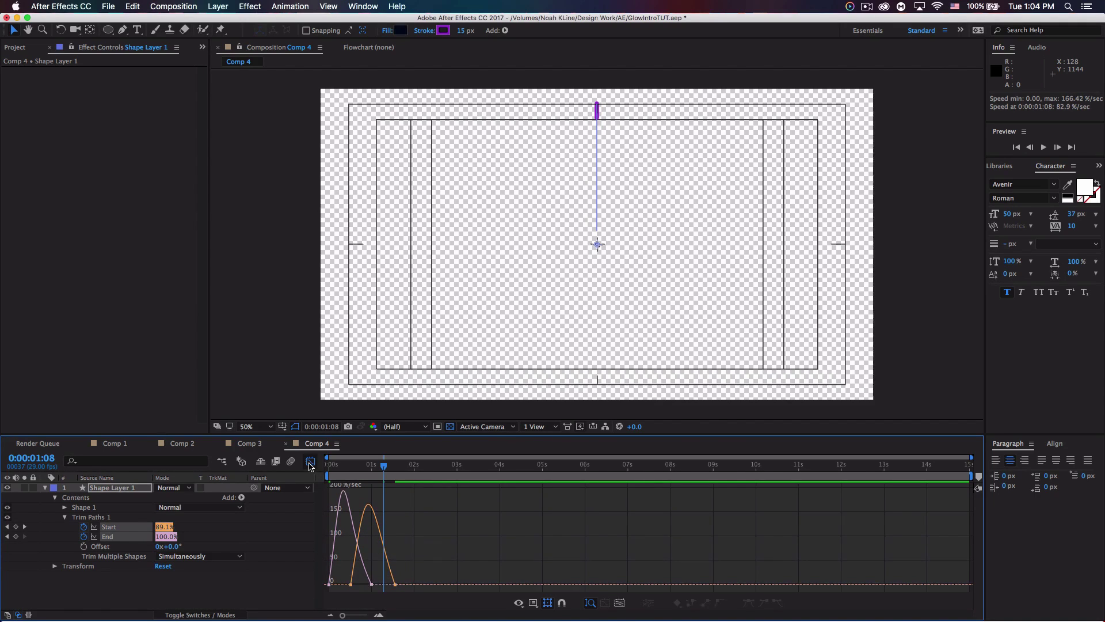
click(310, 461)
key(space)
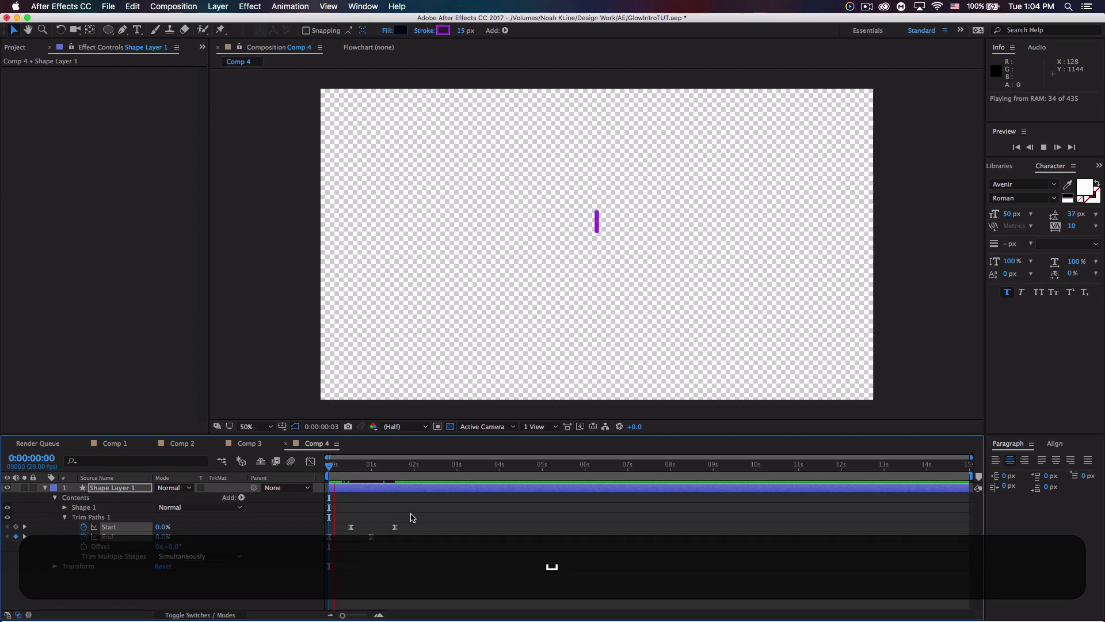
key(space)
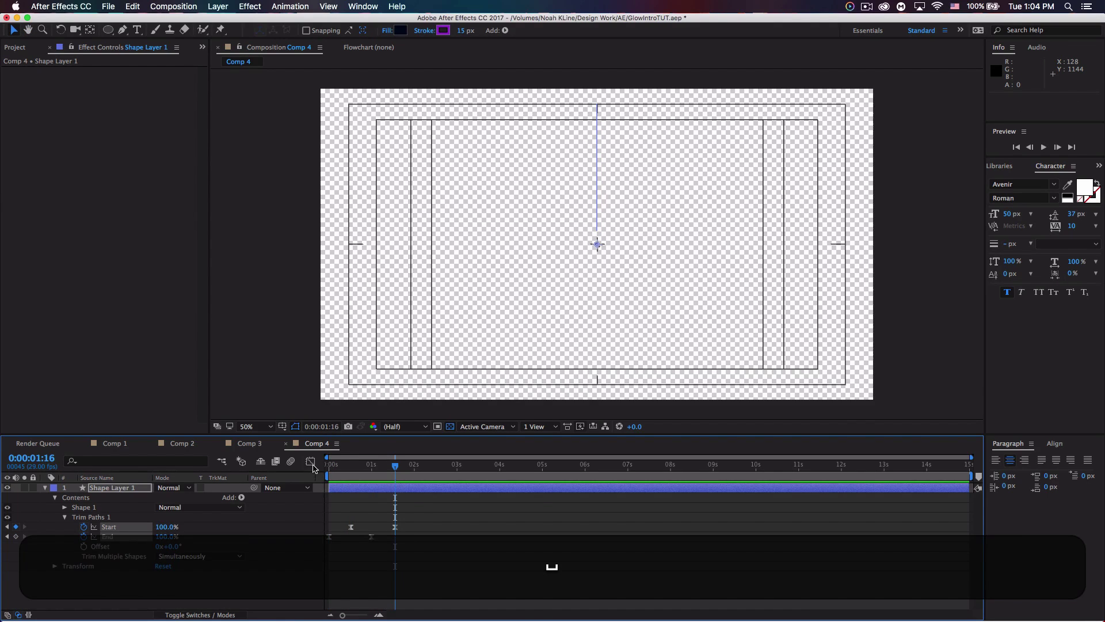
Step: Try a much sharper and earlier speed peak on the Trim Paths Start curve, and preview the motion
click(310, 461)
click(381, 542)
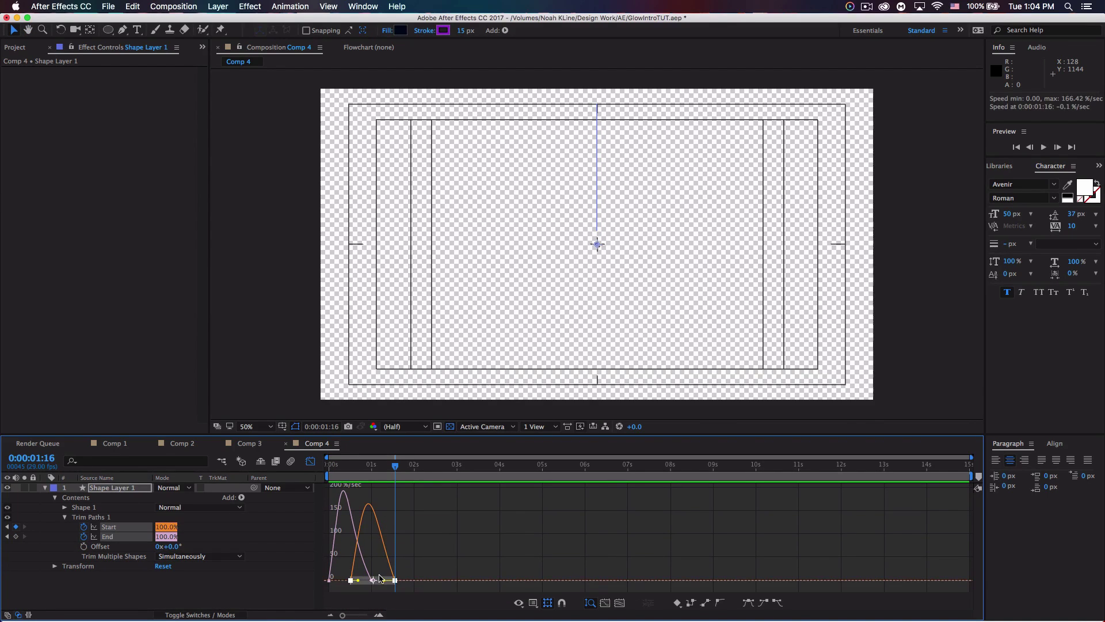
drag(384, 581, 373, 580)
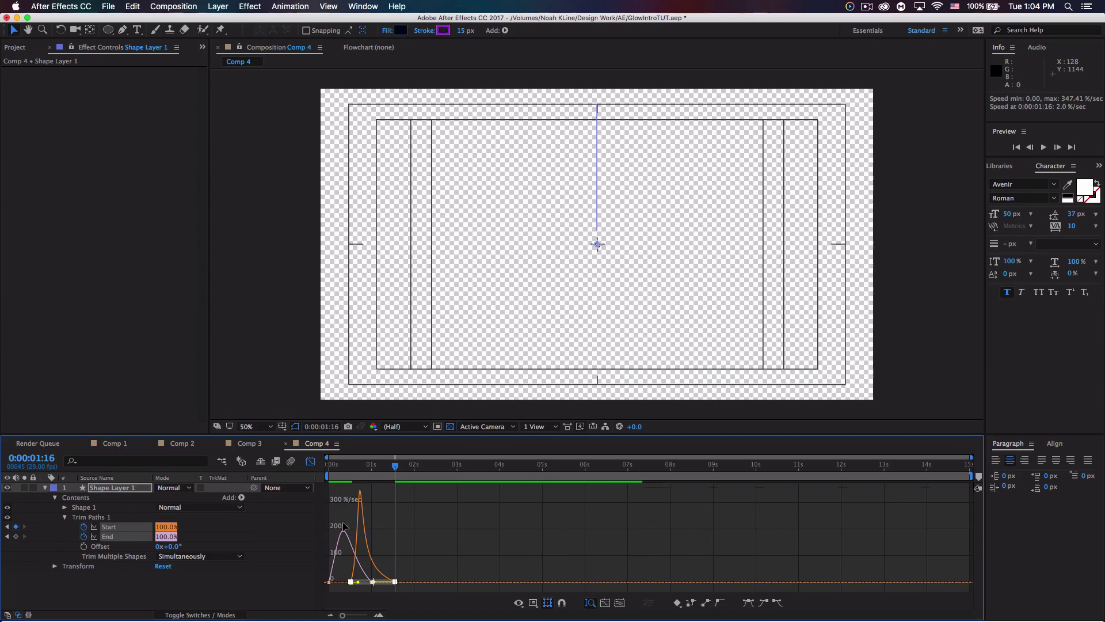
click(310, 461)
key(space)
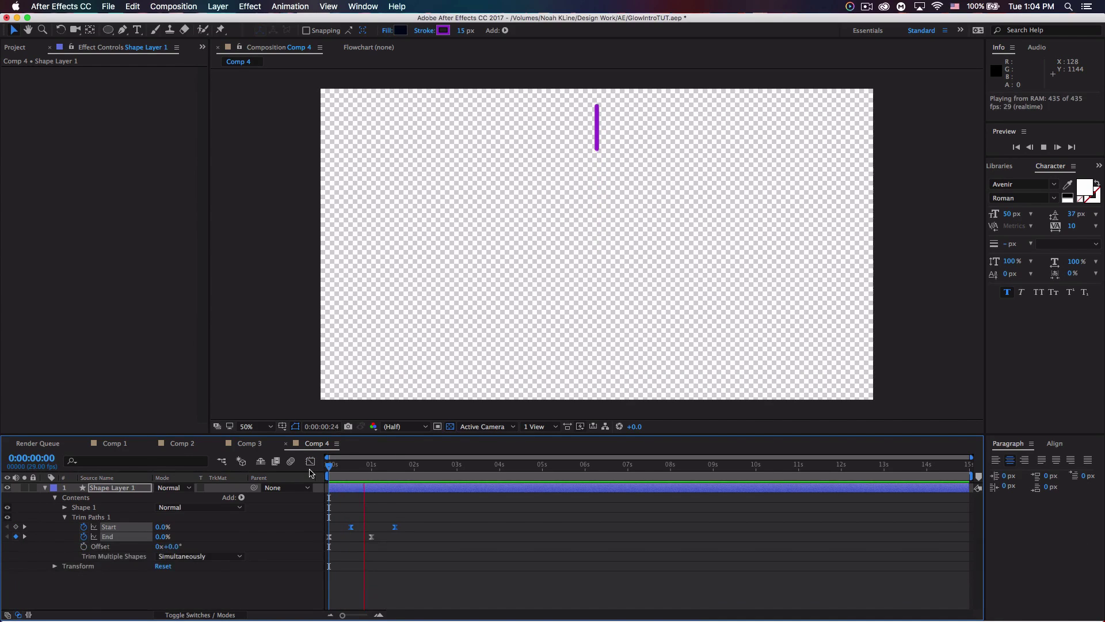
key(space)
Step: Reshape the Trim Paths Start speed curve to a moderate, slightly earlier peak of about 199 %/sec
click(311, 461)
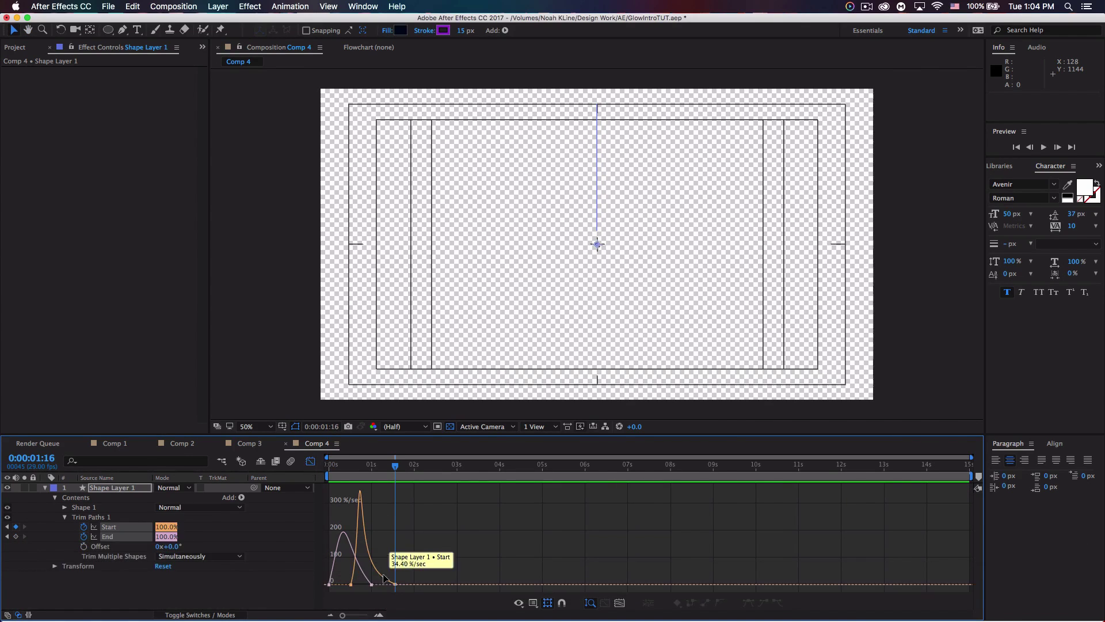
drag(376, 580, 386, 581)
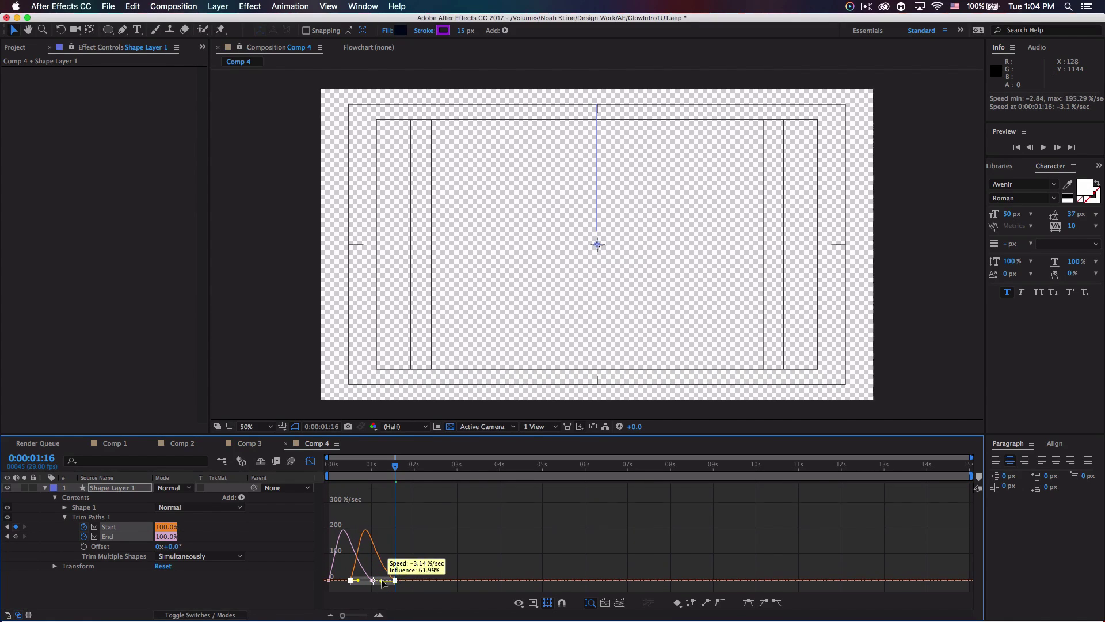
key(super+z)
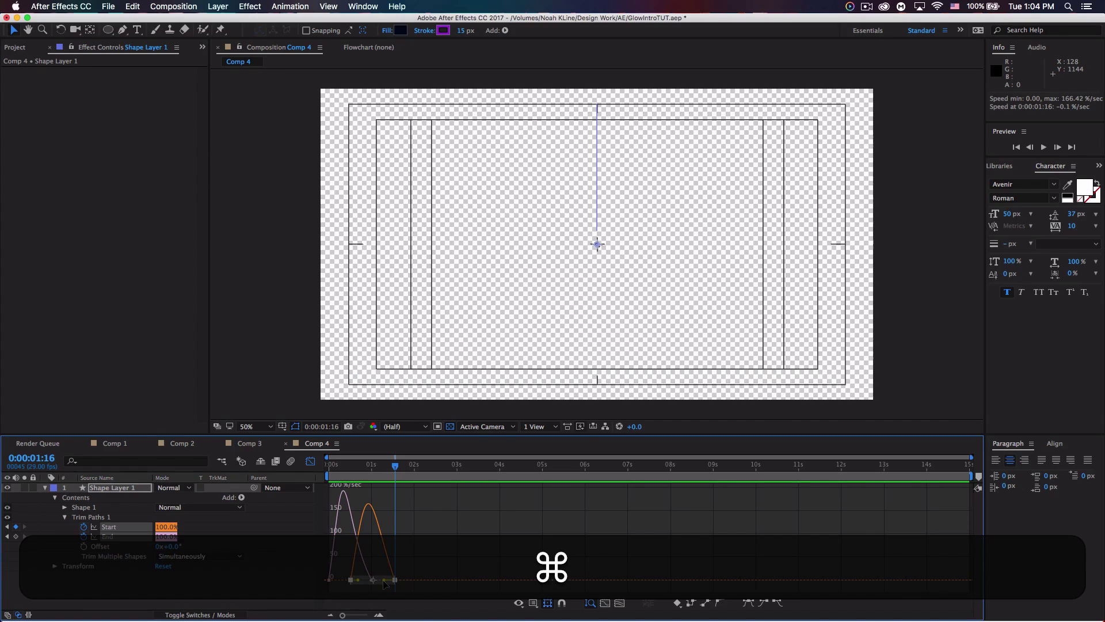
drag(384, 579, 380, 580)
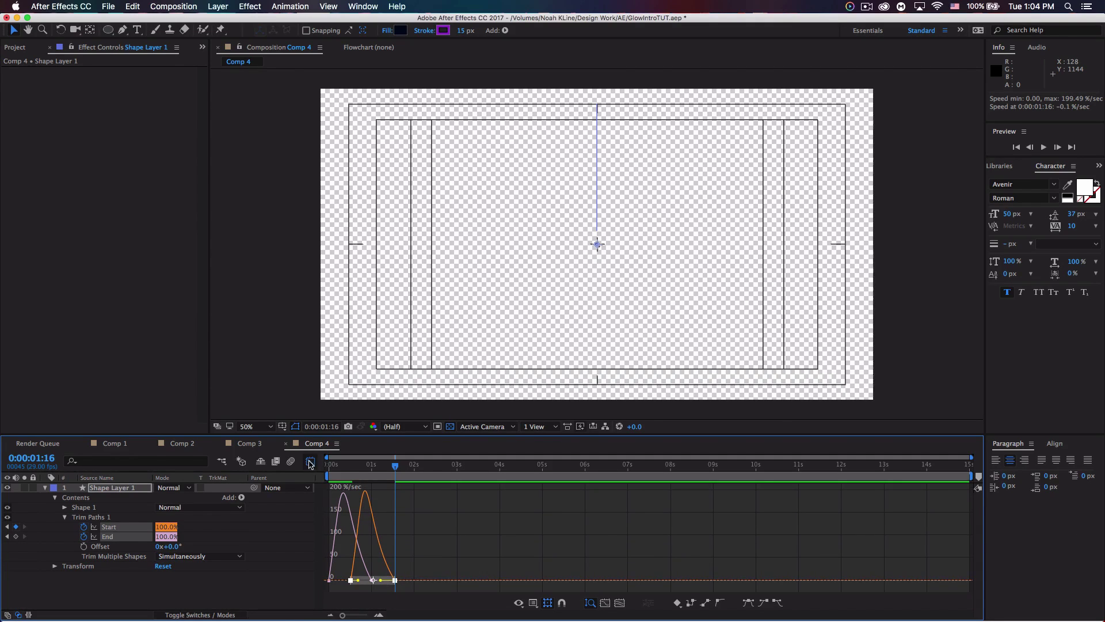
click(310, 464)
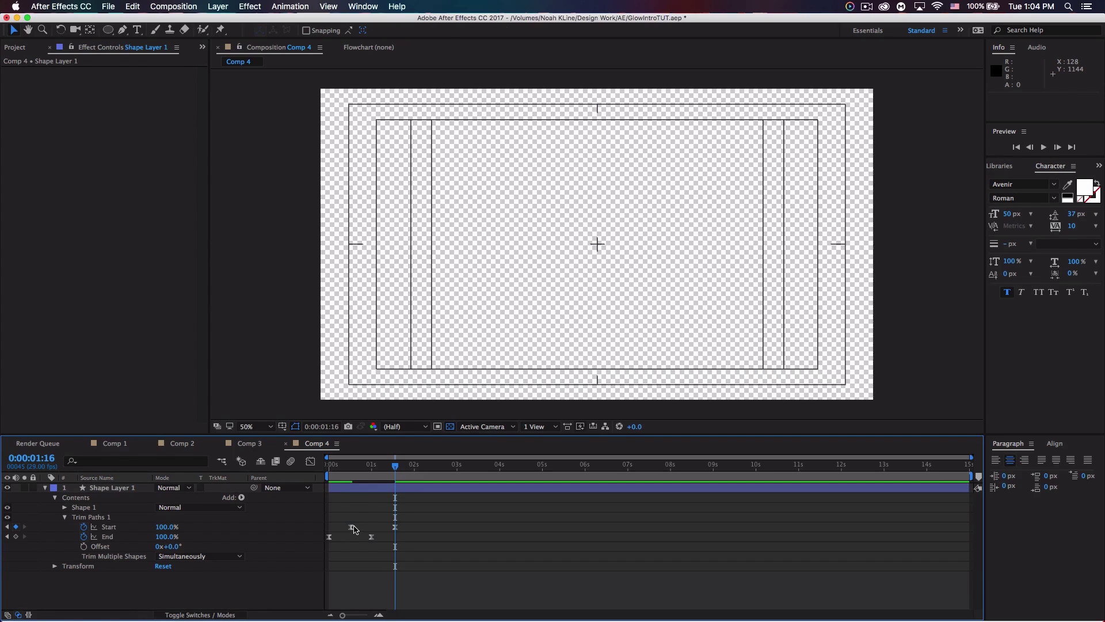
Step: Retime the Trim Paths keyframes so End finishes at frame 20 and Start runs from 0:00:00:10 to 0:00:01:00, and preview the animation
mouse_move(351, 530)
mouse_down()
mouse_move(341, 528)
mouse_move(384, 531)
mouse_move(373, 532)
mouse_up()
click(342, 529)
drag(375, 467, 372, 467)
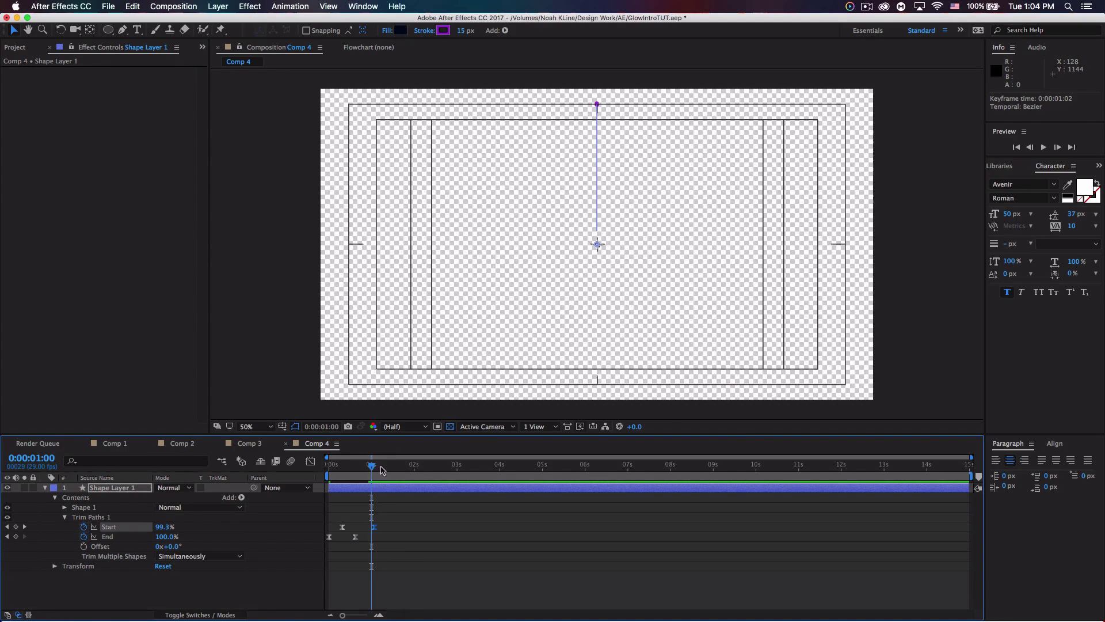
drag(375, 531, 371, 531)
drag(345, 616, 360, 615)
drag(402, 536, 372, 528)
click(369, 530)
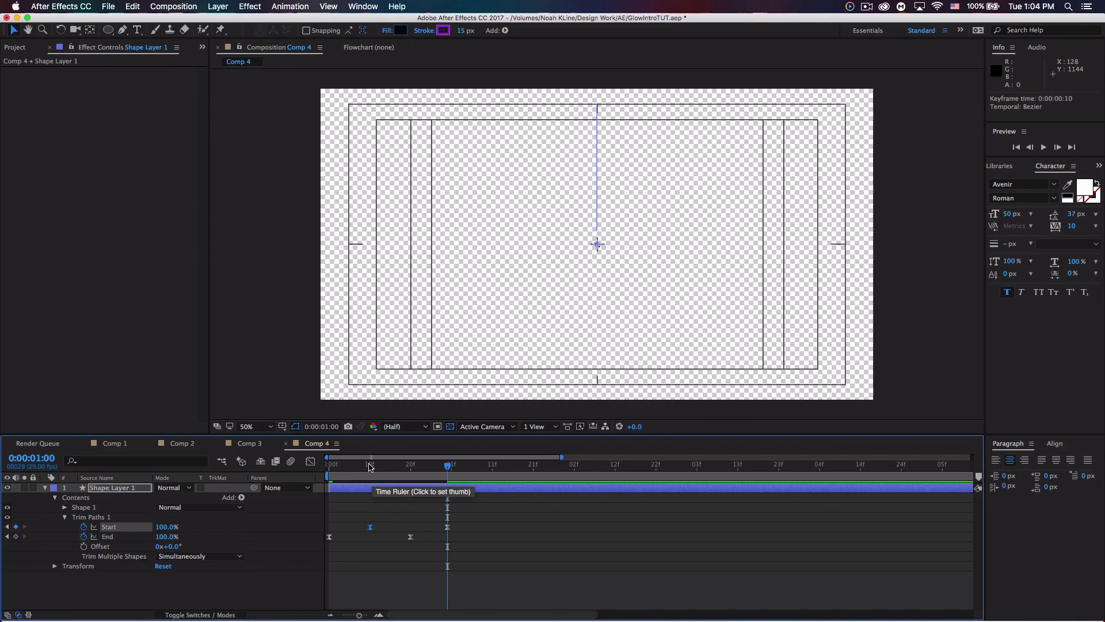
click(354, 466)
drag(342, 472, 329, 471)
key(space)
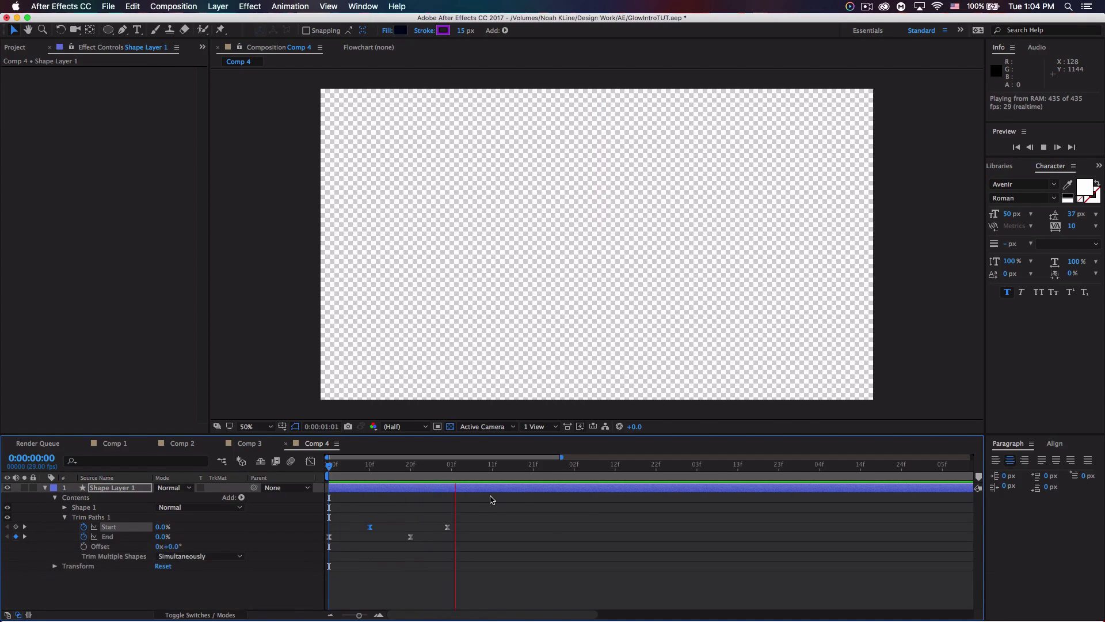
key(space)
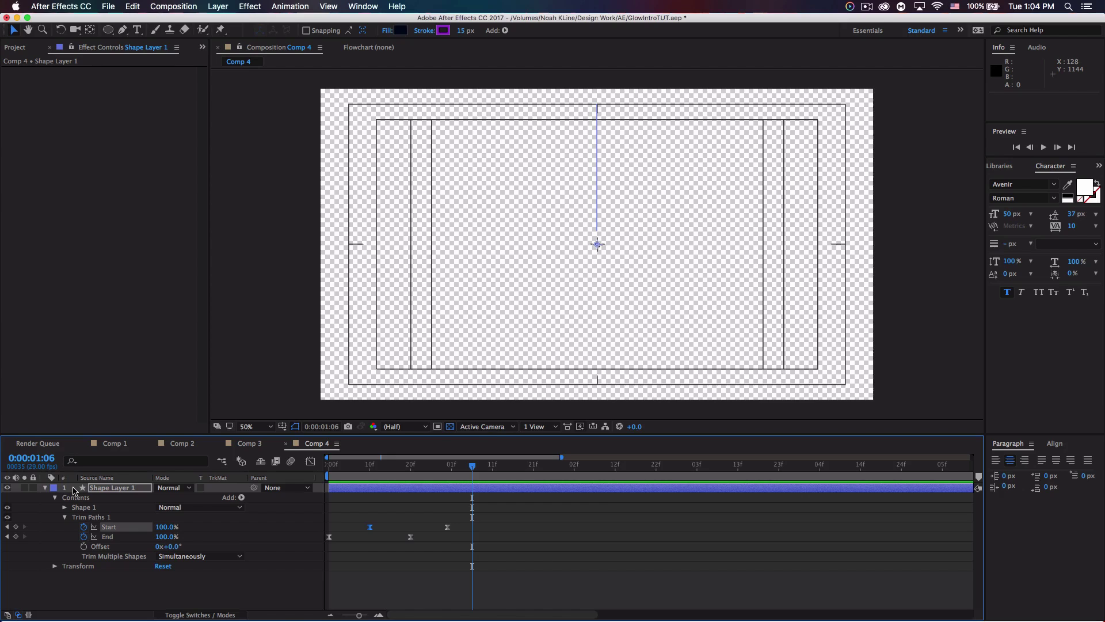
Step: Add the expression index*360/8 to the Rotation of Shape Layer 1
click(65, 517)
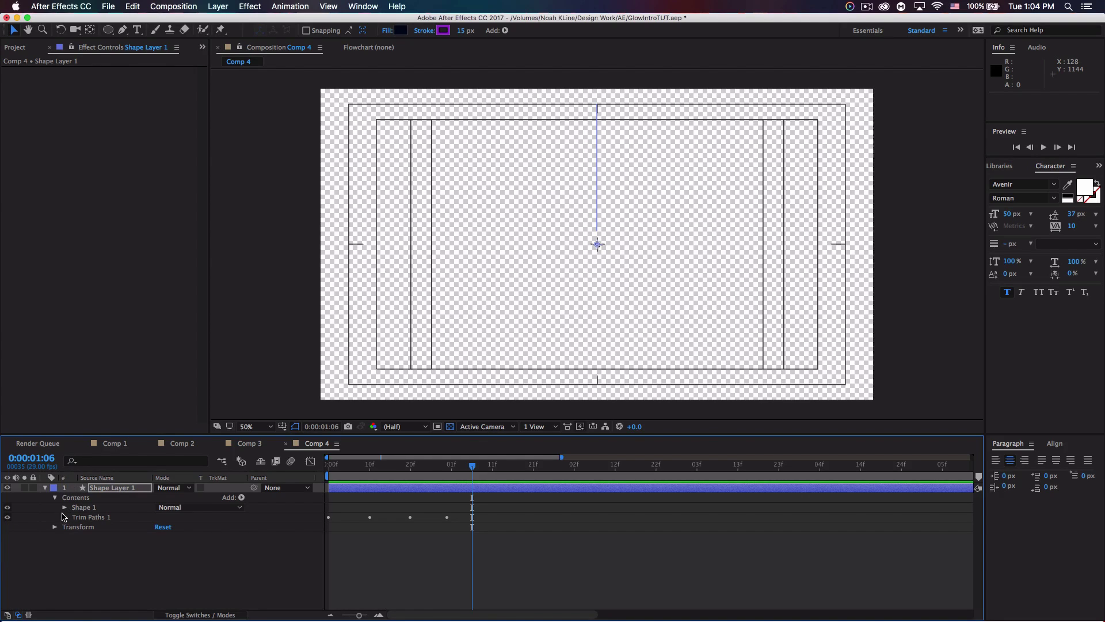
click(55, 498)
click(54, 507)
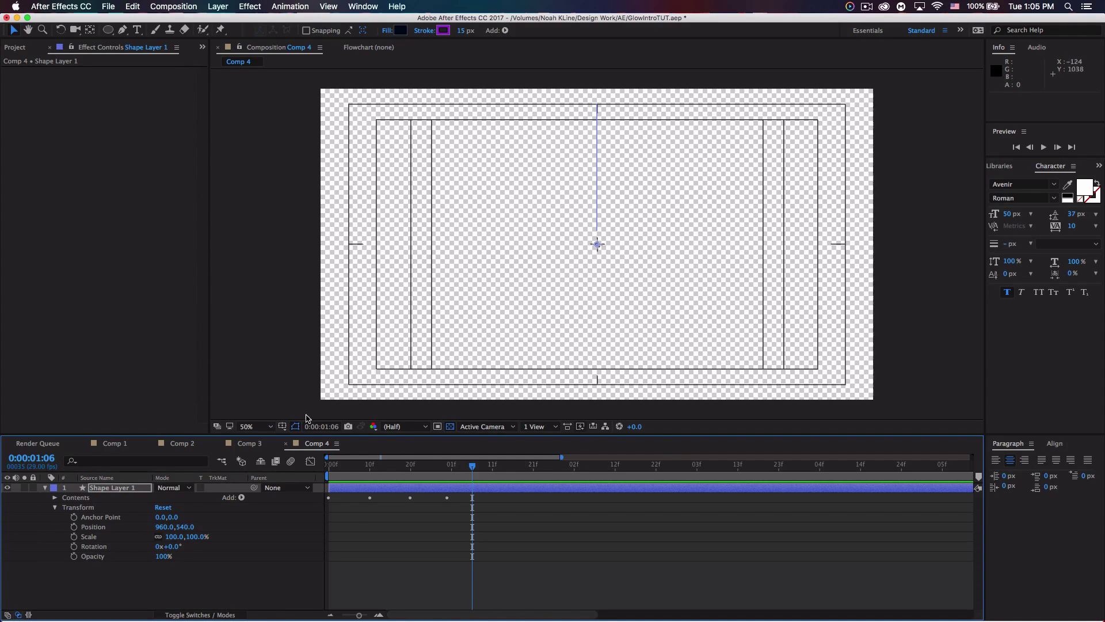
key(alt)
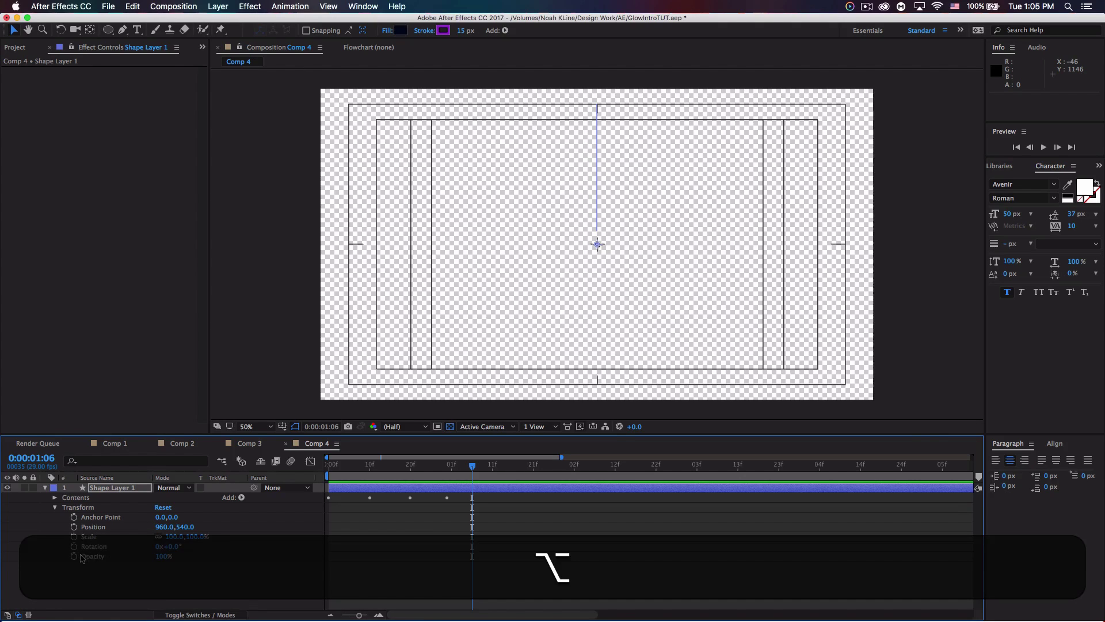
alt+click(74, 547)
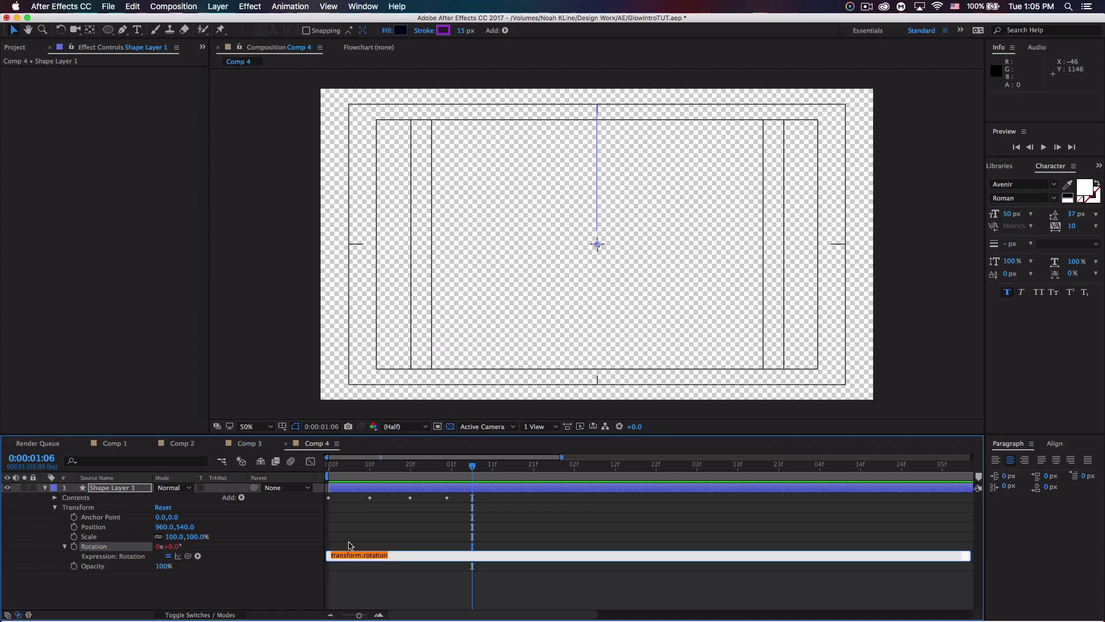
text(ind)
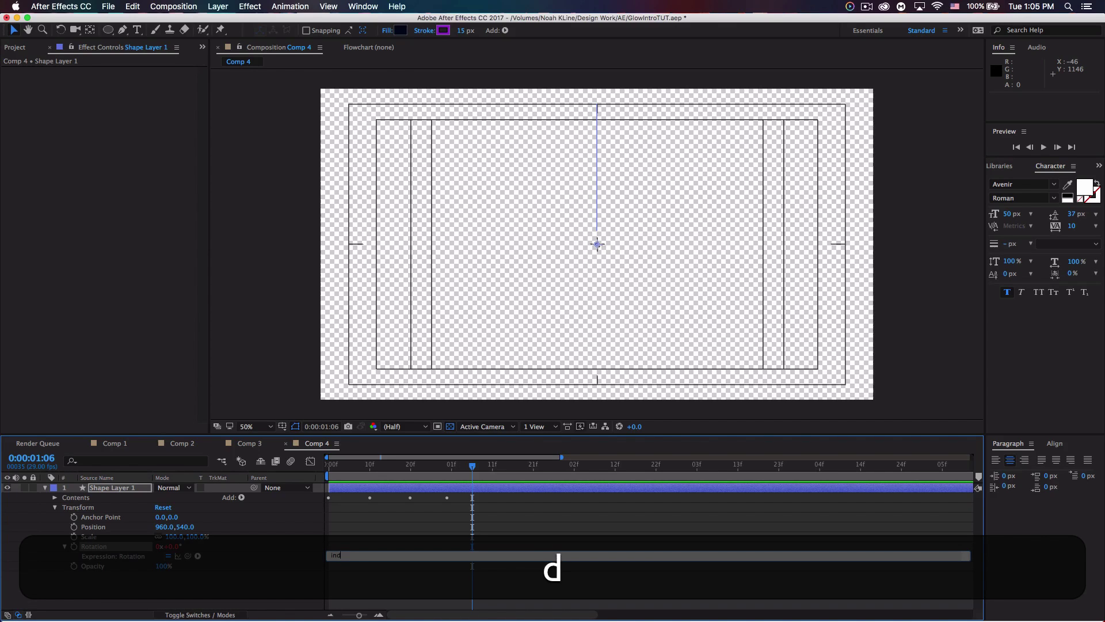
text(ex*)
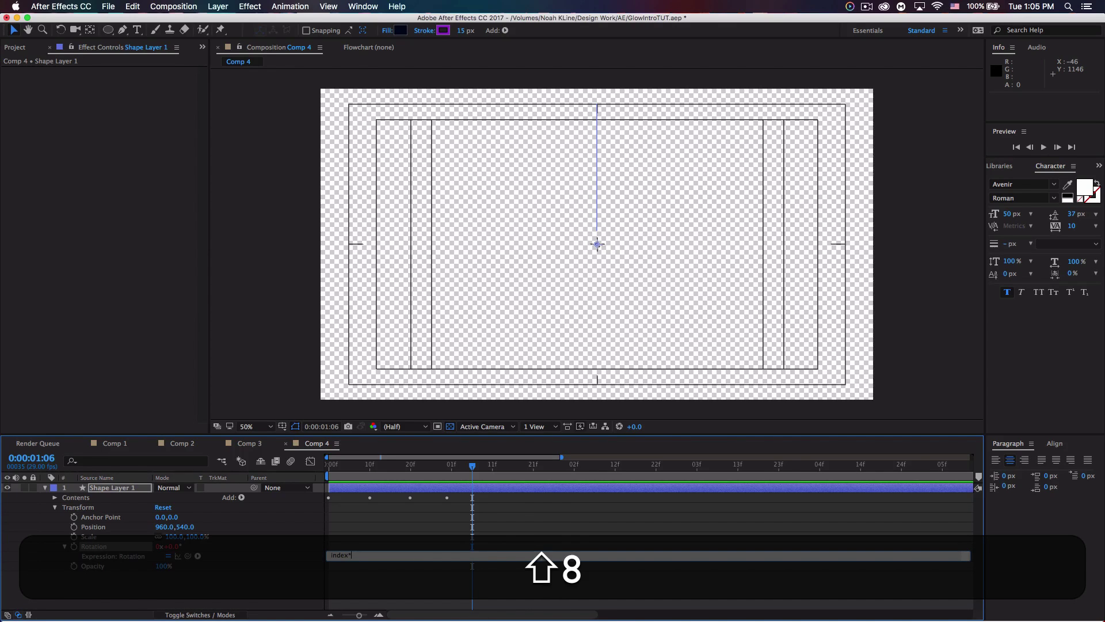
text(360)
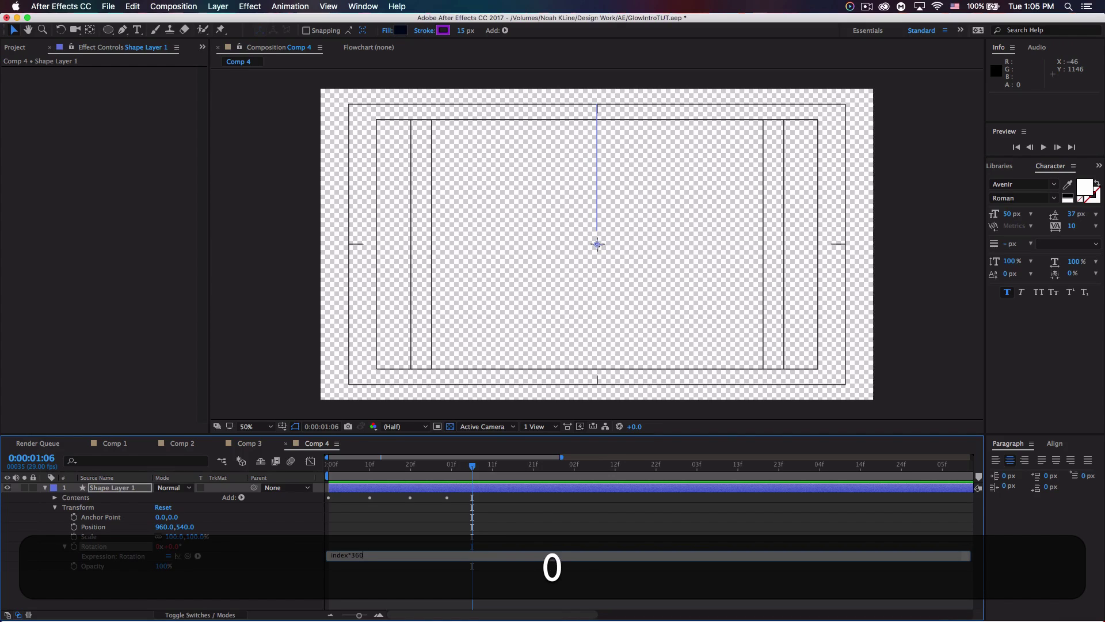
text(/)
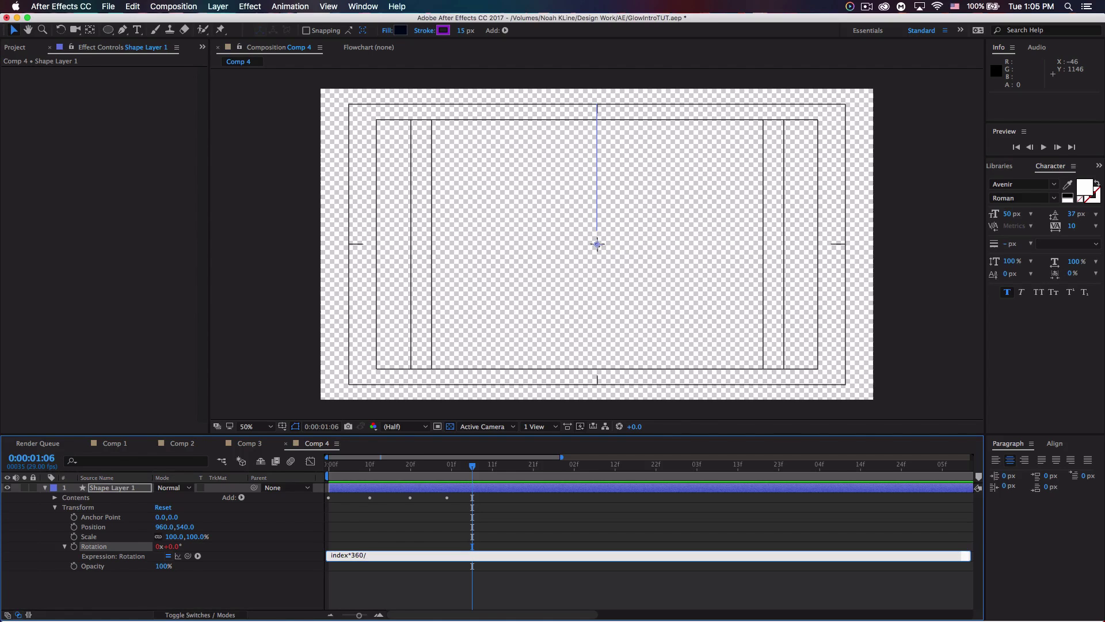
text(8)
click(45, 489)
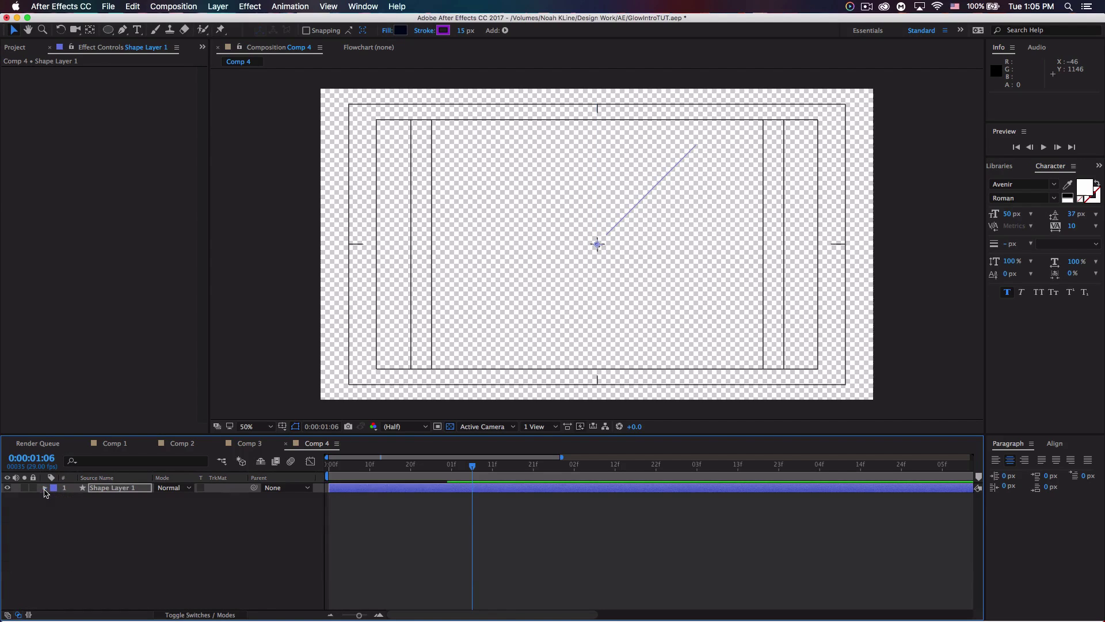
Step: Set the current time to 0:00:00:09 and copy Shape Layer 1
click(76, 520)
click(377, 464)
drag(377, 465, 366, 465)
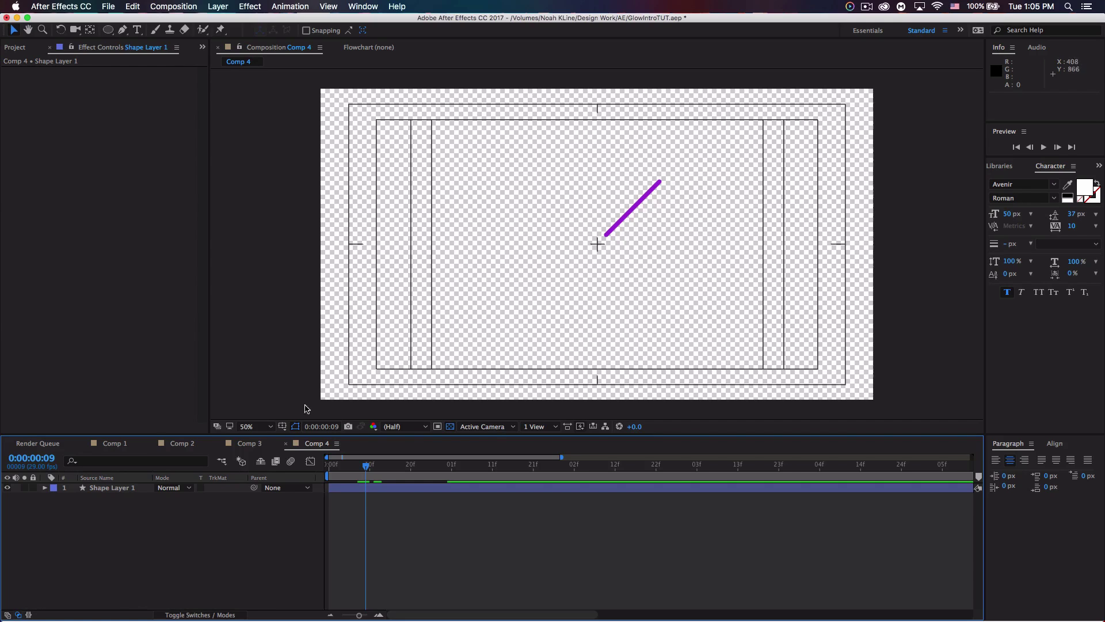
click(114, 487)
key(super+c)
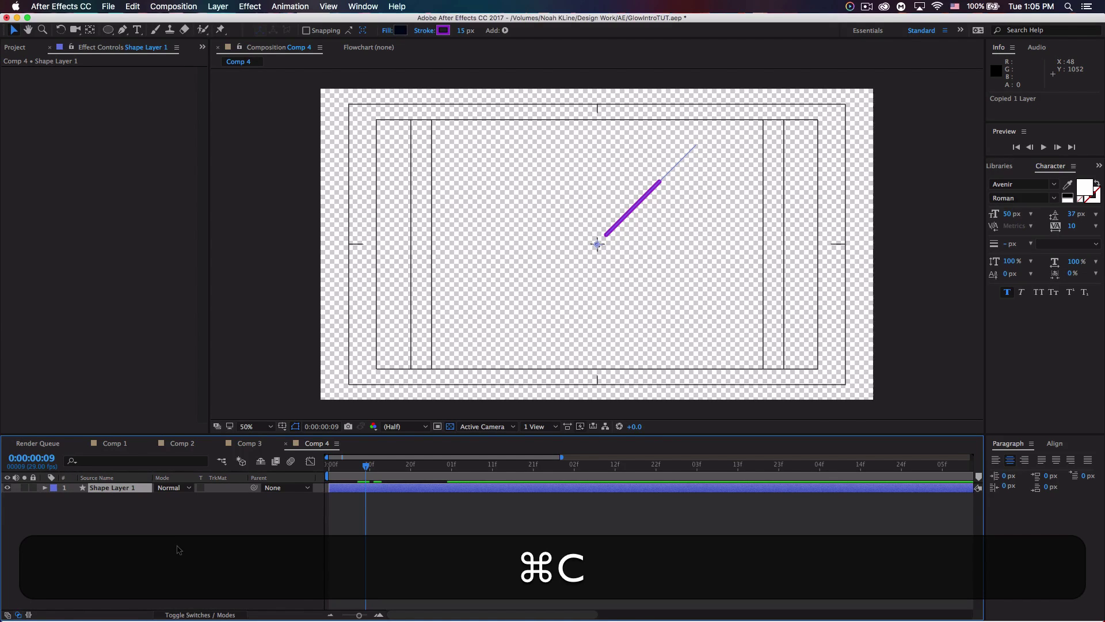
Step: Paste seven copies of Shape Layer 1 to form an eight-line burst, and preview it
key(super+v)
key(super+v)
key(super+v)
key(super+v)
key(super+v)
key(super+v)
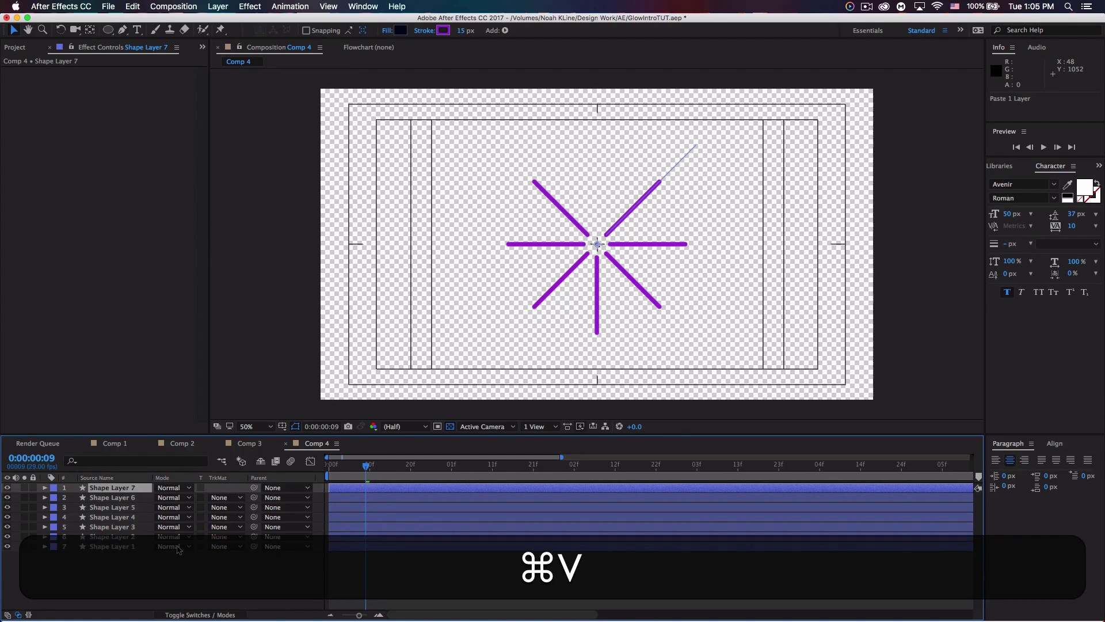
key(super+v)
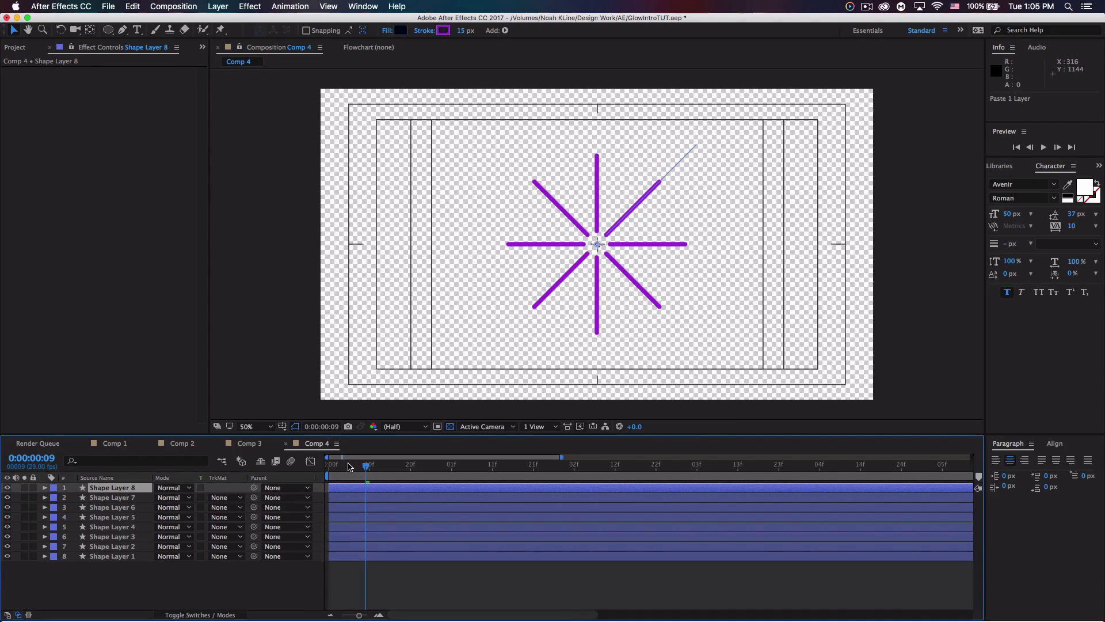
key(space)
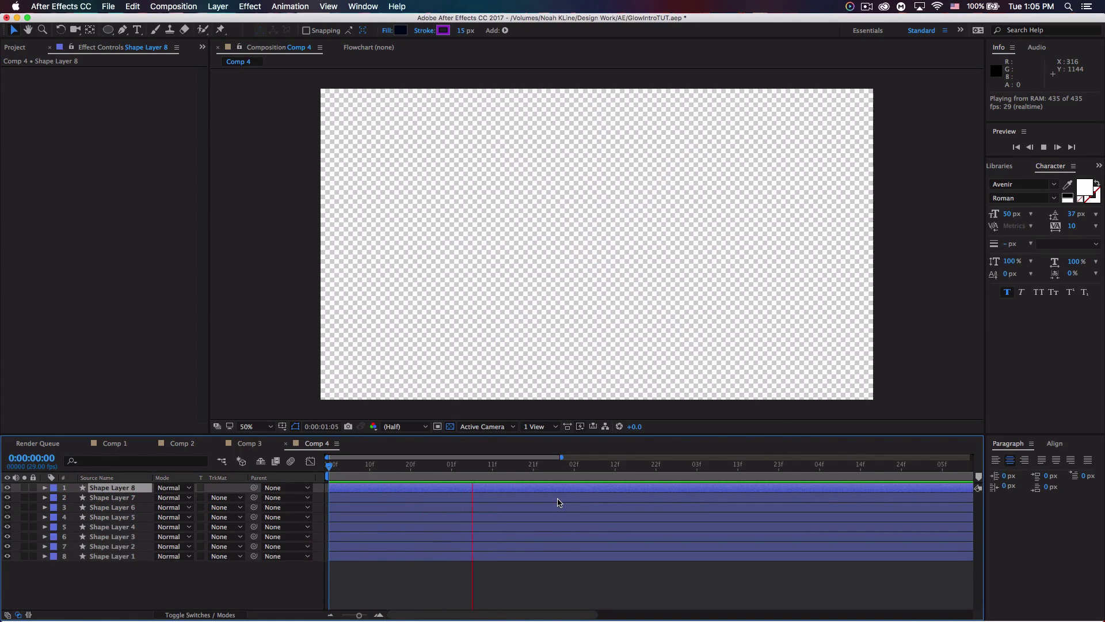
key(space)
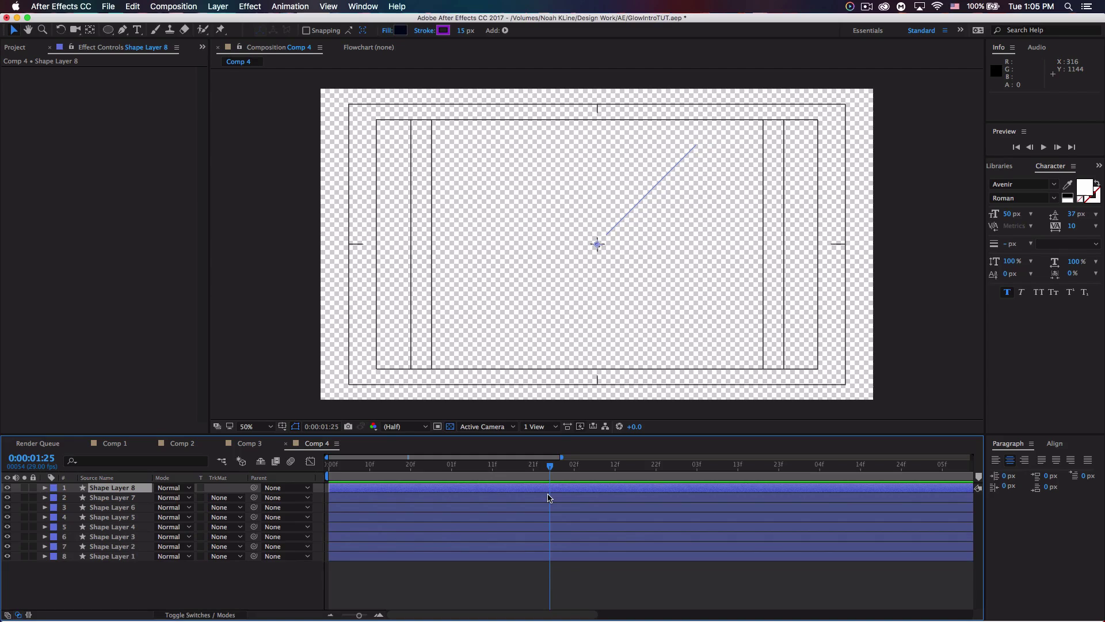
Step: Delete the seven pasted shape layers and expand the contents of Shape Layer 1
shift+click(142, 547)
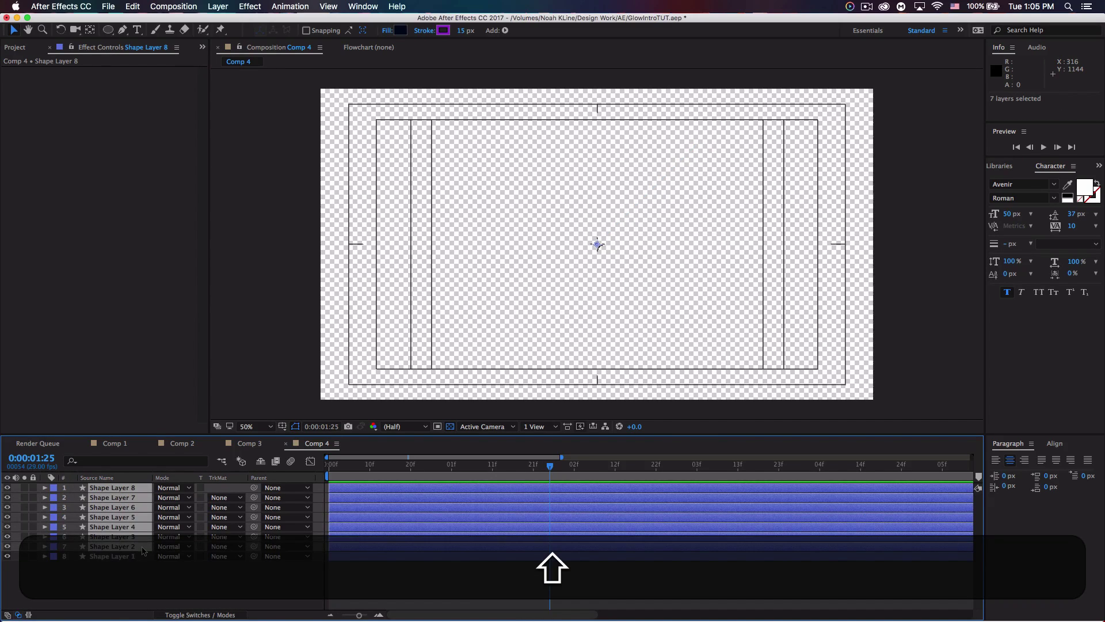
key(shift+BackSpace)
click(46, 489)
click(56, 507)
click(55, 498)
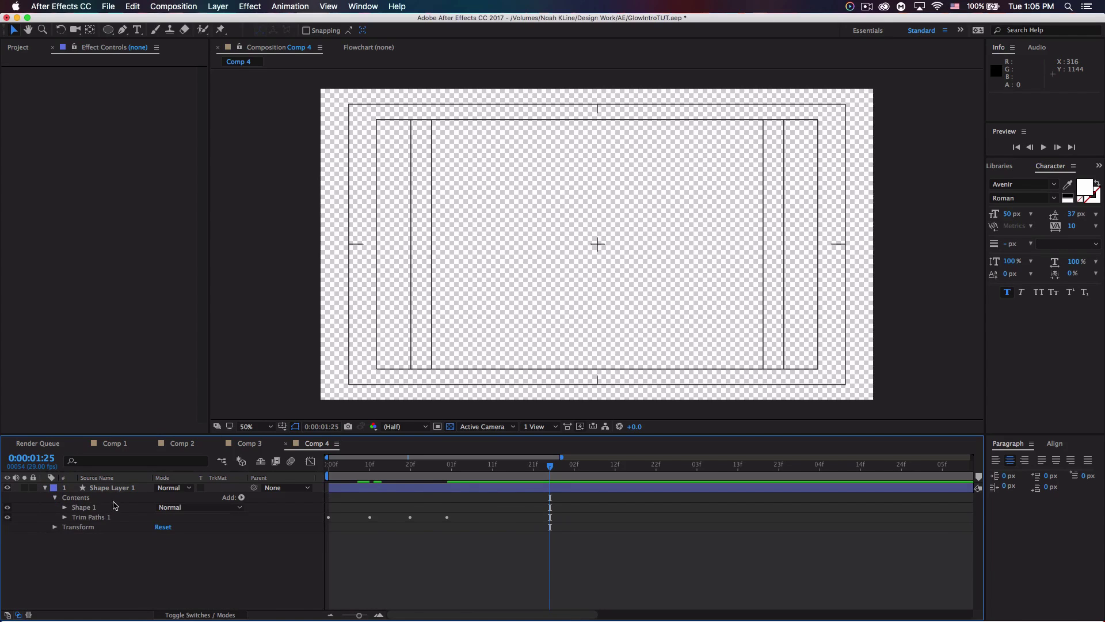
Step: Paste seven copies of Shape Layer 1 again and check the eight-line burst at 0:00:00:09
click(109, 489)
key(super+v)
key(super+v)
key(super+v)
key(super+v)
key(super+v)
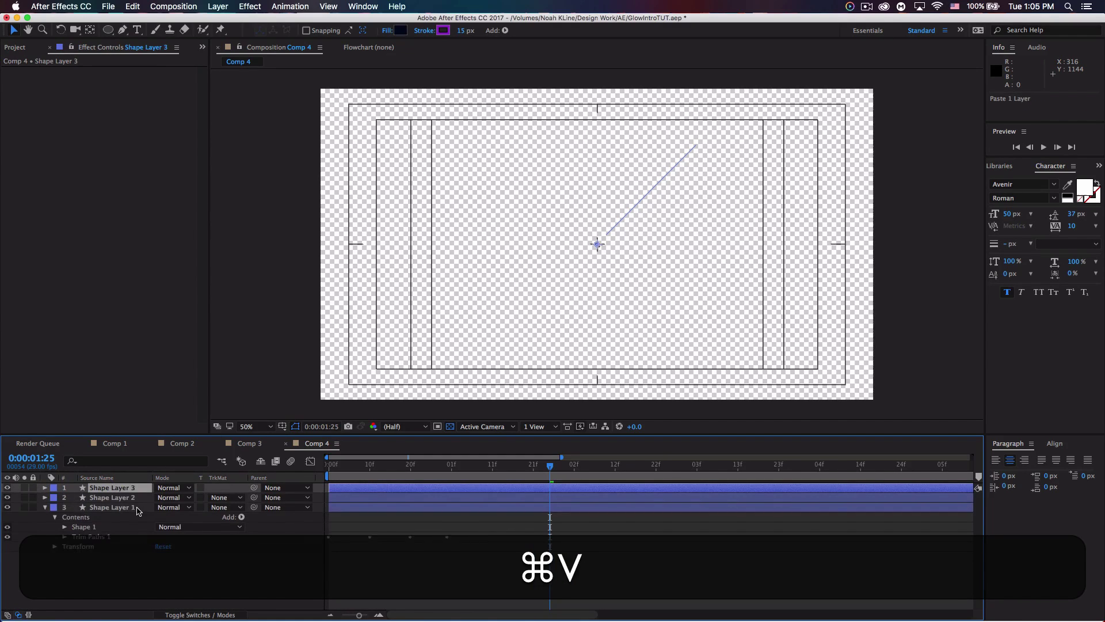
key(super+v)
key(super+v)
click(368, 467)
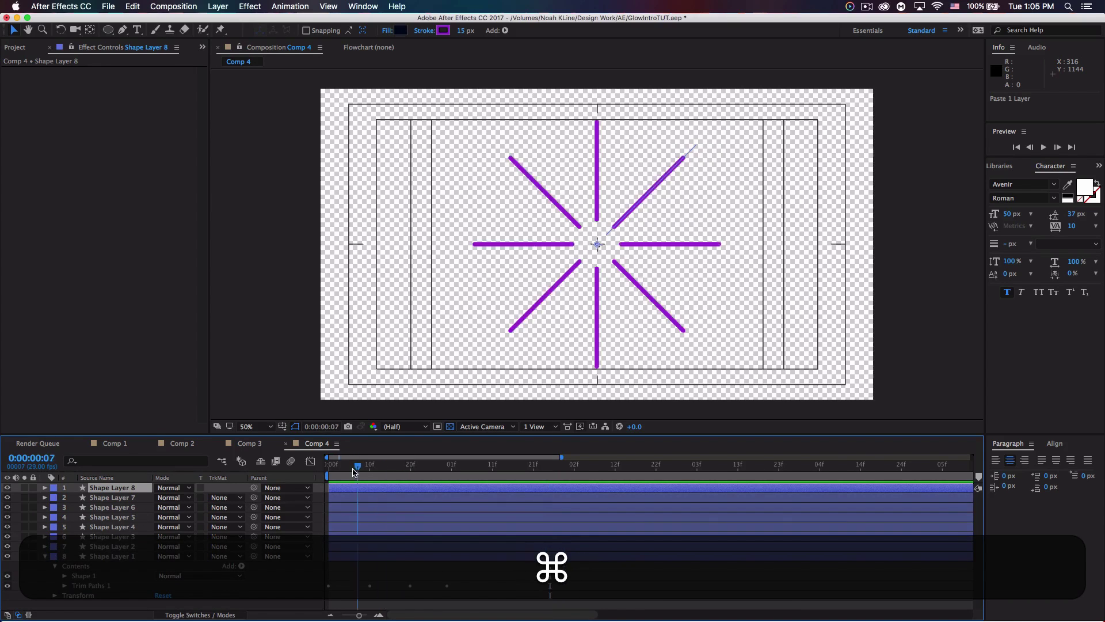
mouse_move(372, 470)
mouse_down()
mouse_move(384, 476)
mouse_move(367, 478)
mouse_up()
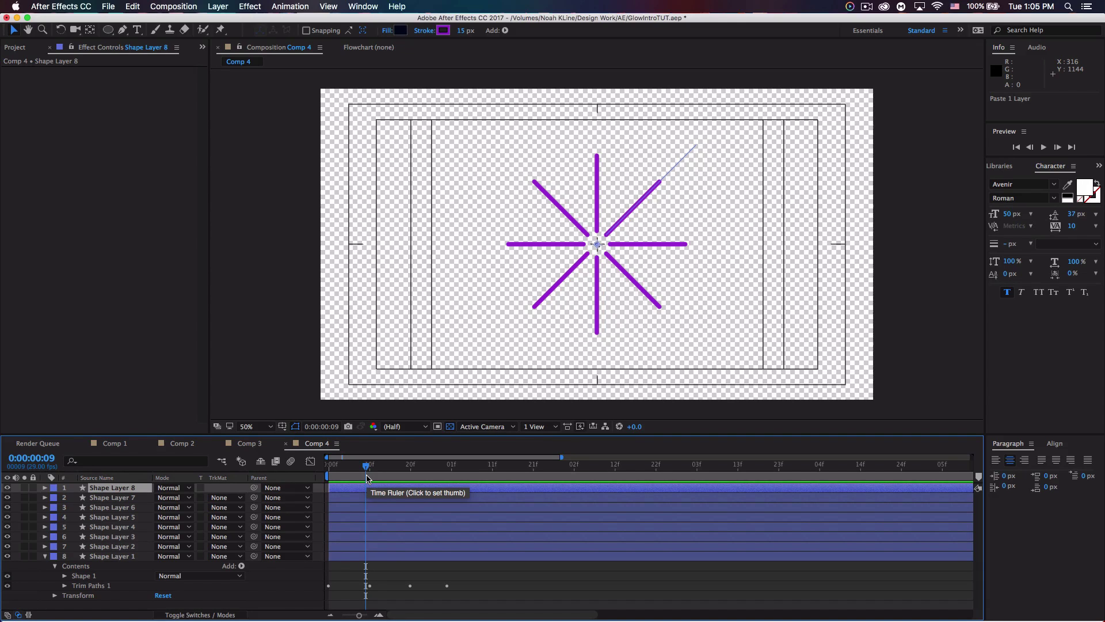
Step: Create a new composition named Comp 5
click(173, 6)
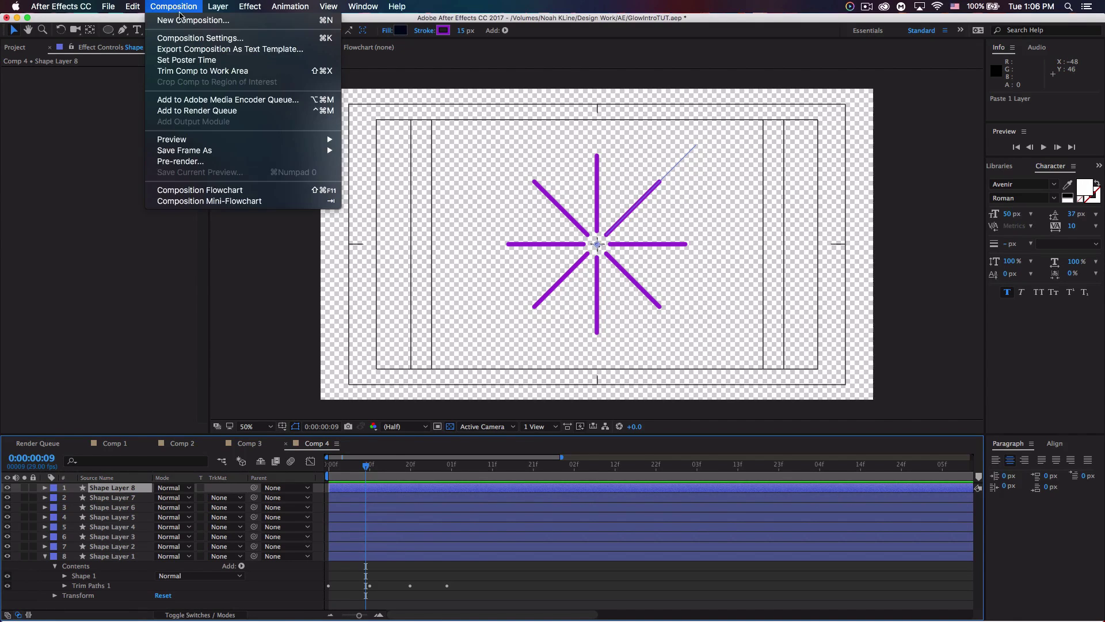
click(183, 19)
click(297, 124)
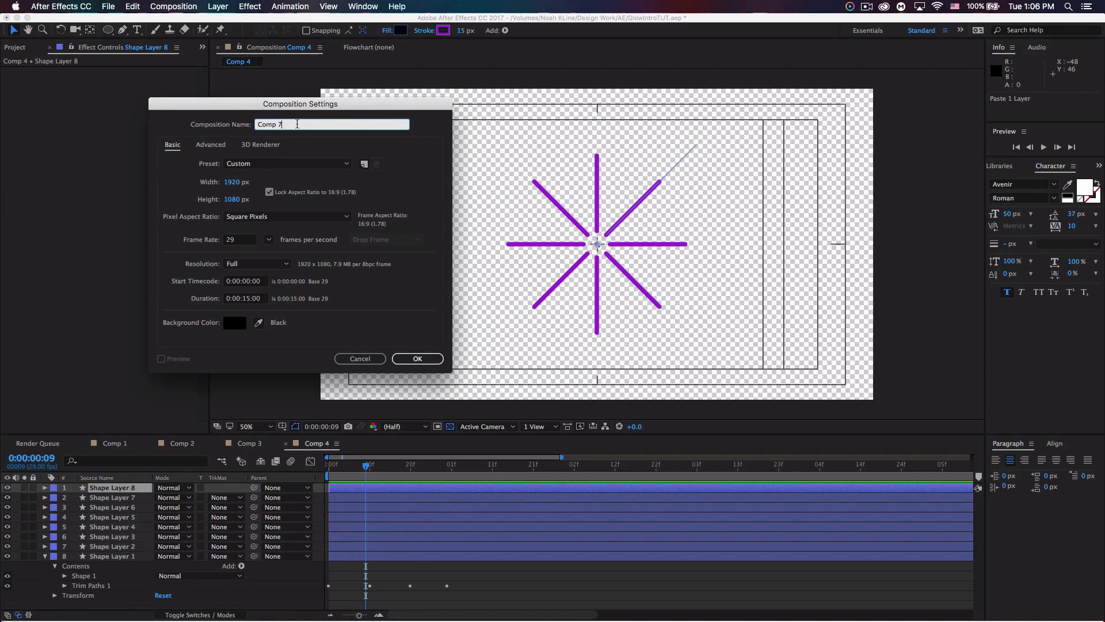
key(BackSpace)
text(5)
key(Return)
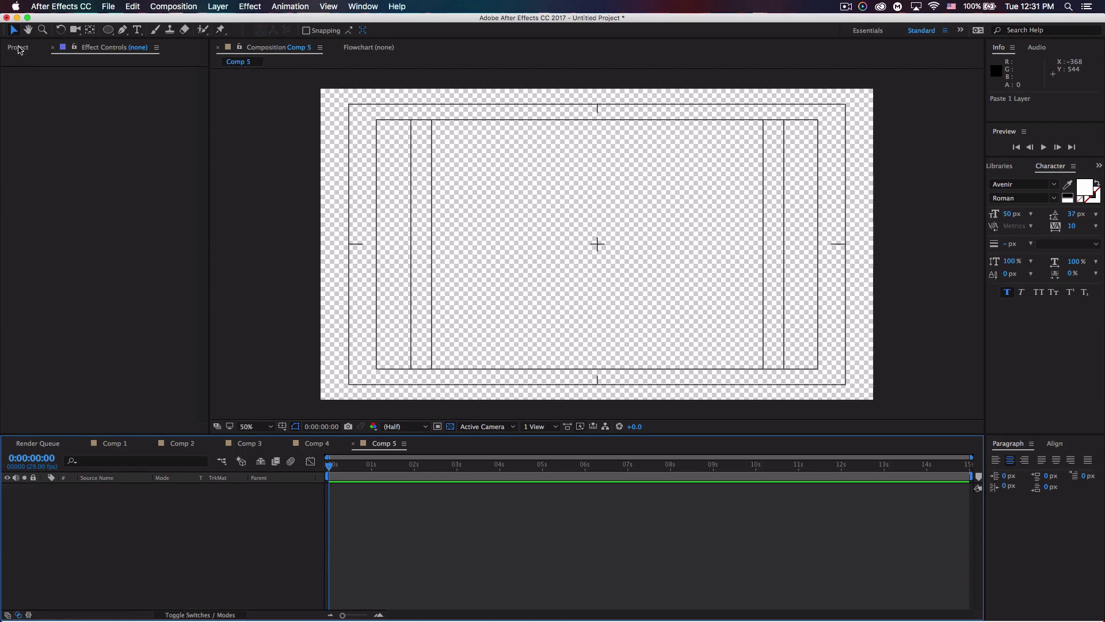
Step: Add Comp 1 and Comp 2 as layers in Comp 5, with Comp 2 beneath Comp 1
click(19, 48)
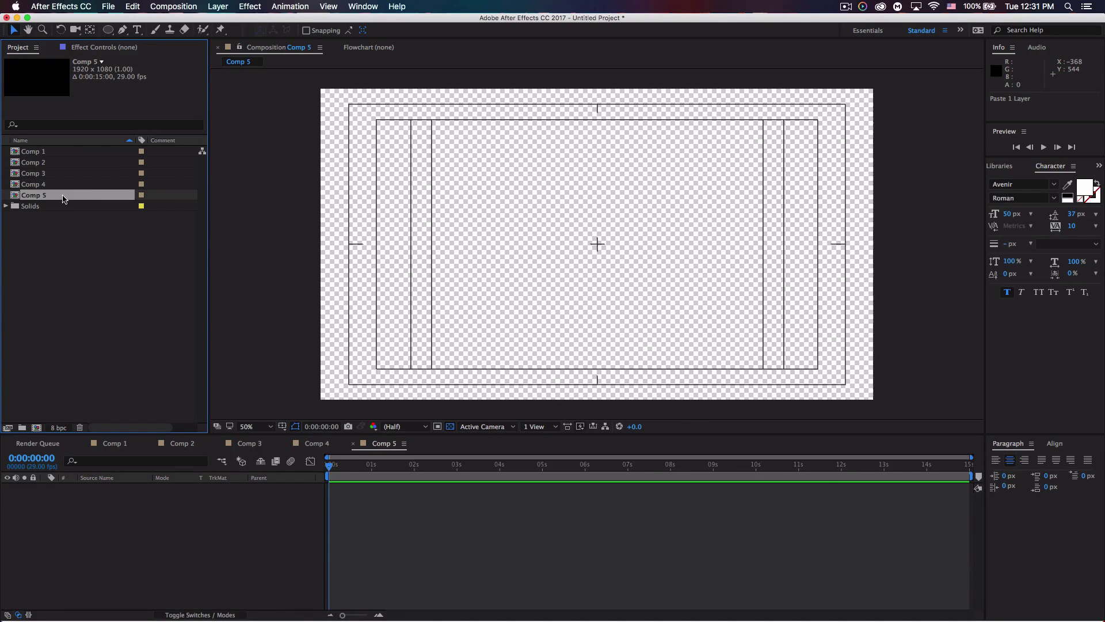
click(52, 152)
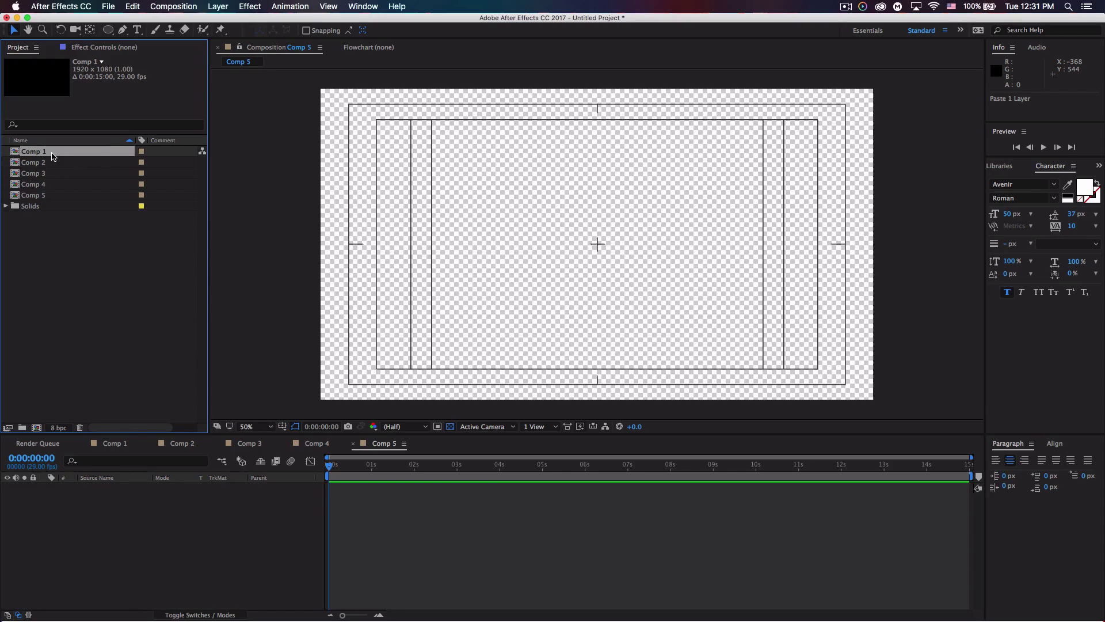
drag(51, 154, 197, 488)
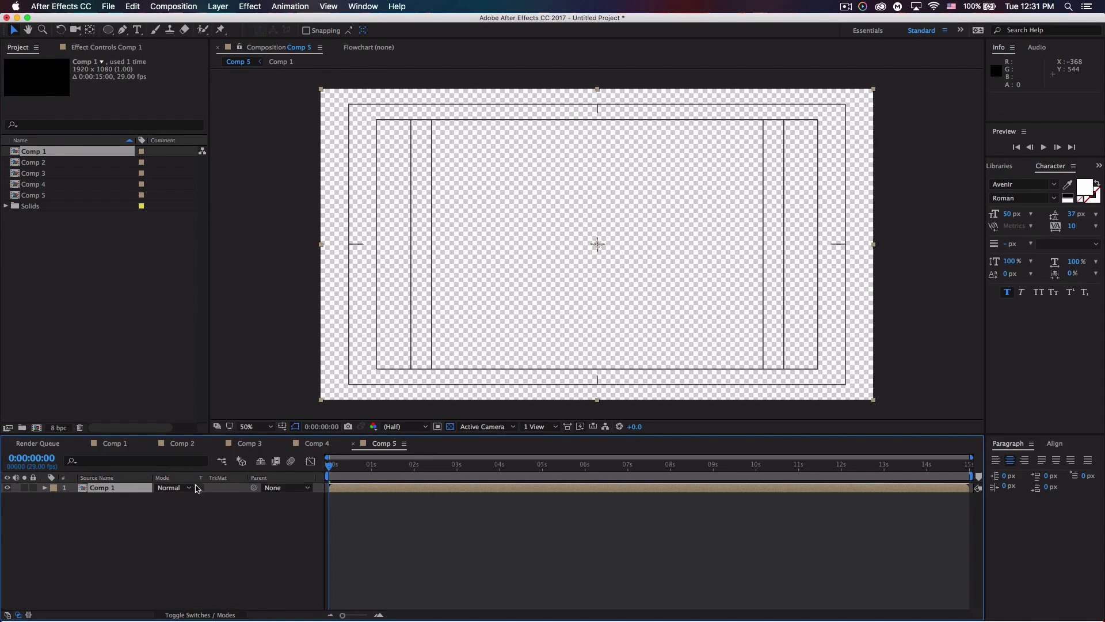
mouse_move(329, 469)
mouse_down()
mouse_move(411, 467)
mouse_move(316, 467)
mouse_up()
drag(40, 162, 109, 501)
mouse_move(330, 468)
mouse_down()
mouse_move(383, 461)
mouse_move(336, 462)
mouse_up()
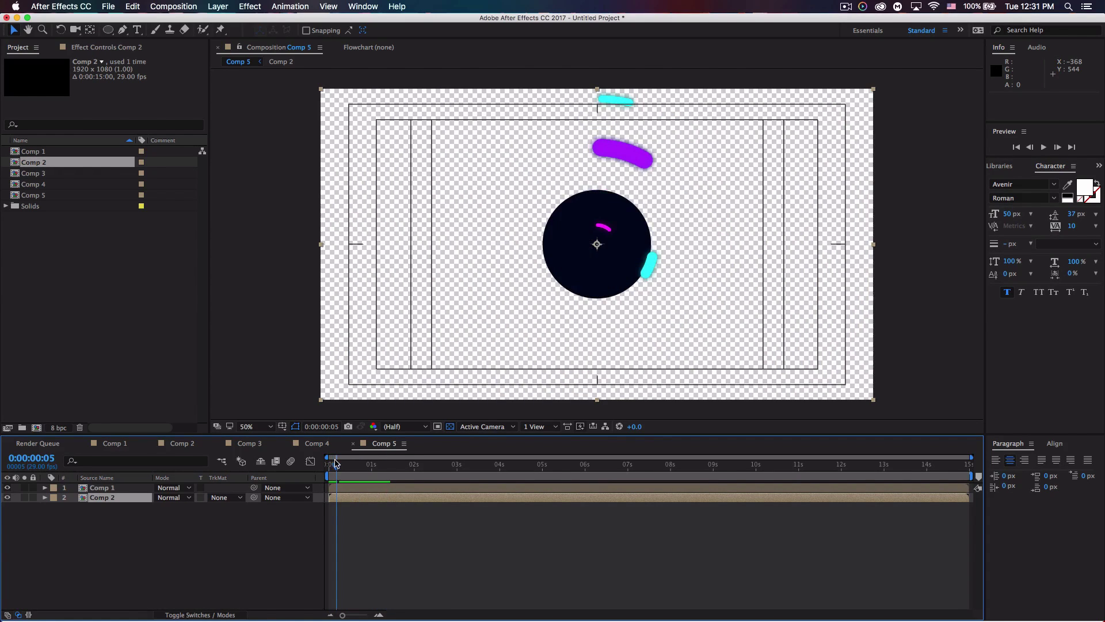
Step: Create a 1920 x 1080 px solid in white (ffffff) and place it beneath the Comp 1 and Comp 2 layers
click(57, 174)
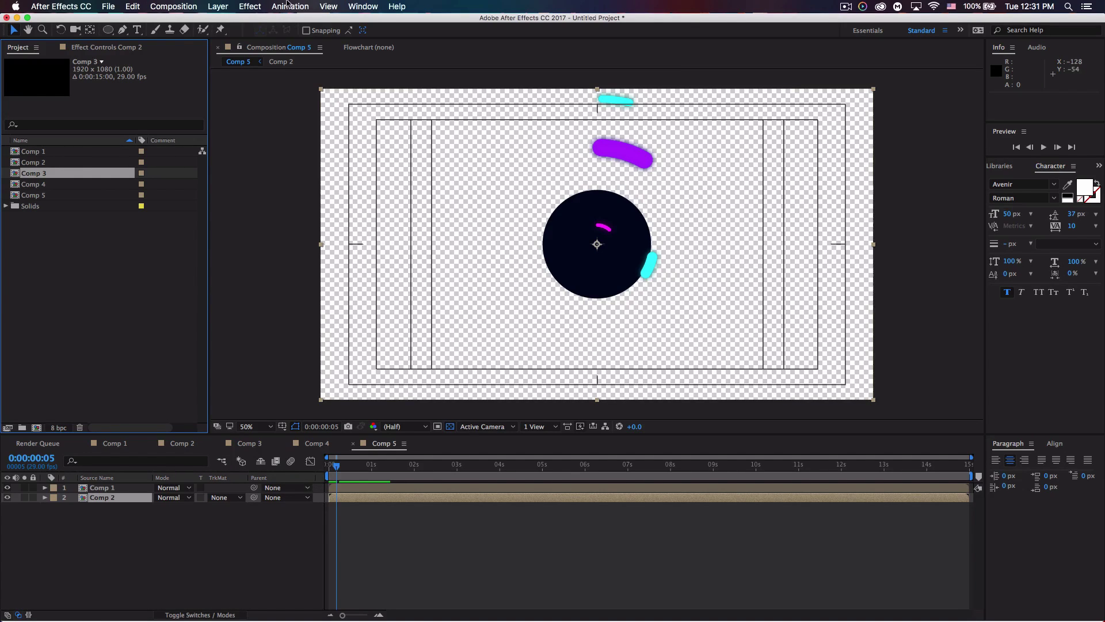
click(218, 6)
click(237, 530)
click(237, 530)
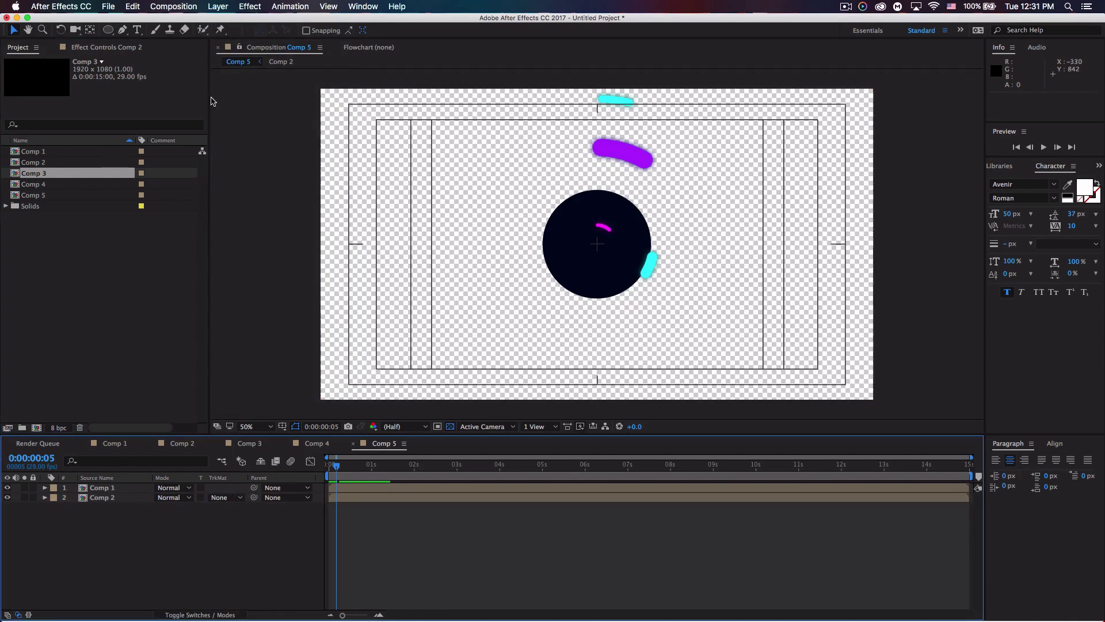
click(218, 6)
mouse_move(310, 23)
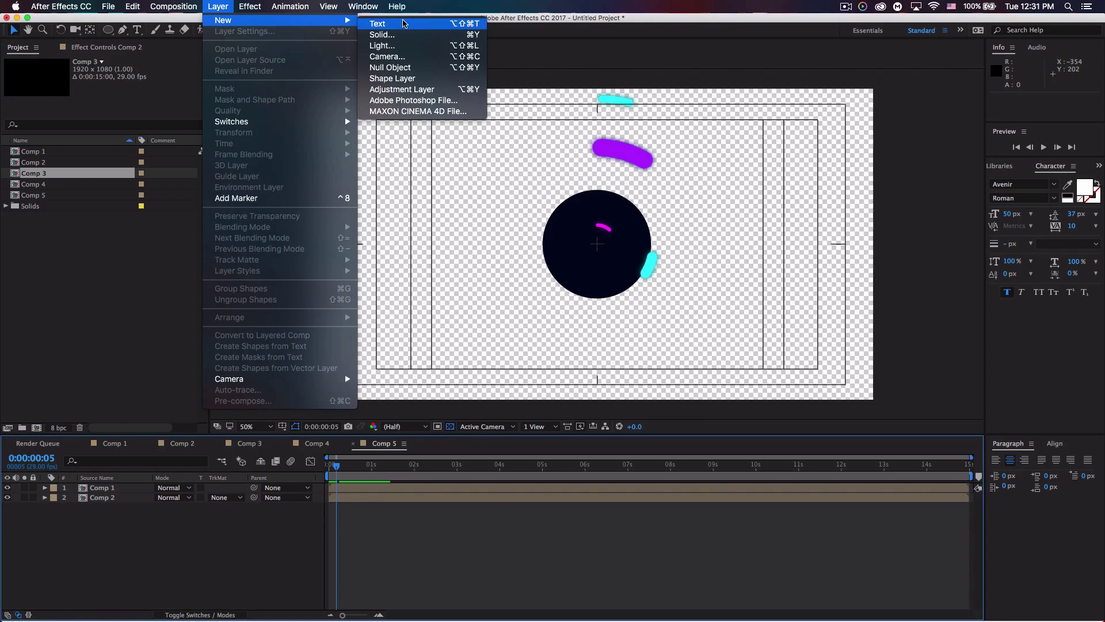
click(382, 34)
click(127, 262)
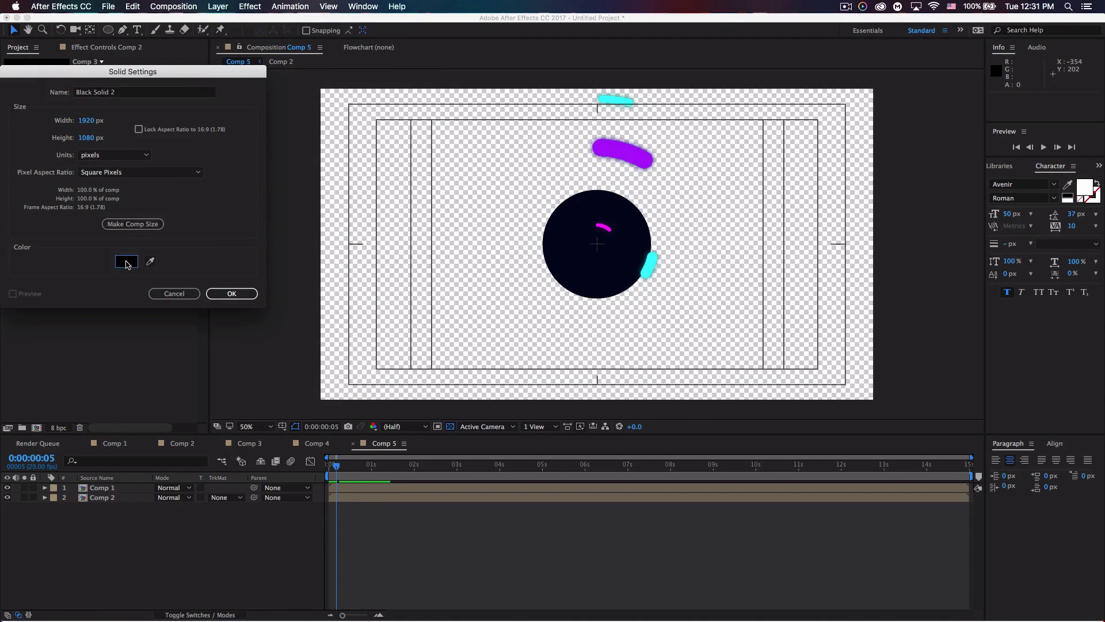
text(ffffff)
click(262, 90)
click(231, 293)
drag(130, 488, 128, 517)
drag(337, 466, 327, 464)
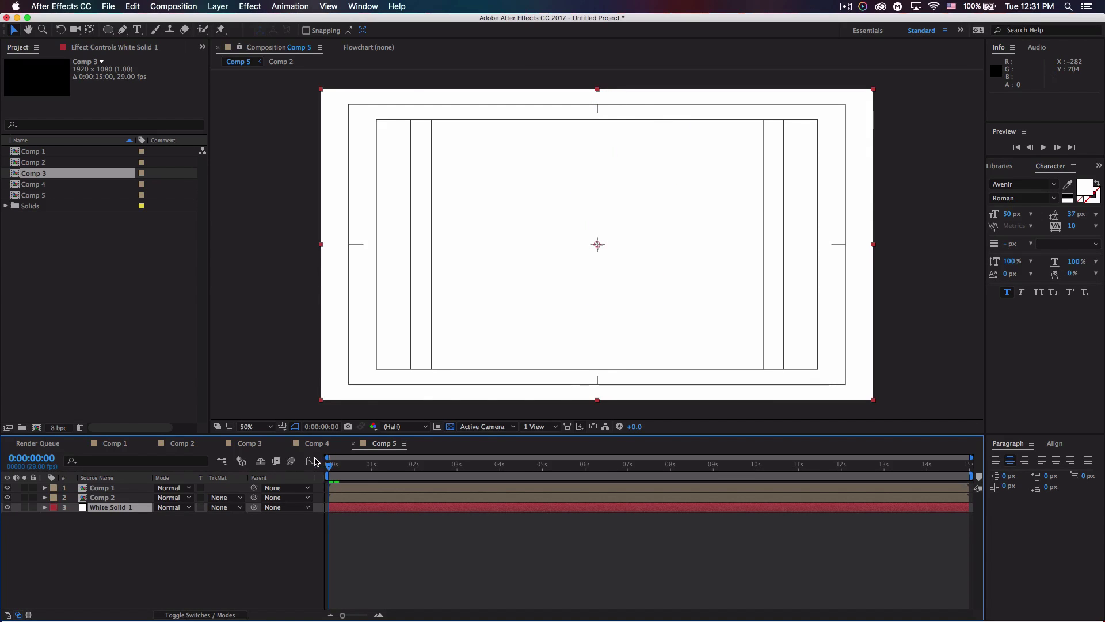
Step: Paste two copies of the Comp 2 layer and stagger the layers in time, with the uppermost one starting at 0:00:00:07
click(127, 498)
mouse_move(334, 467)
mouse_down()
mouse_move(353, 467)
mouse_move(338, 467)
mouse_up()
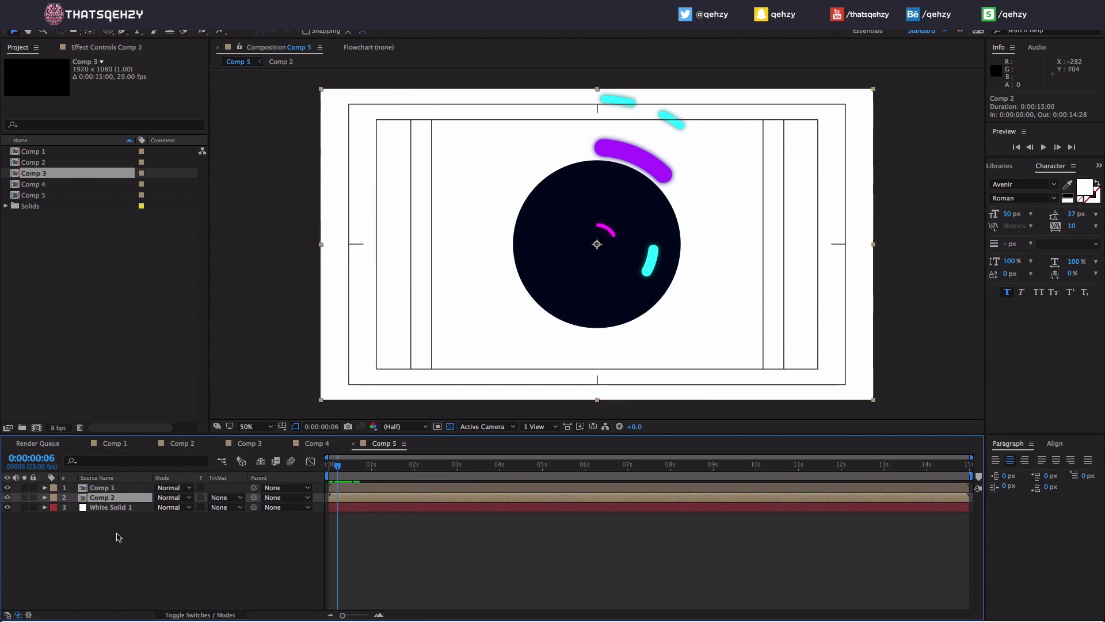
key(super+c)
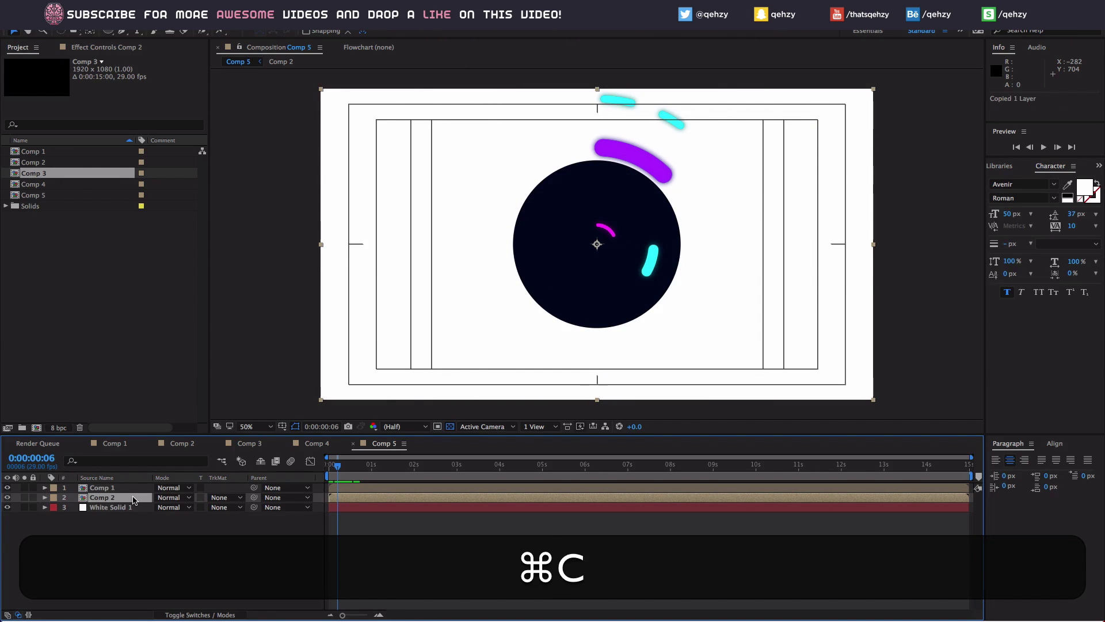
key(super+v)
key(super+v)
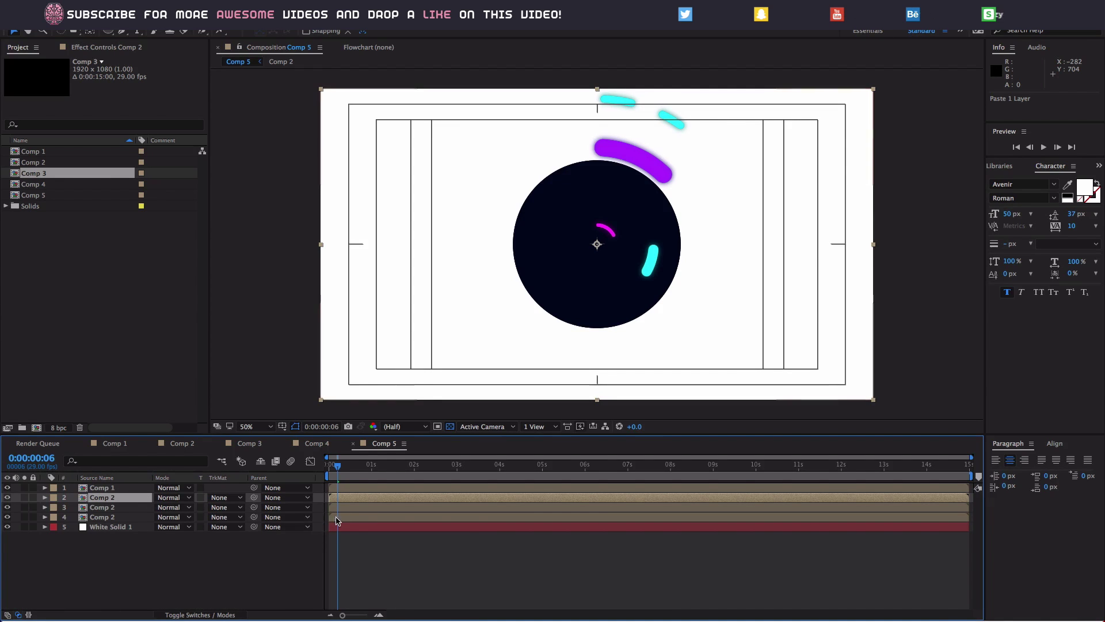
drag(344, 508, 355, 498)
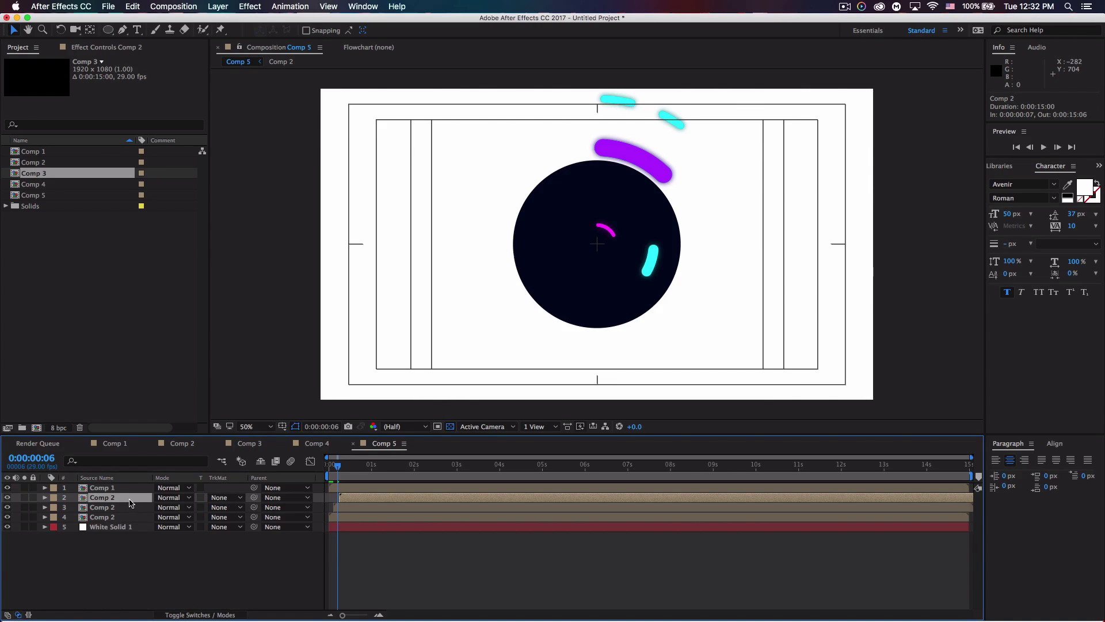
Step: Set the opacity of the lowest Comp 2 layer to 25%
click(45, 518)
click(56, 527)
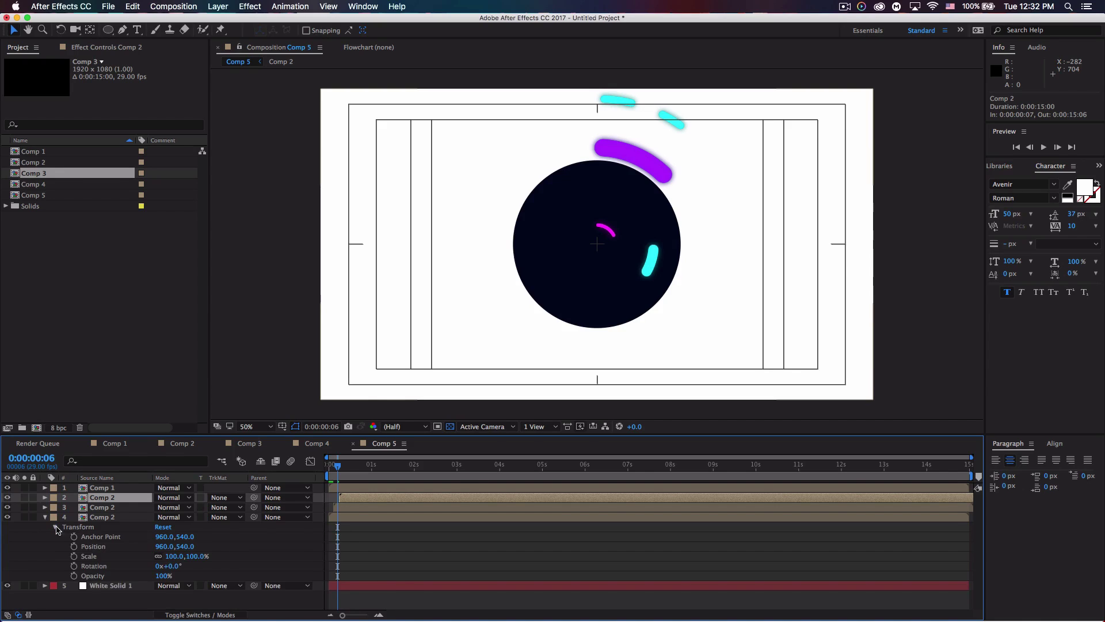
click(159, 575)
text(25)
key(Return)
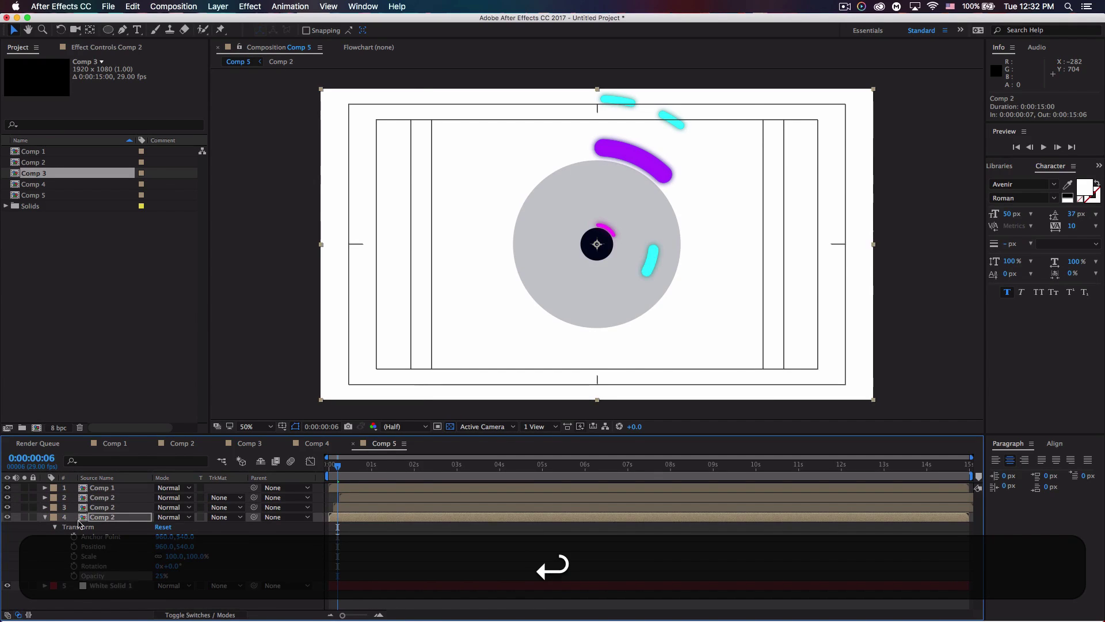
click(45, 517)
Step: Set the opacity of the middle Comp 2 layer to 75%
click(45, 508)
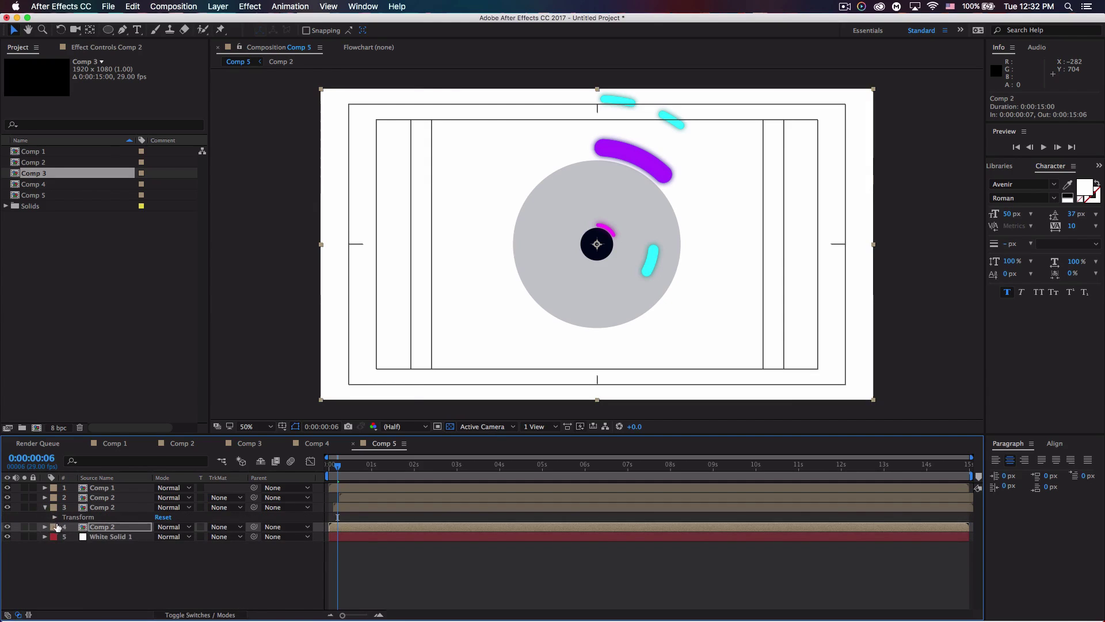
click(55, 517)
click(163, 566)
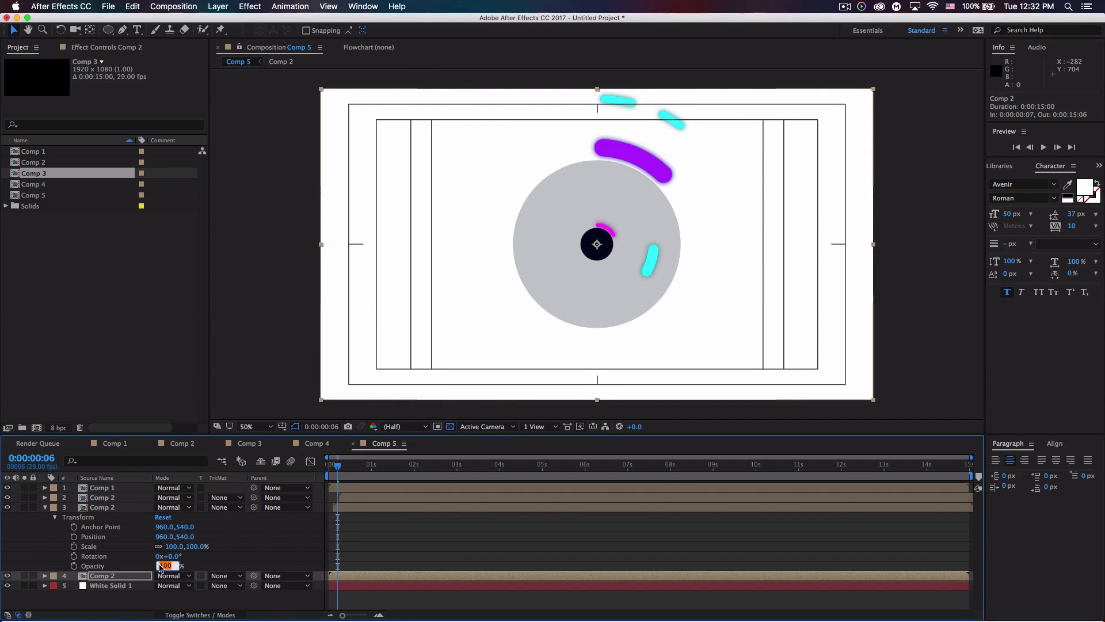
text(50)
key(Return)
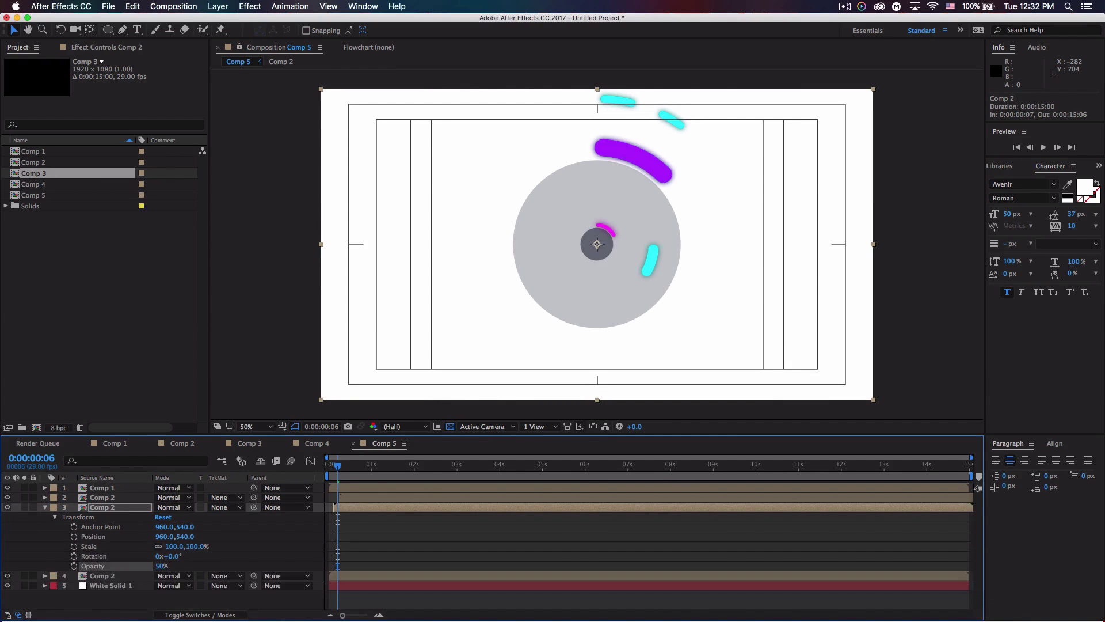
click(163, 567)
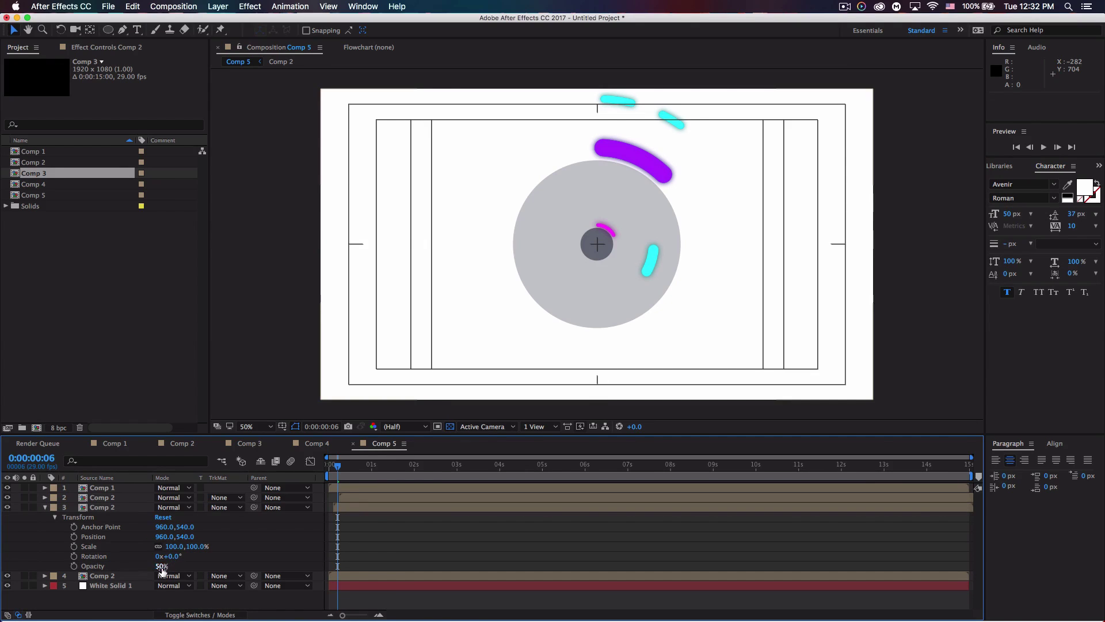
text(75)
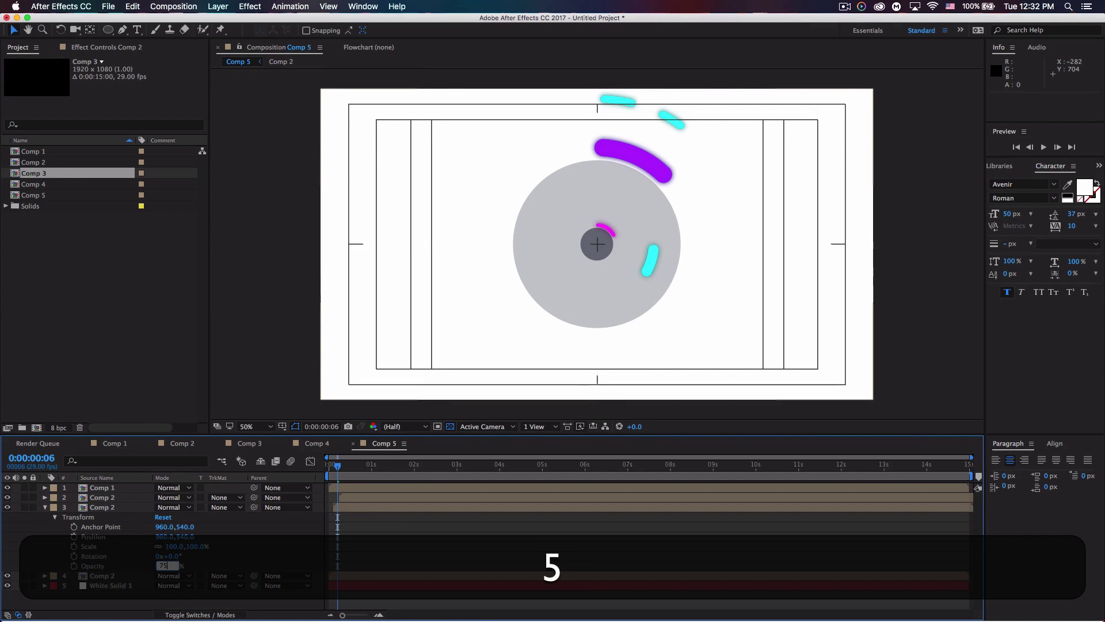
key(Return)
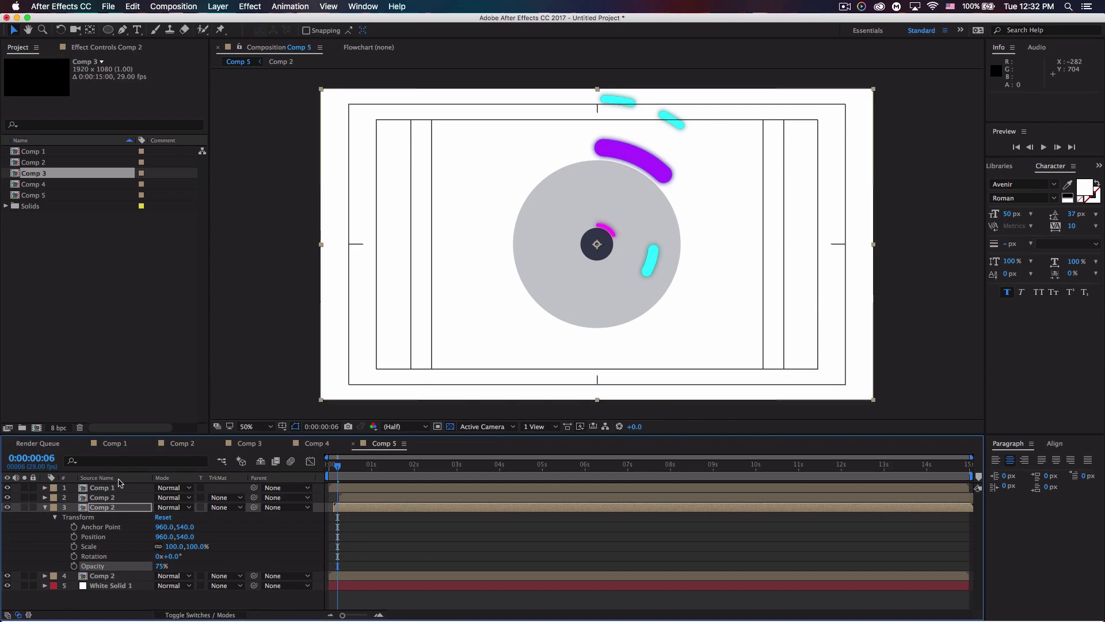
click(44, 507)
Step: Preview the staggered circle transition, stop playback and move the playhead to 0:00:00:17
key(space)
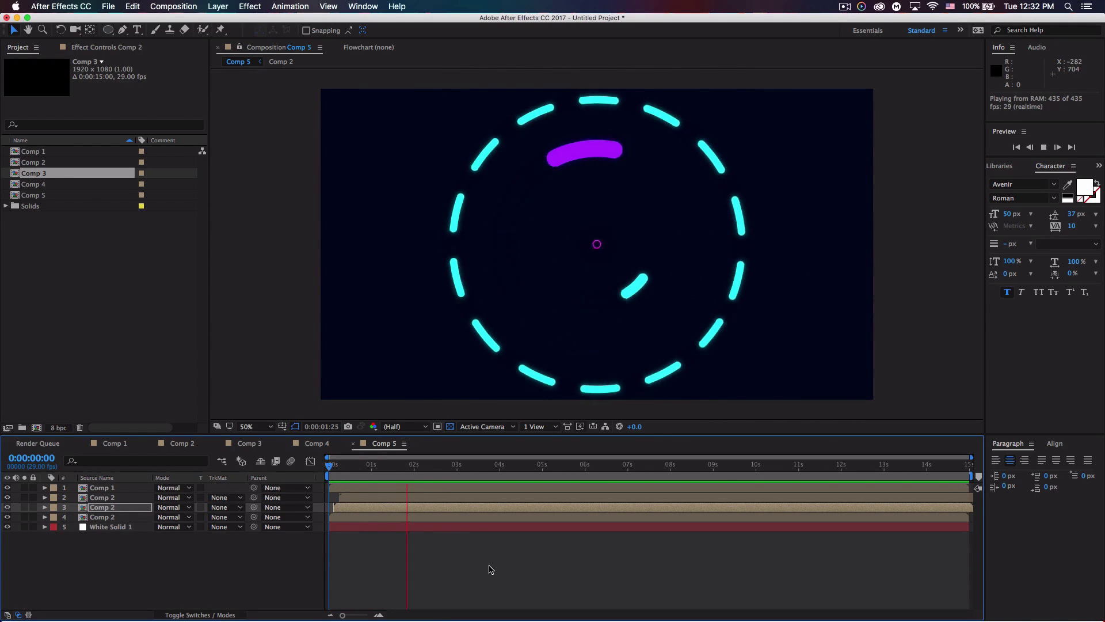
key(space)
drag(454, 466, 353, 454)
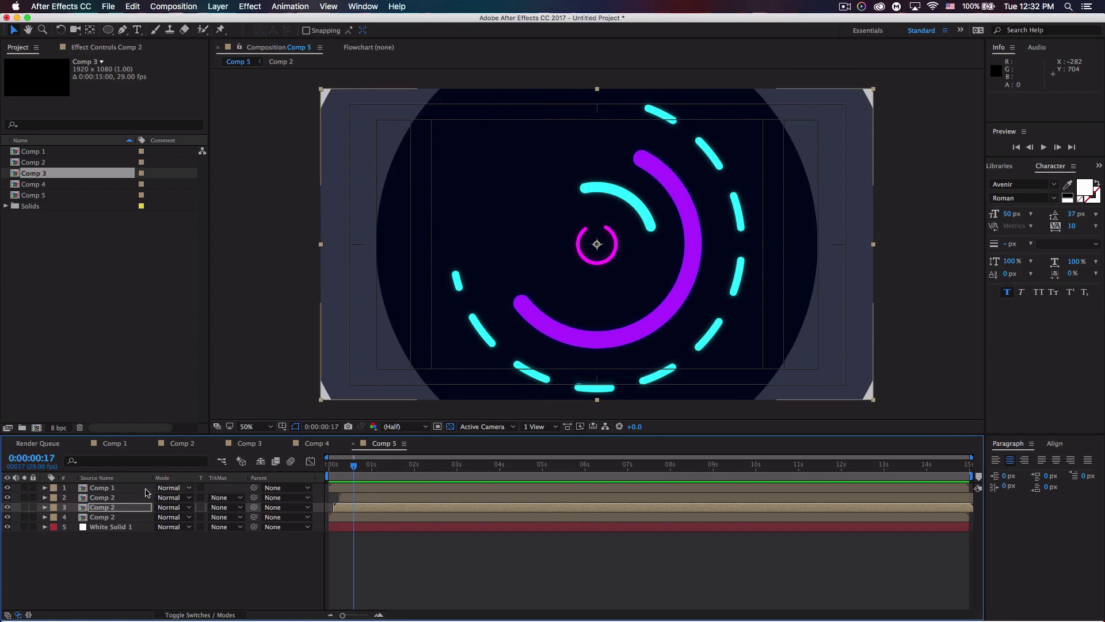
Step: Paste a copy of the Comp 1 layer and scale it up proportionally about its centre to about 196%
click(148, 490)
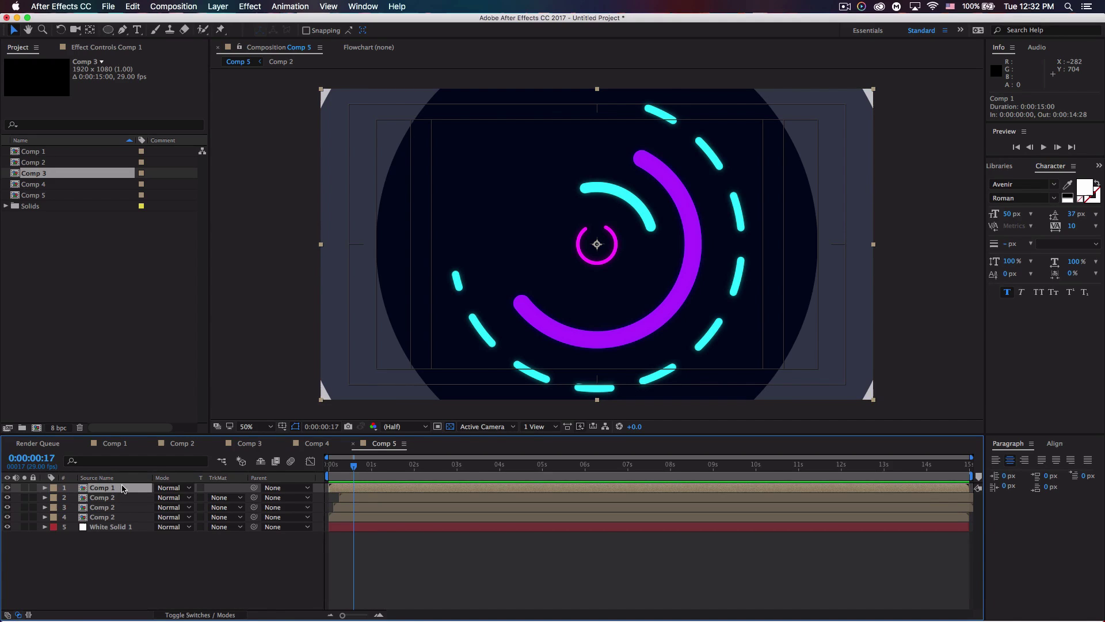
key(super+c)
key(super+v)
key(comma)
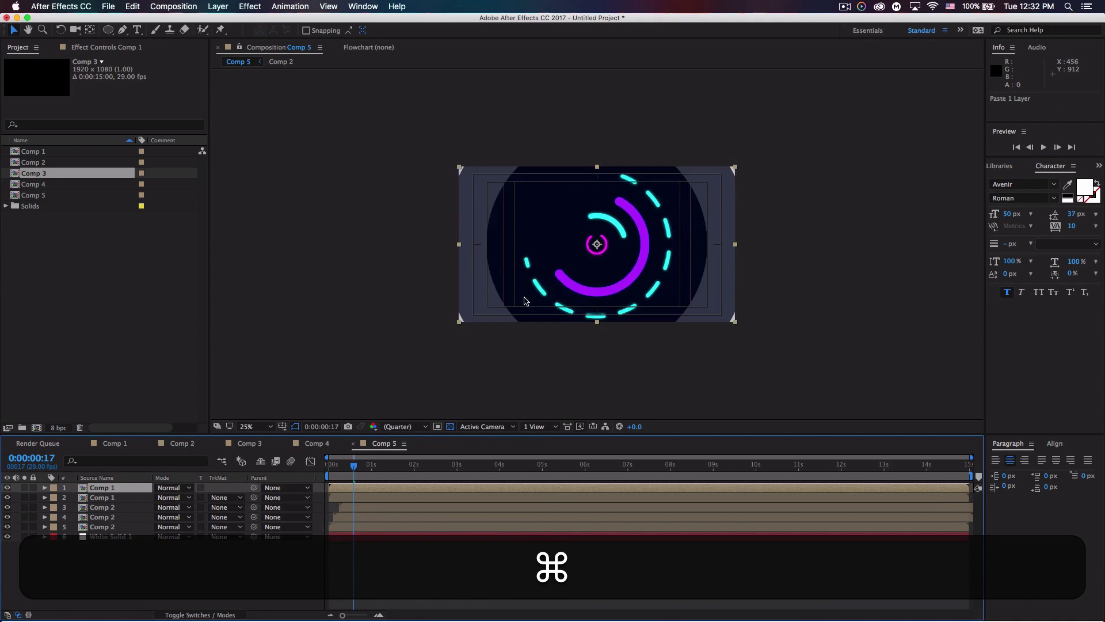
key(comma)
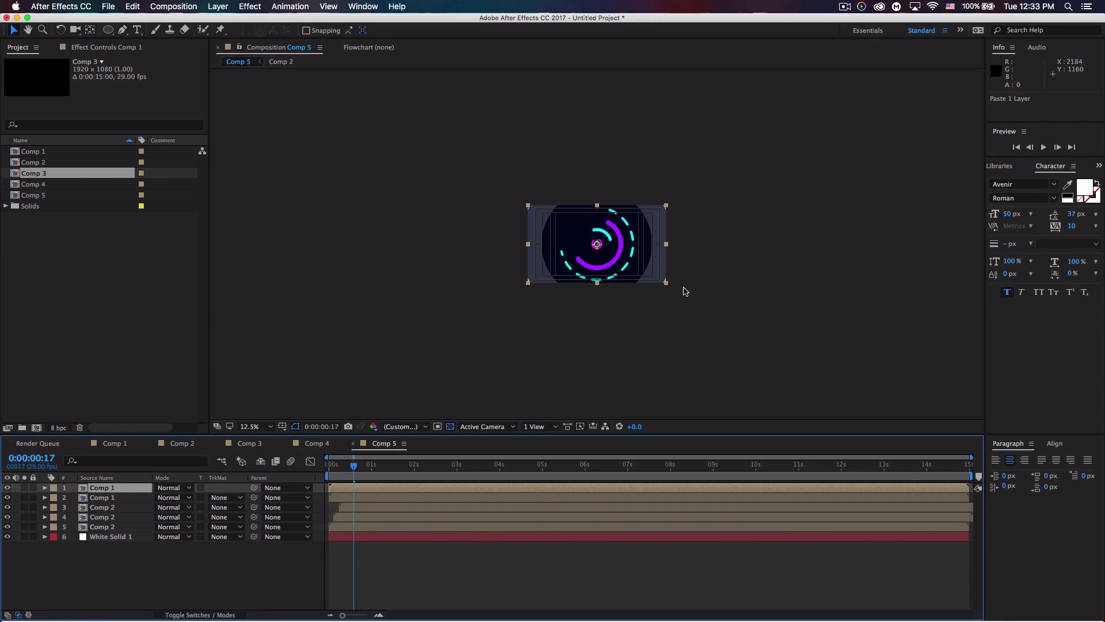
drag(667, 285, 777, 327)
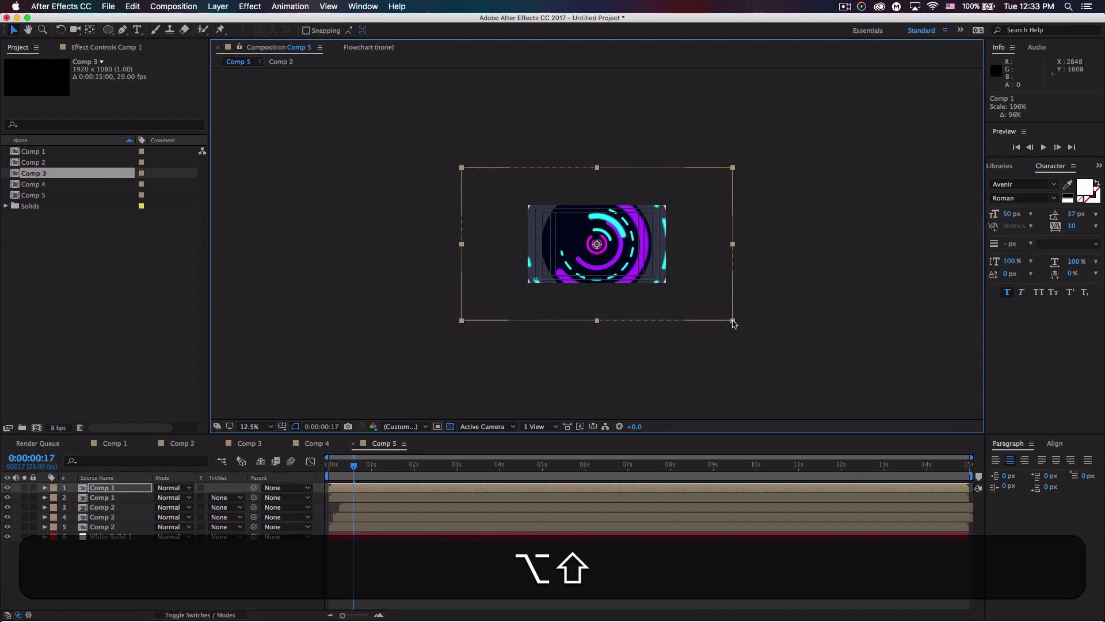
Step: Shift the enlarged Comp 1 copy in time to start at 0:00:00:03
click(338, 490)
drag(336, 490, 341, 490)
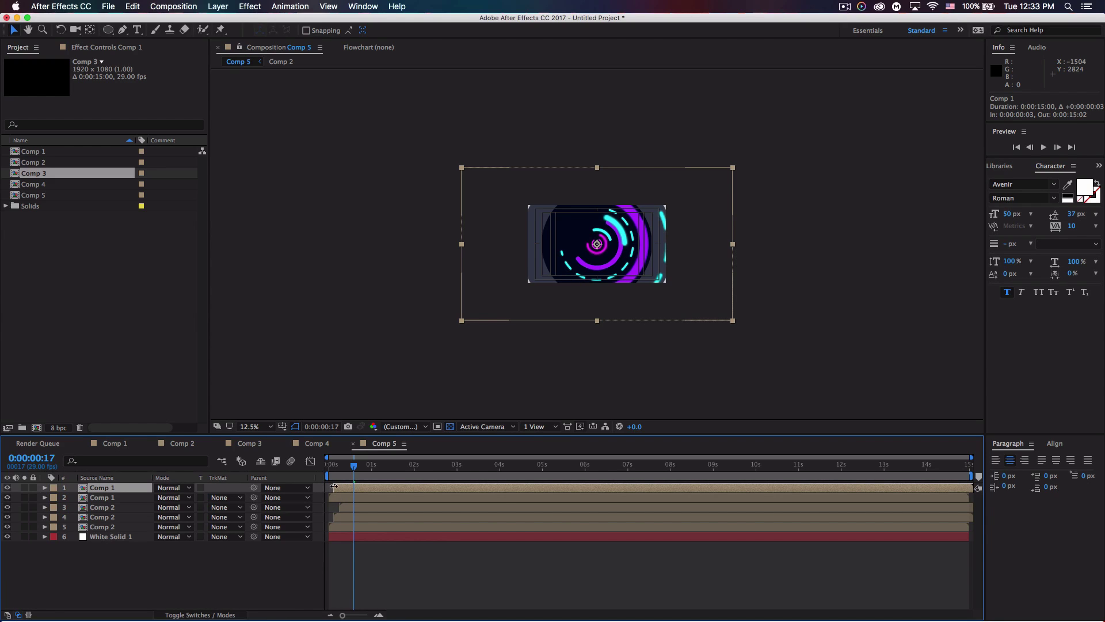
scroll(421, 340, up, 3)
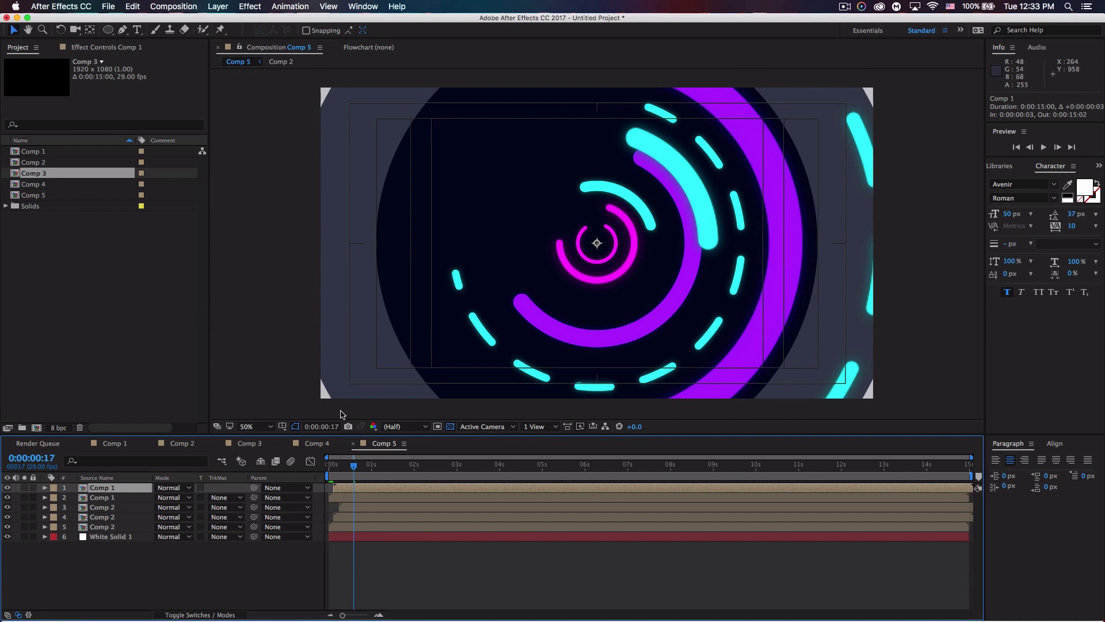
Step: Set the opacity of the enlarged Comp 1 copy to 20%
click(45, 488)
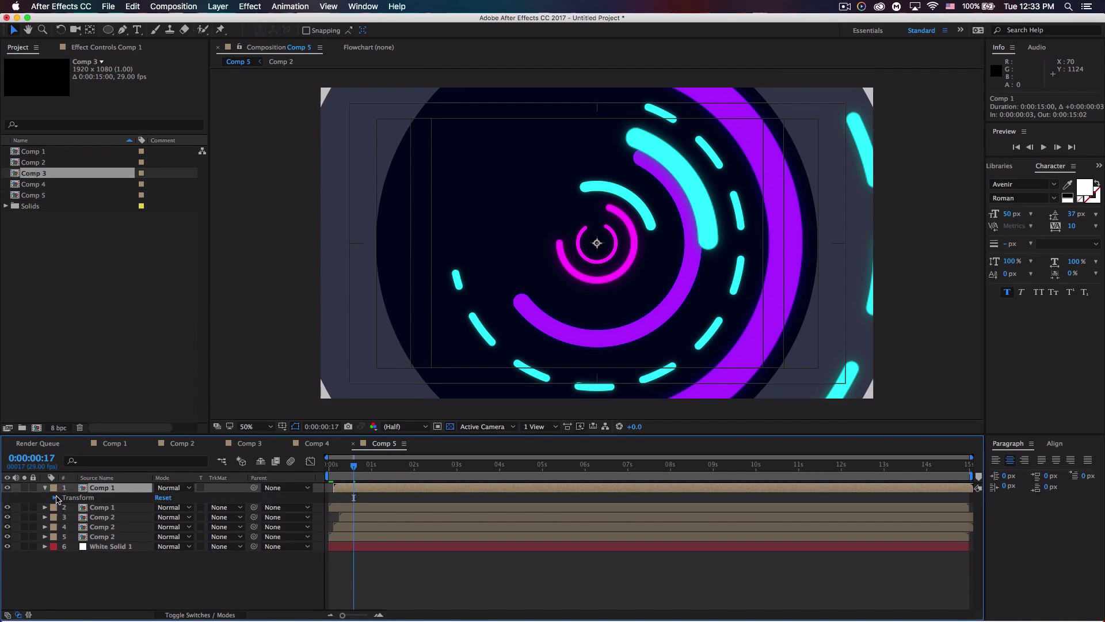
click(54, 498)
click(163, 546)
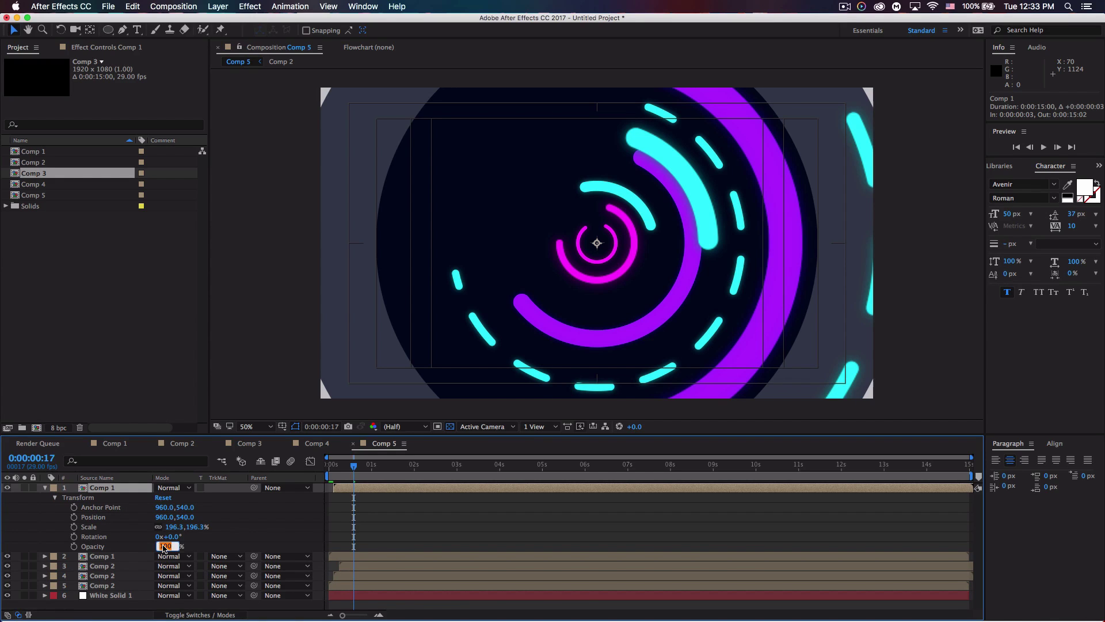
text(20)
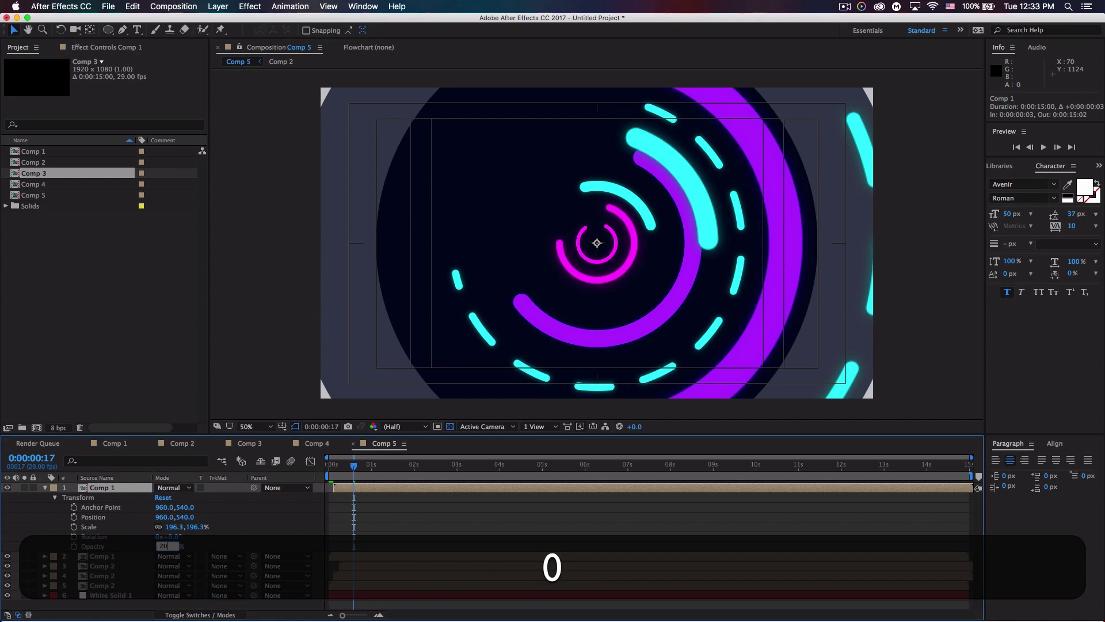
key(Return)
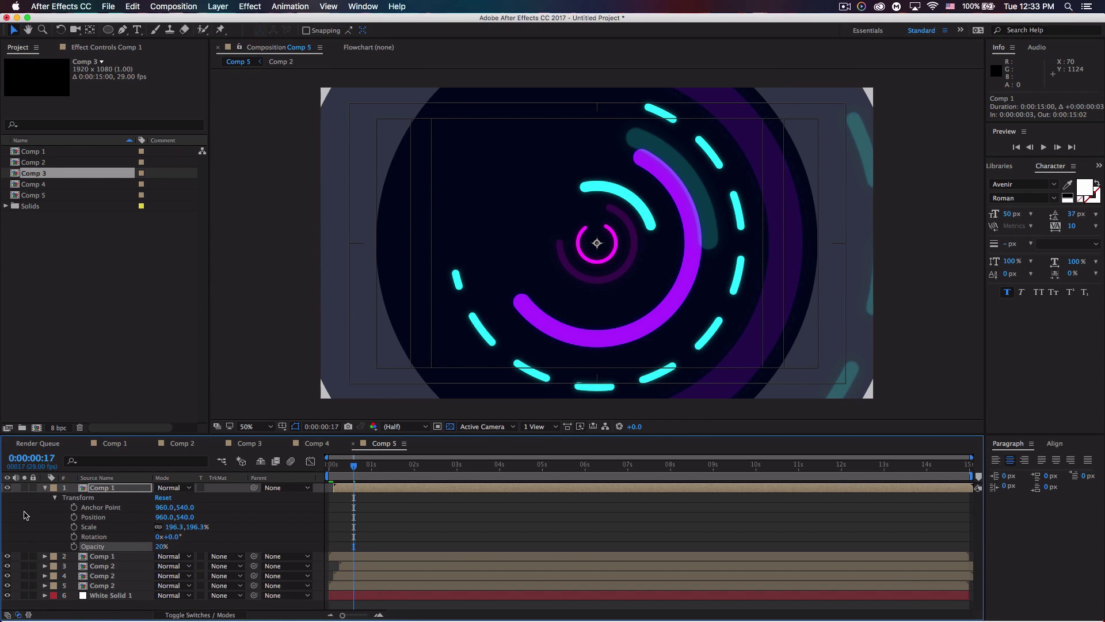
click(45, 488)
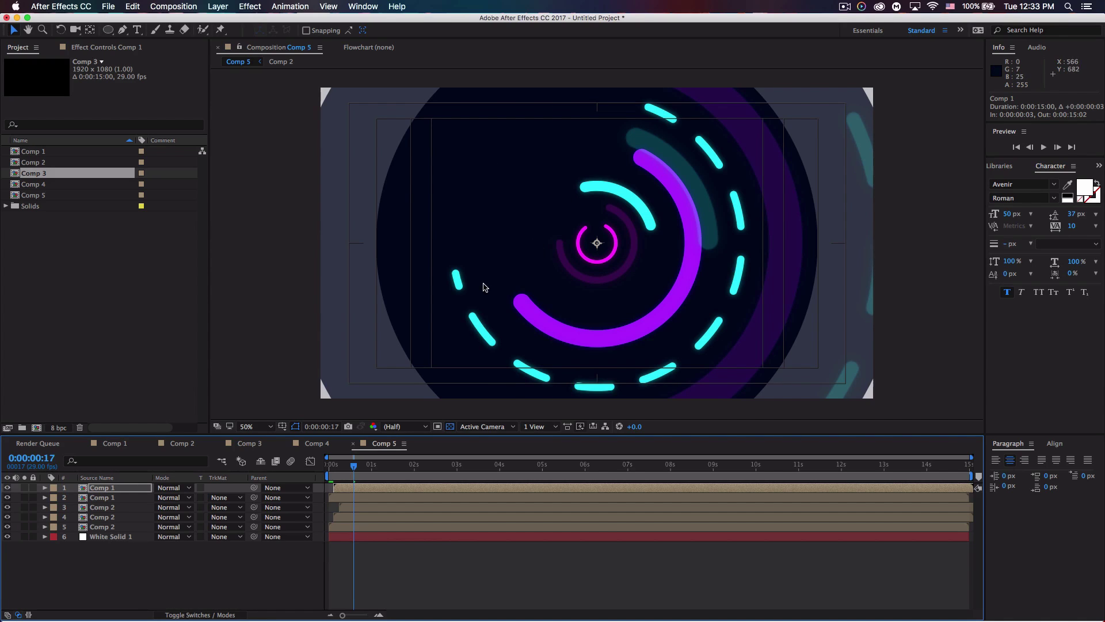
Step: Preview Comp 5 from the start to check the faded, enlarged line copy
key(comma)
key(period)
drag(355, 471, 329, 466)
key(space)
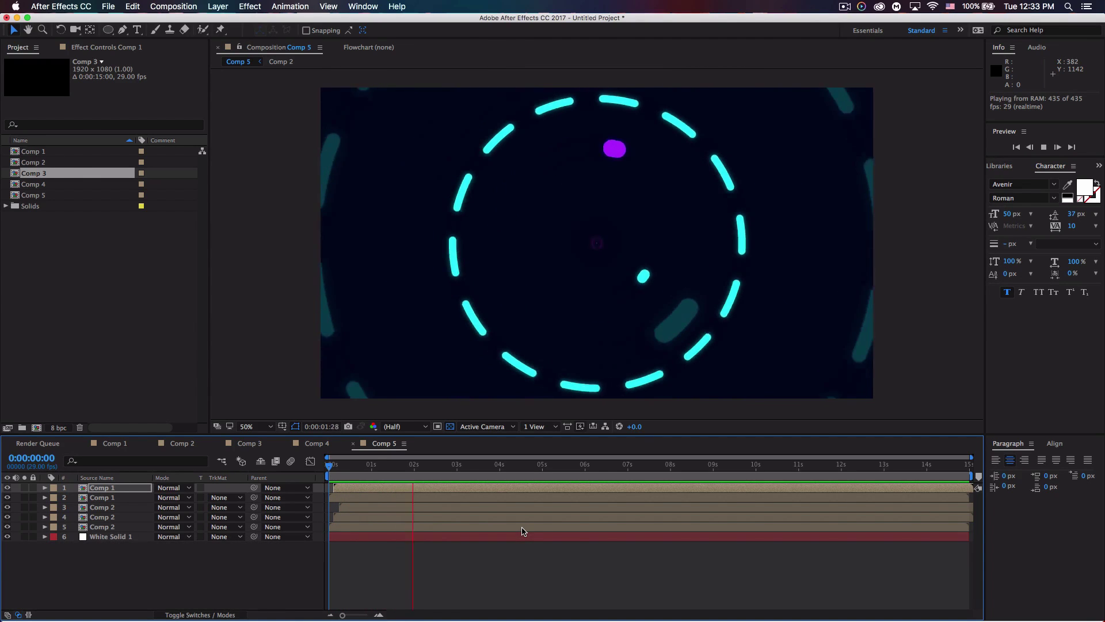
Step: Add Comp 2 as the top layer of Comp 5 and shift it to start at 0:00:01:23
key(space)
drag(455, 476, 313, 473)
drag(47, 165, 115, 488)
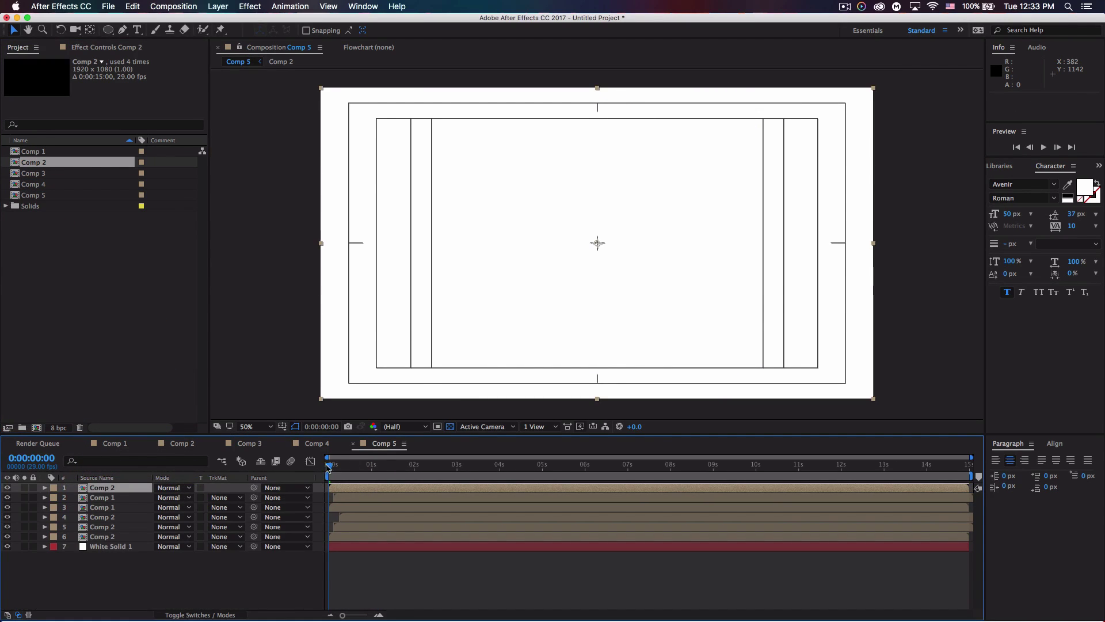
drag(349, 487, 424, 485)
drag(343, 466, 411, 464)
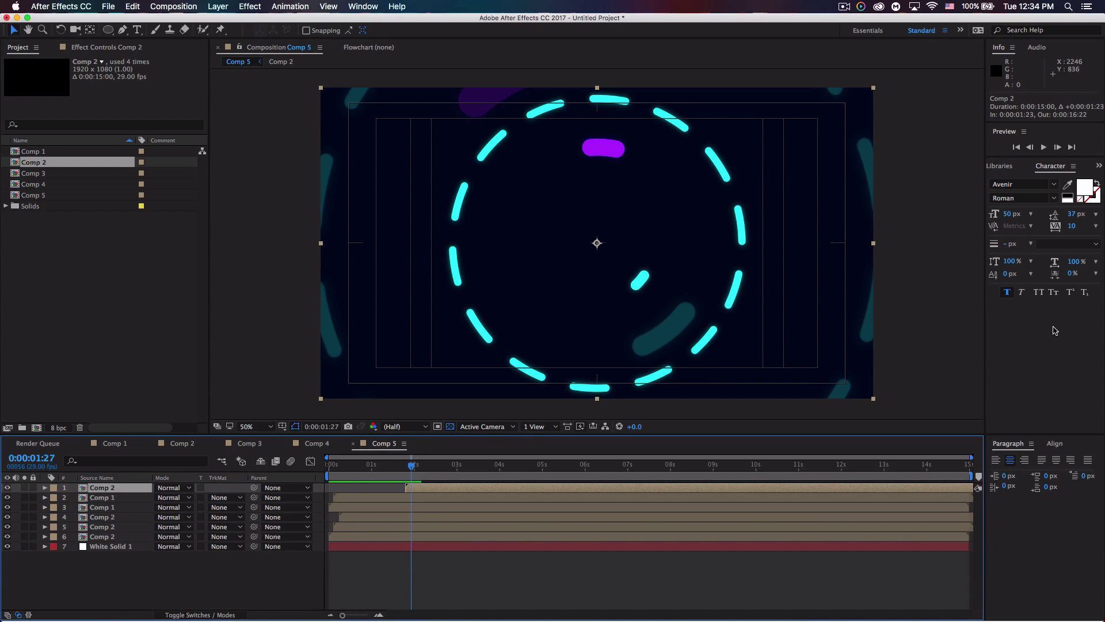
Step: Apply the Fill effect to the top Comp 2 layer and move the layer's start to 0:00:02:01
click(1004, 166)
click(1095, 167)
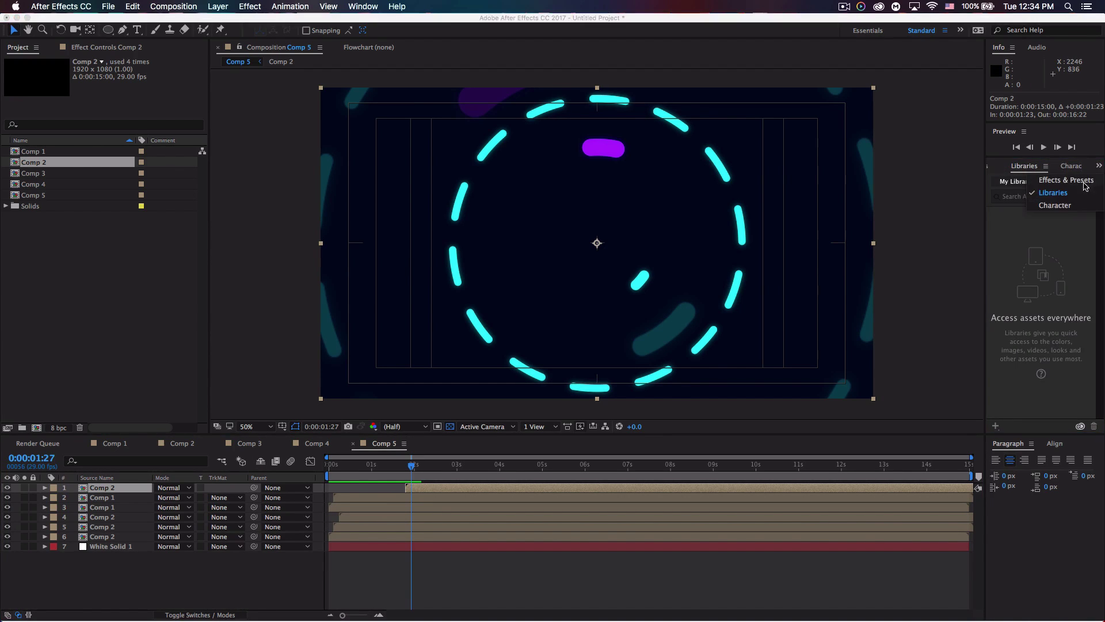
click(1067, 180)
click(997, 182)
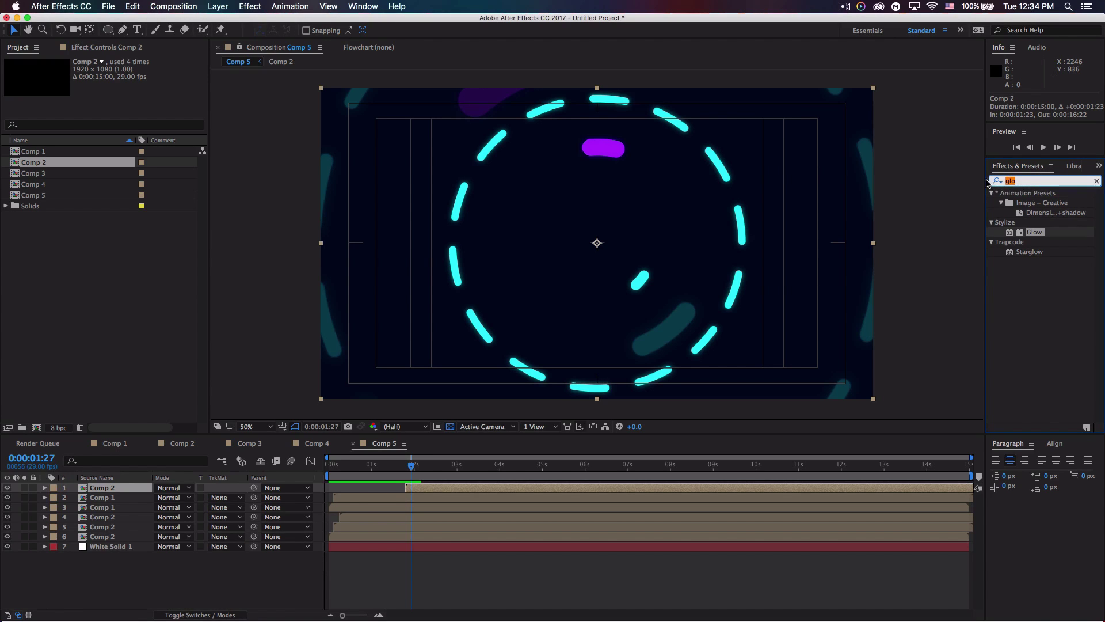
text(fill)
drag(1021, 252, 109, 492)
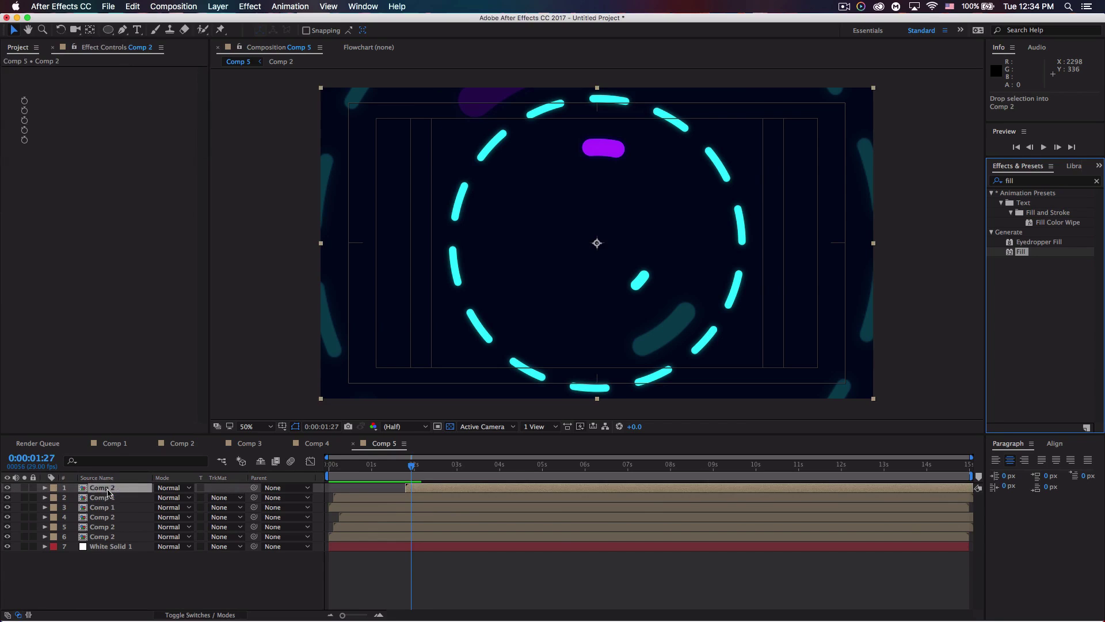
drag(411, 471, 435, 490)
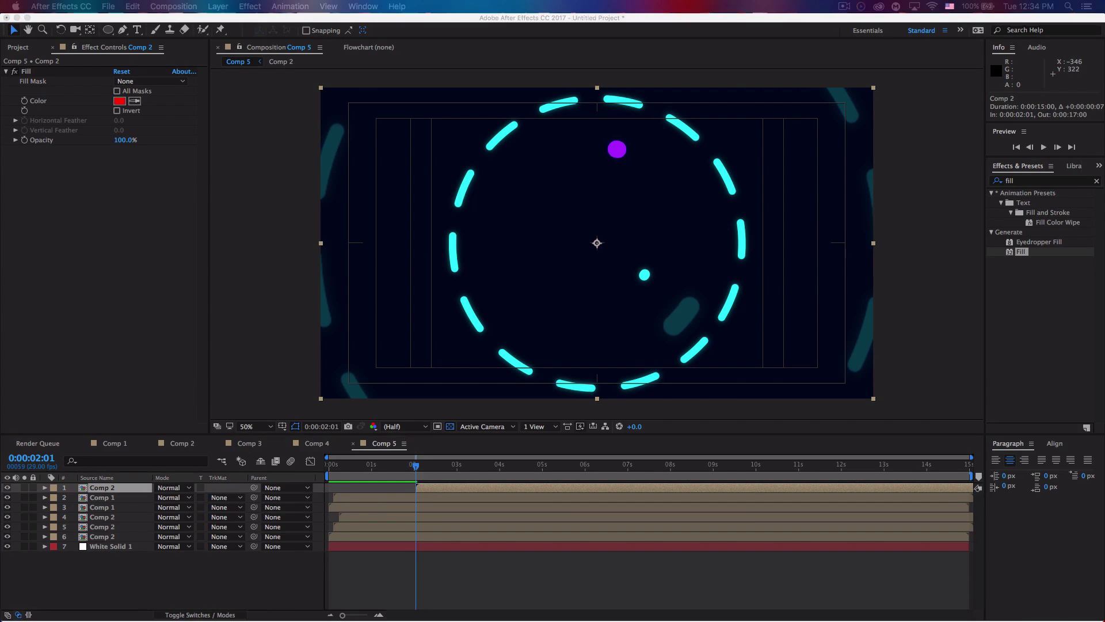
Step: Set the Fill colour of the top Comp 2 layer to purple 9727D0
key(super)
key(super+c)
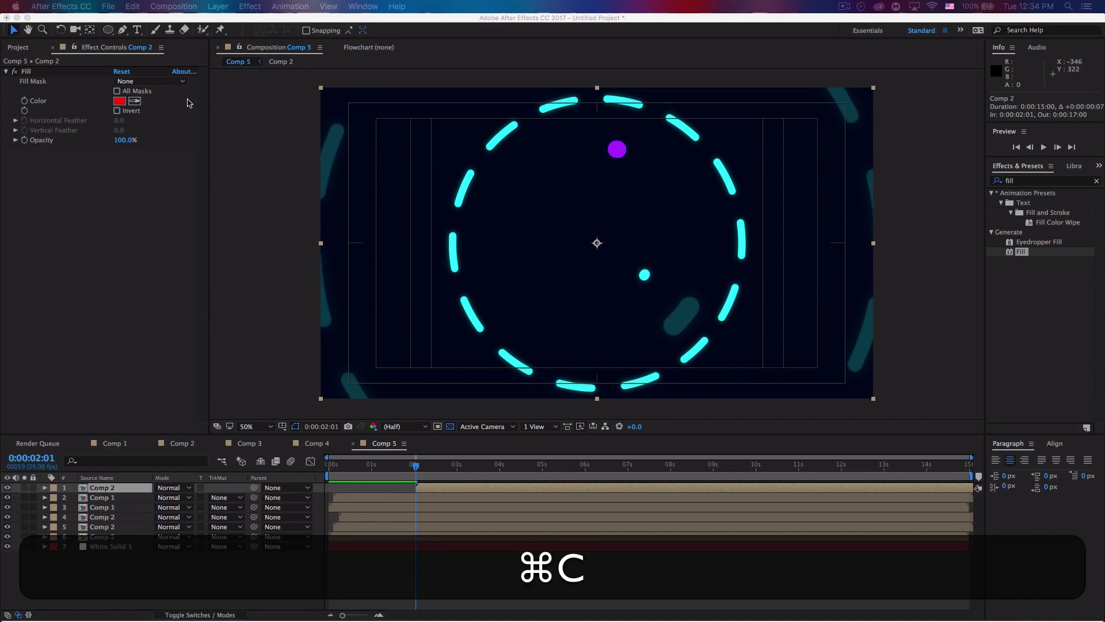
click(119, 101)
key(super+v)
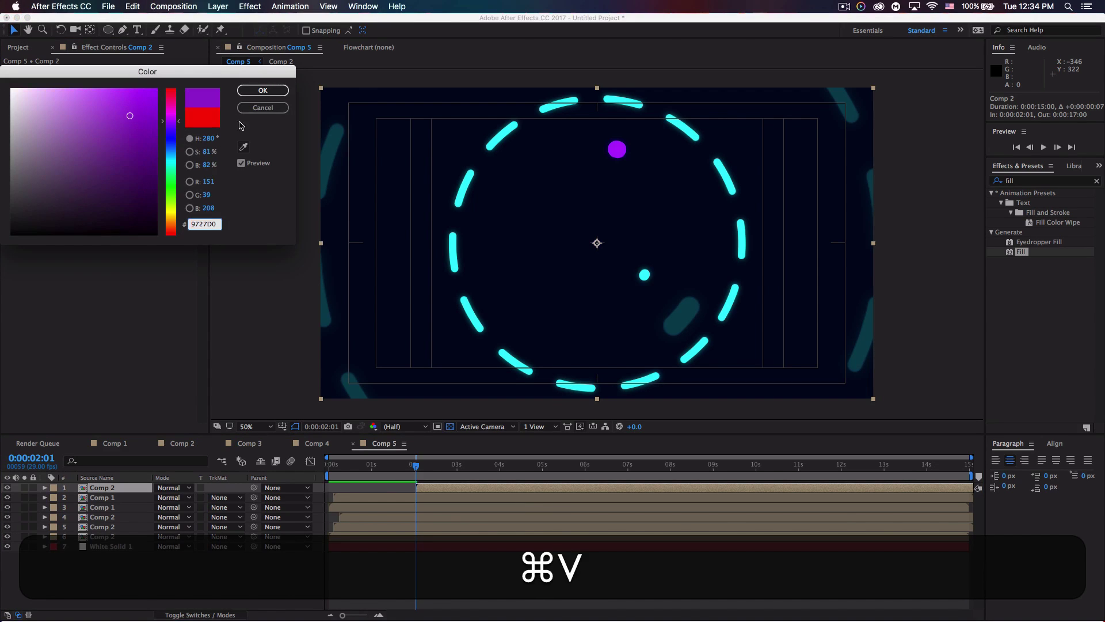
click(269, 92)
Step: Paste two copies of the purple-filled Comp 2 layer on top of the layer stack
key(super)
click(138, 489)
key(super)
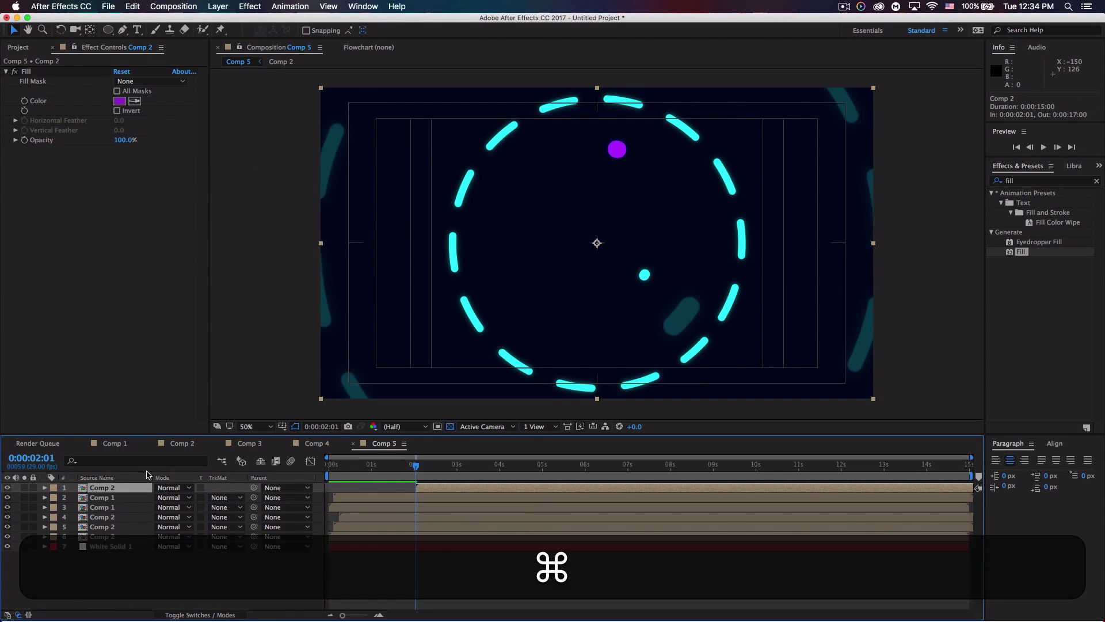
key(super+c)
key(super+v)
key(super+v)
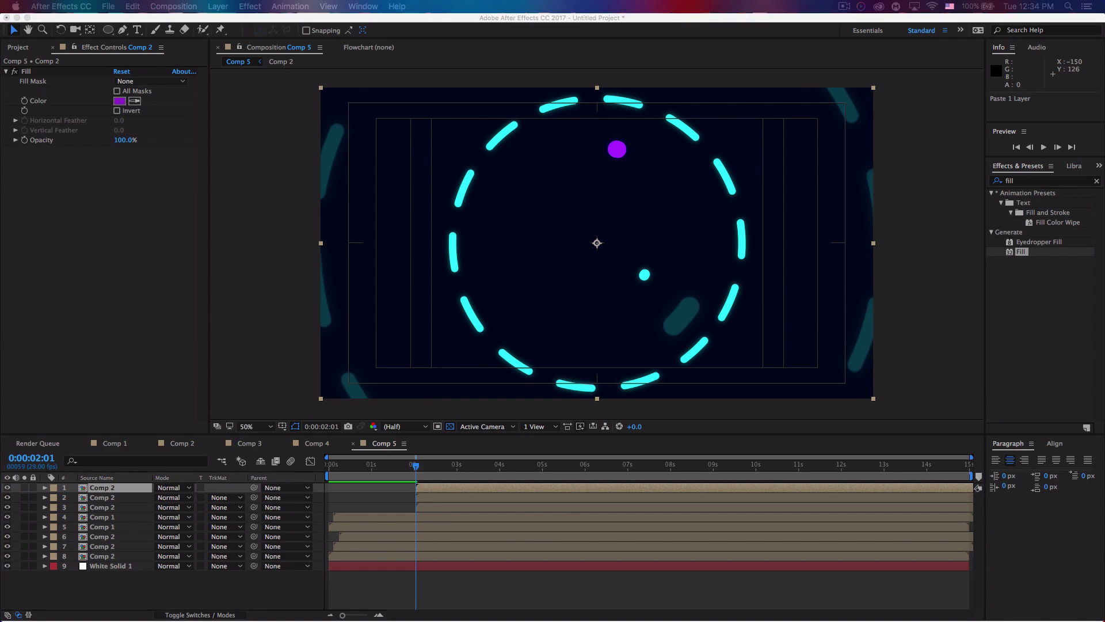
Step: Change the Fill colour of the topmost Comp 2 copy to the copied teal blue
key(super+c)
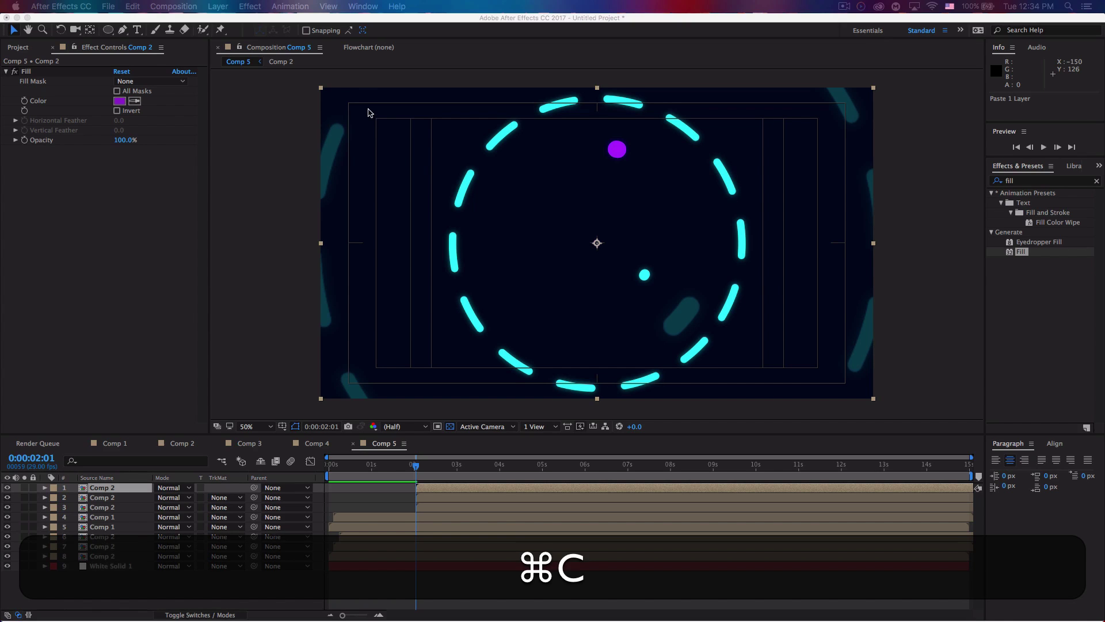
click(132, 109)
click(121, 102)
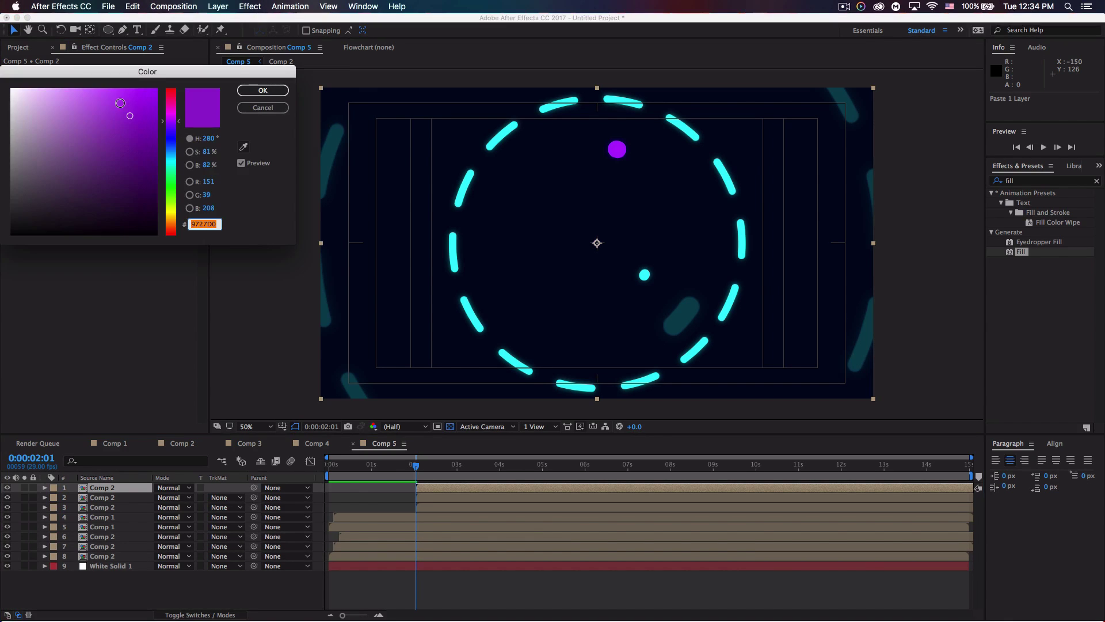
key(super+v)
key(Return)
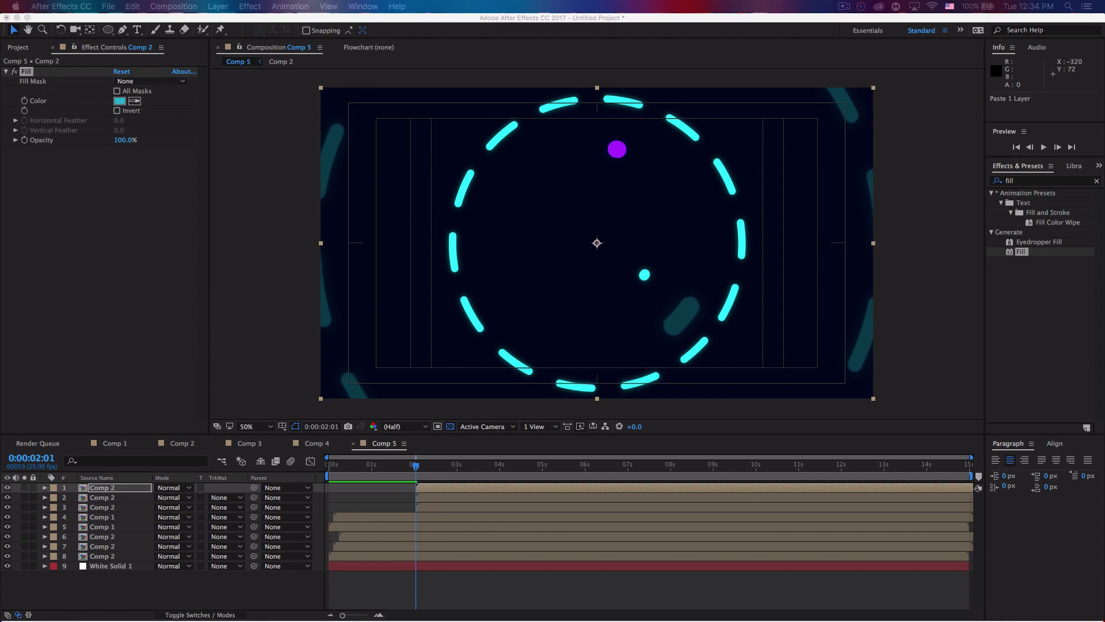
Step: Set the third layer's Fill colour to magenta D027D0 and stagger the filled Comp 2 layers so the top one starts at 0:00:02:08
key(super+c)
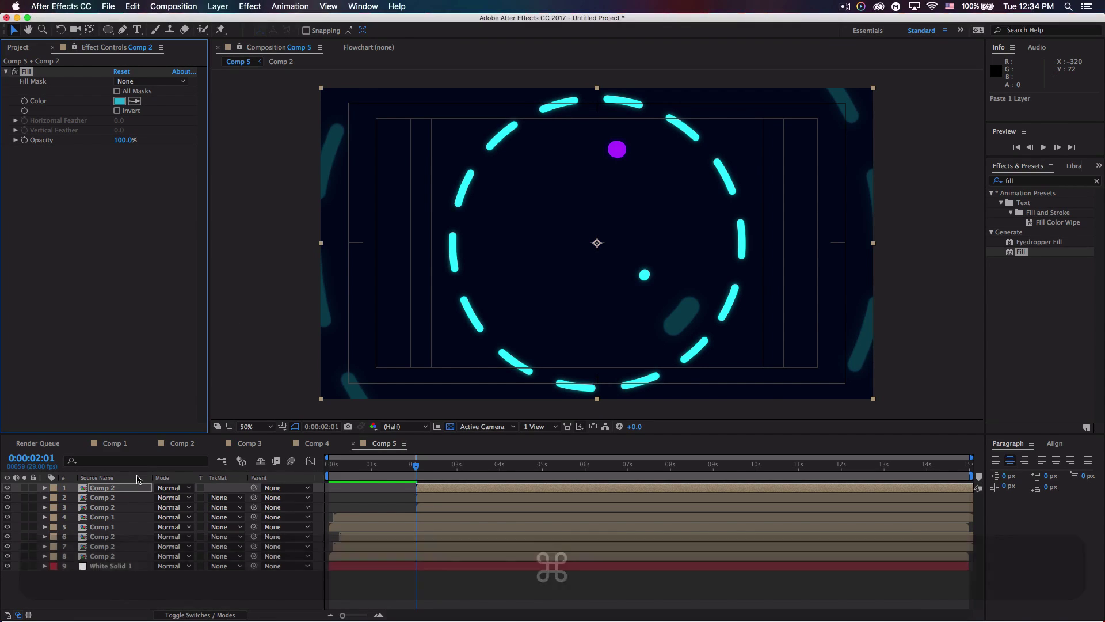
click(125, 497)
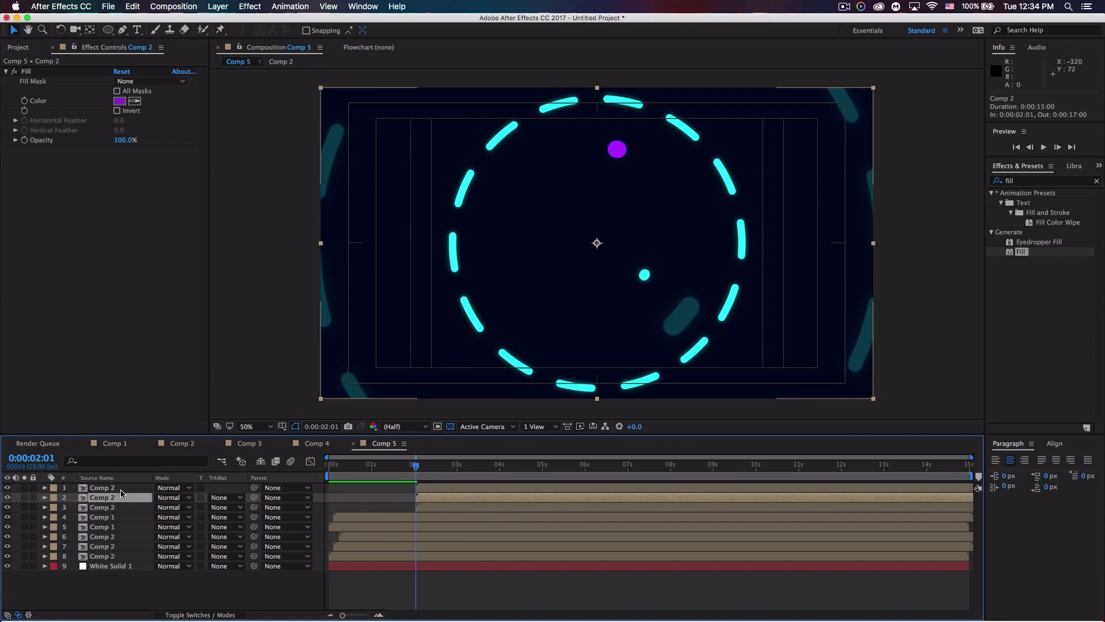
click(120, 507)
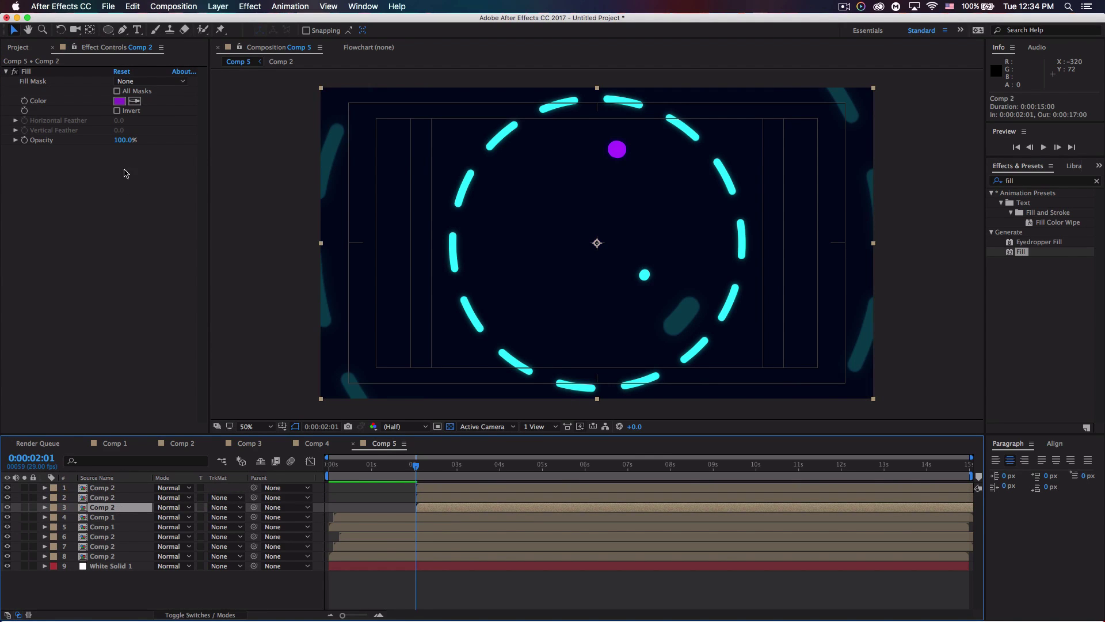
click(119, 102)
key(super+v)
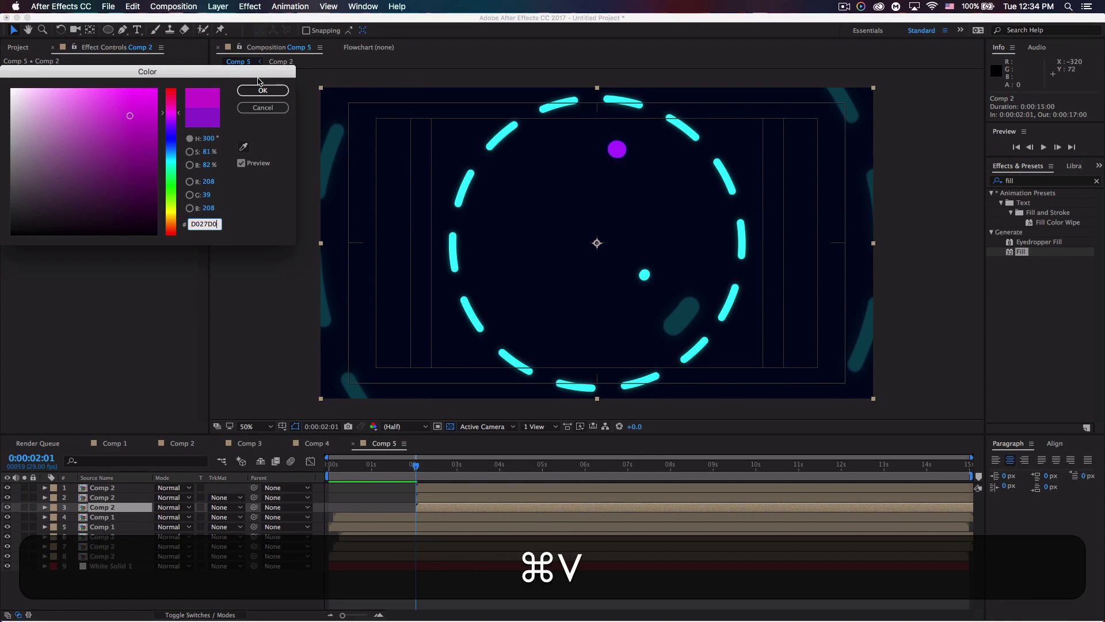
click(263, 91)
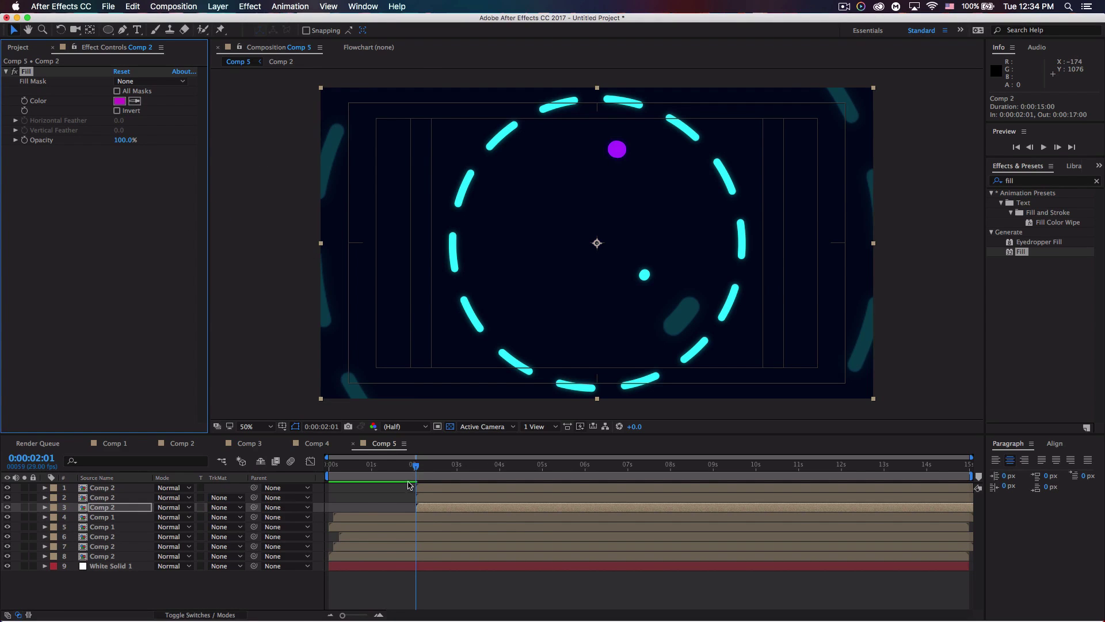
drag(427, 499, 406, 471)
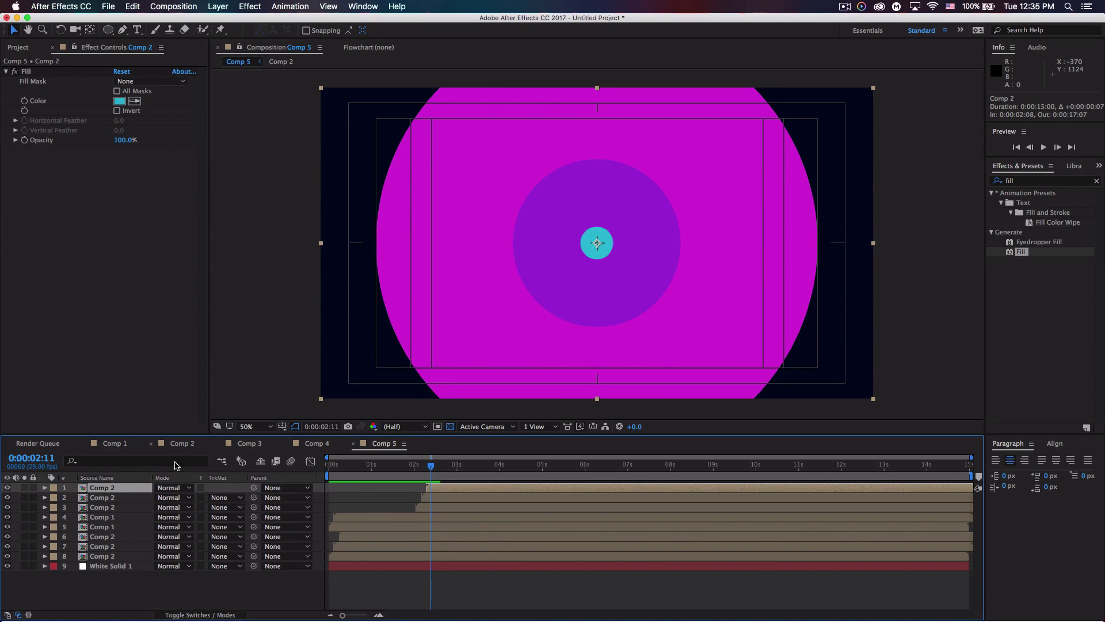
Step: Paste another copy of the teal Comp 2 layer, starting at 0:00:02:12, and remove its Fill effect
key(super+c)
key(super+v)
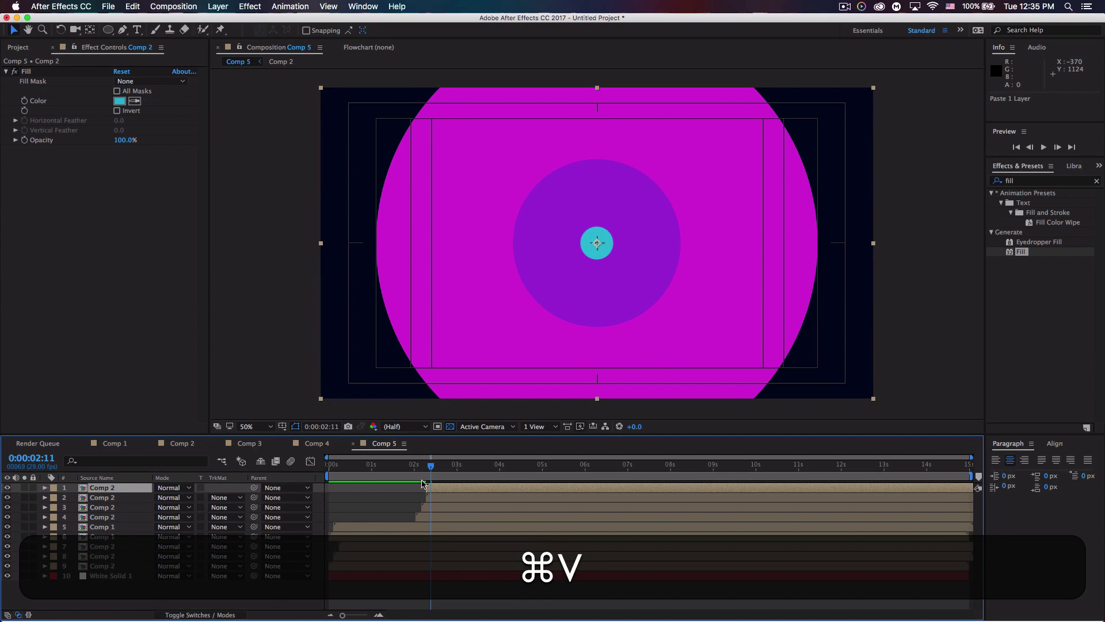
drag(446, 487, 452, 488)
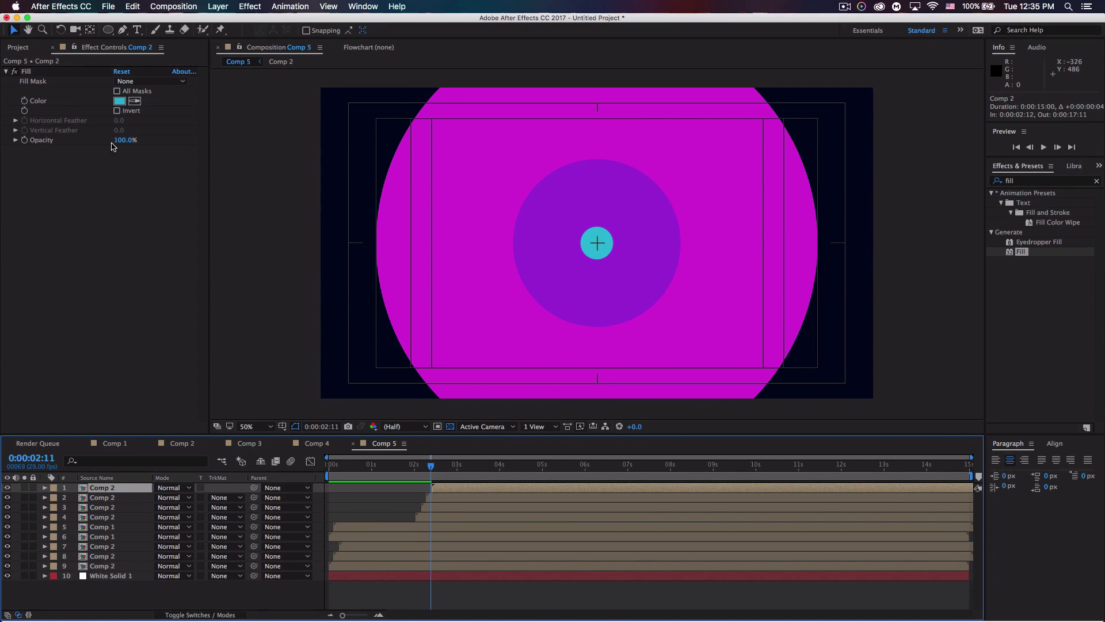
click(27, 72)
key(BackSpace)
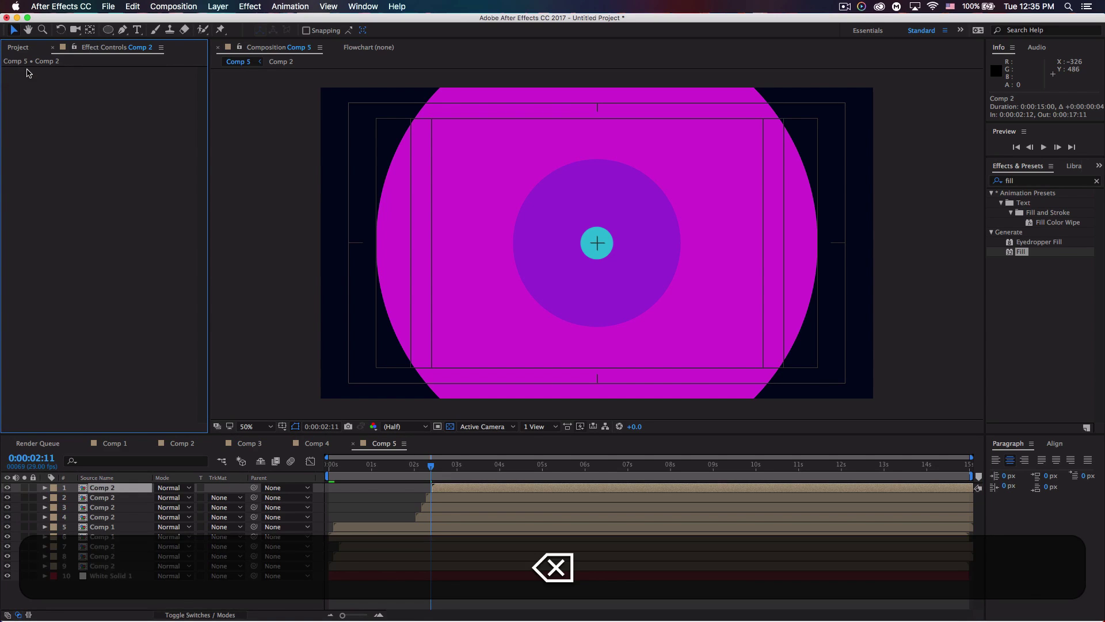
Step: Preview Comp 5 from the start to check the coloured circle transition
drag(433, 466, 329, 468)
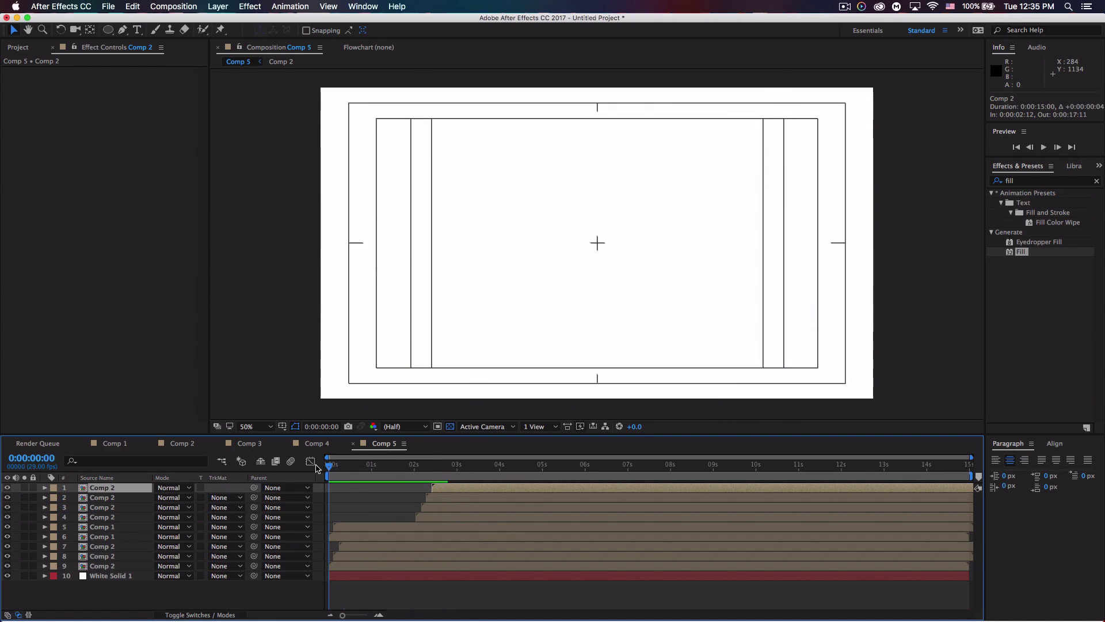
key(space)
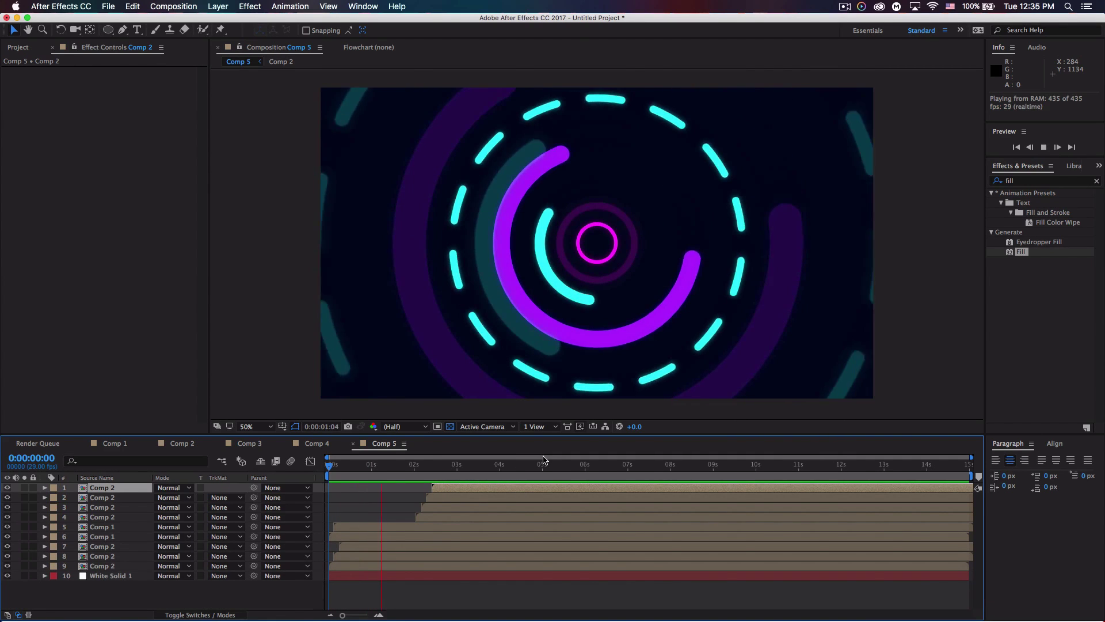
key(space)
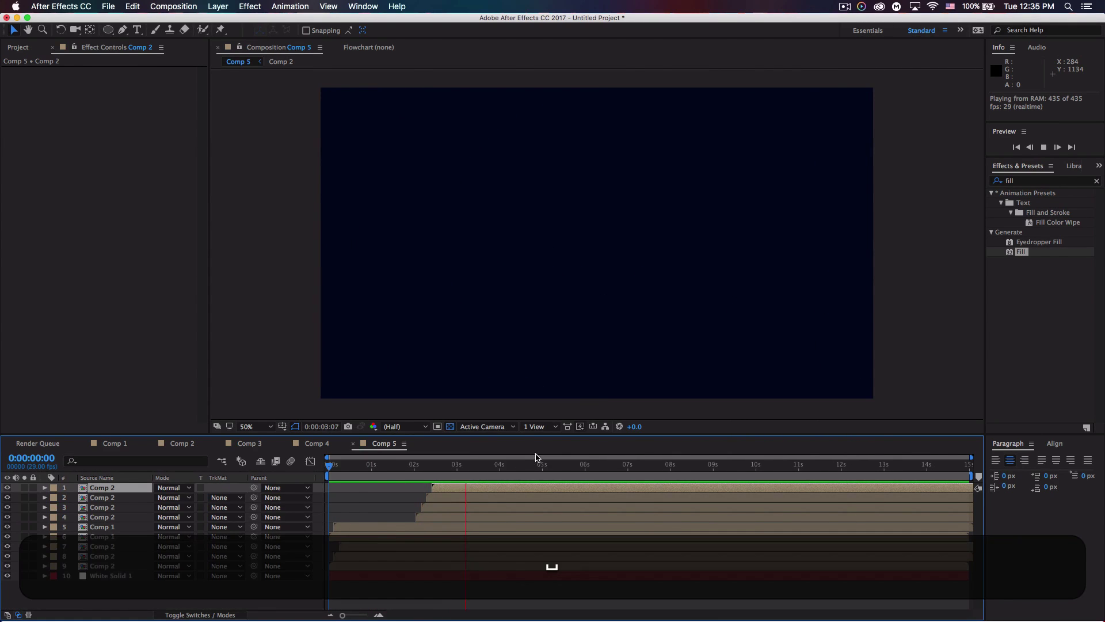
Step: Add Comp 4 as the top layer of Comp 5 and shift it to start at 0:00:01:22
drag(452, 464, 401, 458)
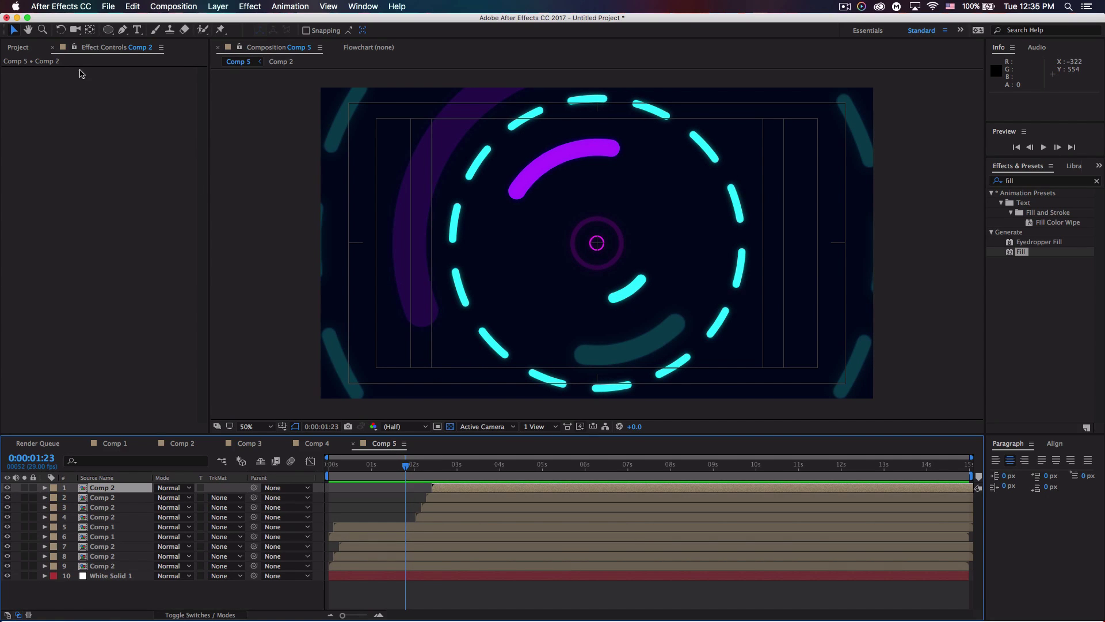
click(18, 47)
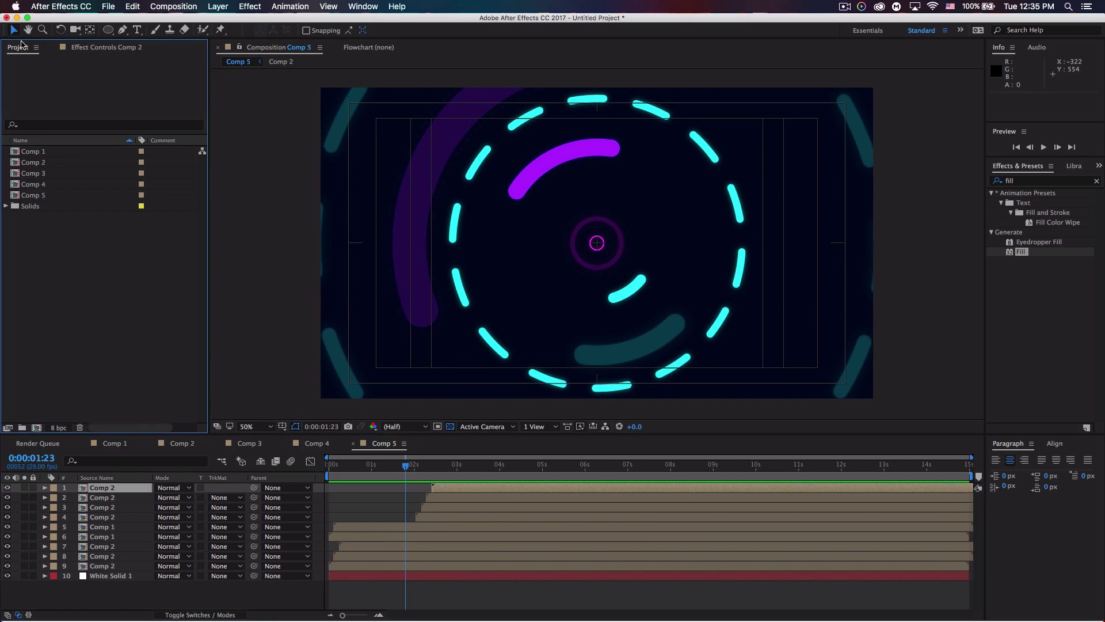
click(51, 187)
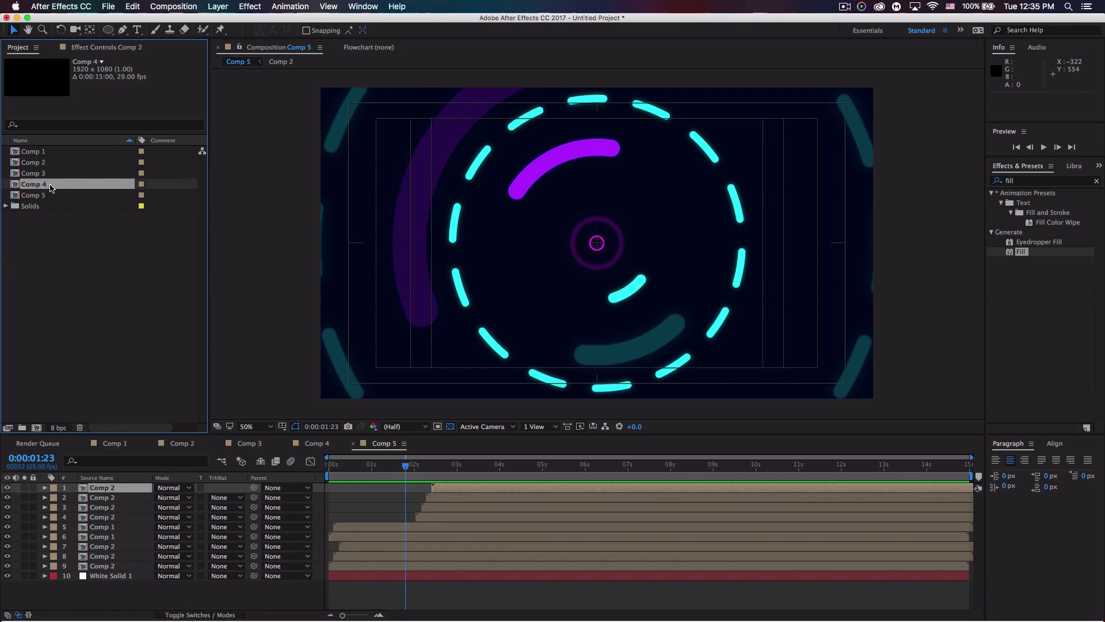
drag(50, 194, 107, 447)
drag(116, 487, 117, 487)
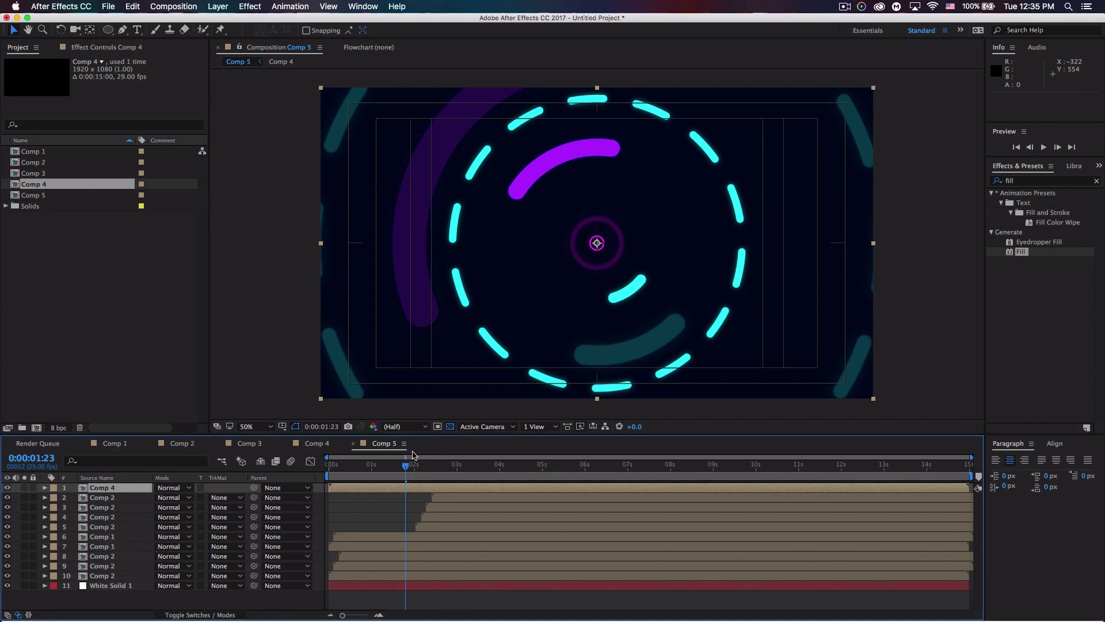
drag(406, 469, 485, 488)
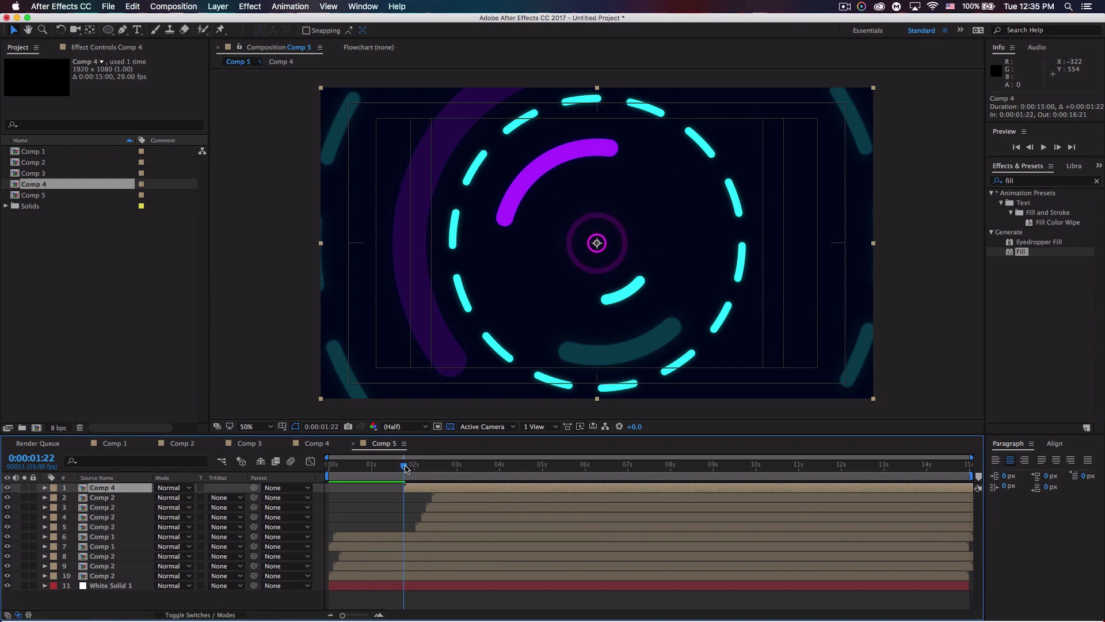
mouse_move(406, 468)
mouse_down()
mouse_move(434, 472)
mouse_move(406, 475)
mouse_up()
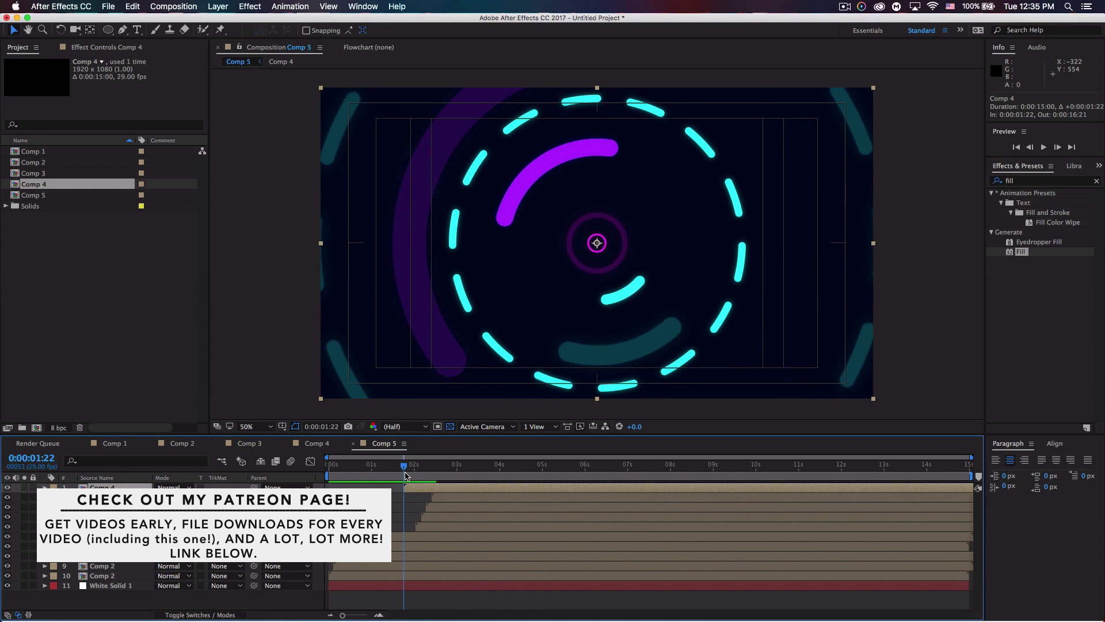
mouse_move(406, 475)
mouse_down()
mouse_move(450, 473)
mouse_move(405, 476)
mouse_up()
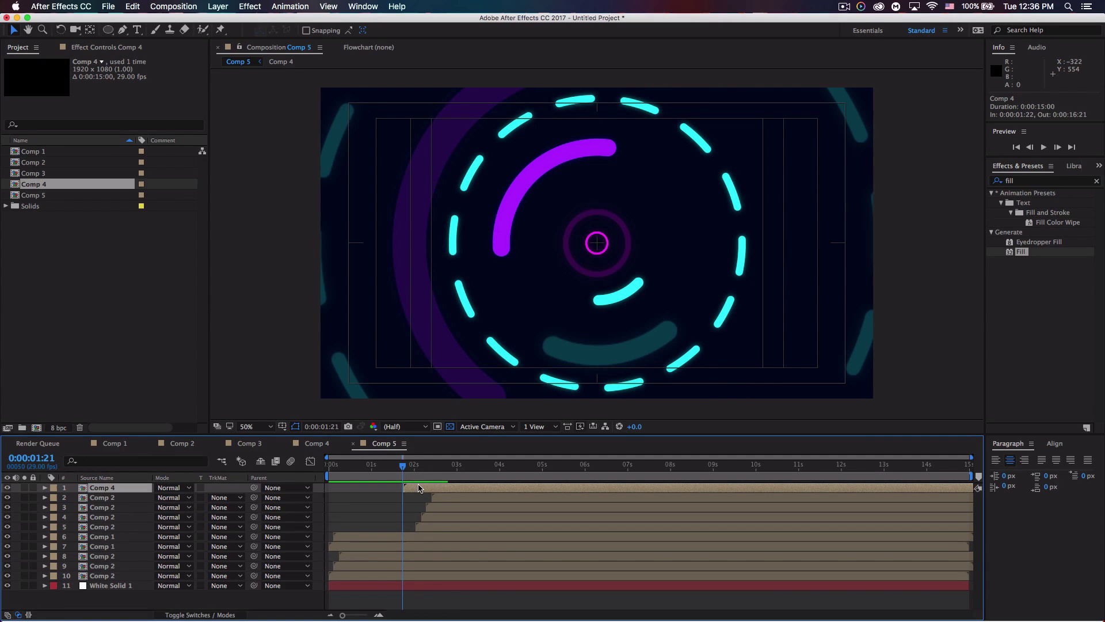
Step: Paste two copies of the Comp 4 layer and stagger them so the top one starts at 0:00:01:27
key(super+c)
key(super+v)
key(super+v)
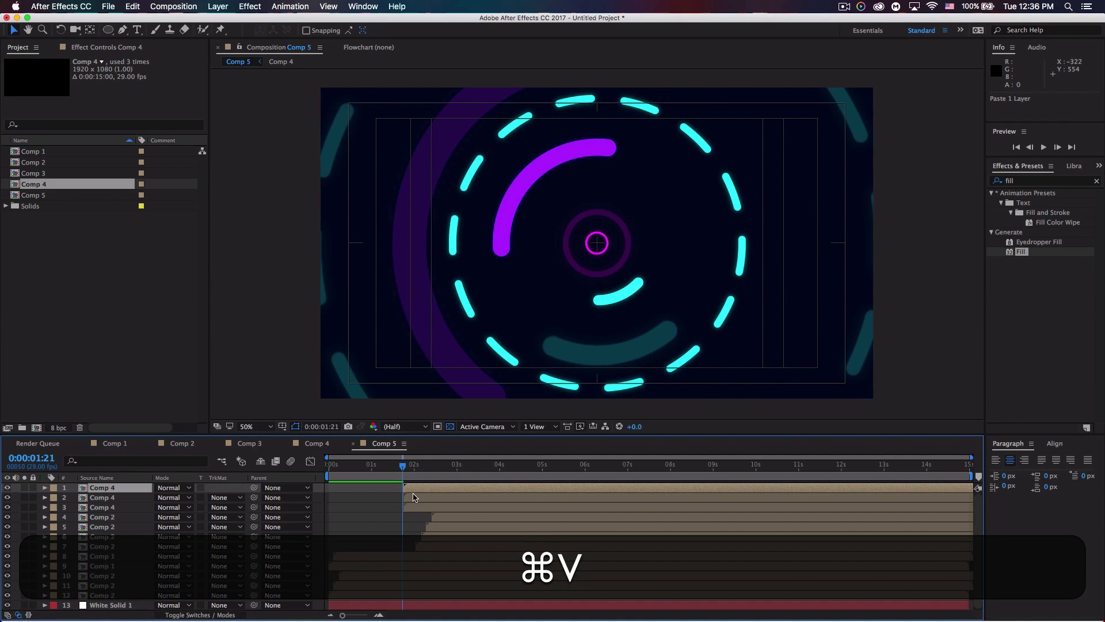
drag(416, 489, 422, 490)
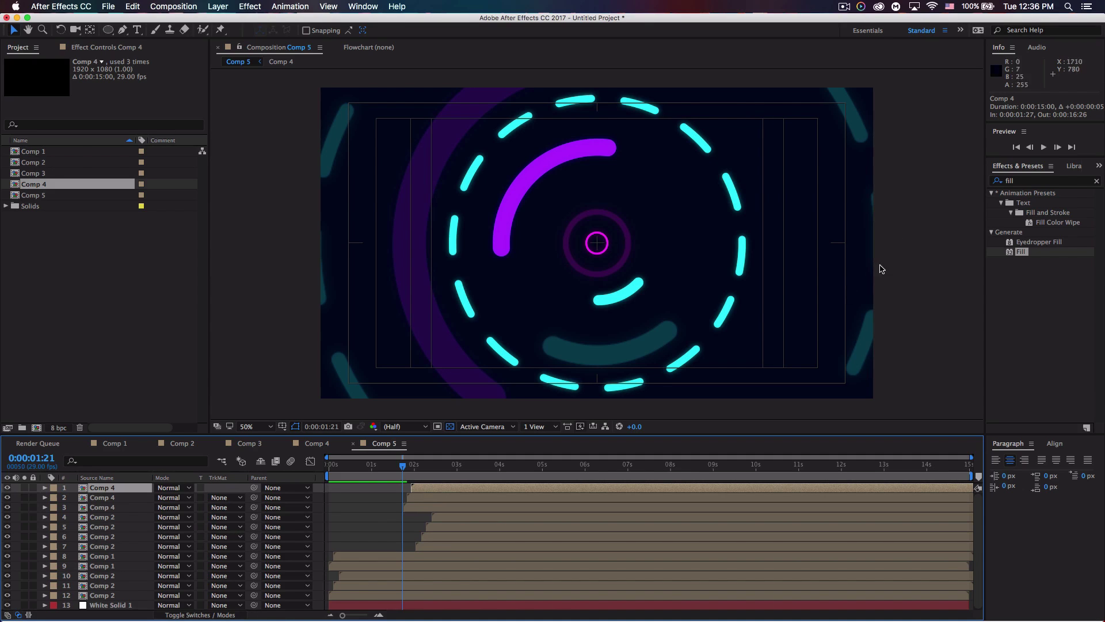
Step: Apply the Fill effect to the two upper Comp 4 copies
drag(1045, 264, 102, 498)
drag(1020, 251, 113, 490)
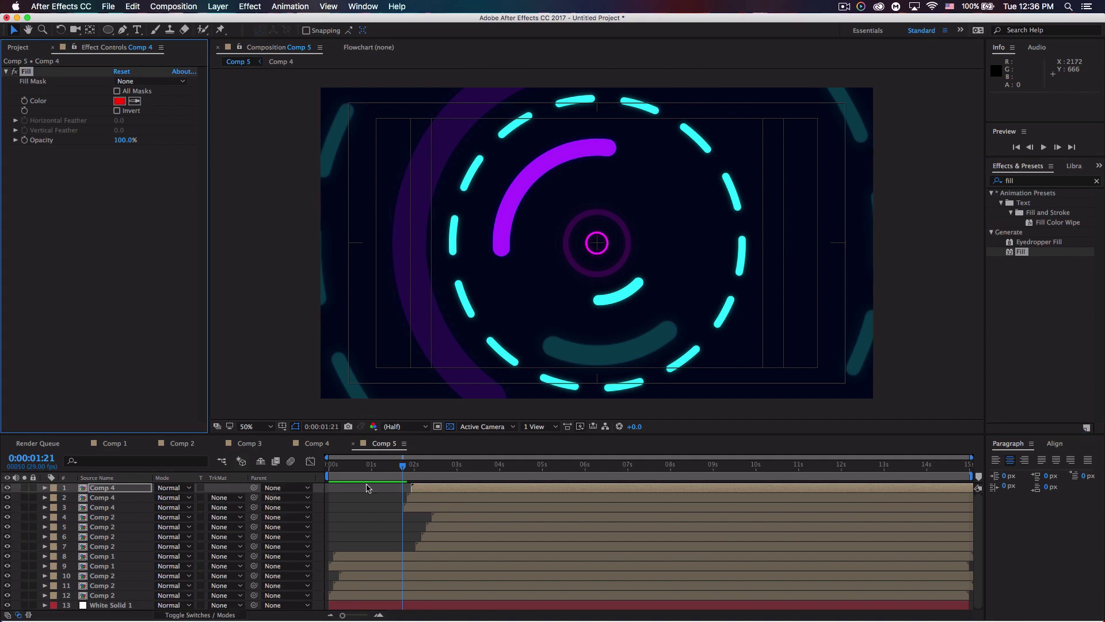
click(407, 467)
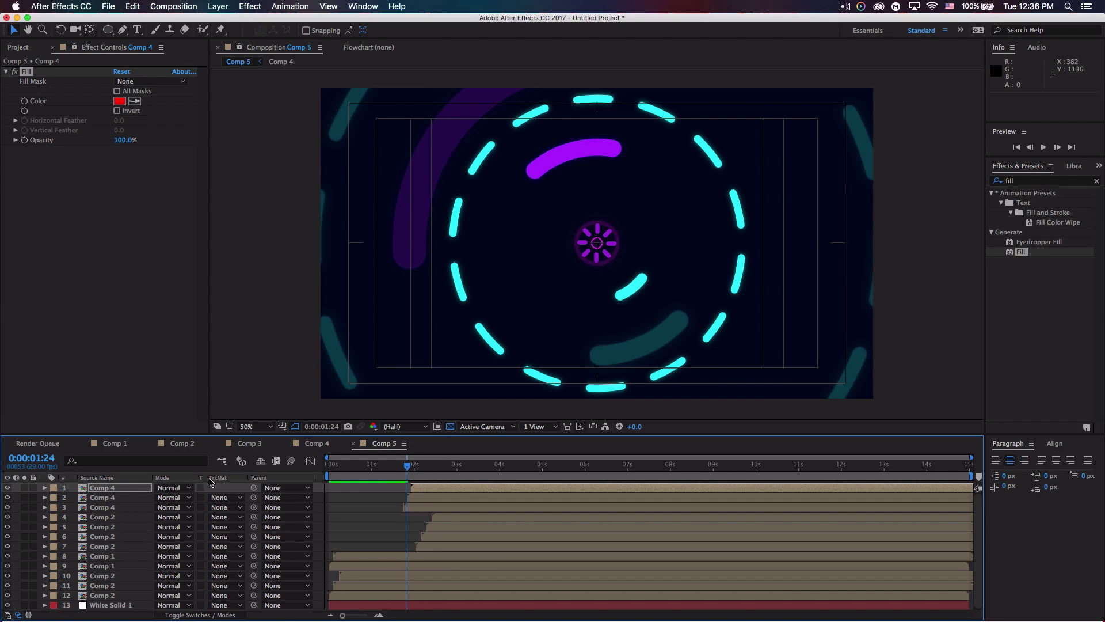
click(119, 101)
key(super+v)
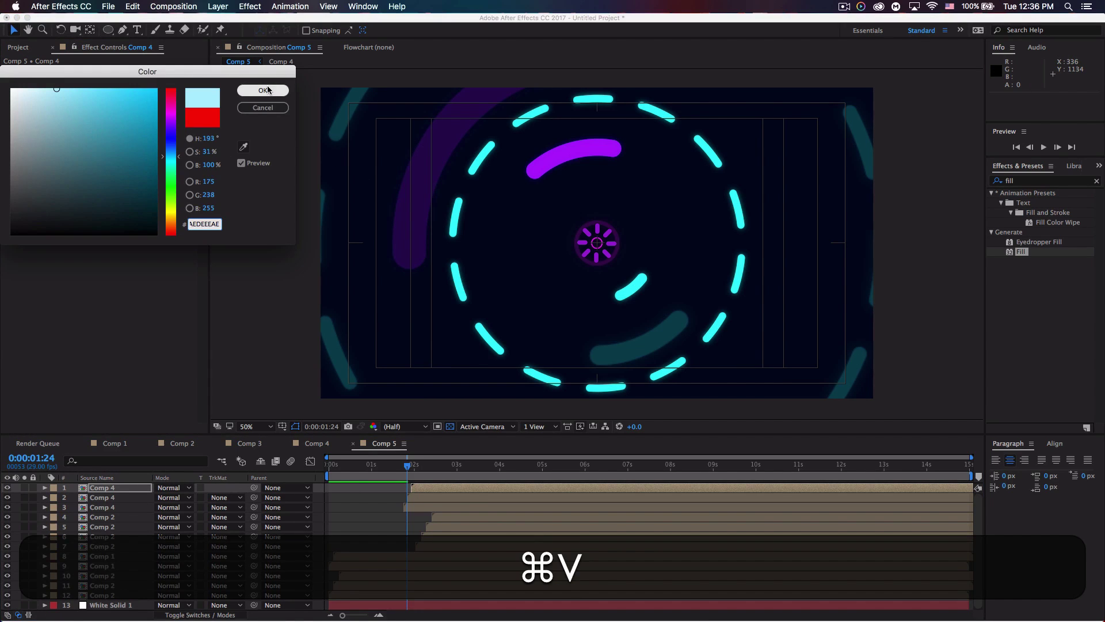
click(263, 108)
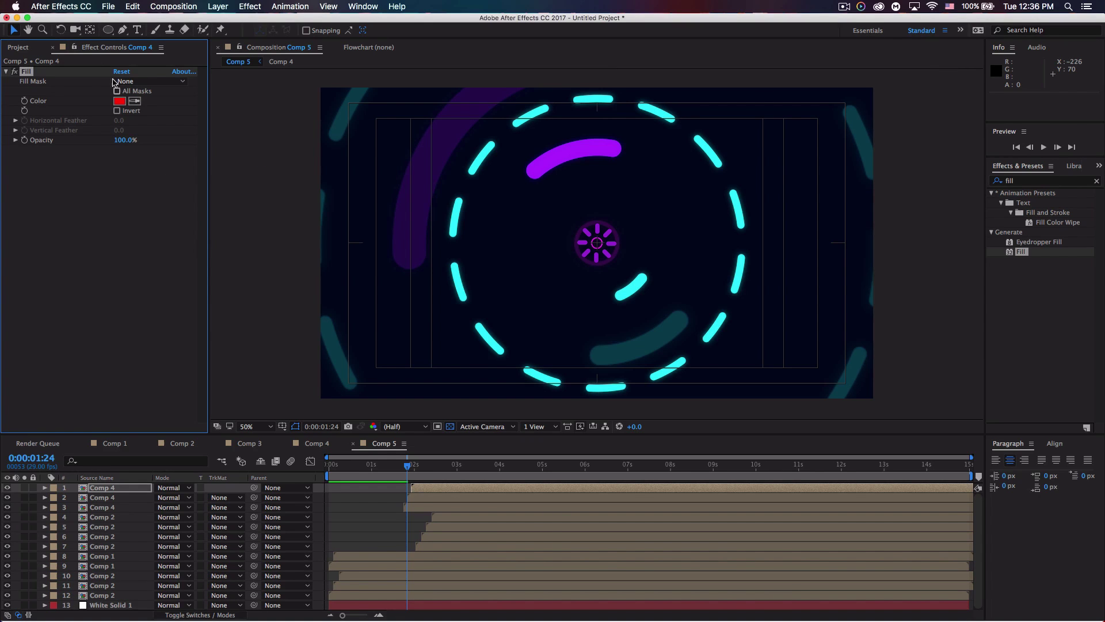
Step: Set the top Comp 4 layer's Fill colour to magenta D027D0
key(super+c)
click(119, 101)
key(super+v)
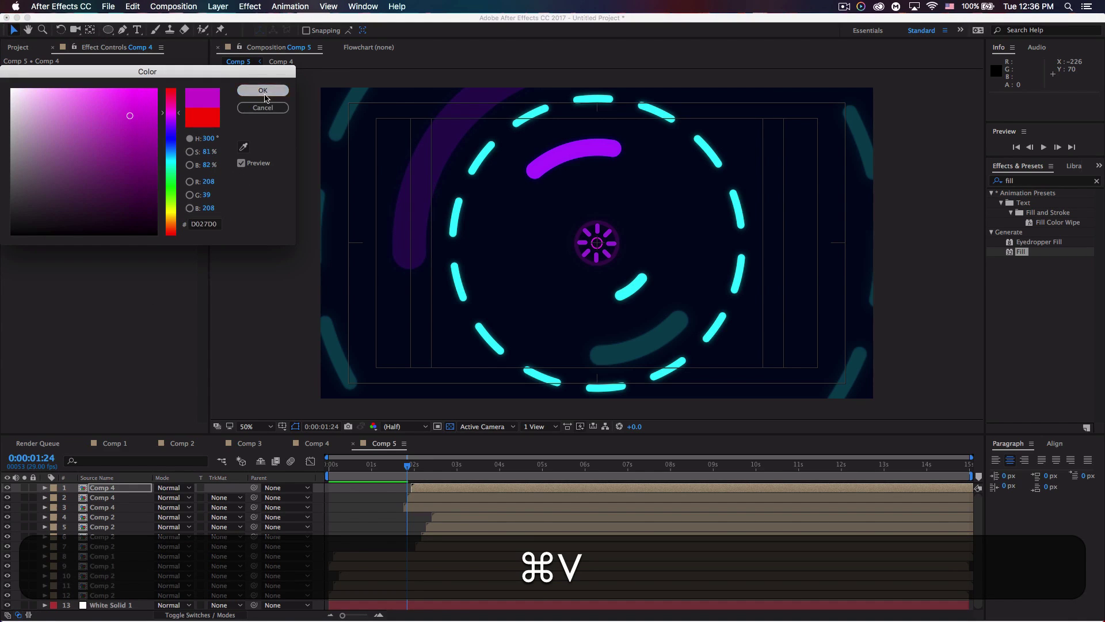
click(262, 90)
Step: Change the second Comp 4 layer's Fill colour to turquoise by pasting a copied colour value
click(138, 502)
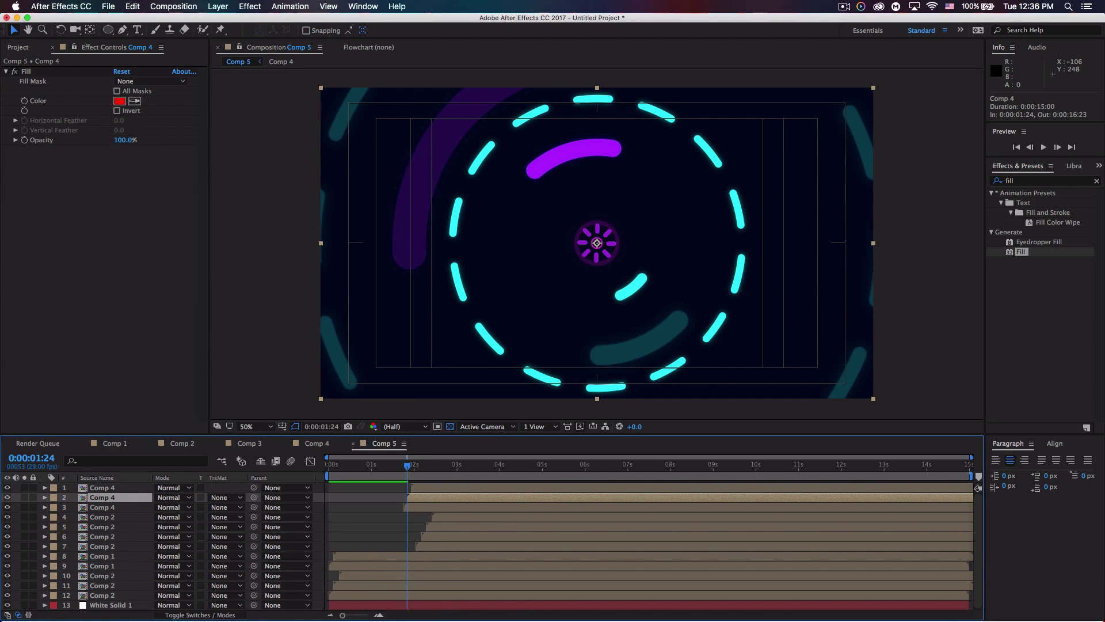
click(119, 101)
key(super+c)
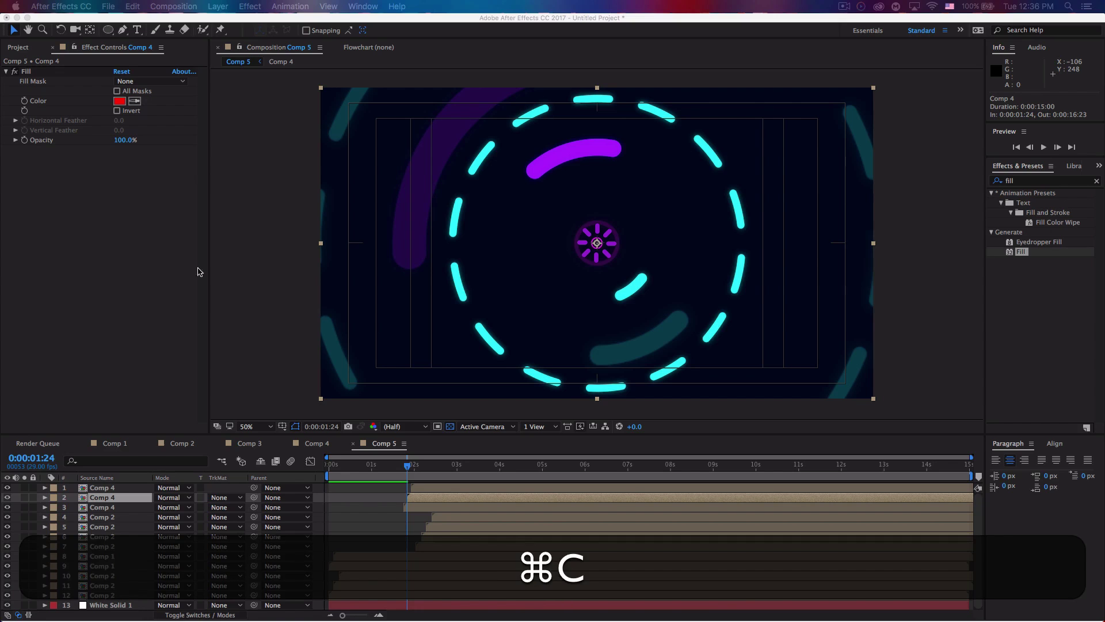
click(119, 101)
key(super+v)
click(263, 91)
Step: Check the three Comp 4 layers' fills and scrub through the line burst between 0:00:01:27 and 0:00:02:03
click(118, 510)
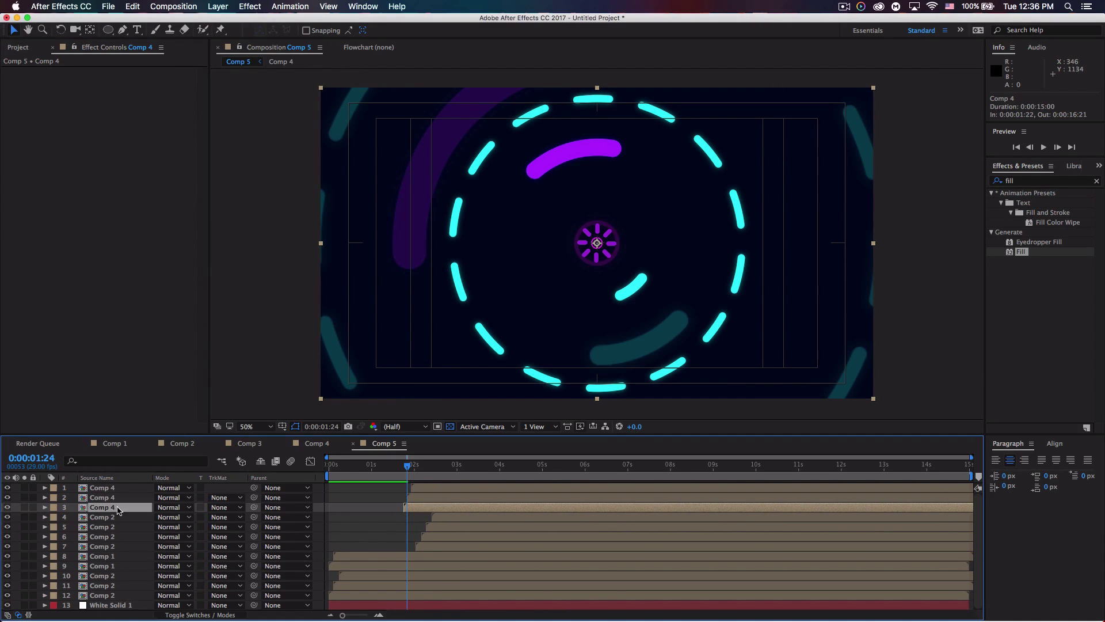
click(122, 500)
click(128, 488)
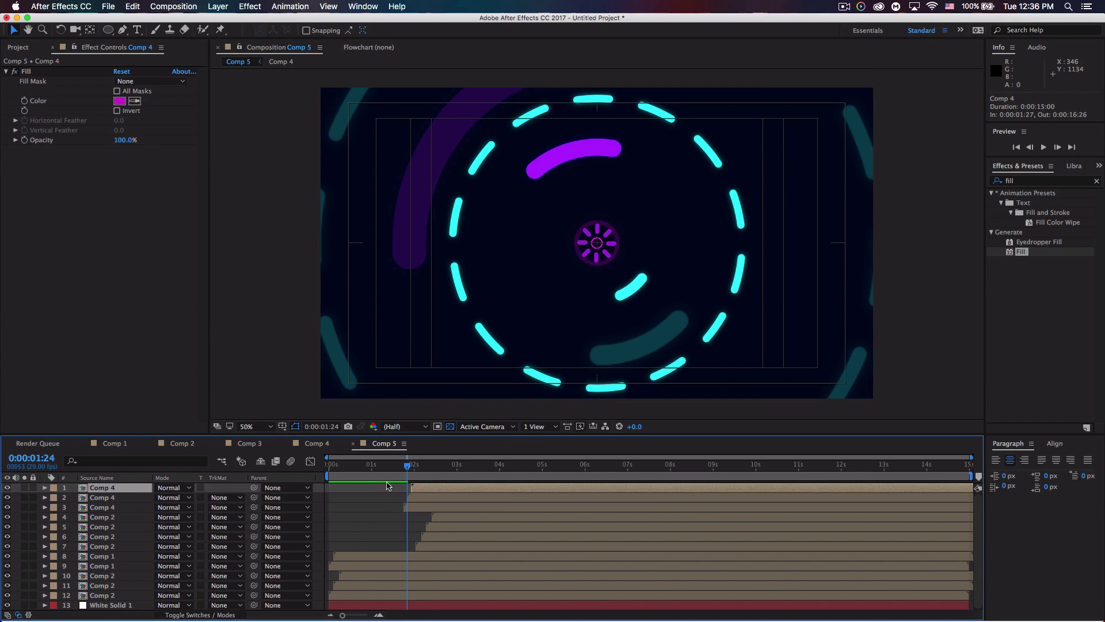
mouse_move(408, 469)
mouse_down()
mouse_move(453, 467)
mouse_move(406, 467)
mouse_move(419, 467)
mouse_up()
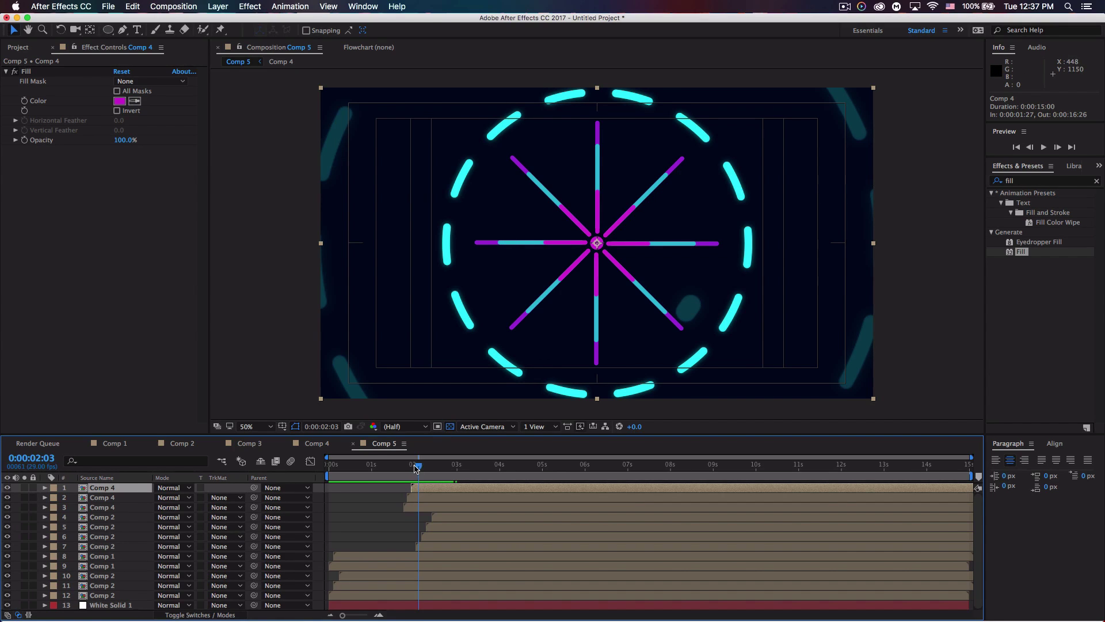
mouse_move(416, 464)
mouse_down()
mouse_move(455, 469)
mouse_move(386, 479)
mouse_move(472, 475)
mouse_move(412, 475)
mouse_up()
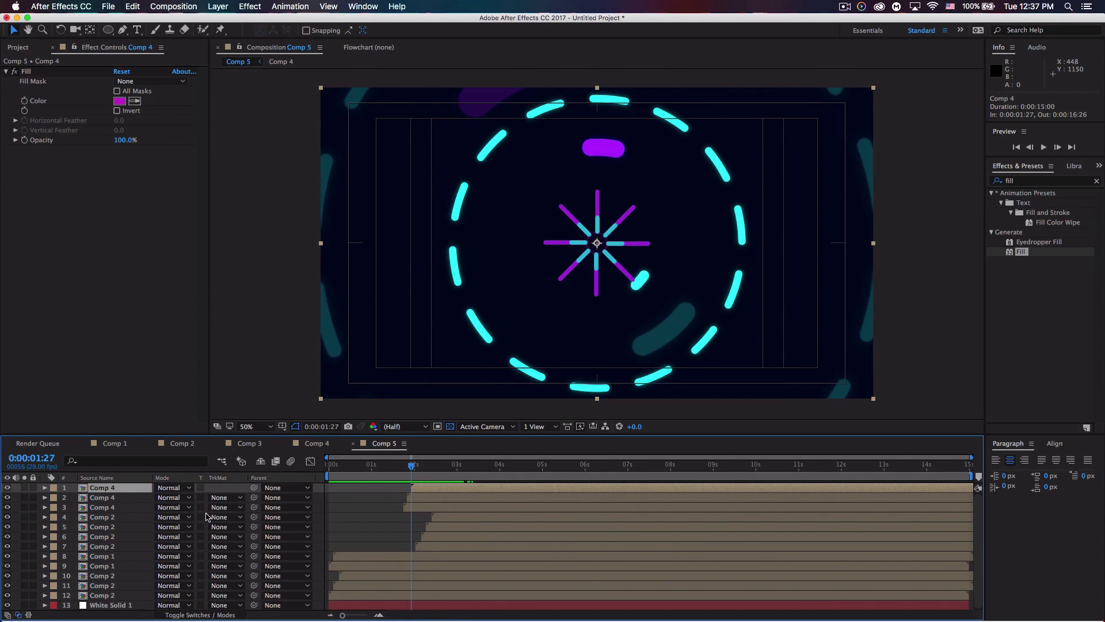
Step: Duplicate the uppermost Comp 2 layer and move the copy above all Comp 4 layers
click(128, 518)
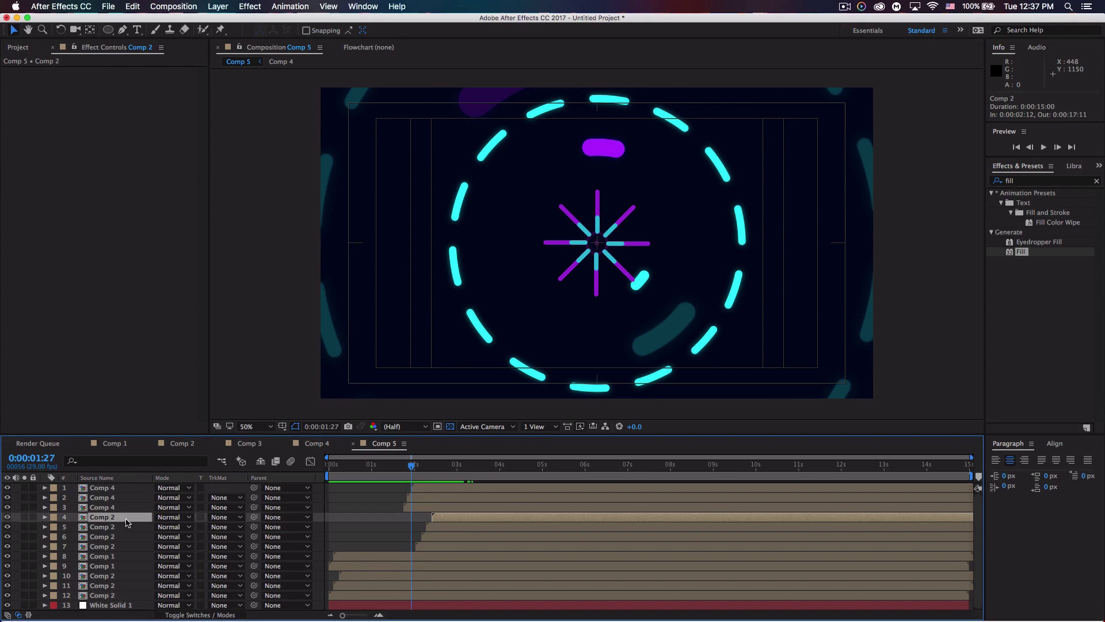
drag(414, 466, 453, 464)
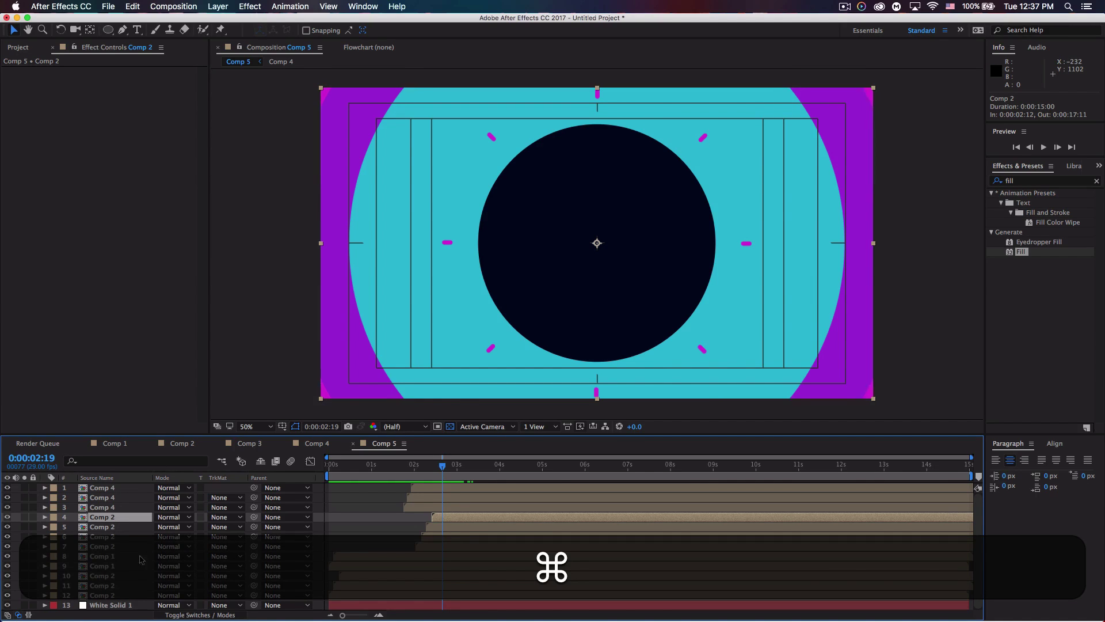
key(cmd+c)
key(cmd+v)
drag(128, 520, 132, 493)
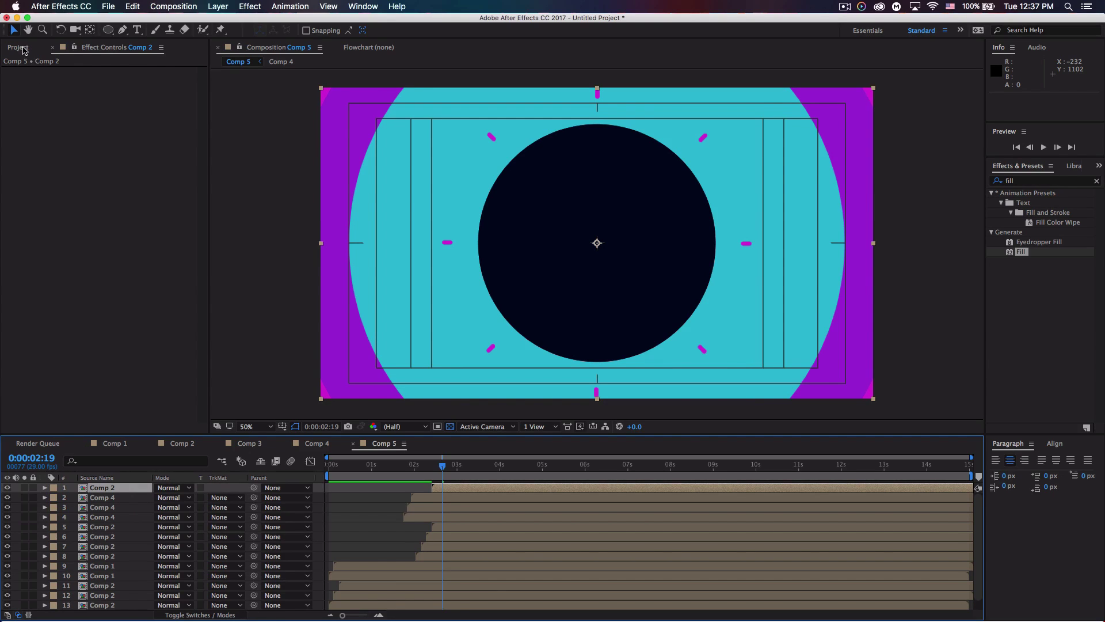
Step: Import NoahLogo1.png from the Graphic Design folder in Finder and add it as the top layer of Comp 5
click(23, 48)
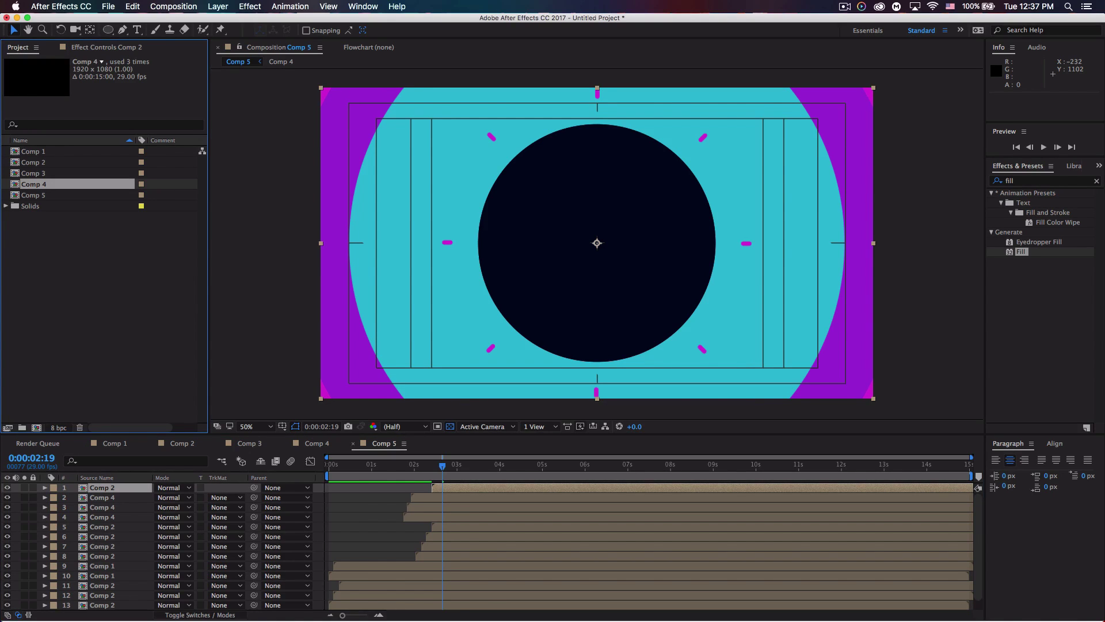
key(super+Tab)
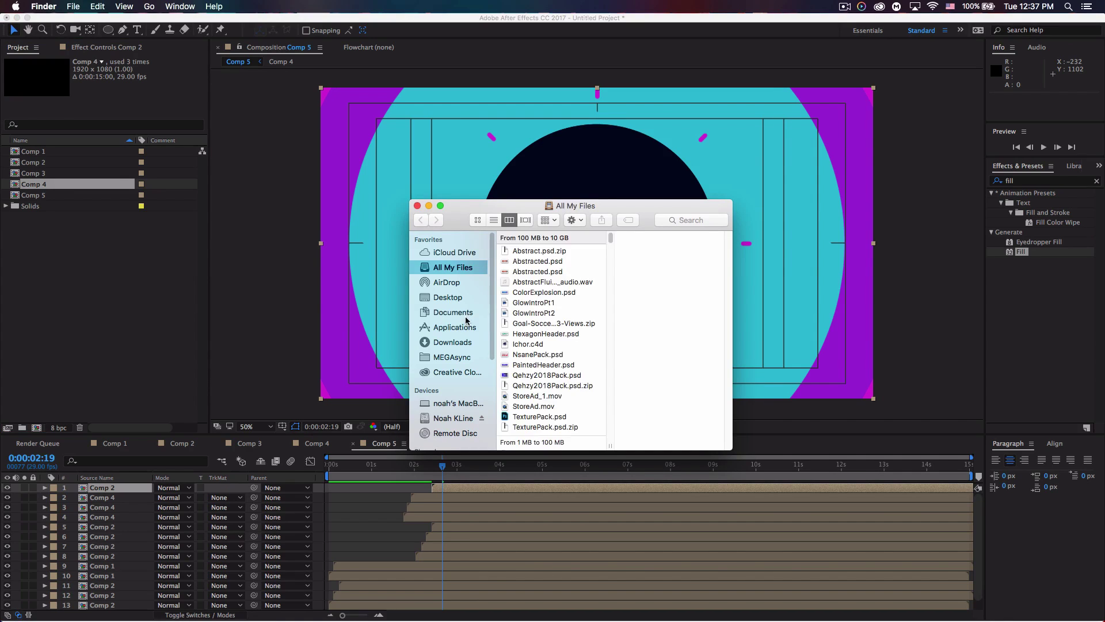
click(456, 312)
click(543, 247)
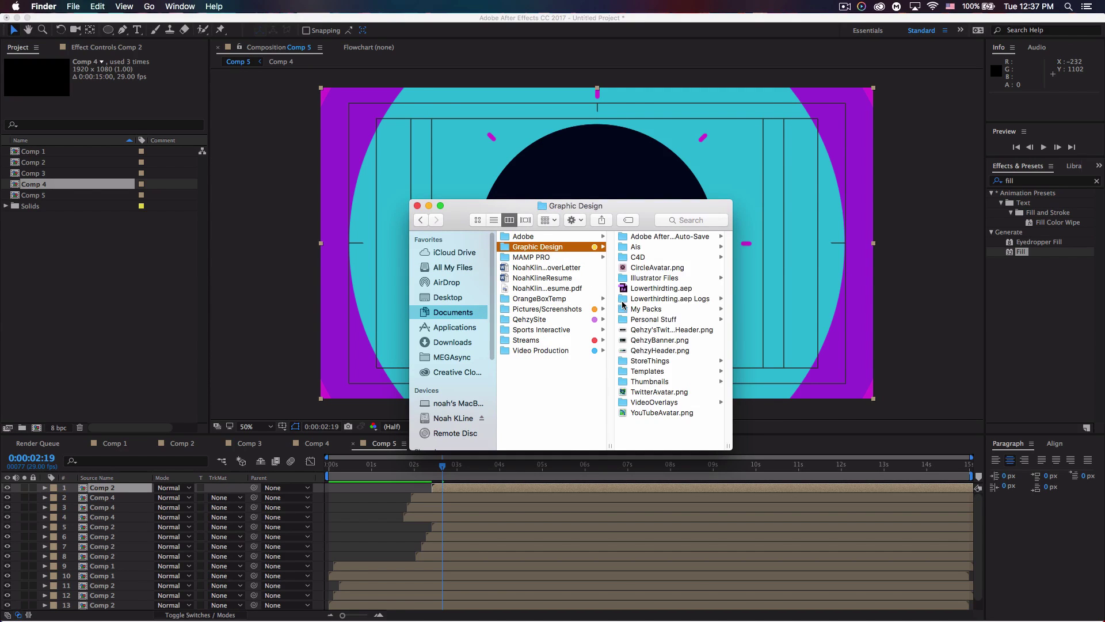
click(660, 317)
drag(654, 299, 128, 289)
drag(45, 207, 119, 488)
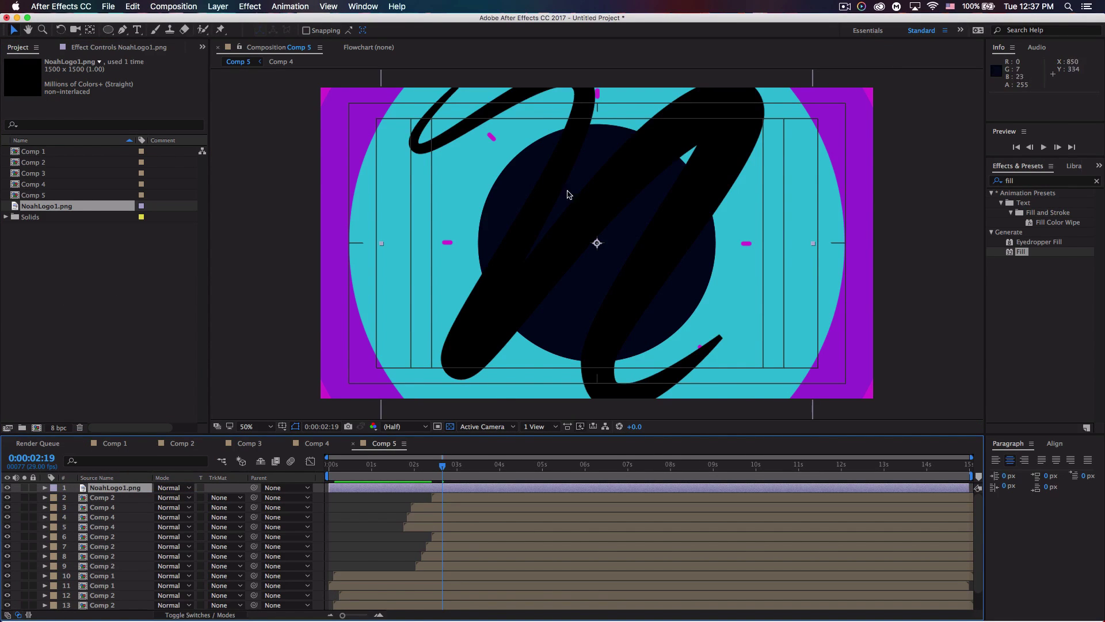
Step: Scale the NoahLogo1.png layer down proportionally until it fits inside the dark central circle
key(comma)
key(comma)
drag(701, 136, 623, 221)
Step: Apply a white FFFFFF Fill effect to NoahLogo1.png and move the logo straight up to position 960, 488
drag(1020, 252, 107, 487)
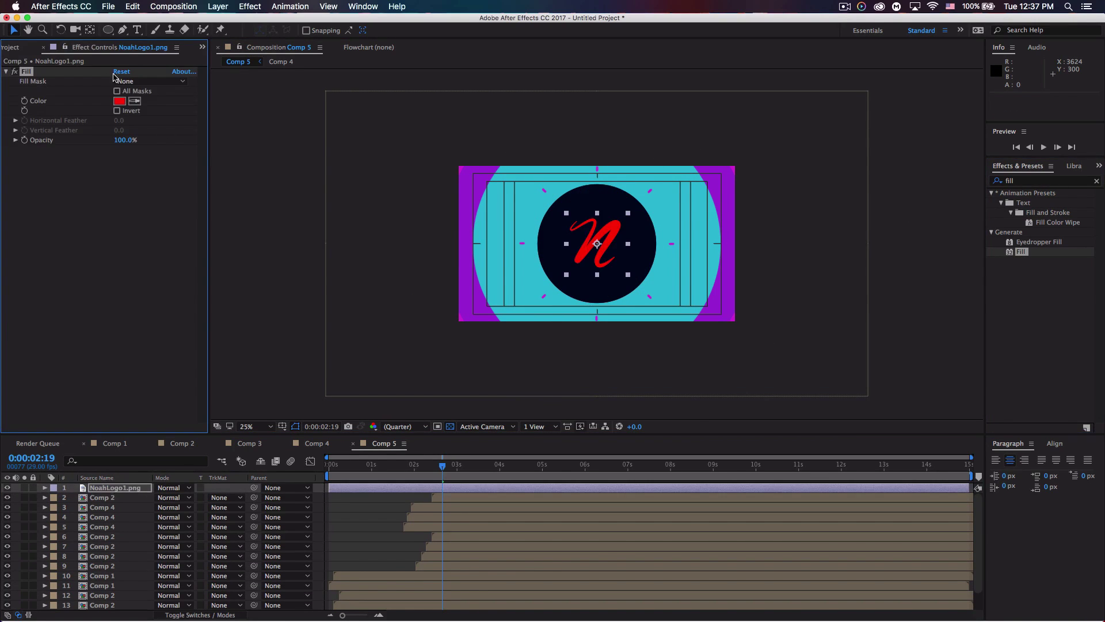
click(119, 102)
drag(92, 133, 9, 87)
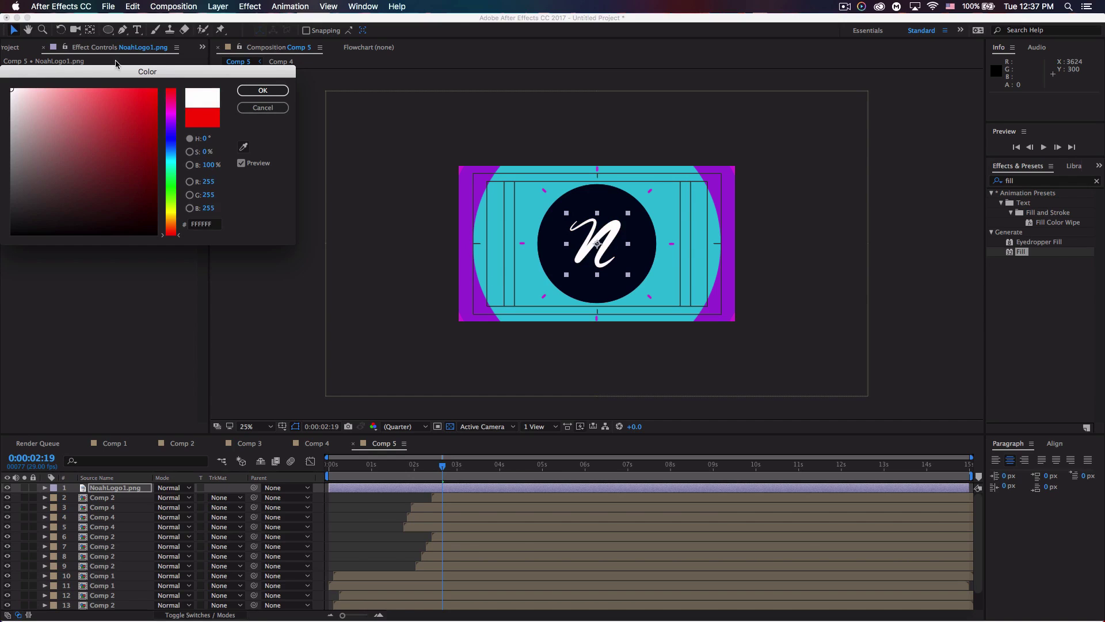
click(263, 91)
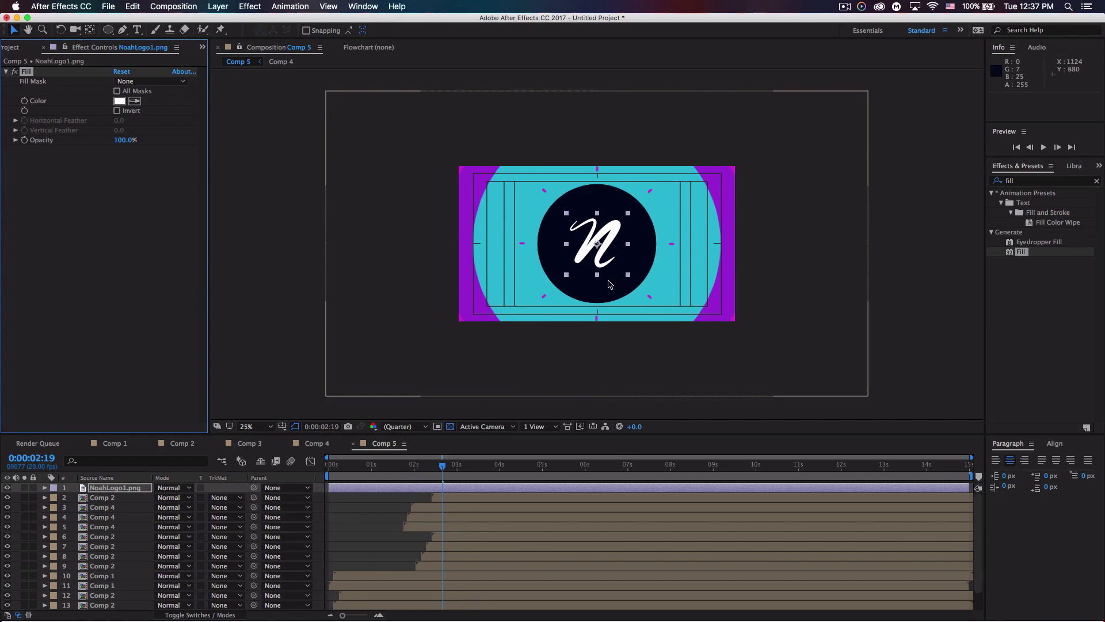
click(601, 248)
drag(601, 248, 601, 241)
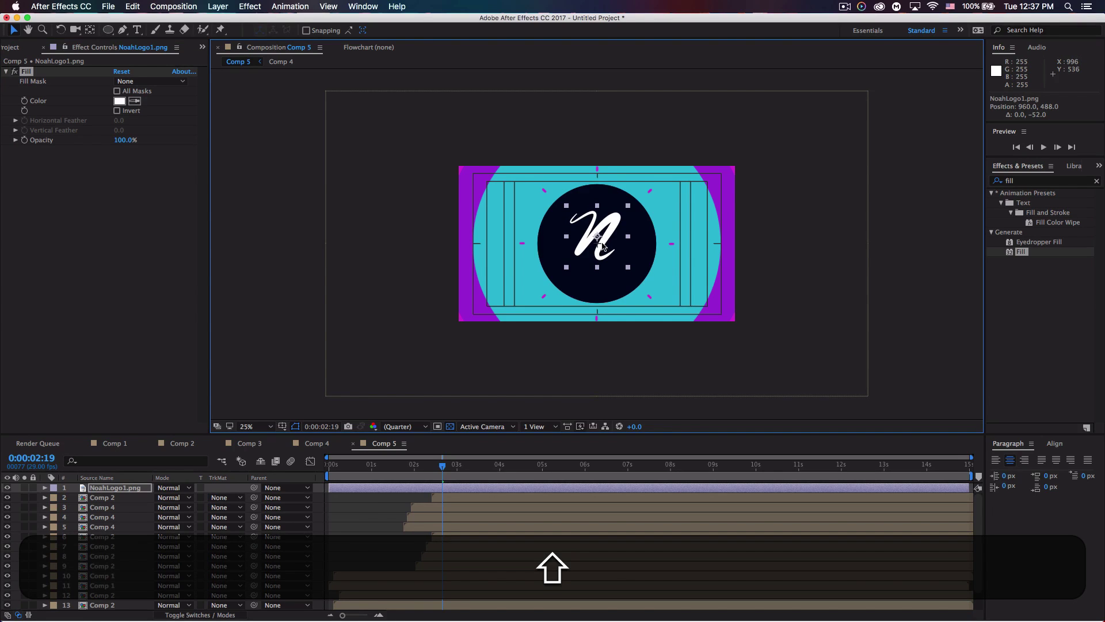
Step: Try an Alpha Matte from NoahLogo1.png on the Comp 2 layer directly below it
click(113, 488)
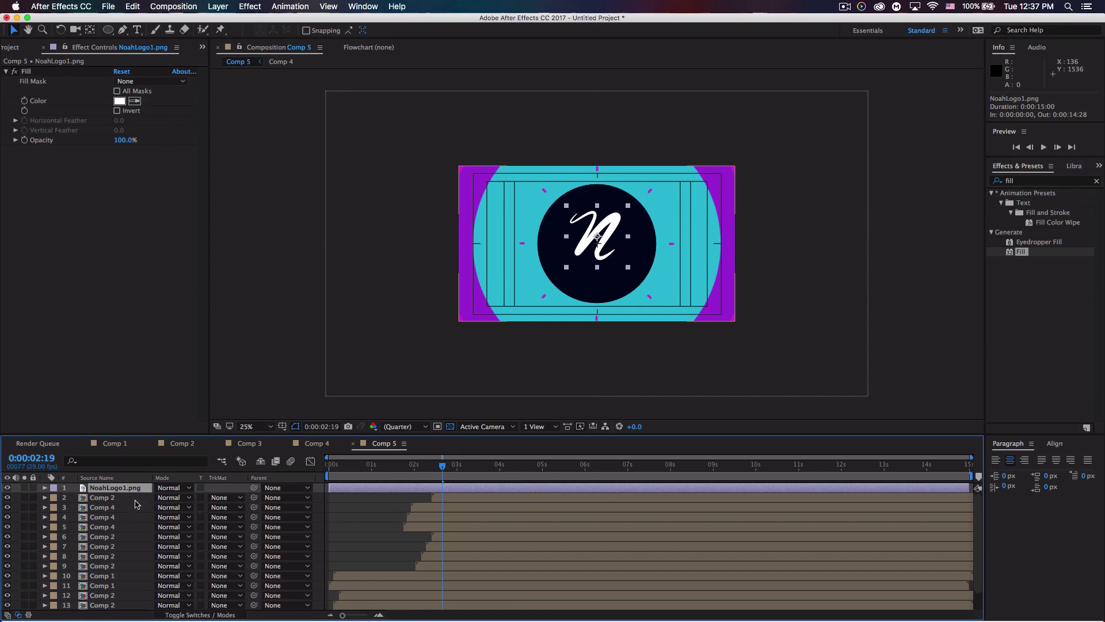
click(223, 498)
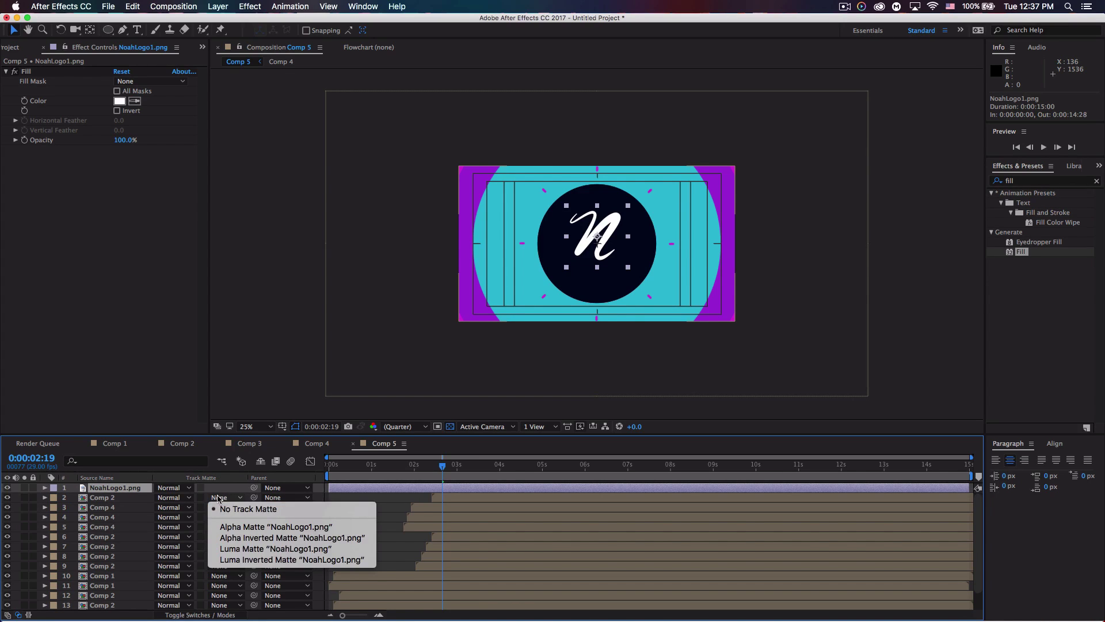
click(228, 509)
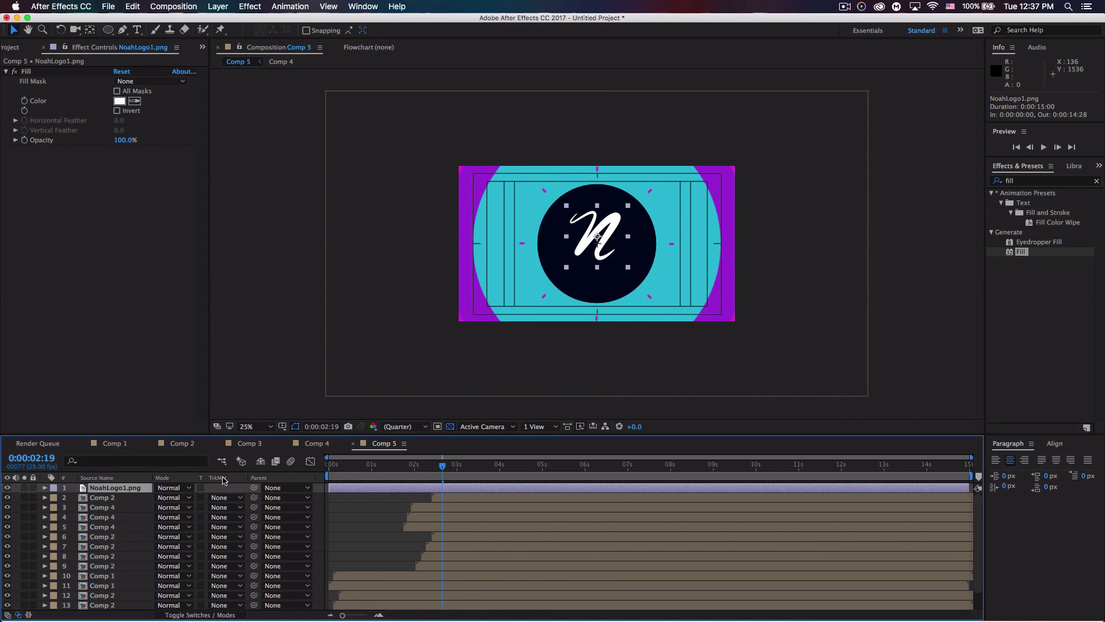
click(173, 615)
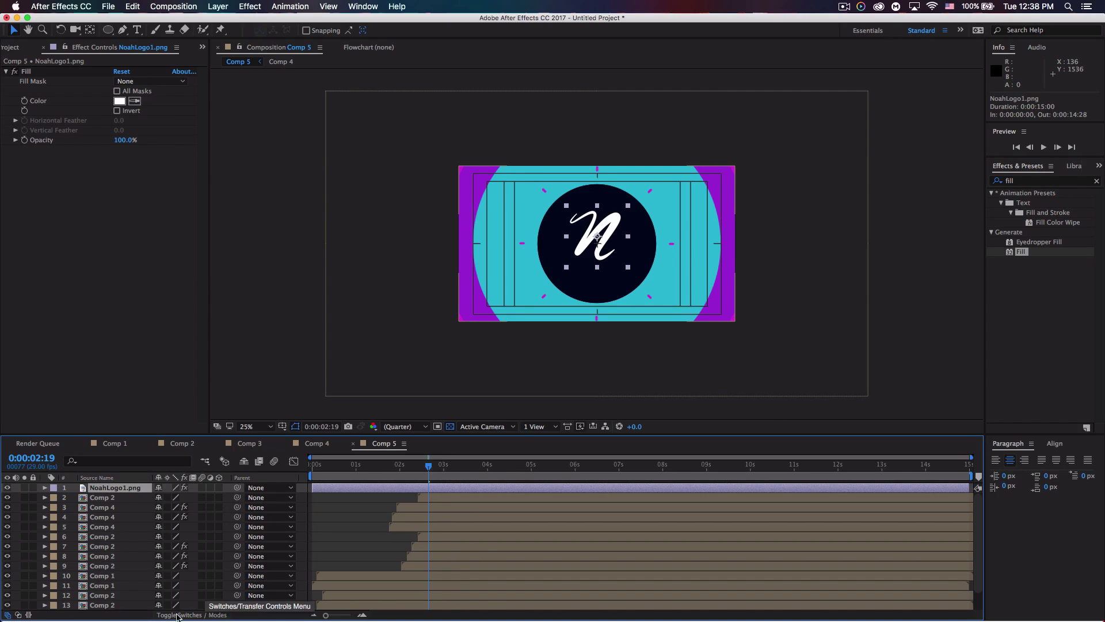
click(206, 615)
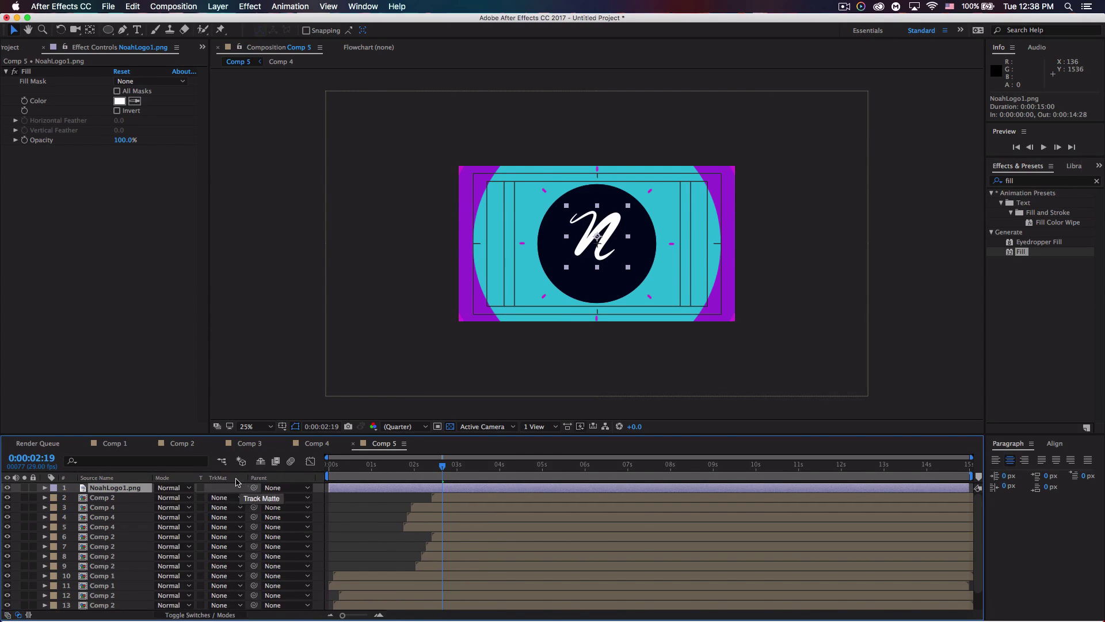
click(229, 504)
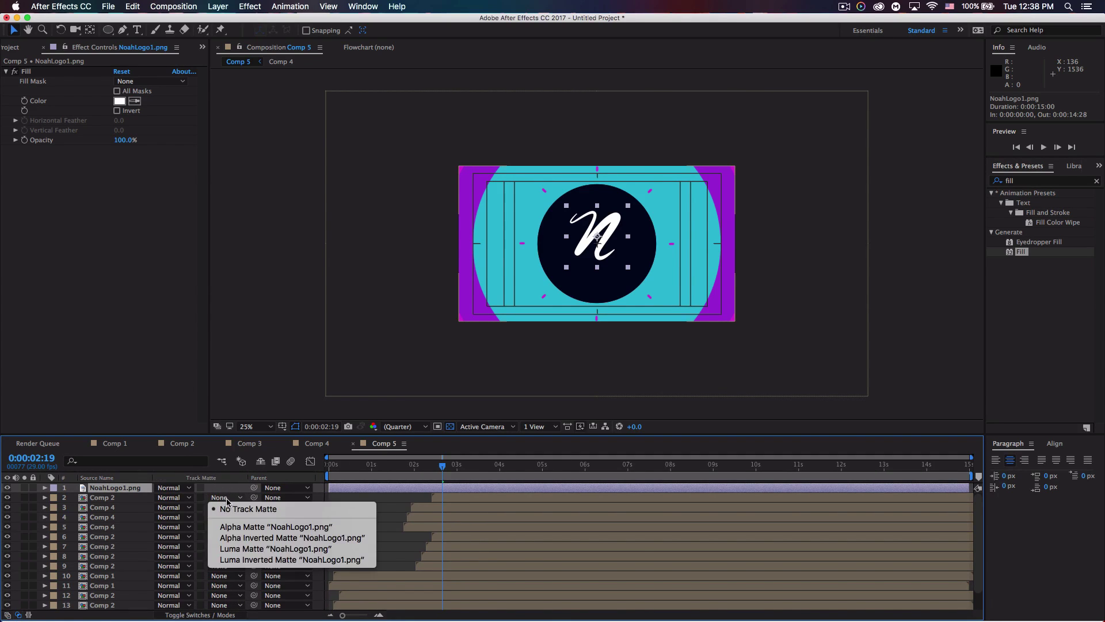
click(240, 527)
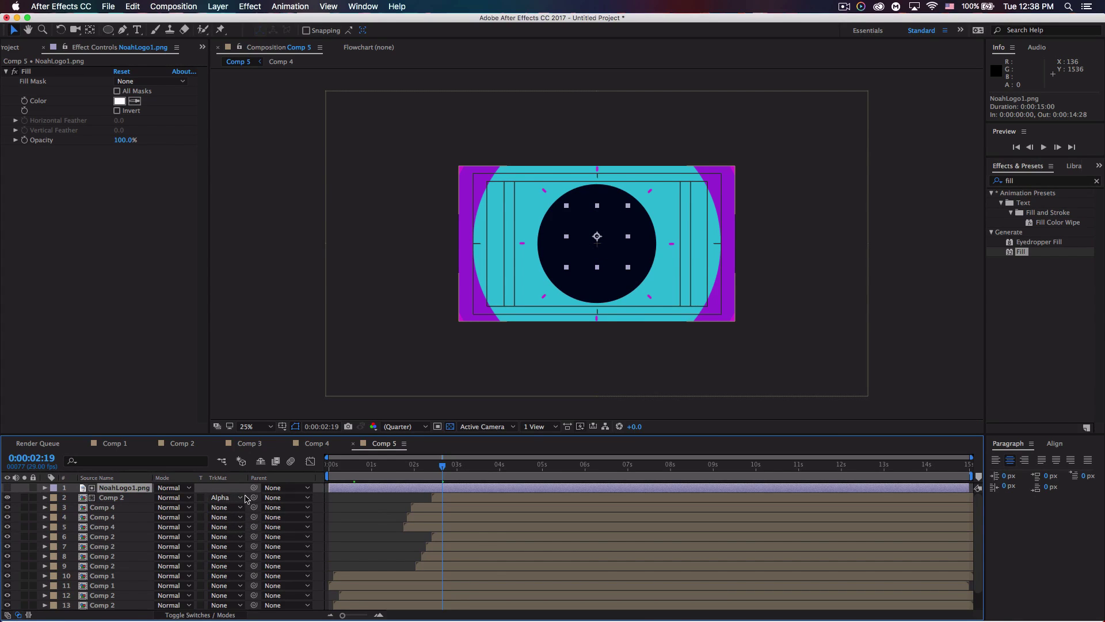
Step: Try the Alpha Inverted Matte from NoahLogo1.png on the Comp 2 layer and undo it
drag(442, 466, 448, 466)
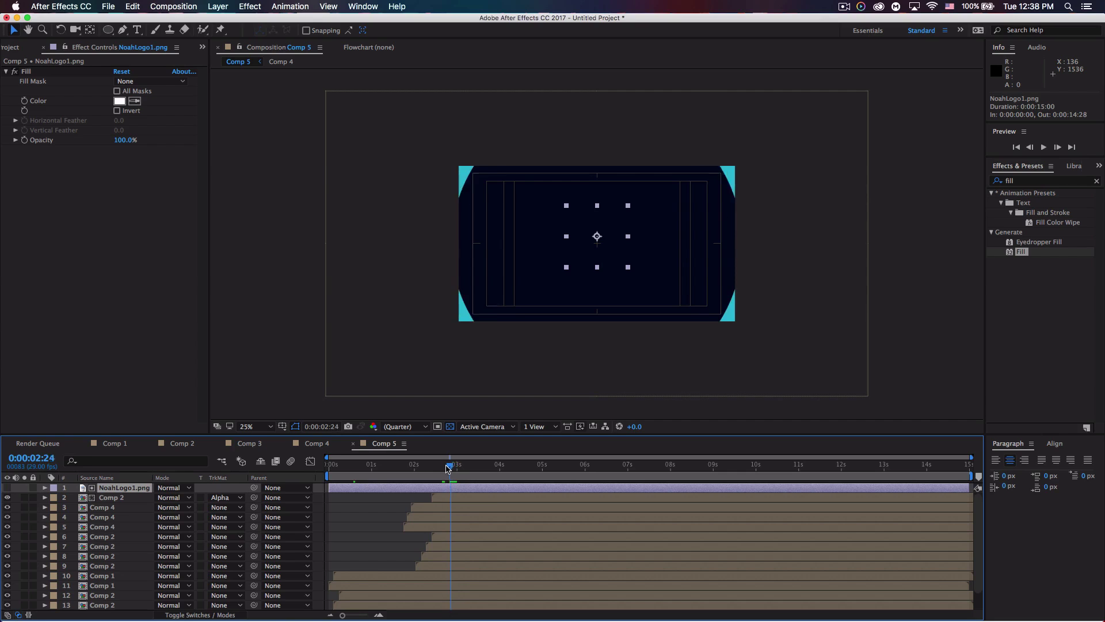
click(223, 502)
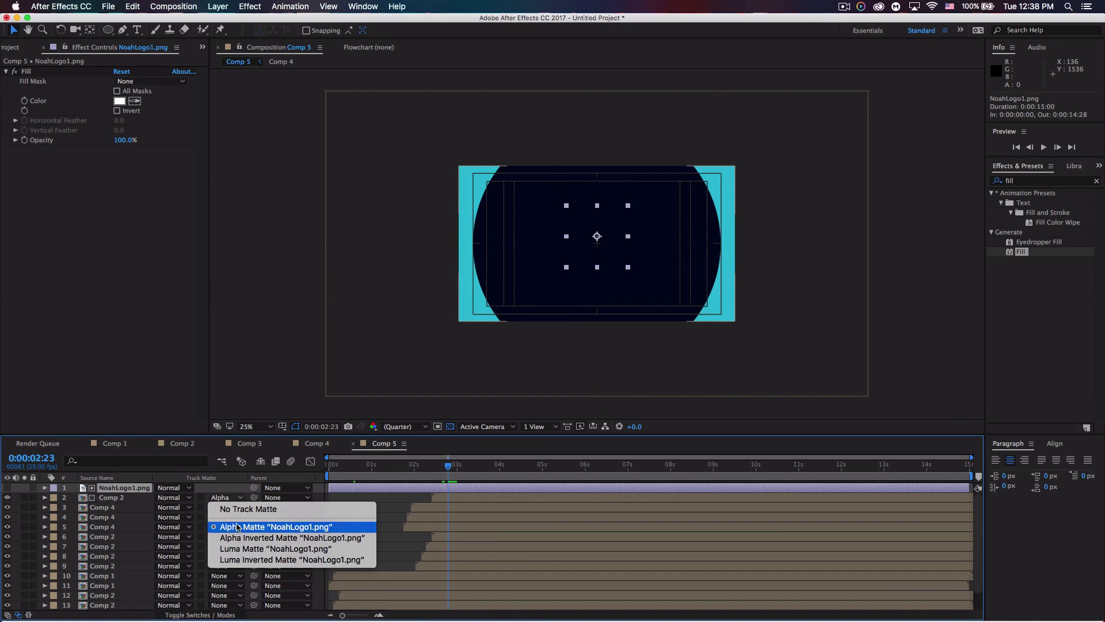
click(241, 537)
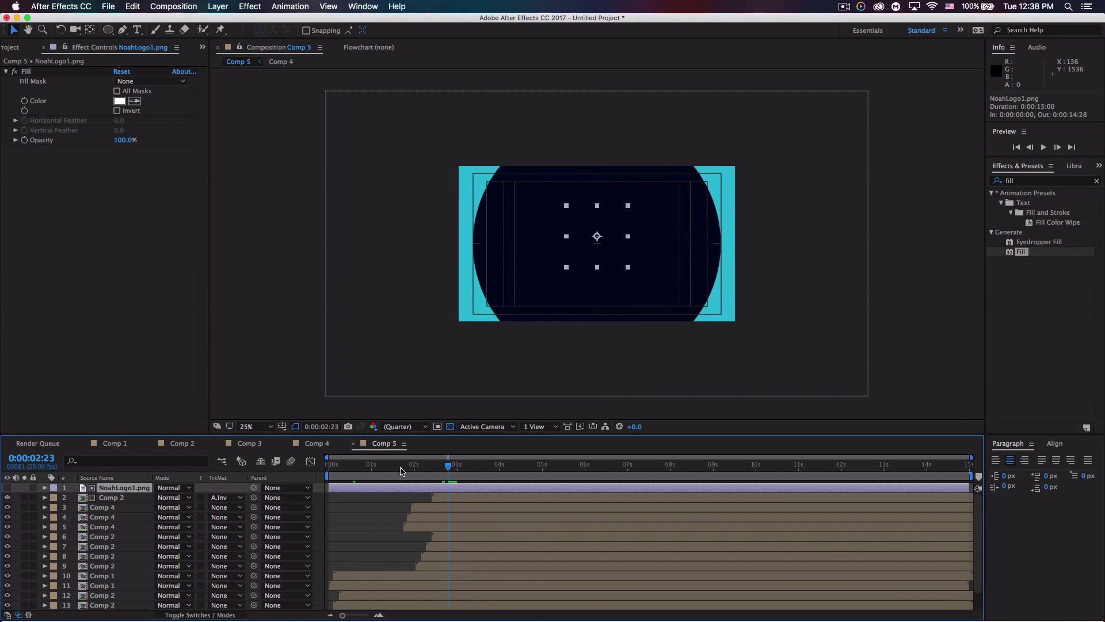
key(super+z)
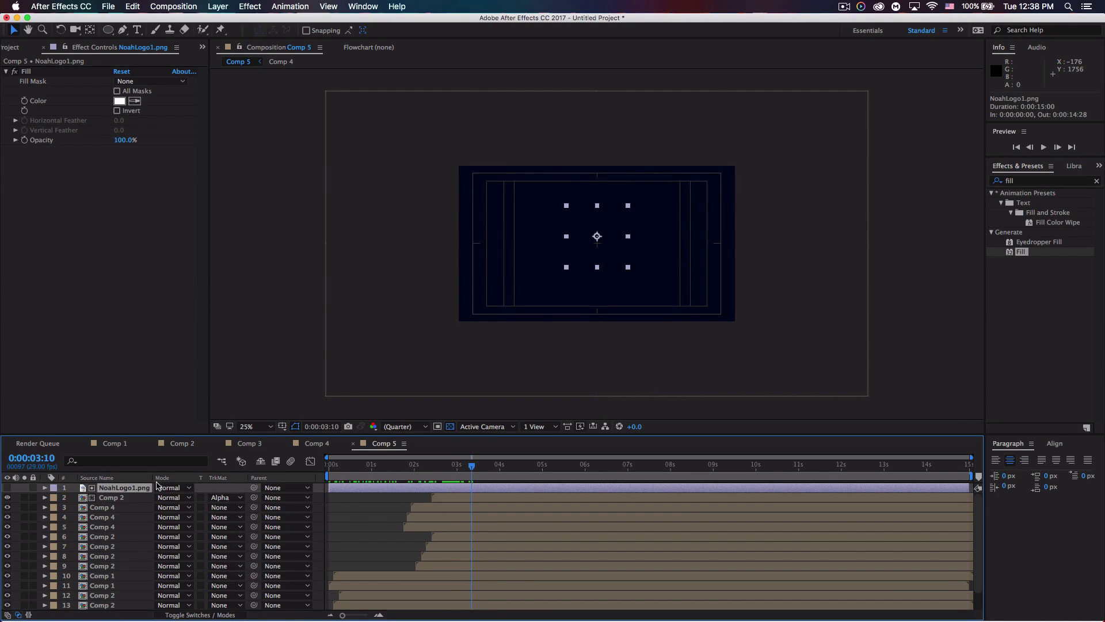
Step: Move NoahLogo1.png below the top Comp 2 layer, set its track matte to Alpha Matte, and scrub back to 0:00:00:13
click(10, 488)
click(223, 499)
click(123, 495)
drag(122, 489, 118, 502)
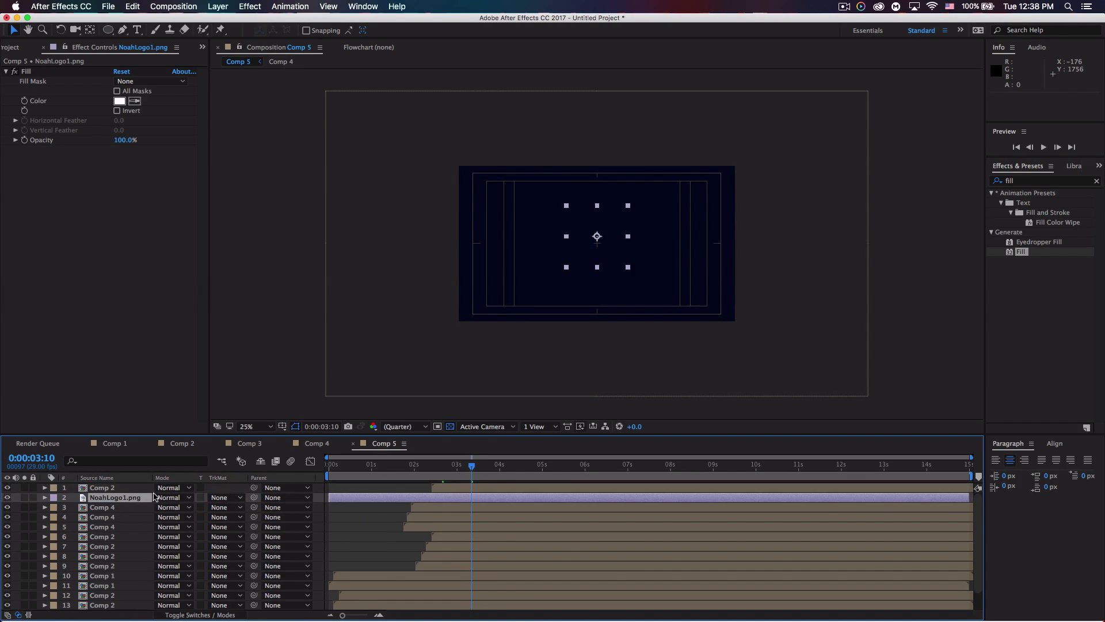
click(227, 499)
click(248, 526)
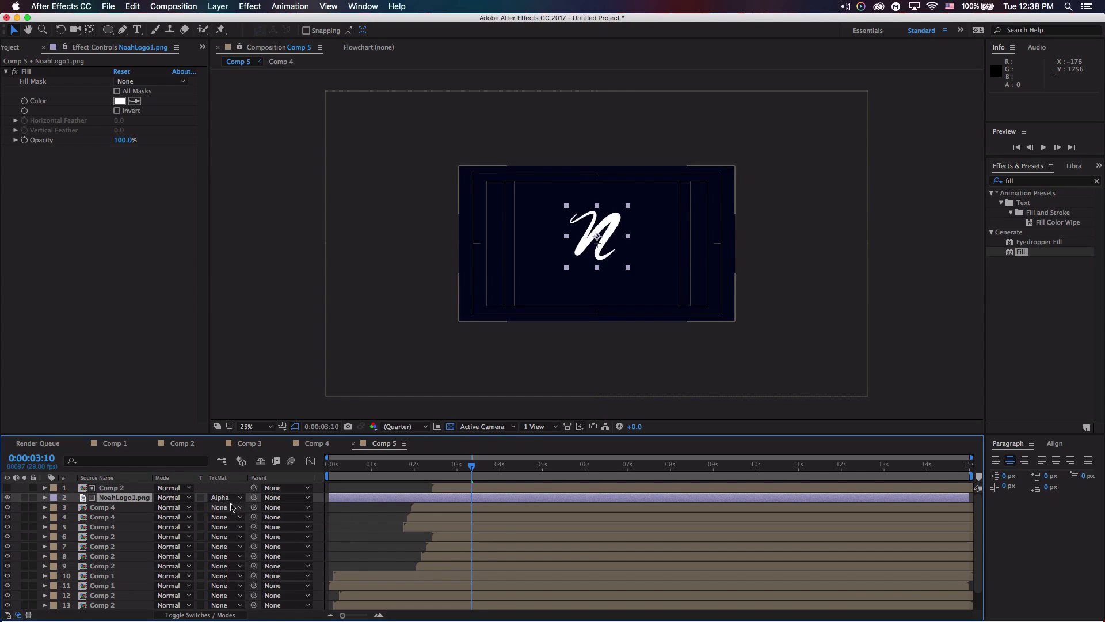
drag(473, 469, 348, 470)
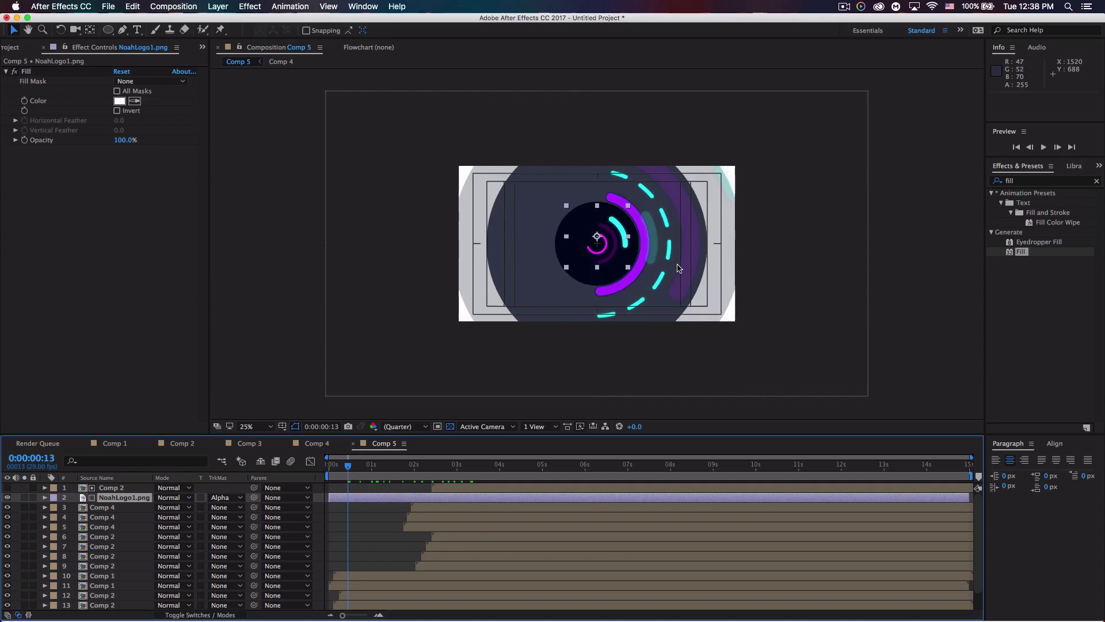
Step: Preview Comp 5 from the start to examine how the logo is revealed through the circle matte
key(period)
key(Home)
key(space)
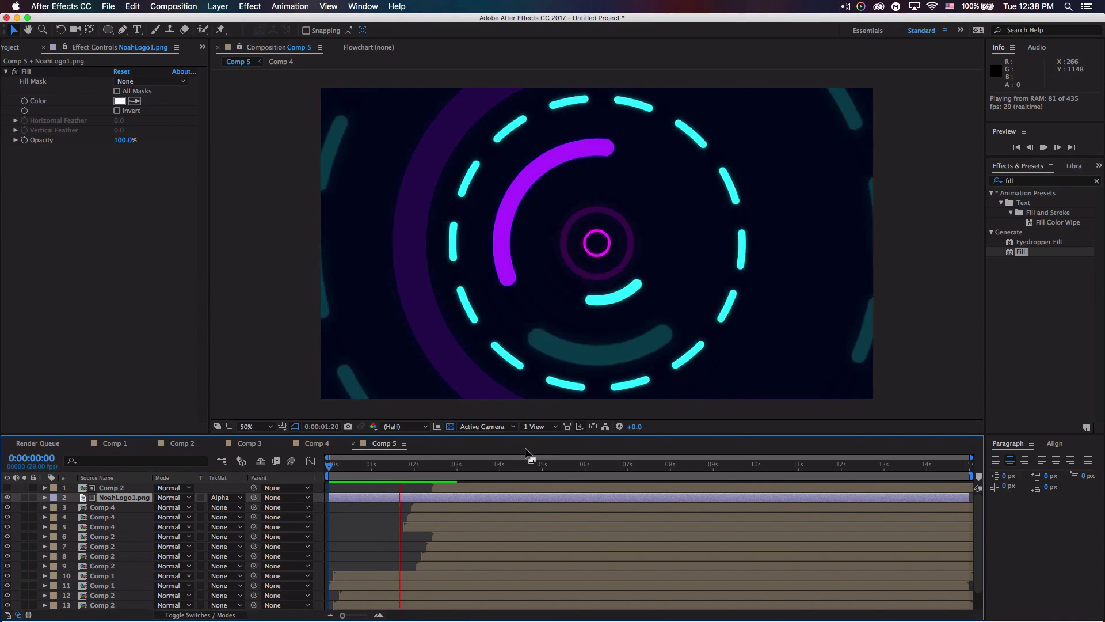
key(space)
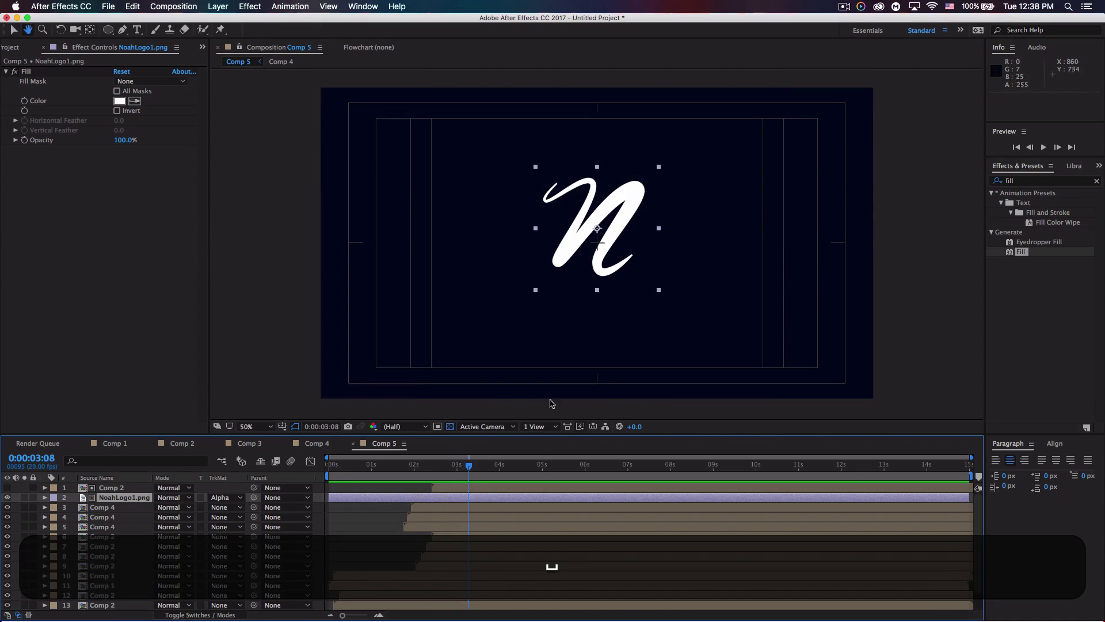
Step: Add Comp 3 as the top layer of Comp 5 and shift it to start shortly after 3 seconds
mouse_move(469, 465)
mouse_down()
mouse_move(416, 465)
mouse_move(475, 472)
mouse_up()
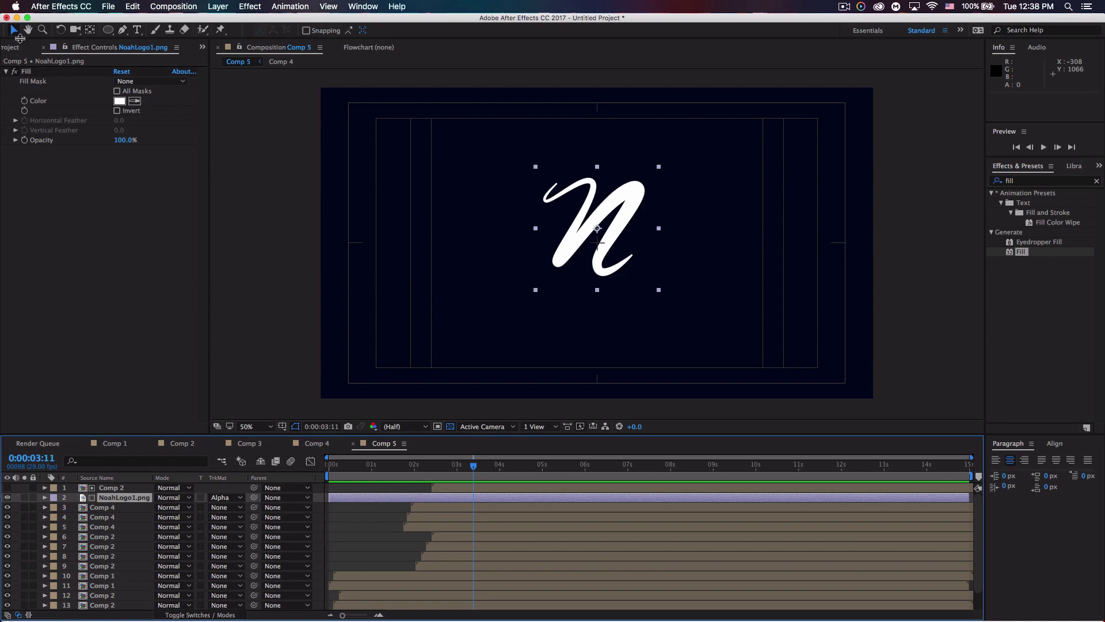
click(16, 47)
drag(42, 176, 289, 483)
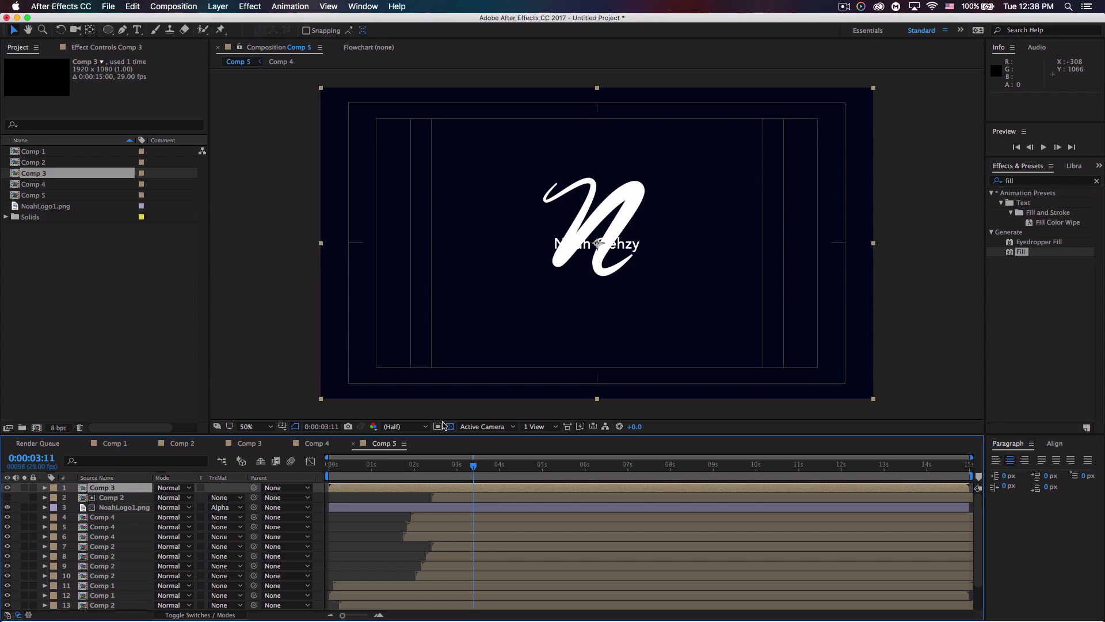
drag(414, 492, 555, 491)
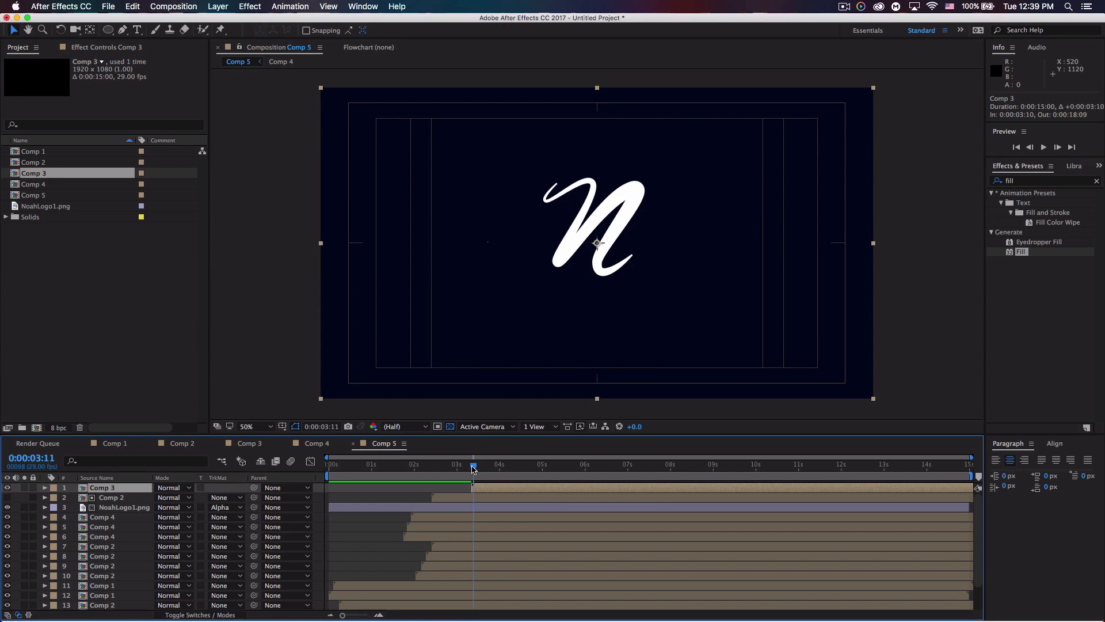
Step: Move the Comp 3 text layer straight down below the logo to position 960, 718
drag(453, 470, 531, 473)
drag(644, 253, 645, 307)
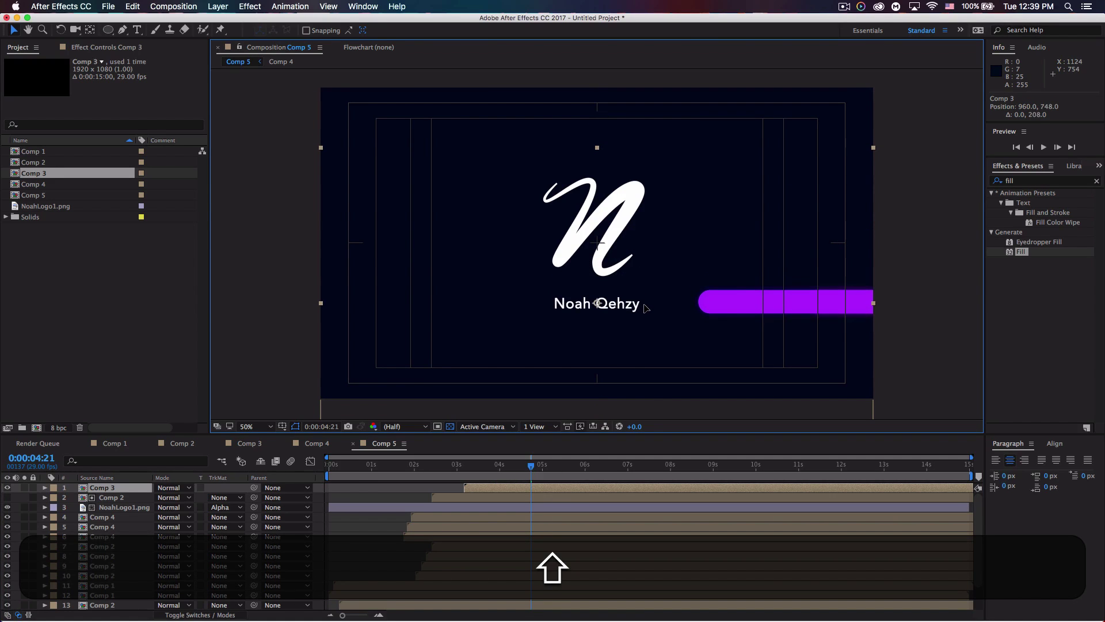
drag(530, 464, 520, 464)
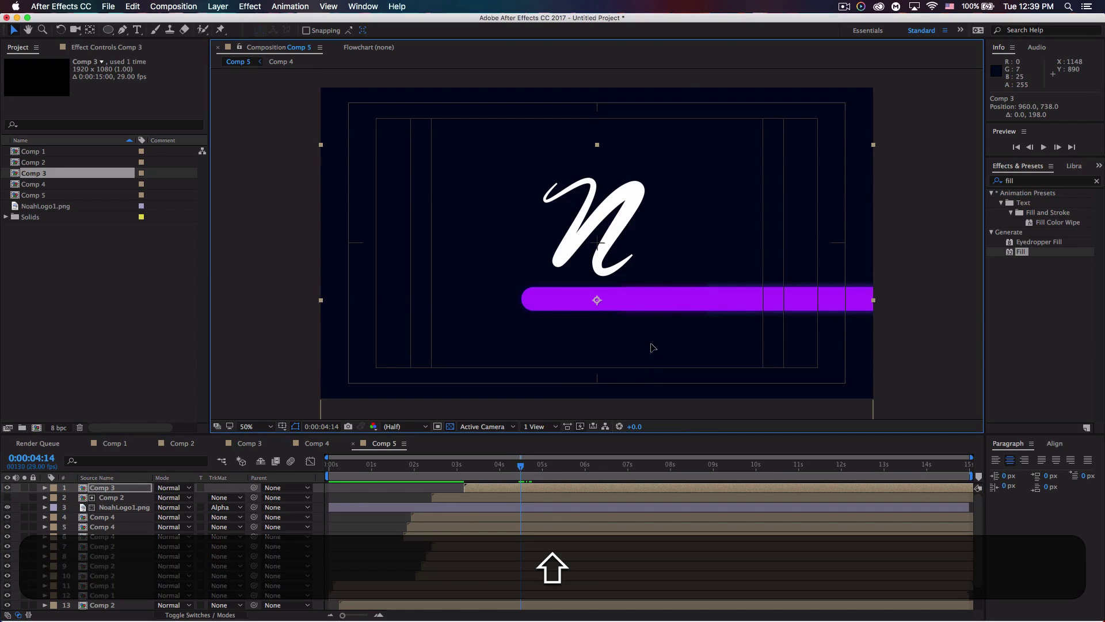
key(shift+Up)
key(shift+Up)
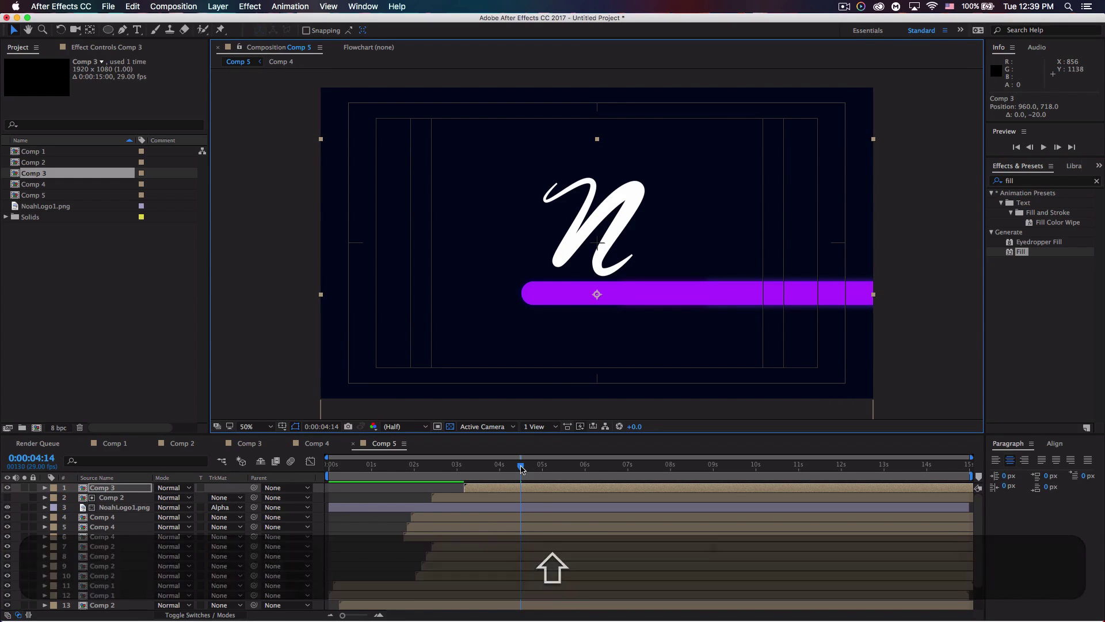
Step: Preview Comp 5 from the start and end its work area at 0:00:07:00
drag(520, 466, 456, 473)
key(space)
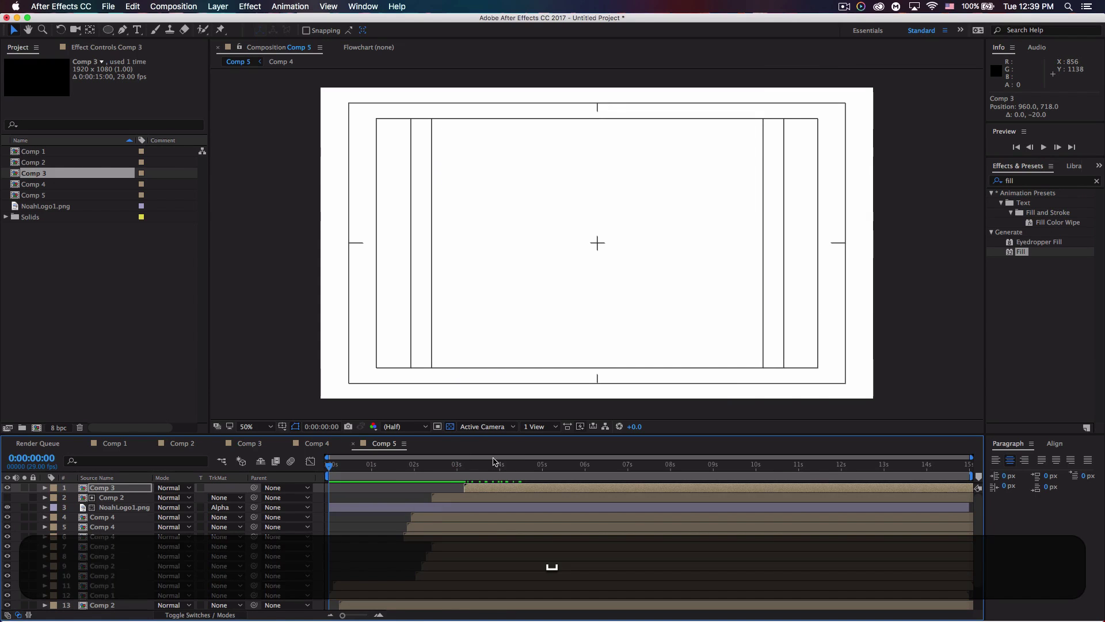
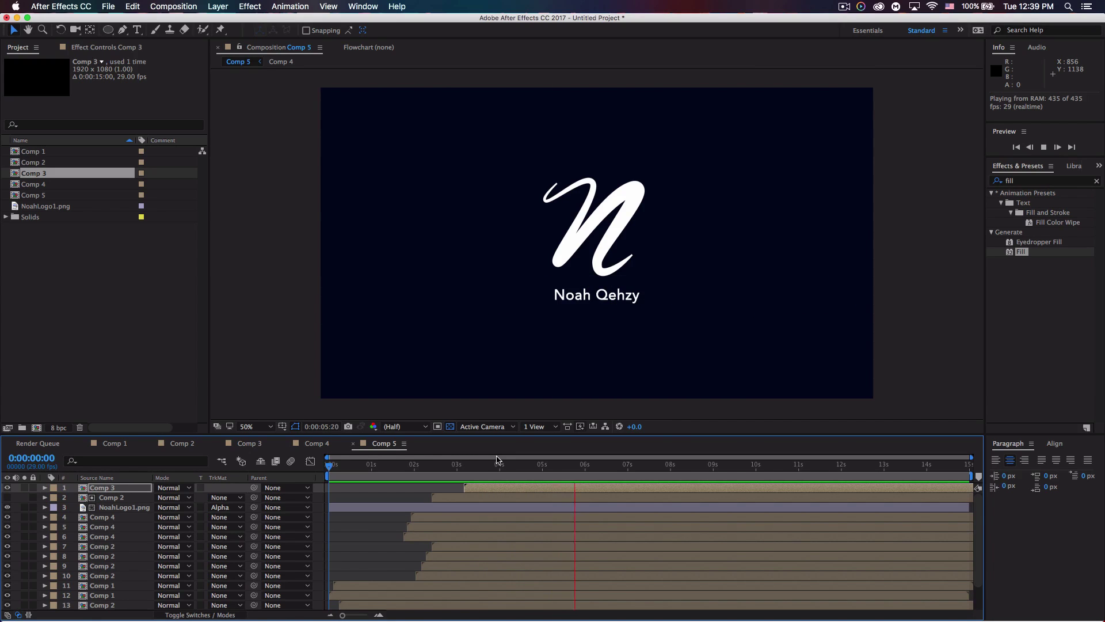
key(space)
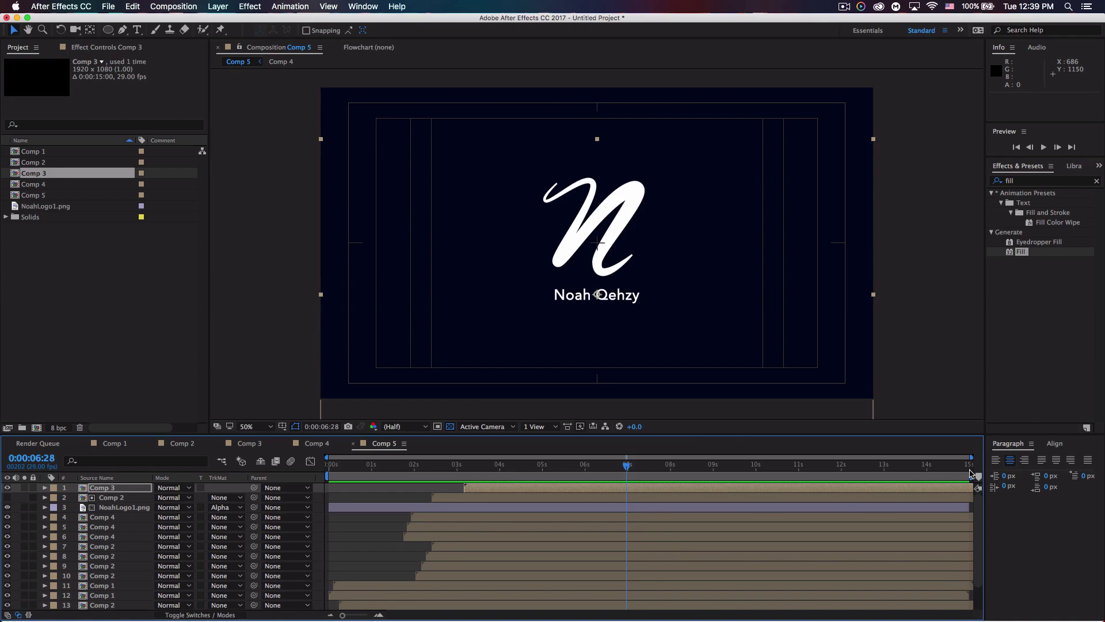
drag(969, 476, 637, 476)
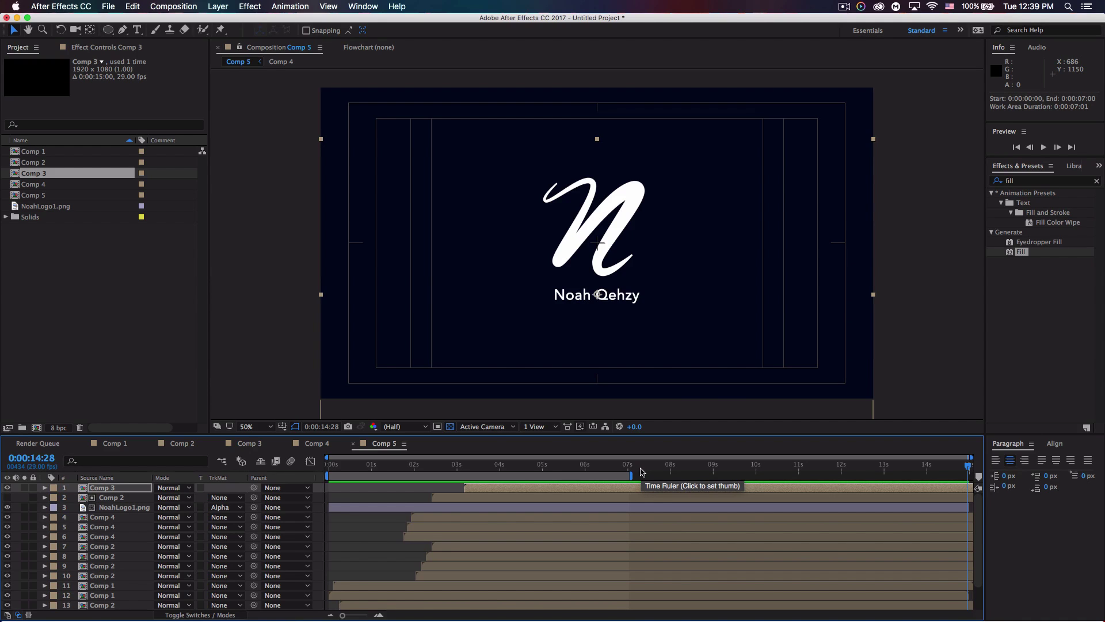
Step: Create another 1920 x 1080 composition at 29 fps, 0:00:15:00 long, and place Comp 5 in it
click(168, 7)
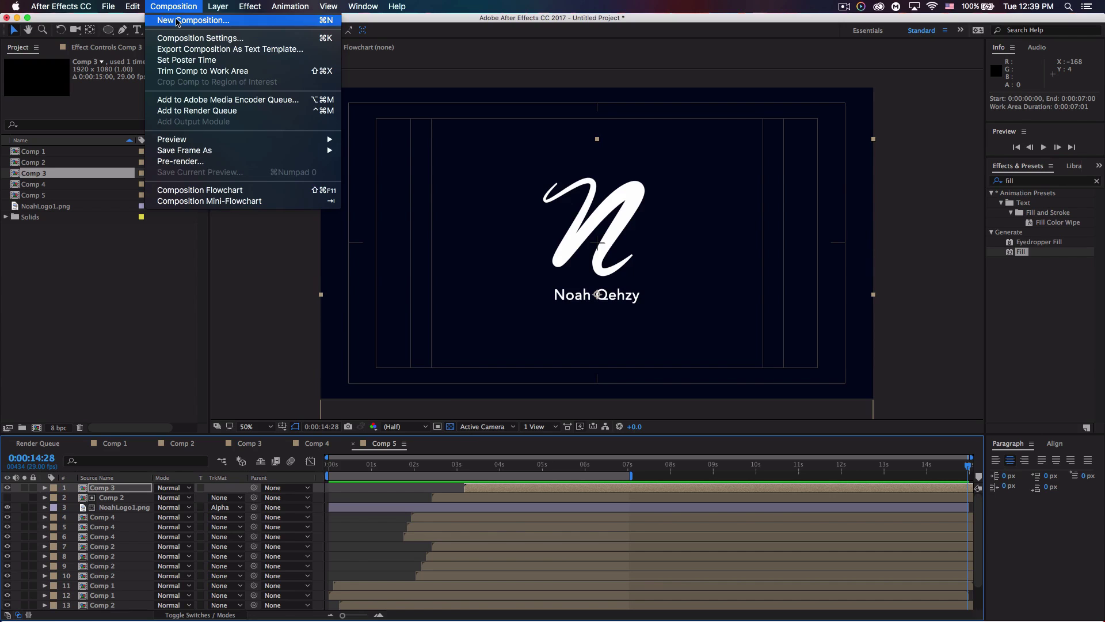
click(177, 21)
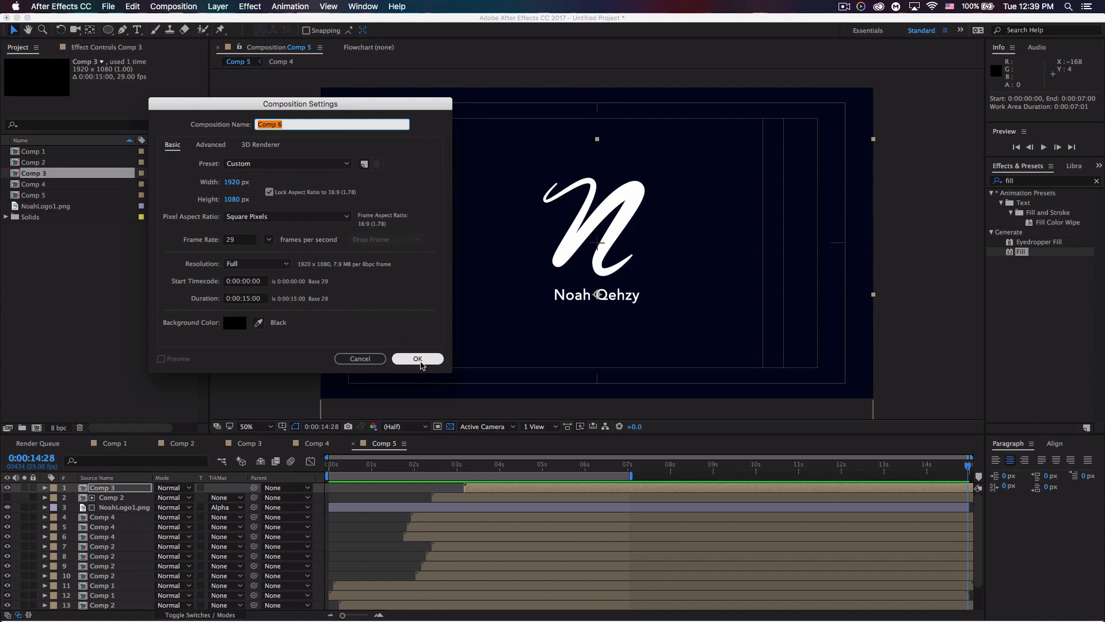
click(417, 358)
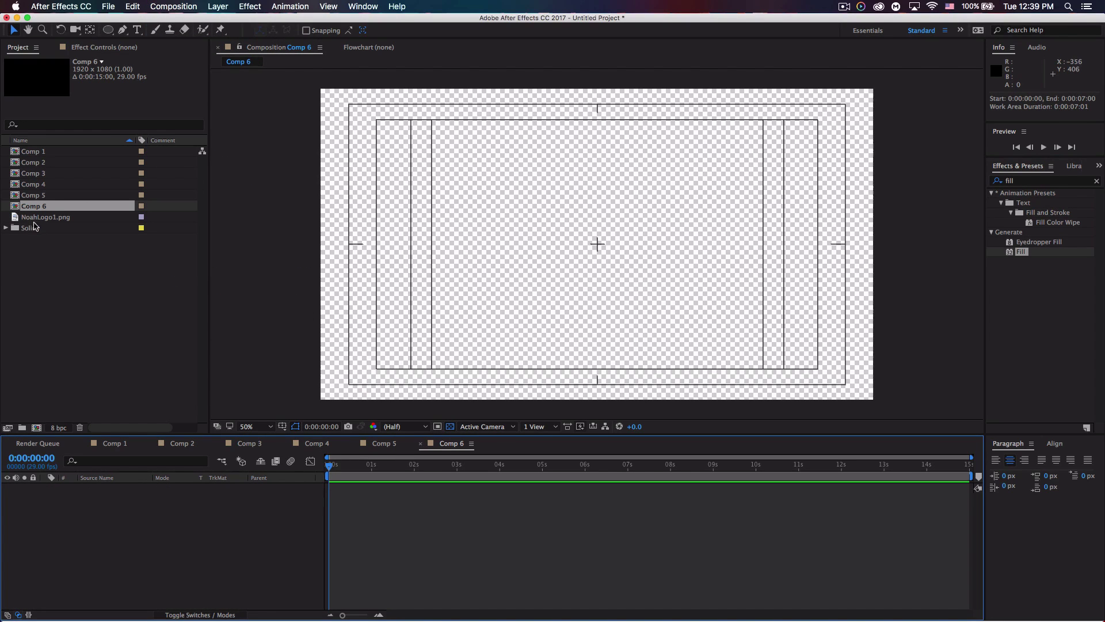
drag(41, 198, 134, 502)
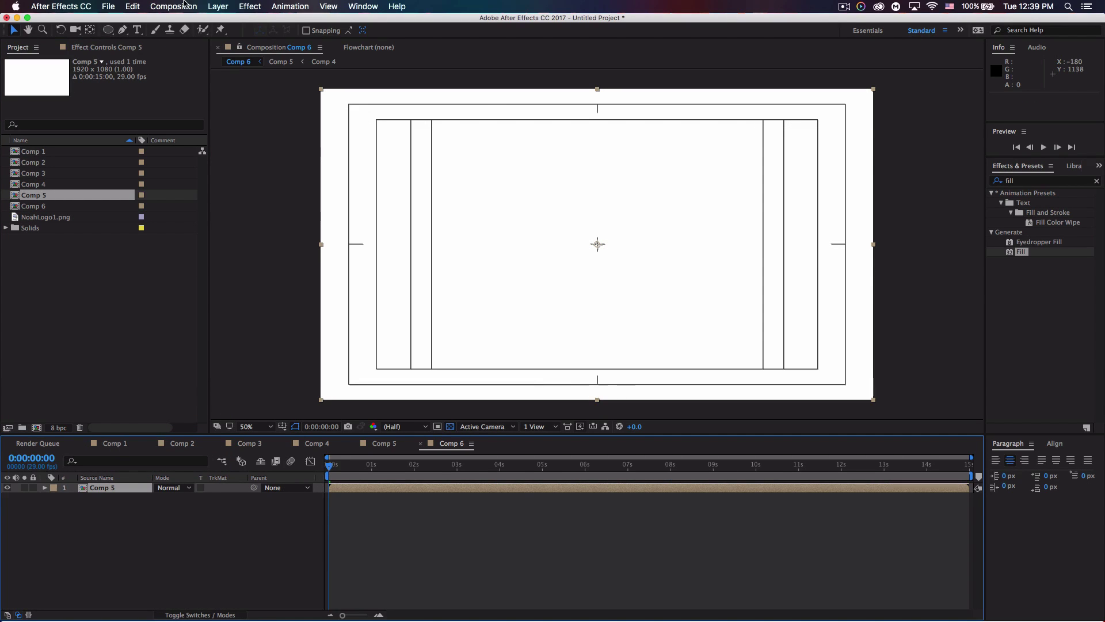
Step: Add an adjustment layer above Comp 5 and apply the CC HexTile effect to it
click(225, 6)
mouse_move(323, 20)
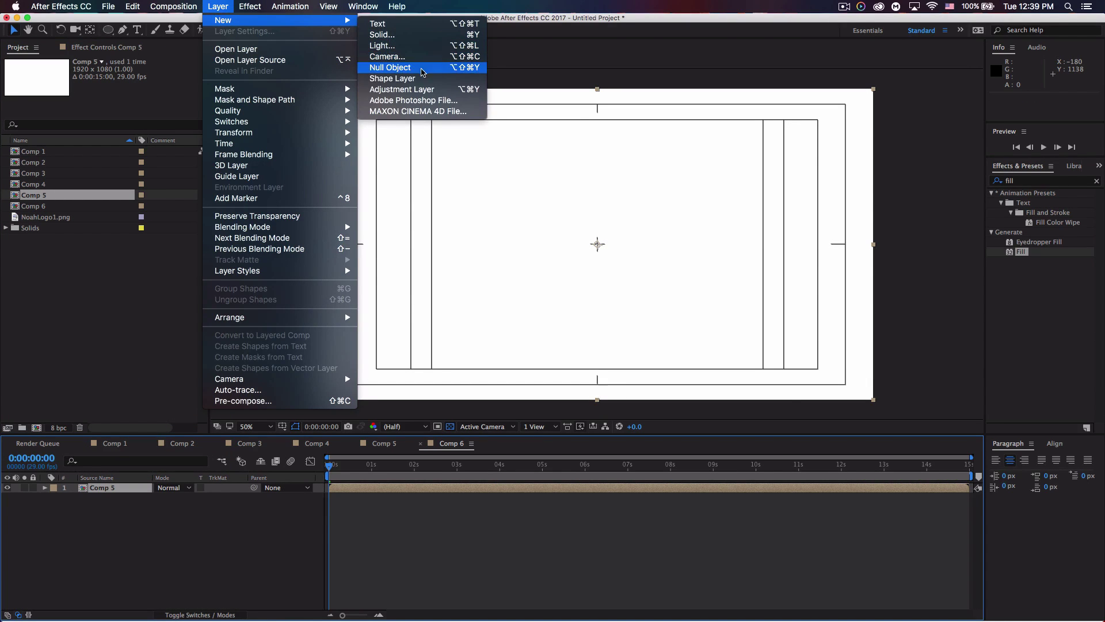
click(418, 92)
drag(330, 470, 353, 468)
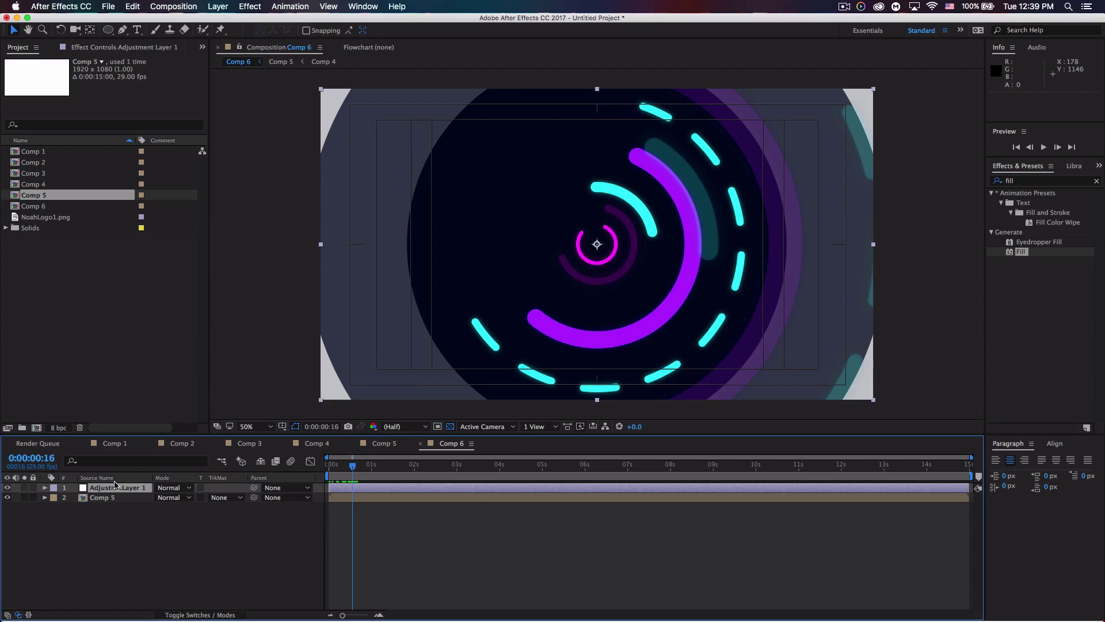
click(1025, 181)
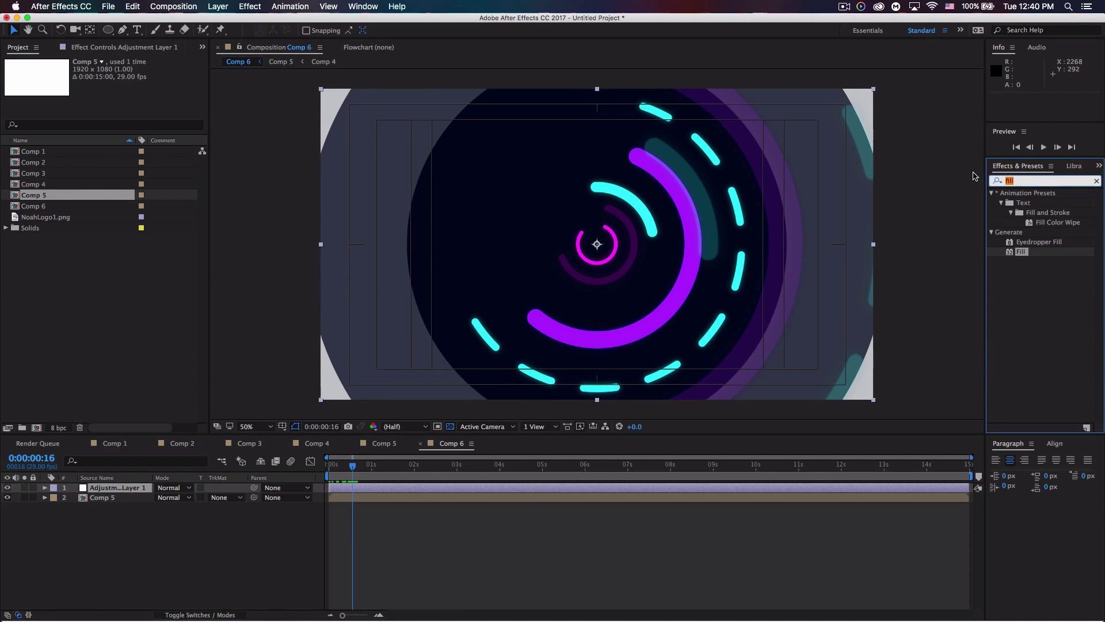
text(hex)
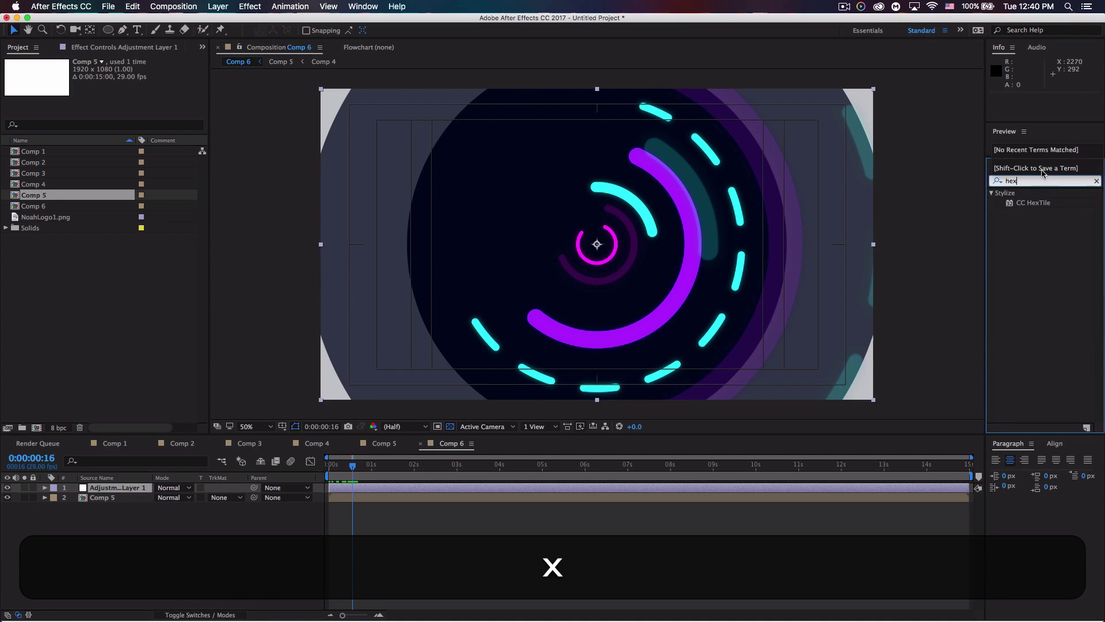
drag(1033, 203, 130, 492)
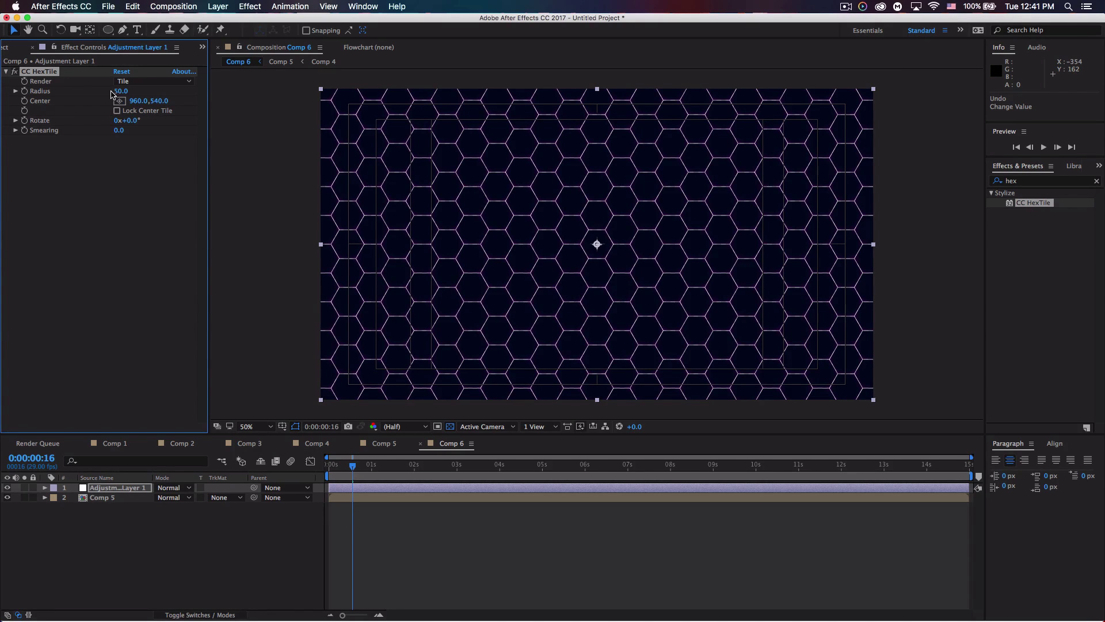
Step: Set the CC HexTile Radius to 352 and Smearing to 28 on the adjustment layer
drag(117, 91, 285, 84)
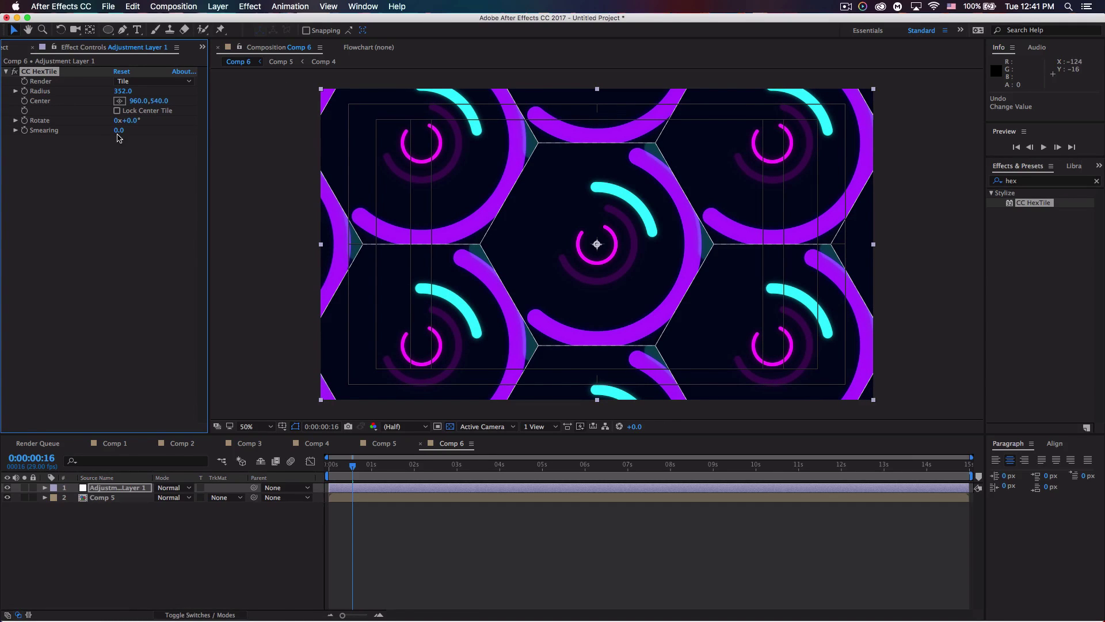
drag(120, 134, 305, 119)
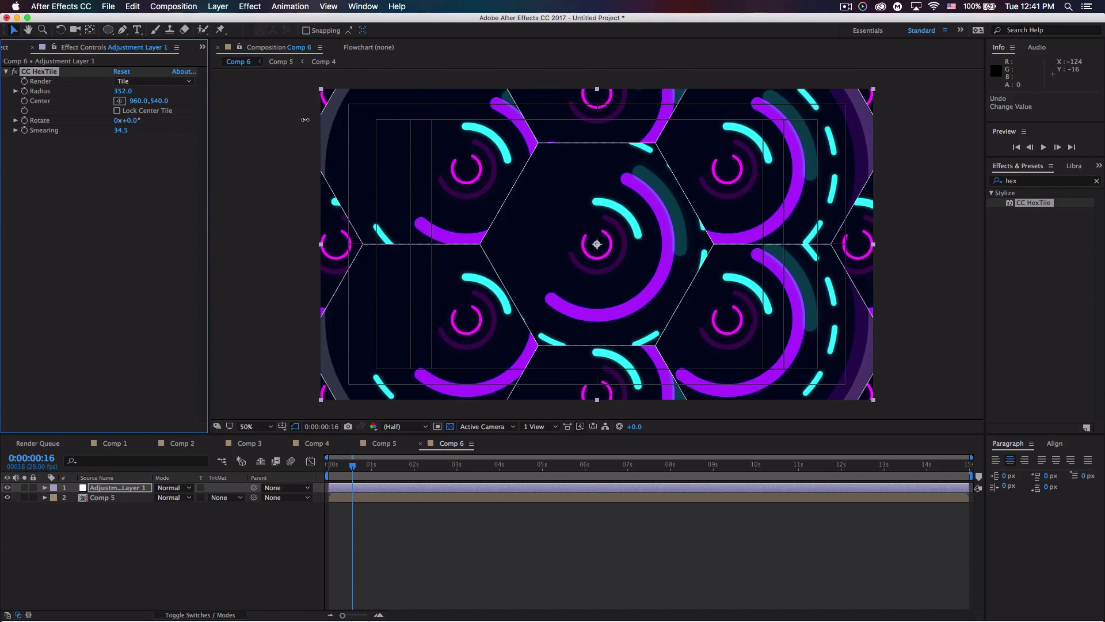
mouse_move(357, 118)
mouse_down()
mouse_move(495, 134)
mouse_move(283, 137)
mouse_up()
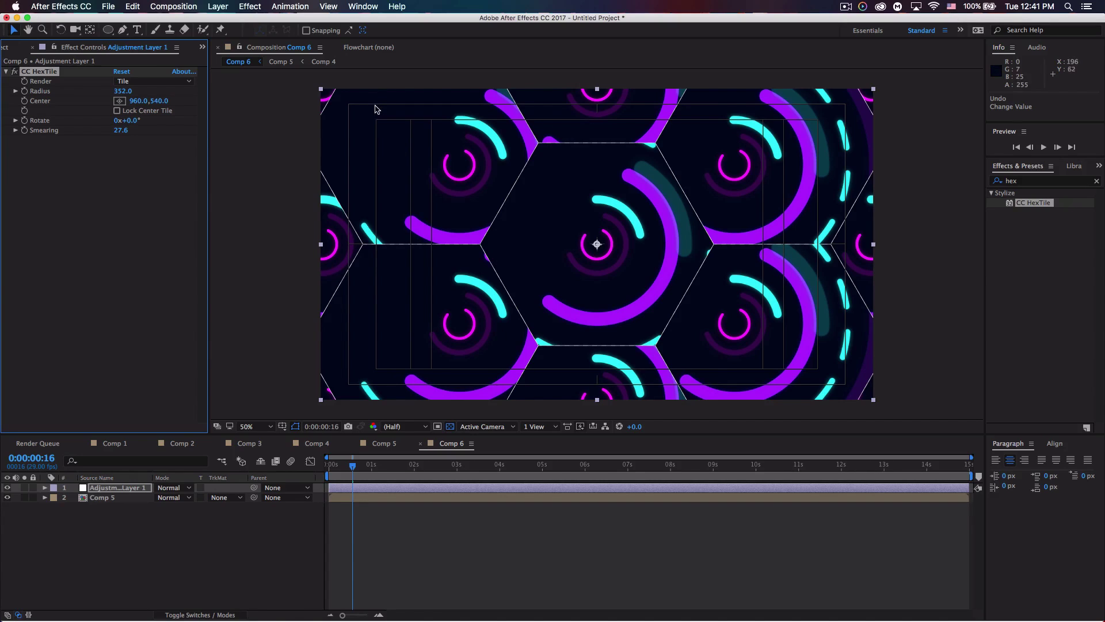
drag(138, 129, 204, 129)
drag(121, 130, 58, 137)
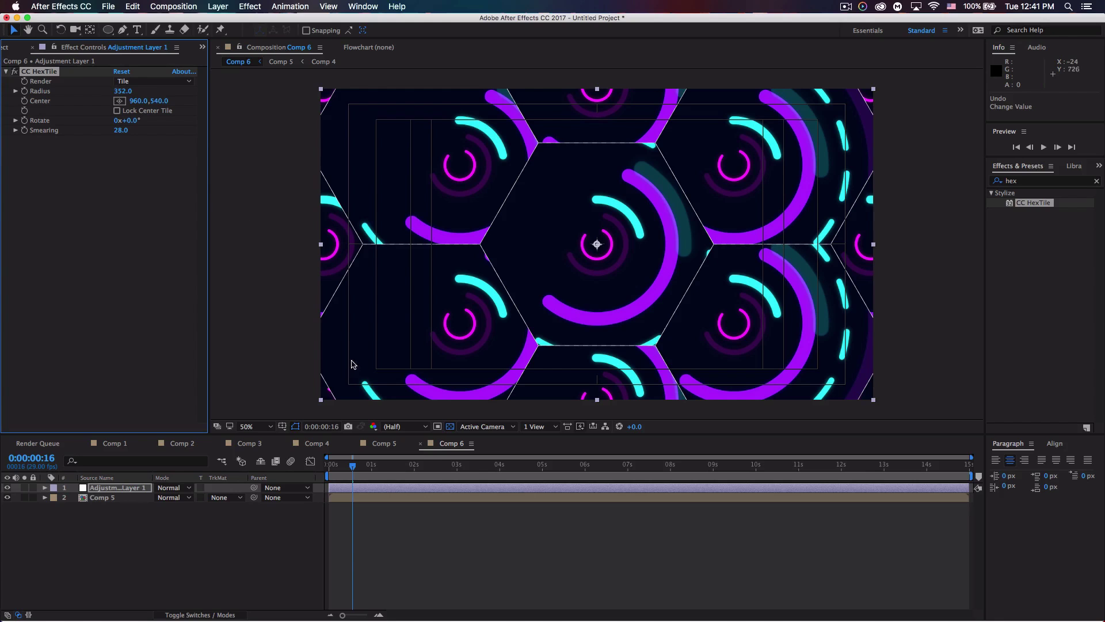
Step: Preview Comp 6 from the start to examine the hexagon-tiled intro
drag(352, 466, 329, 465)
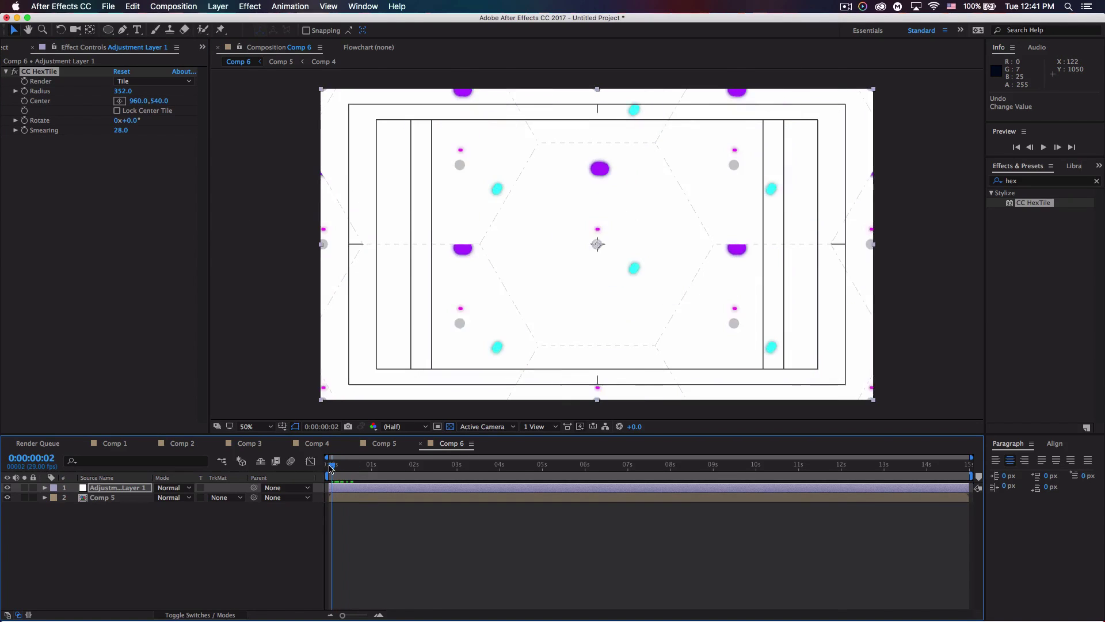
key(space)
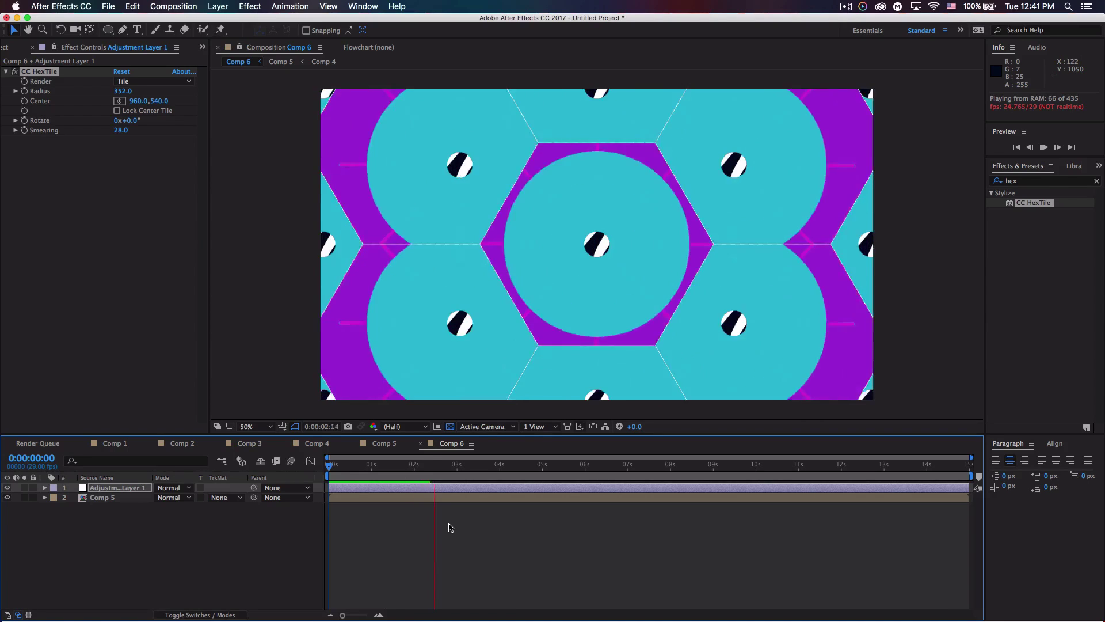
key(space)
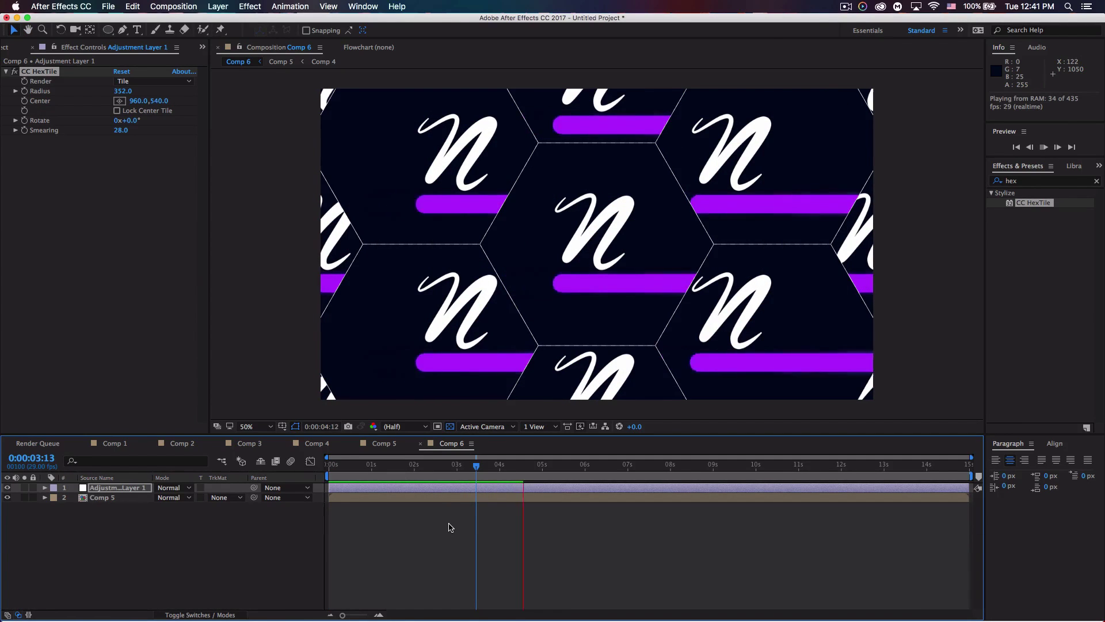
key(space)
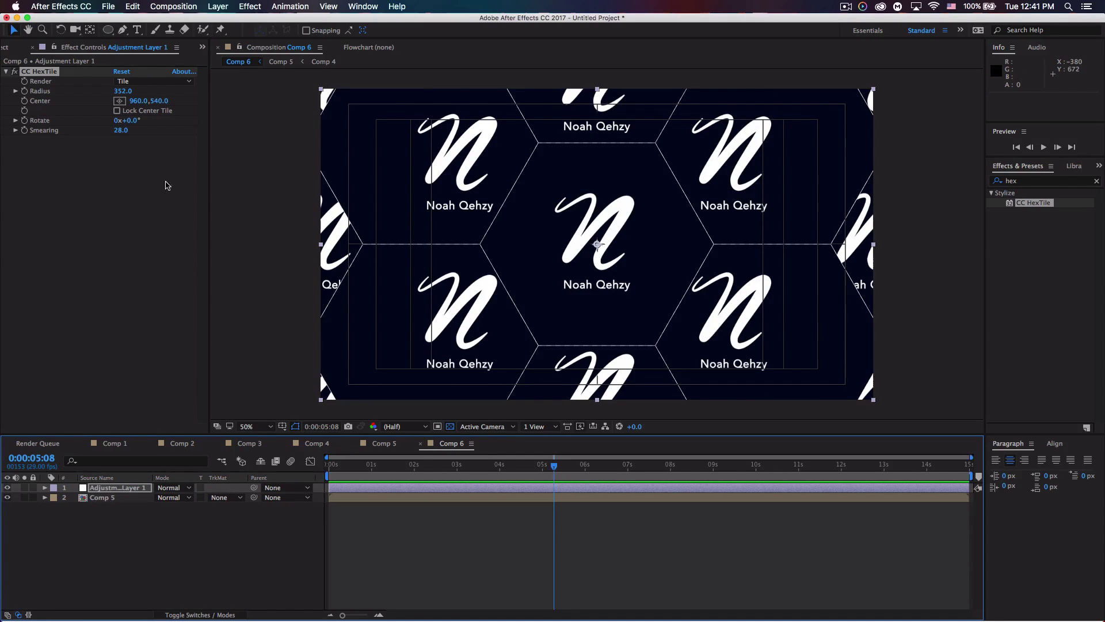
Step: Create a 1920 x 1080, 29 fps, 15-second composition named Final and place Comp 6 in it
click(176, 5)
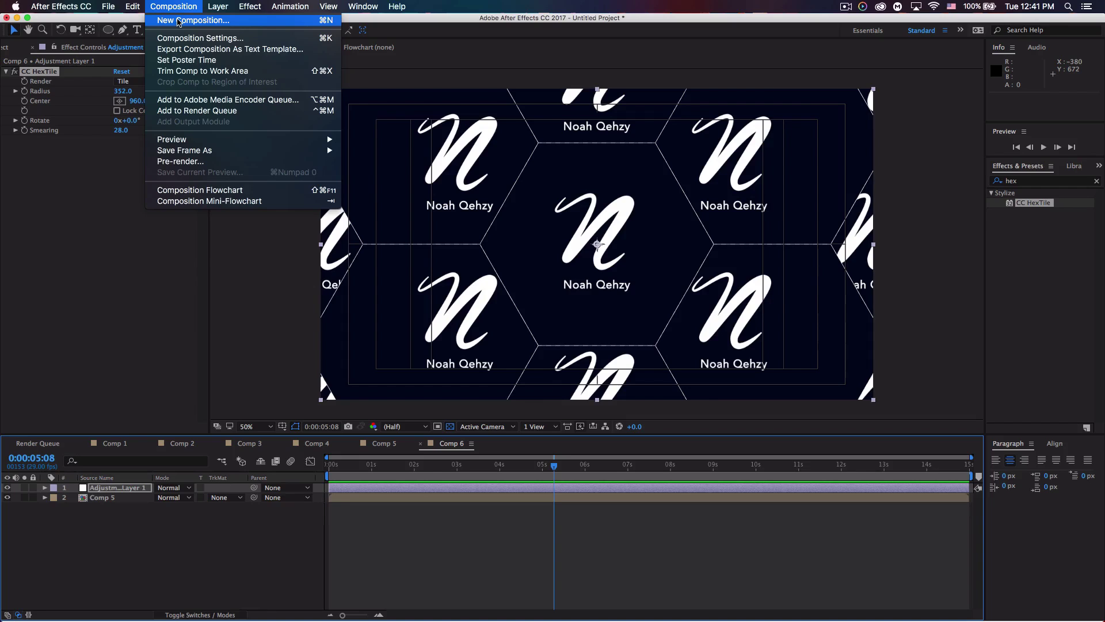
click(503, 232)
click(176, 6)
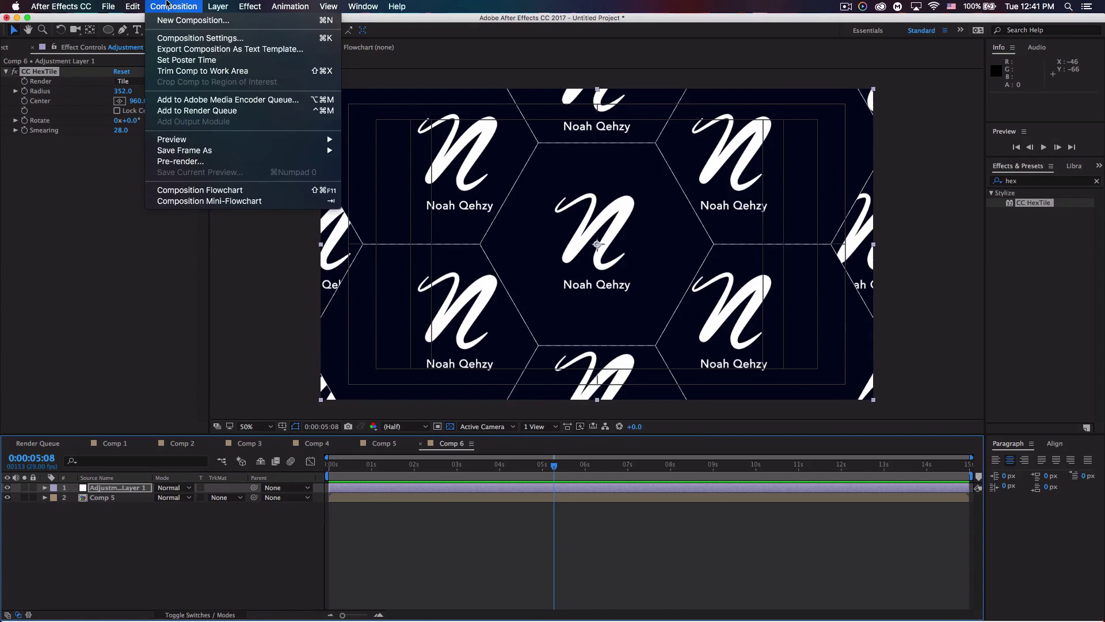
click(183, 22)
click(420, 359)
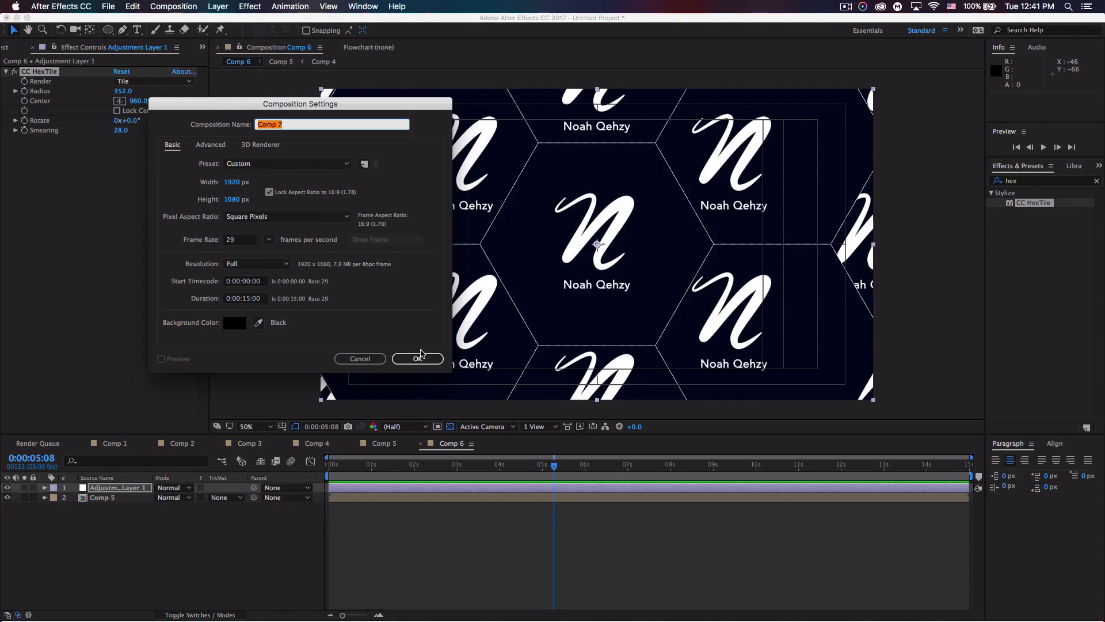
text(Fi)
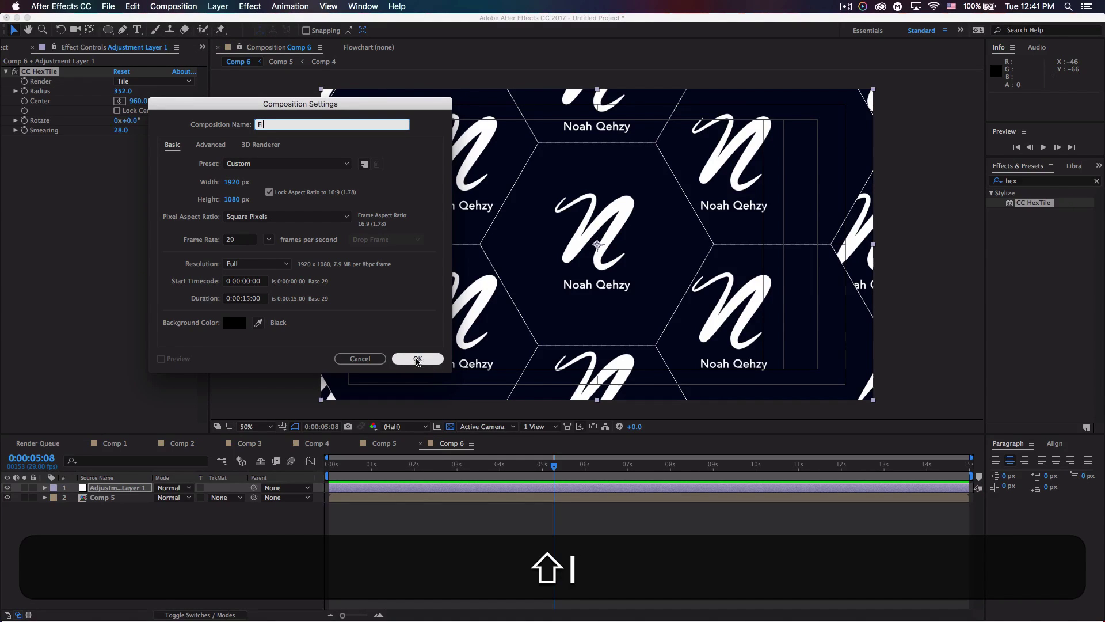
text(nal)
key(Return)
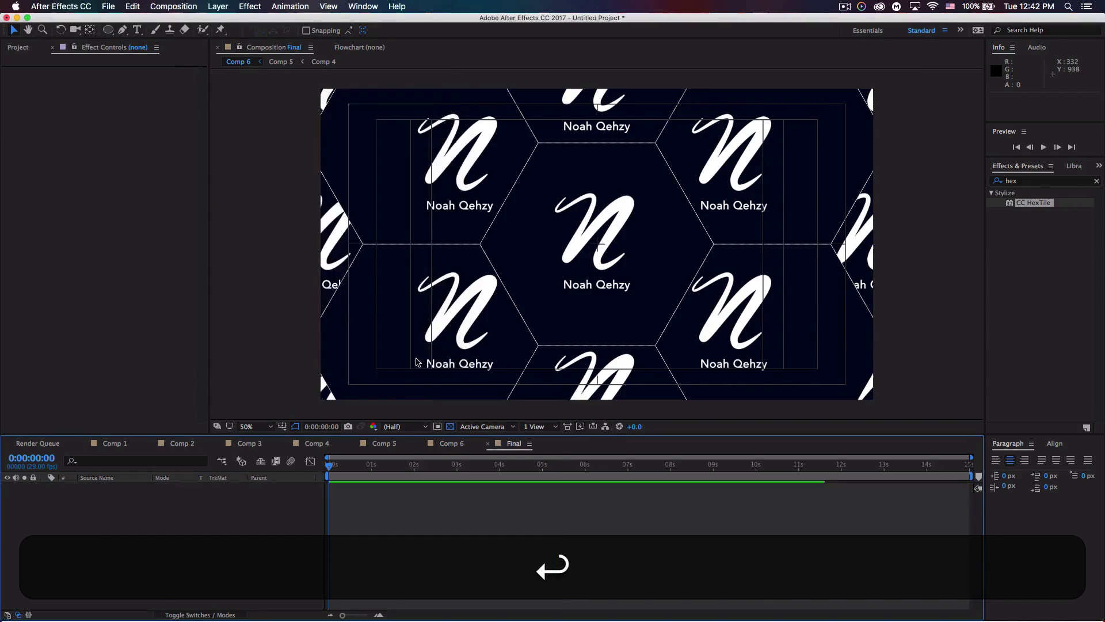
click(28, 50)
drag(45, 207, 112, 488)
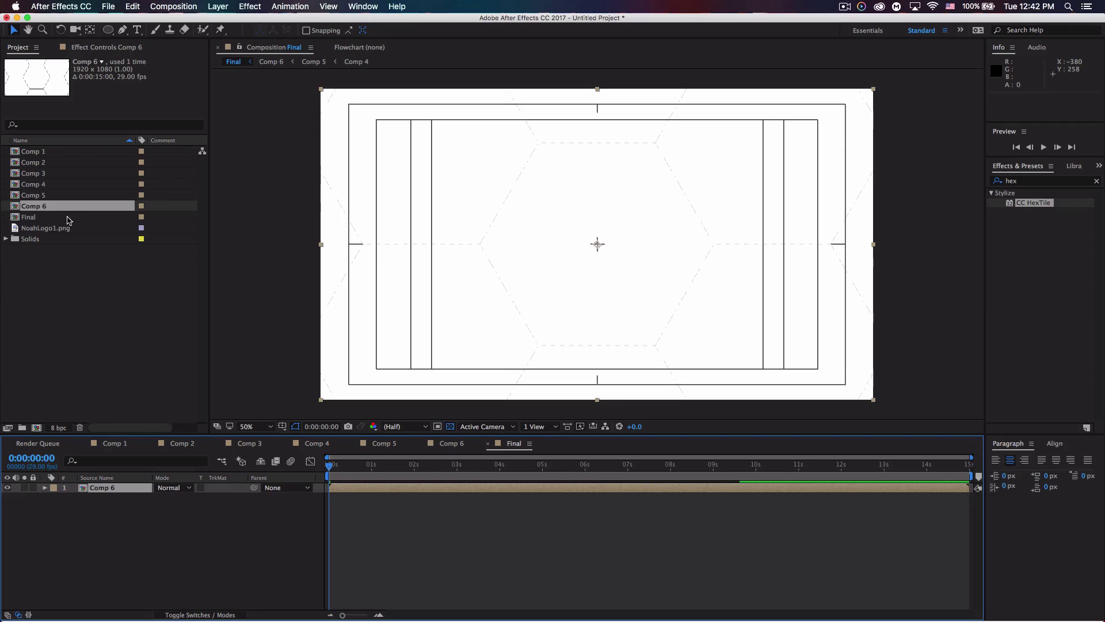
Step: Place Comp 5 beneath the Comp 6 layer in the Final composition and scrub through the opening second
drag(55, 196, 105, 498)
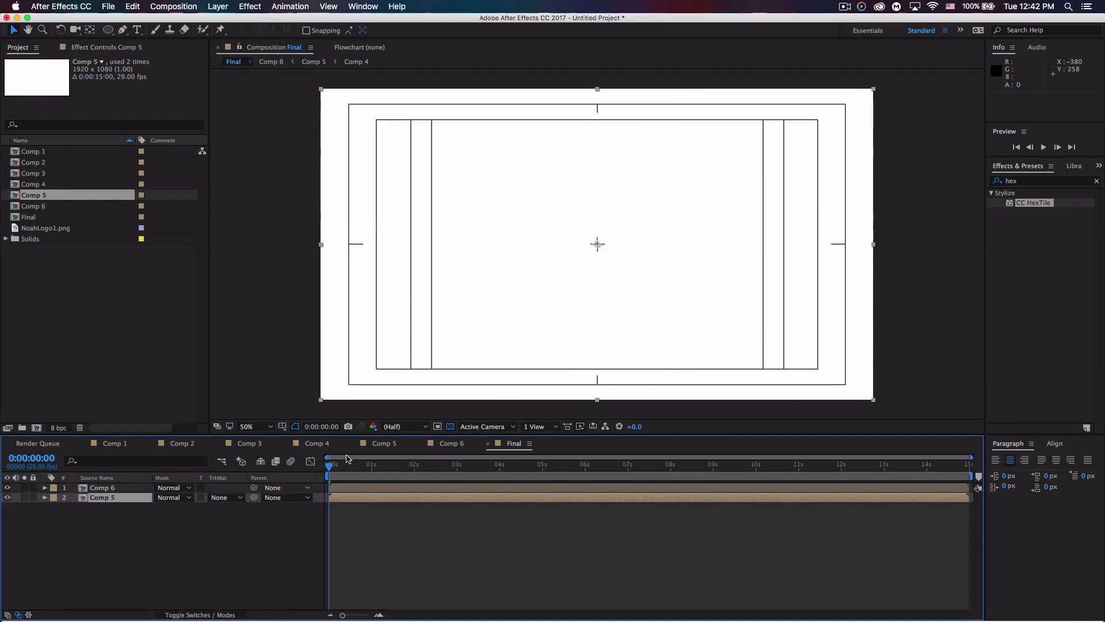
drag(330, 464, 379, 466)
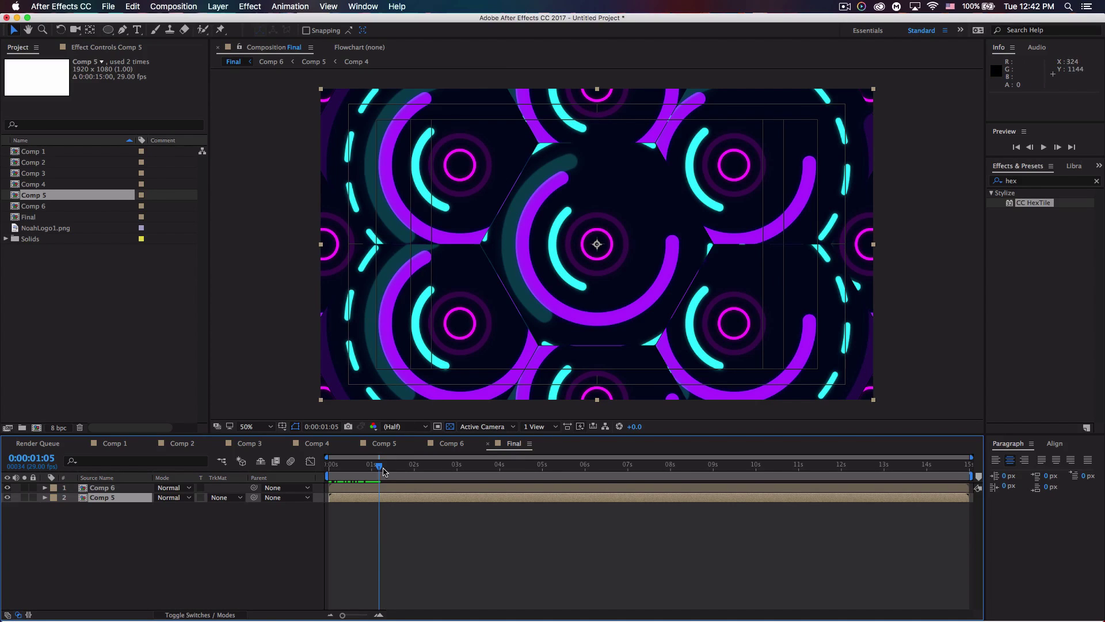
Step: Keyframe Comp 6's Opacity to fade out from 100% at 0:00:02:01 to 0% at 0:00:02:12
drag(378, 466, 434, 461)
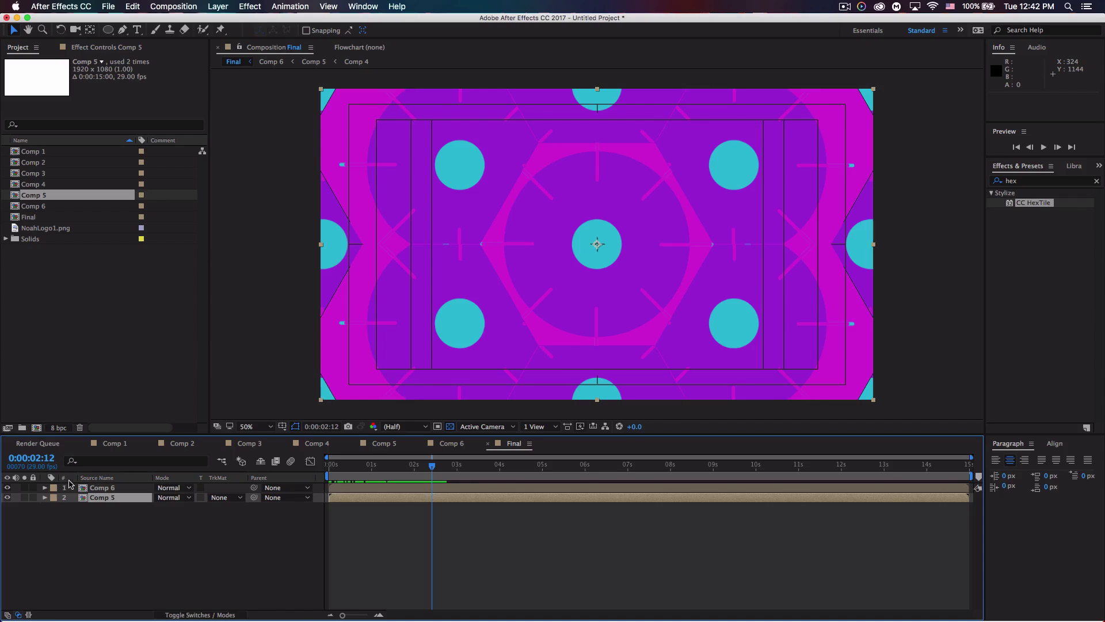
click(46, 487)
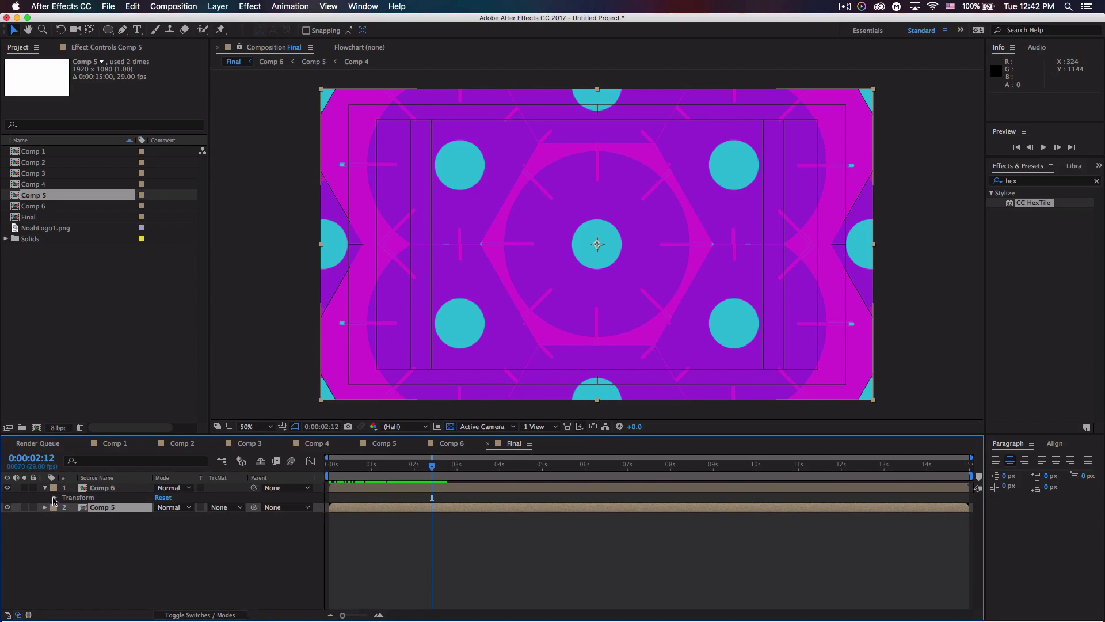
click(55, 498)
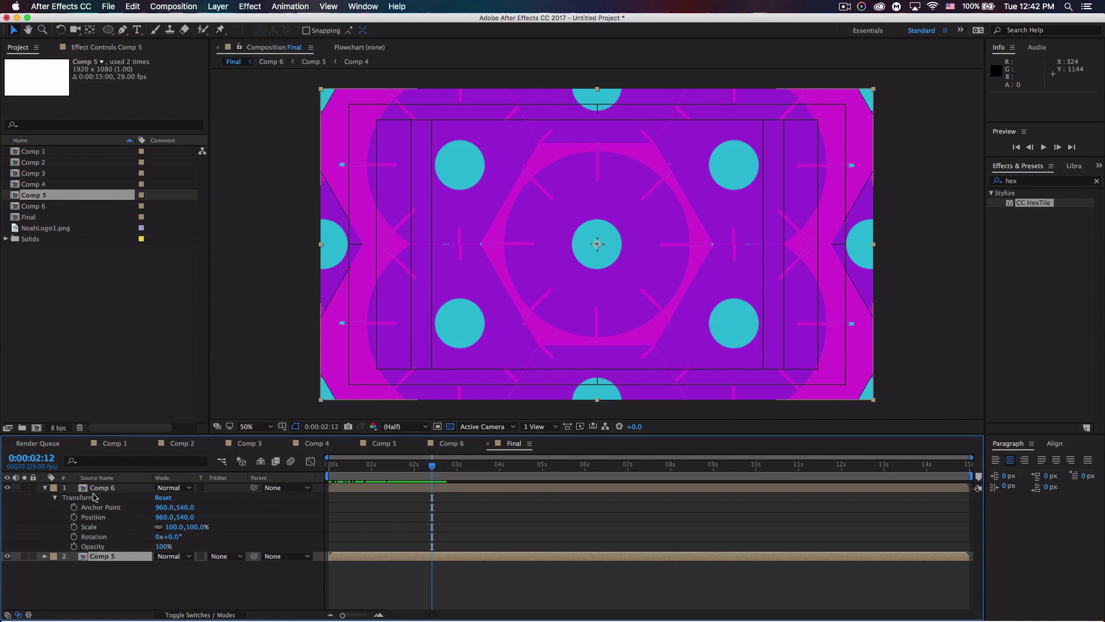
click(73, 546)
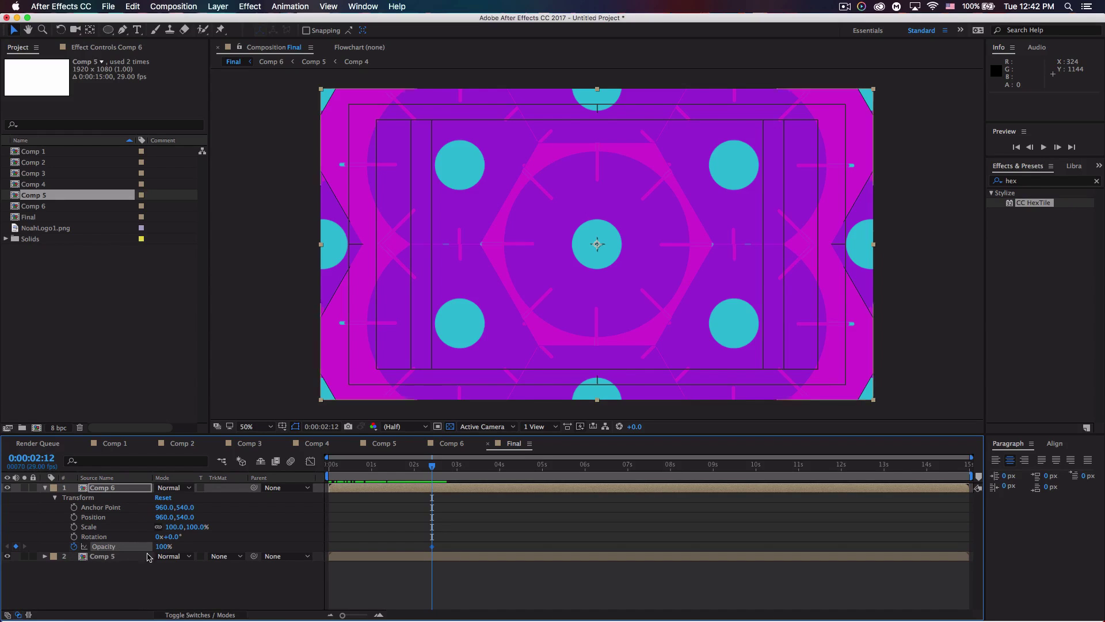
click(162, 547)
text(0)
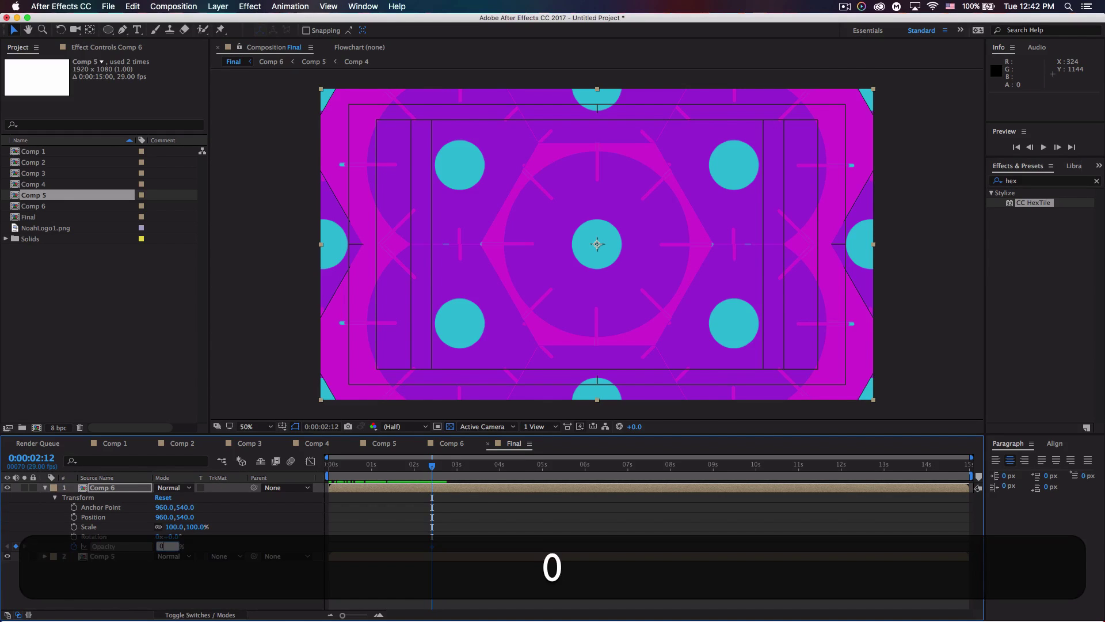
key(Return)
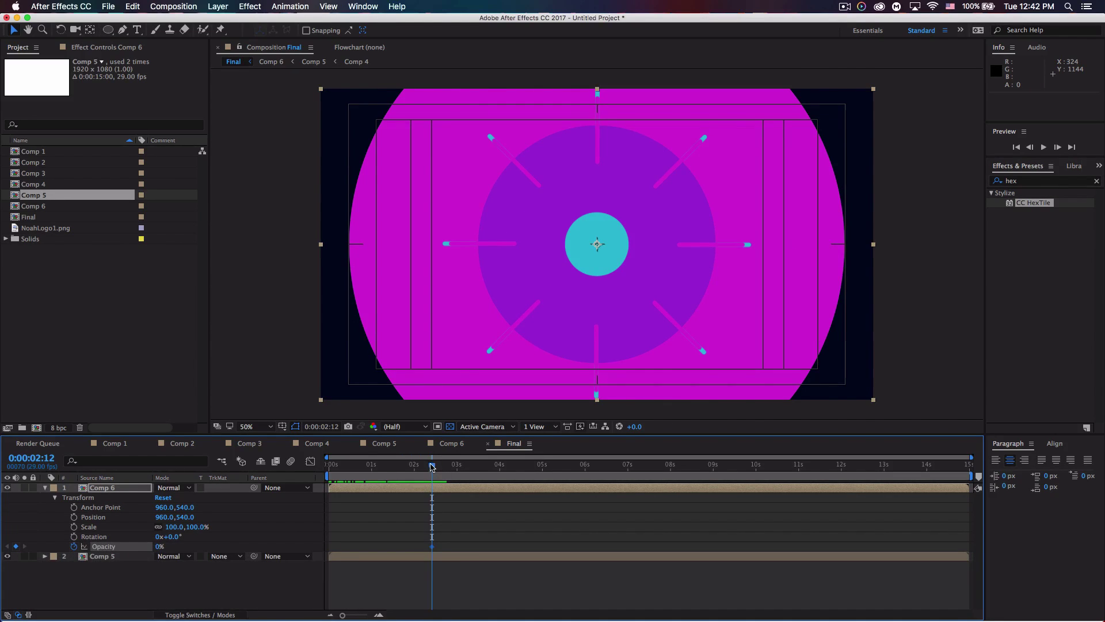
drag(432, 465, 415, 466)
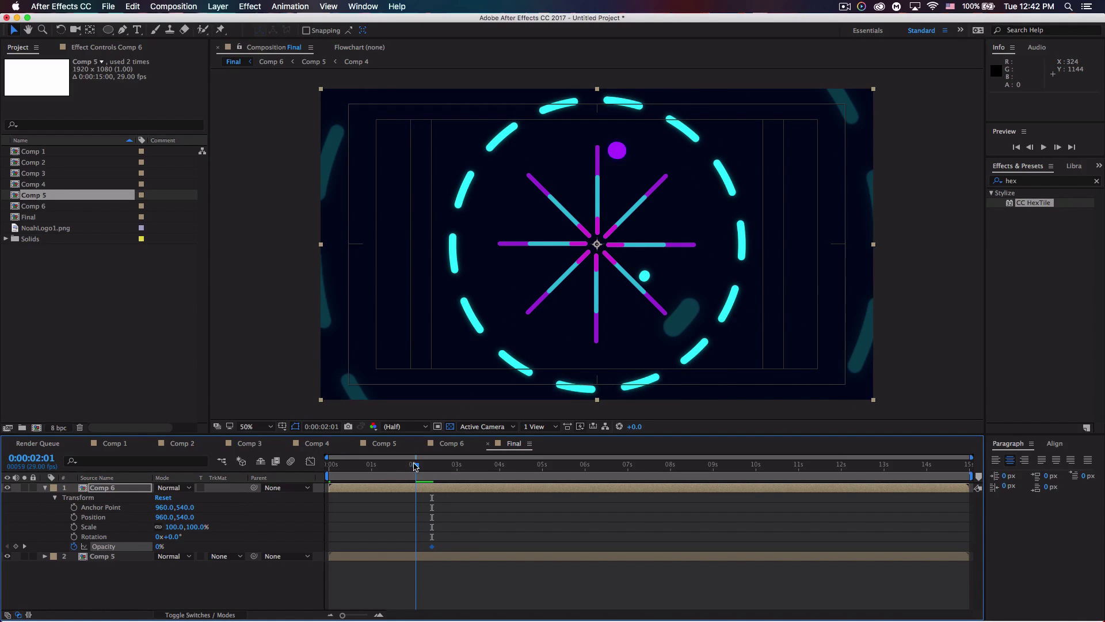
drag(157, 547, 379, 532)
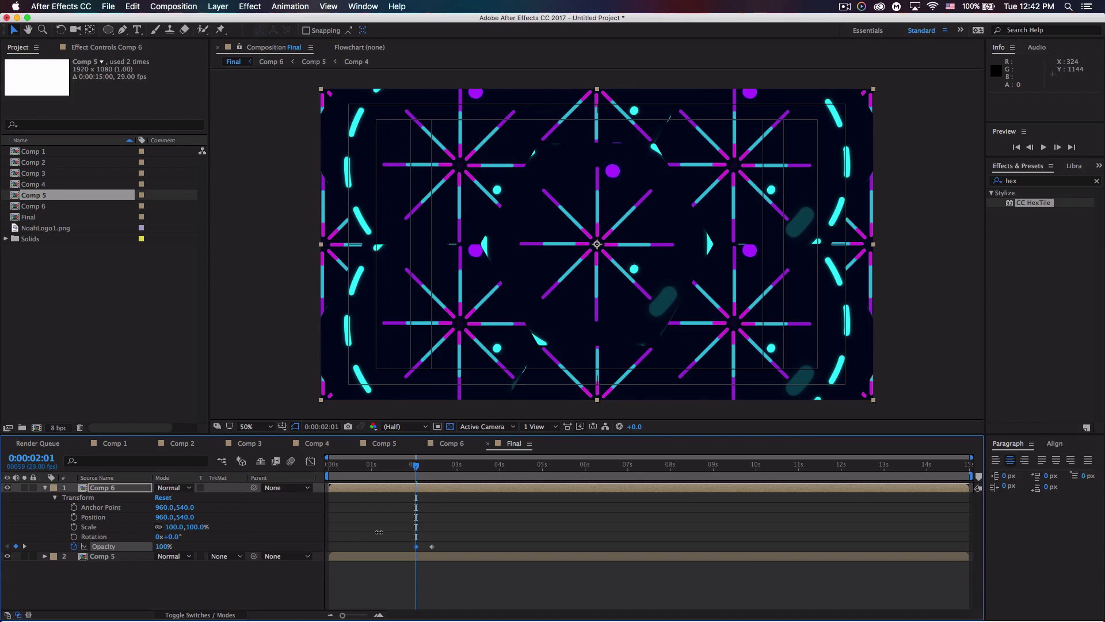
Step: Apply Easy Ease to both Opacity keyframes of the Comp 6 layer
drag(415, 457, 436, 468)
click(456, 528)
drag(461, 516, 411, 552)
right_click(417, 550)
mouse_move(456, 582)
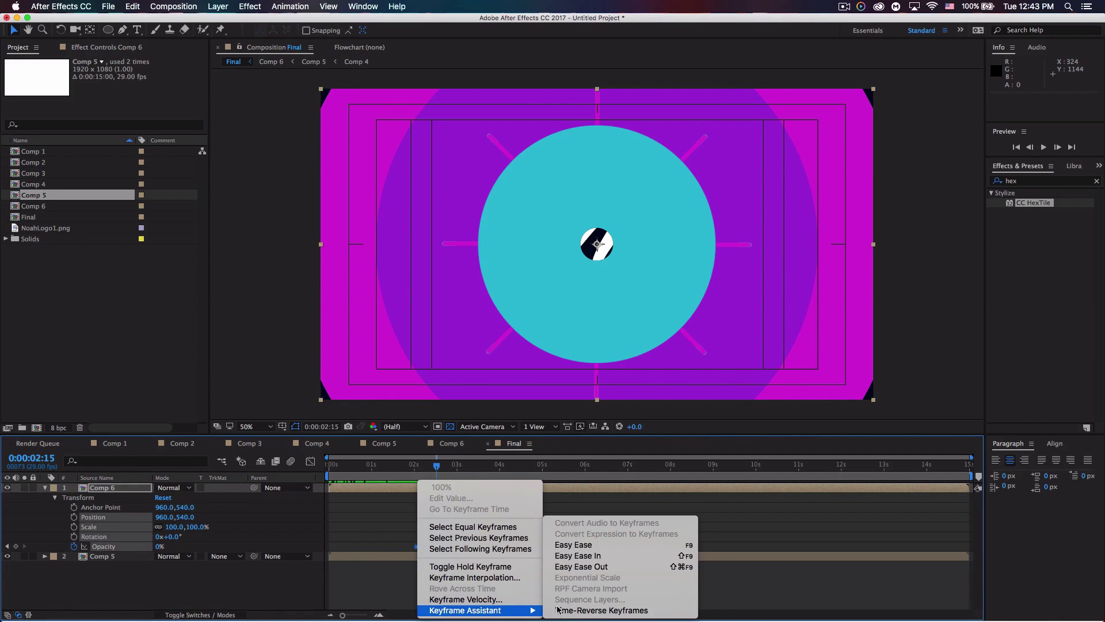
click(573, 544)
Step: Preview the Final composition, shorten its work area to end at 0:00:06:28, and scrub through the intro
key(space)
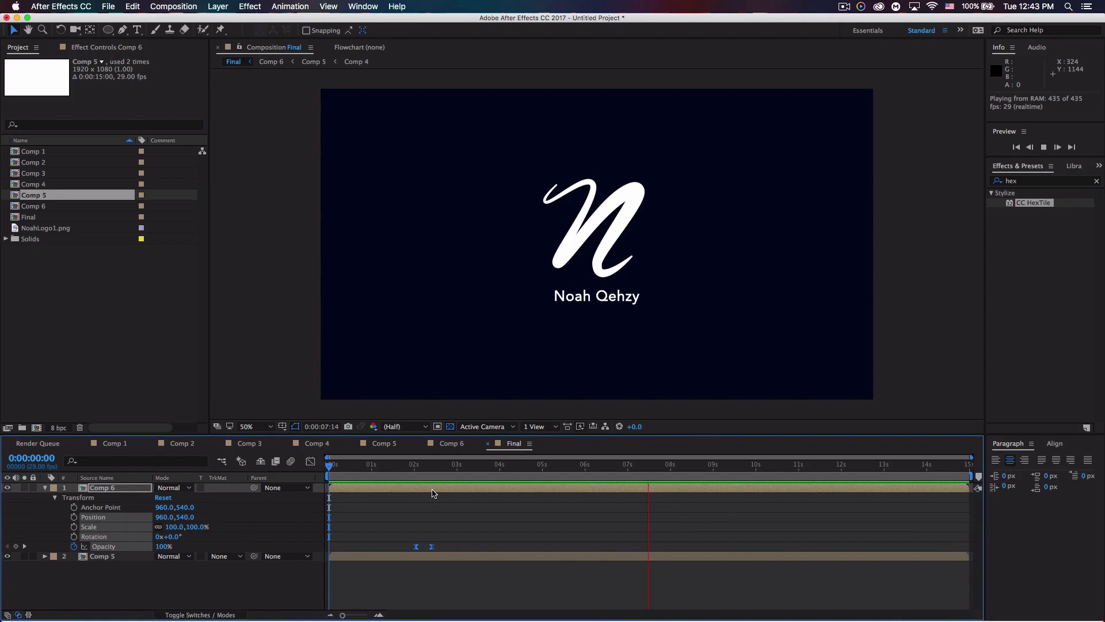
key(space)
drag(977, 475, 630, 475)
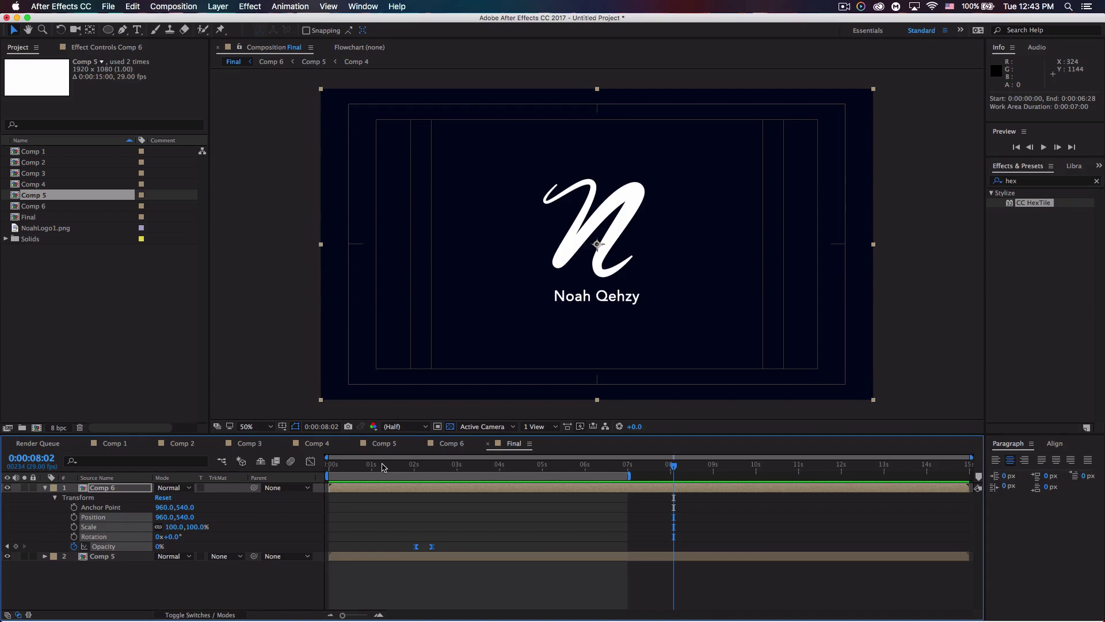
drag(348, 470, 460, 459)
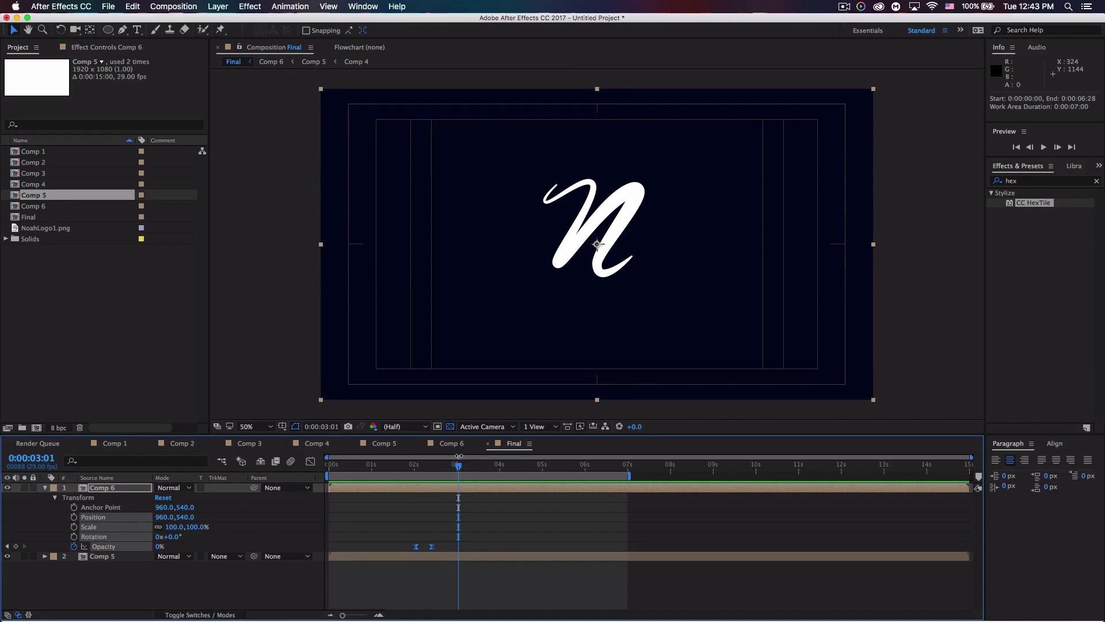